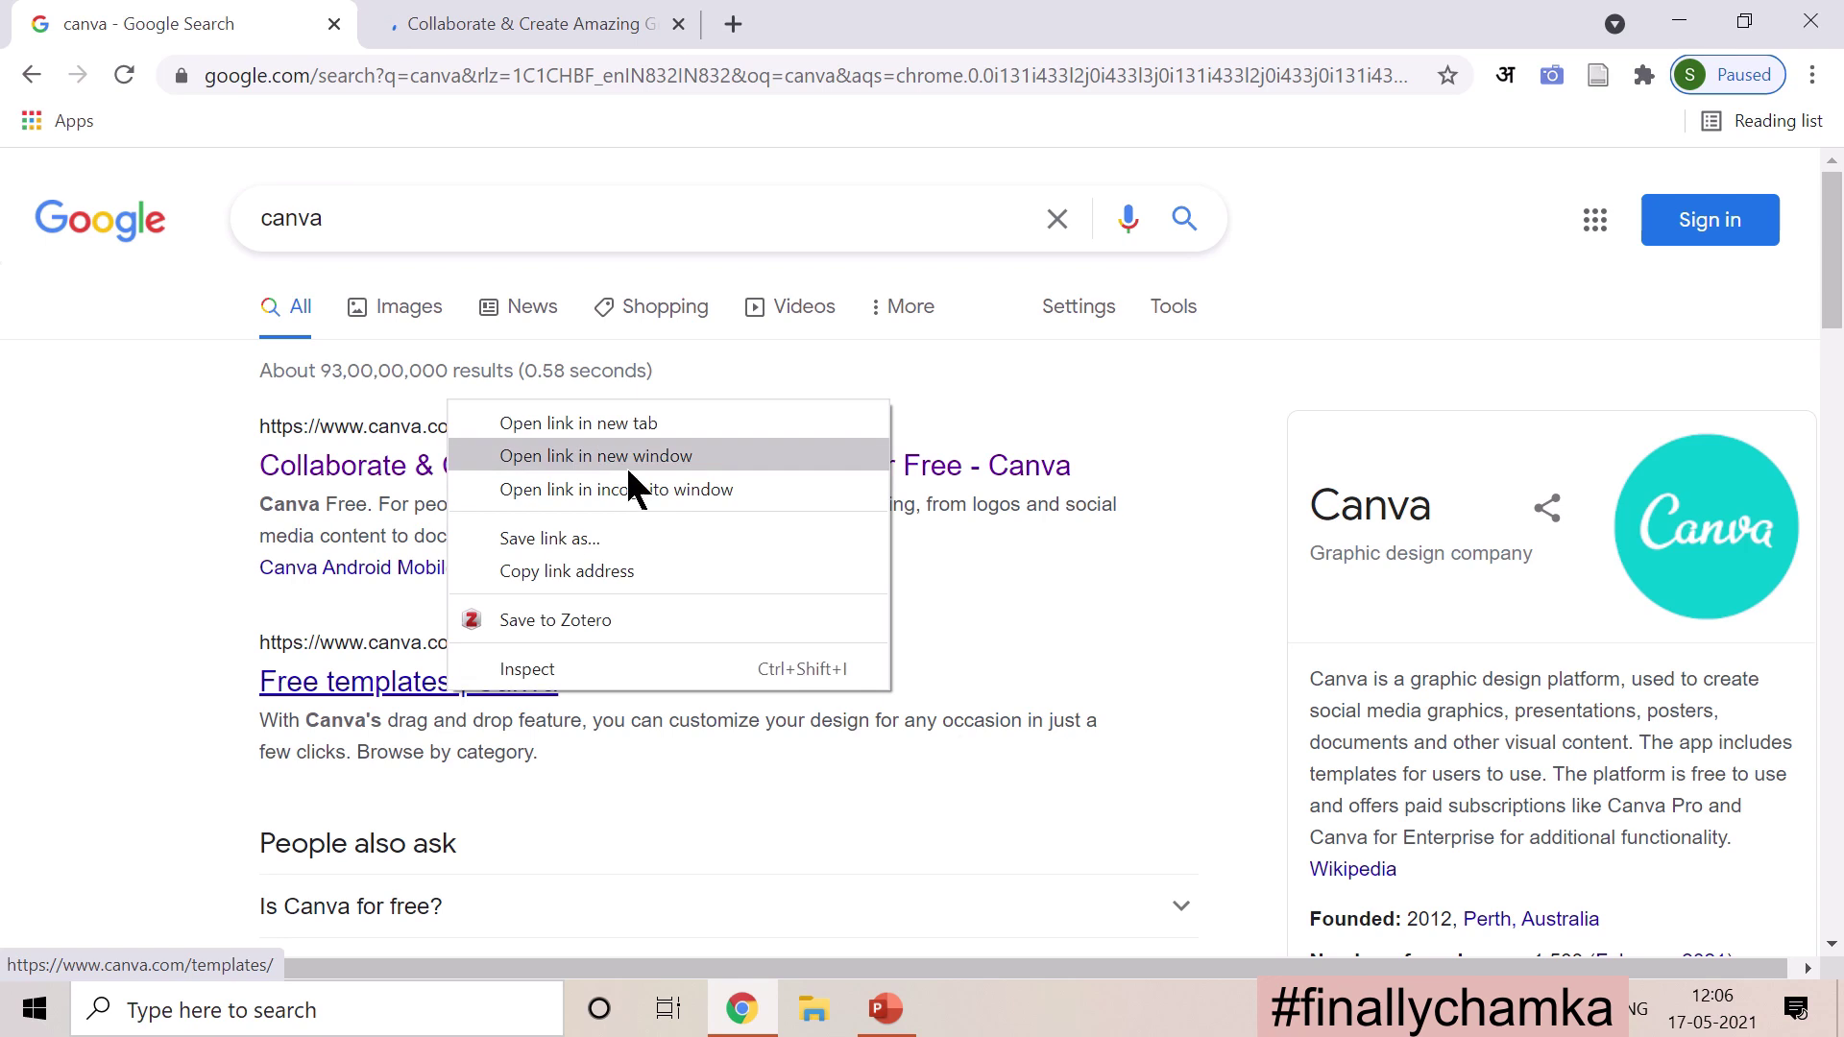
Step: Open the Free templates search result in a new tab and look over the design types on Canva's home page
left_click(668, 425)
left_click(589, 14)
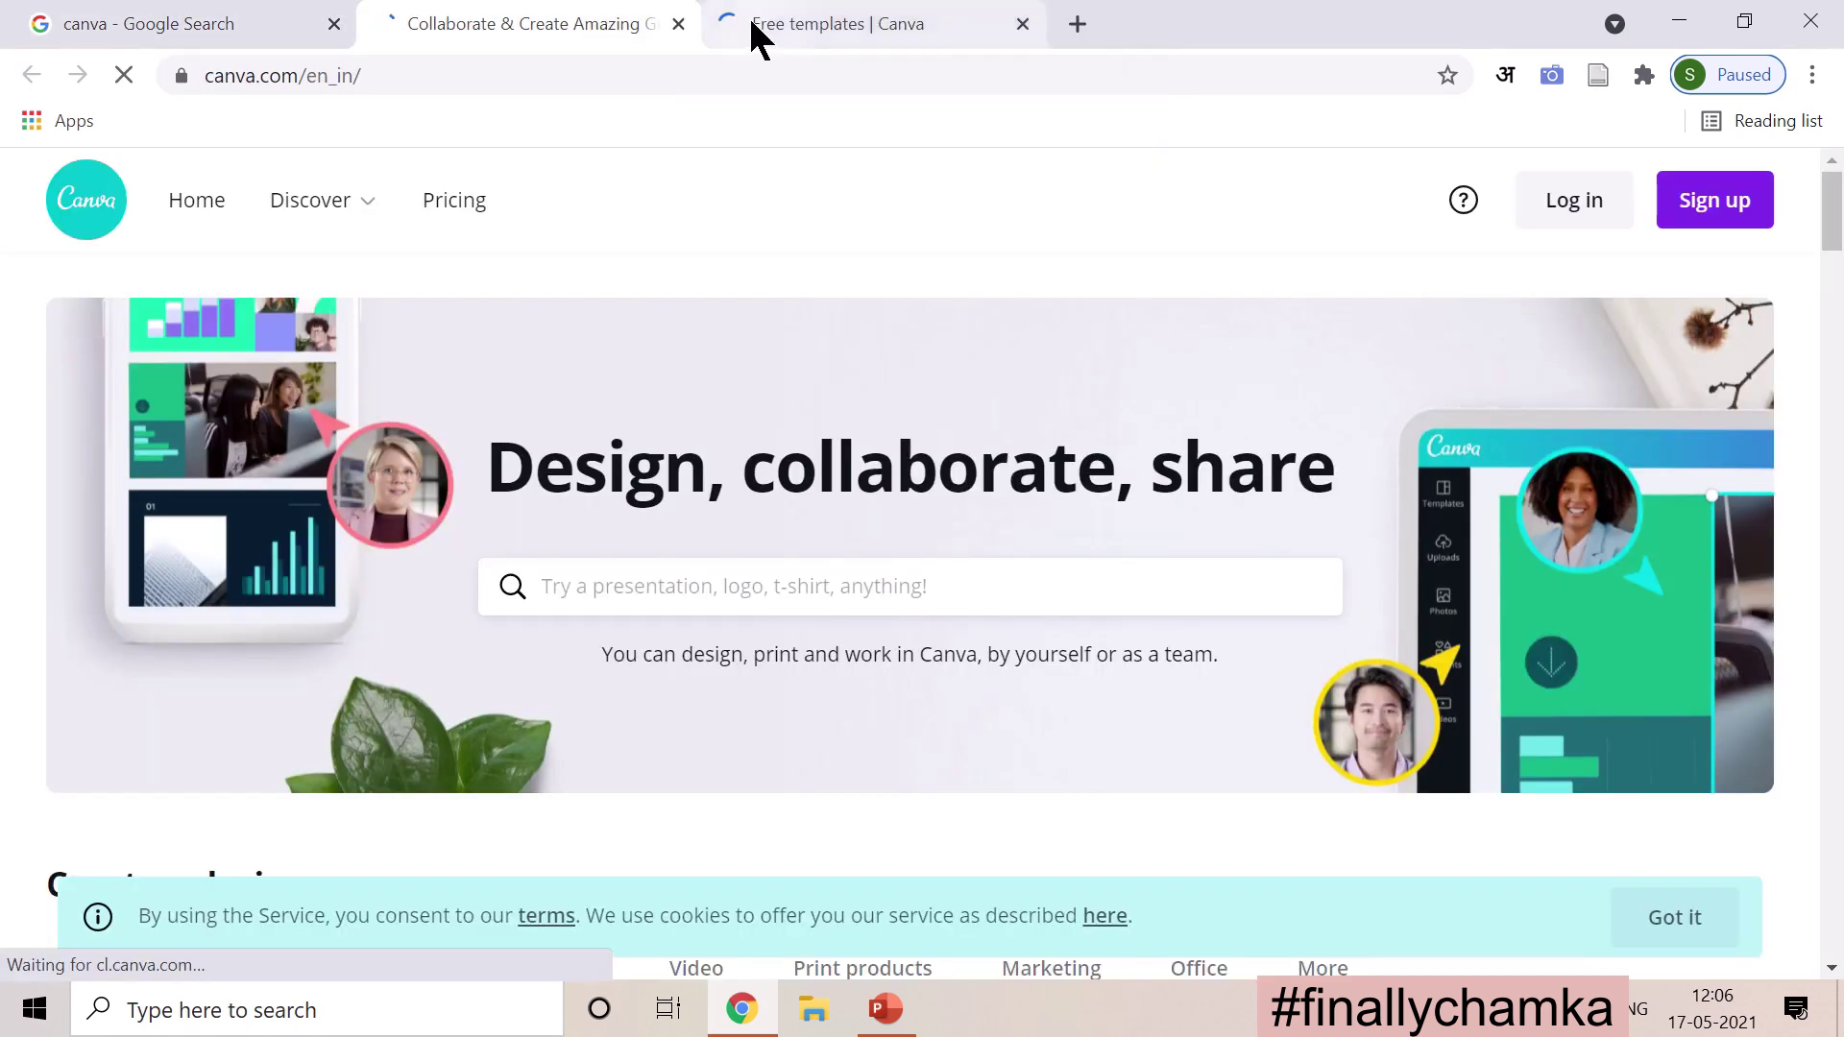
left_click(759, 36)
left_click(510, 29)
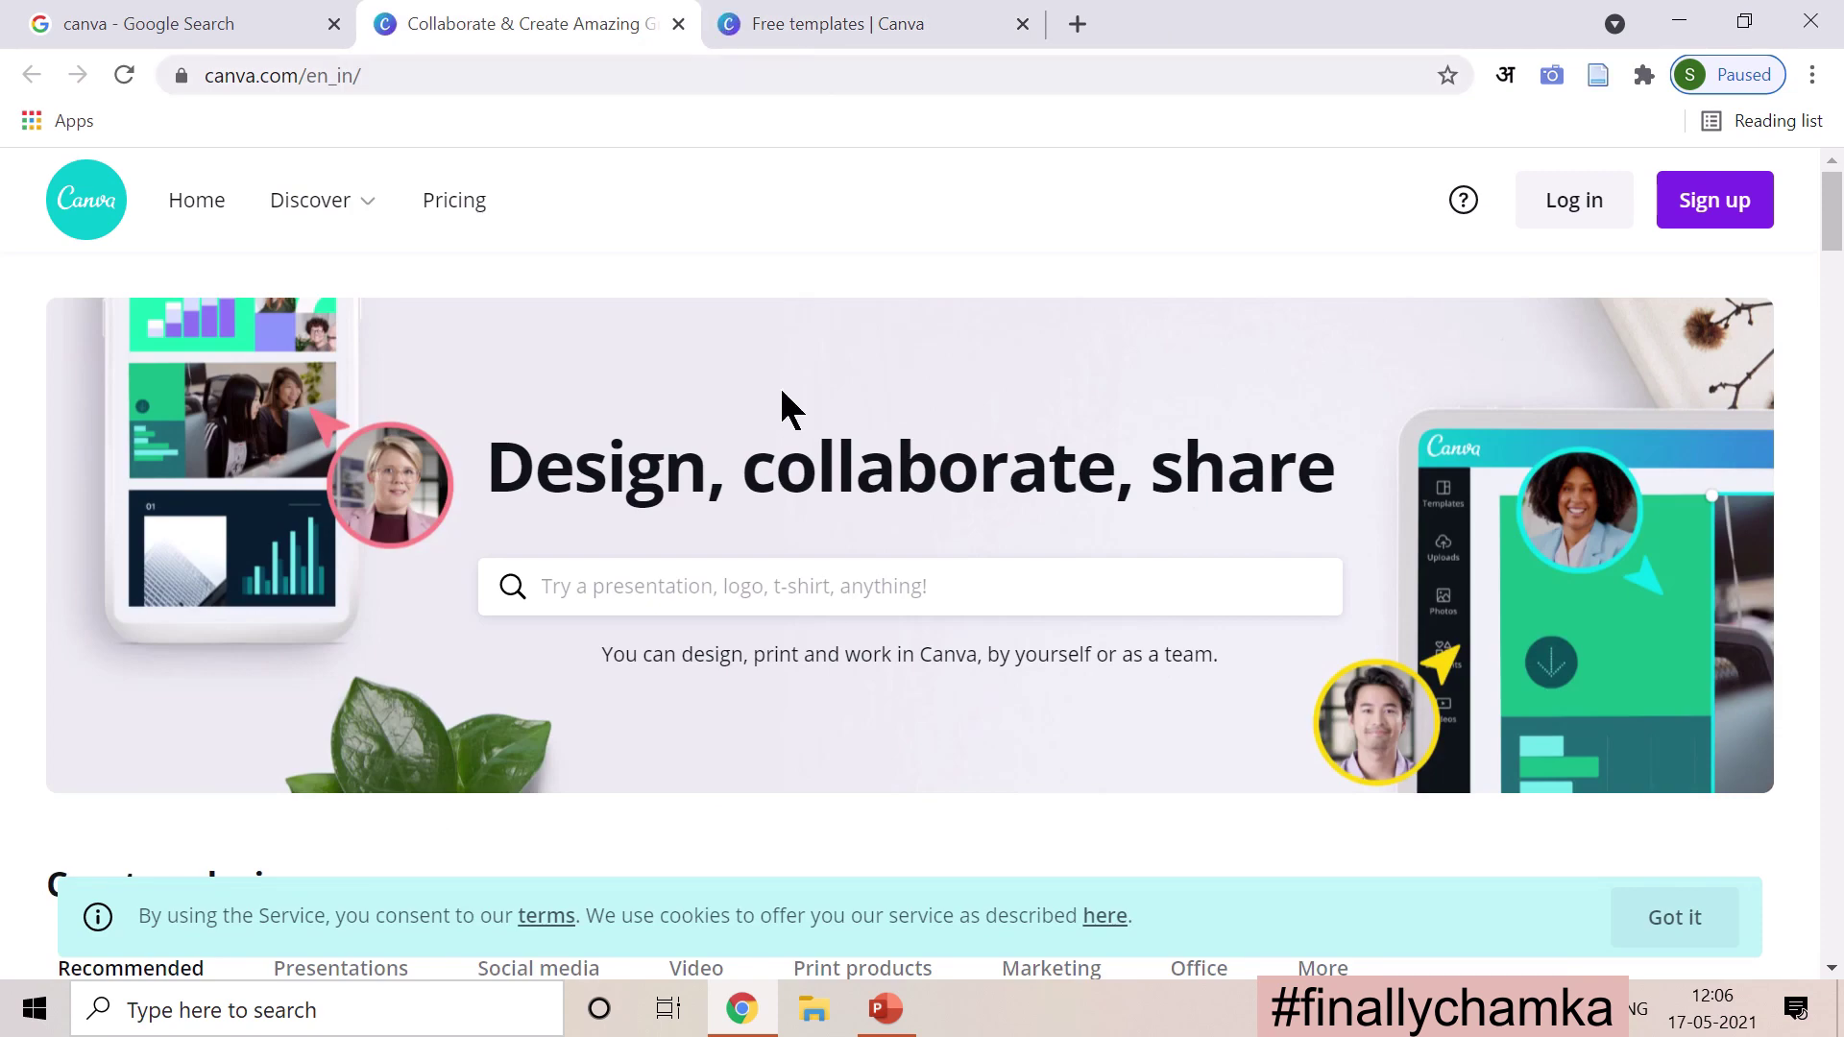
scroll(782, 404, "down", 6)
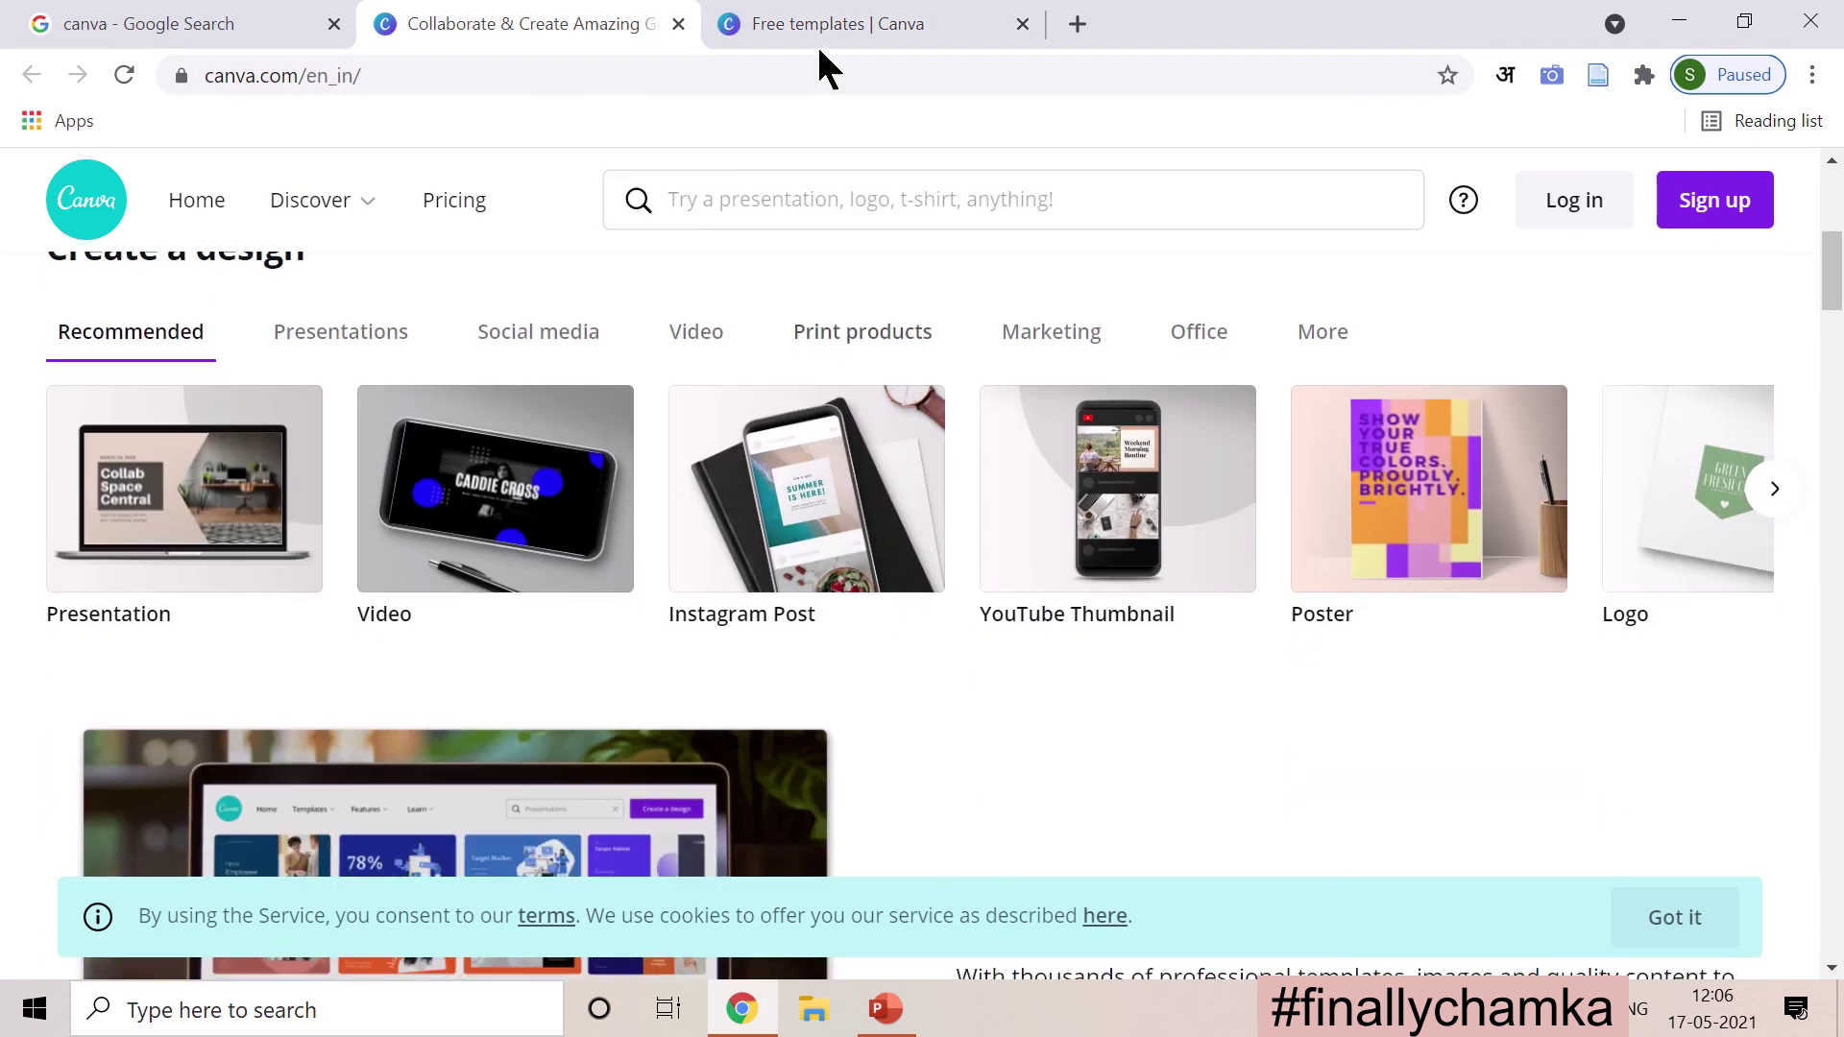
Step: Switch to the Free templates page and look over its template menu and Browse by category section
left_click(833, 25)
mouse_move(289, 214)
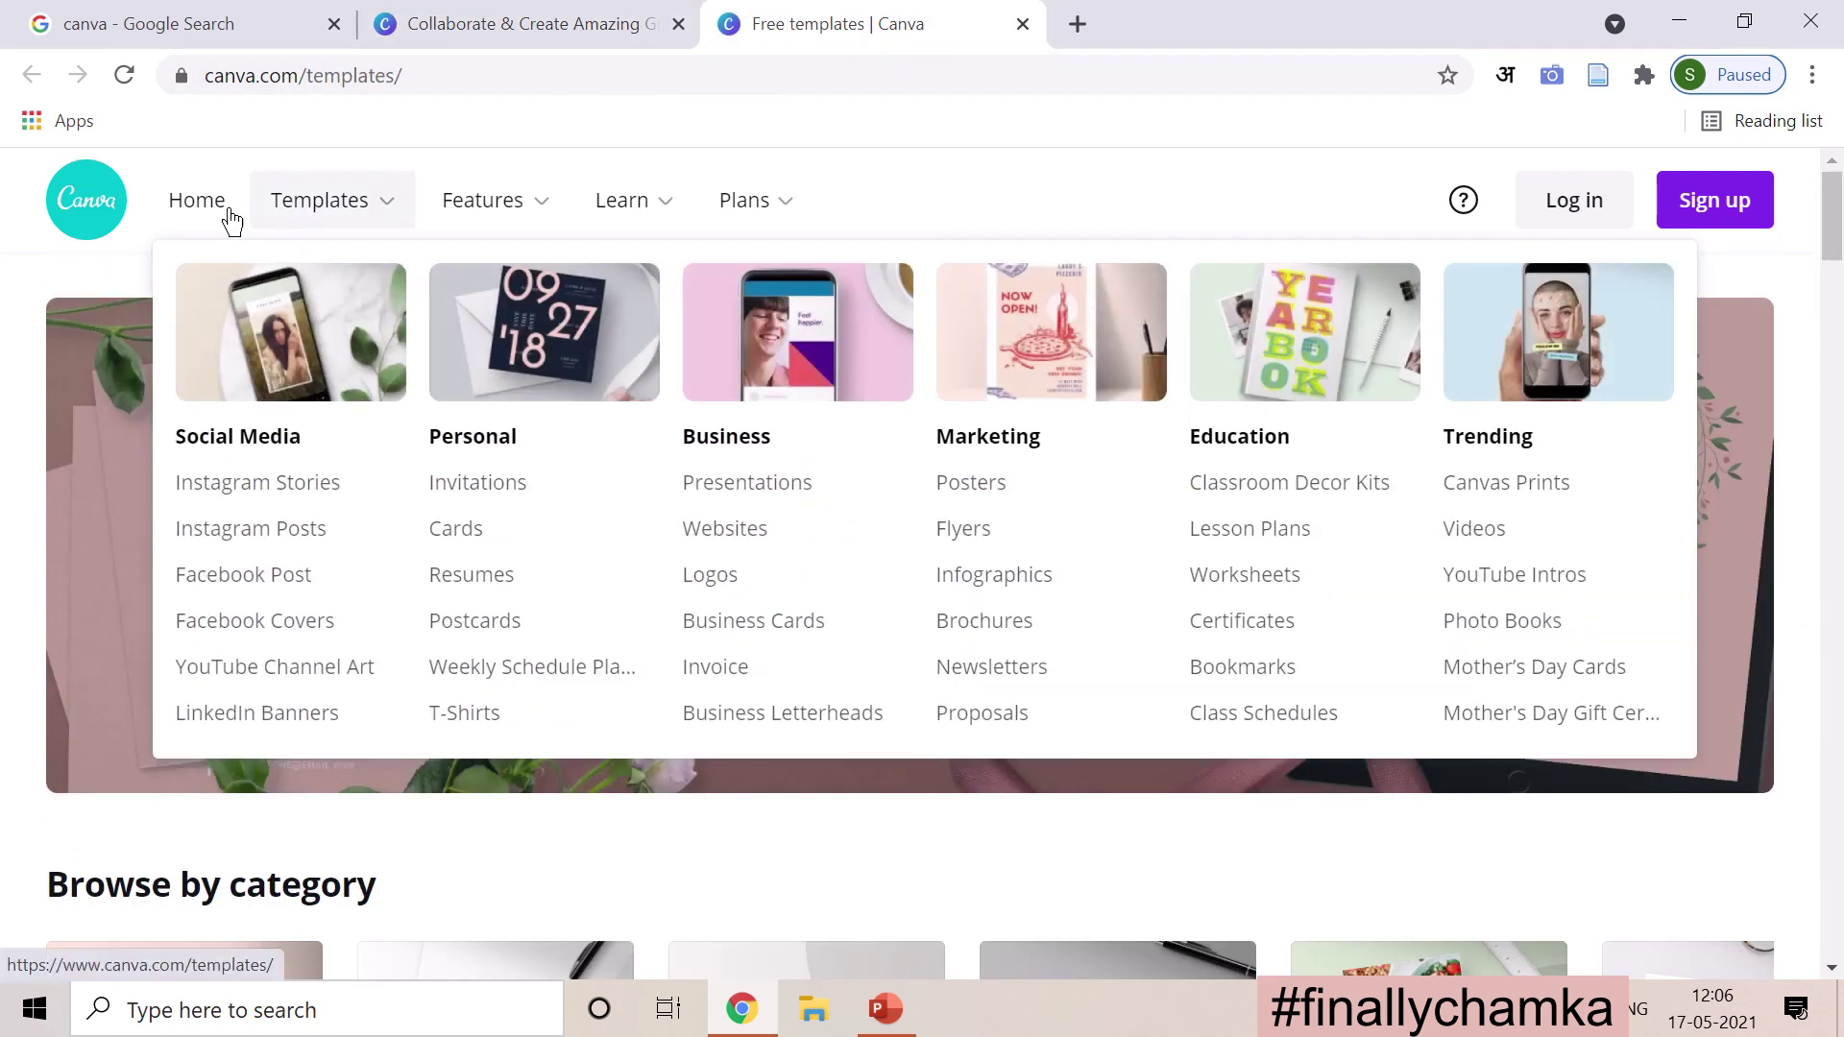
scroll(506, 961, "down", 9)
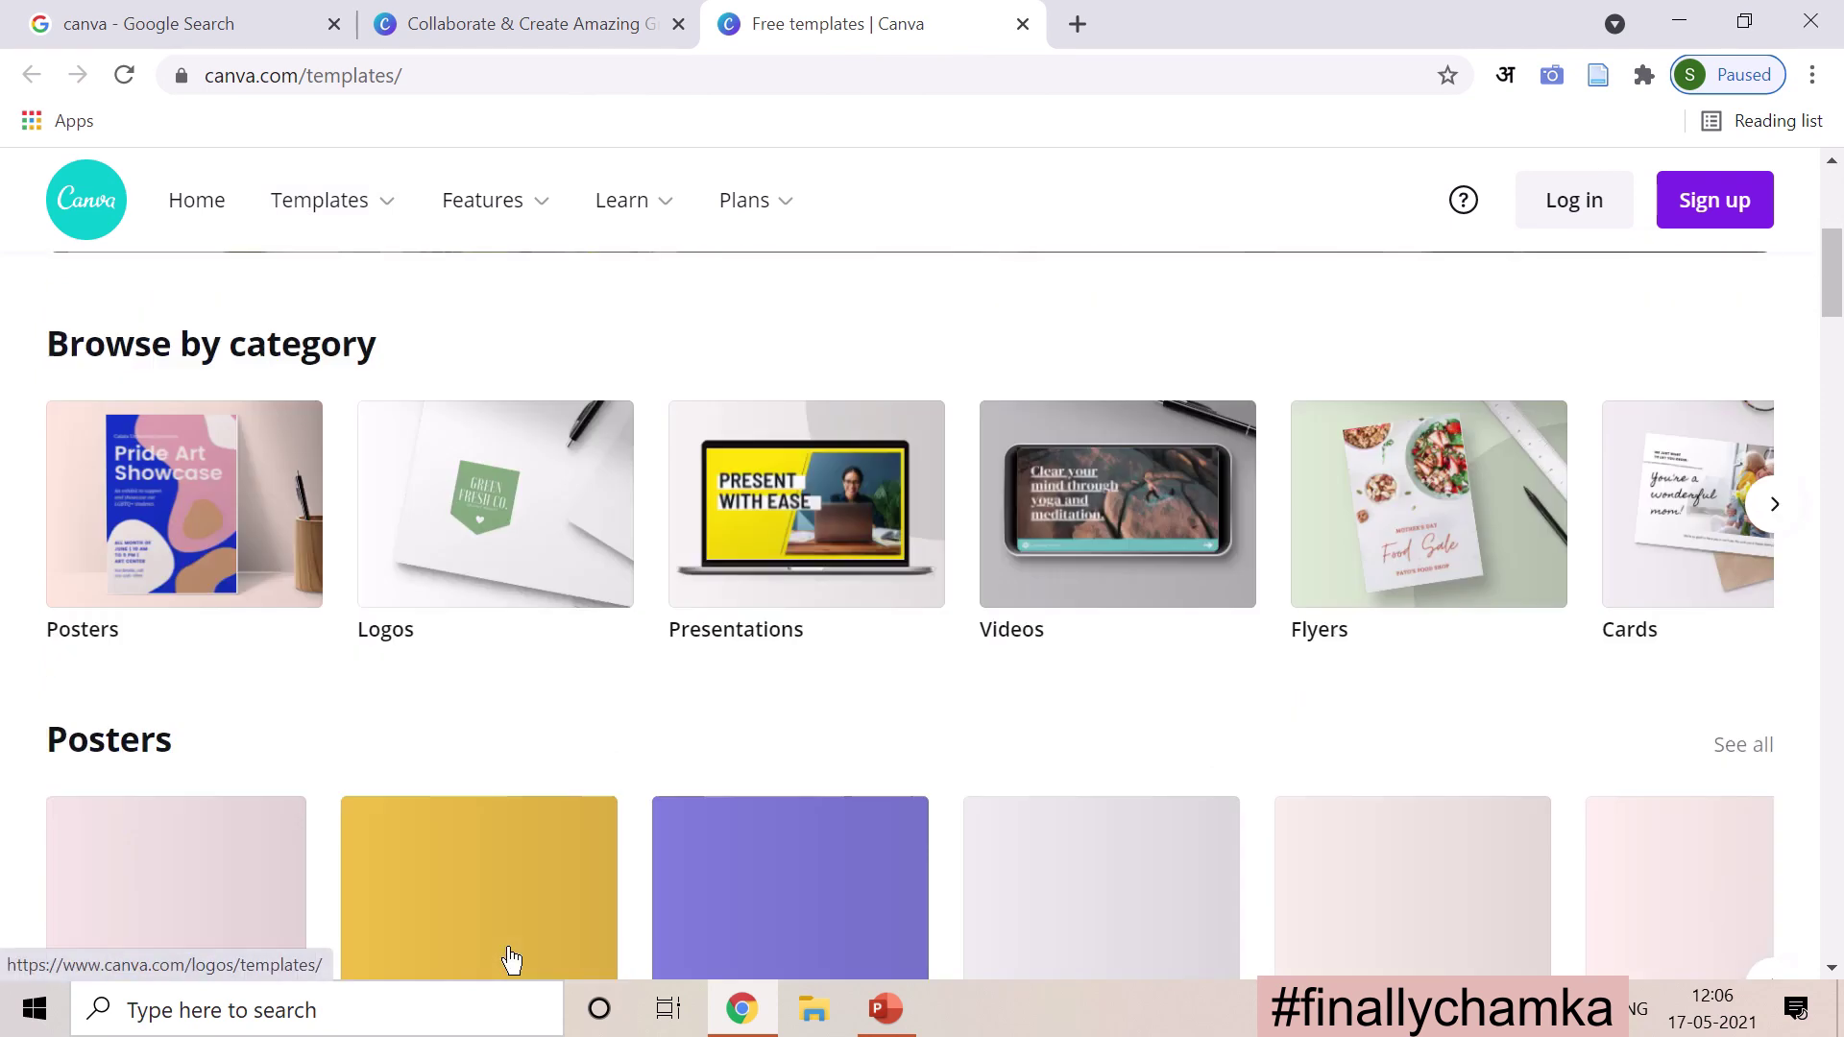
scroll(661, 605, "up", 5)
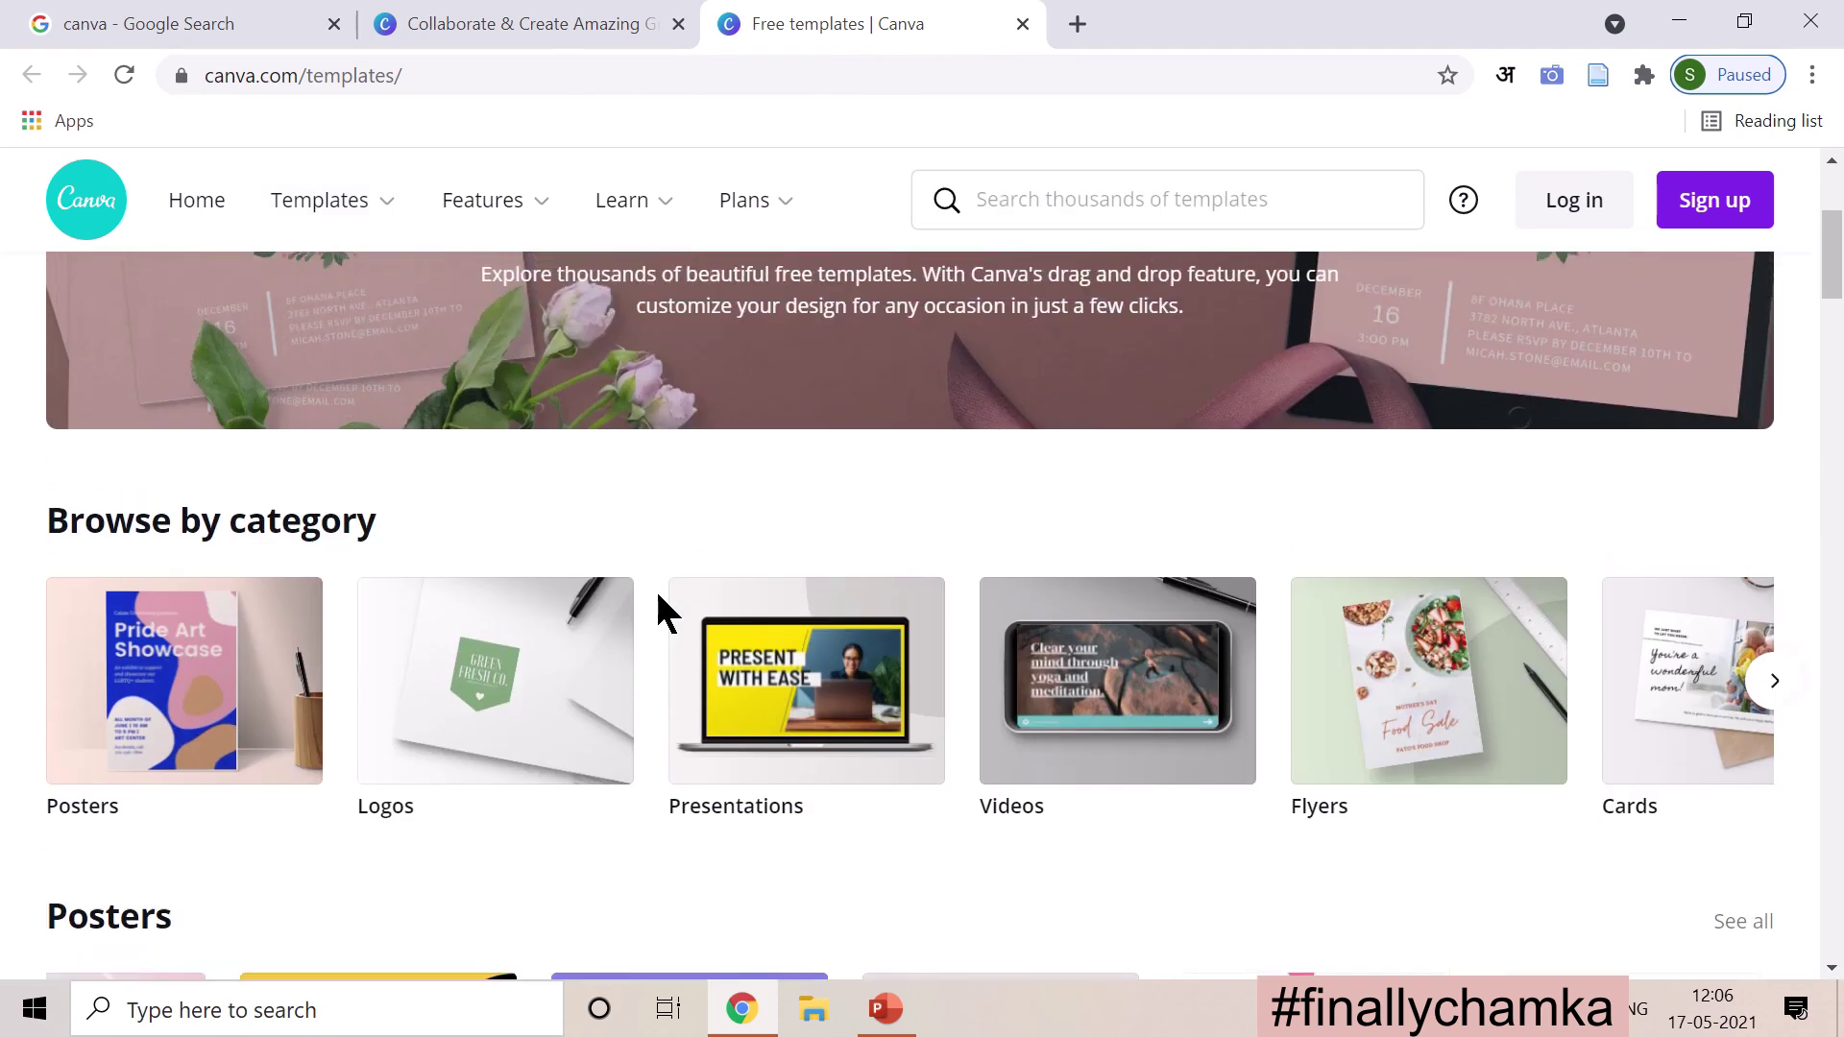
scroll(659, 598, "down", 1)
scroll(657, 595, "down", 1)
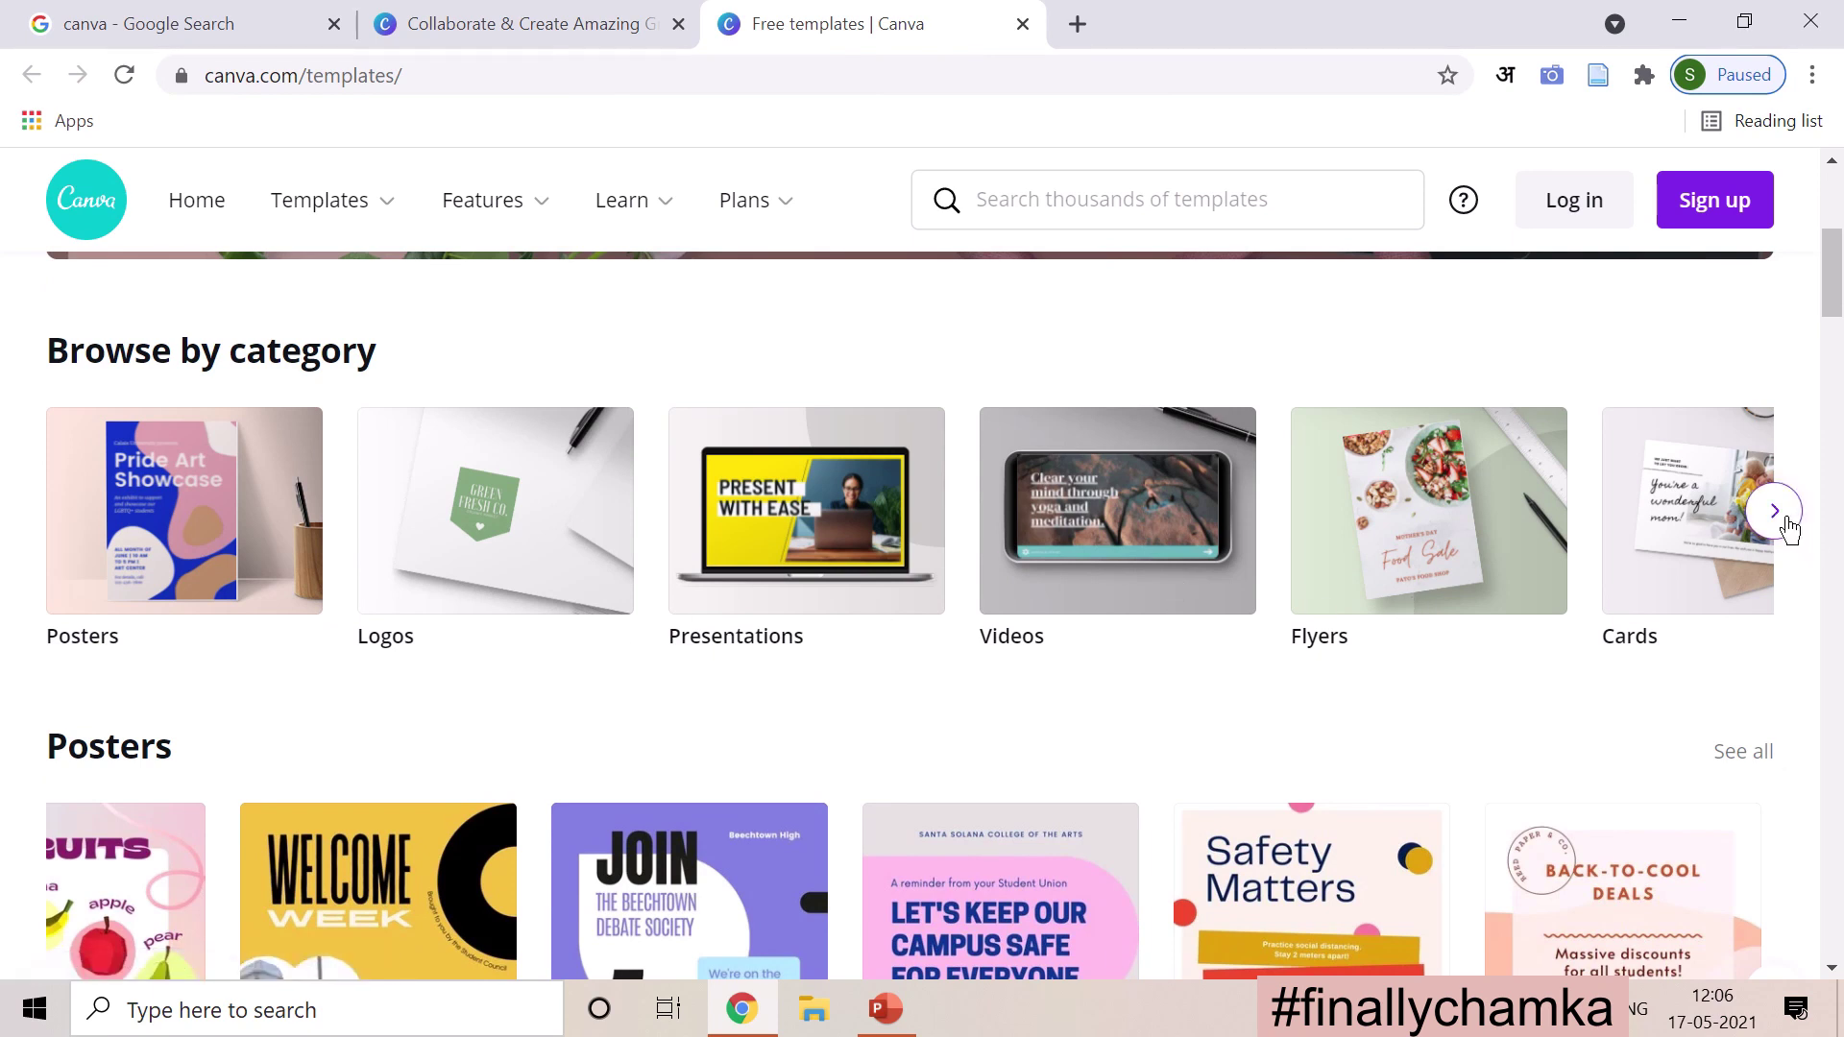
Step: Browse the template categories from Posters through to Social Graphics and return to the first ones
left_click(1776, 519)
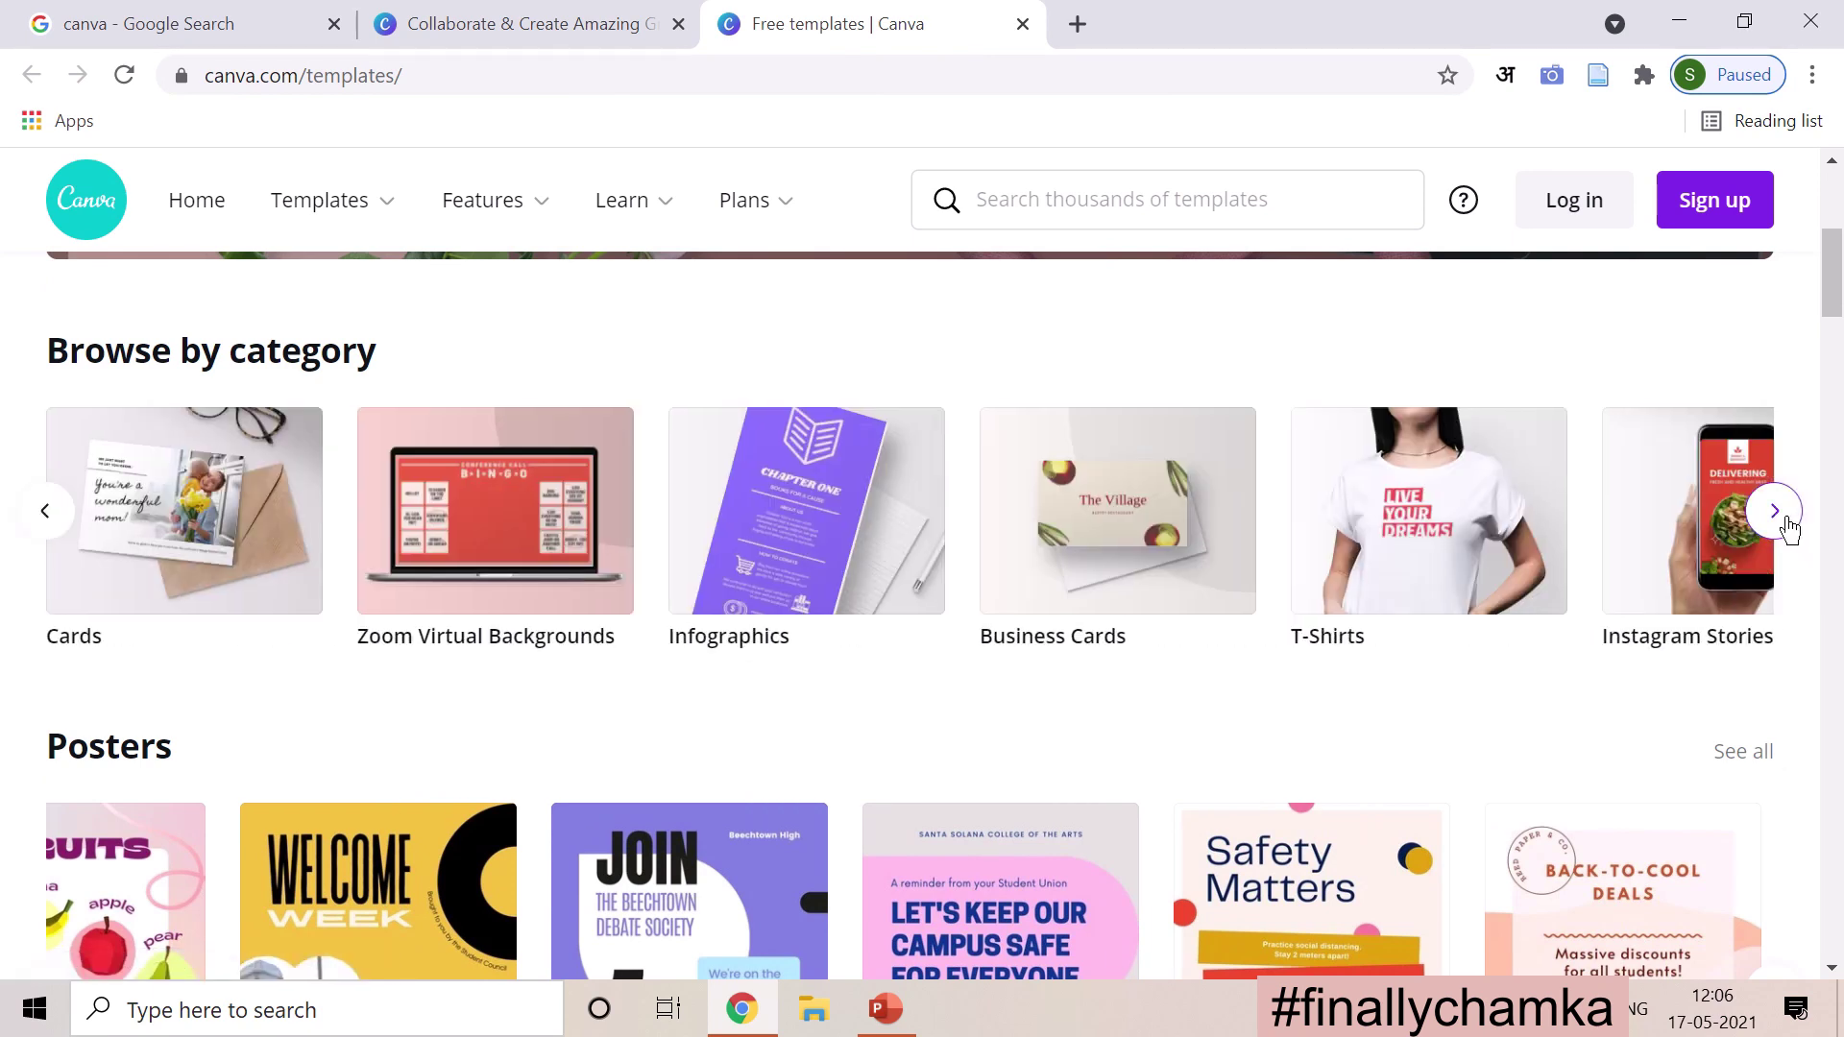
left_click(1776, 512)
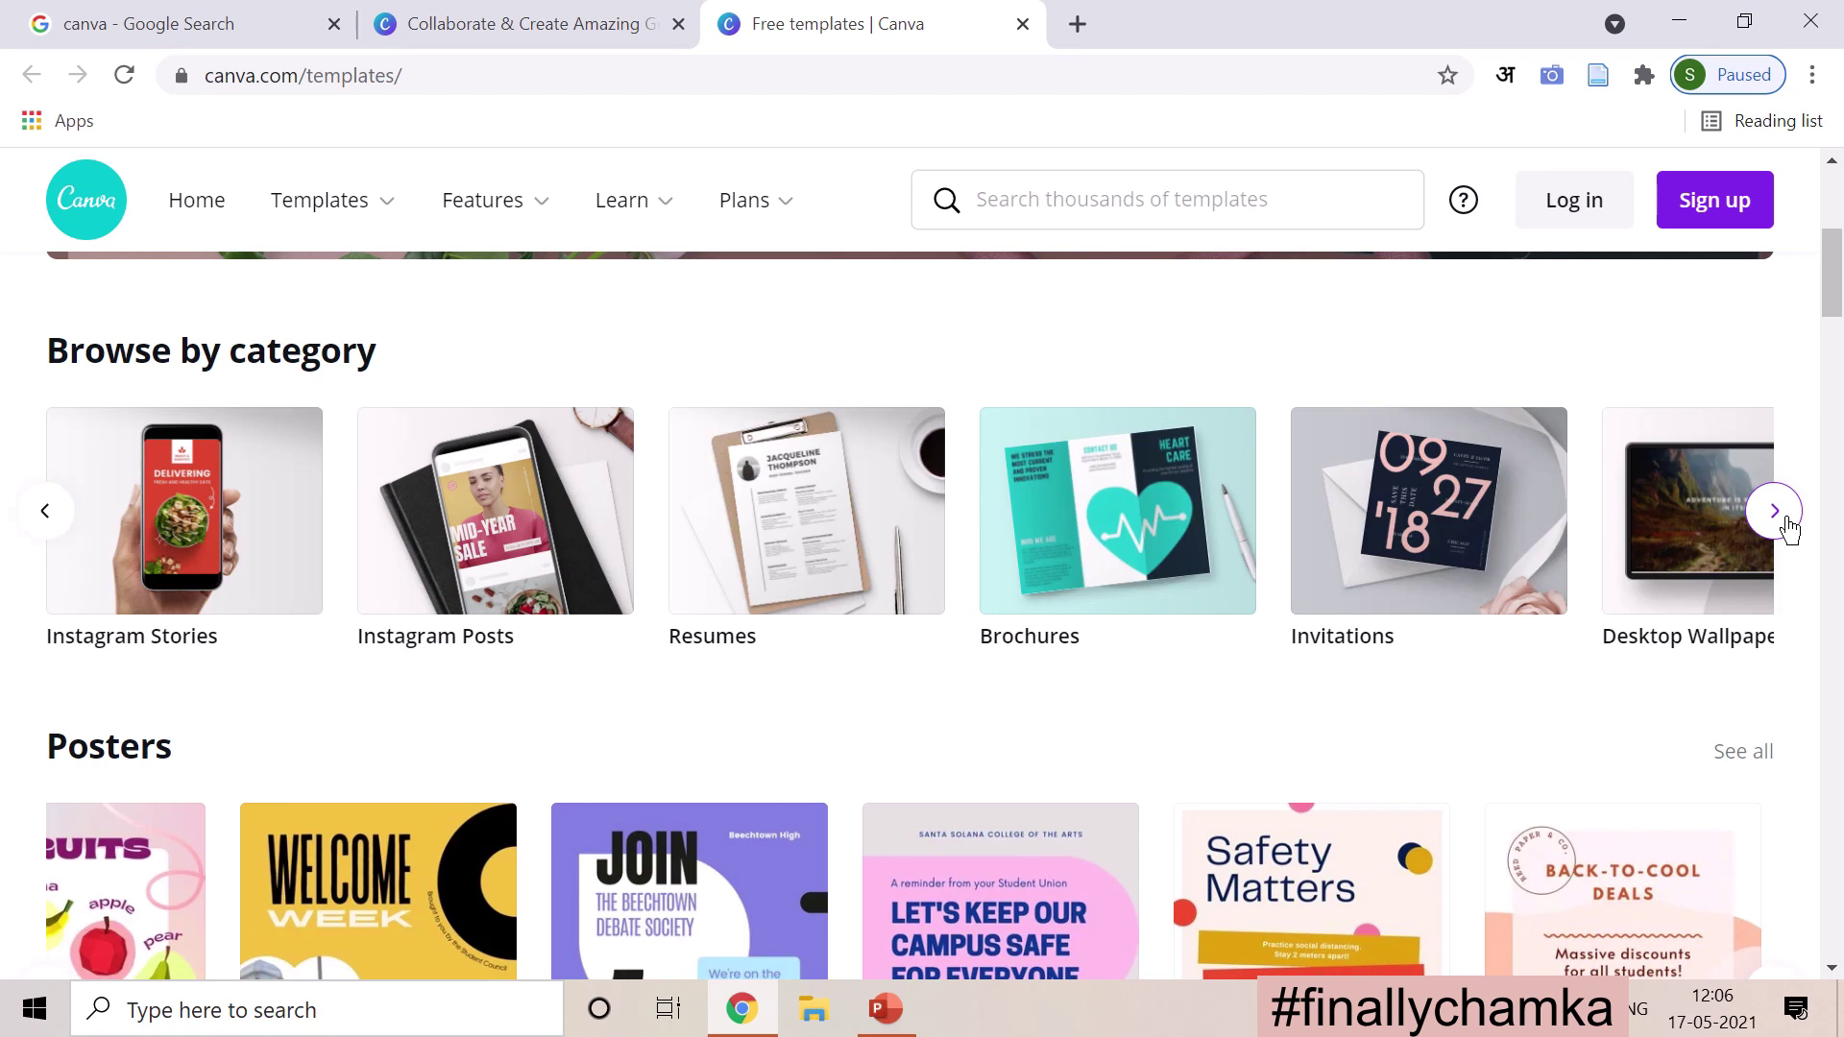
left_click(1787, 526)
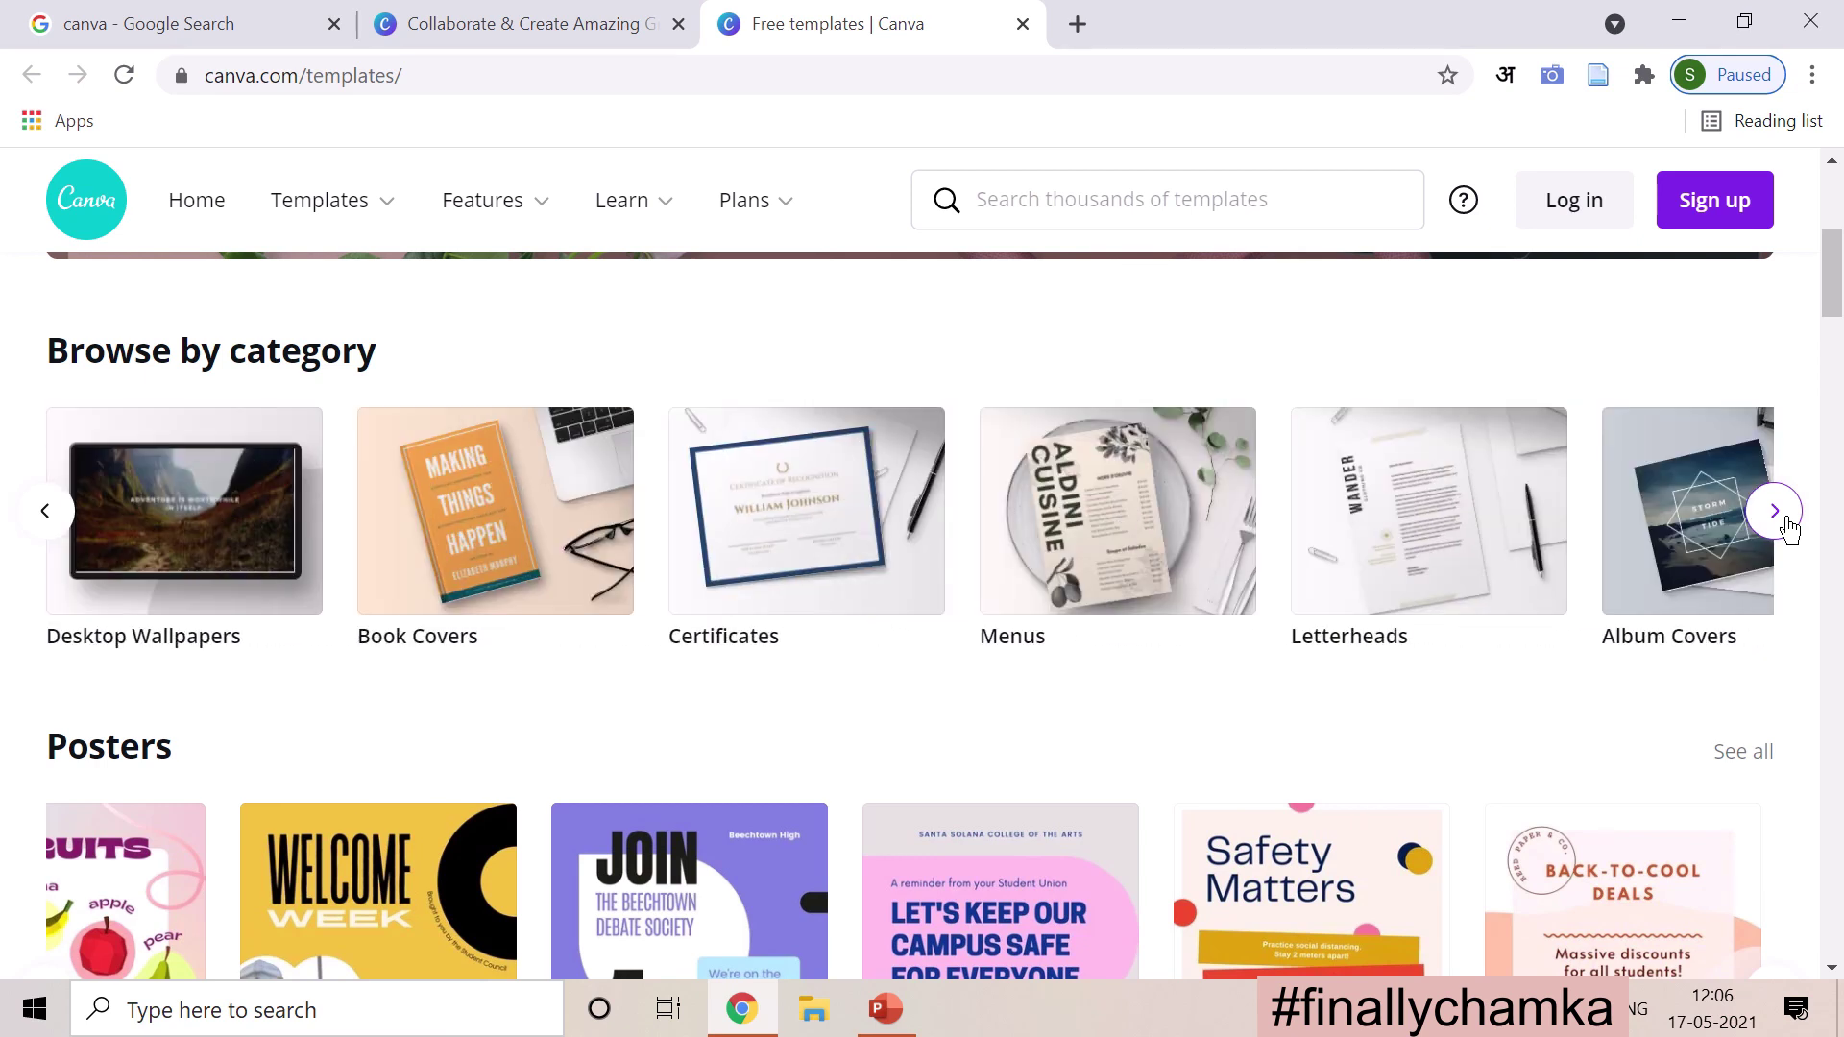
left_click(1784, 521)
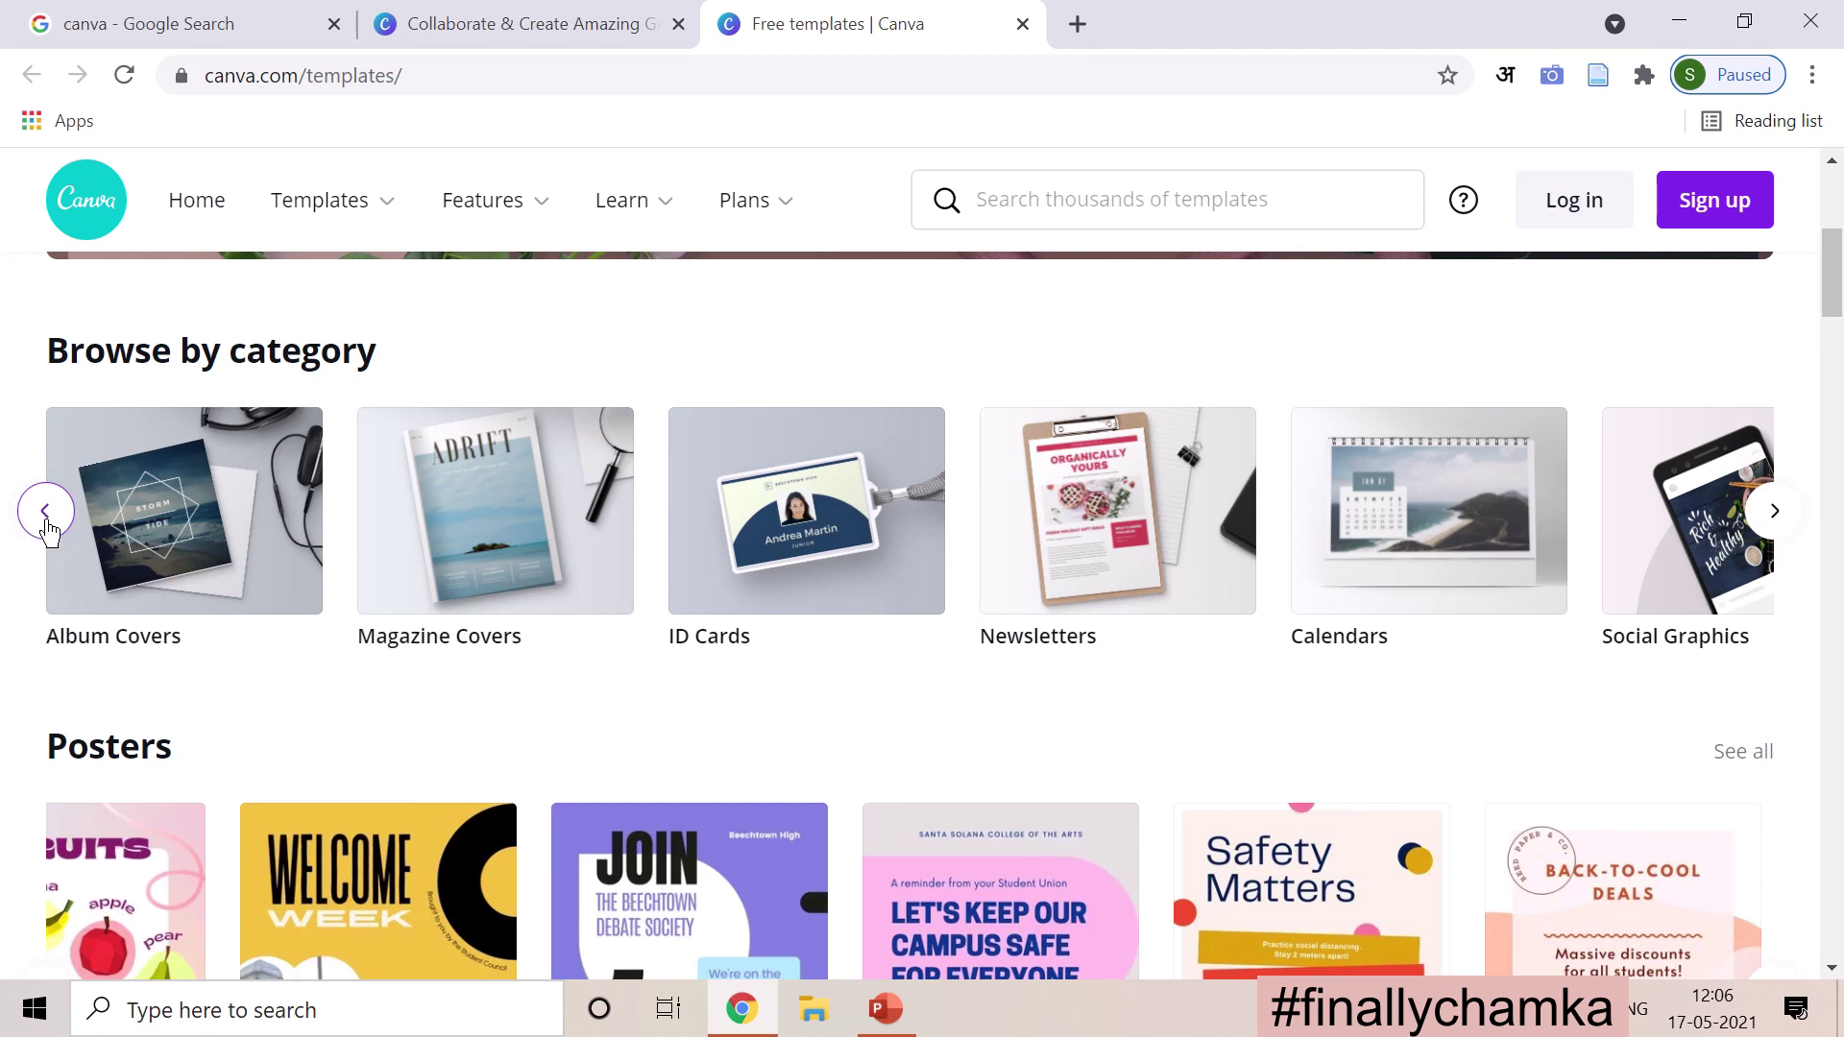
left_click(46, 529)
left_click(48, 530)
left_click(46, 528)
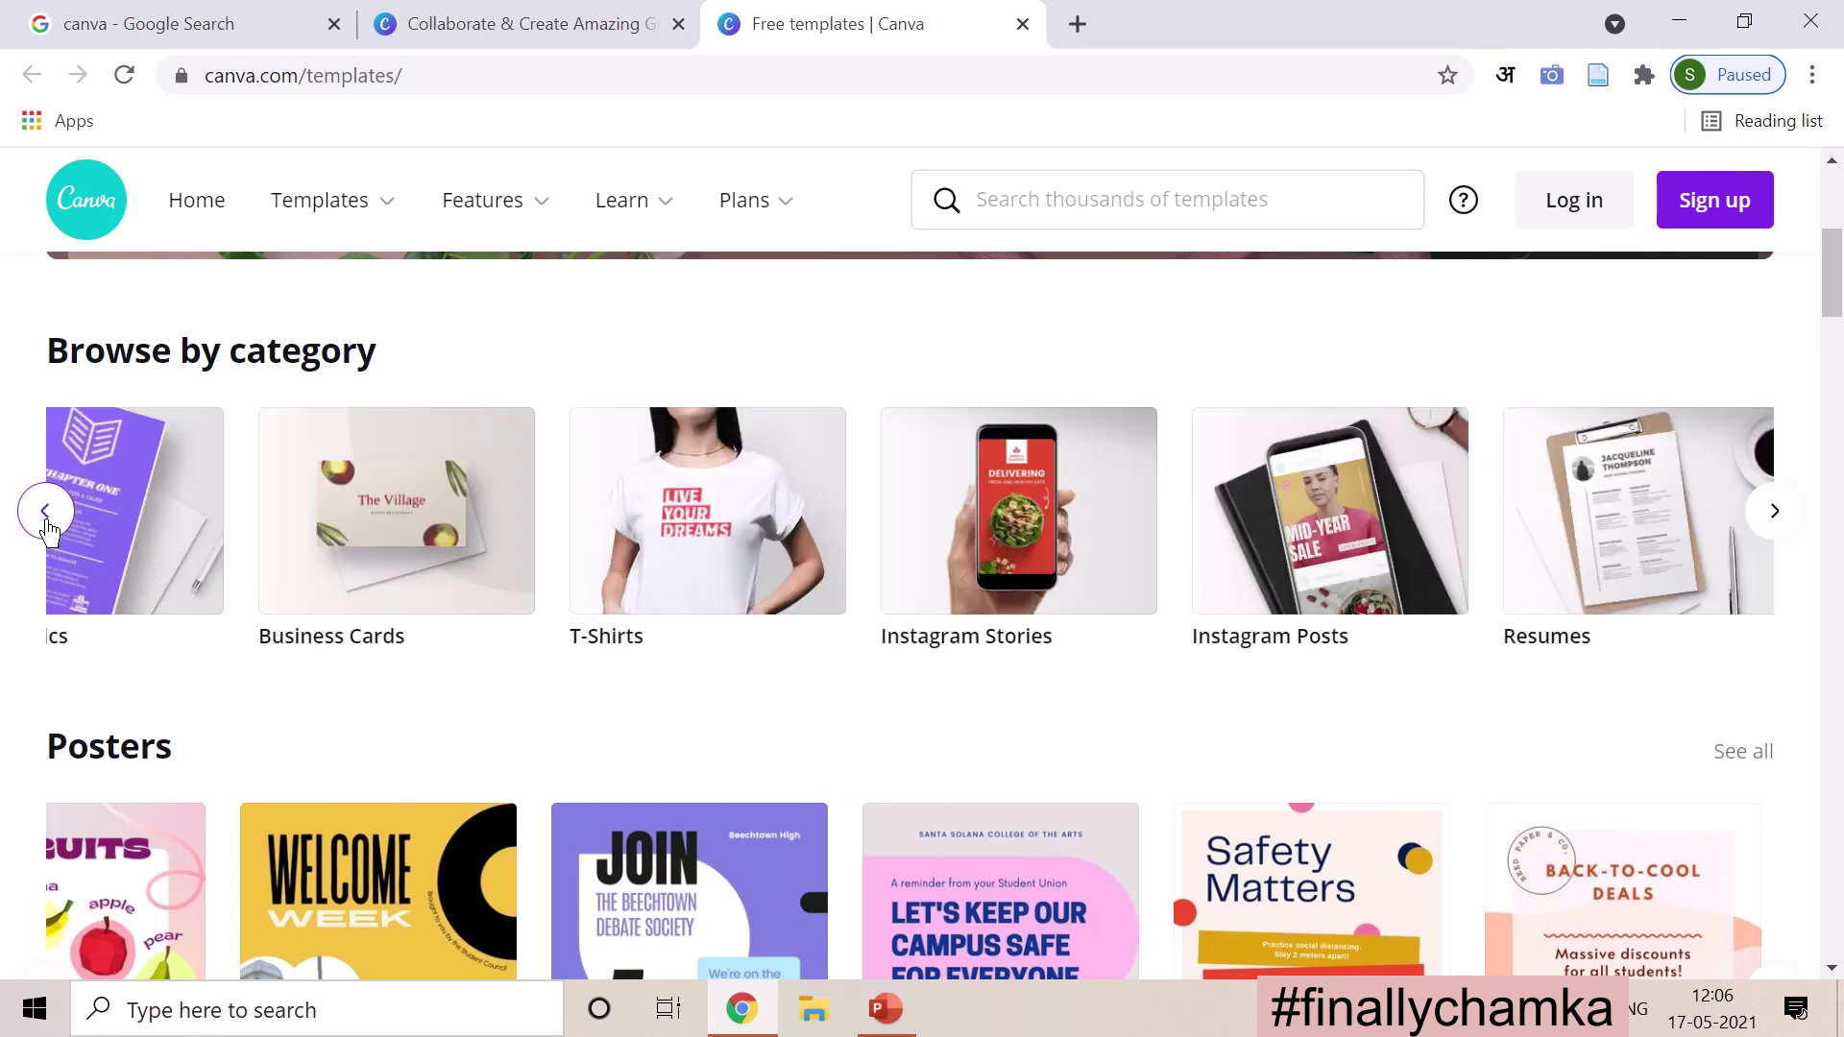
left_click(47, 528)
left_click(46, 528)
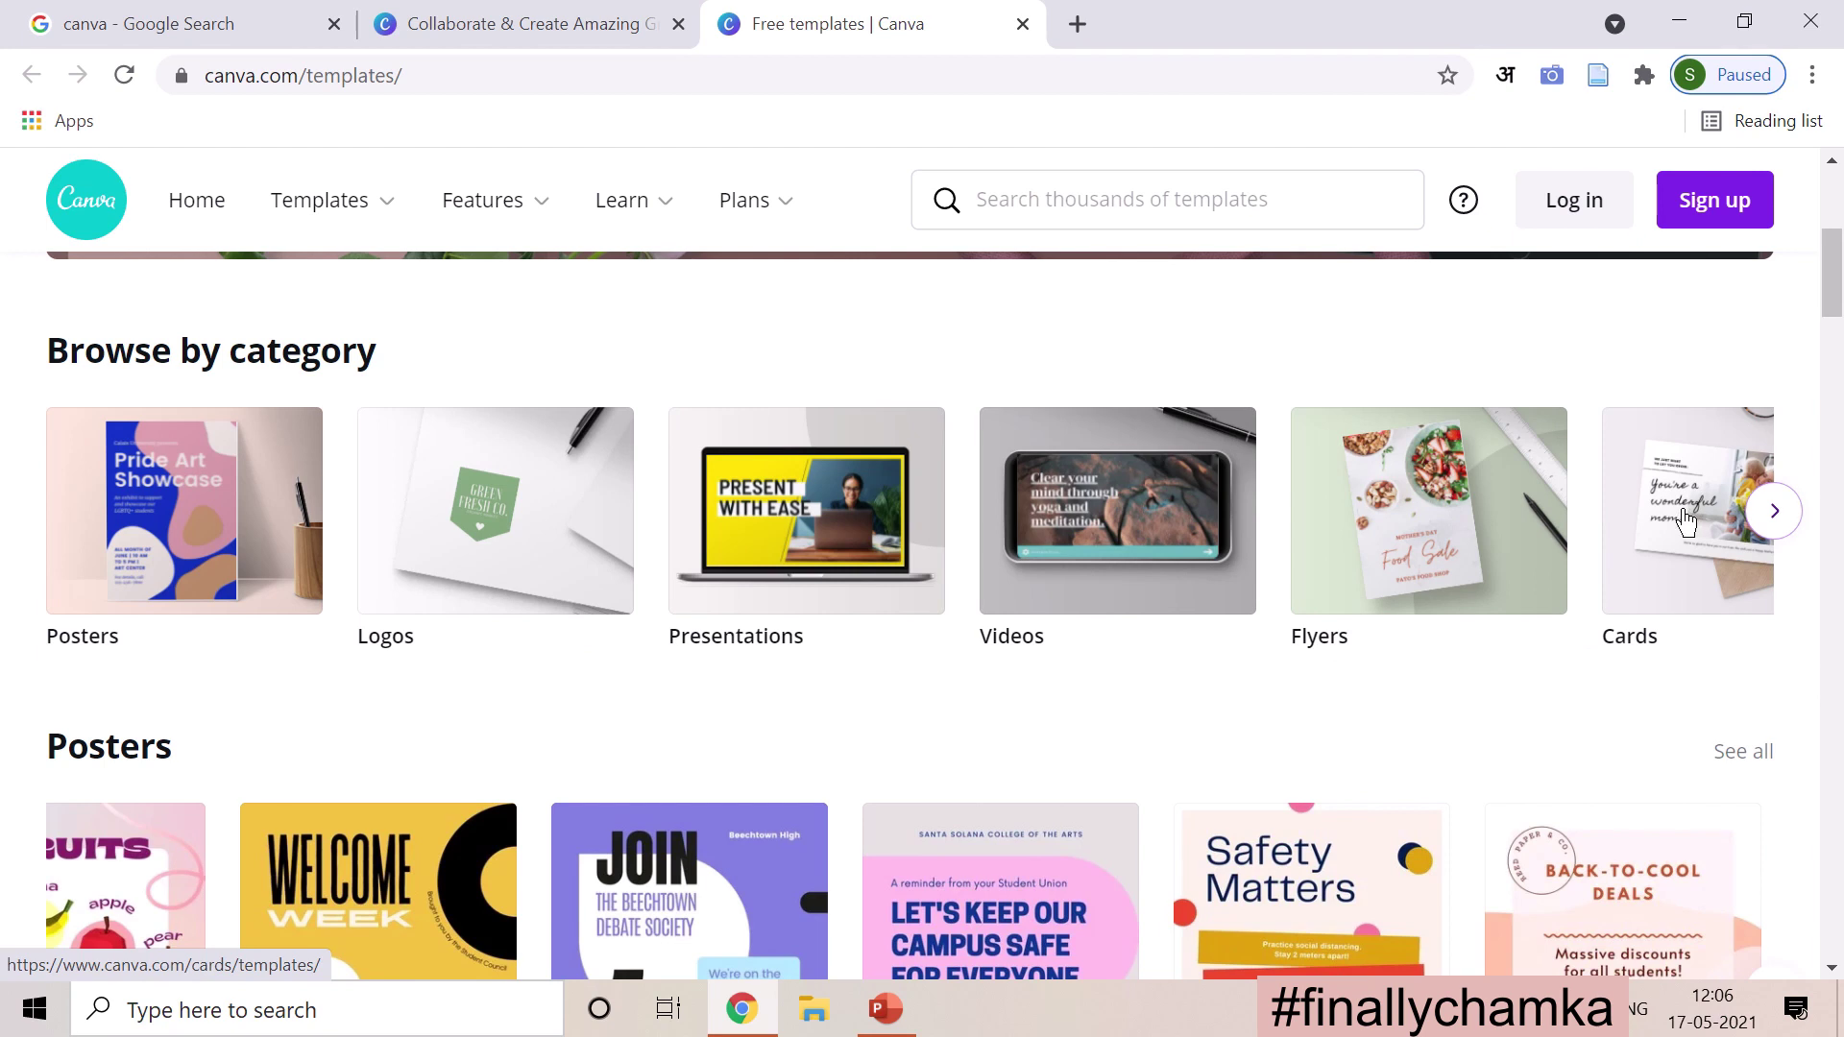
Step: Examine the sample templates from Posters down to T-Shirts, and the link groups in the page footer
scroll(990, 745, "down", 8)
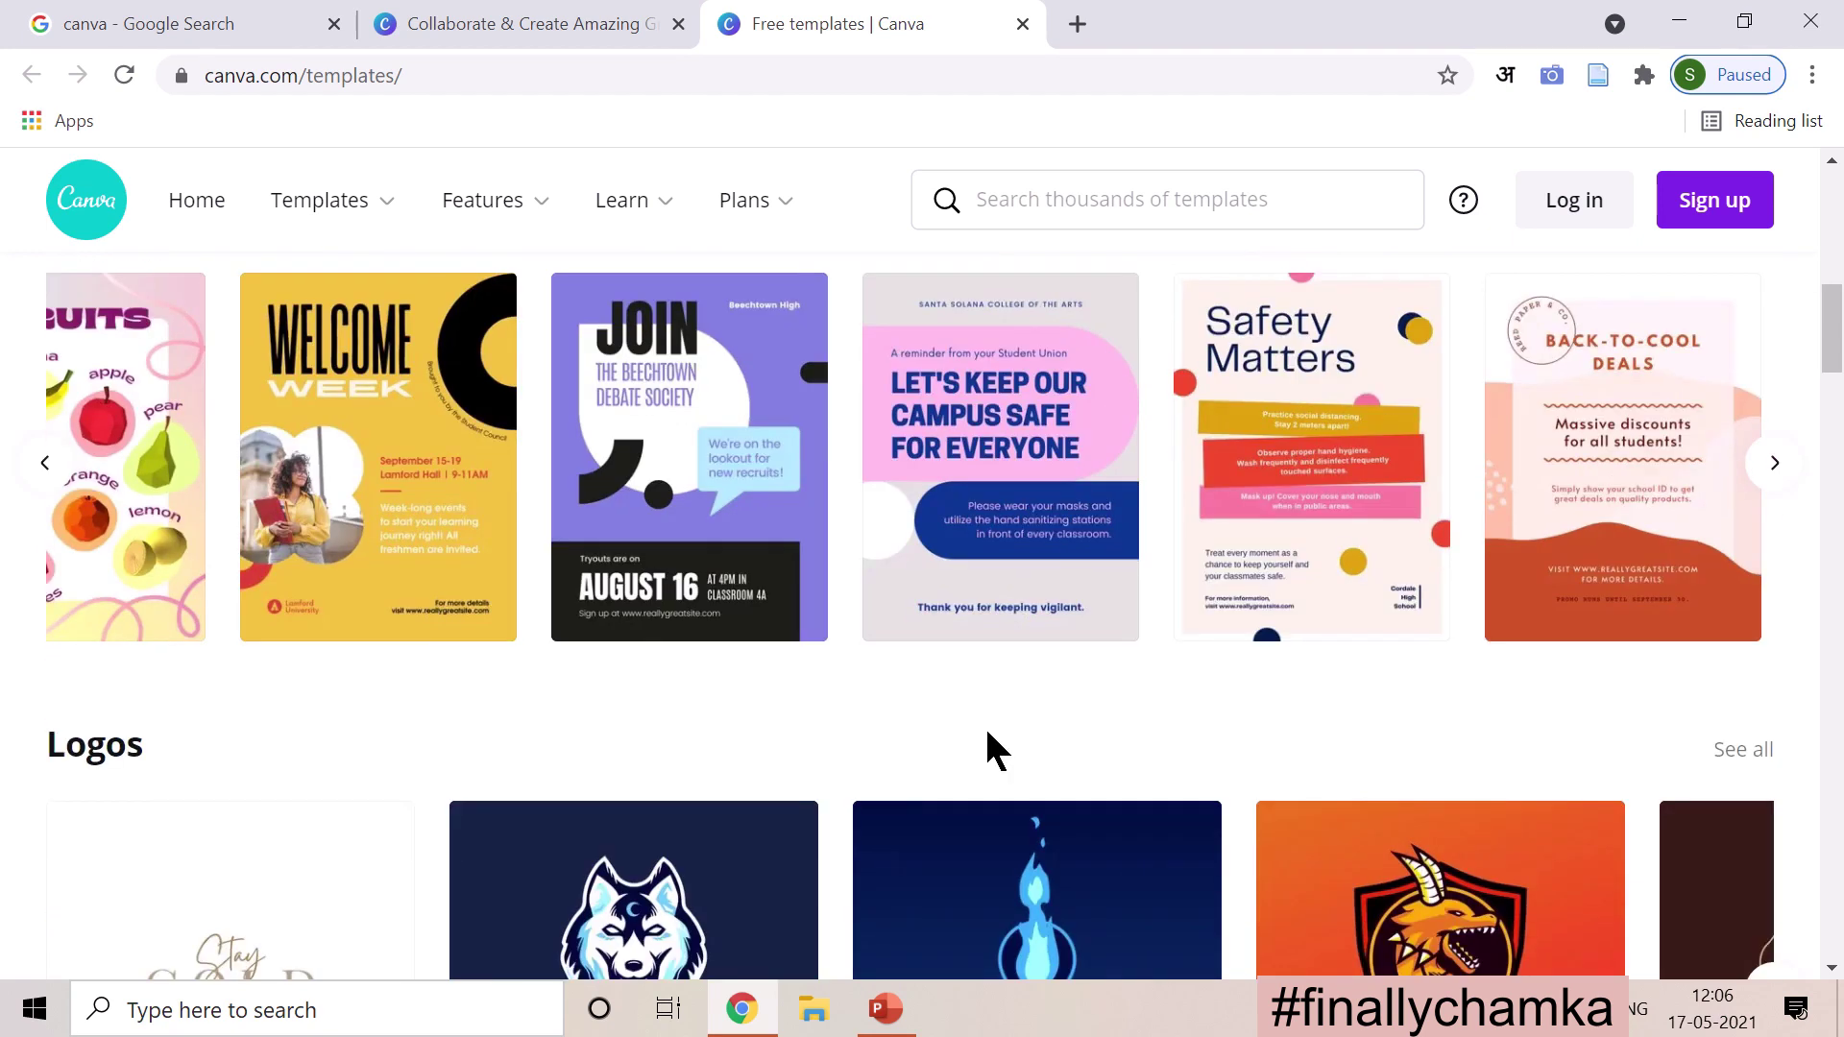
scroll(989, 741, "down", 2)
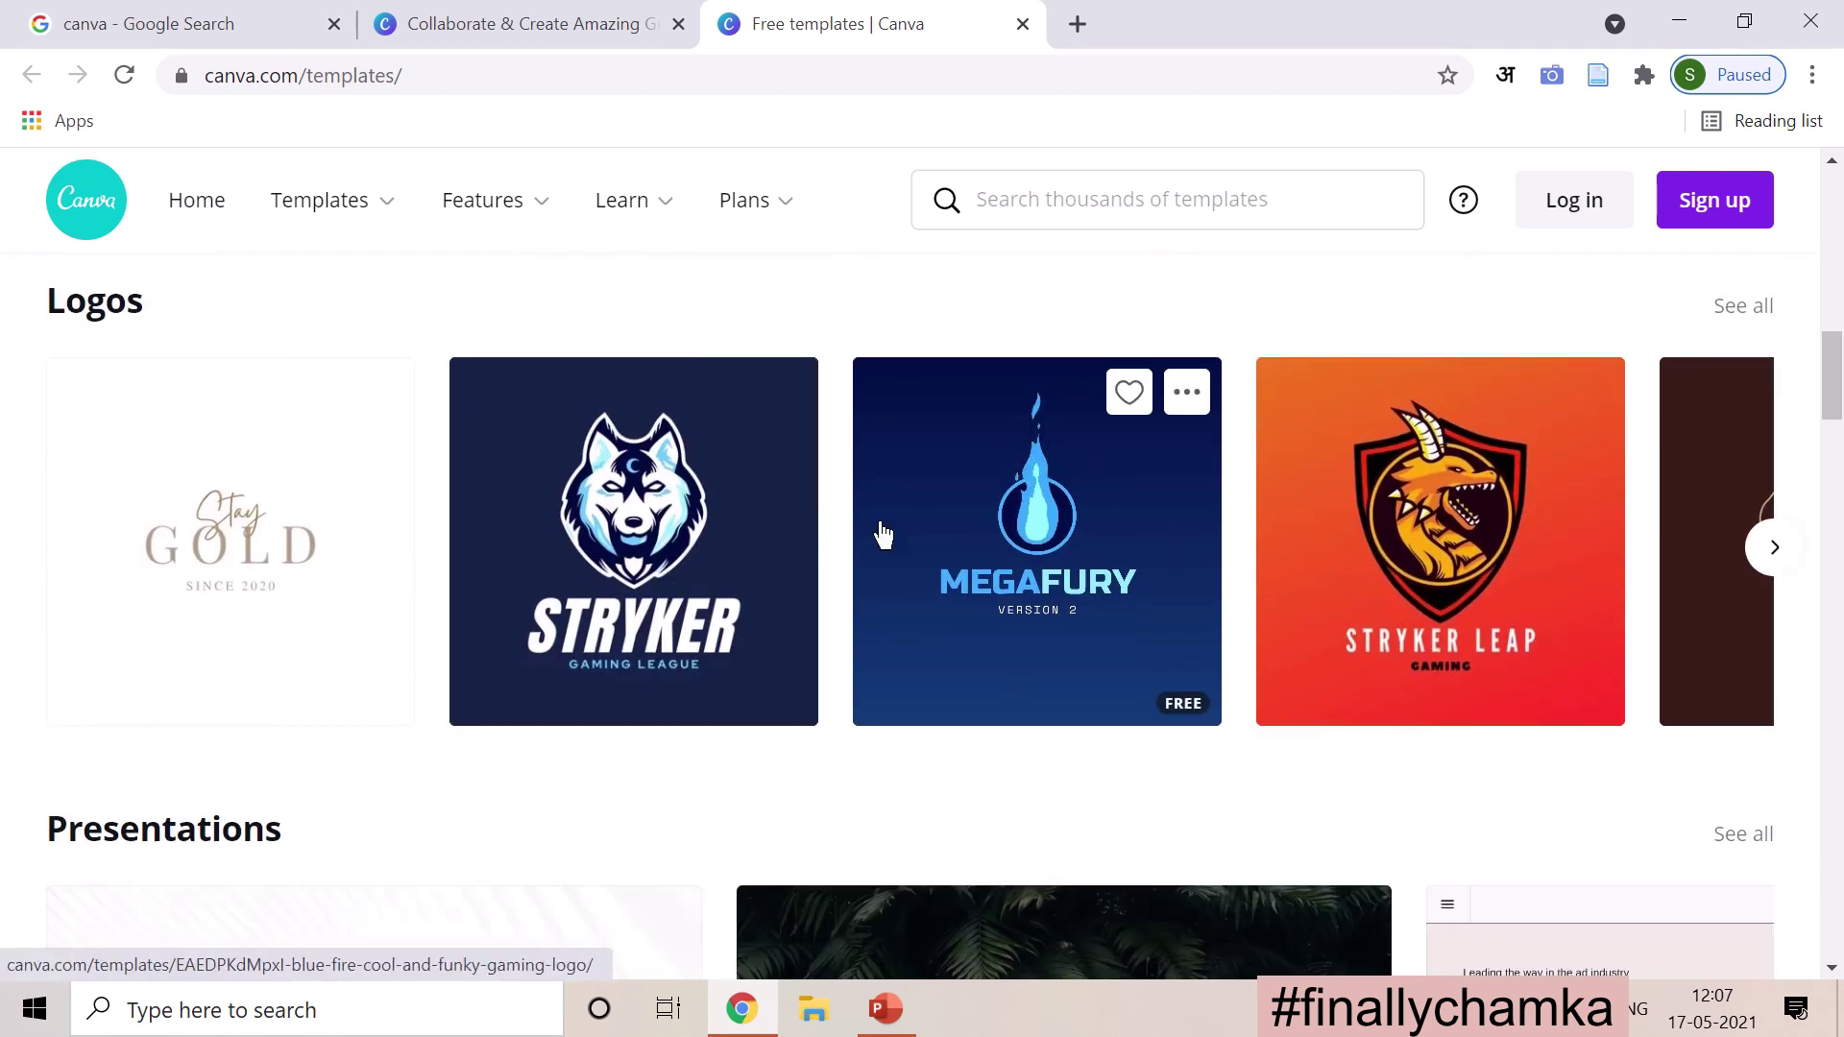
scroll(759, 785, "down", 5)
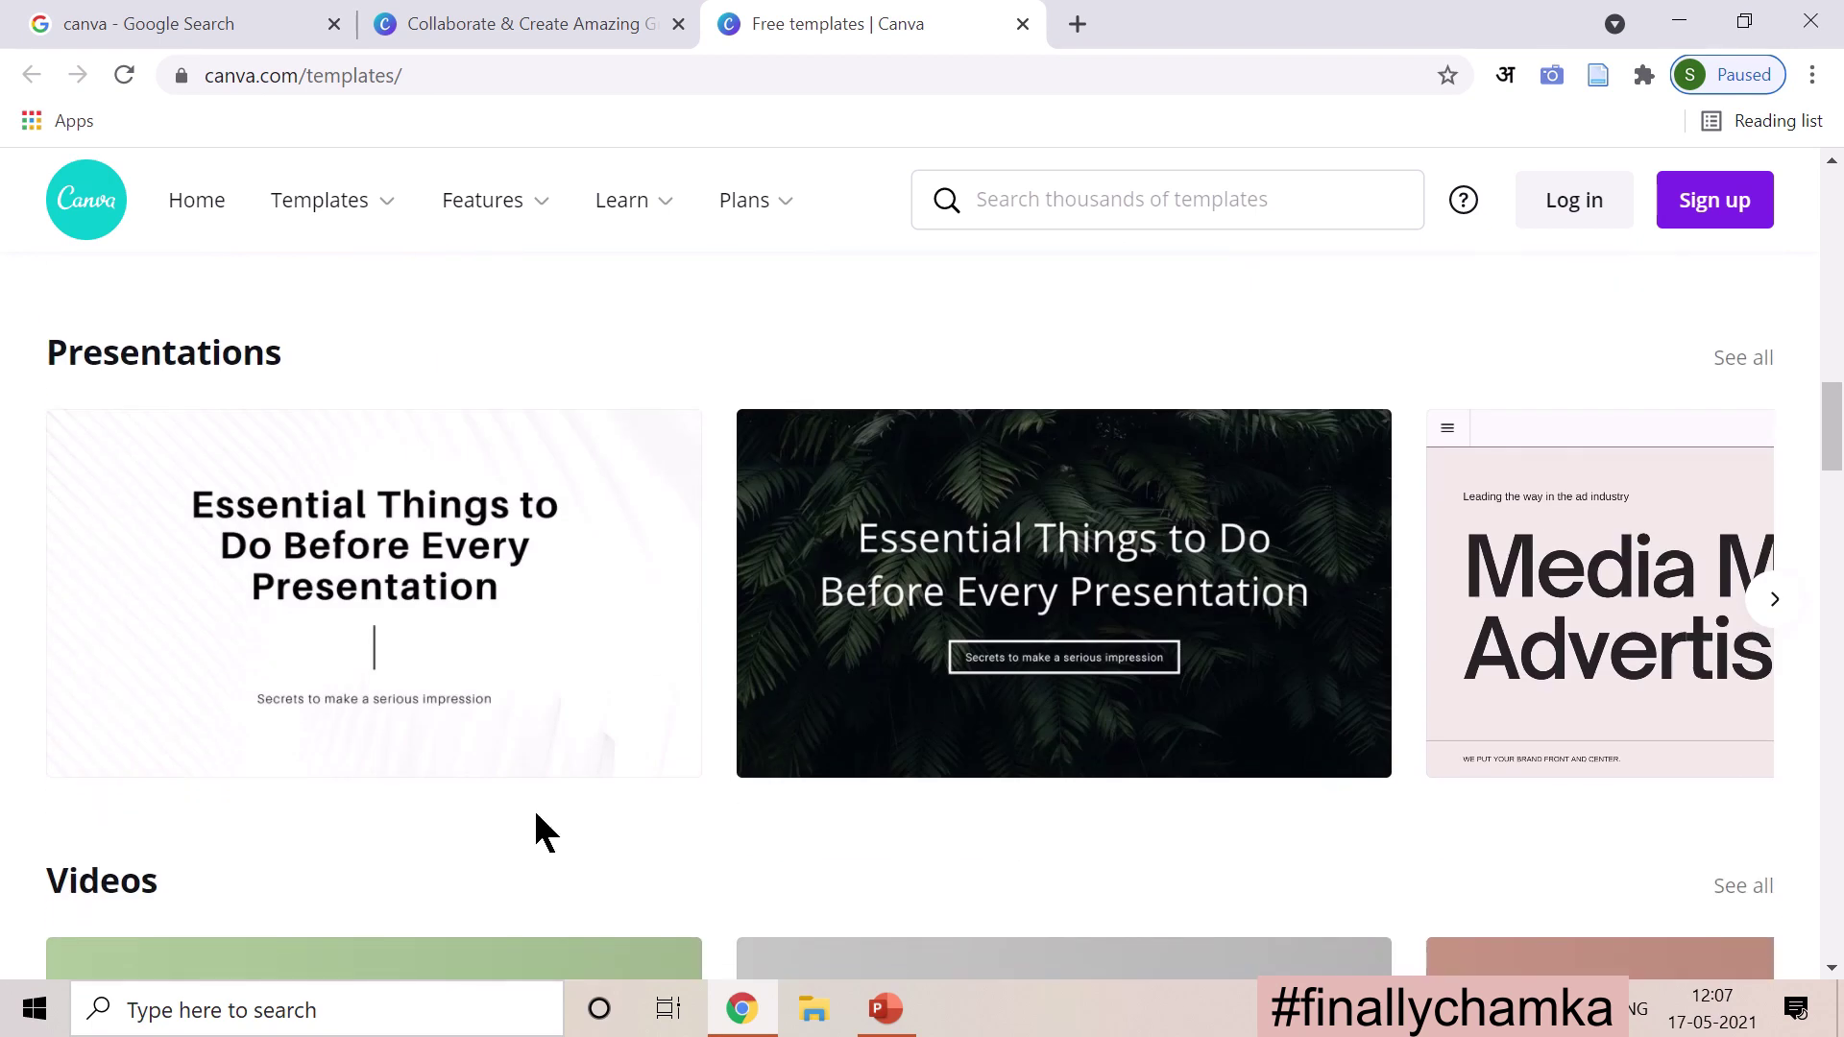
scroll(788, 466, "down", 8)
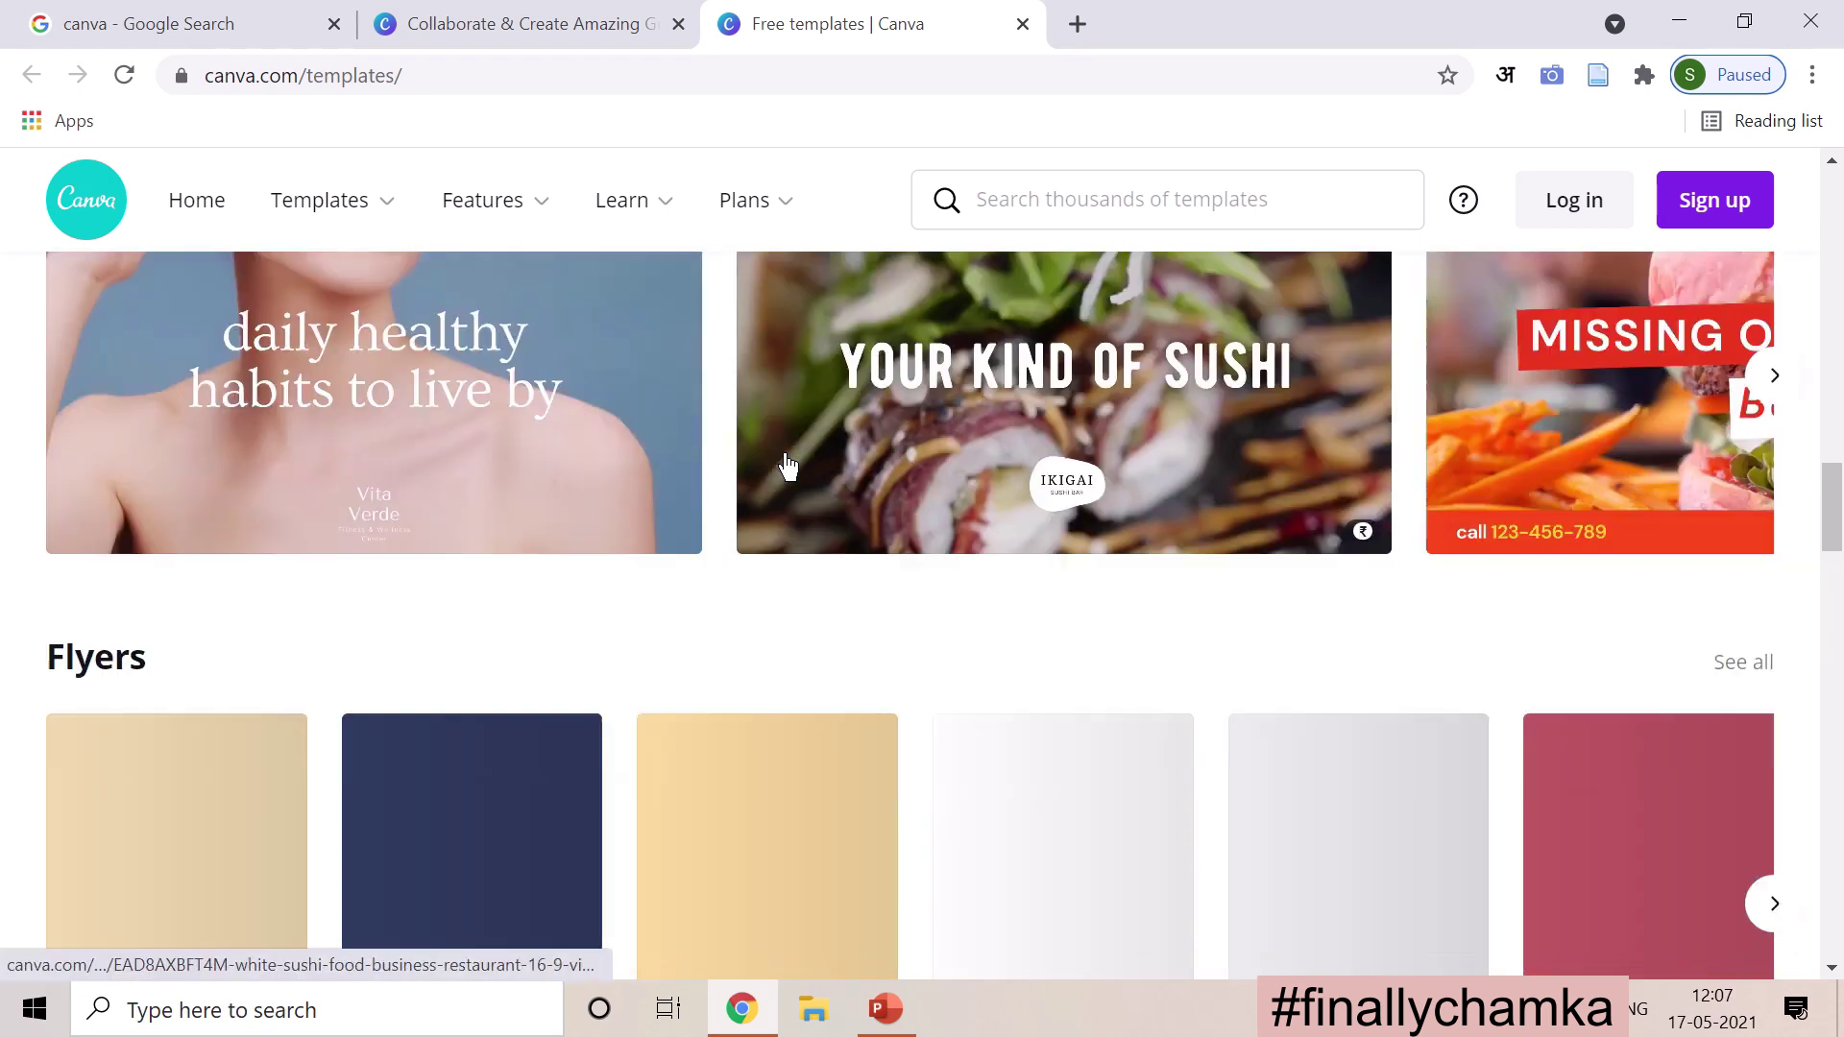
scroll(788, 466, "down", 6)
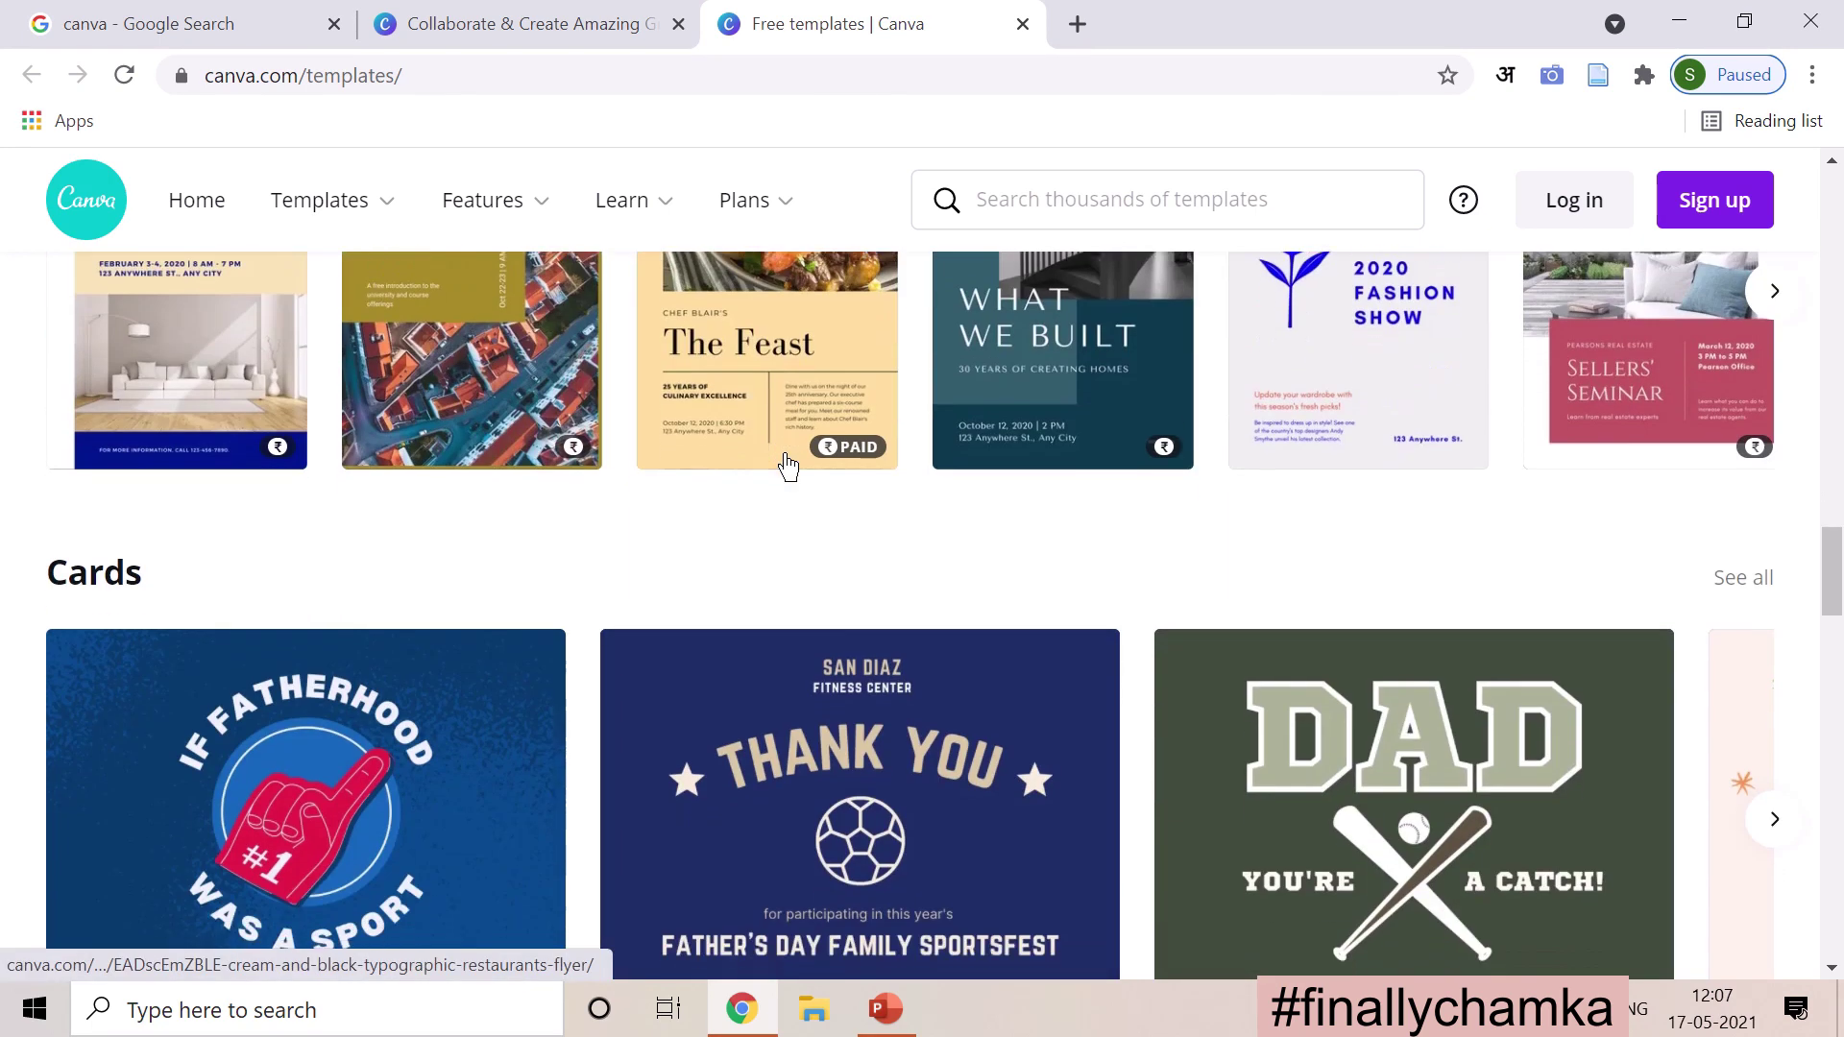
scroll(788, 466, "down", 10)
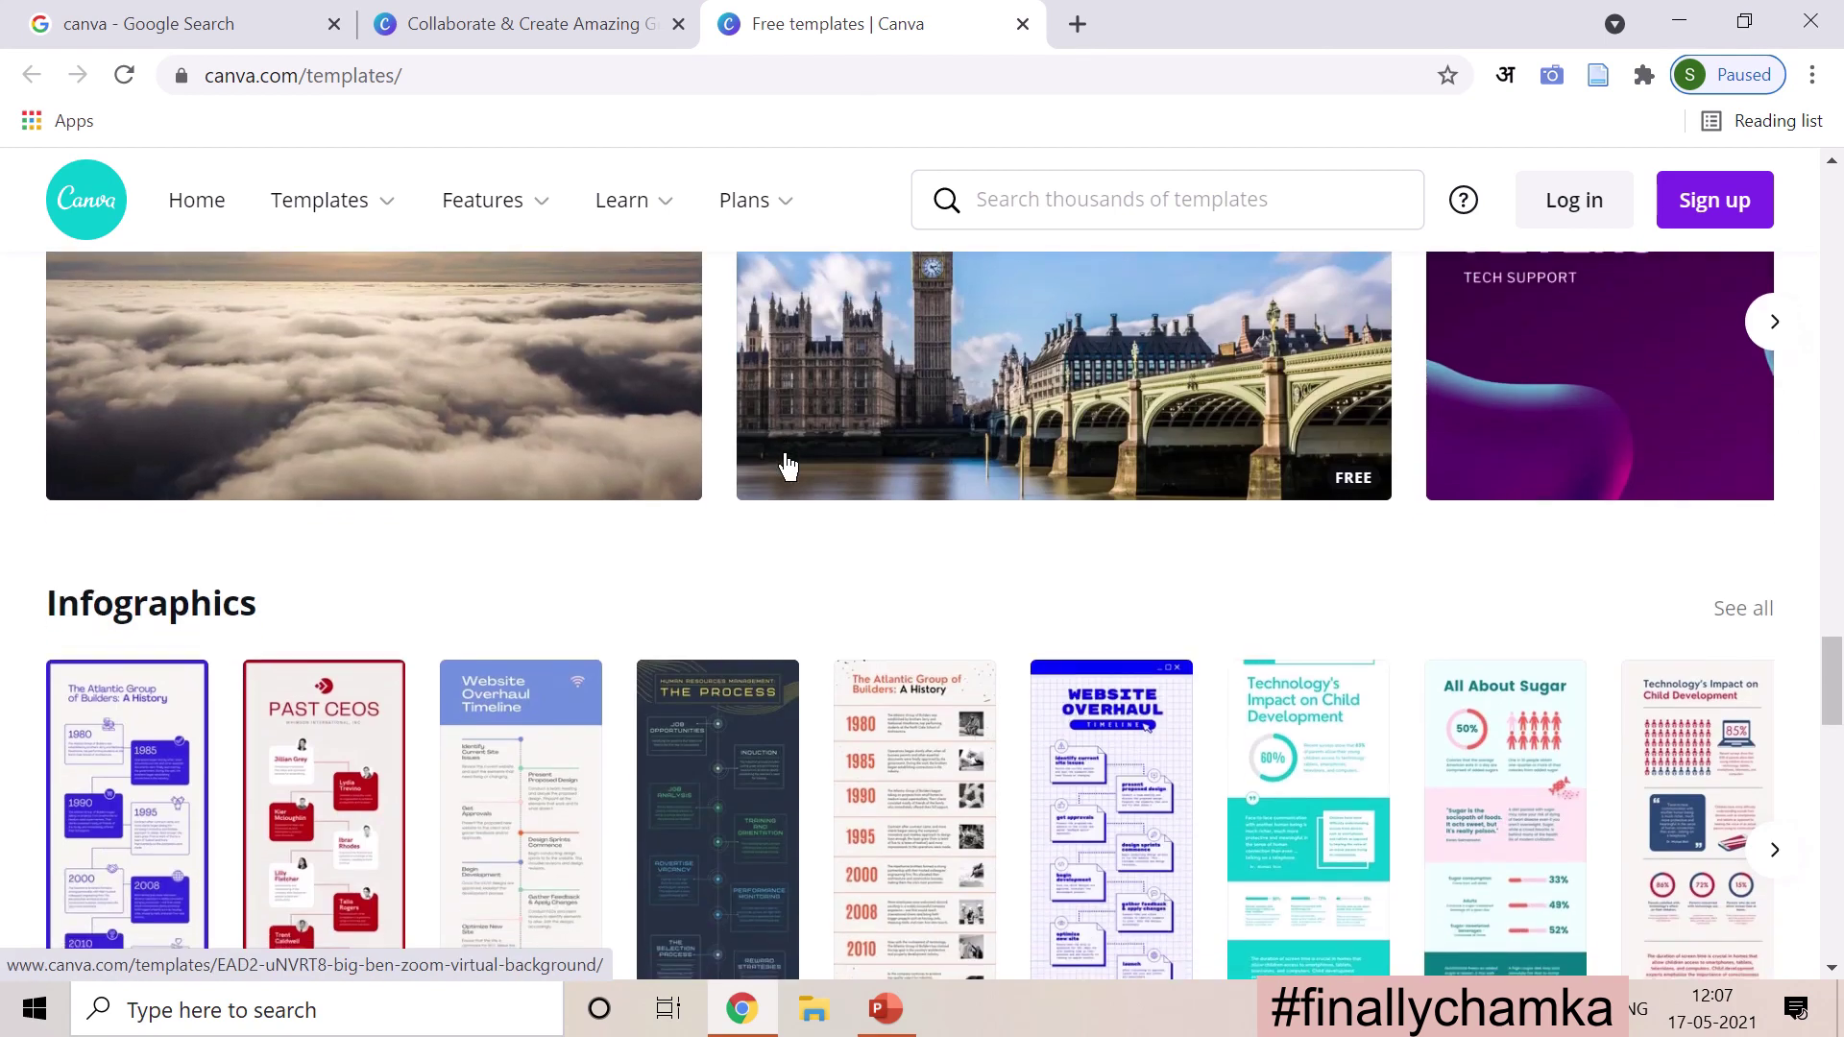
scroll(788, 467, "down", 9)
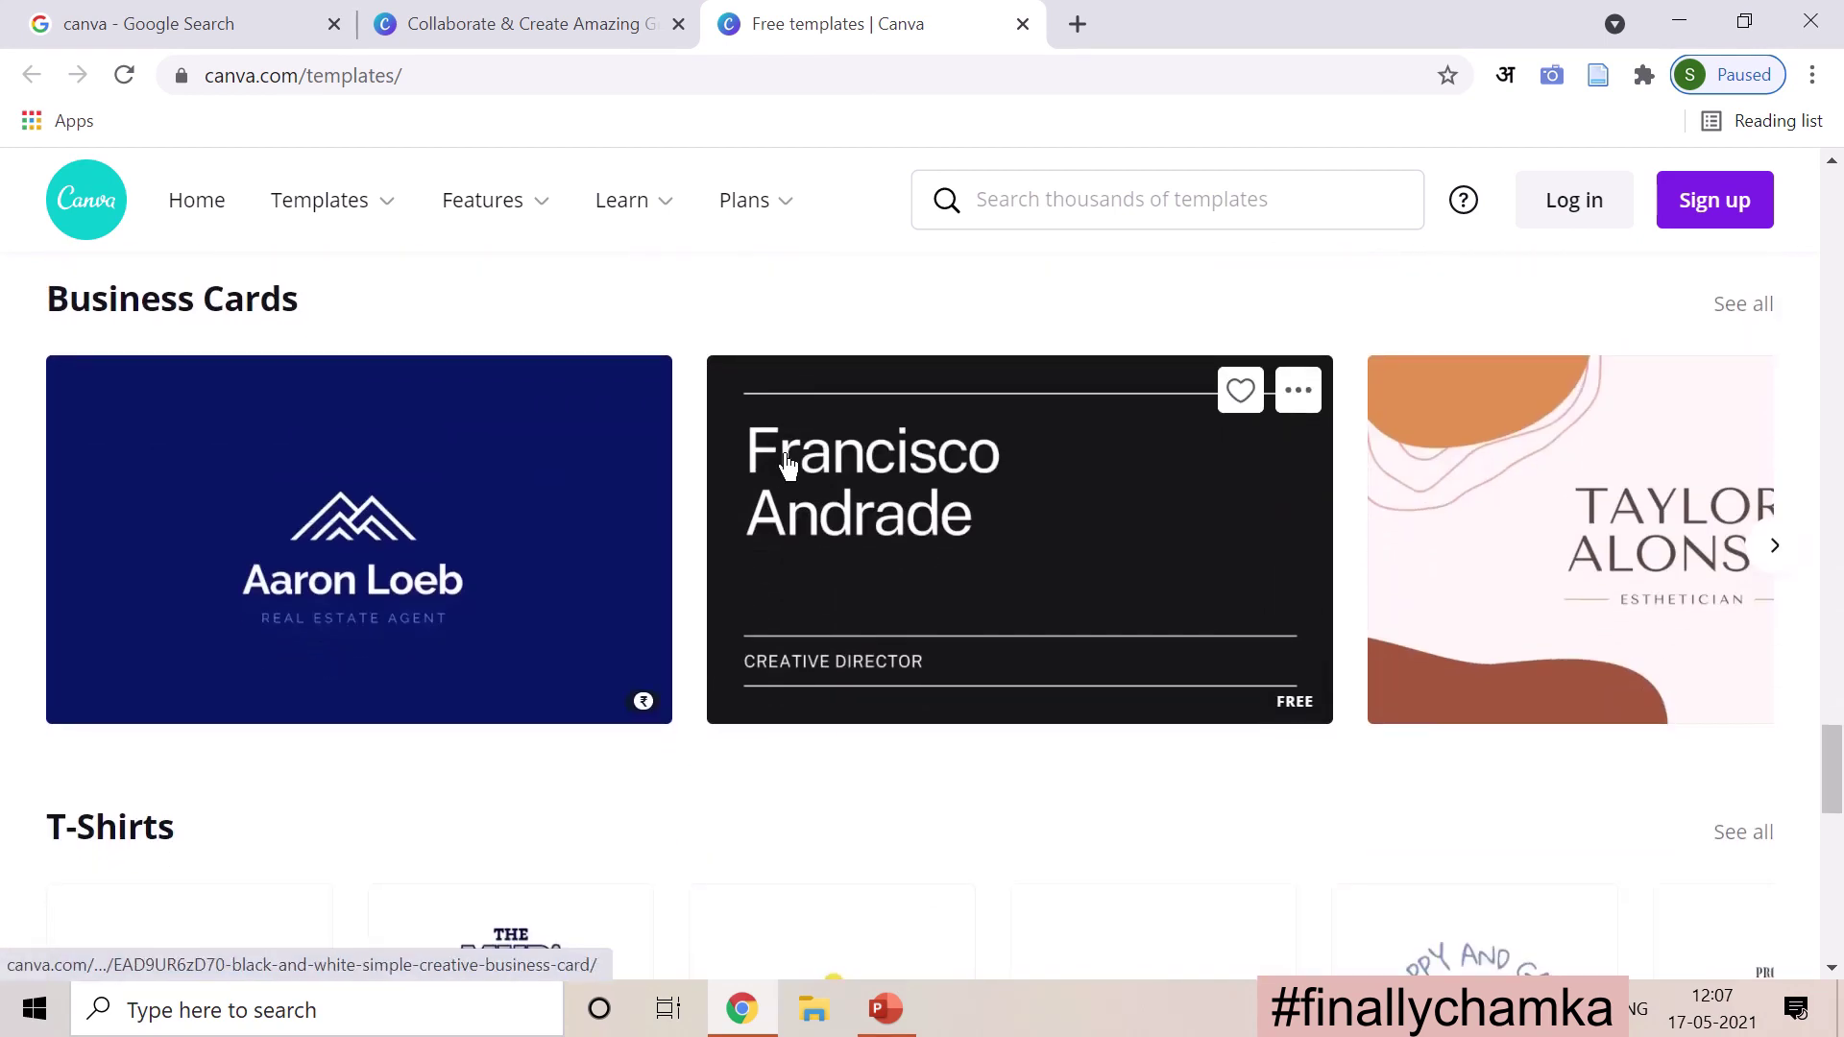
scroll(787, 466, "down", 6)
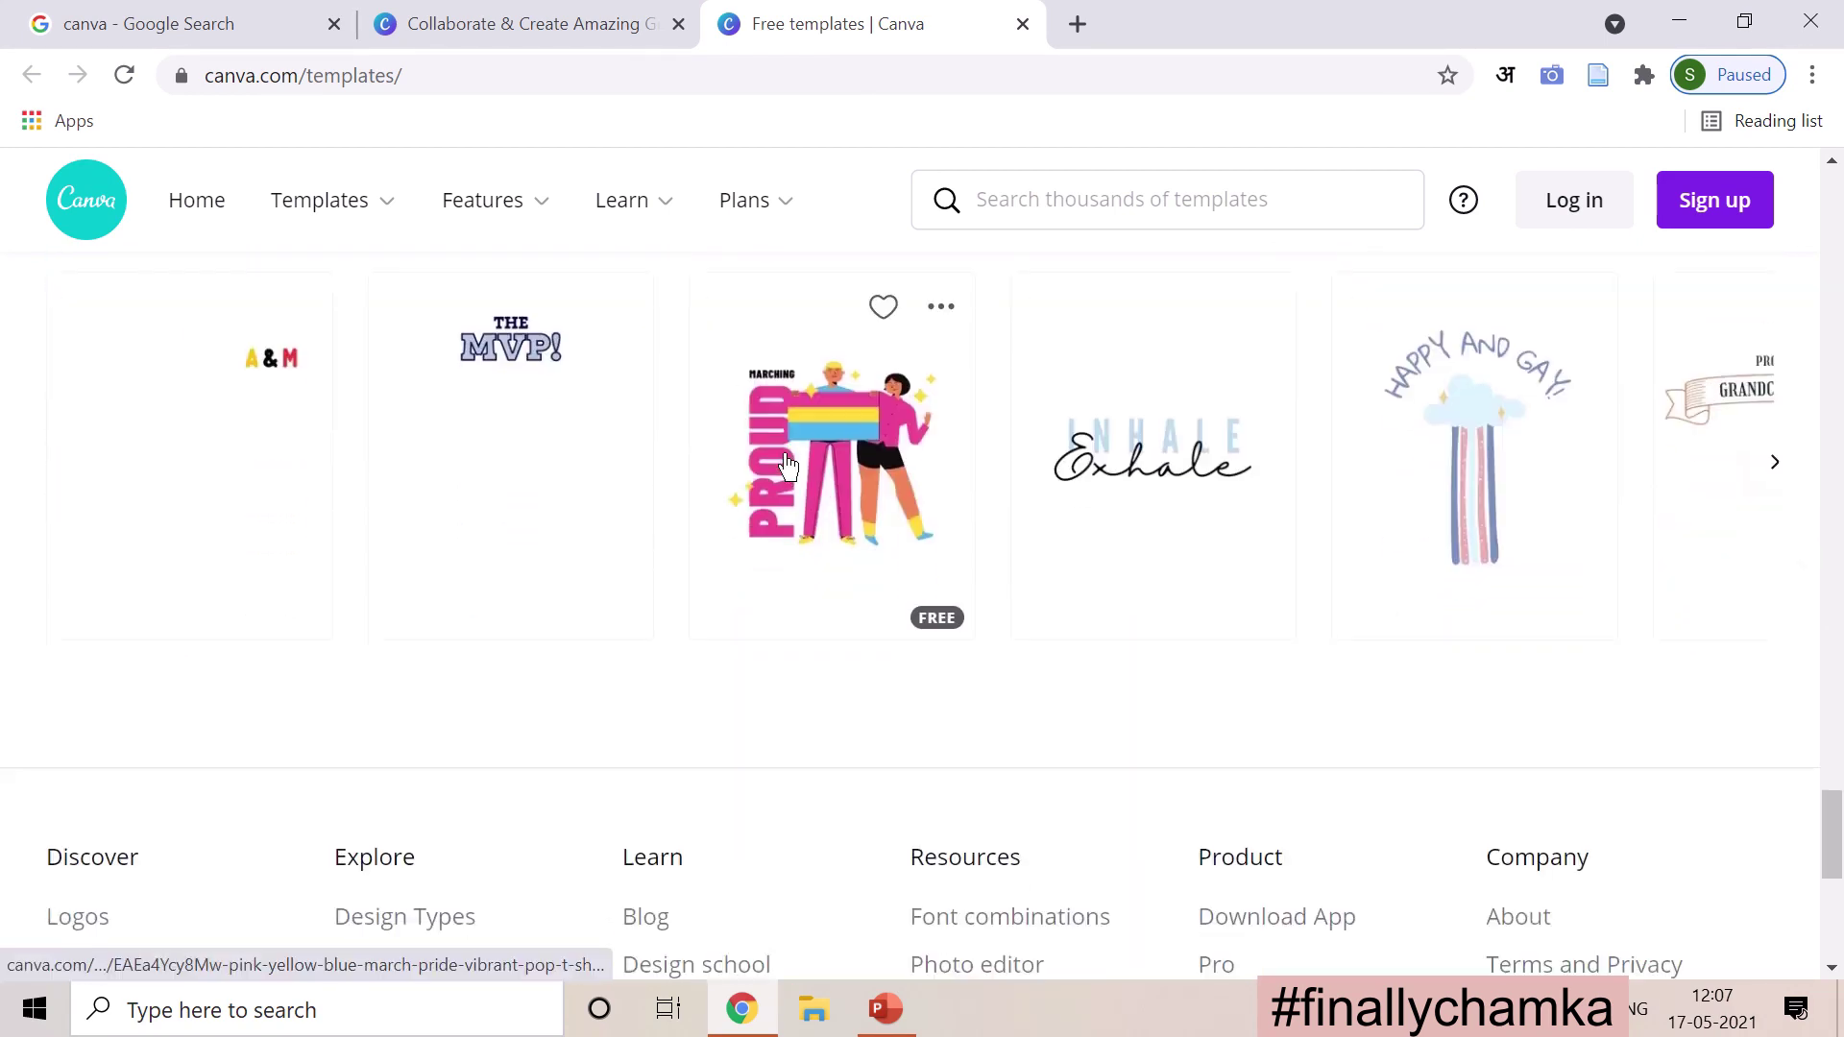
scroll(788, 467, "down", 5)
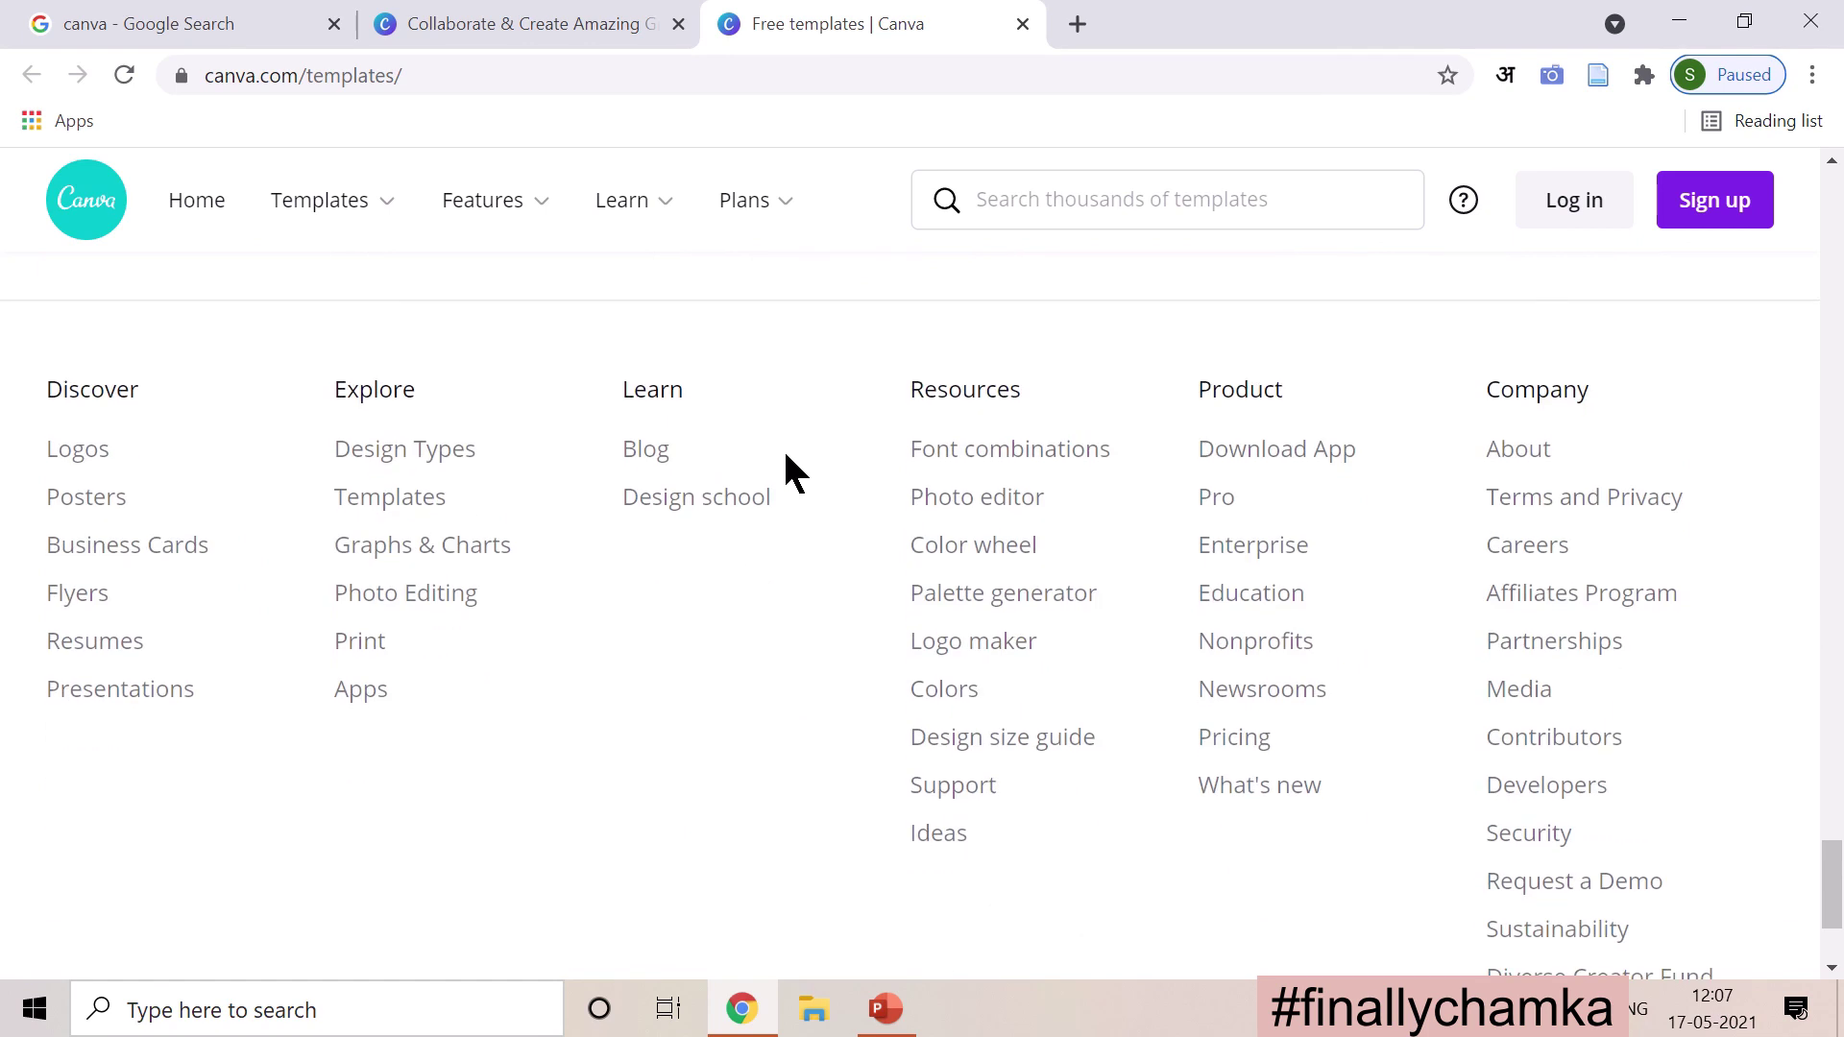
scroll(787, 470, "down", 1)
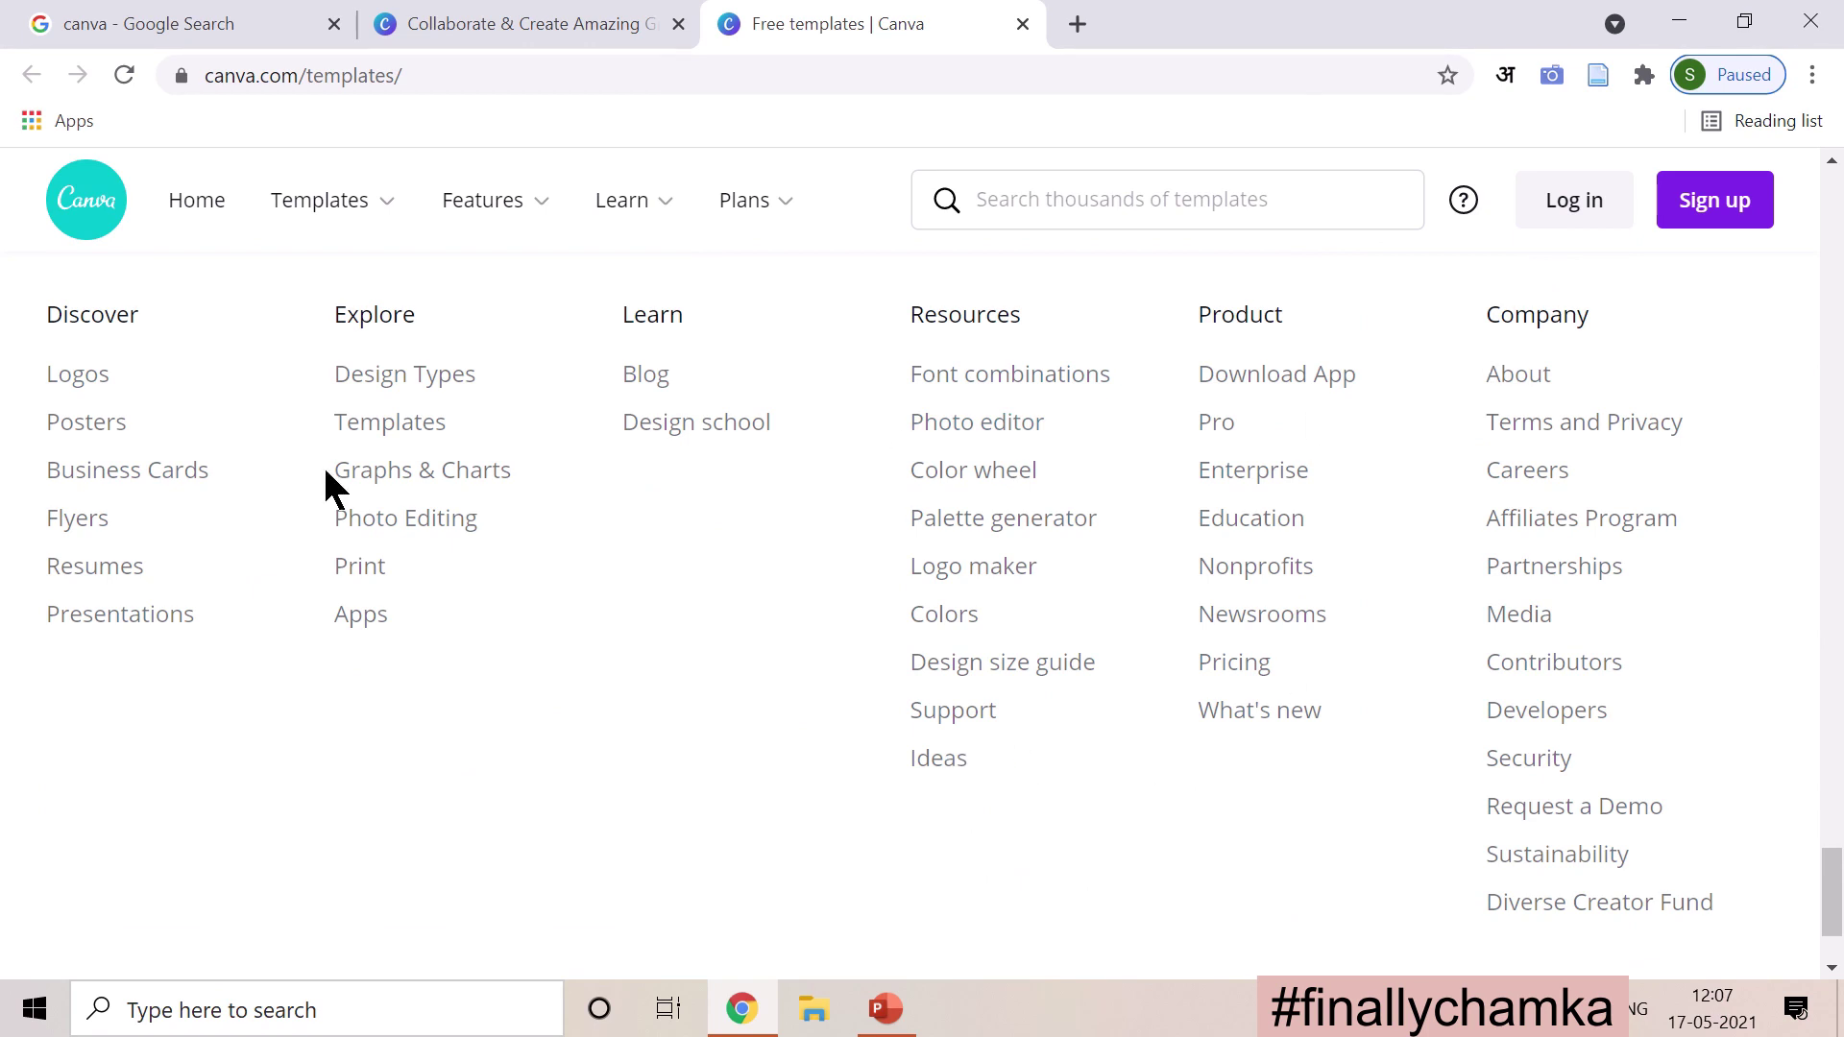
left_click(107, 377)
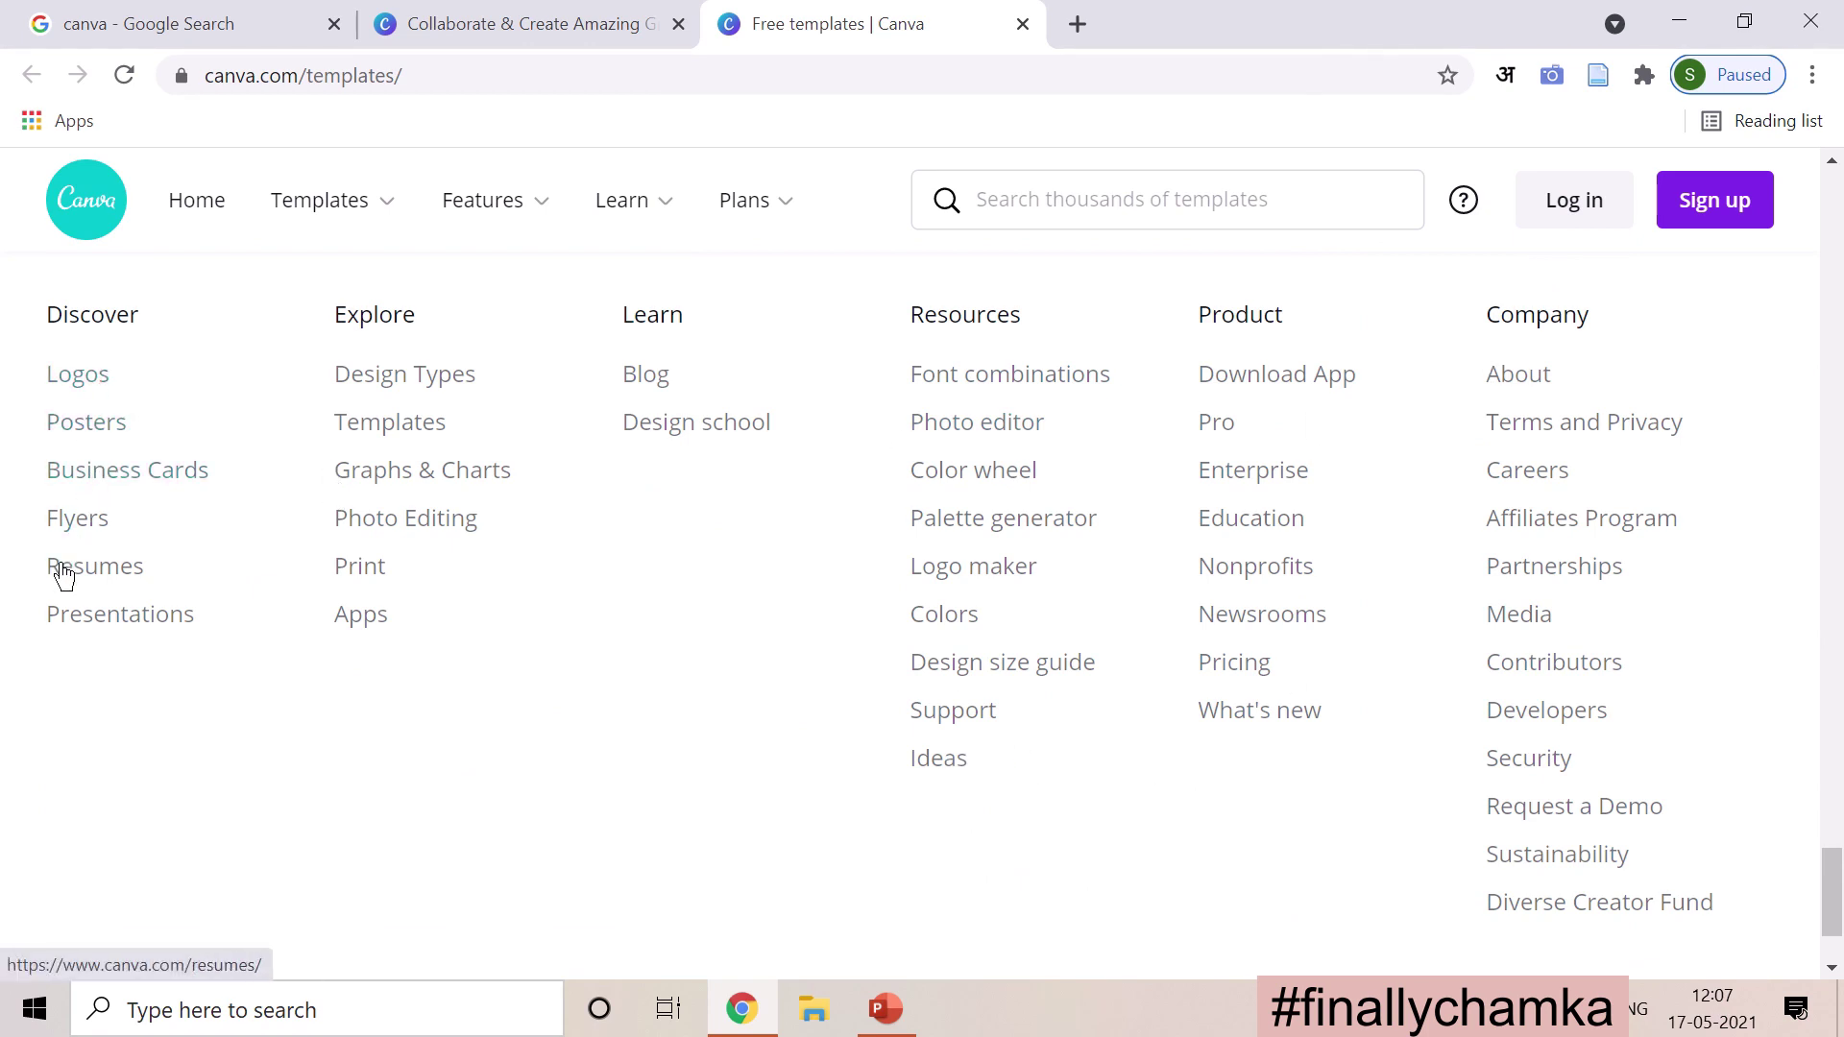
Step: Open the Photo Editing link in the footer and examine the design features described, from Curved Text to Frames
left_click(387, 527)
mouse_move(1109, 20)
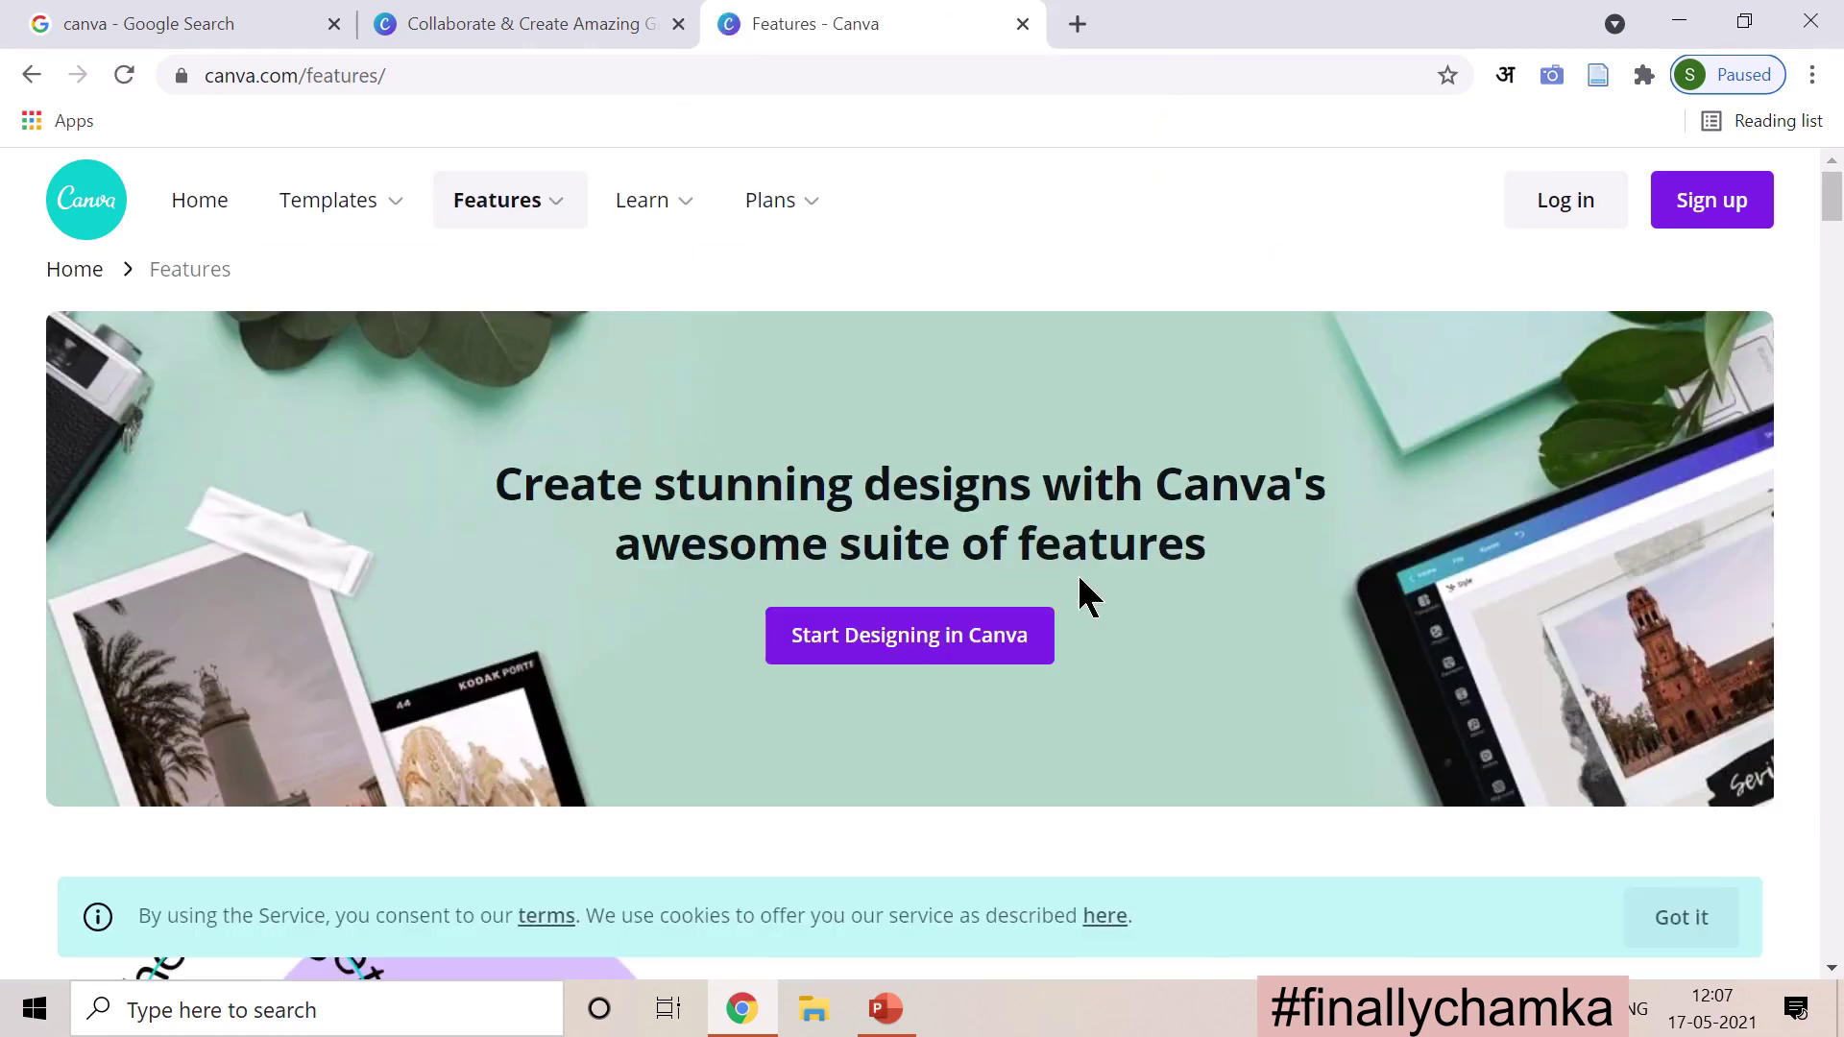
scroll(1079, 576, "down", 7)
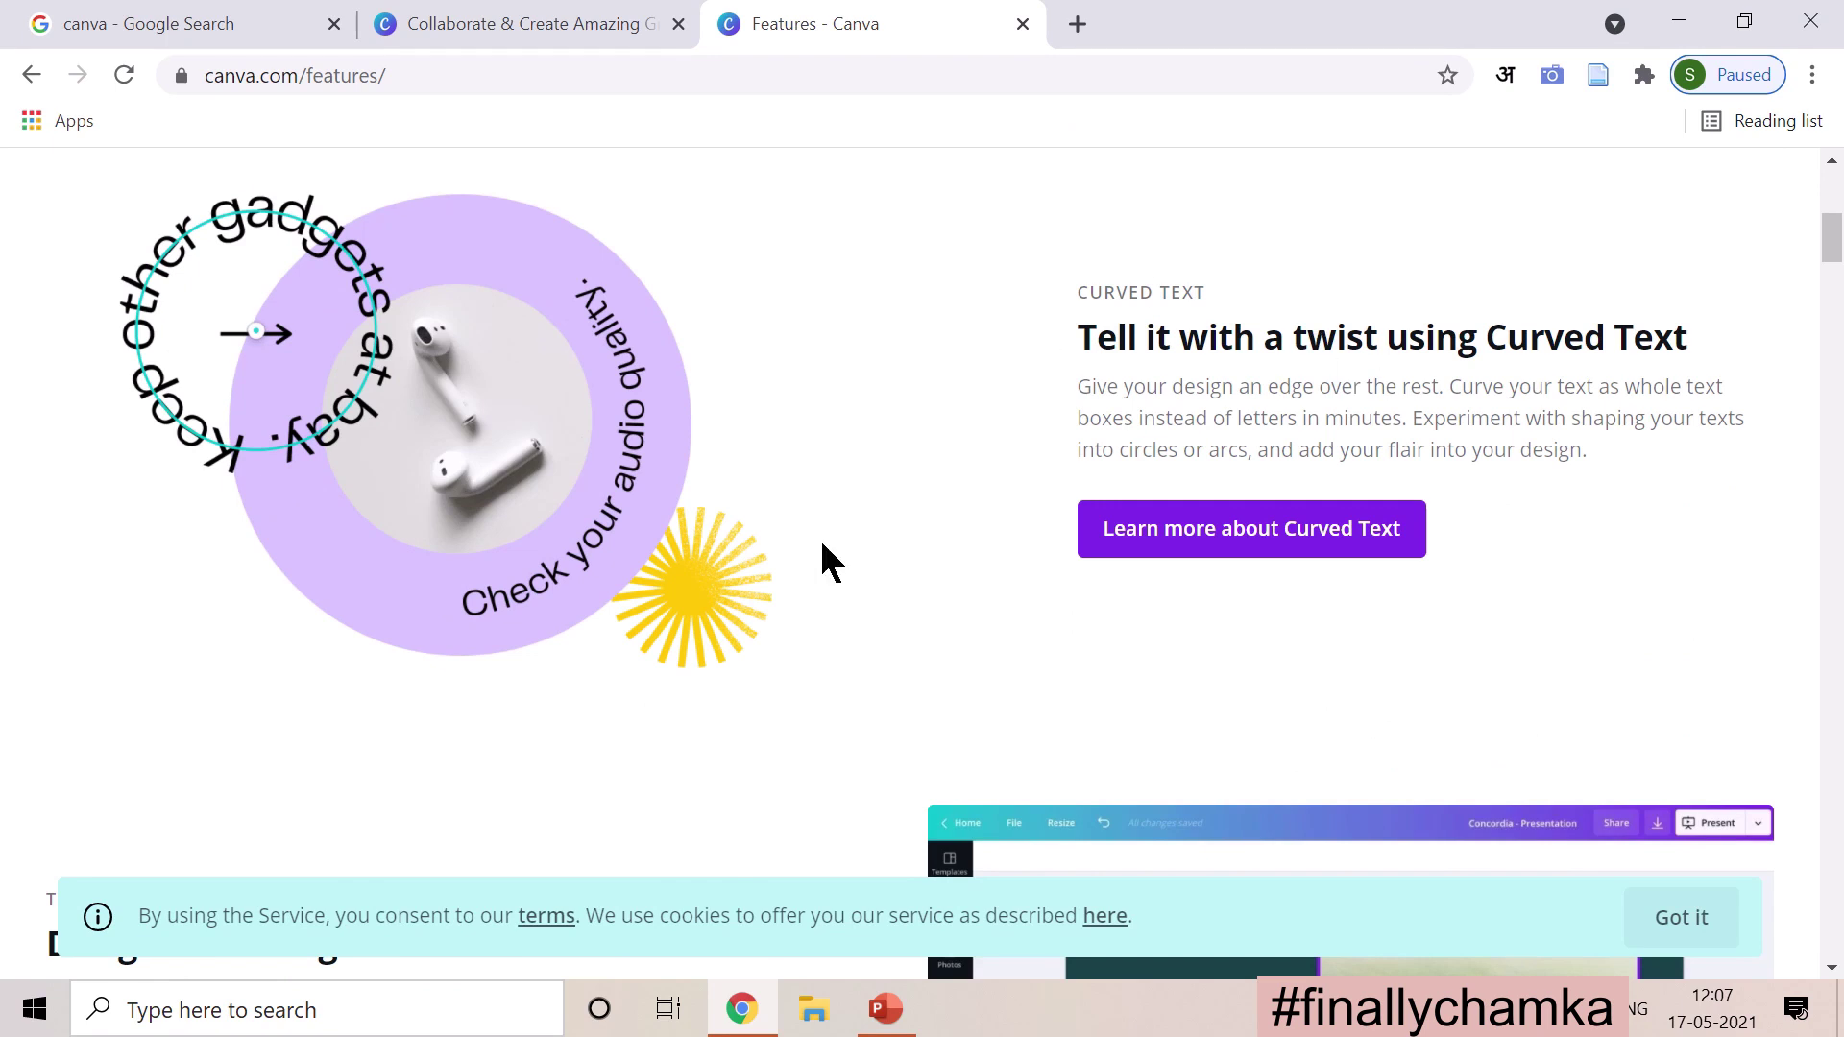
scroll(822, 545, "down", 2)
scroll(823, 544, "down", 15)
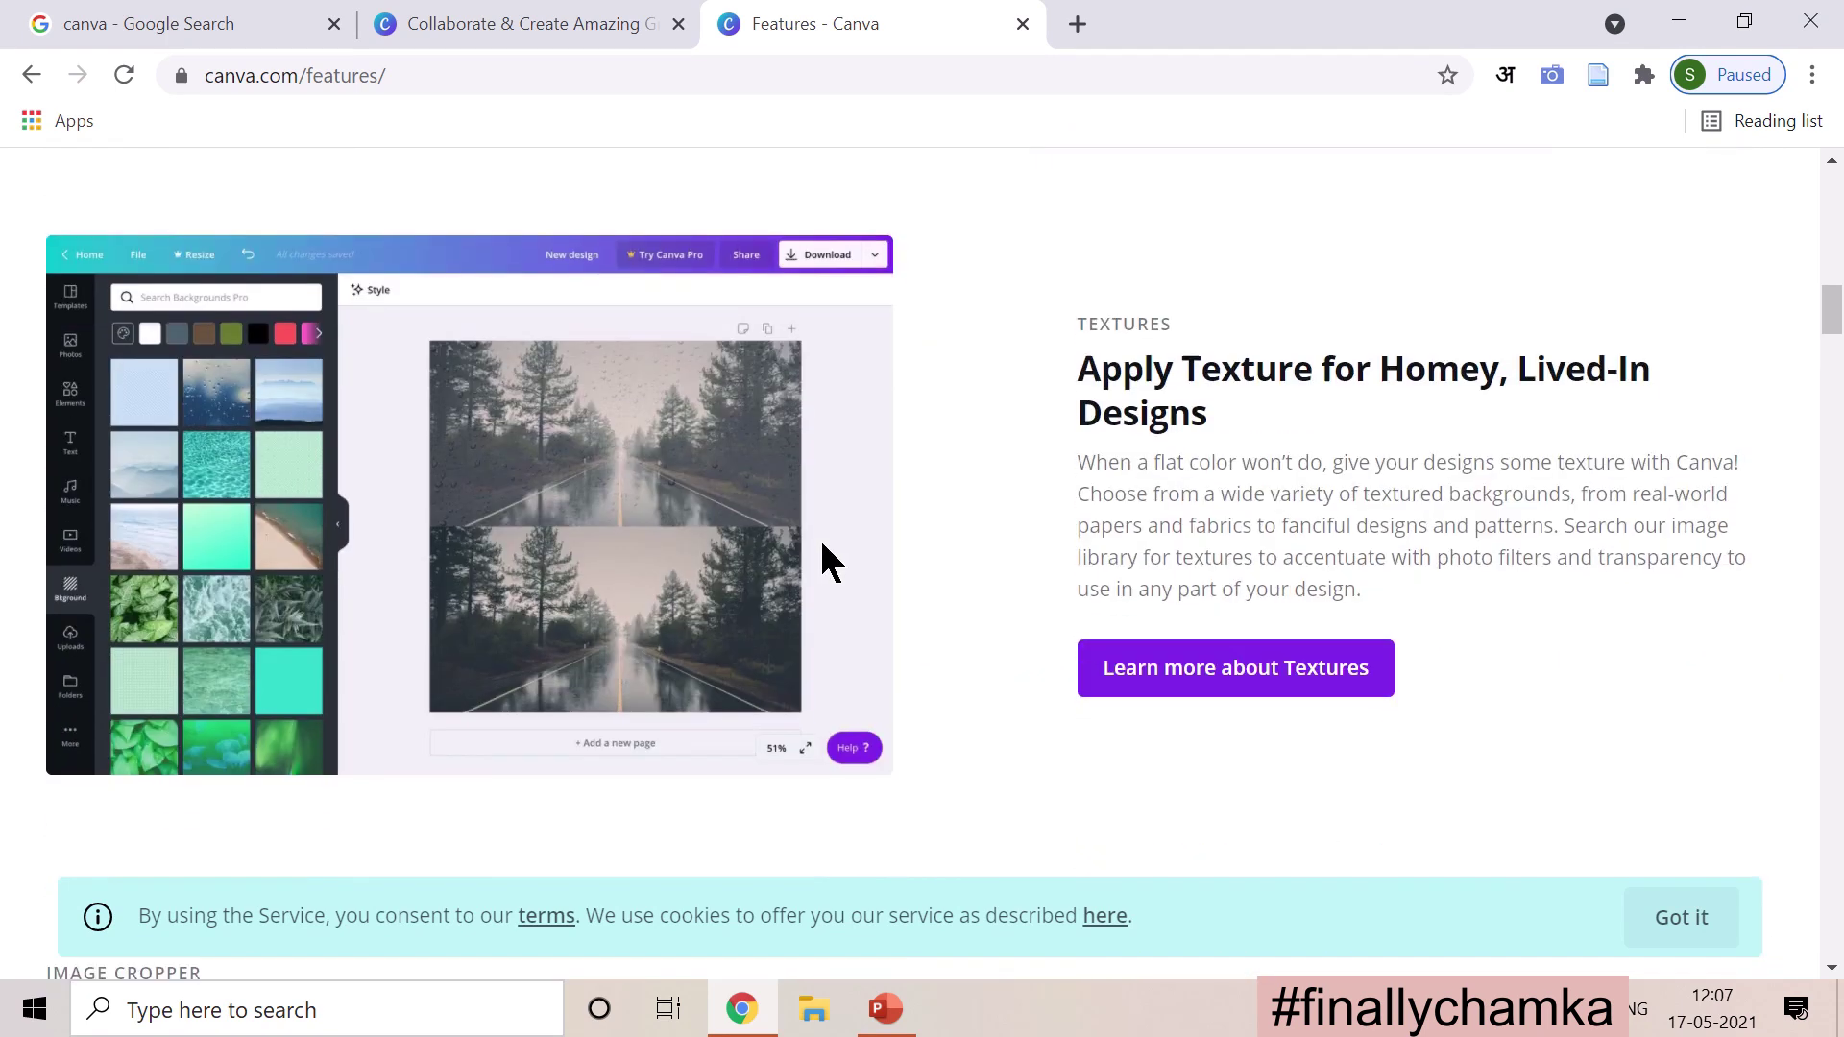
scroll(823, 526, "down", 20)
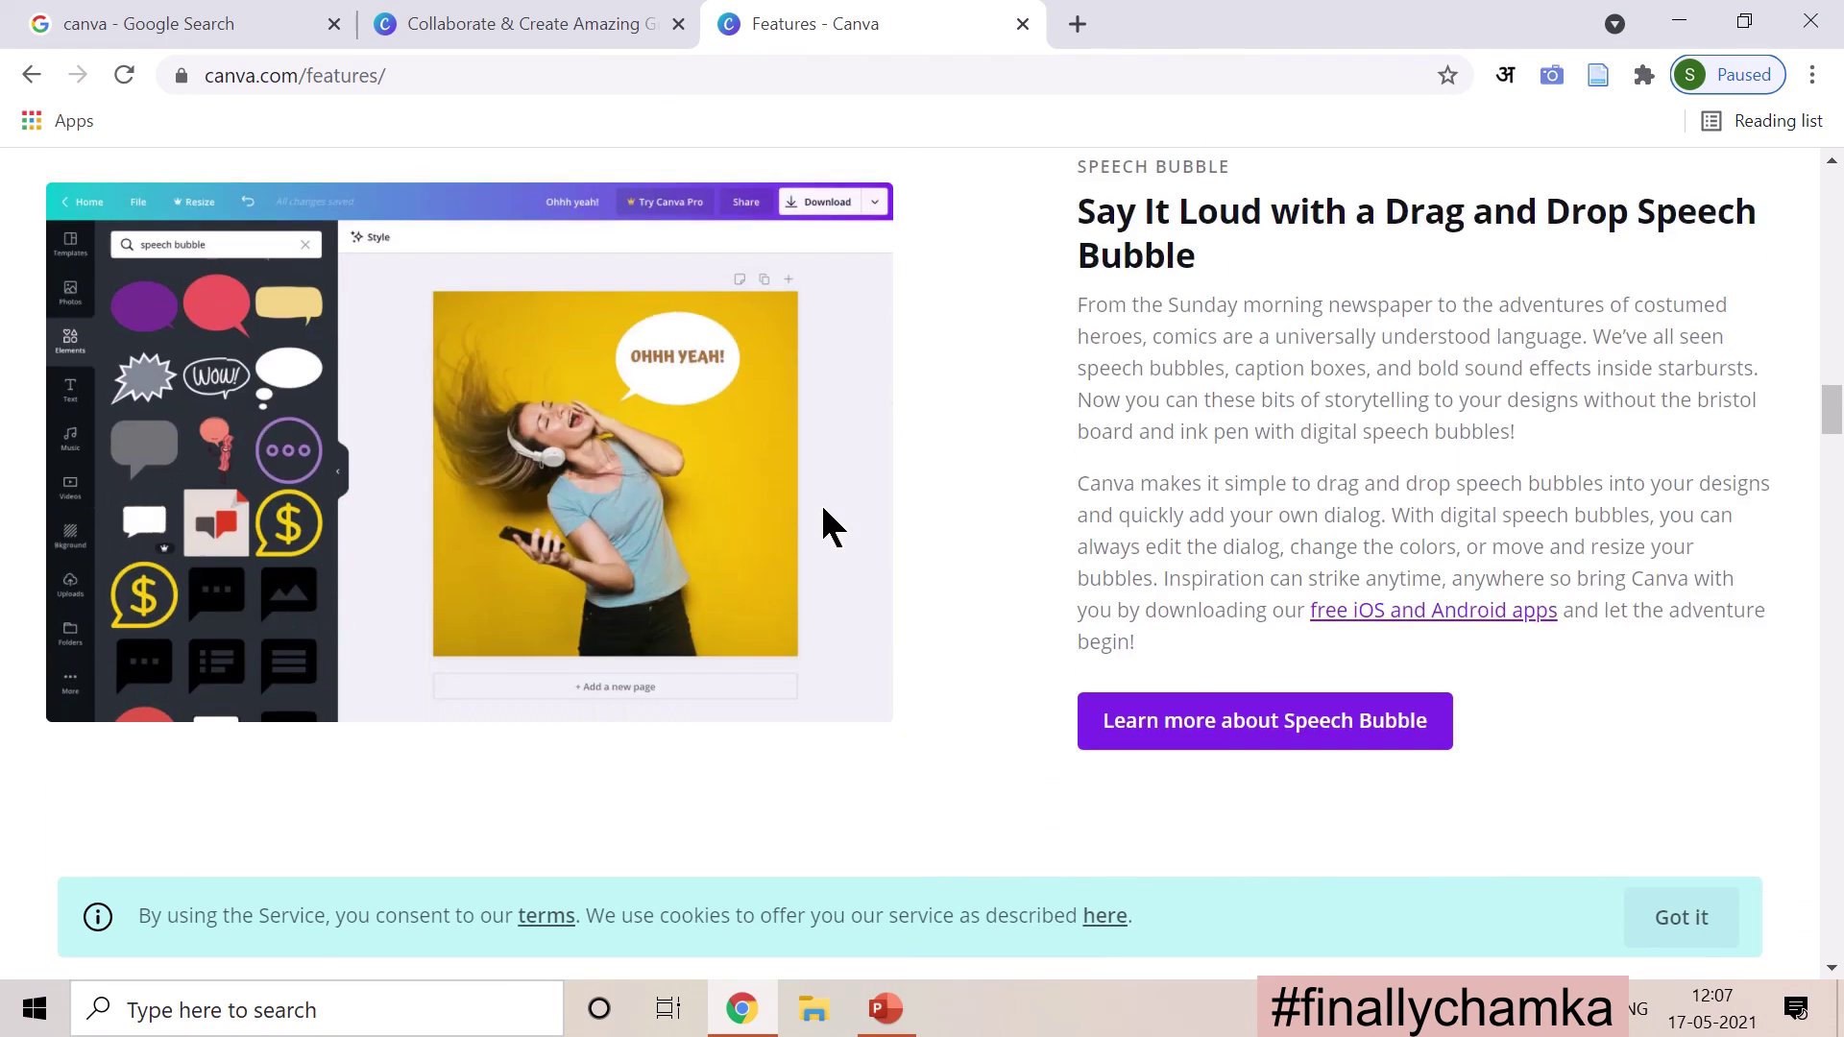
scroll(824, 509, "down", 20)
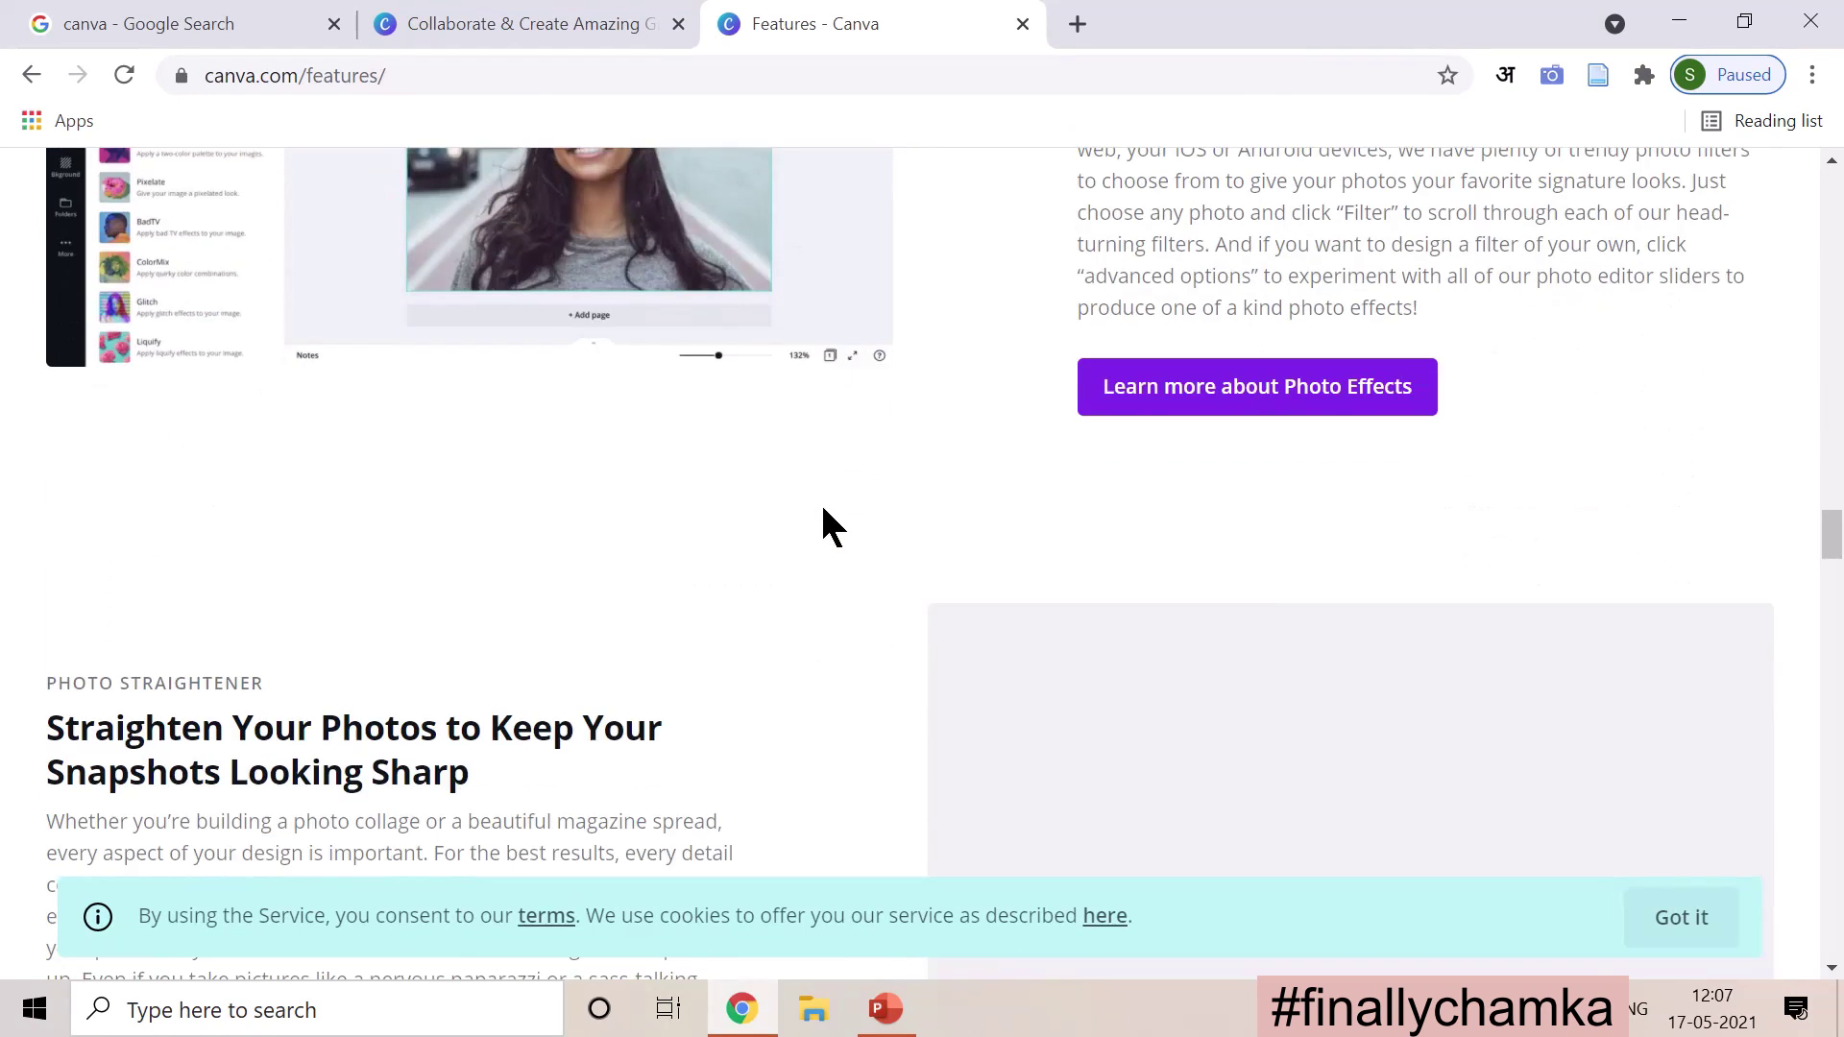
scroll(823, 527, "down", 10)
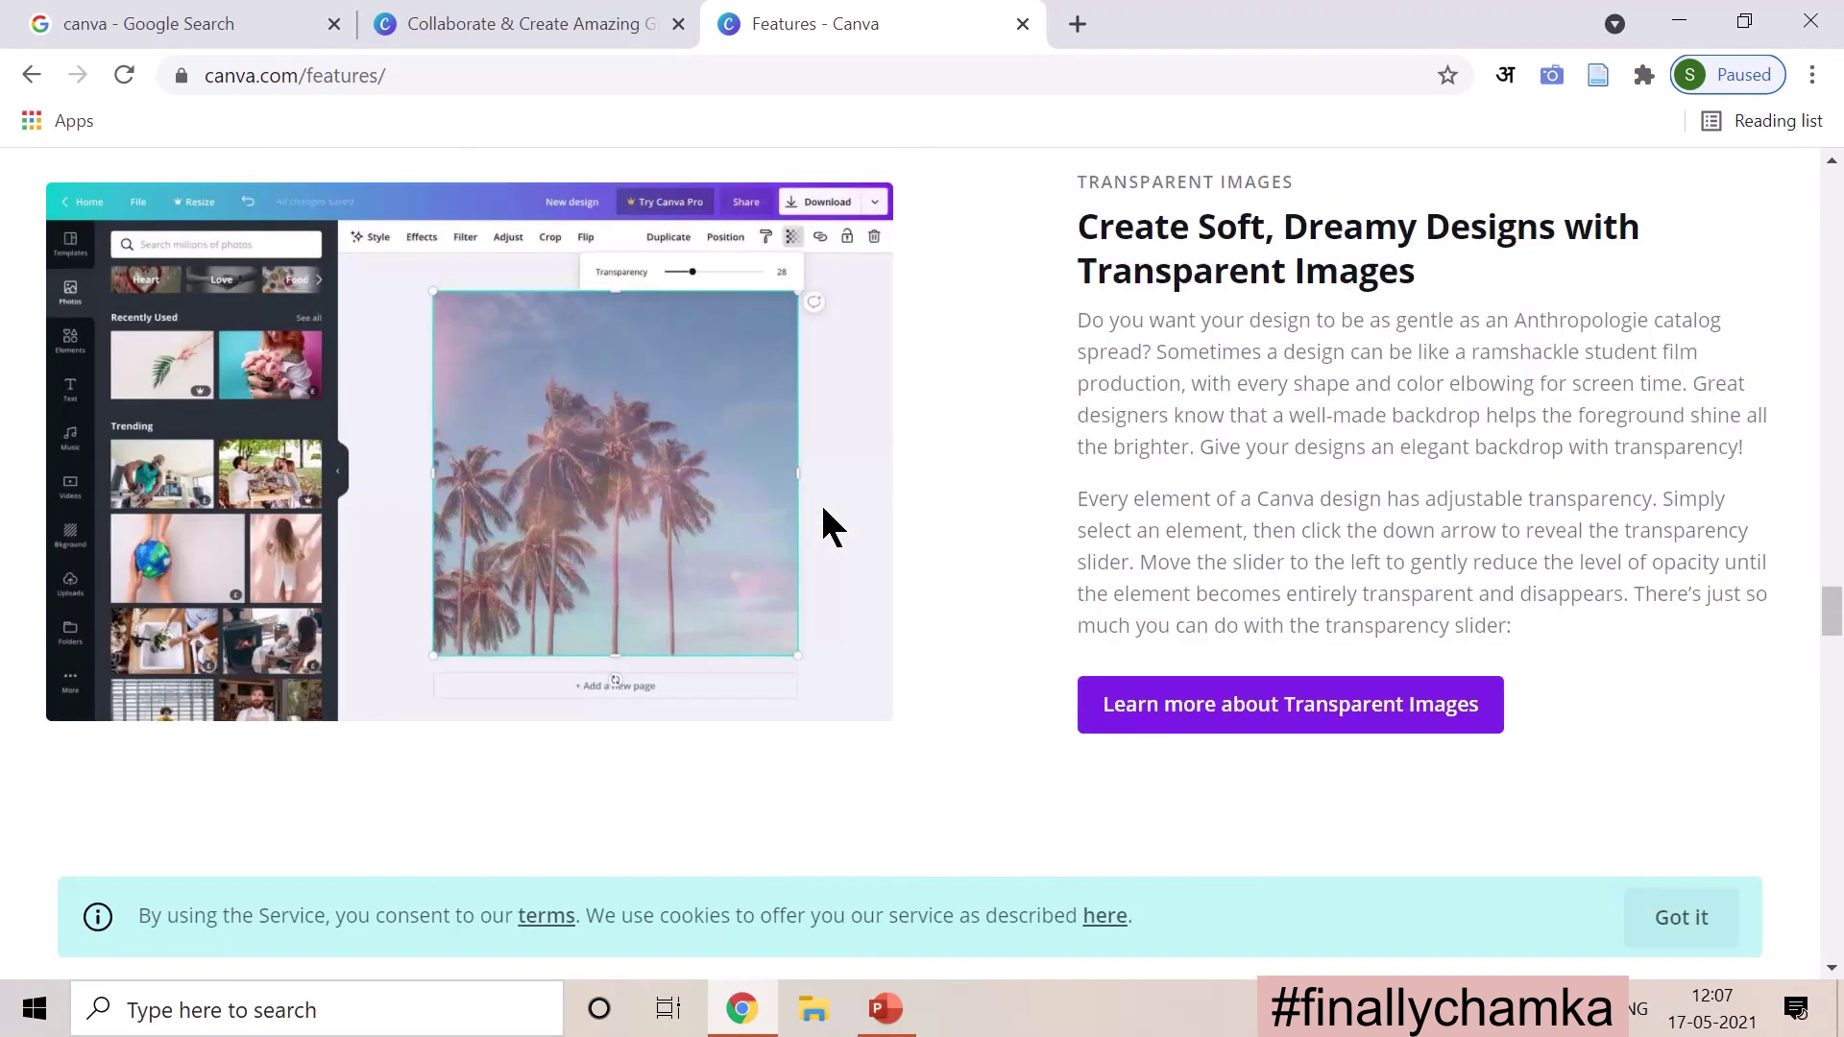
scroll(824, 509, "down", 7)
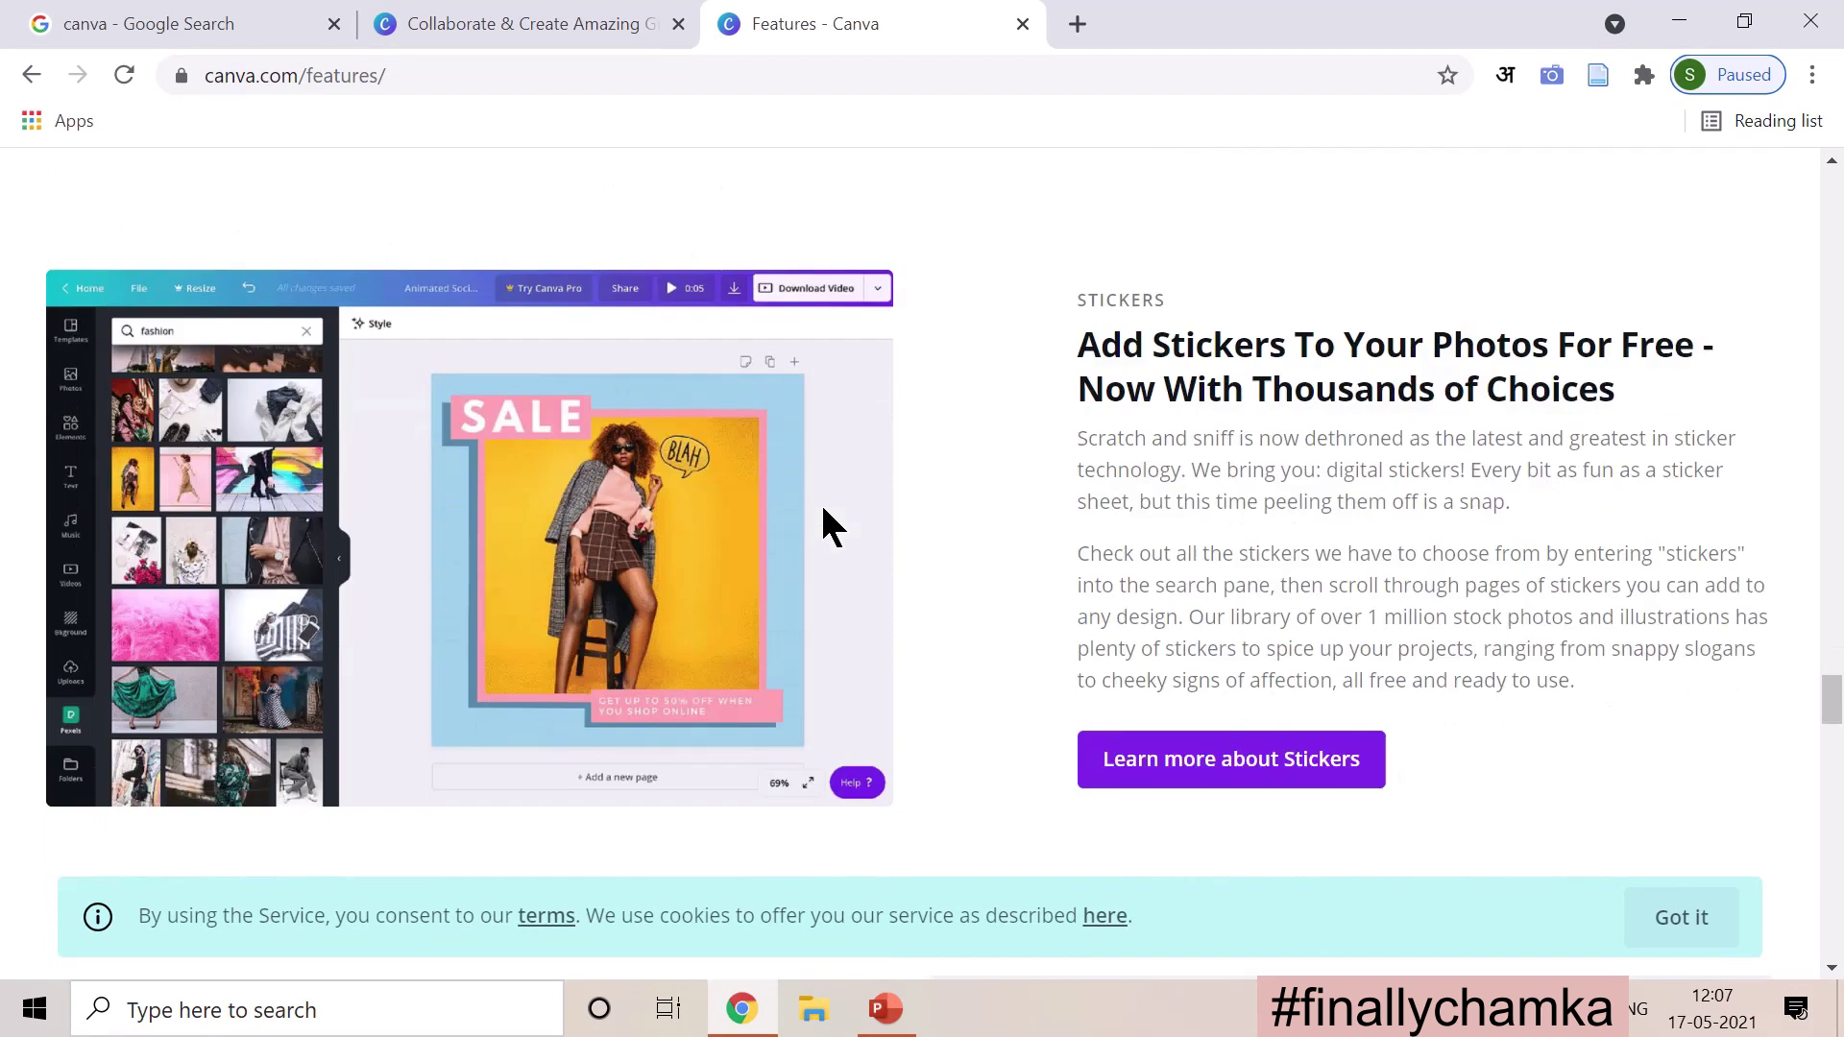
scroll(823, 510, "down", 10)
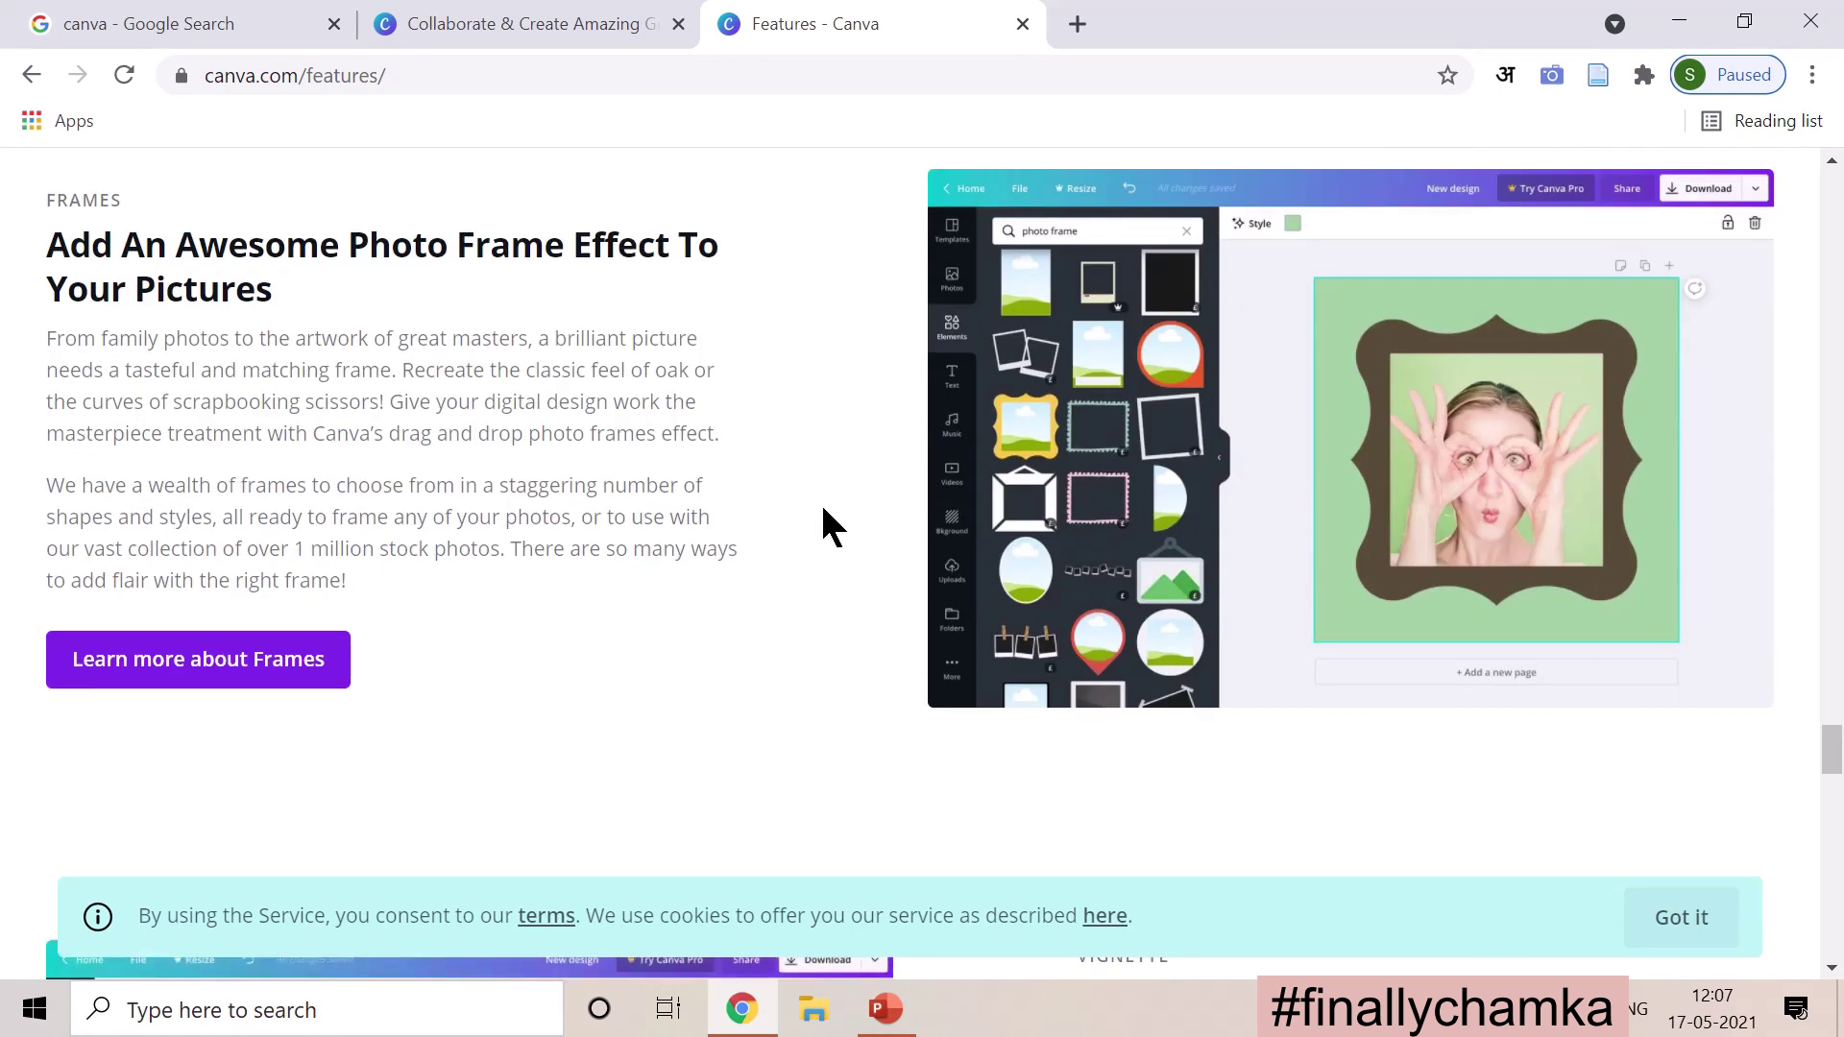
scroll(823, 526, "up", 15)
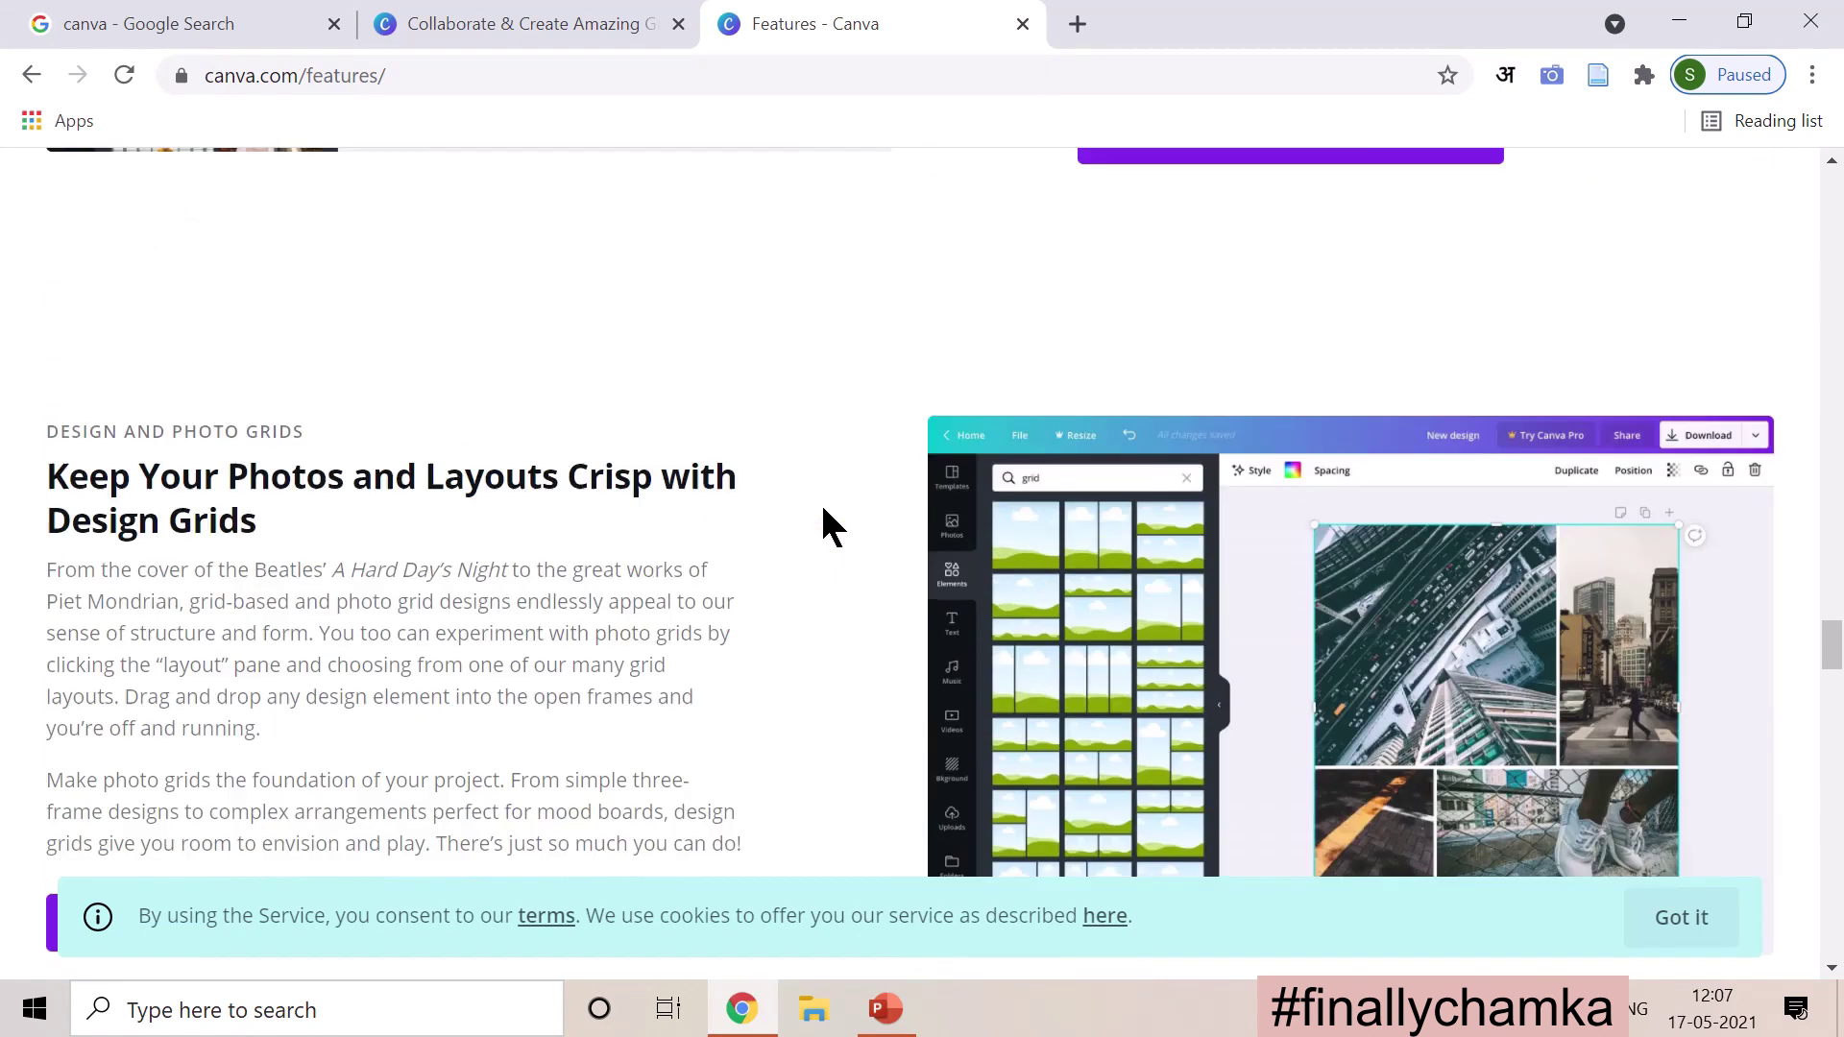
scroll(824, 509, "up", 10)
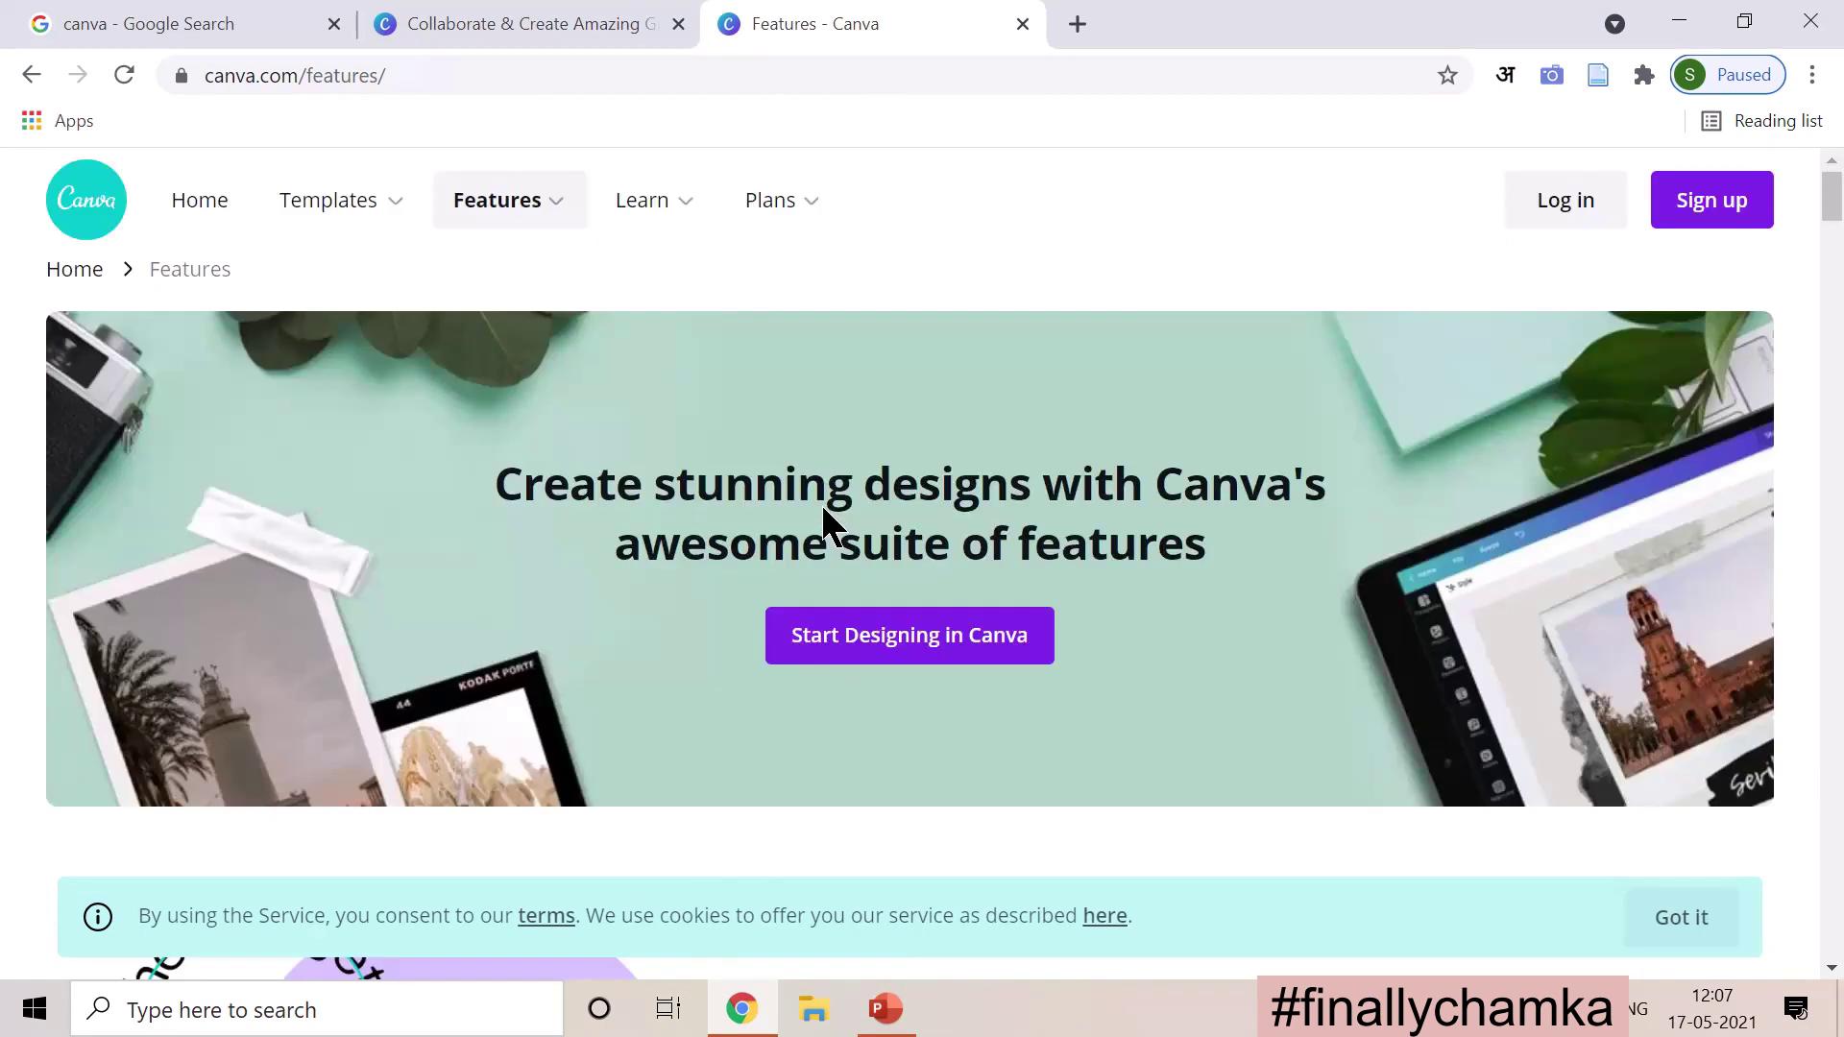
scroll(823, 507, "down", 5)
scroll(823, 510, "down", 3)
scroll(1028, 609, "up", 1)
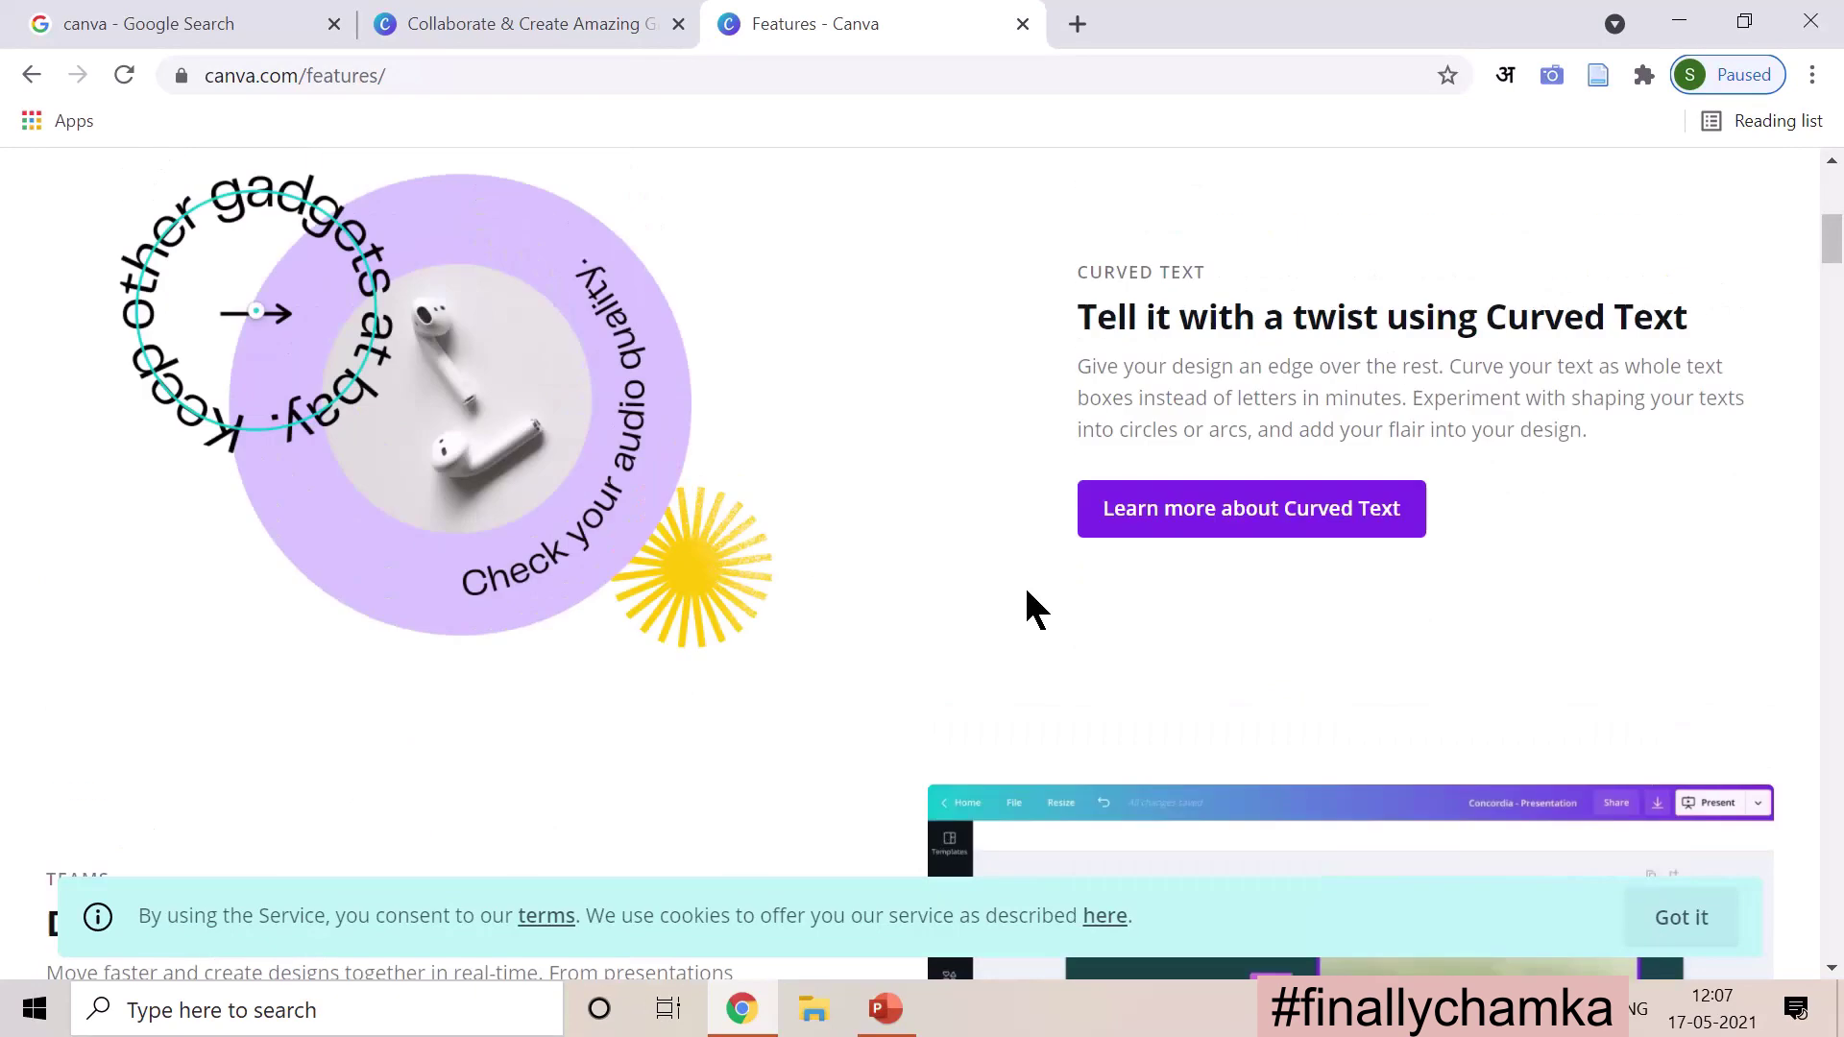
Step: Read the Teams feature description, open its Learn more page and look over the collaboration features presented there
scroll(1063, 548, "down", 5)
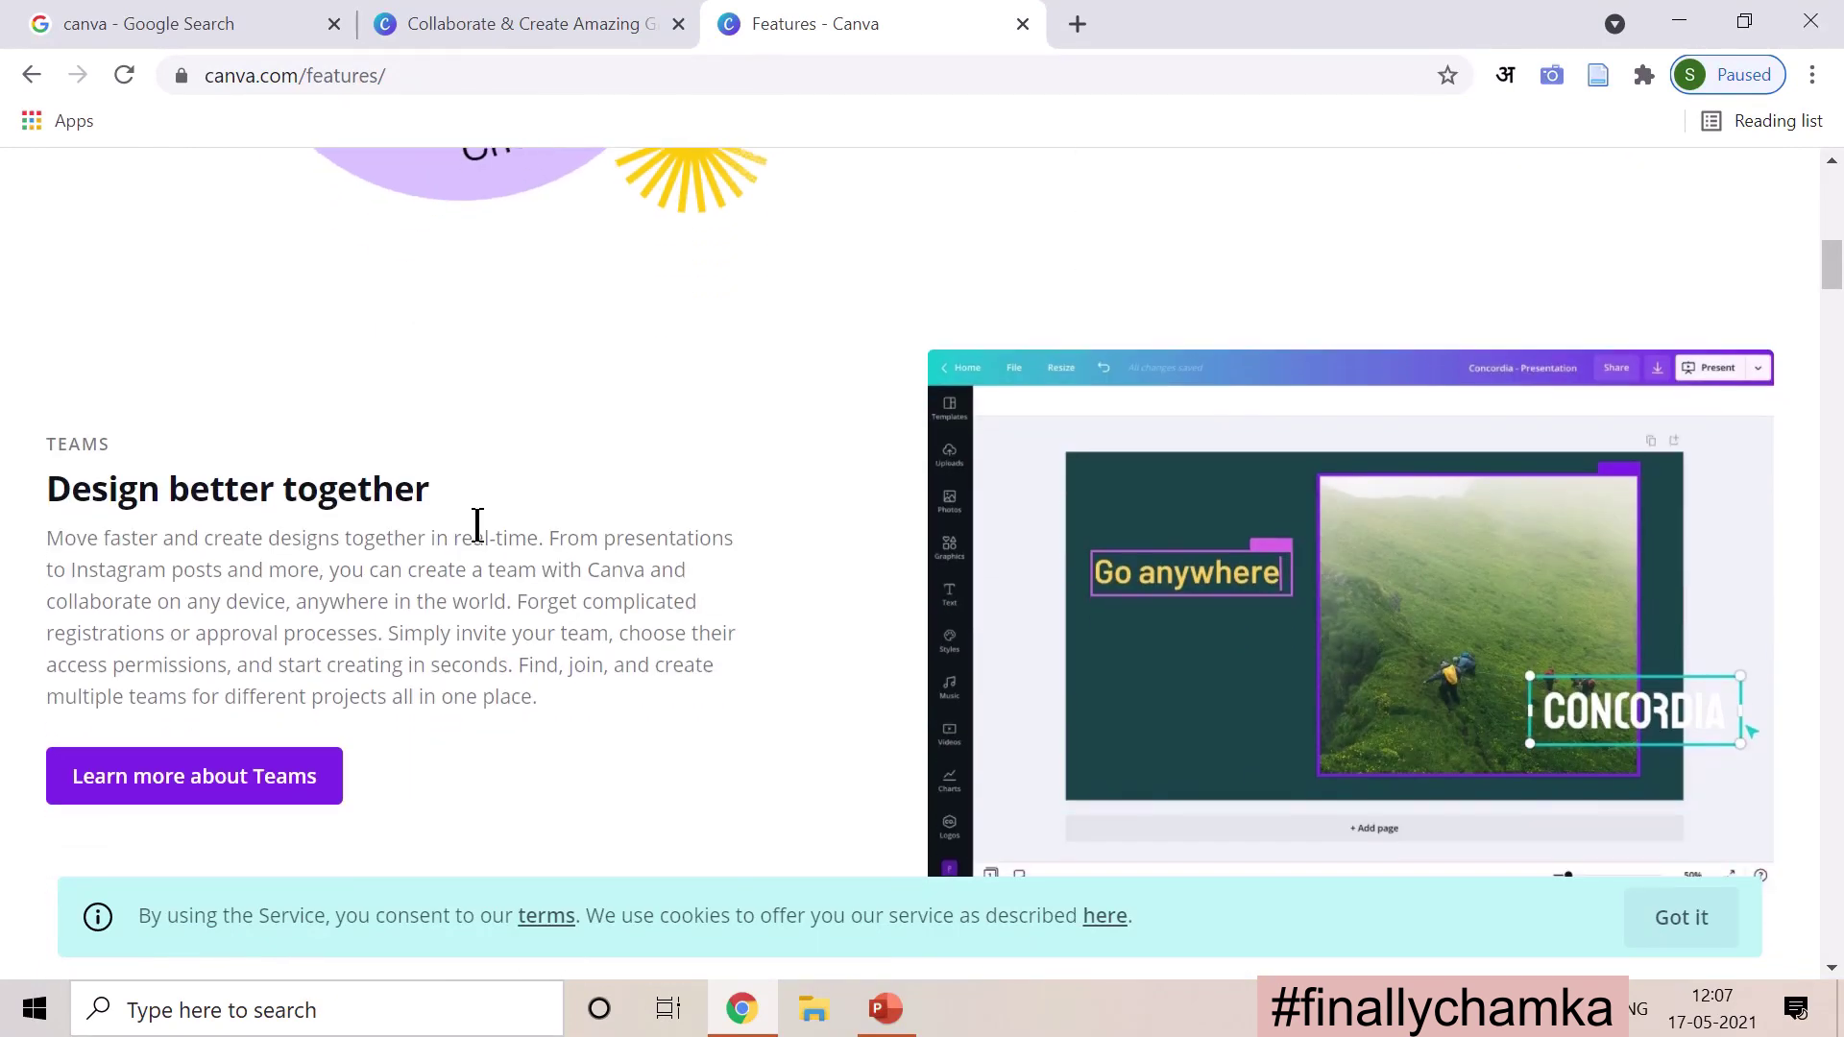
scroll(477, 525, "down", 3)
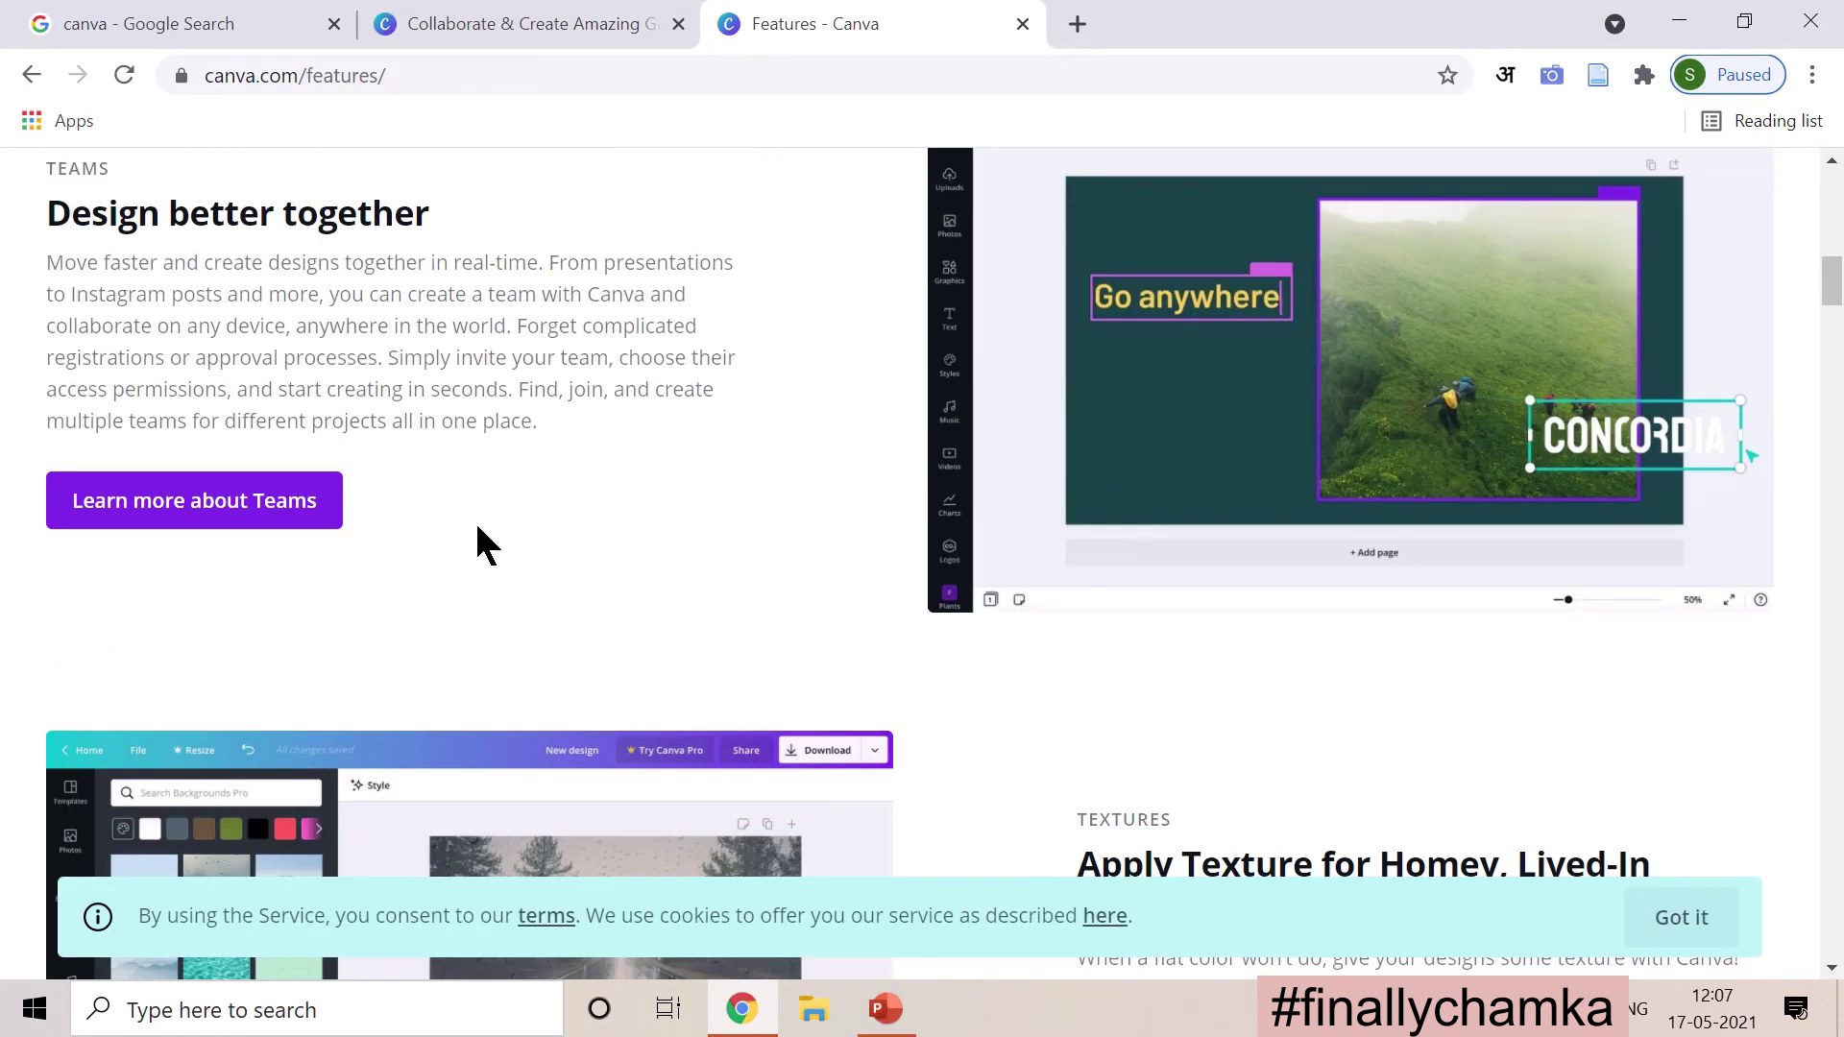
left_click(165, 518)
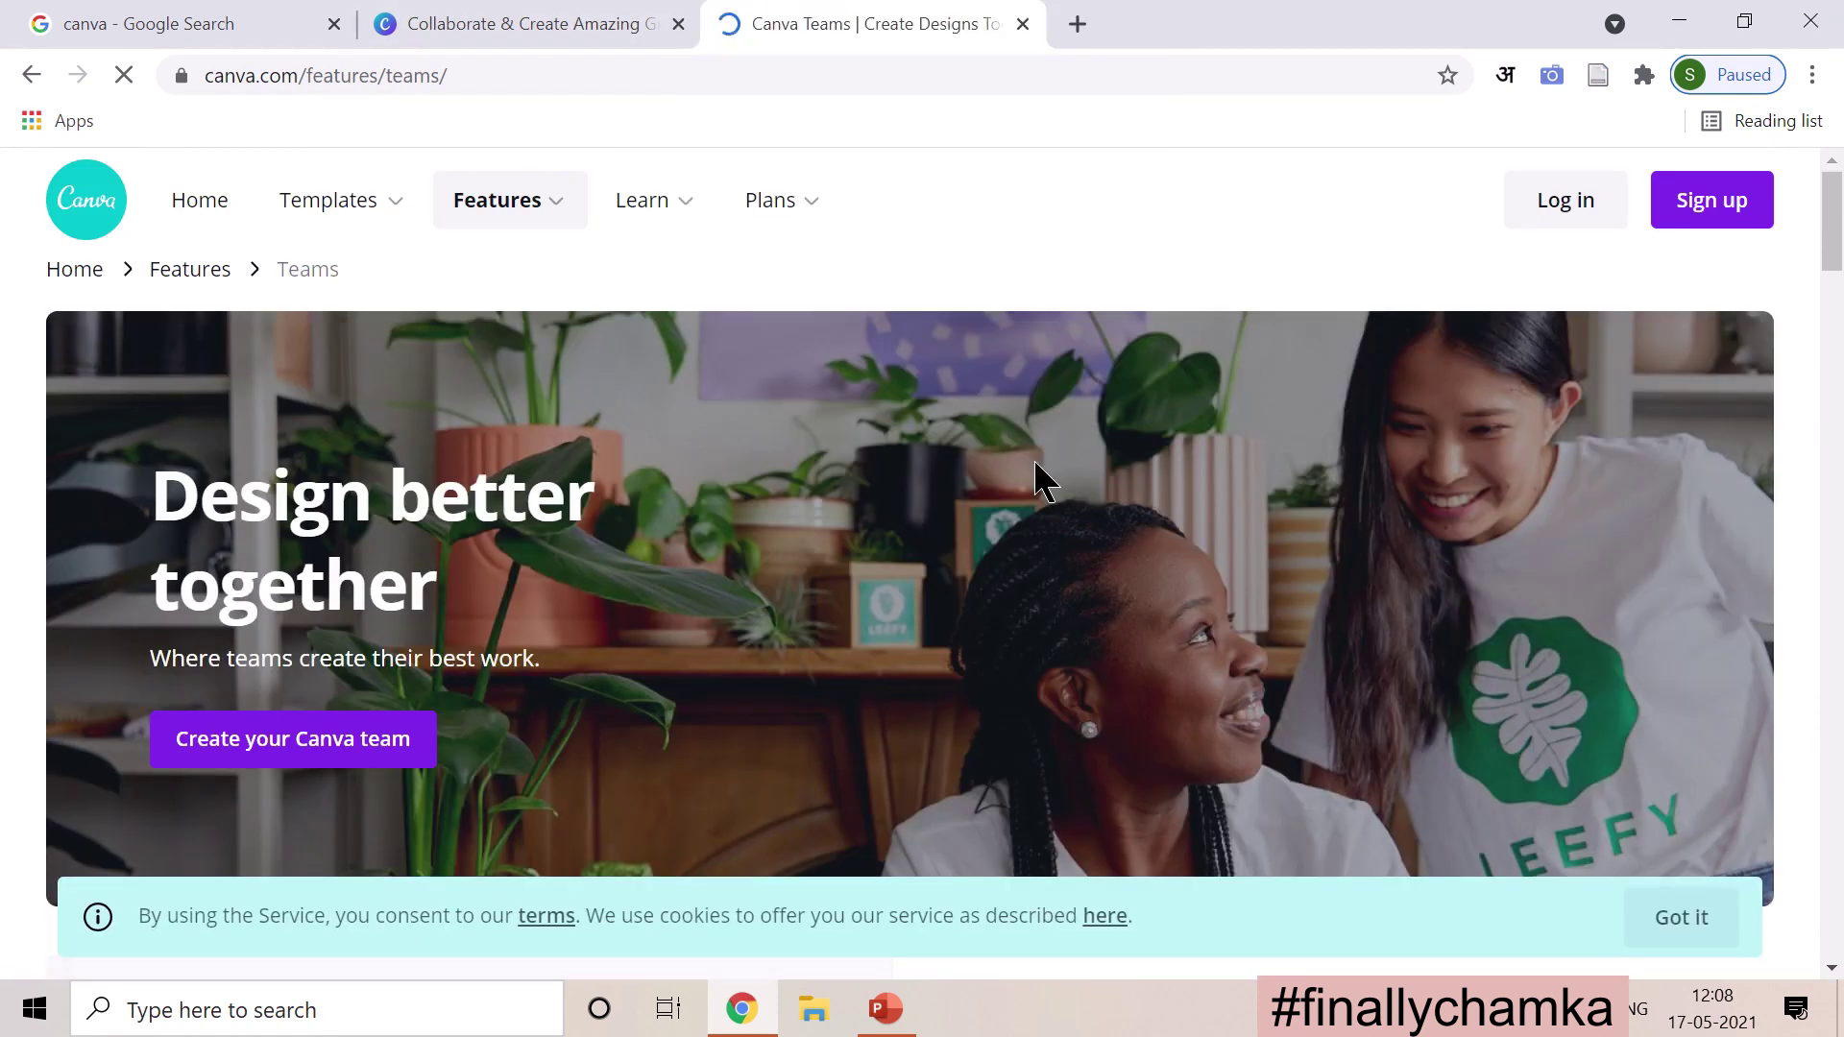
scroll(1042, 475, "down", 1)
scroll(1037, 471, "down", 14)
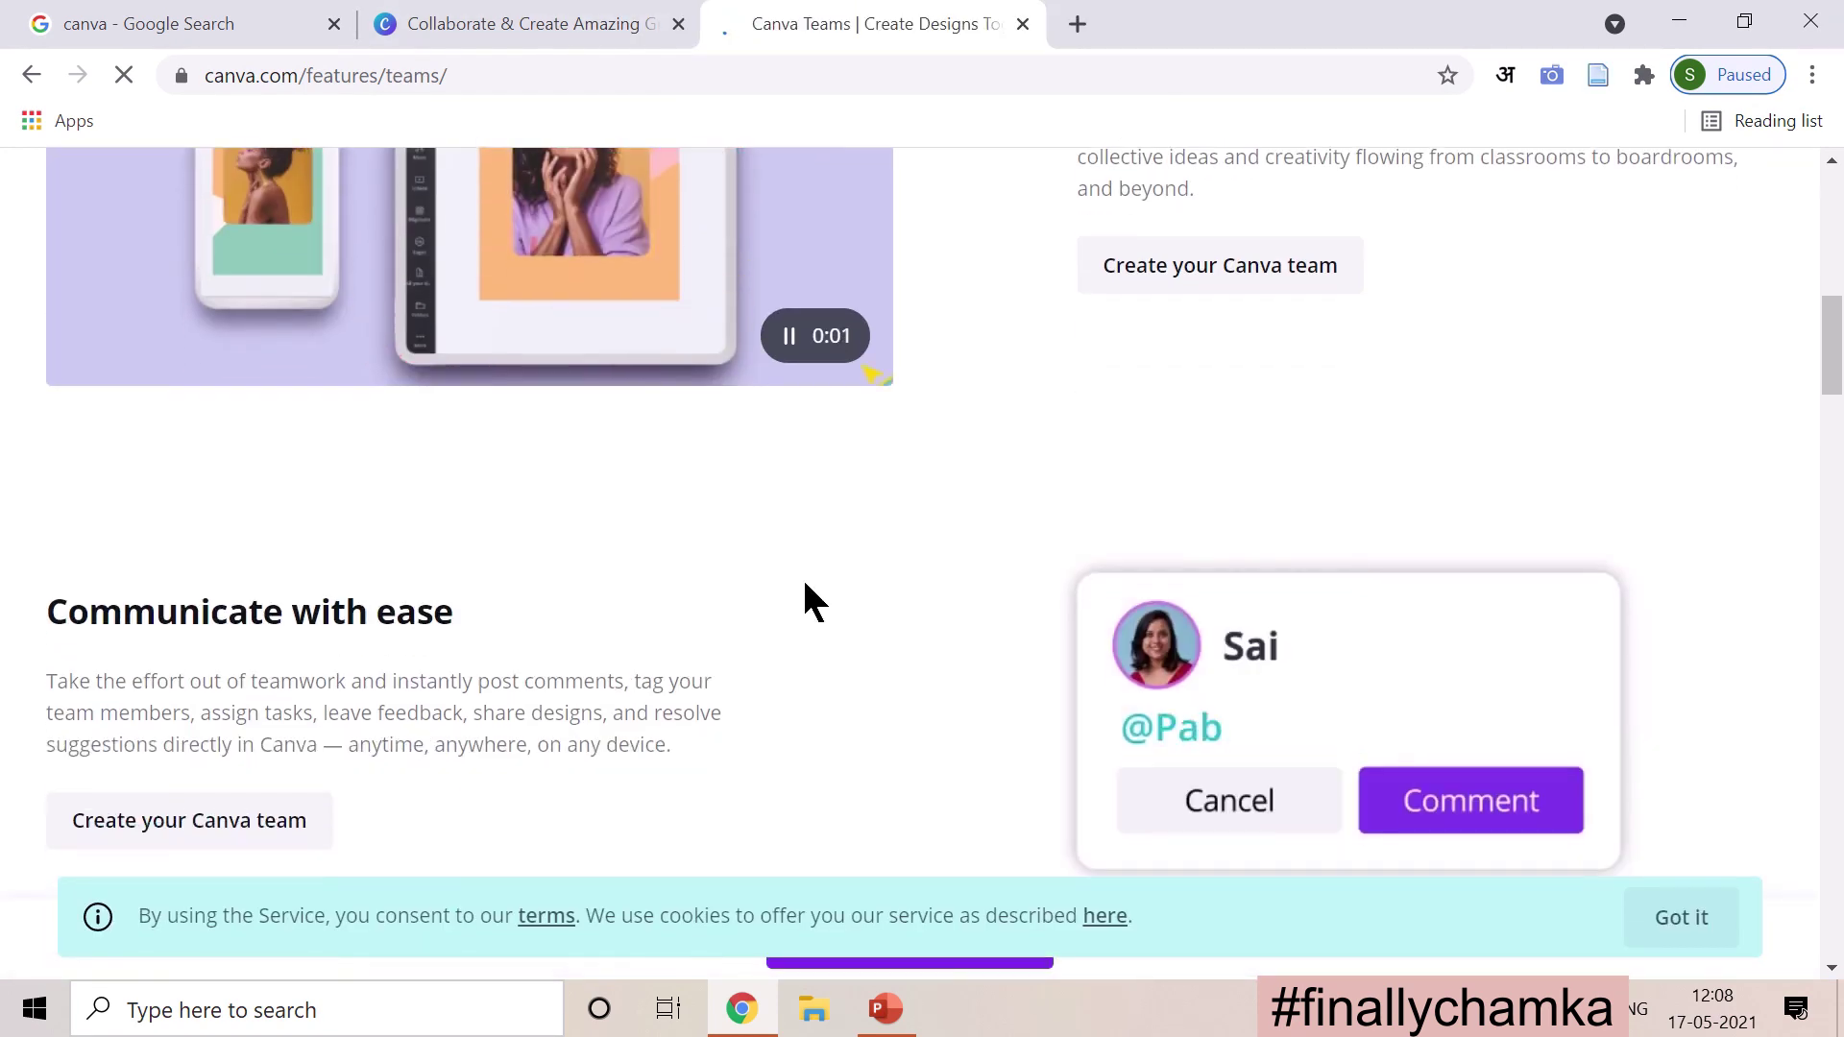
scroll(805, 600, "up", 15)
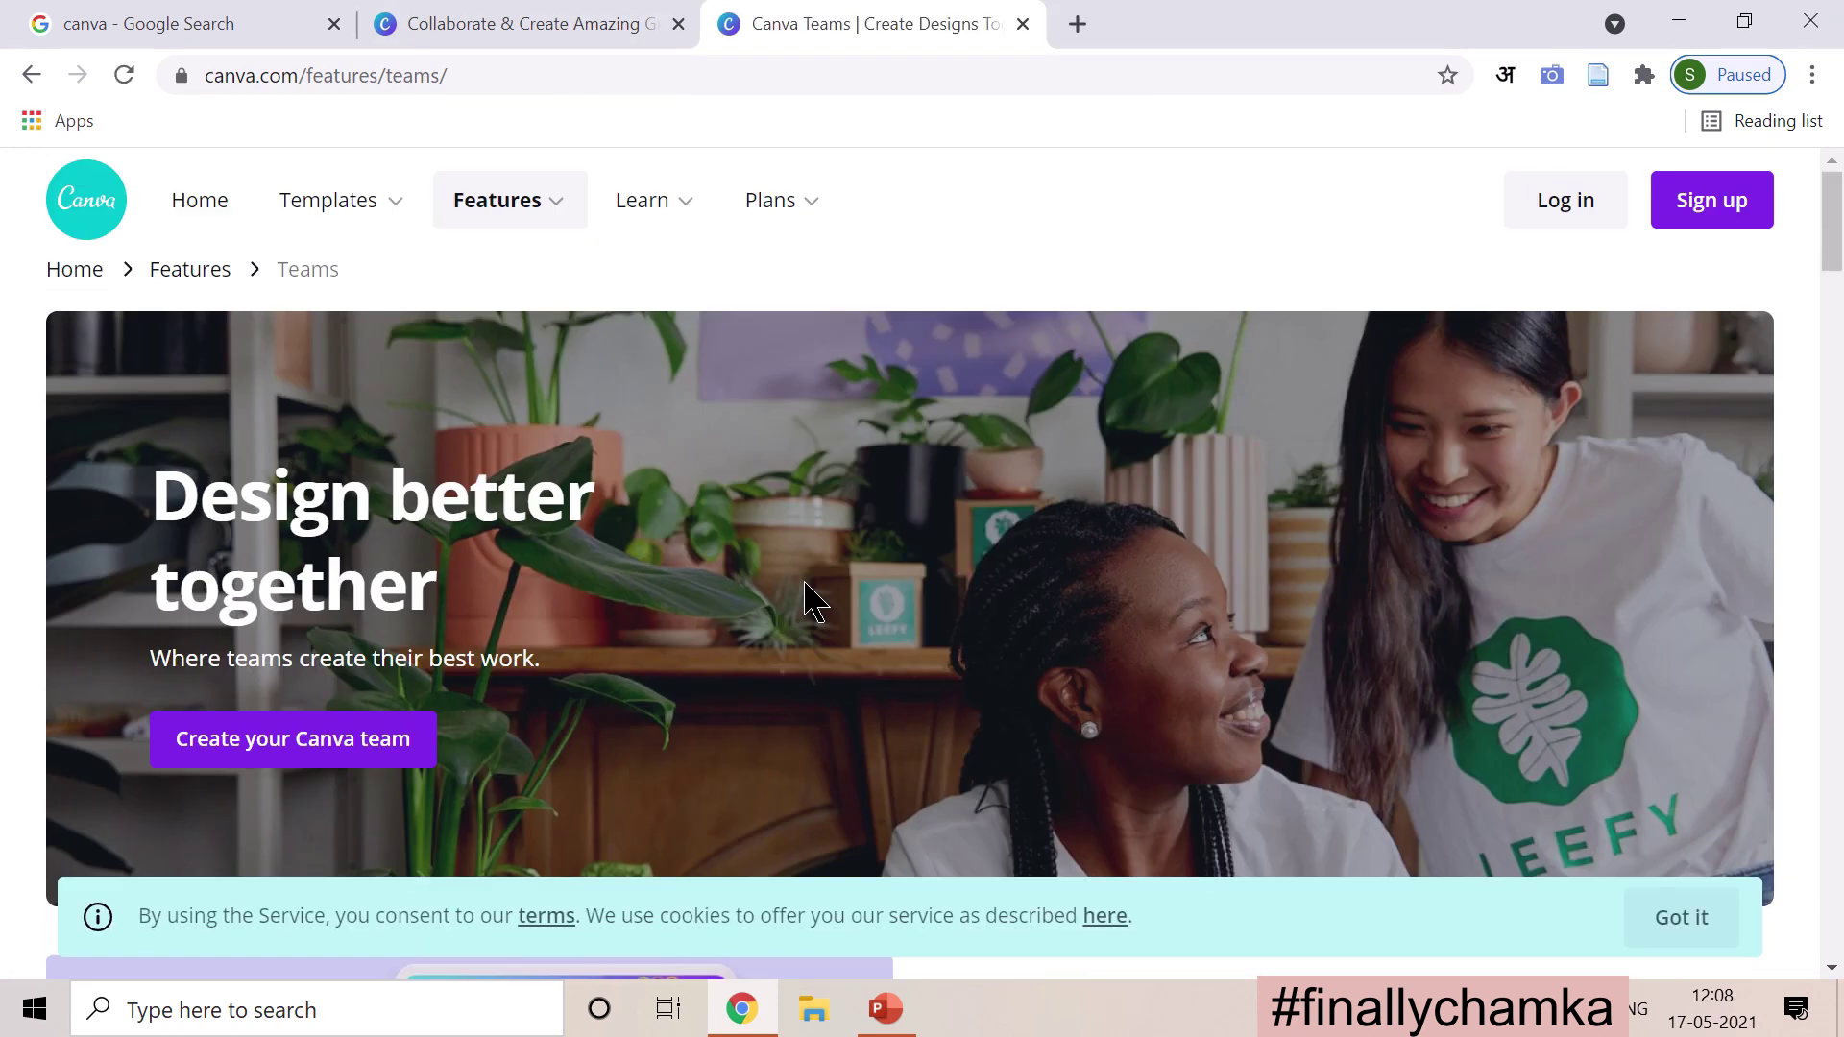
Step: Open the Instagram Posts template collection under Social Media and look through the sample templates
mouse_move(278, 232)
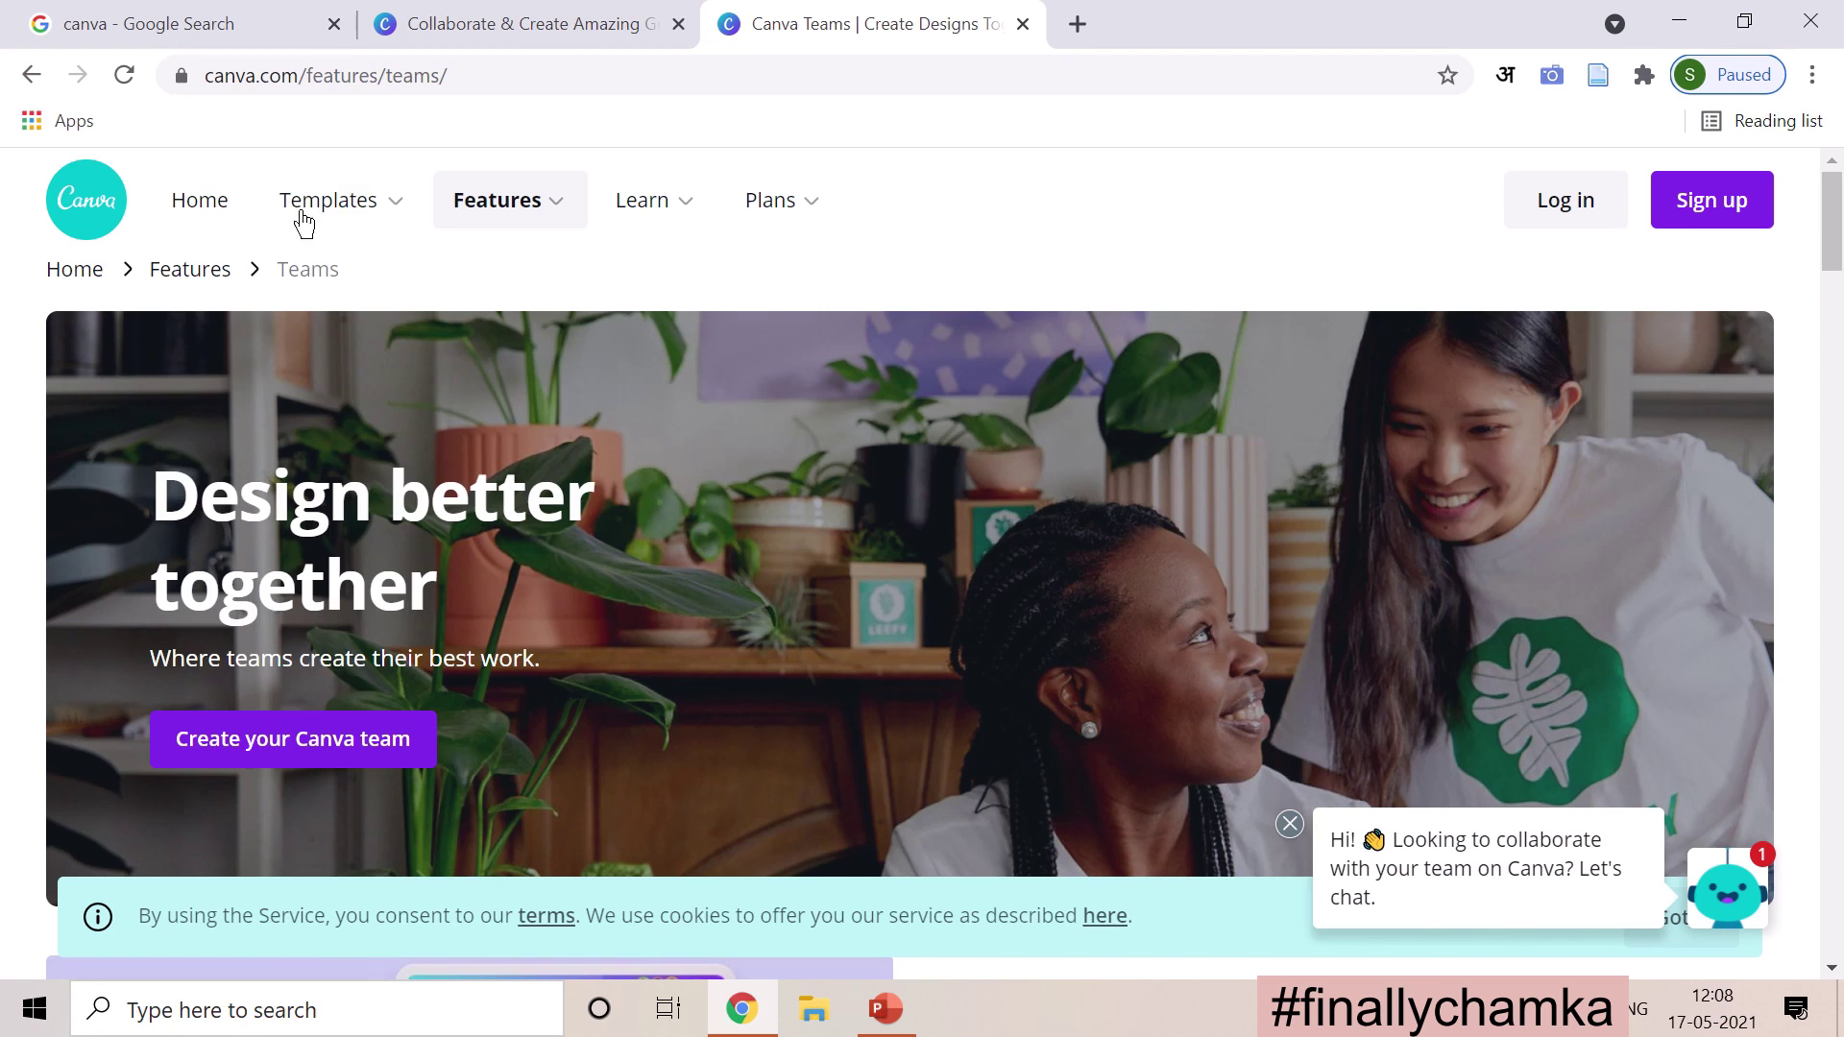
mouse_move(352, 195)
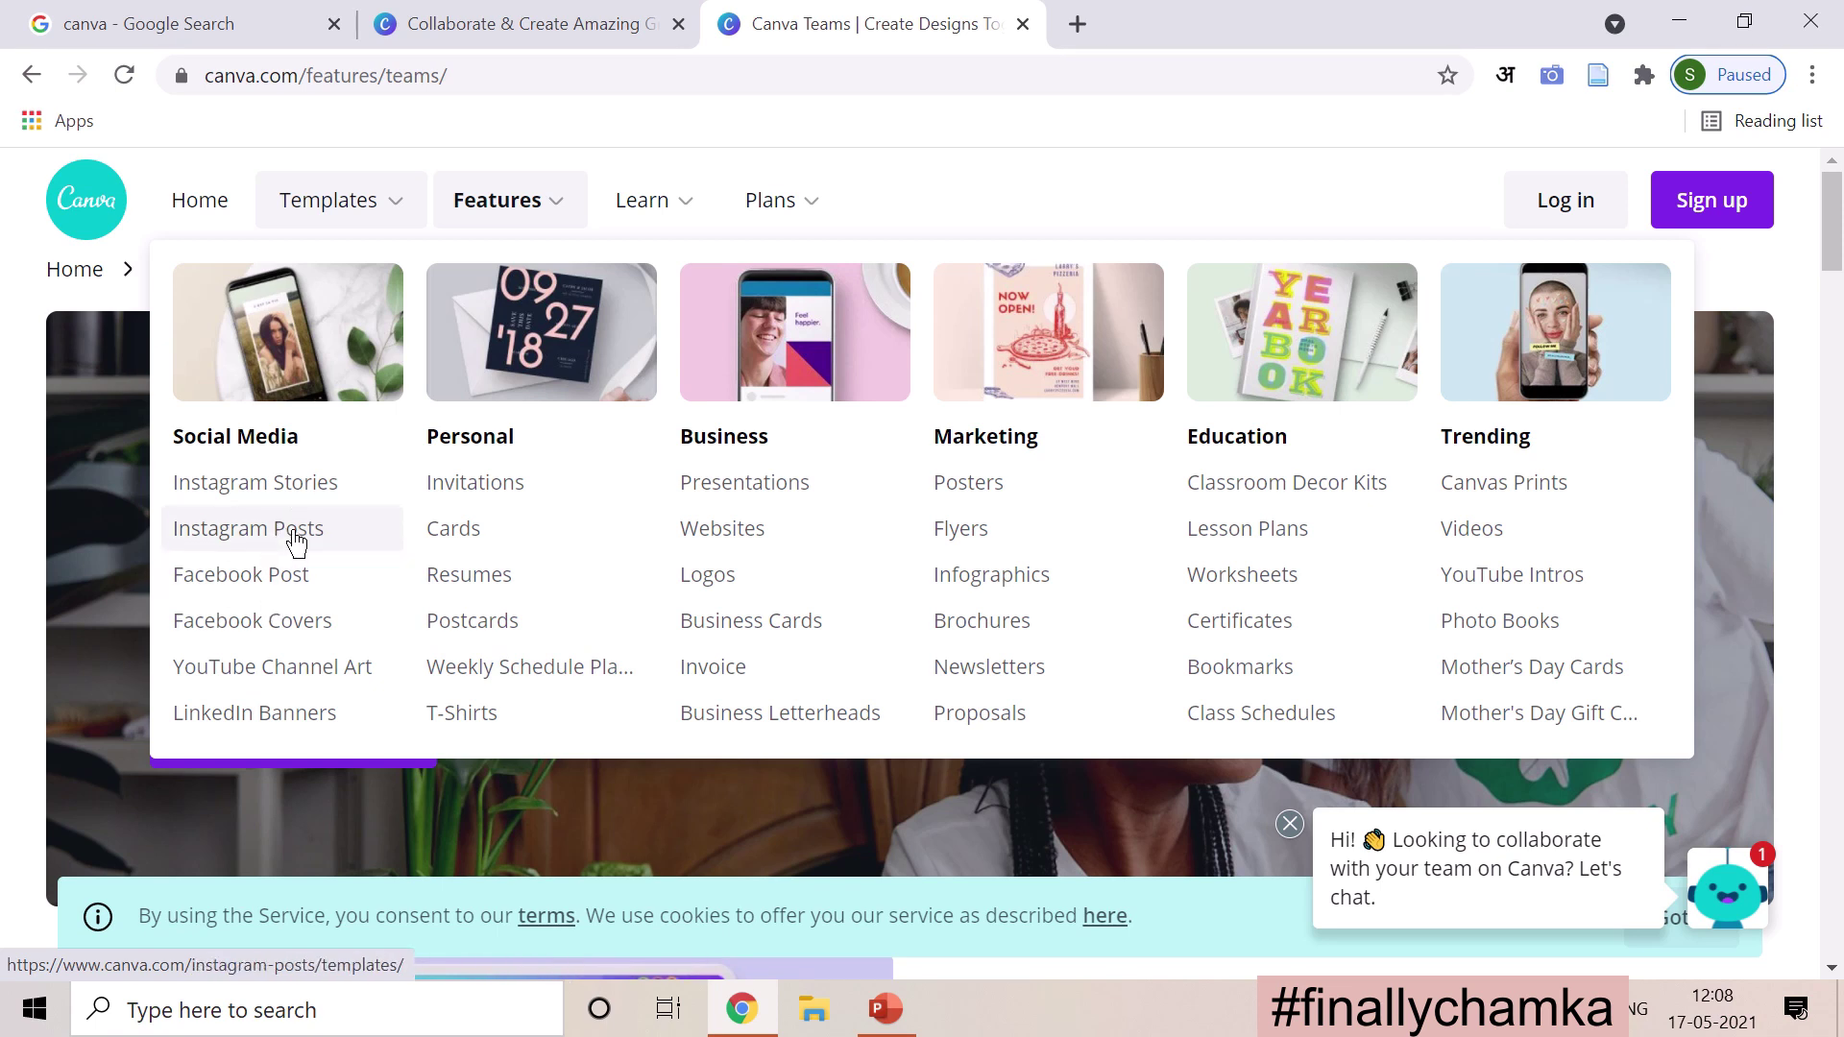
left_click(240, 538)
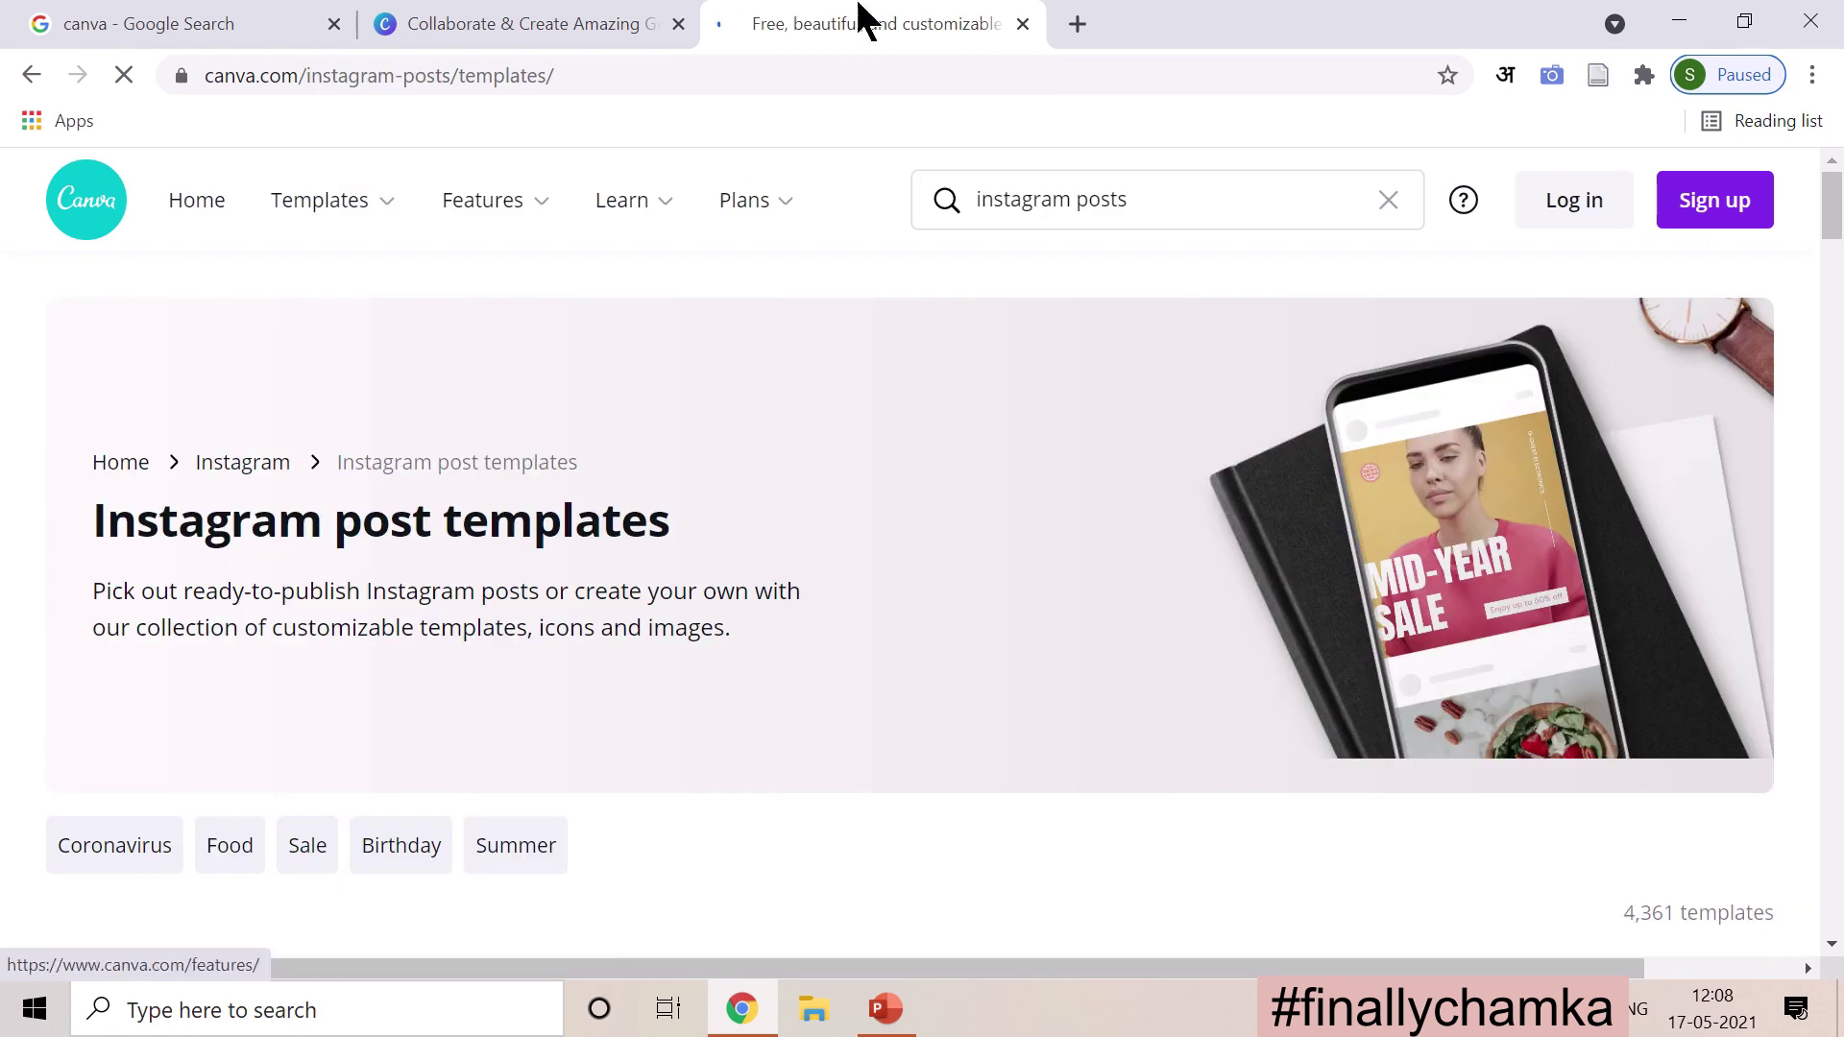
scroll(939, 663, "down", 2)
scroll(939, 662, "down", 6)
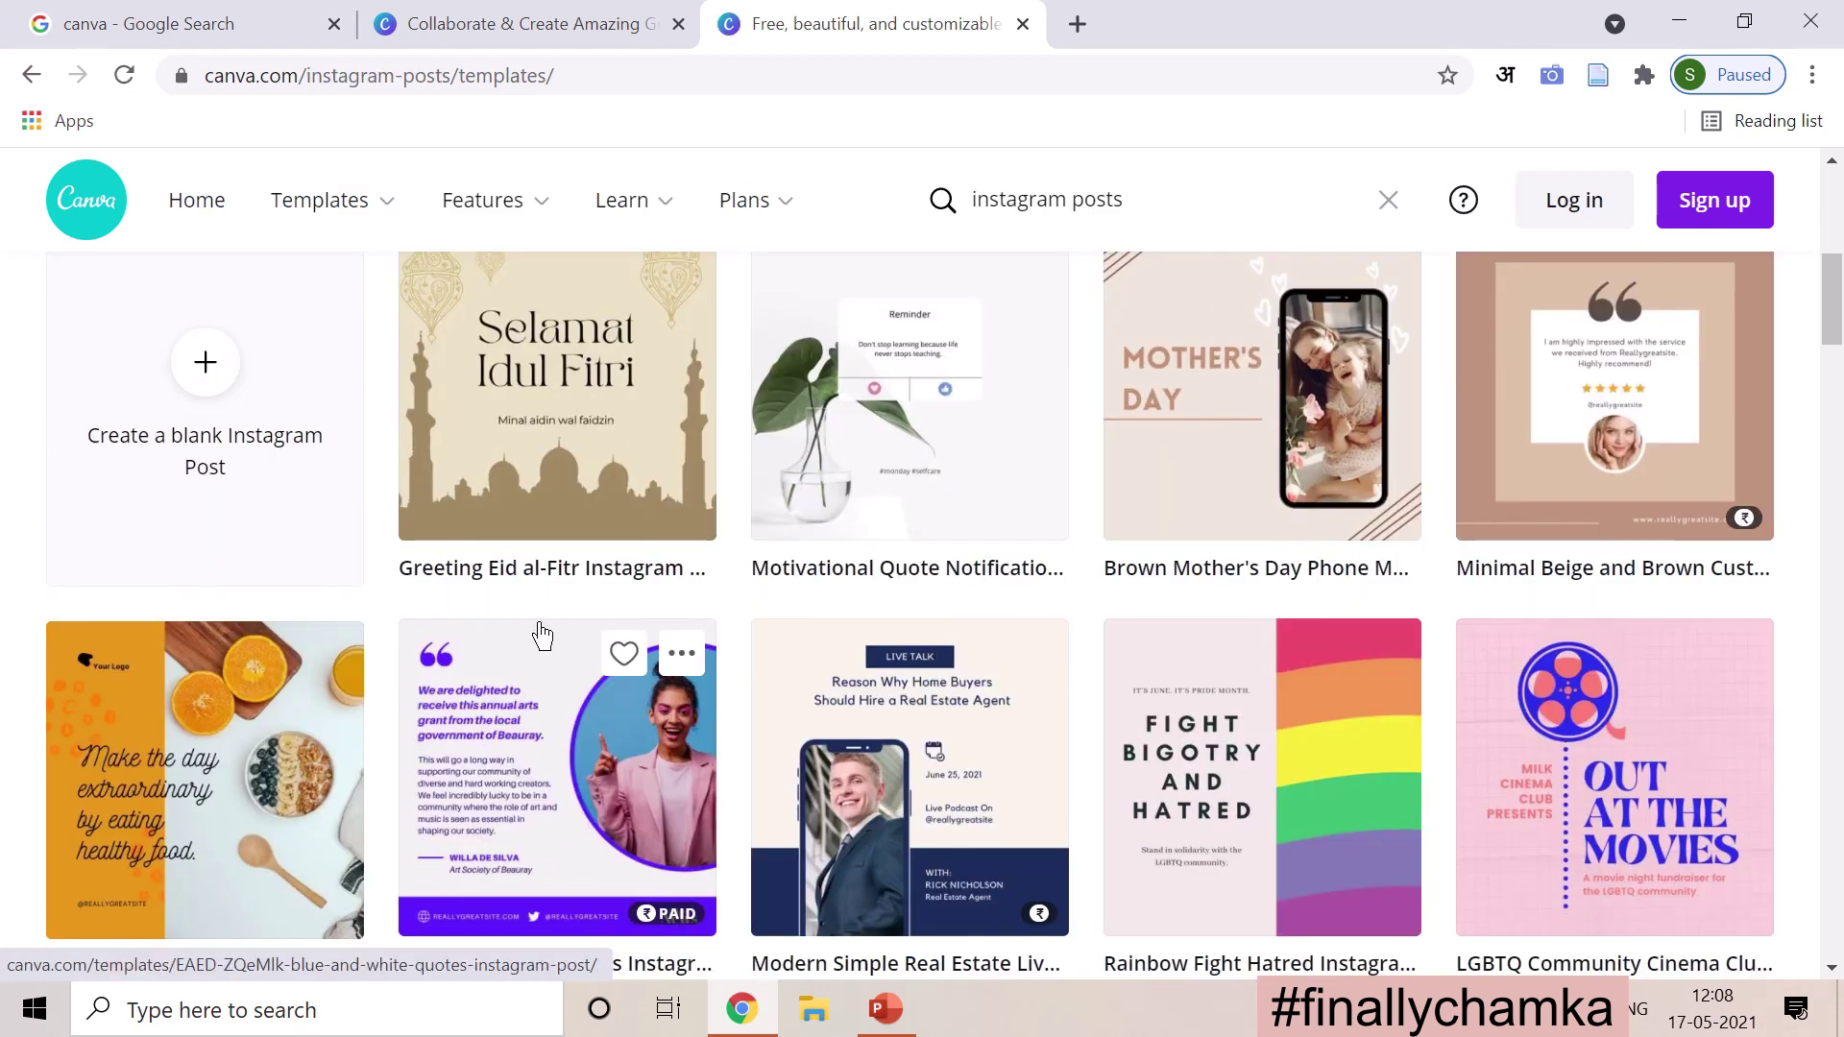
scroll(543, 636, "up", 2)
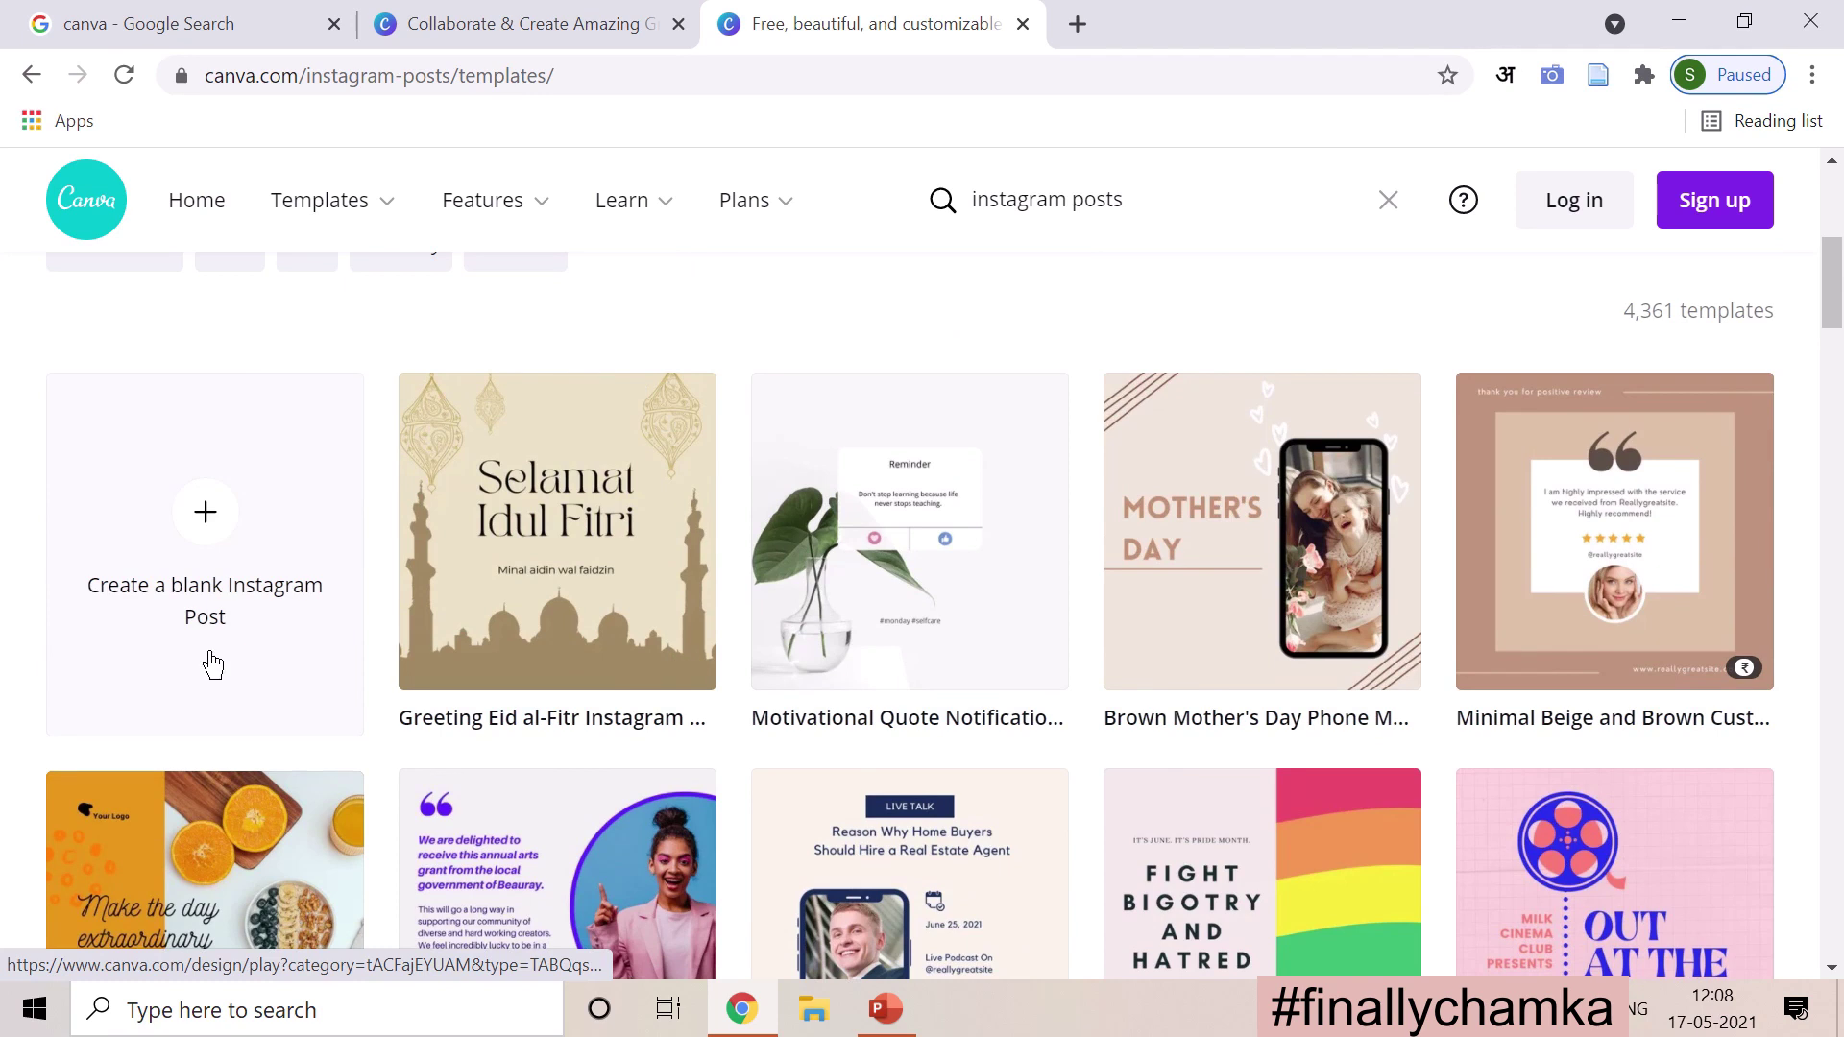
scroll(230, 673, "down", 3)
scroll(576, 845, "down", 8)
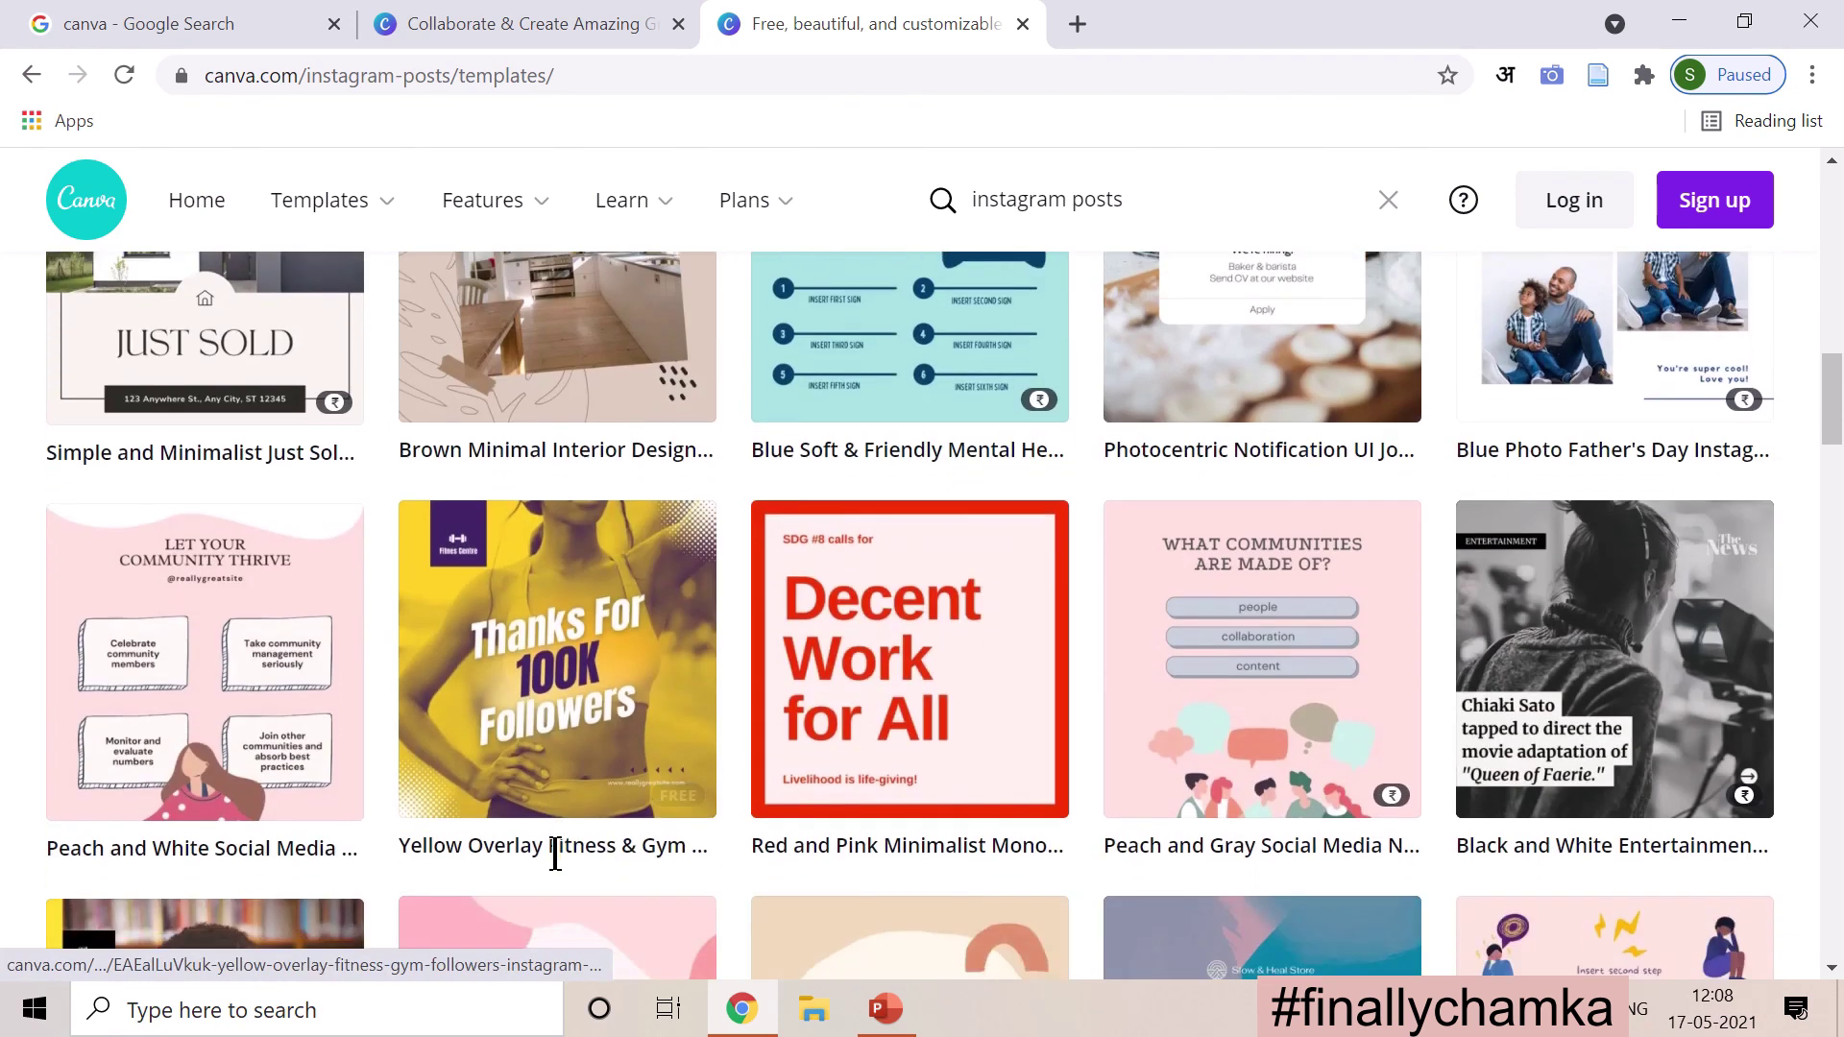
scroll(555, 855, "up", 11)
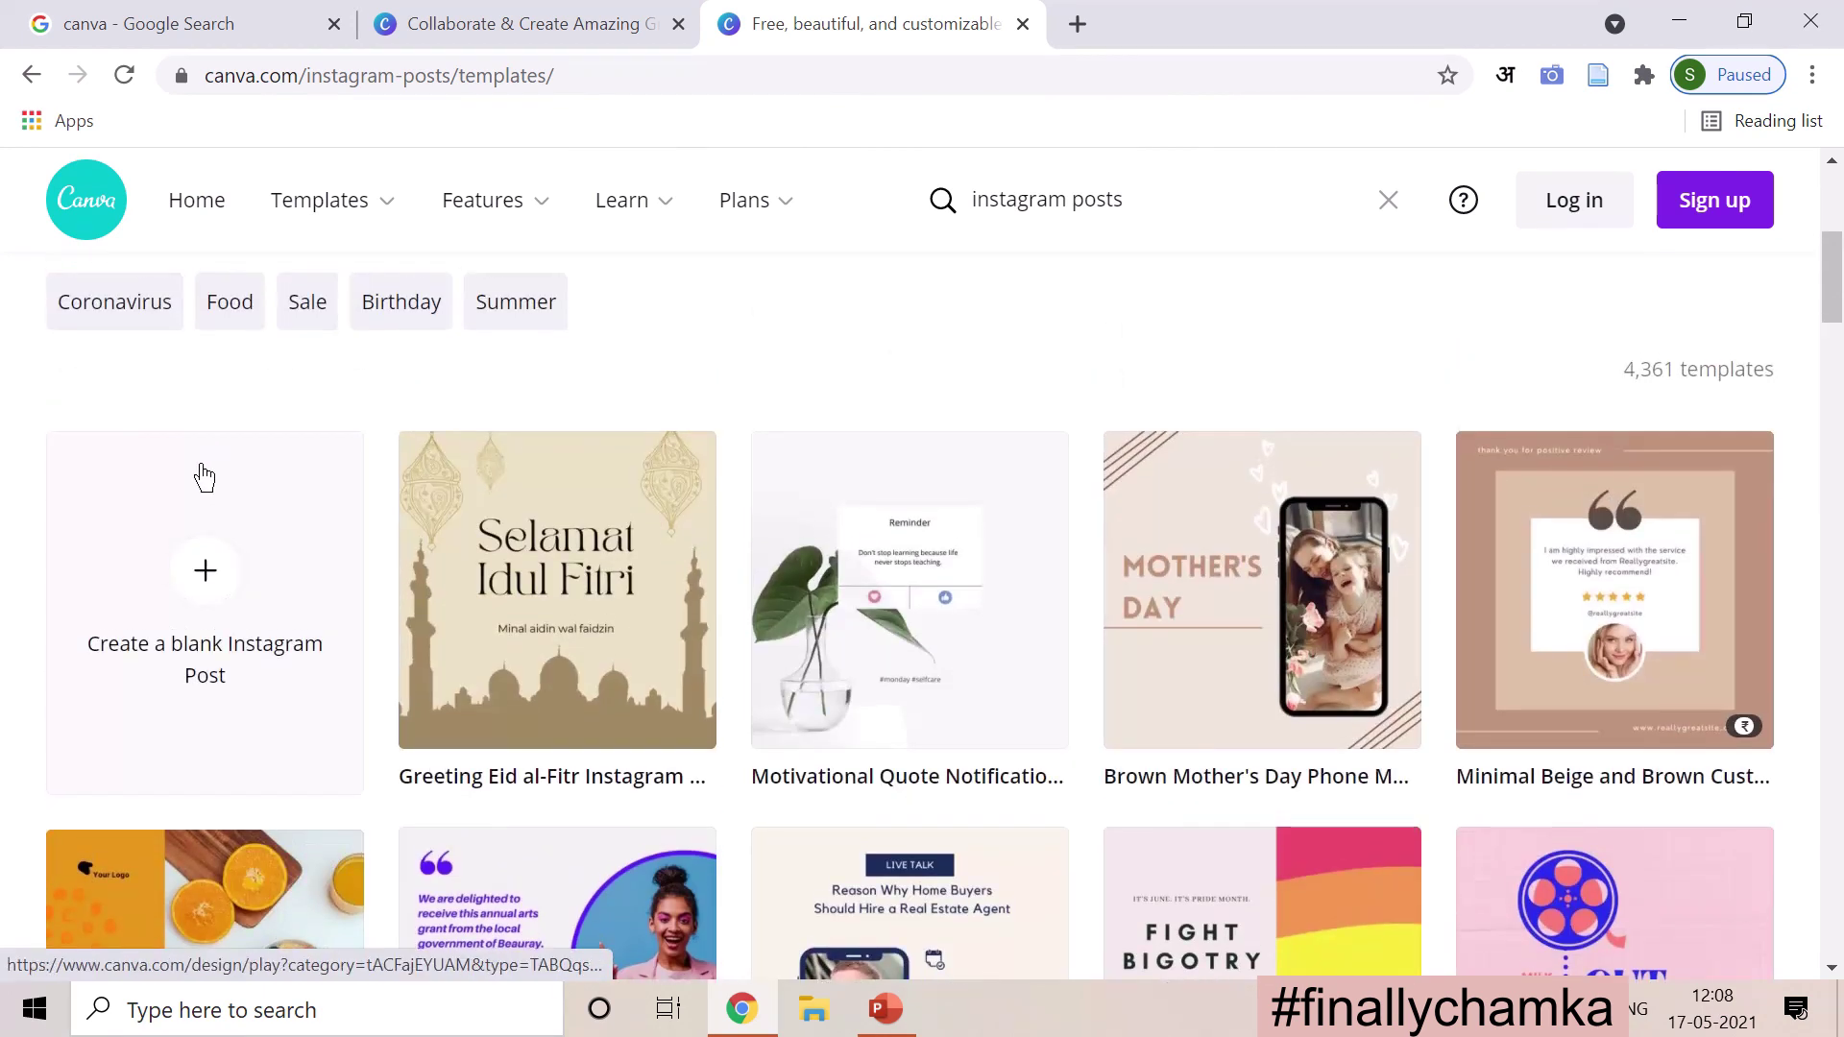
Step: Create a blank Instagram Post, skim the unmuted onboarding video and close it
left_click(190, 576)
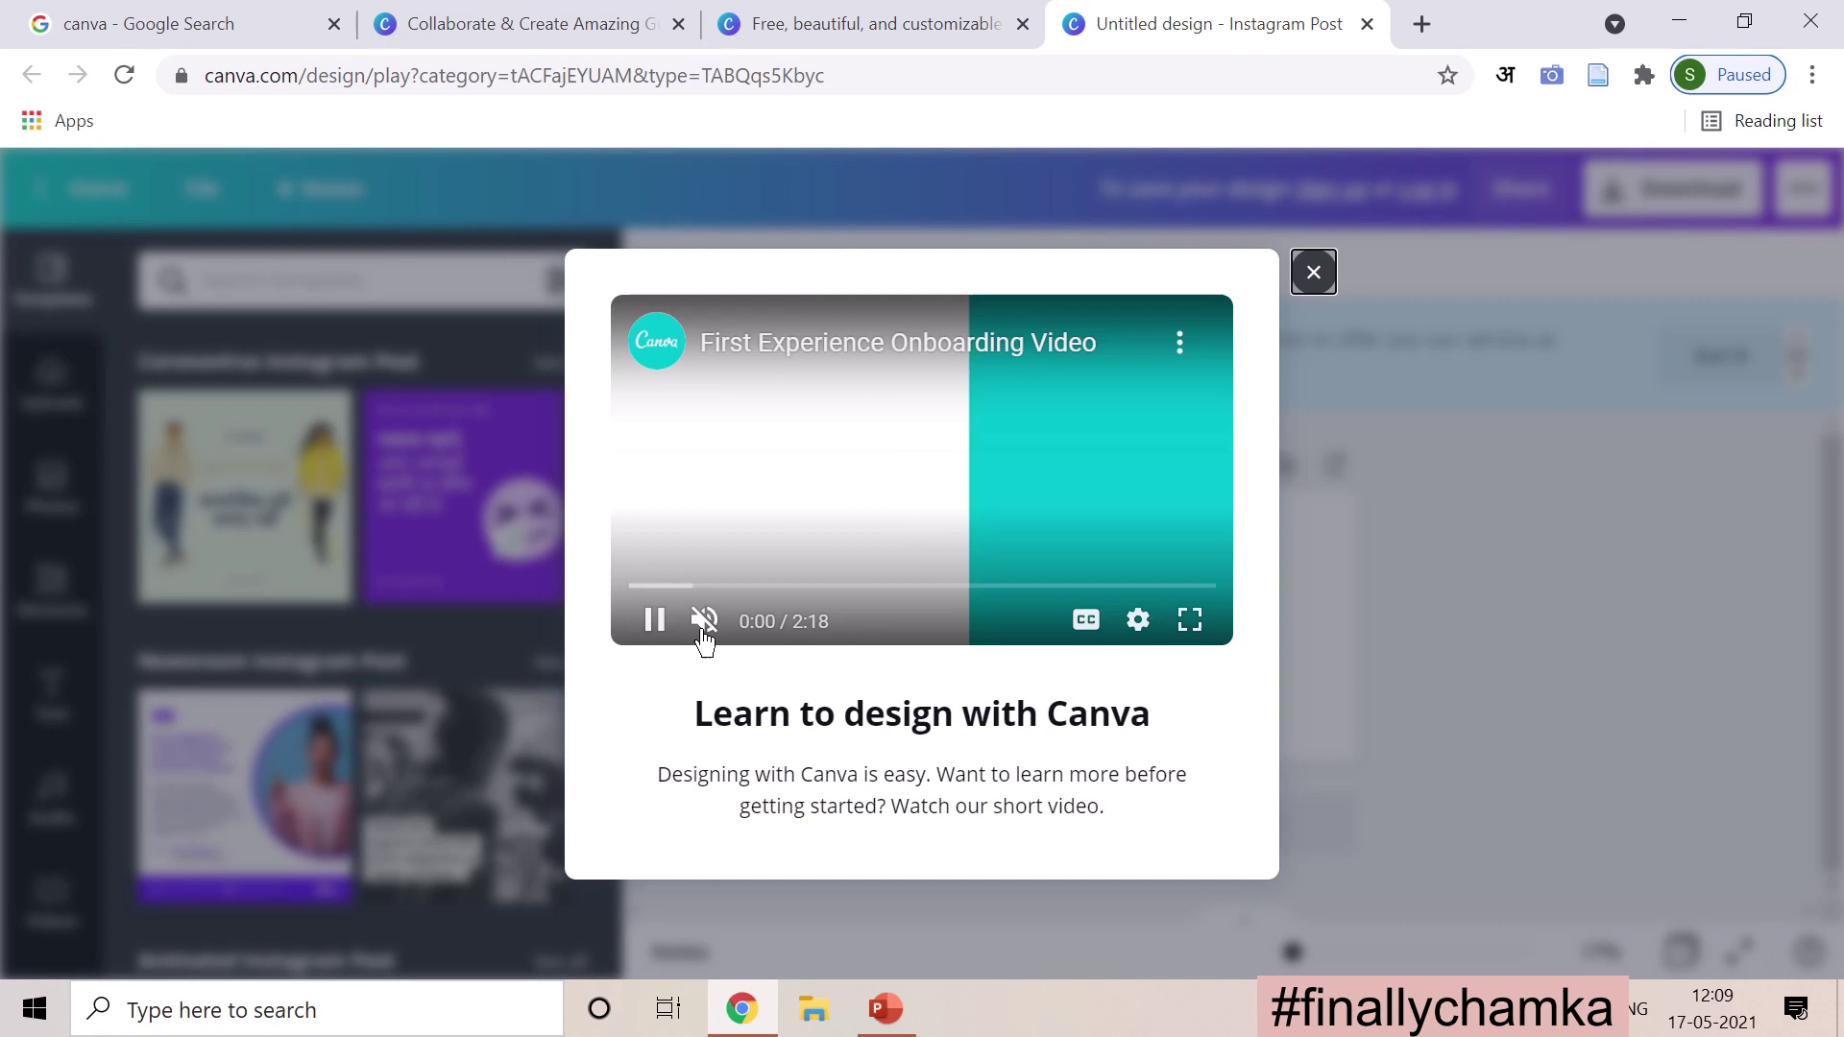
left_click(704, 620)
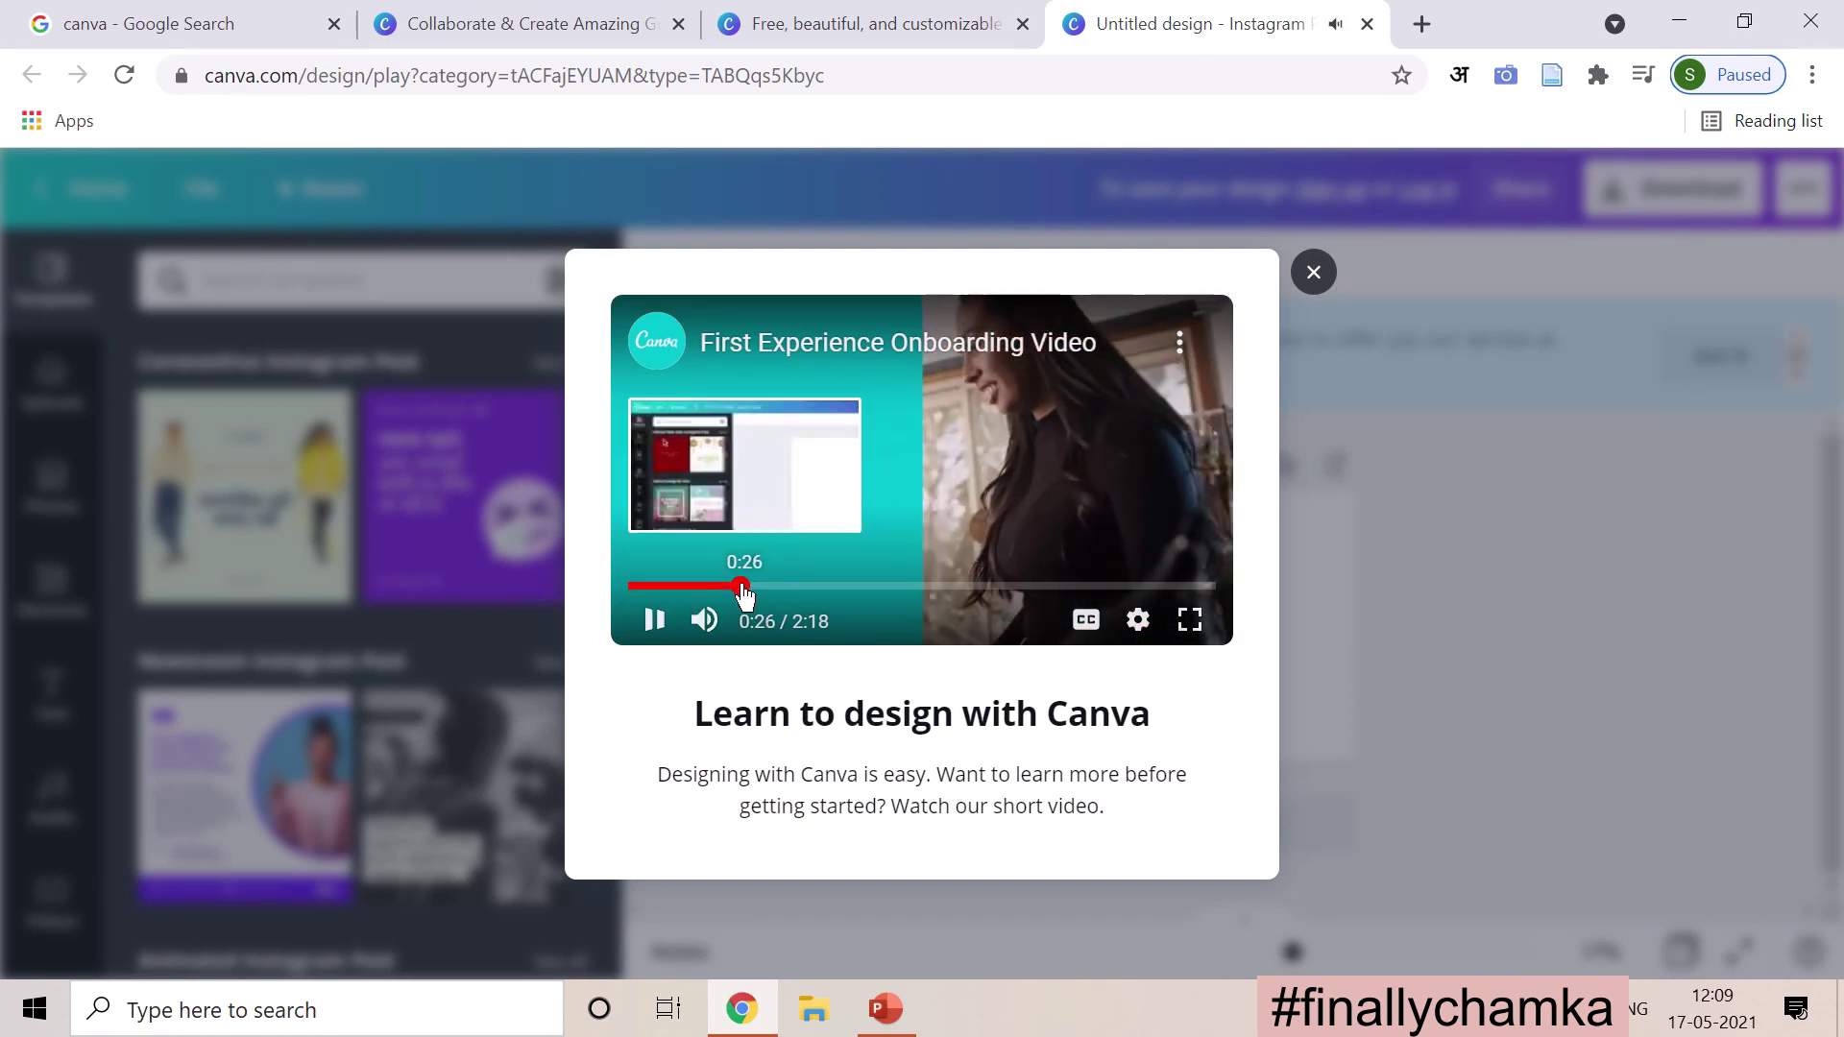
left_click(801, 586)
left_click(1003, 592)
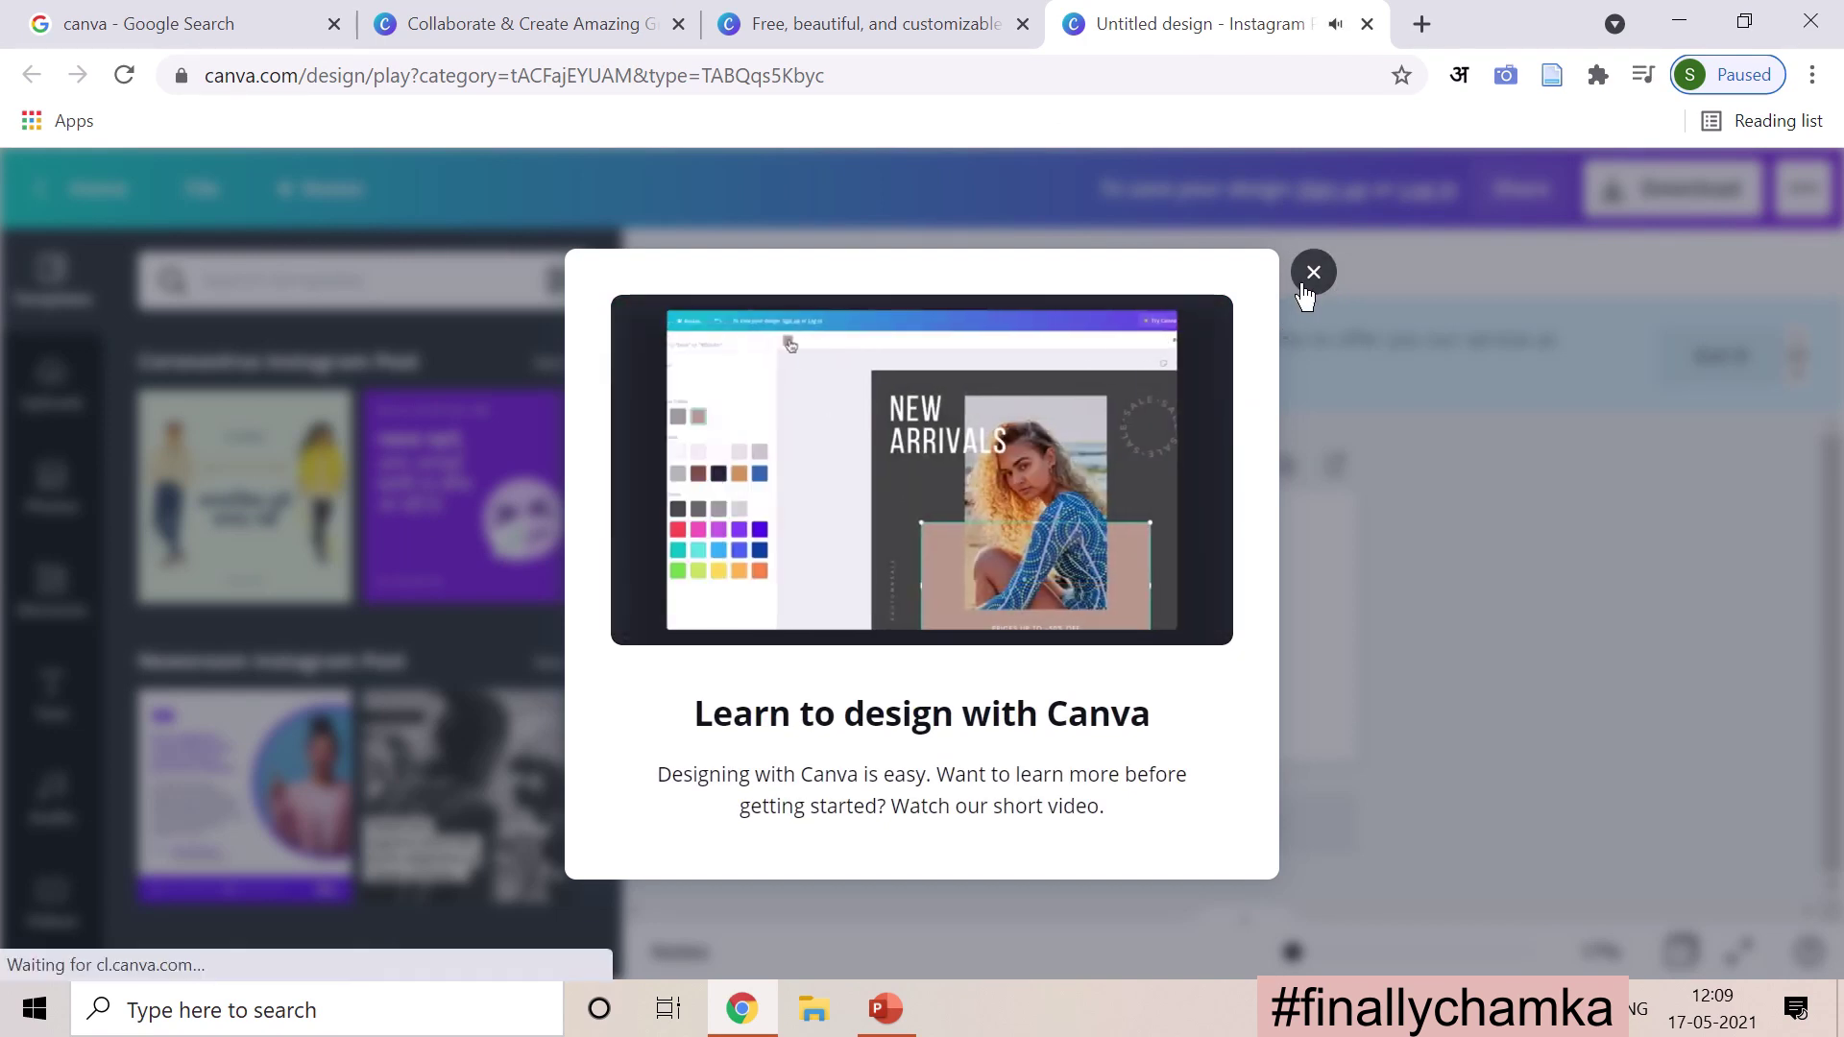
left_click(1306, 284)
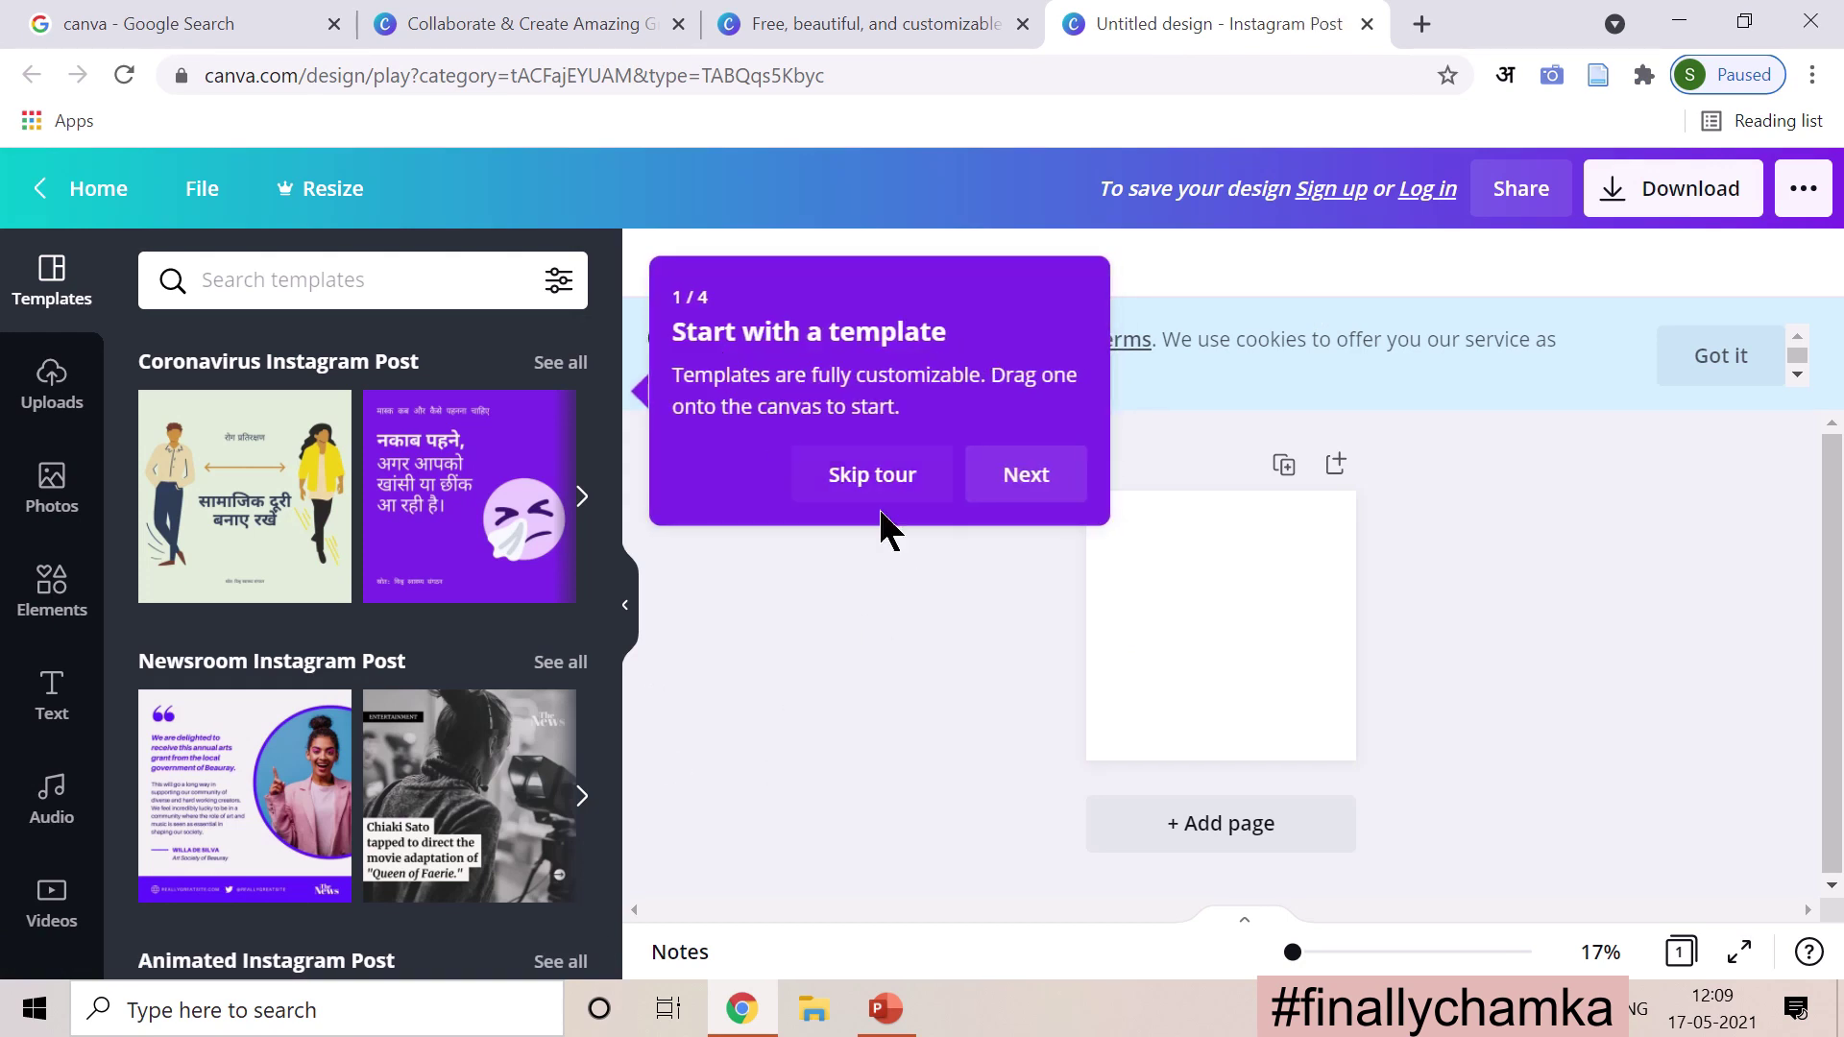
Step: Go through all four tips of the editor tour, from Start with a template to Share, and finish it
left_click(1028, 477)
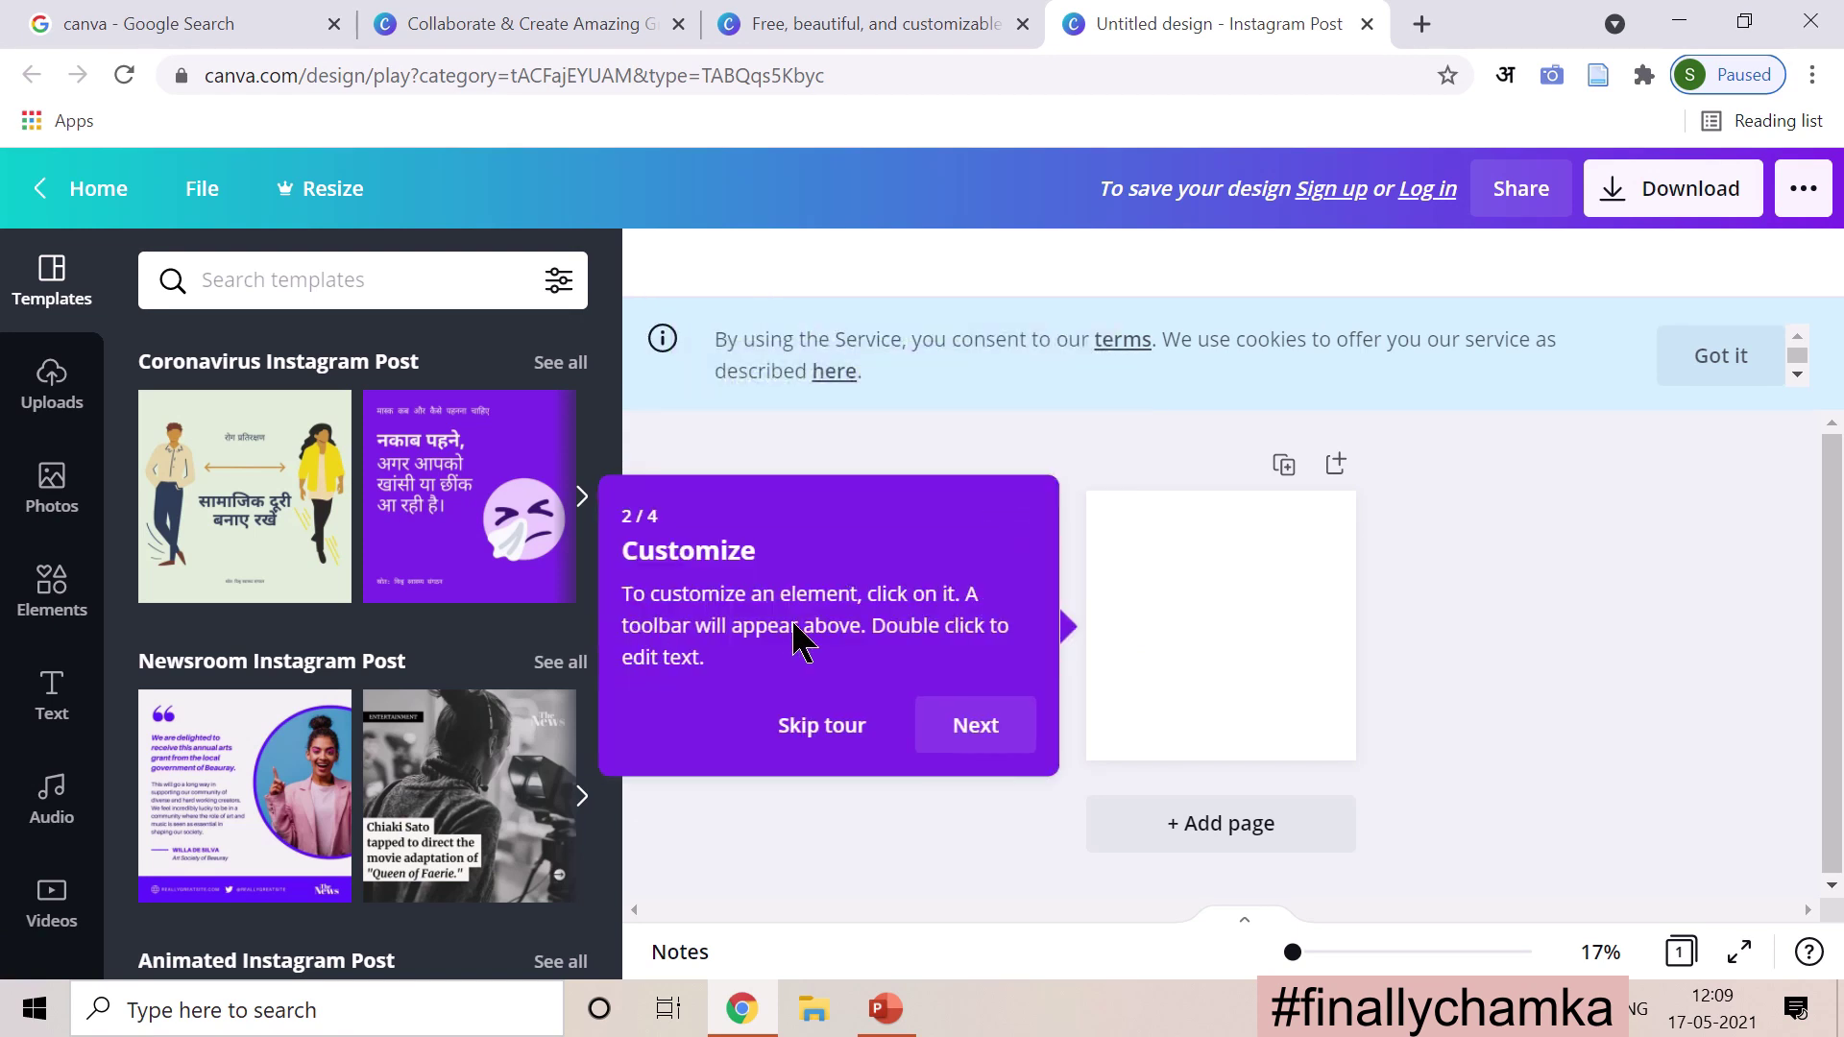
left_click(981, 725)
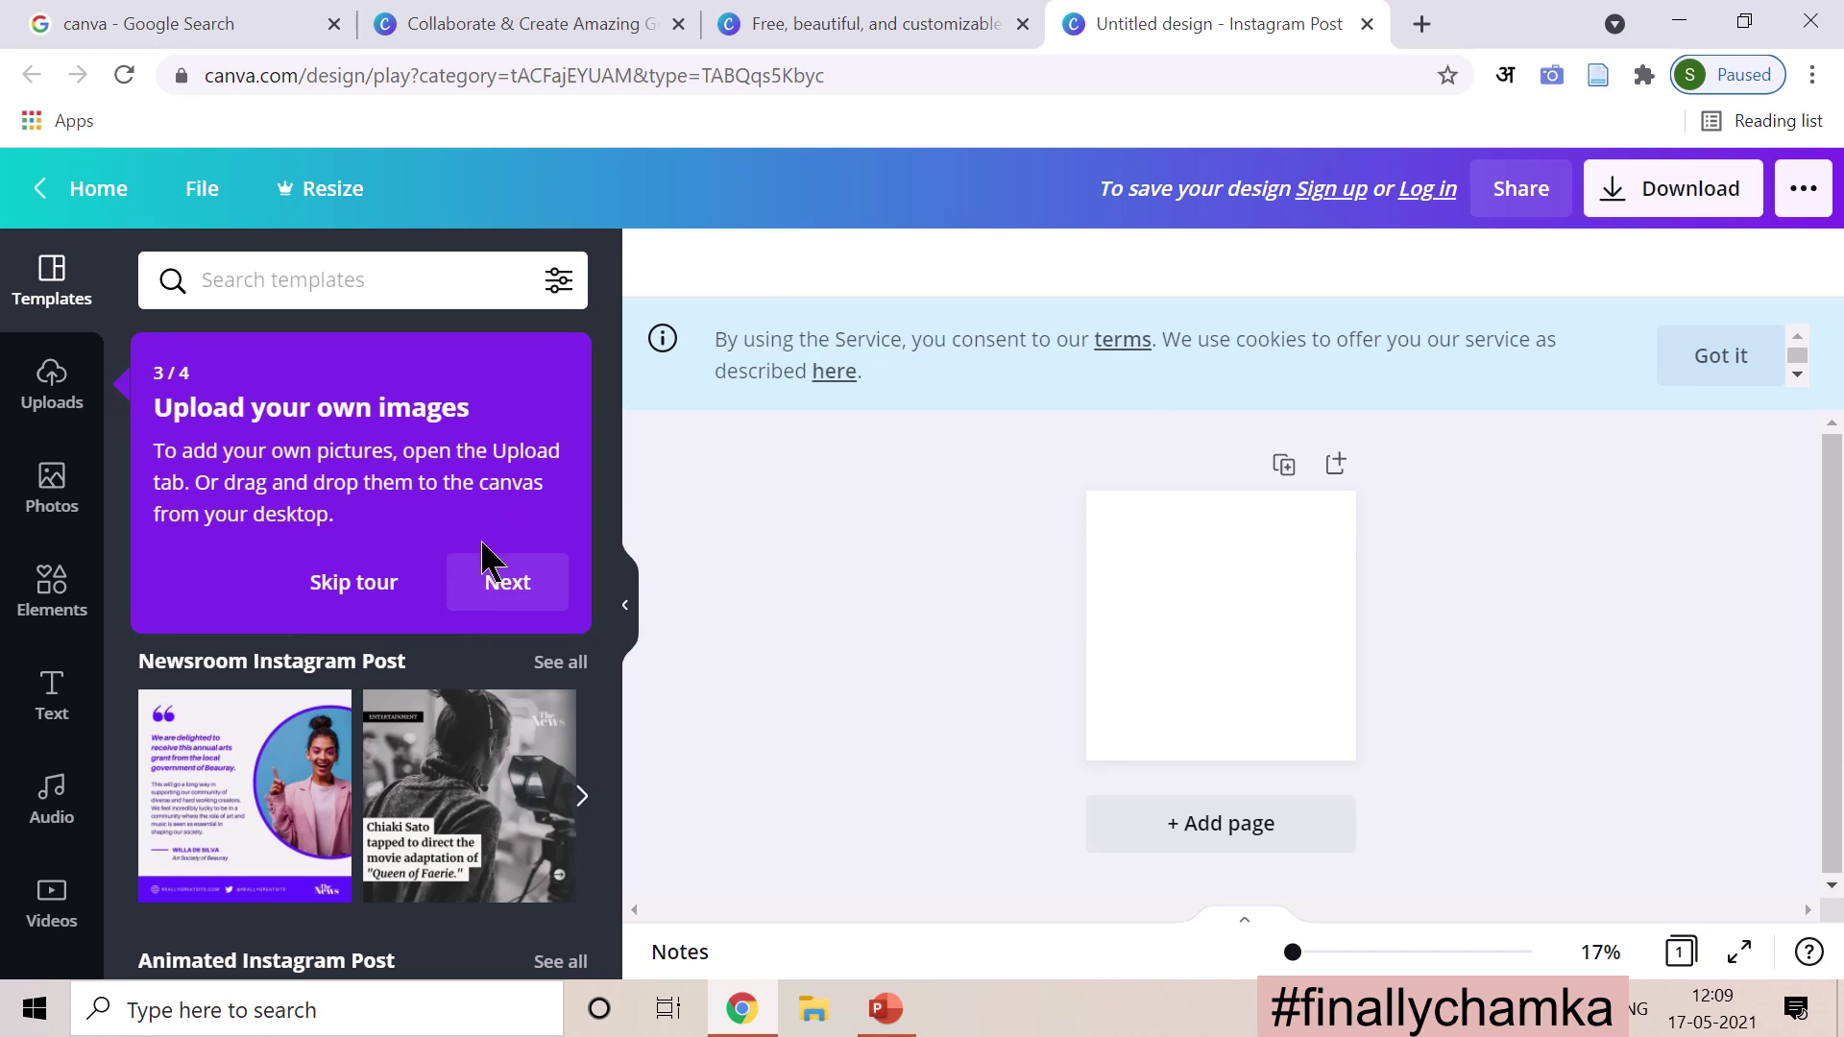
left_click(514, 592)
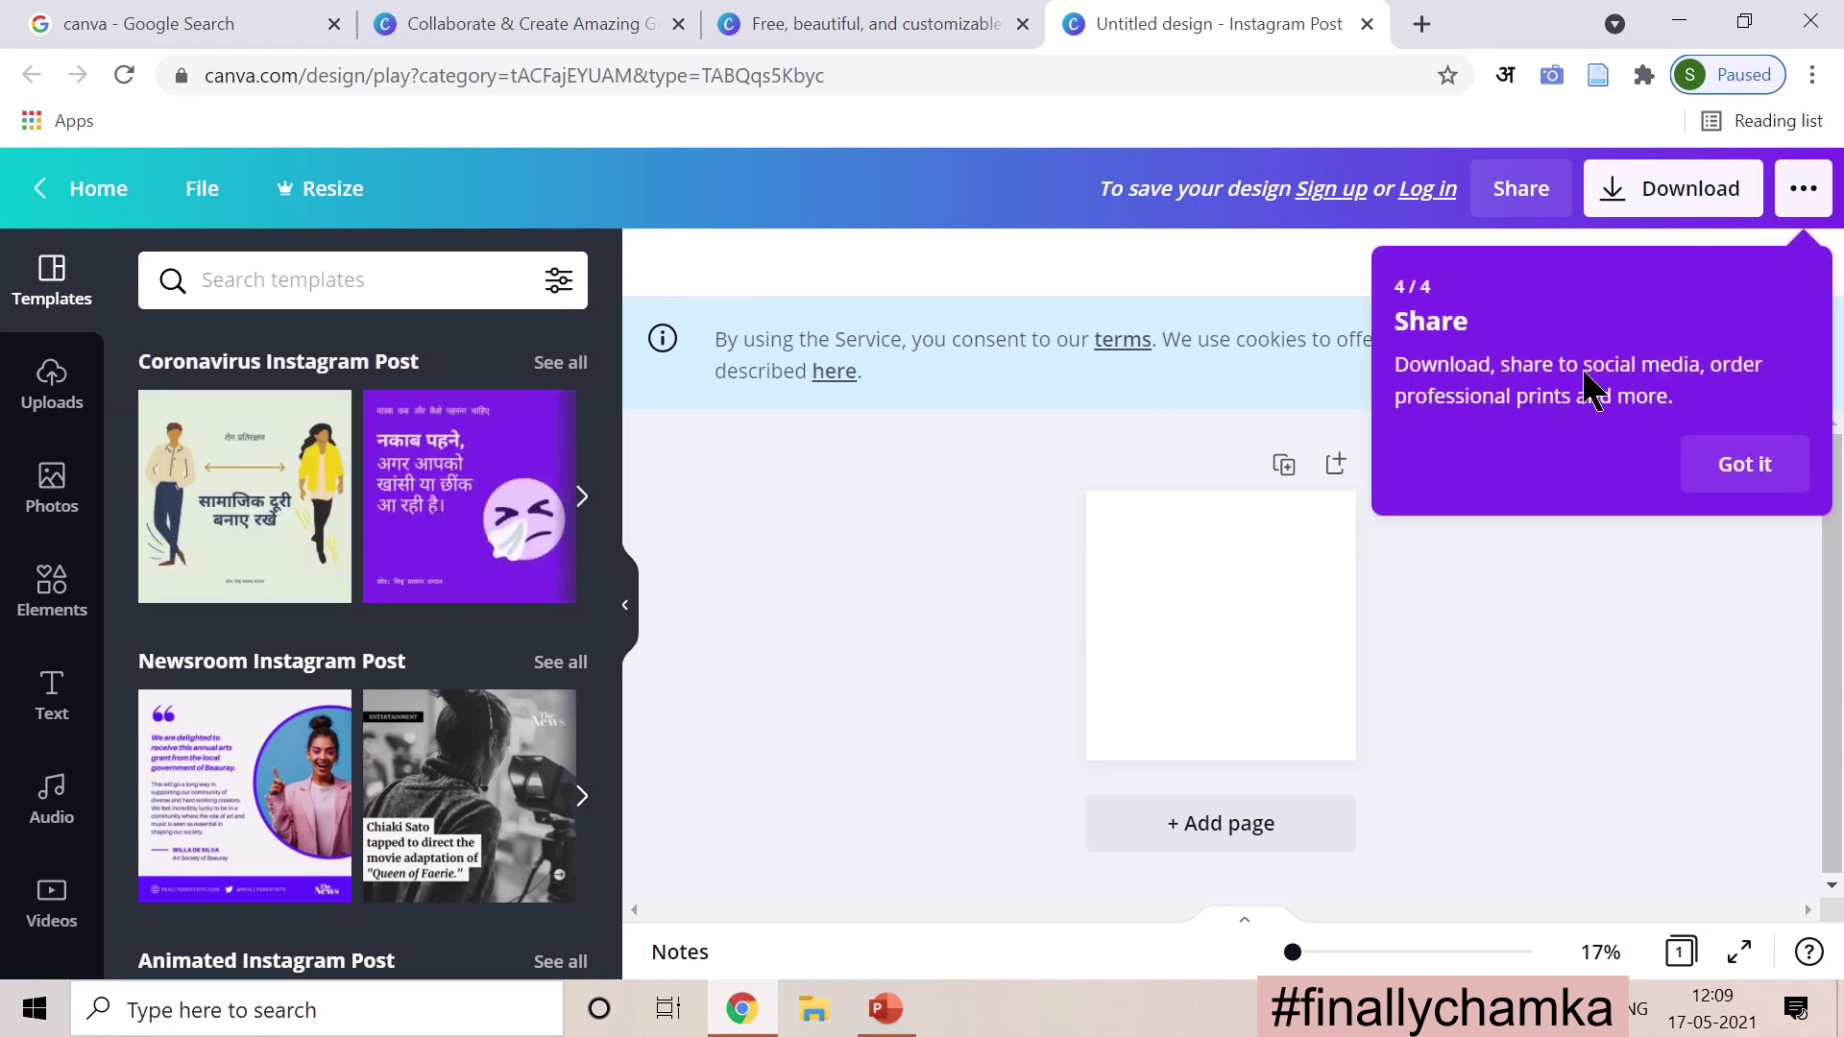
left_click(1771, 480)
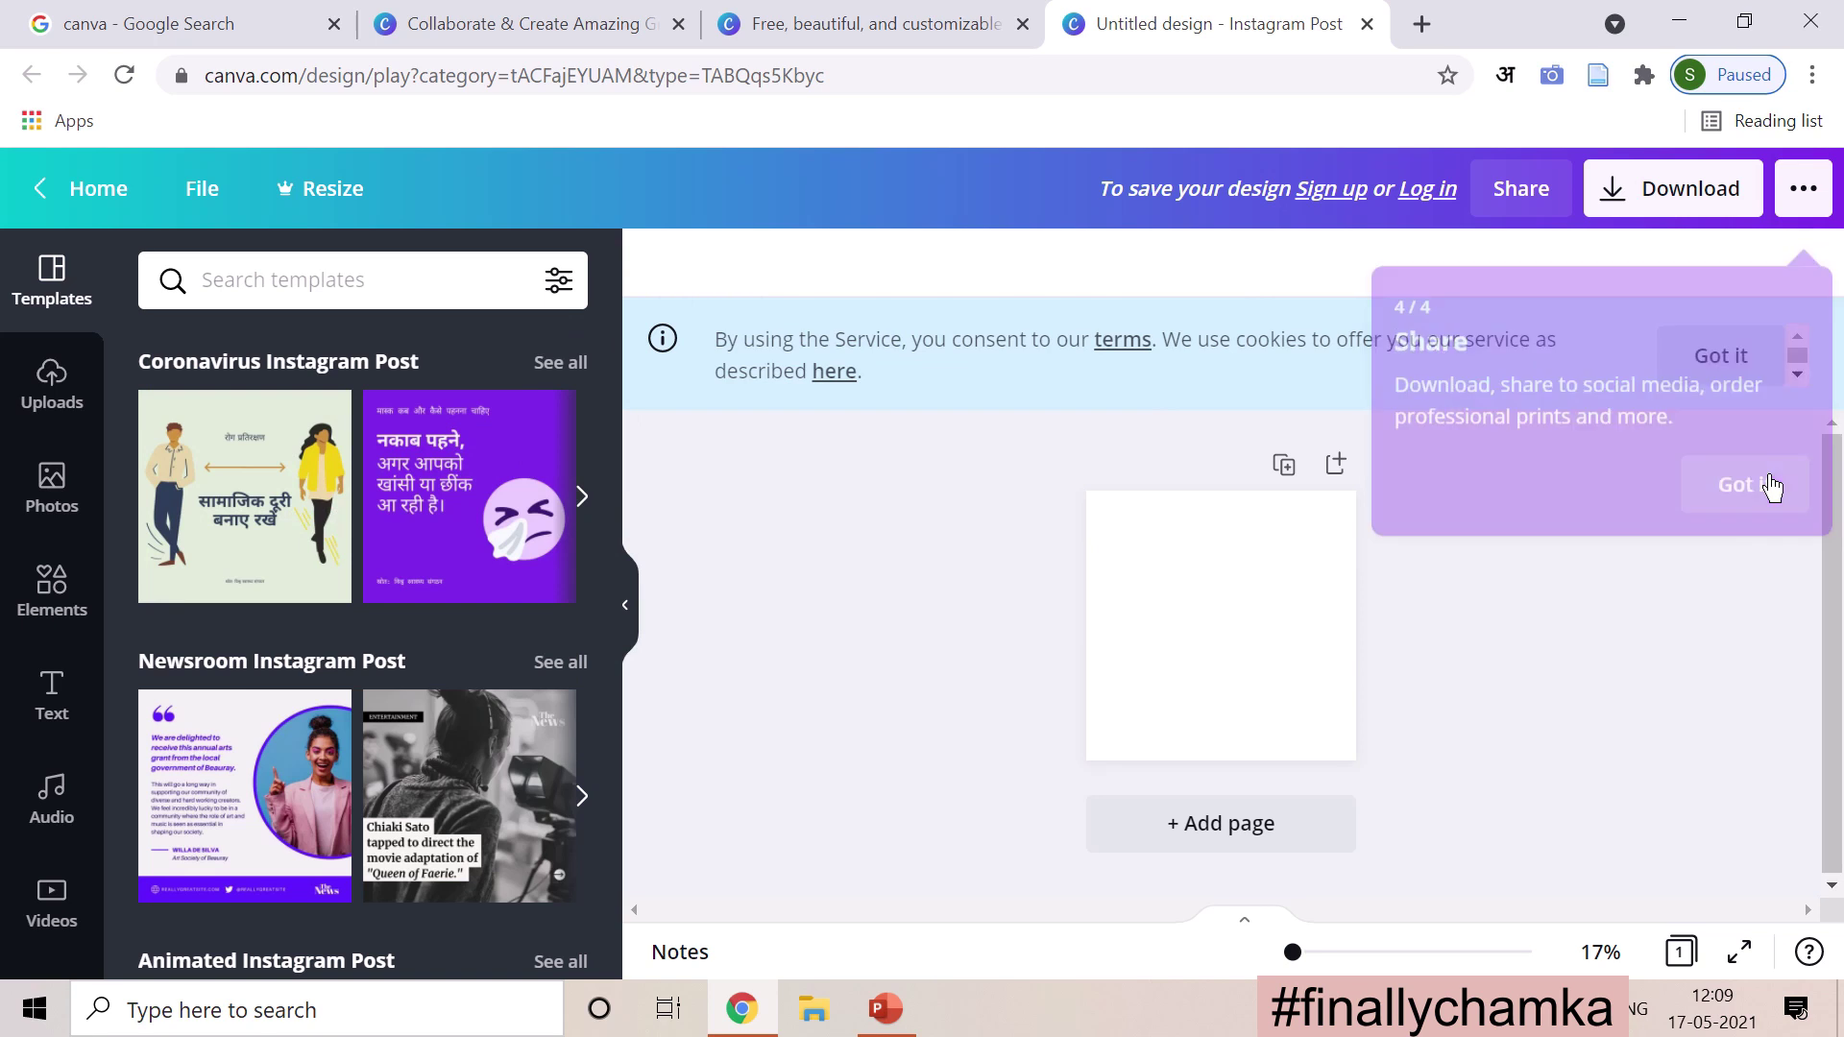
Step: Fill the blank page with the free maroon Hindi birthday greeting template with white leaves
scroll(394, 565, "down", 2)
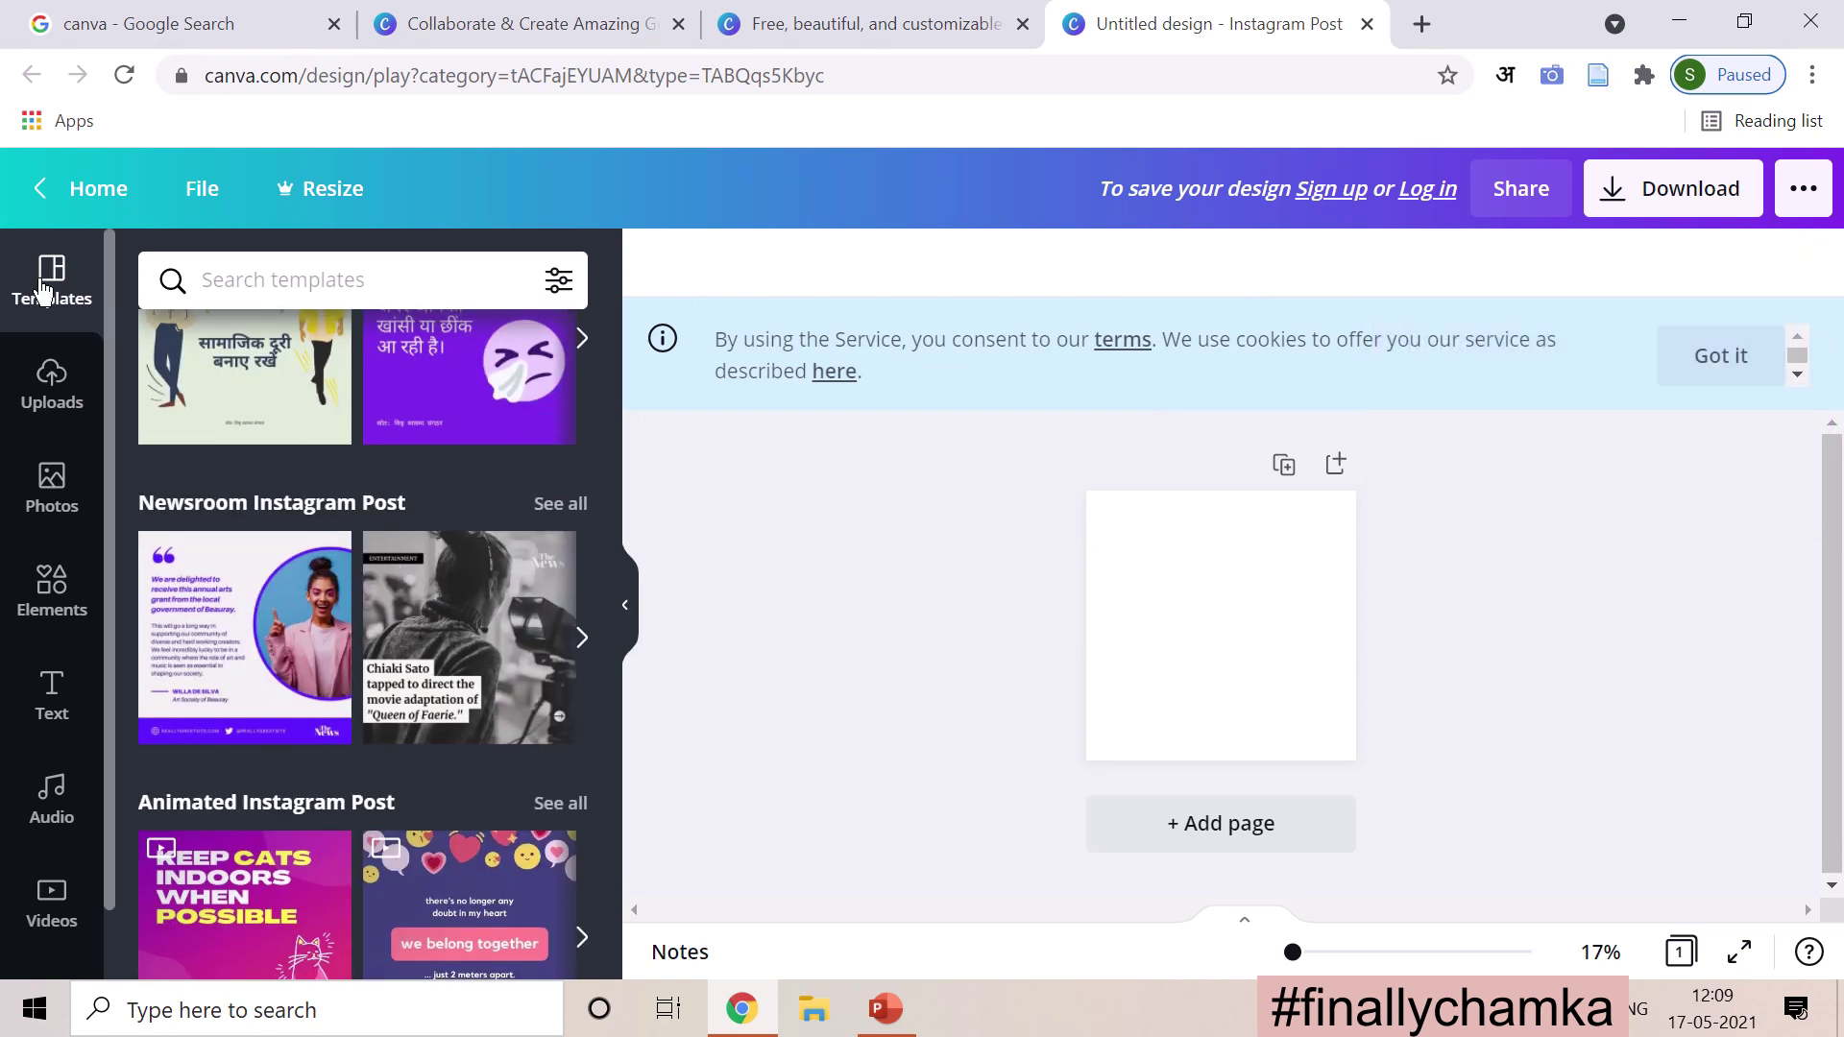
scroll(362, 527, "down", 7)
scroll(363, 534, "up", 1)
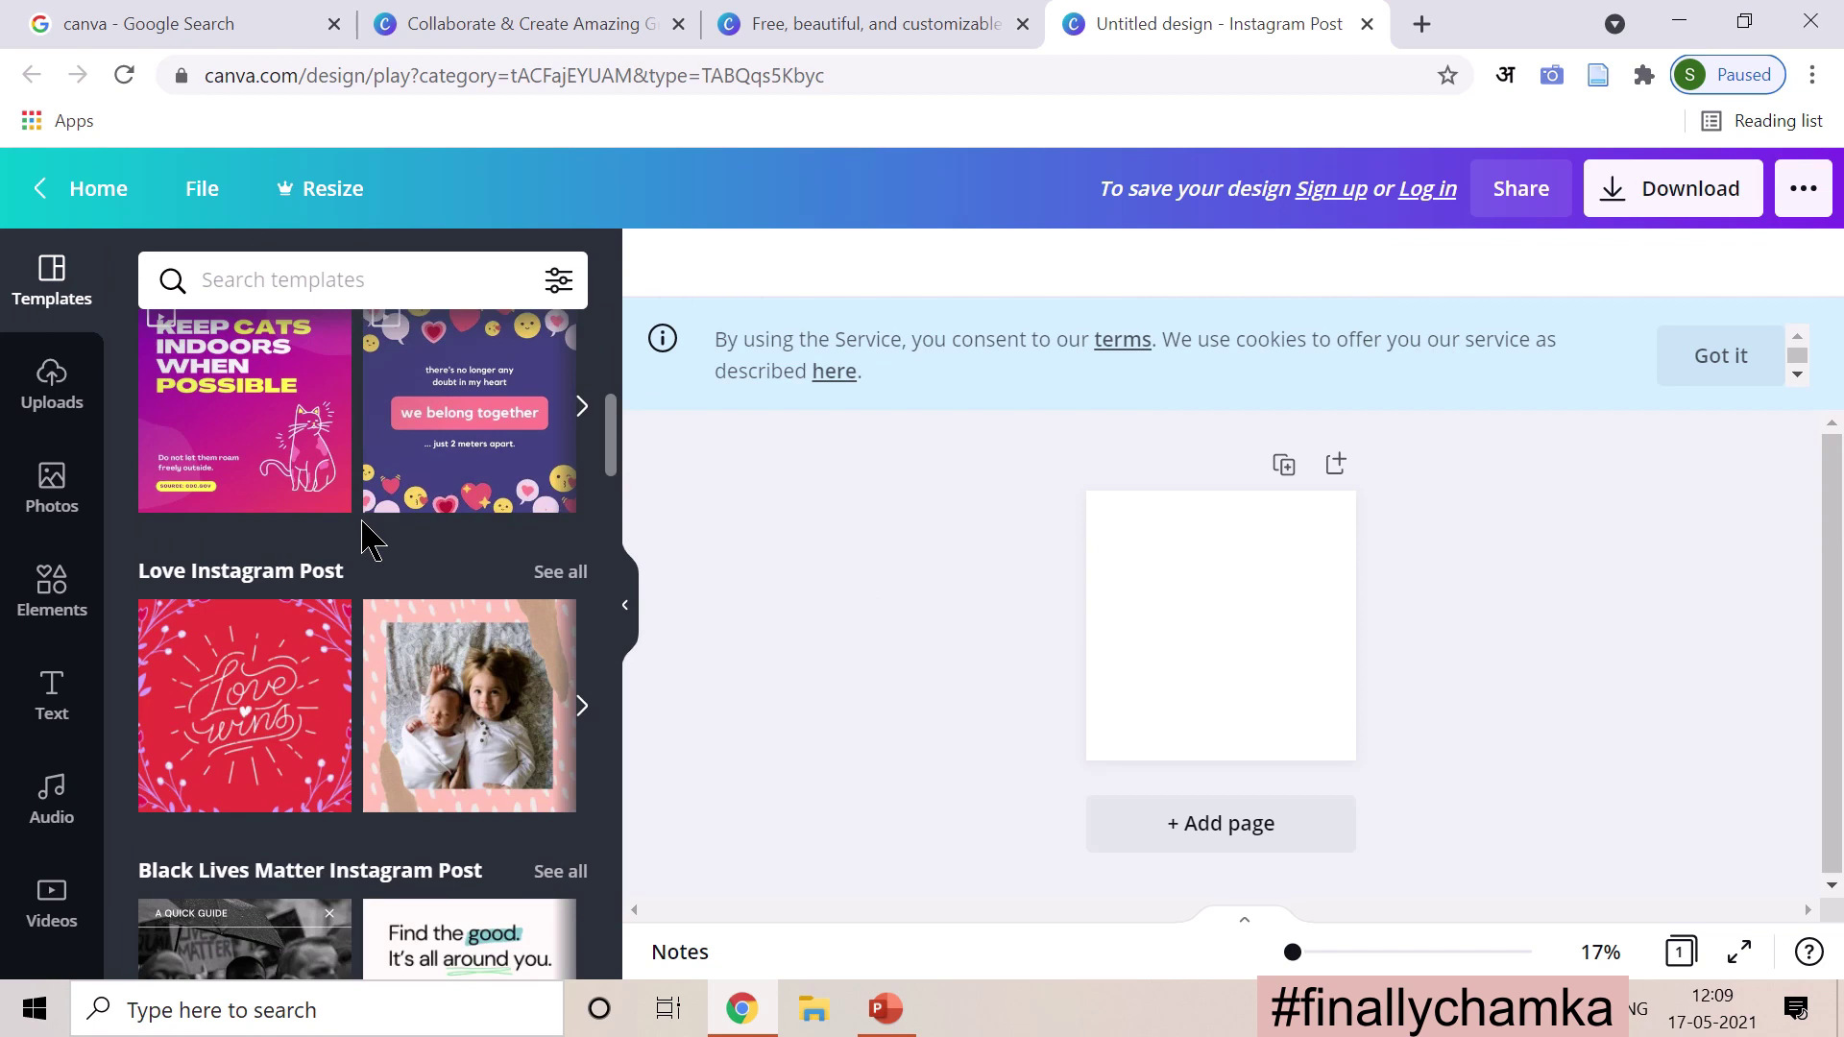
scroll(363, 538, "down", 6)
scroll(365, 538, "down", 8)
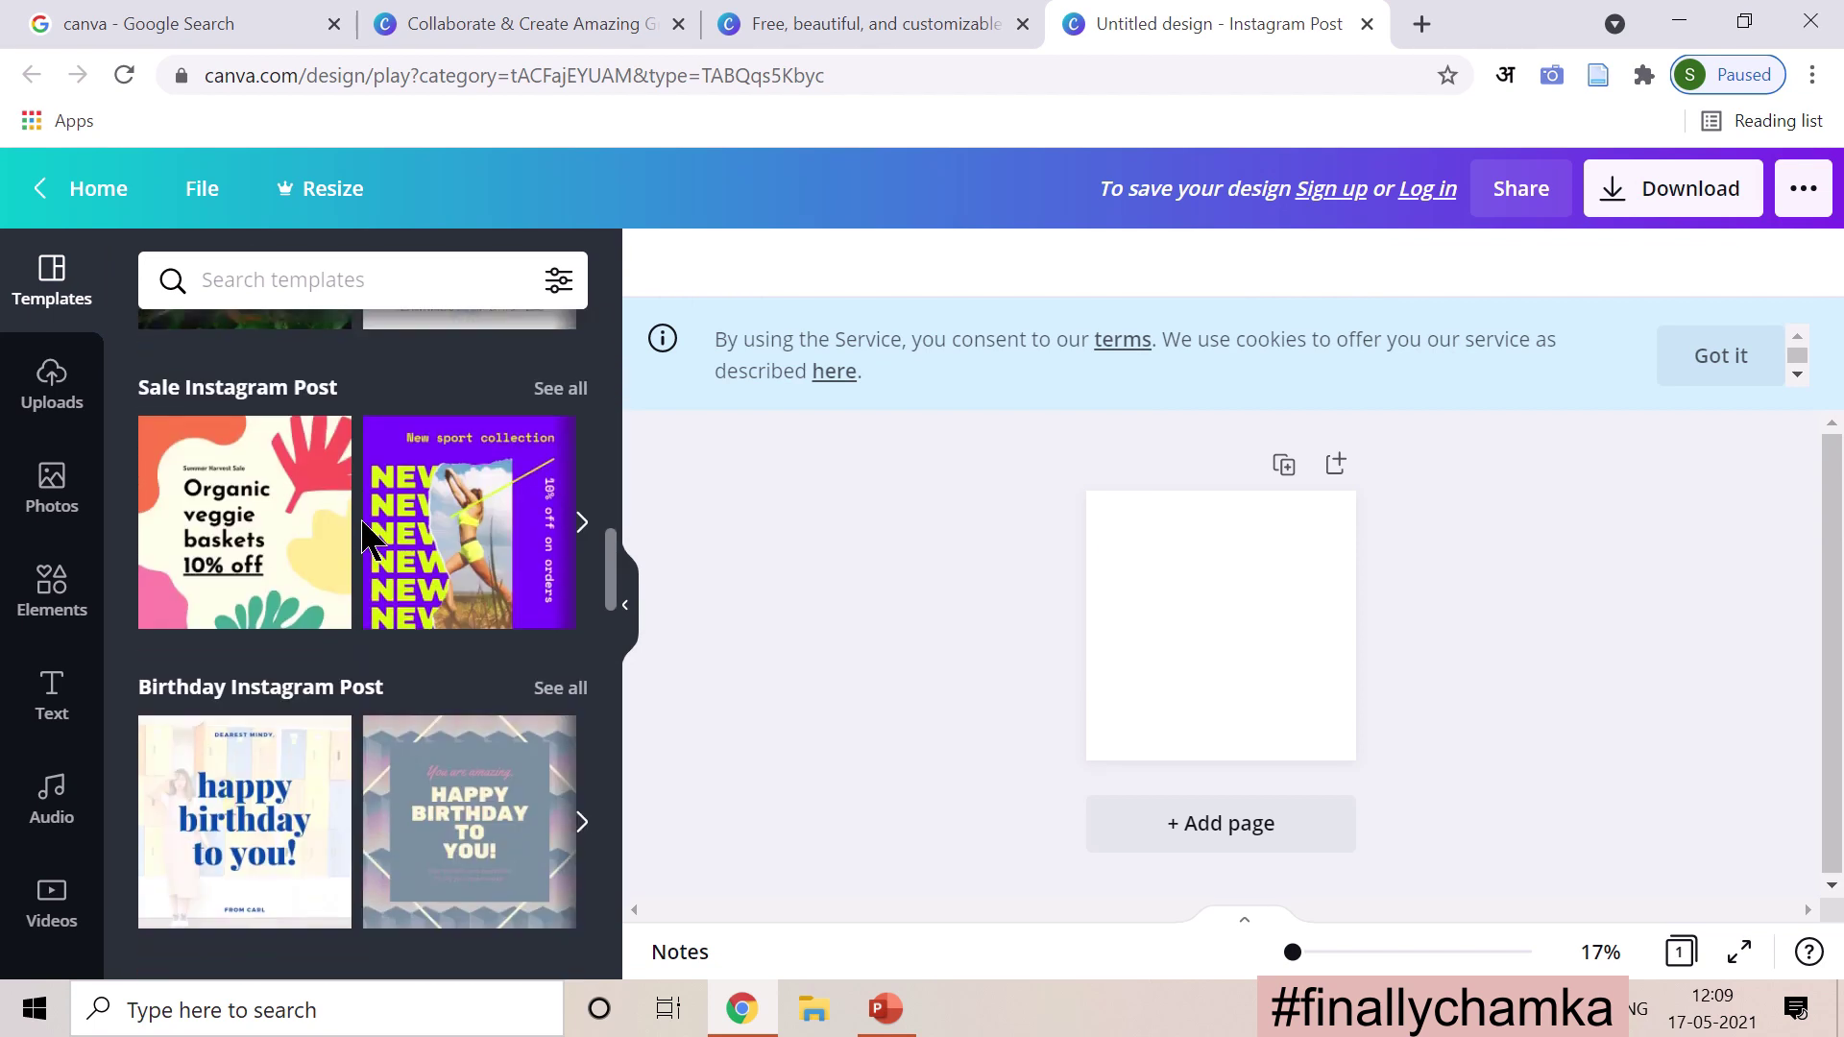
scroll(365, 538, "down", 8)
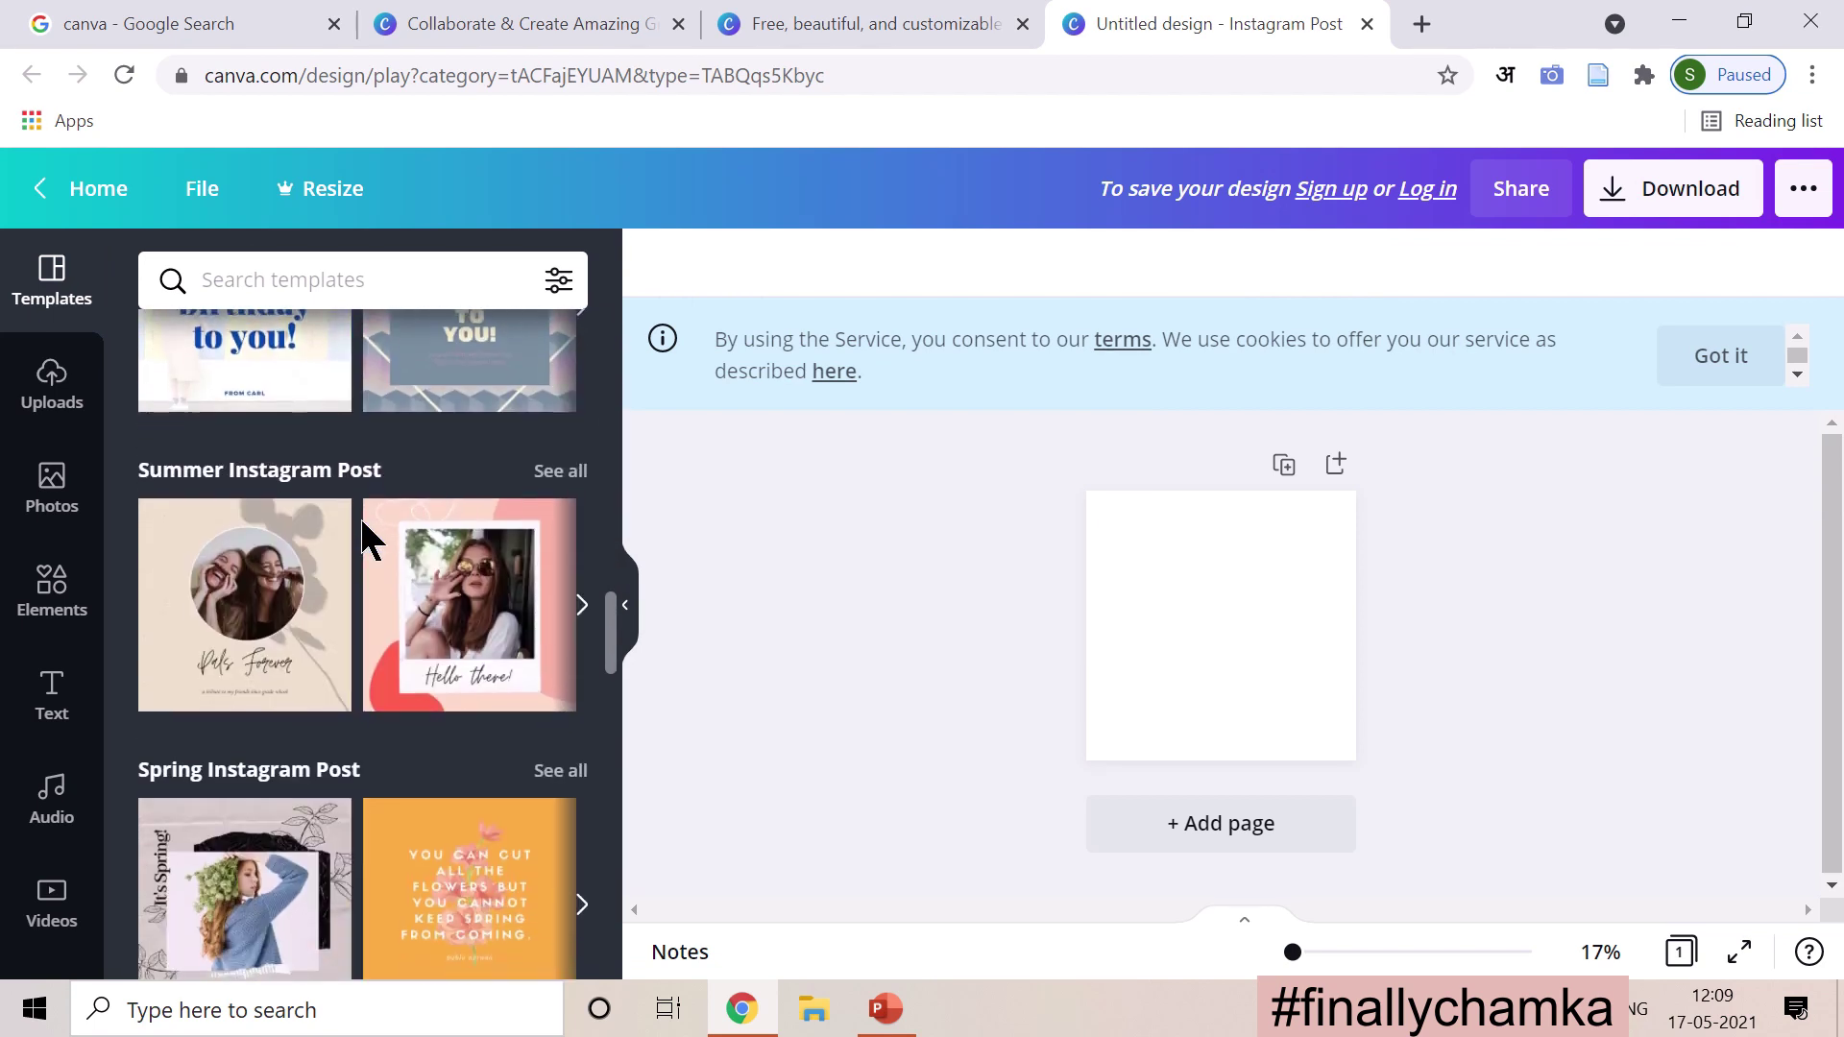
scroll(368, 541, "down", 7)
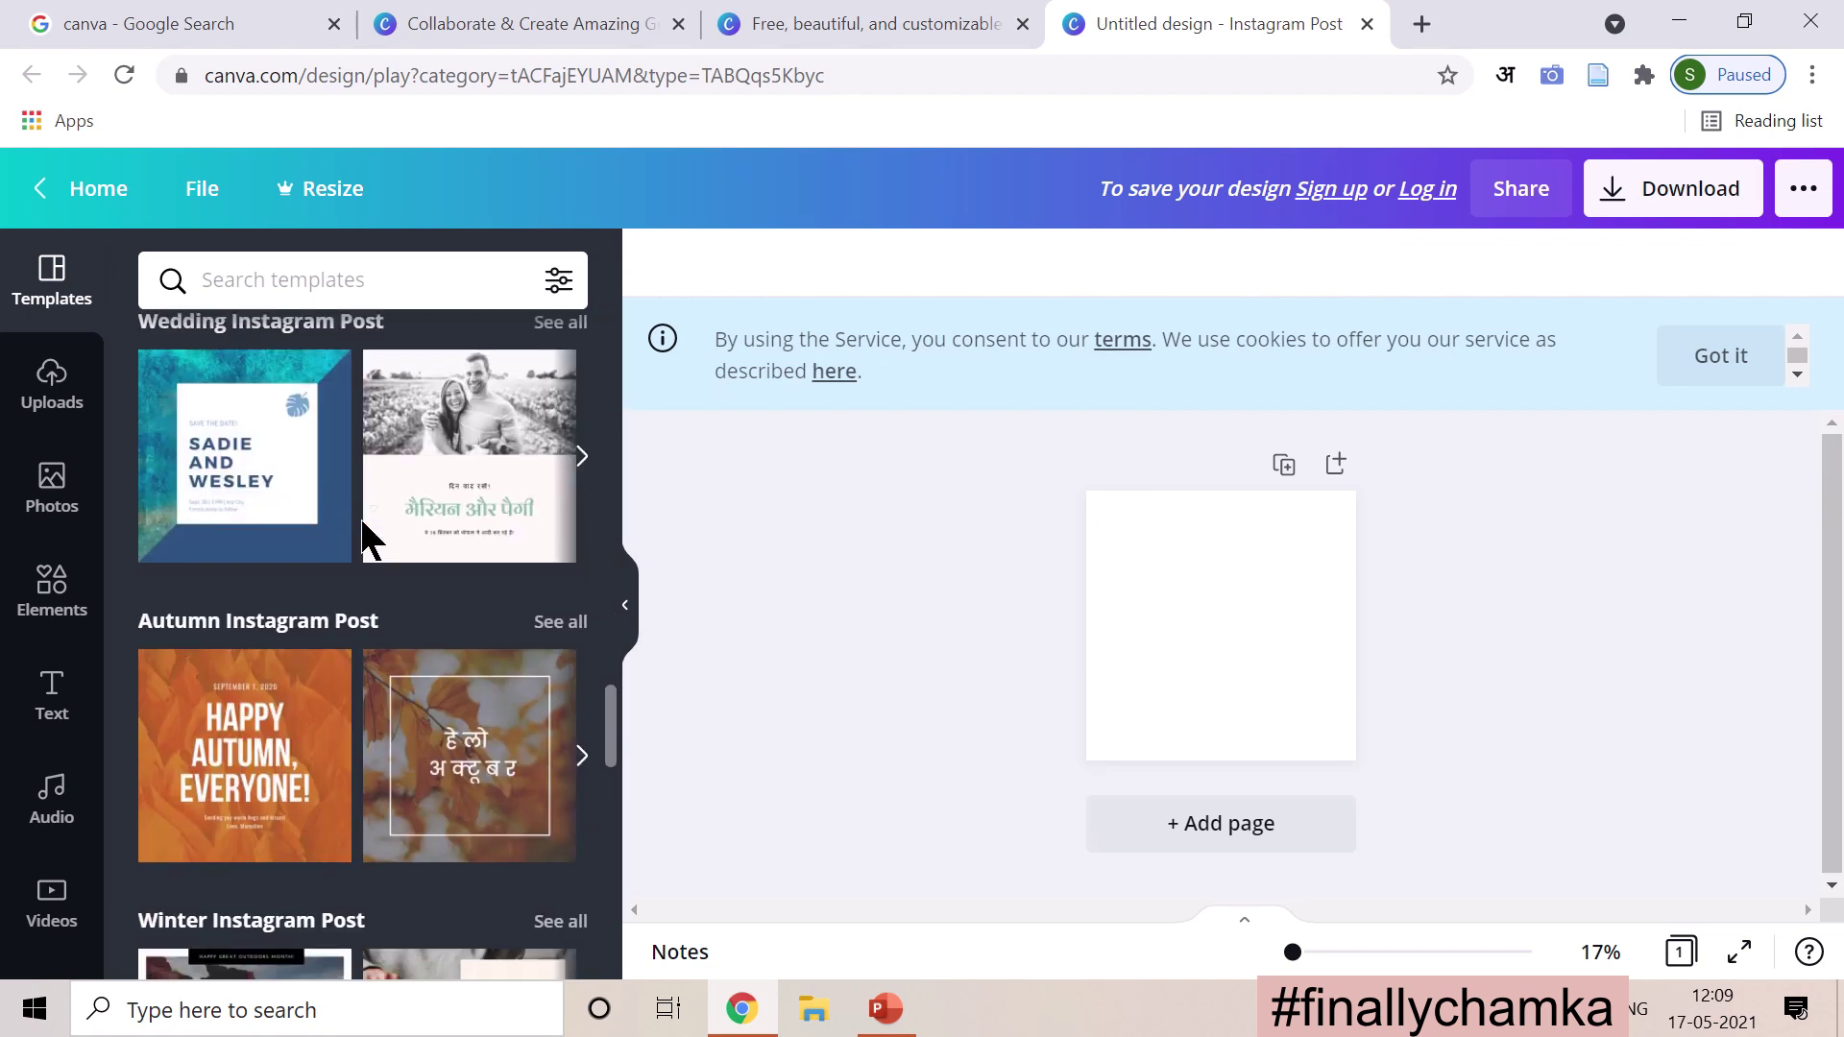
scroll(368, 541, "down", 8)
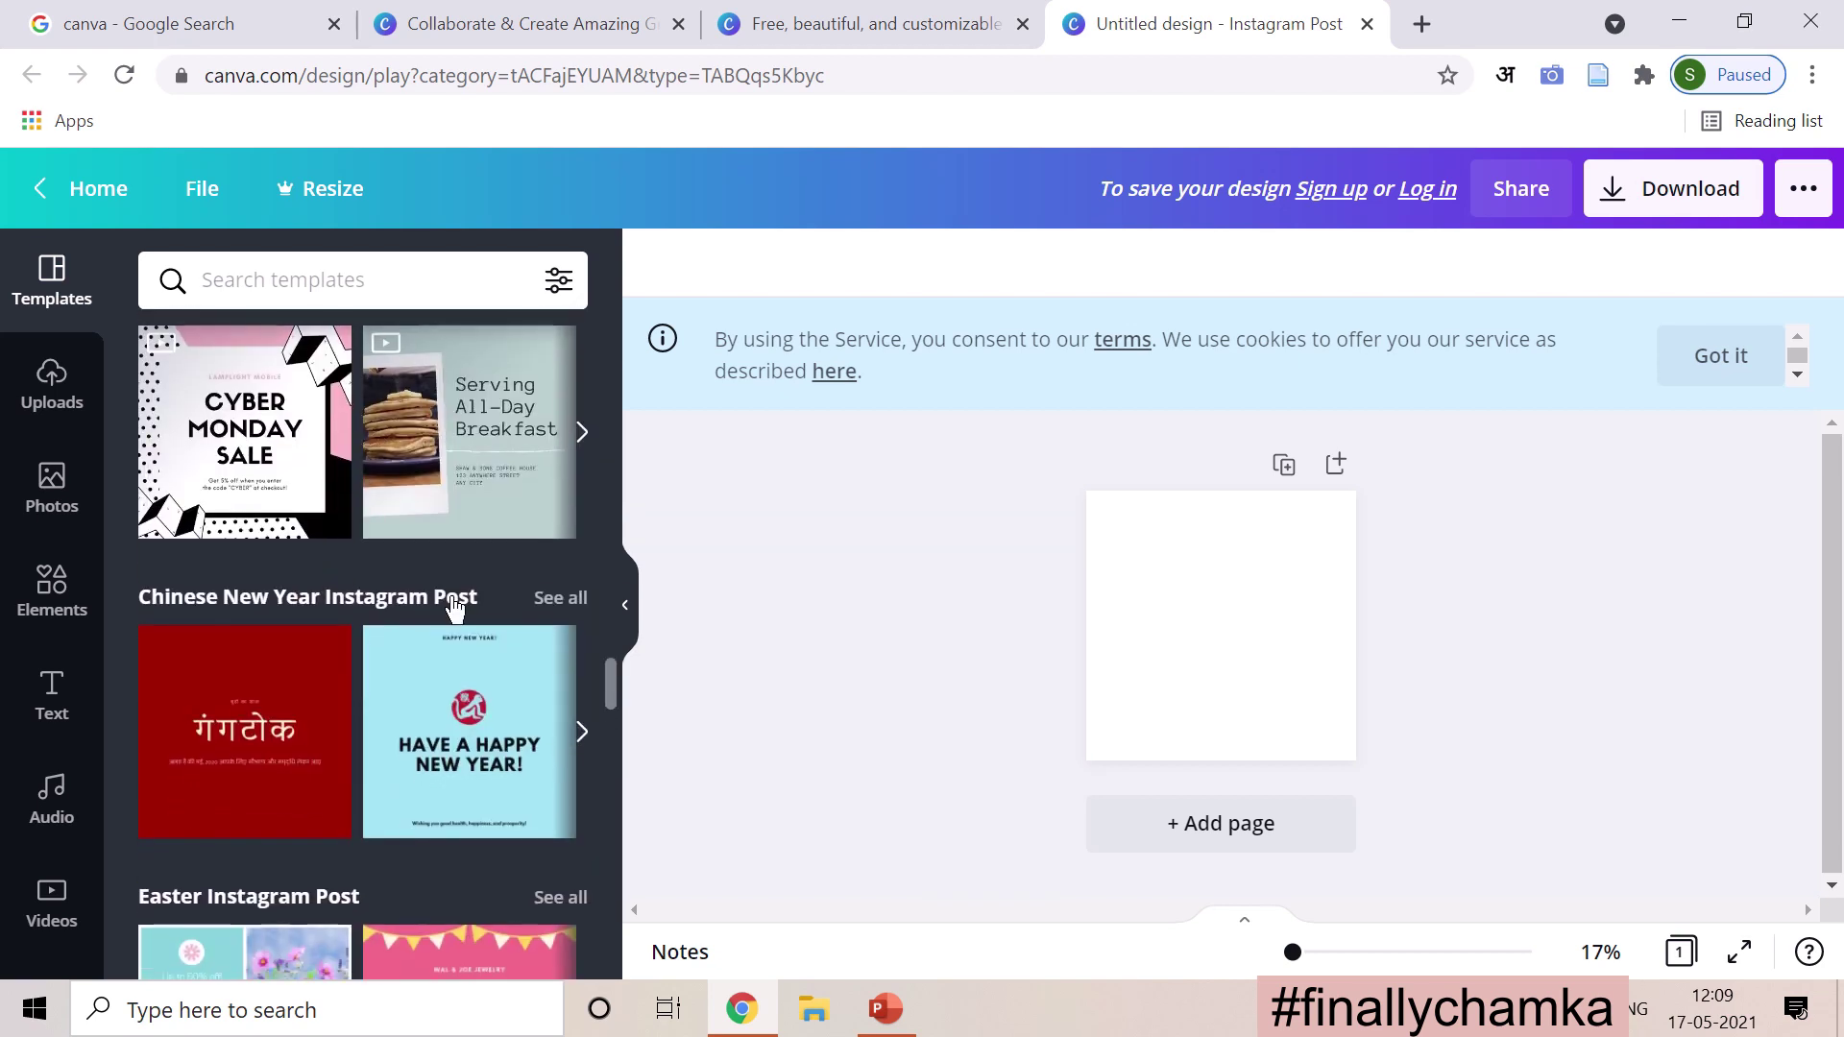
scroll(452, 615, "down", 3)
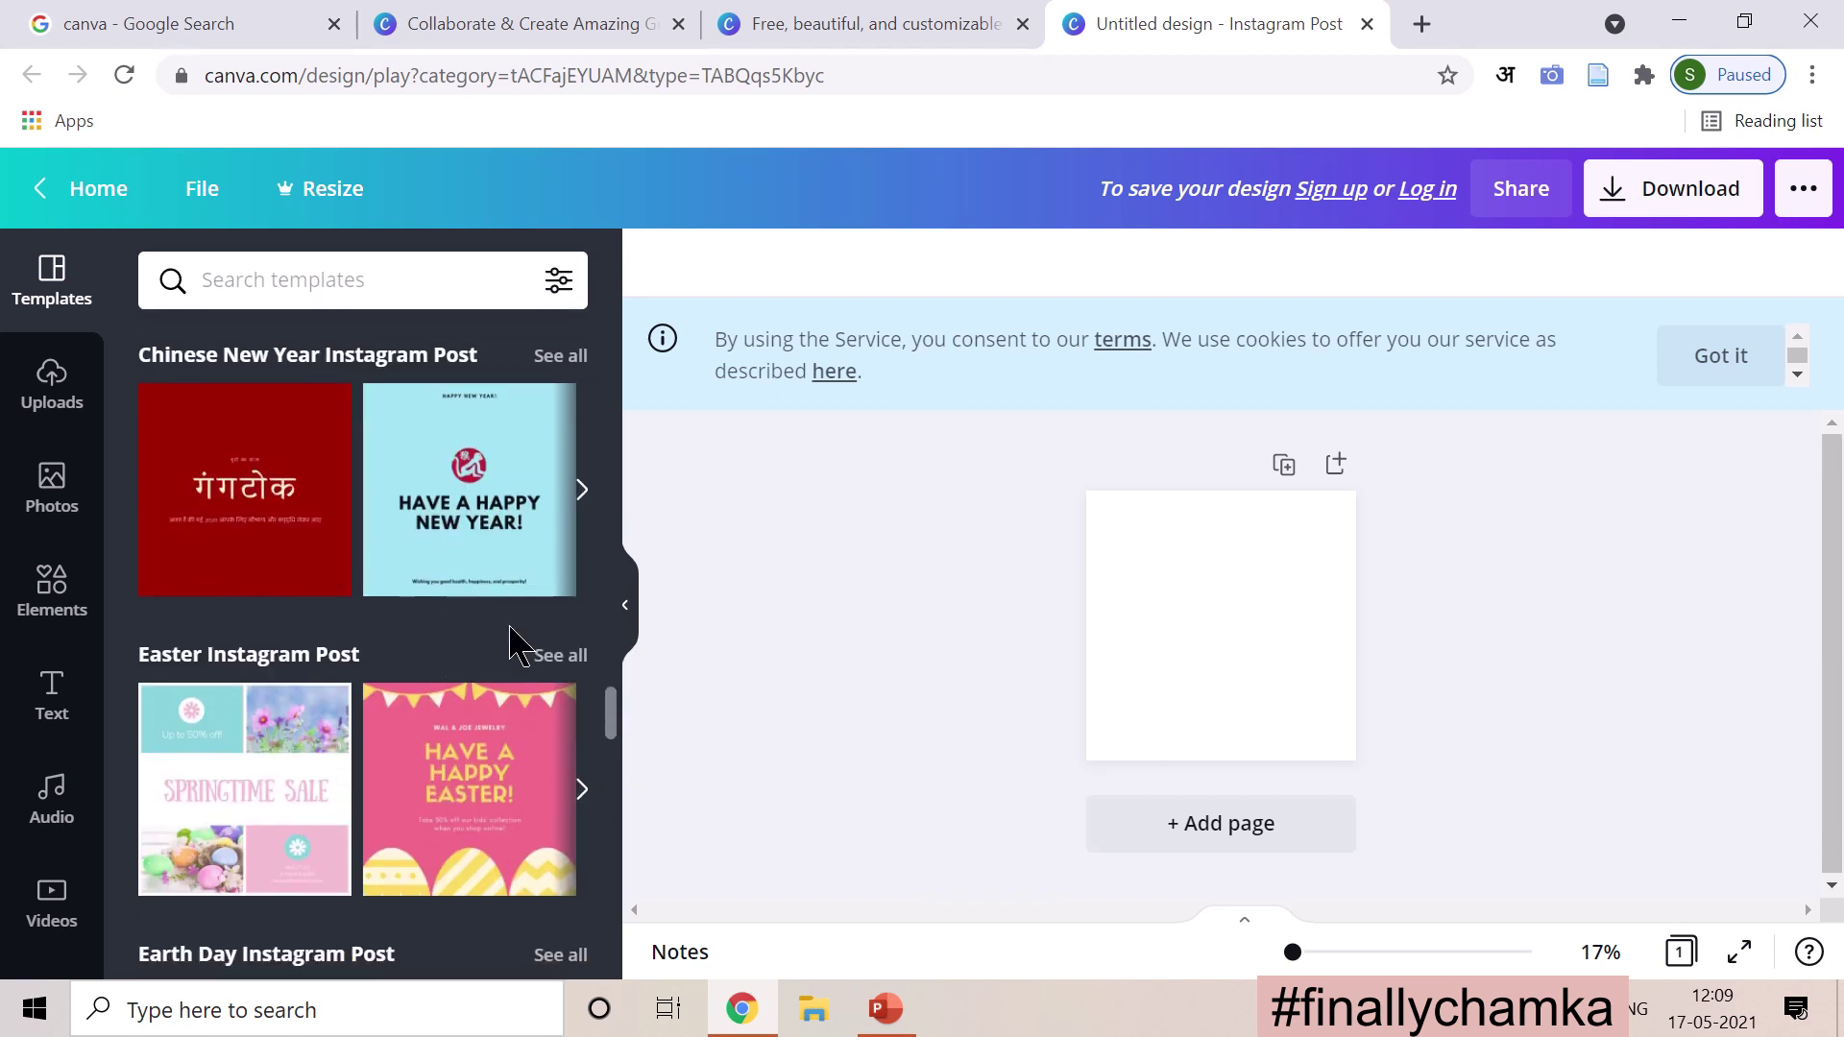
scroll(510, 640, "down", 10)
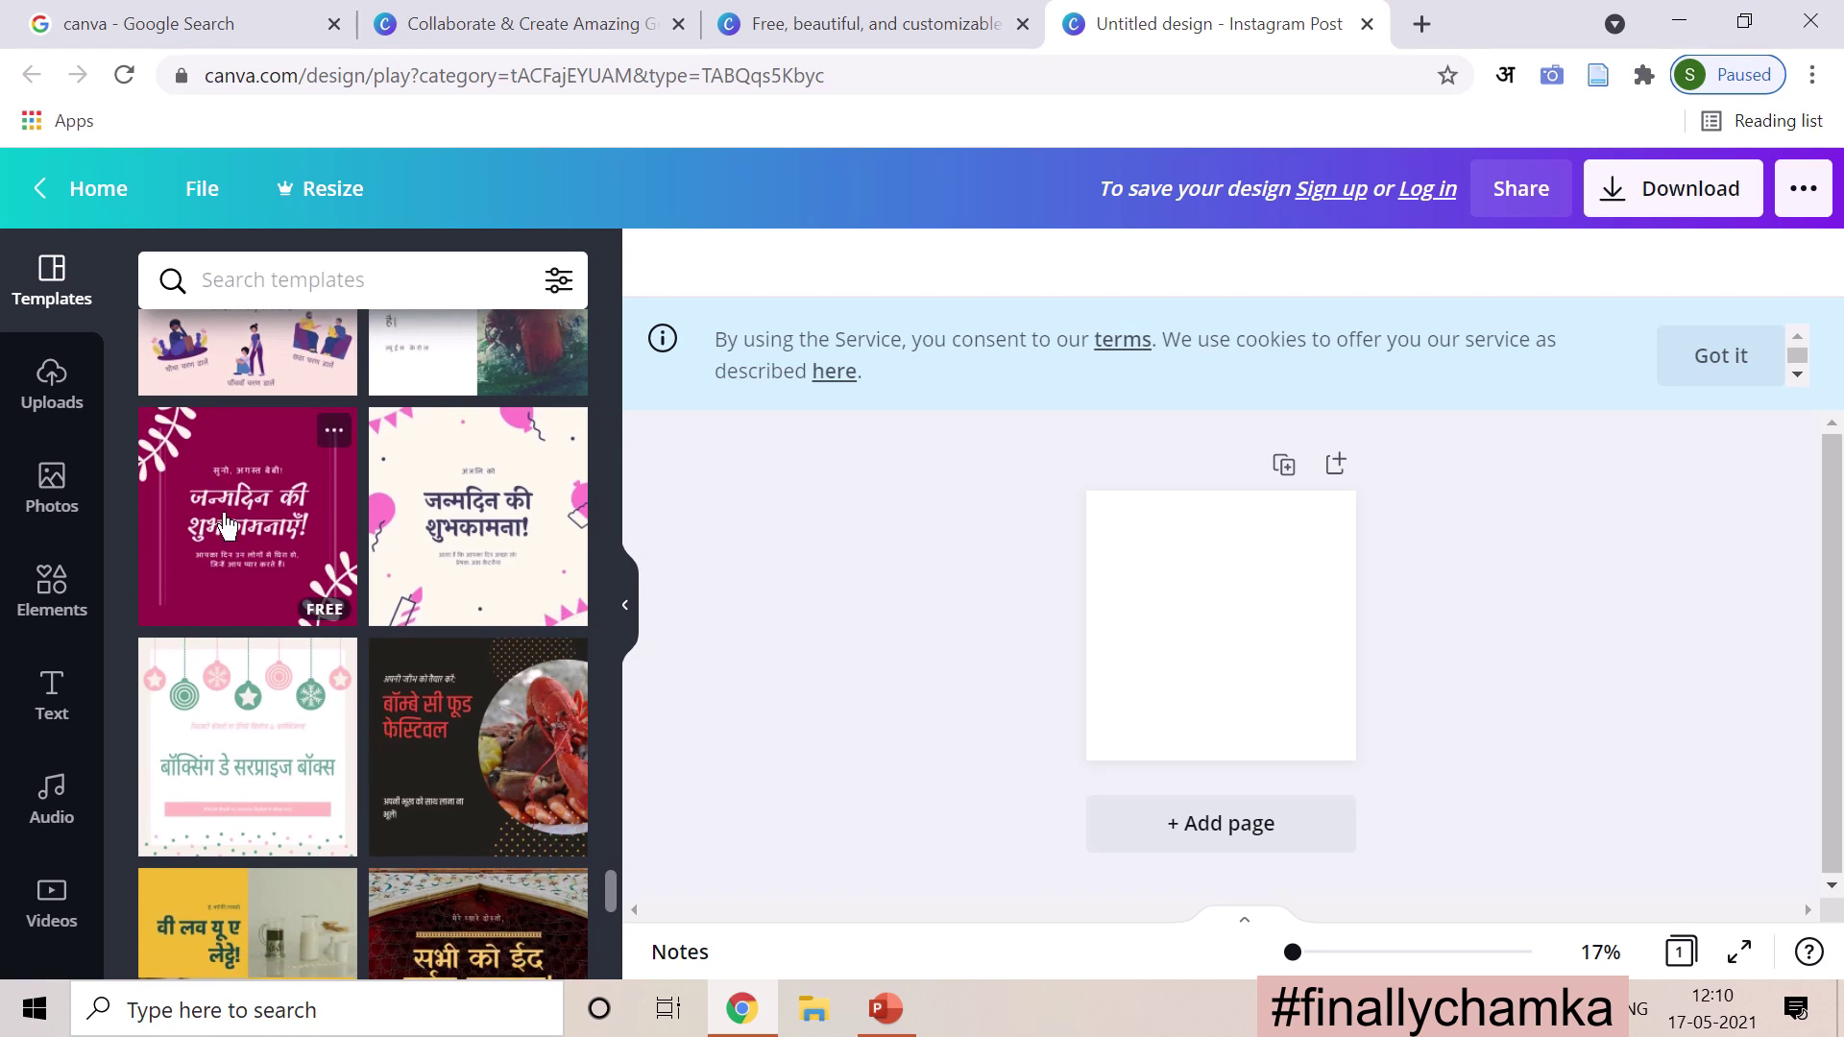
left_click(226, 526)
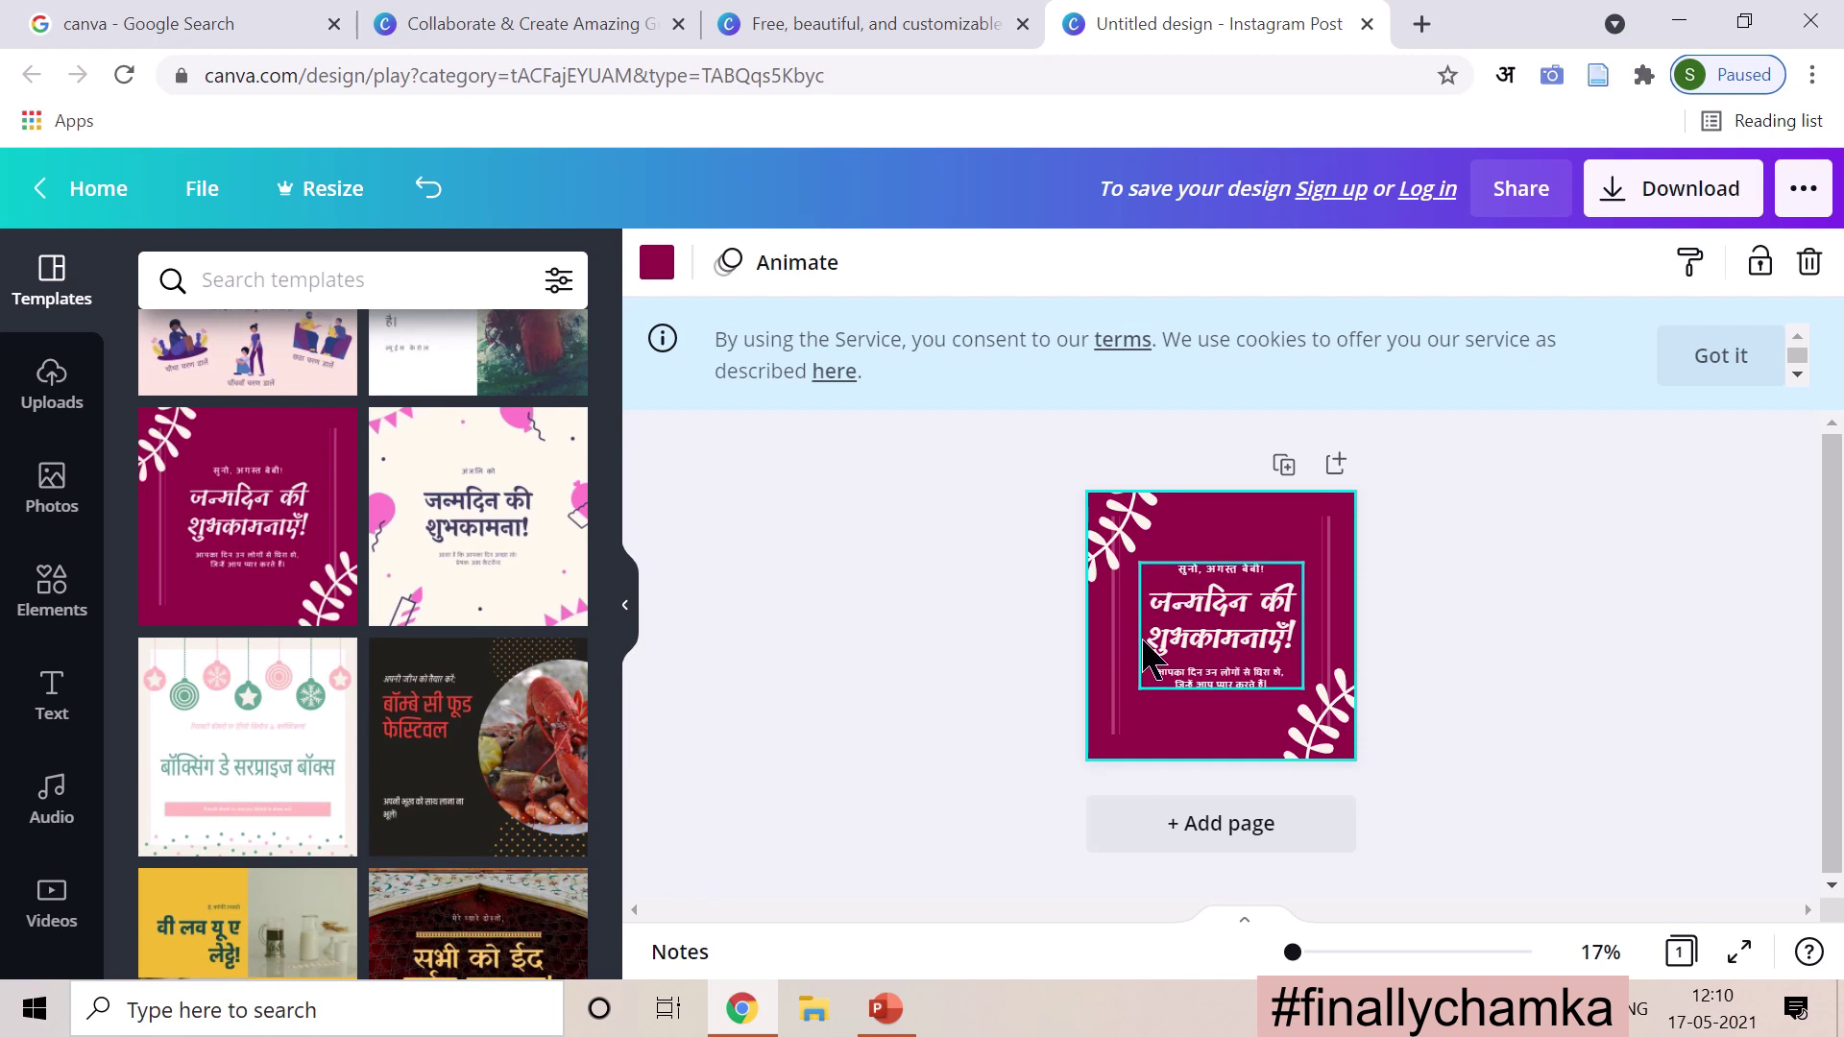
Step: Apply the "Hello there!" Summer Instagram Post template to the page and select its framed photo
scroll(218, 708, "down", 10)
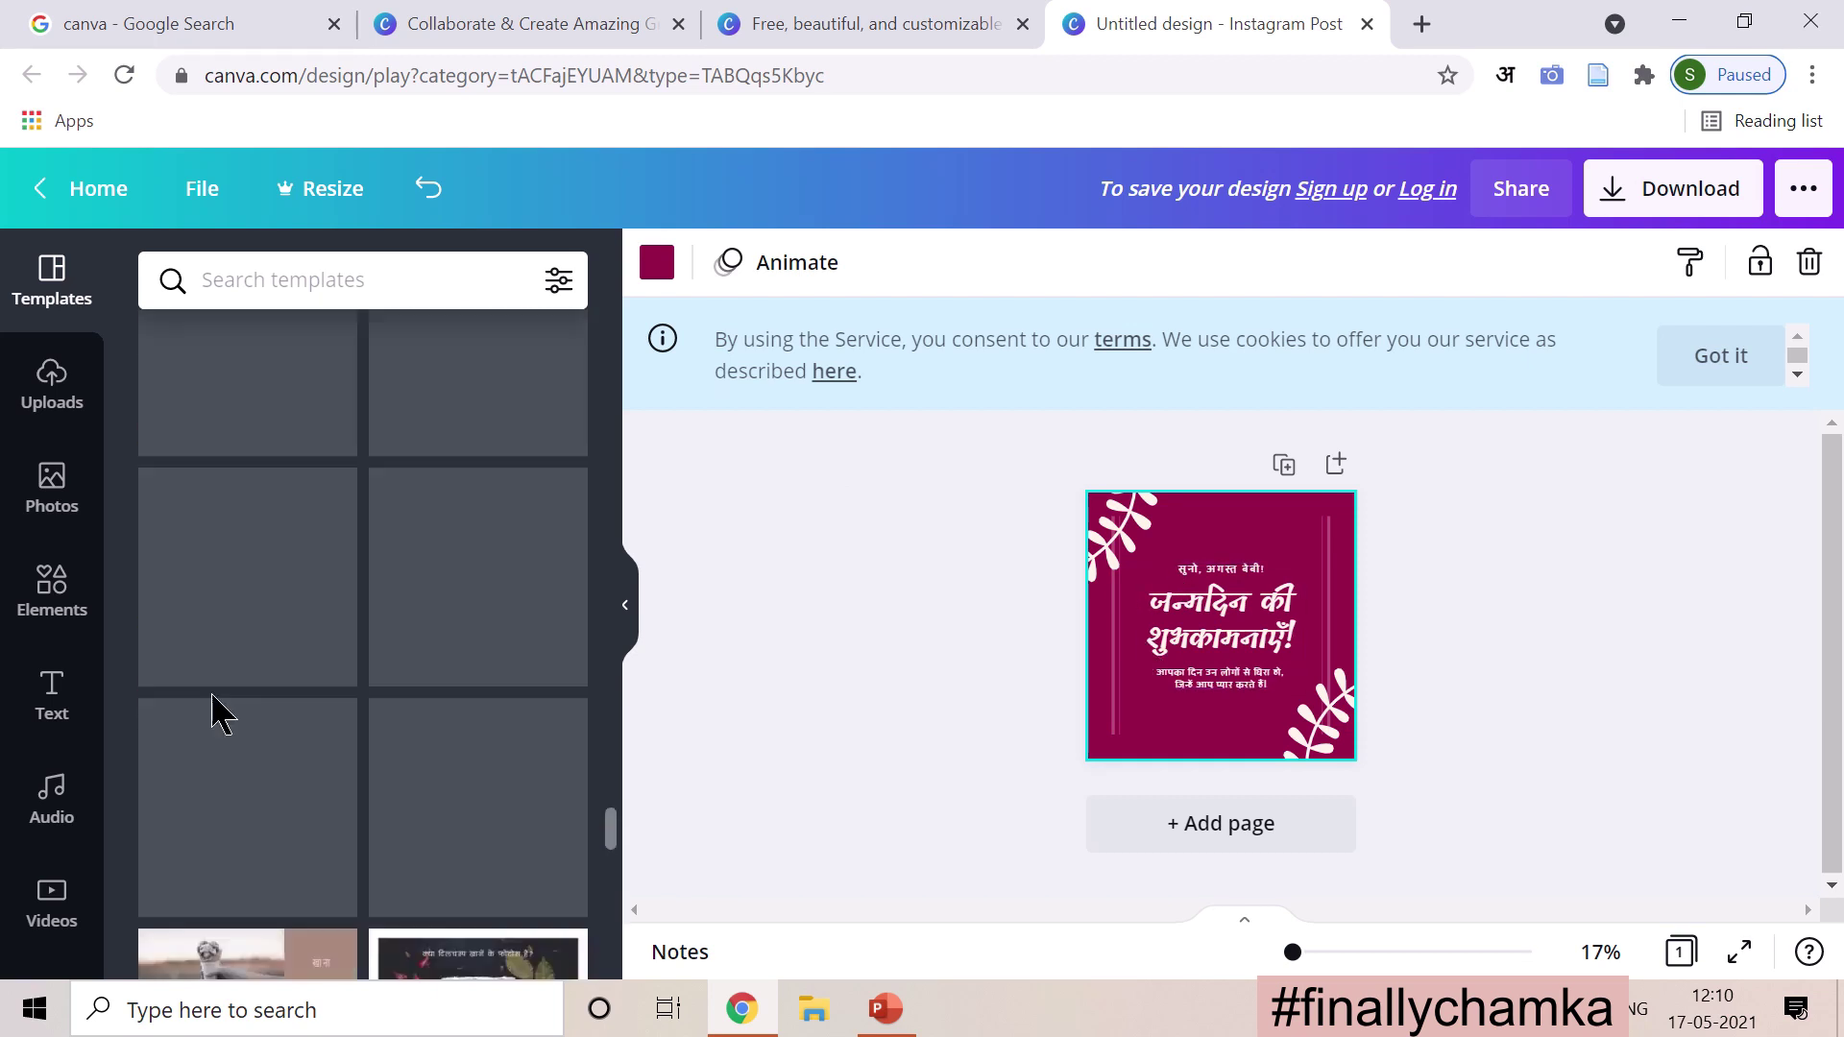
scroll(214, 707, "down", 5)
scroll(213, 708, "up", 2)
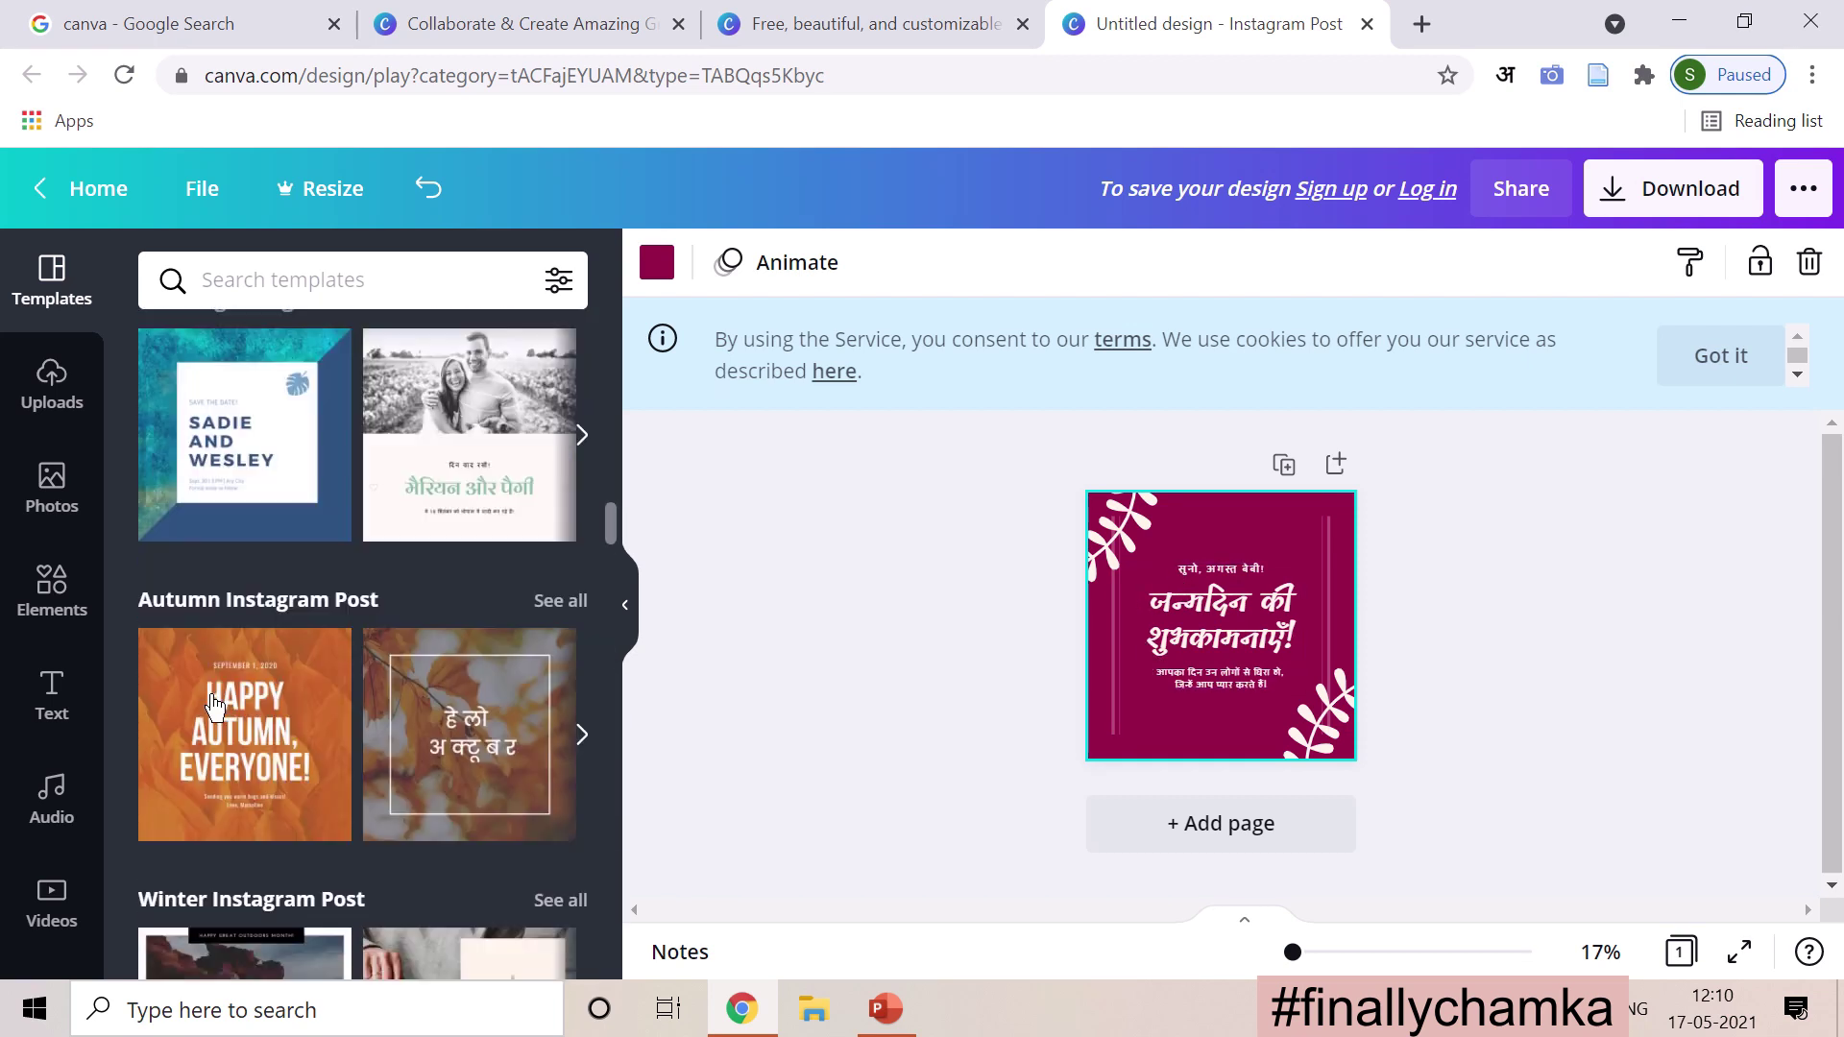
scroll(213, 708, "up", 6)
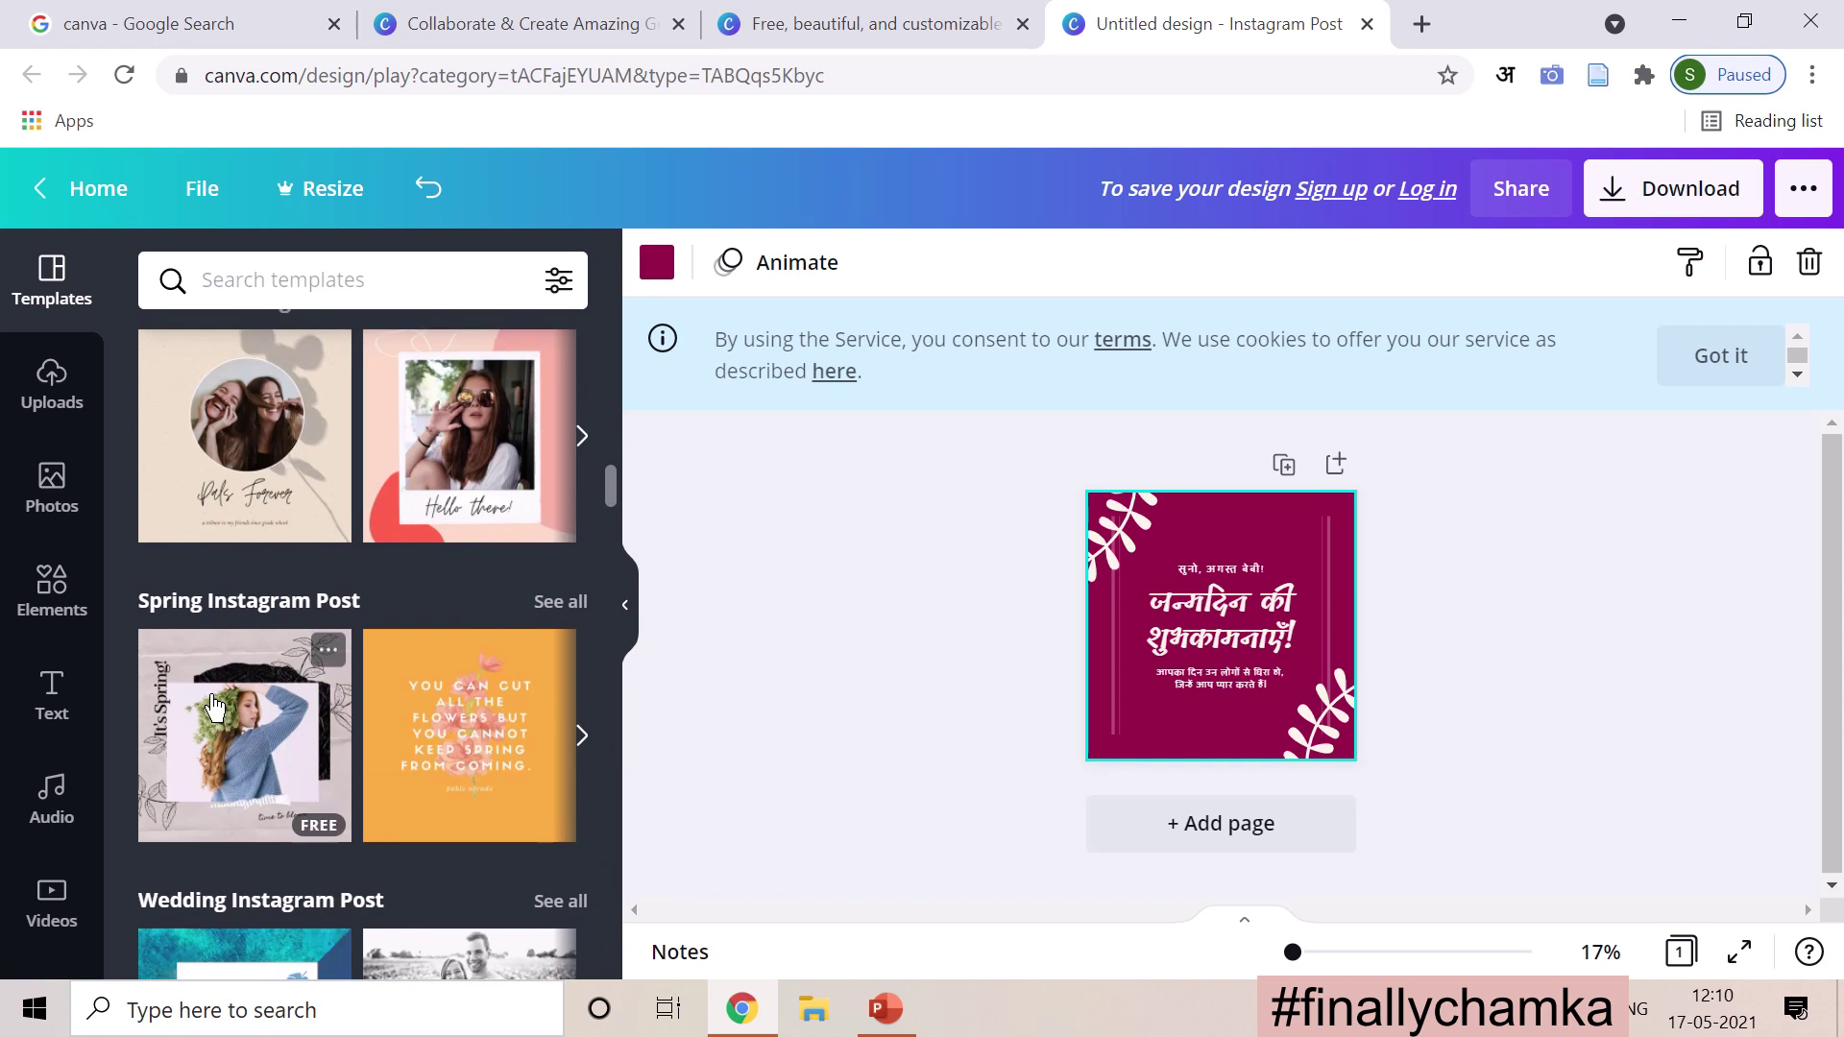
scroll(213, 708, "up", 3)
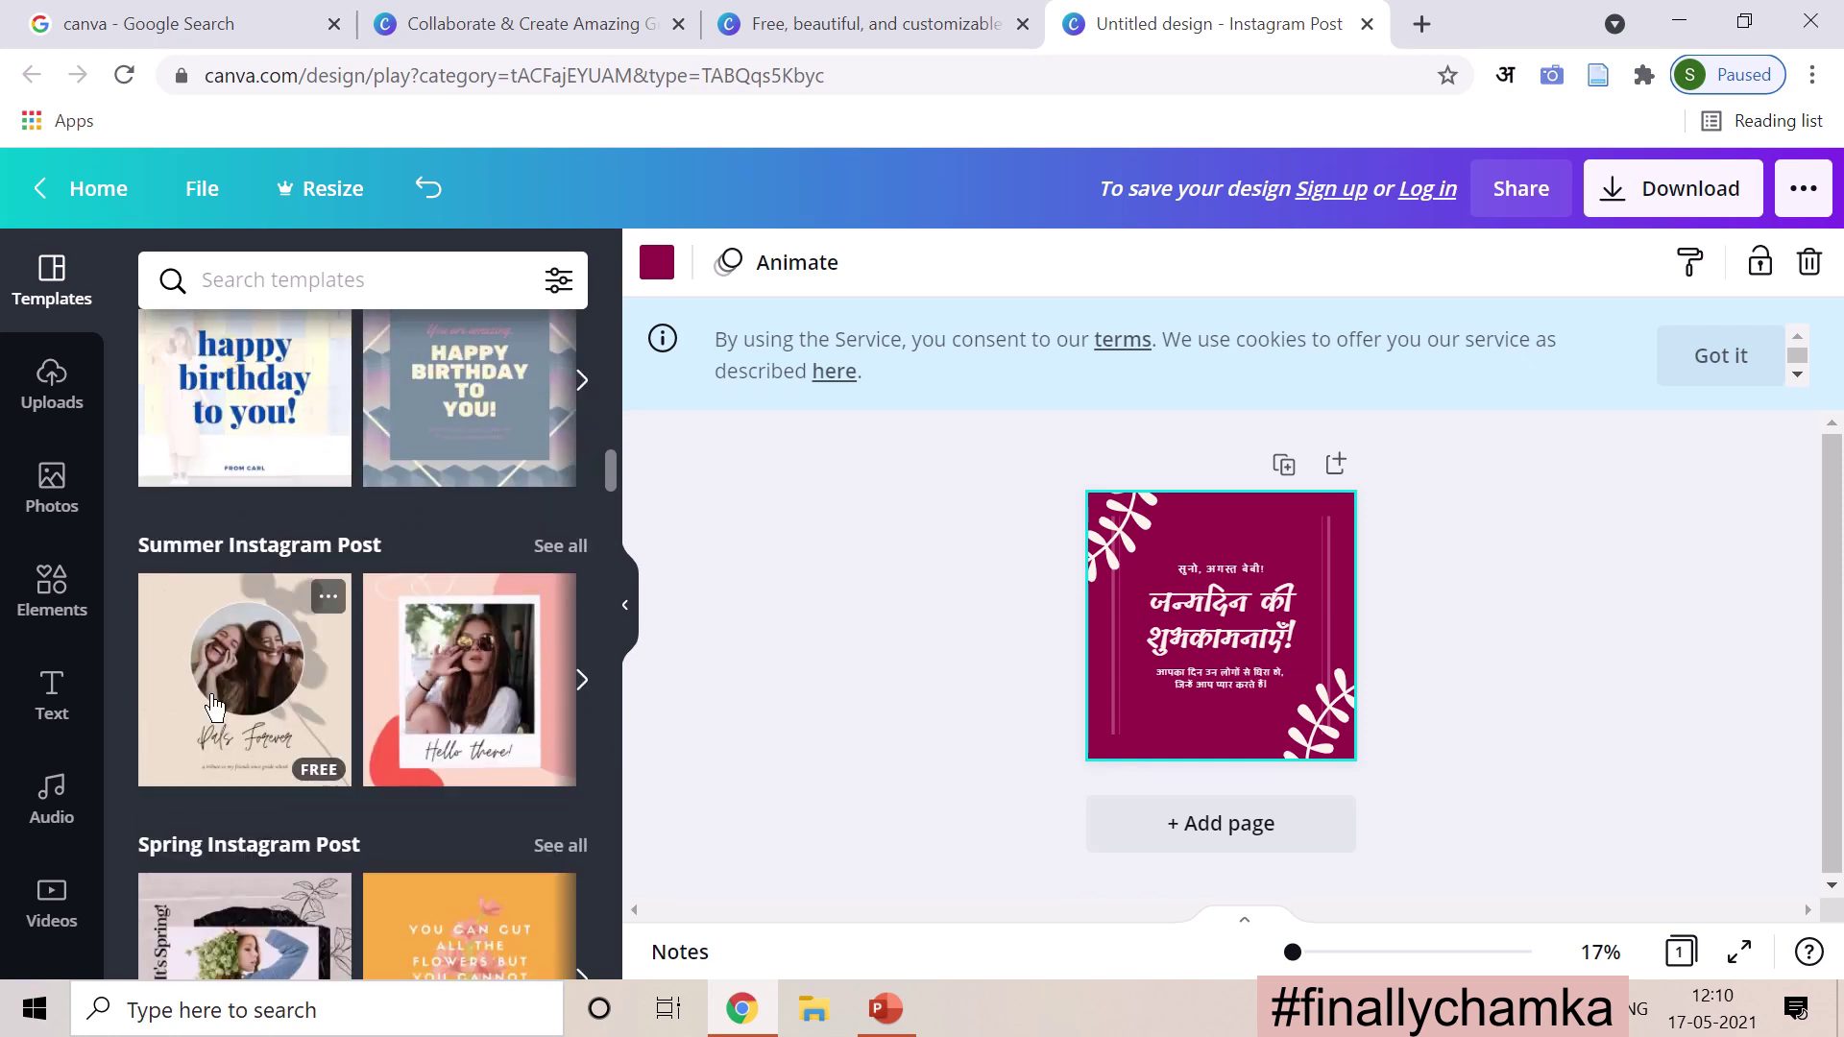
left_click(448, 702)
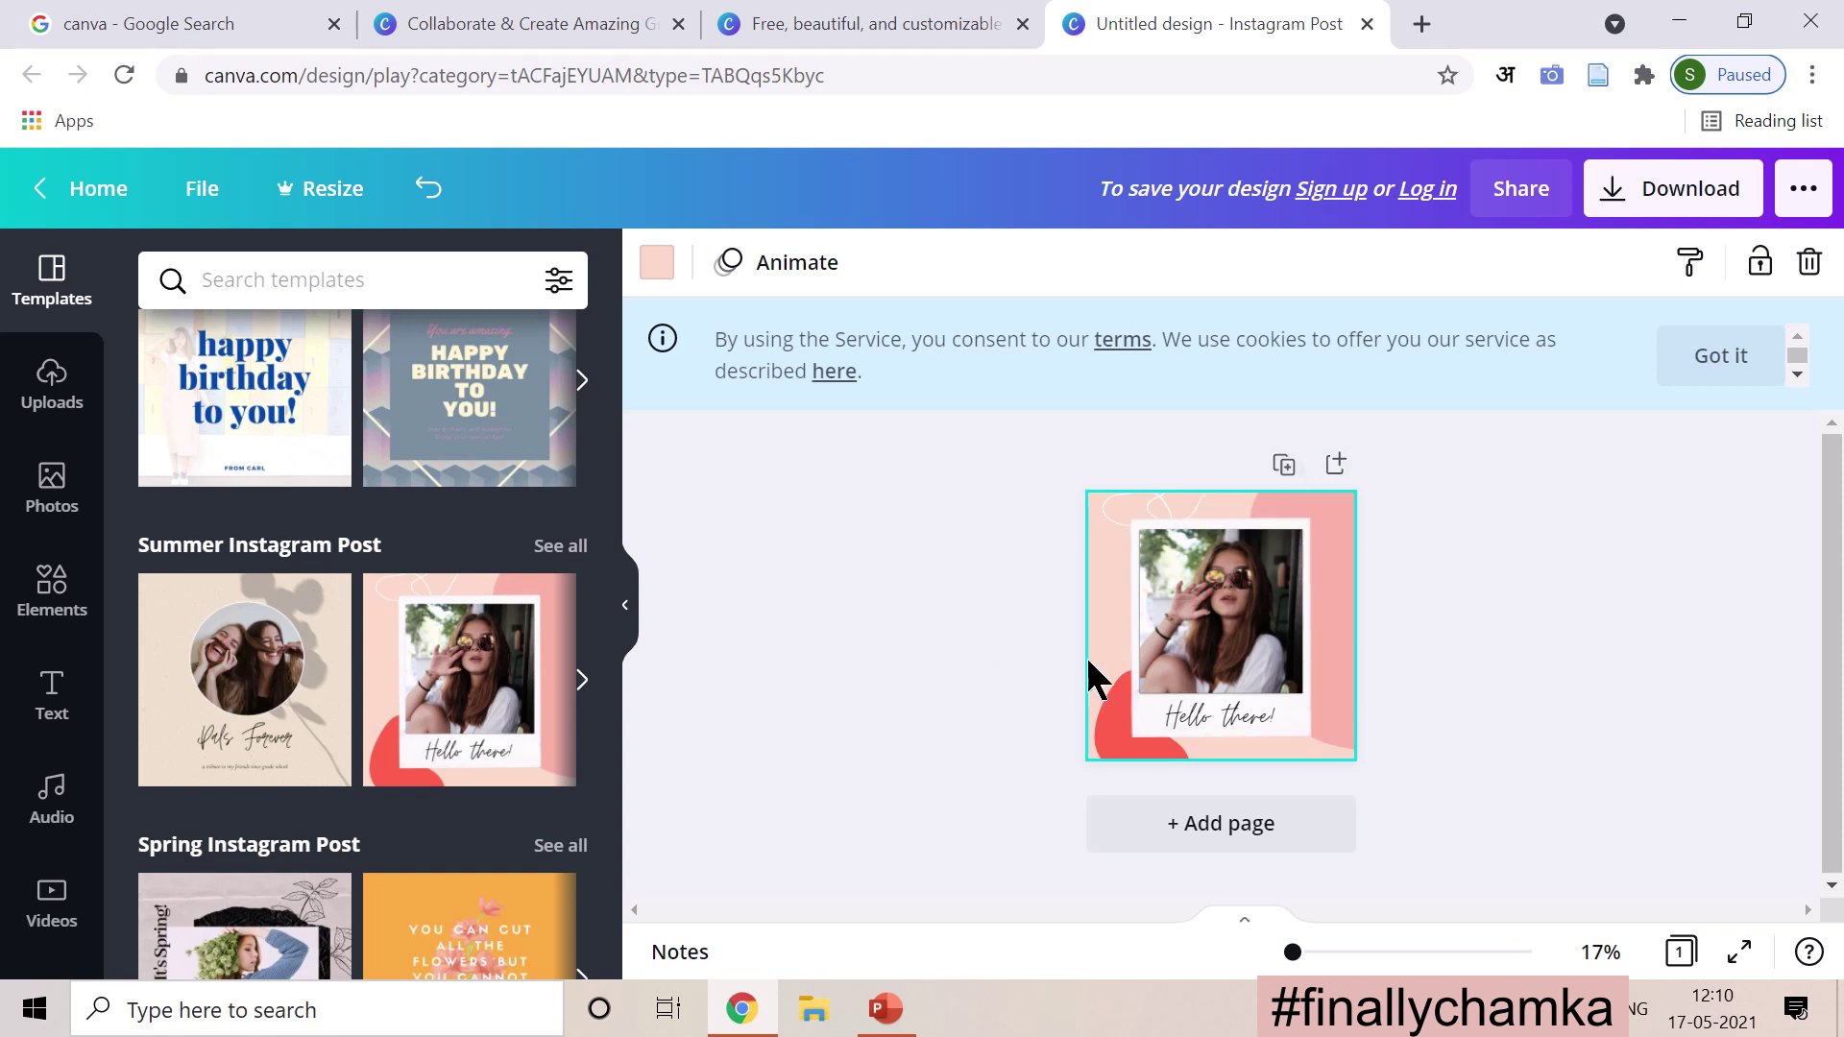
left_click(1186, 658)
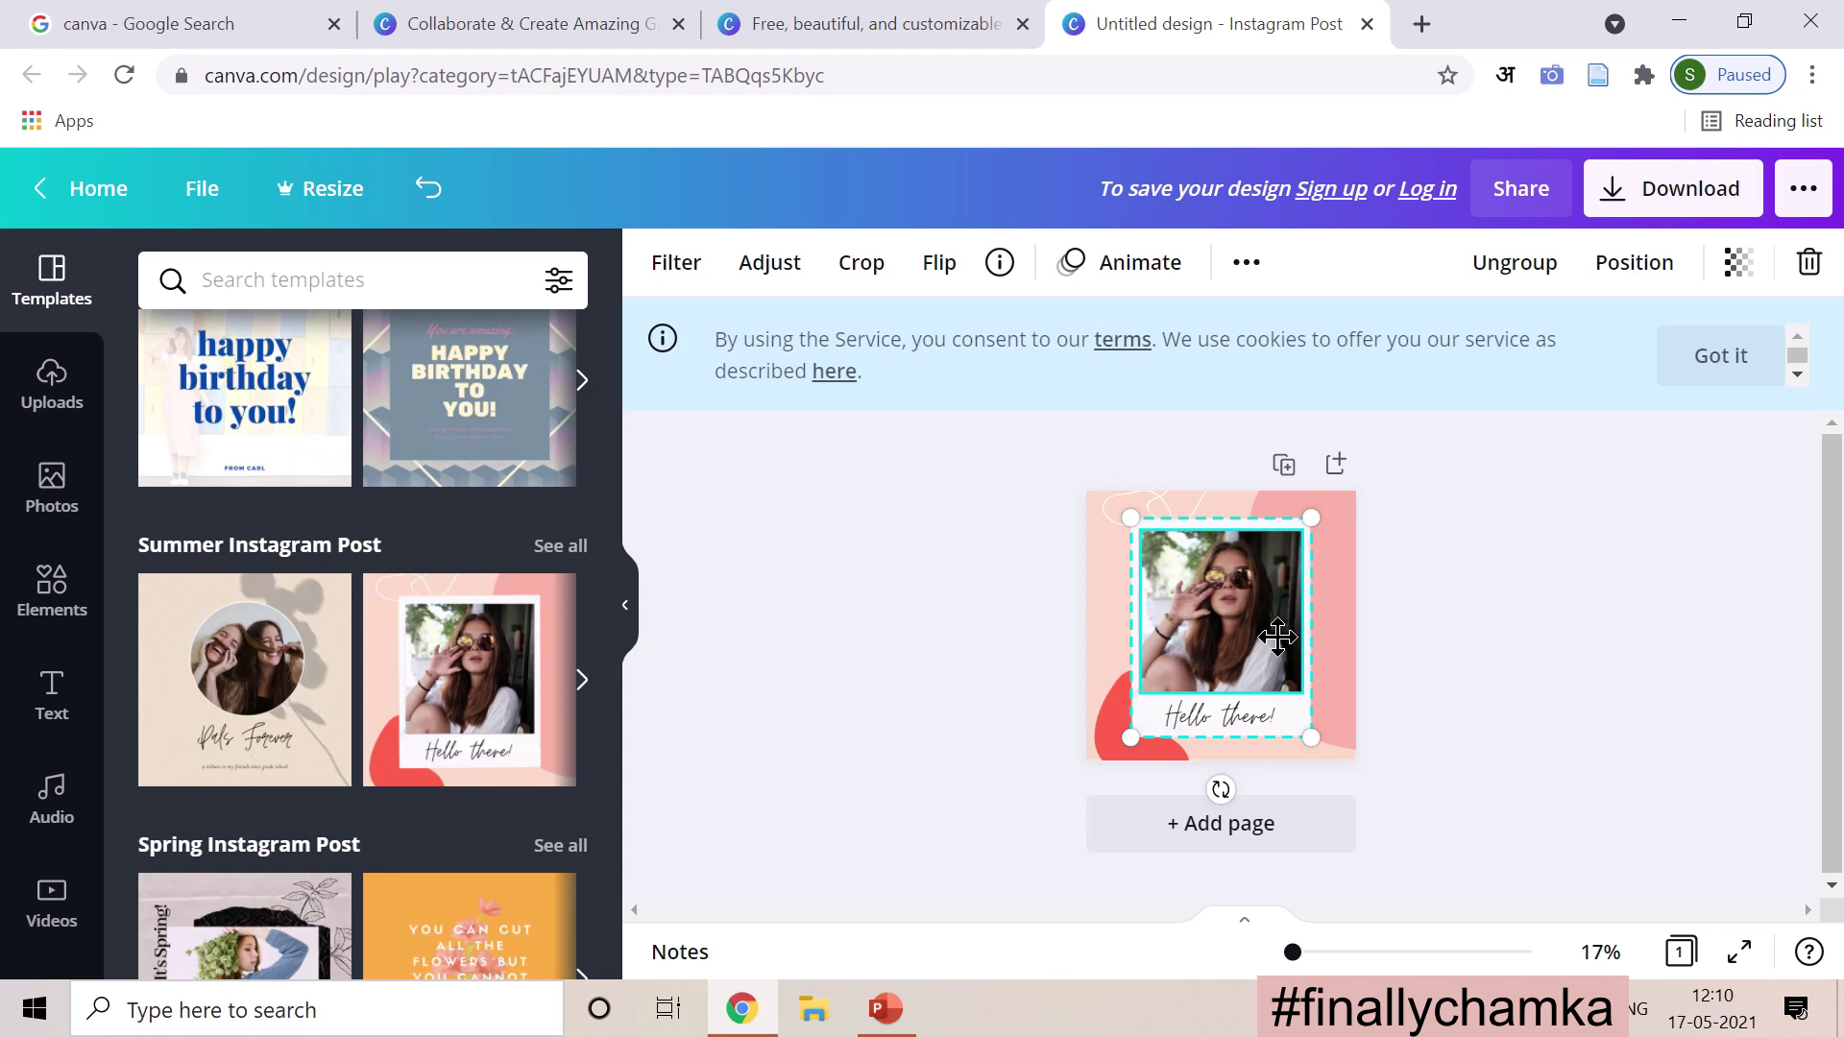
Step: Ungroup the framed photo and its caption, and remove the woman's photo from the polaroid frame
left_click_drag(1277, 636, 1188, 653)
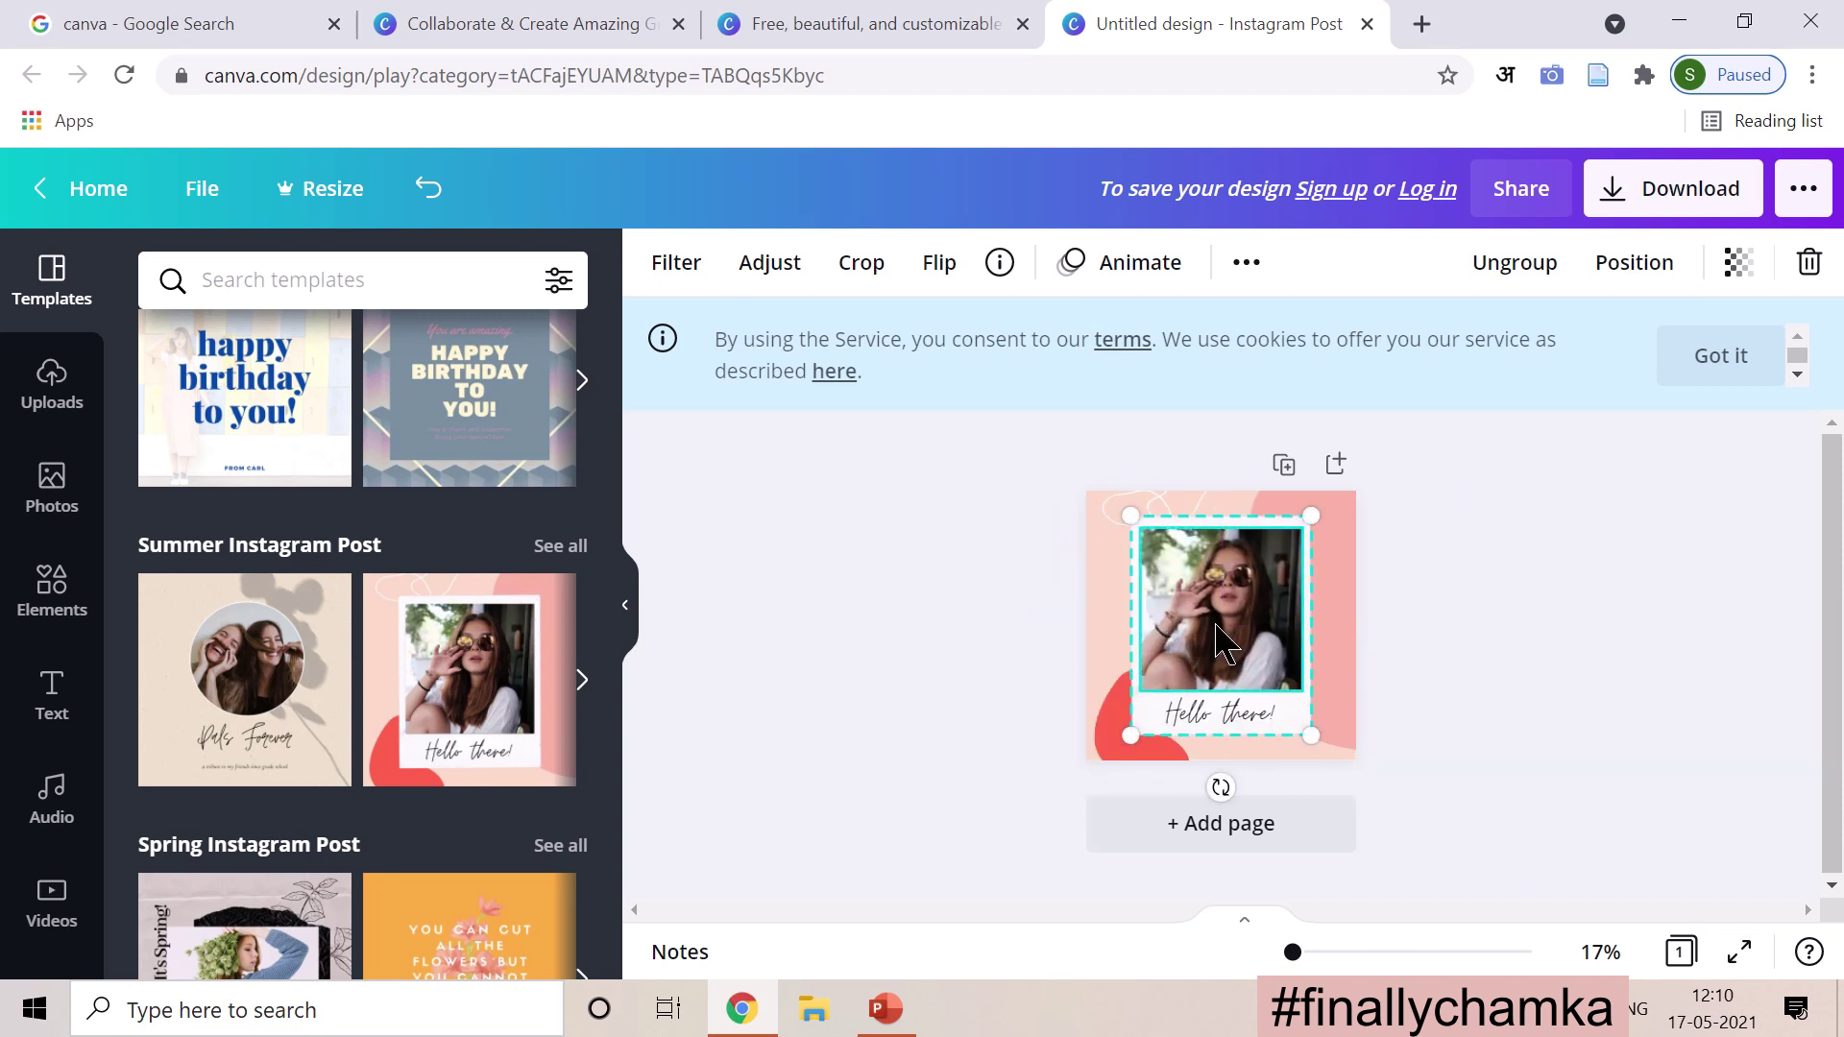
right_click(1217, 640)
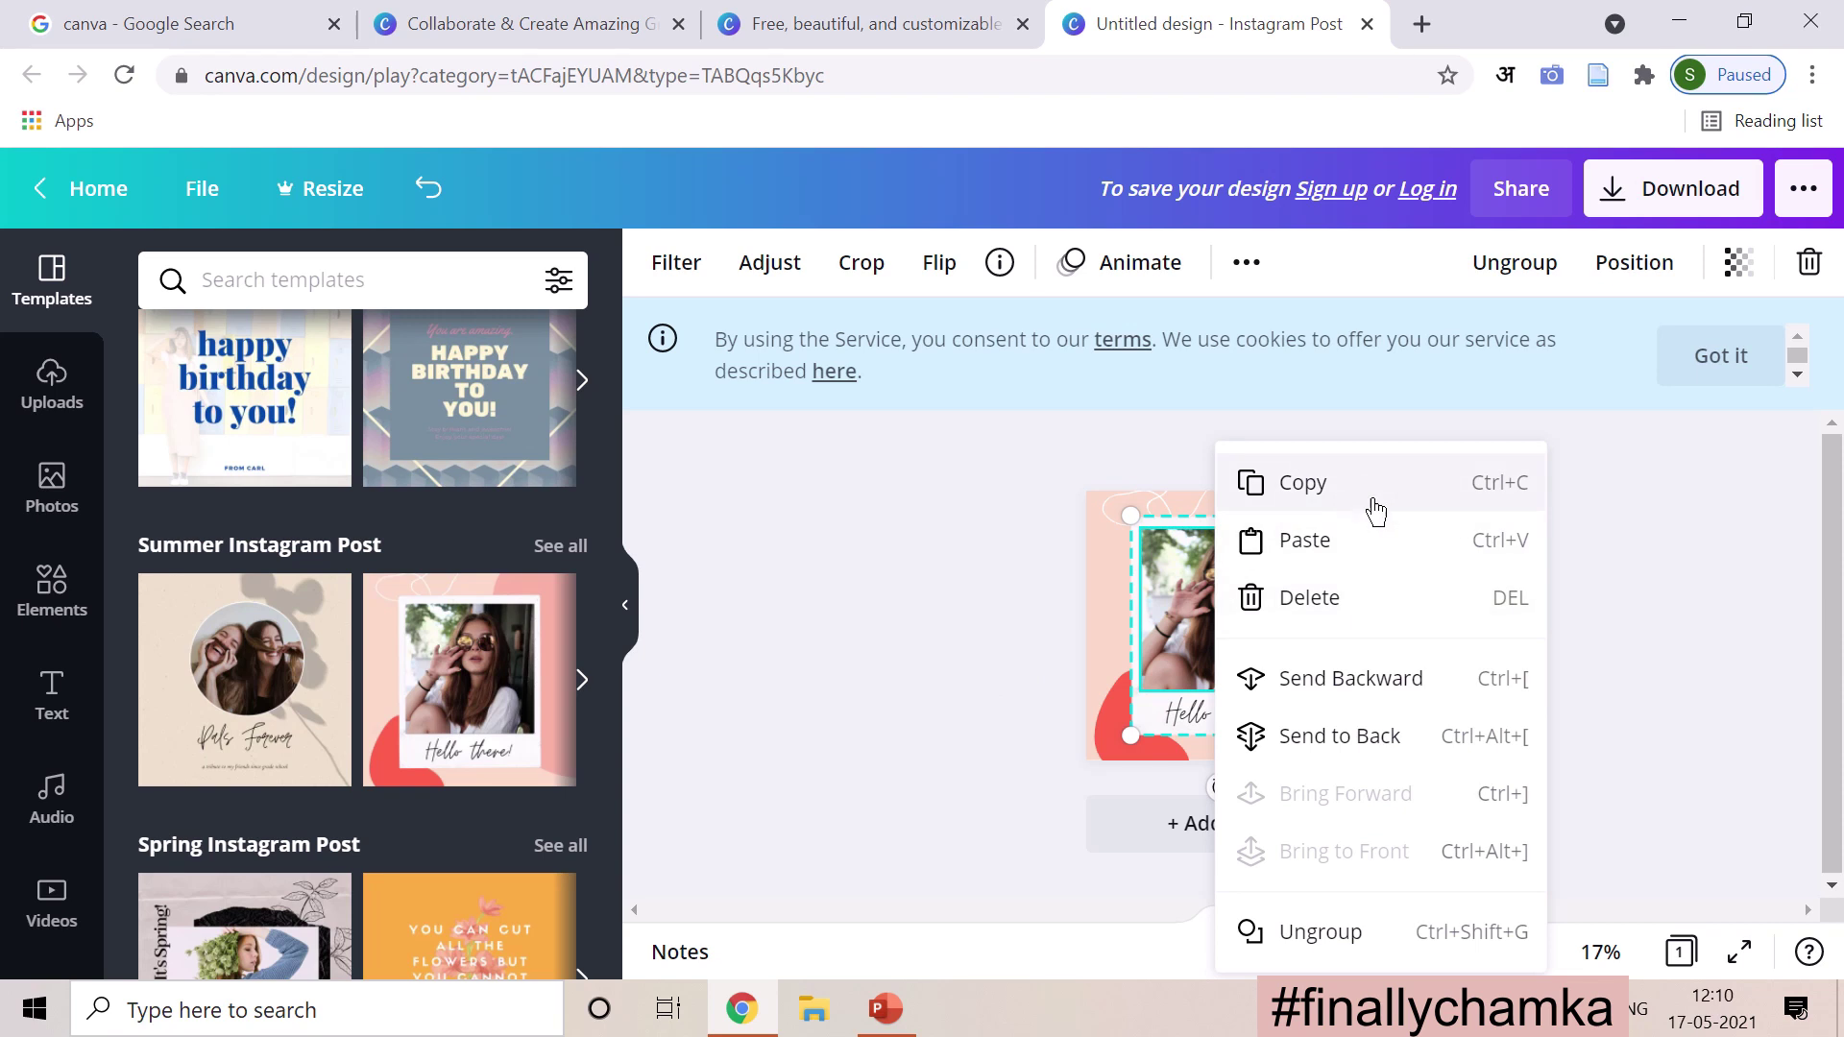
left_click(1380, 939)
left_click(1513, 634)
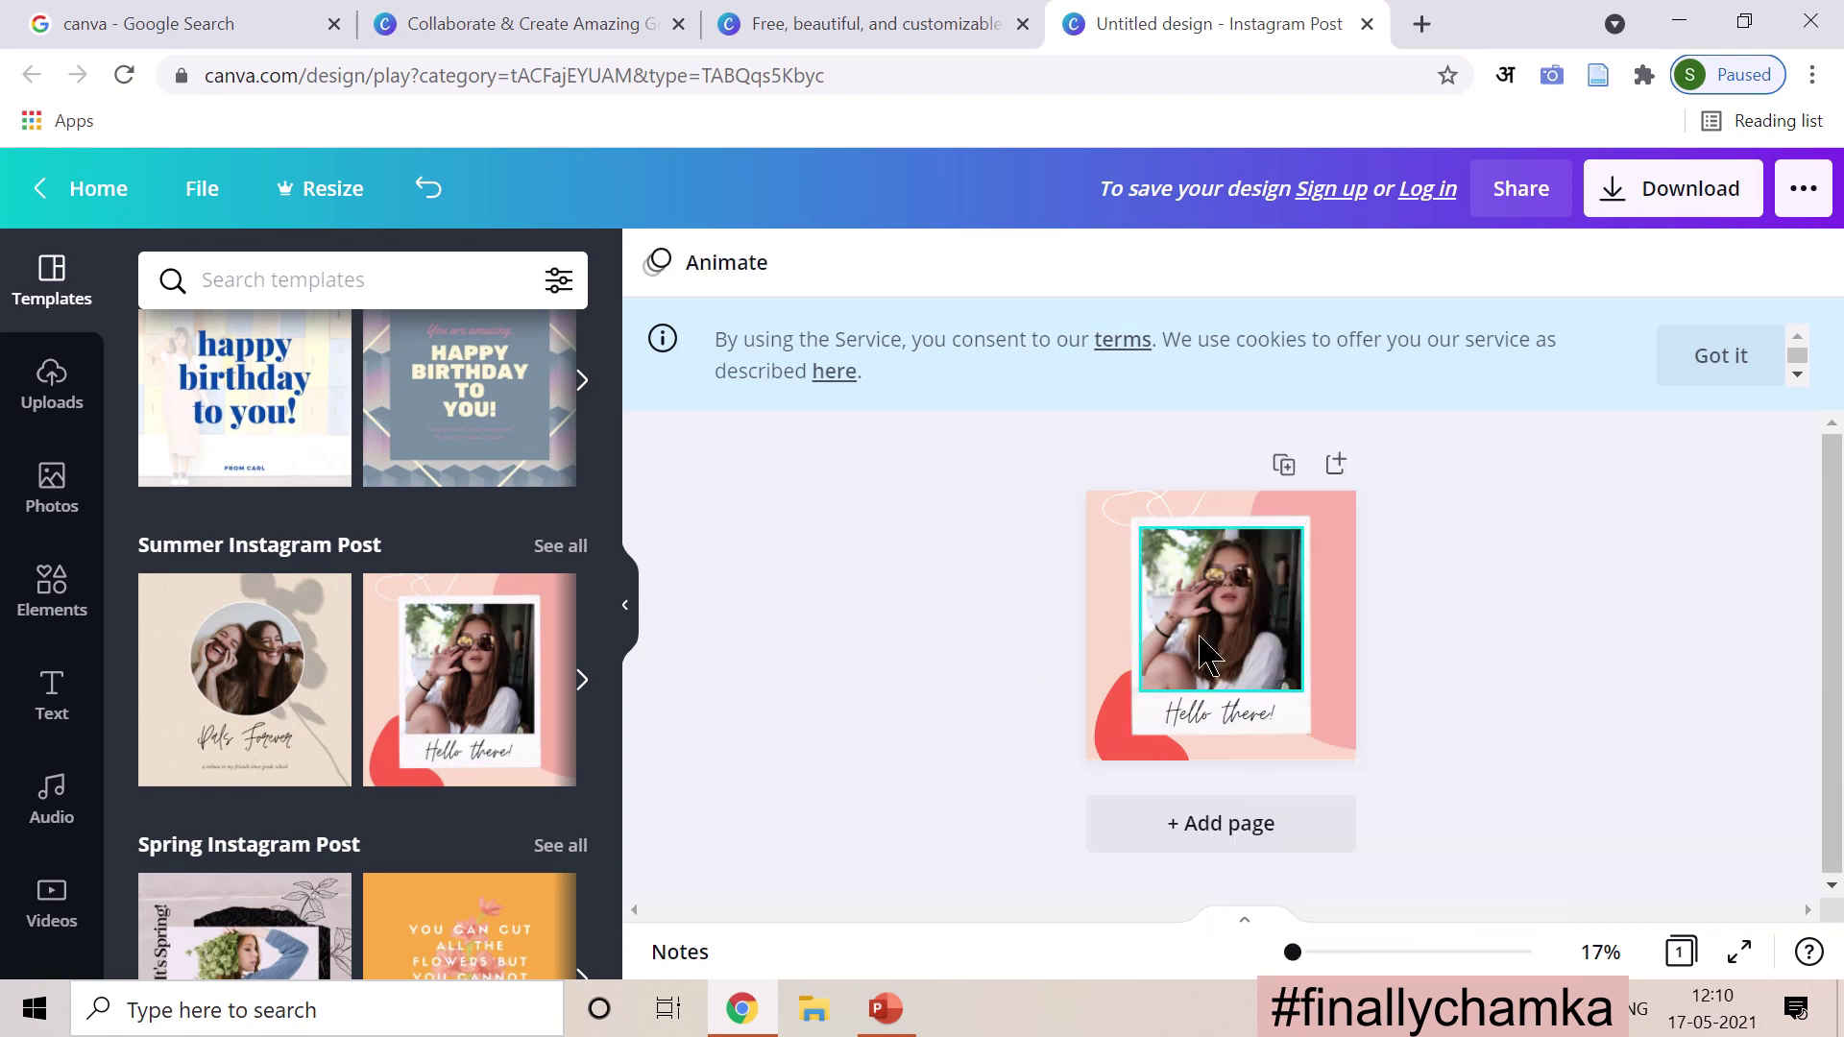
left_click_drag(1201, 639, 1458, 649)
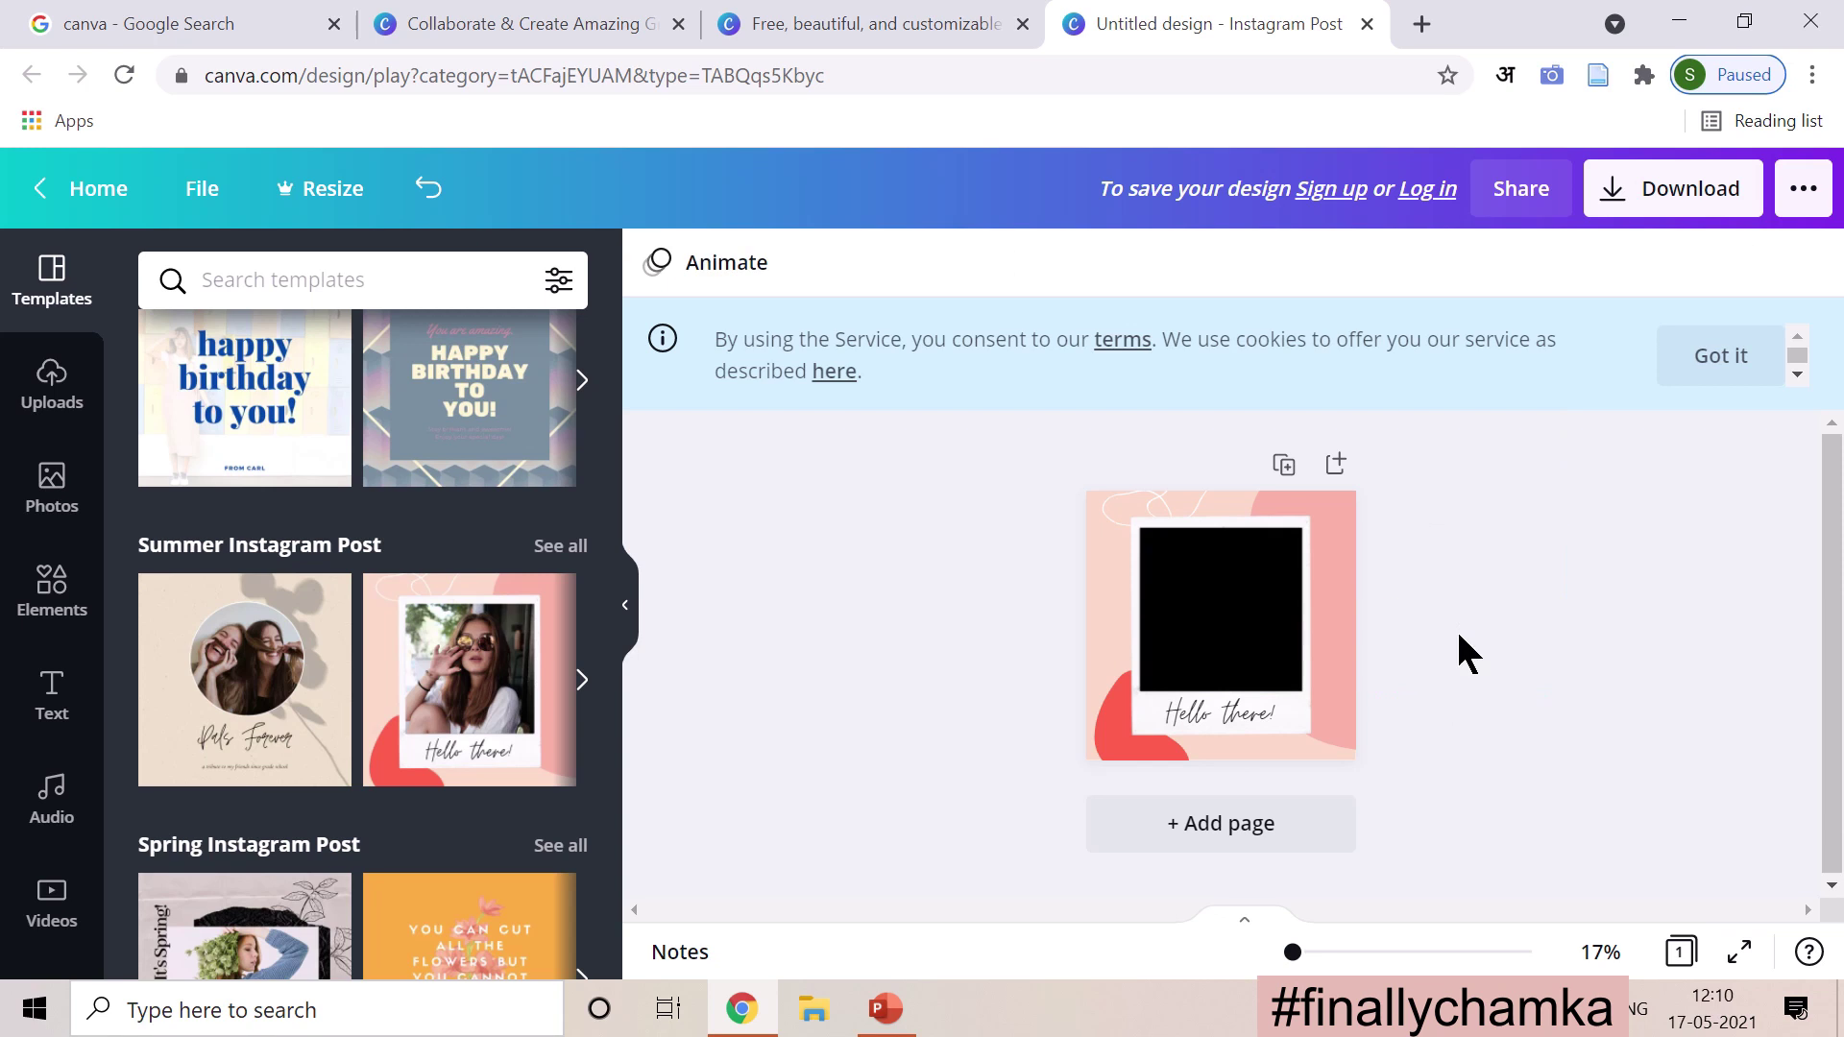
Step: Move the "Hello there!" text slightly left and shift the large pink shape left behind the frame
left_click(1236, 728)
mouse_move(1235, 732)
left_mouse_down()
mouse_move(1034, 700)
mouse_move(1223, 713)
left_mouse_up()
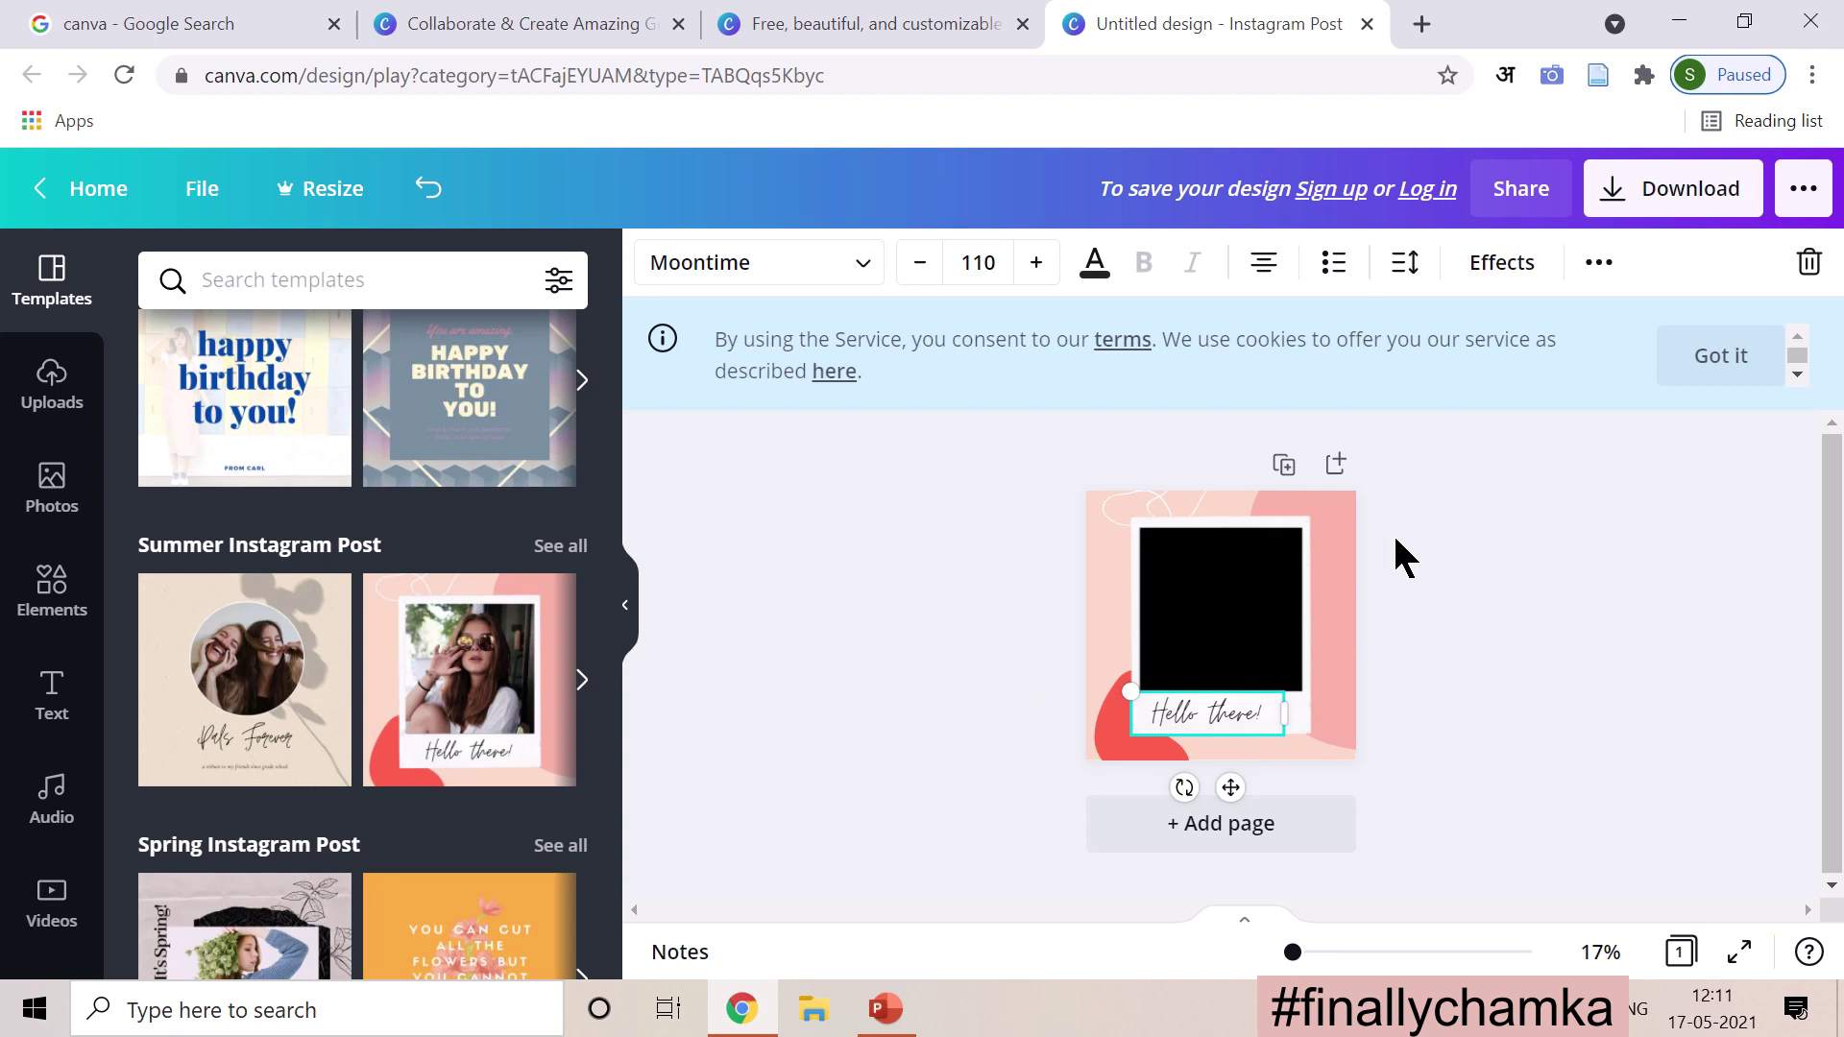
left_click(1329, 547)
left_click_drag(1329, 547, 1194, 552)
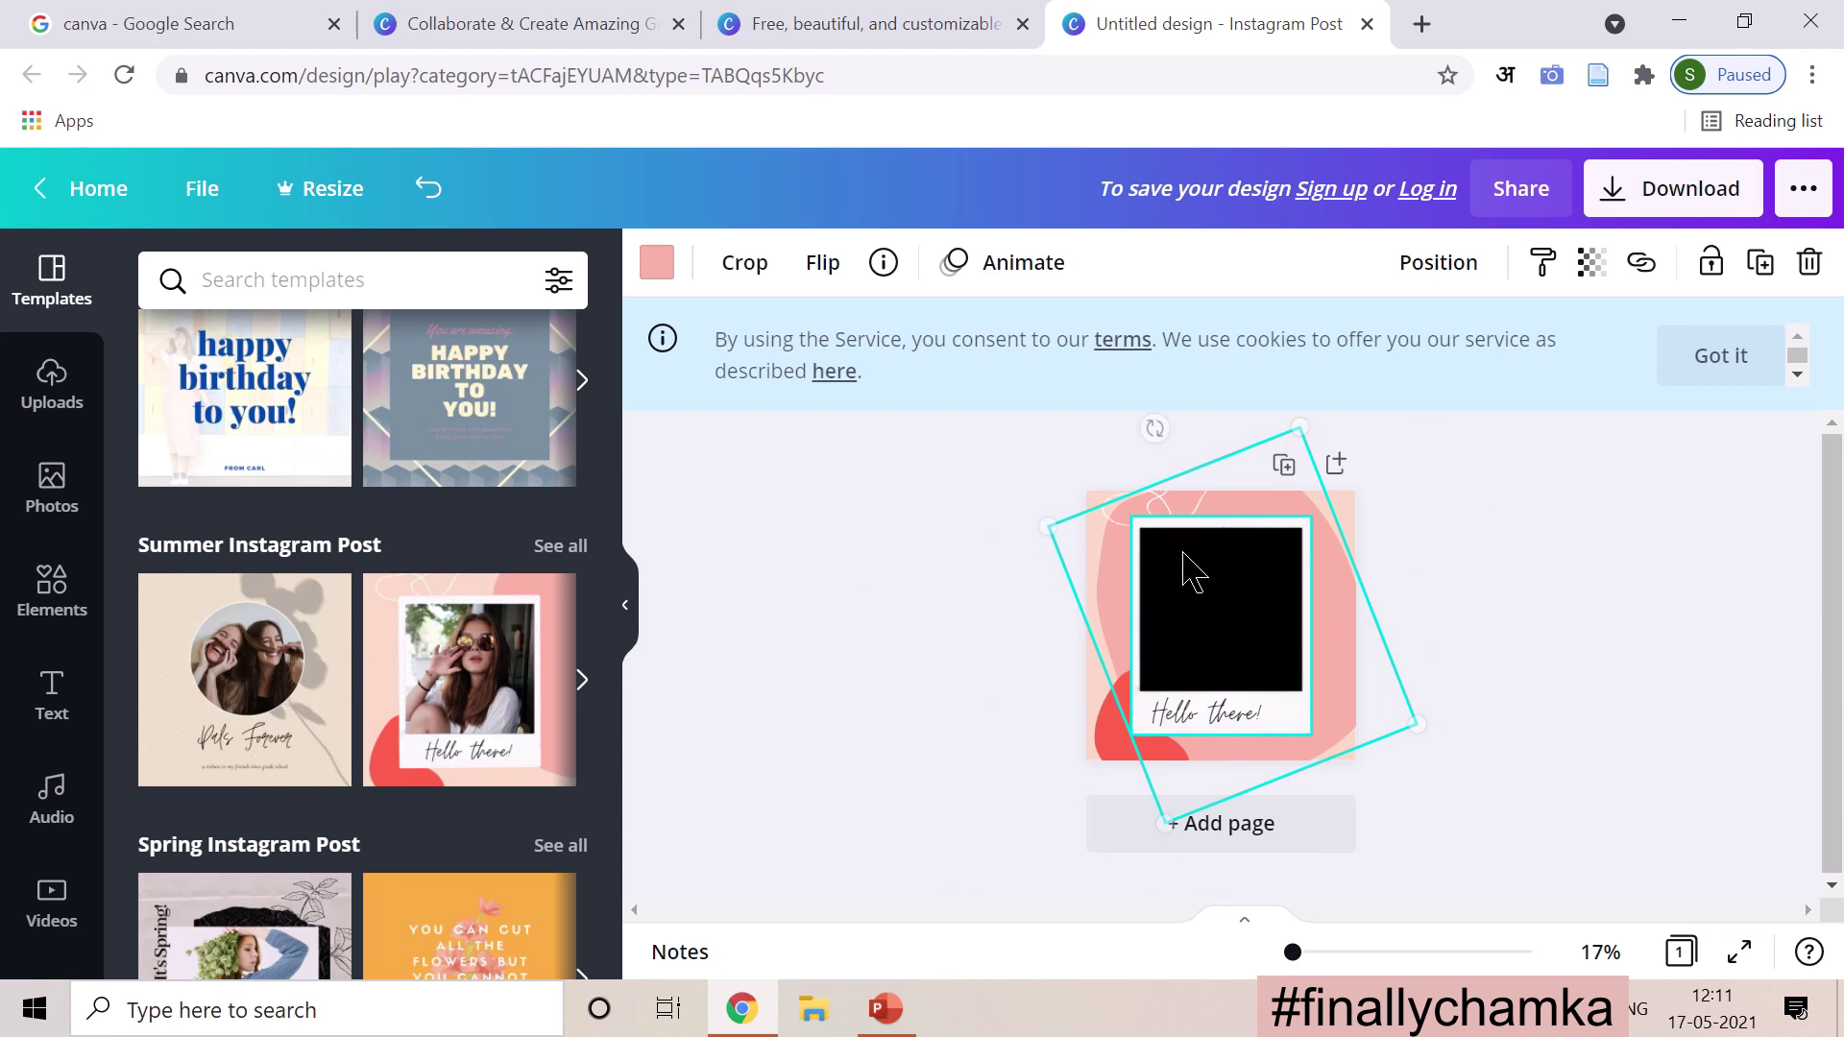
Step: Shift the red shape in the page's lower-left corner farther toward the left edge
left_click(1438, 954)
left_click_drag(1413, 962, 1308, 959)
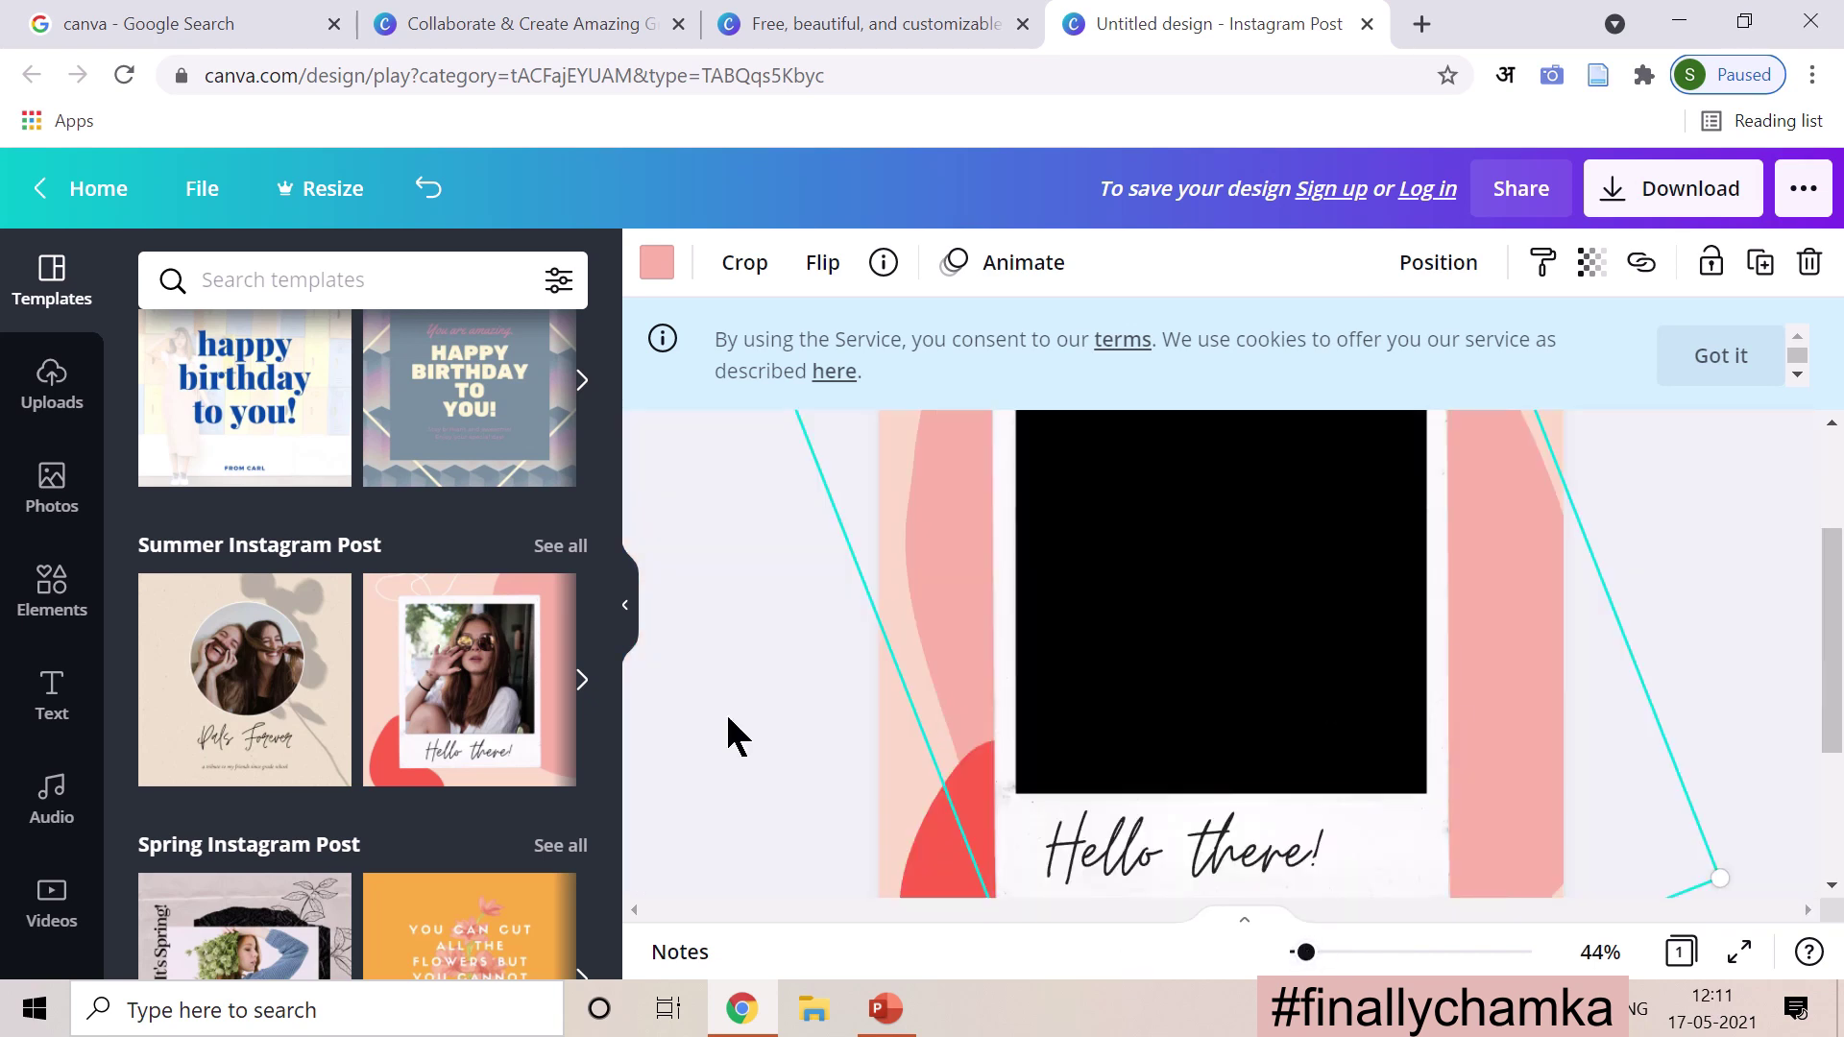
scroll(678, 694, "up", 3)
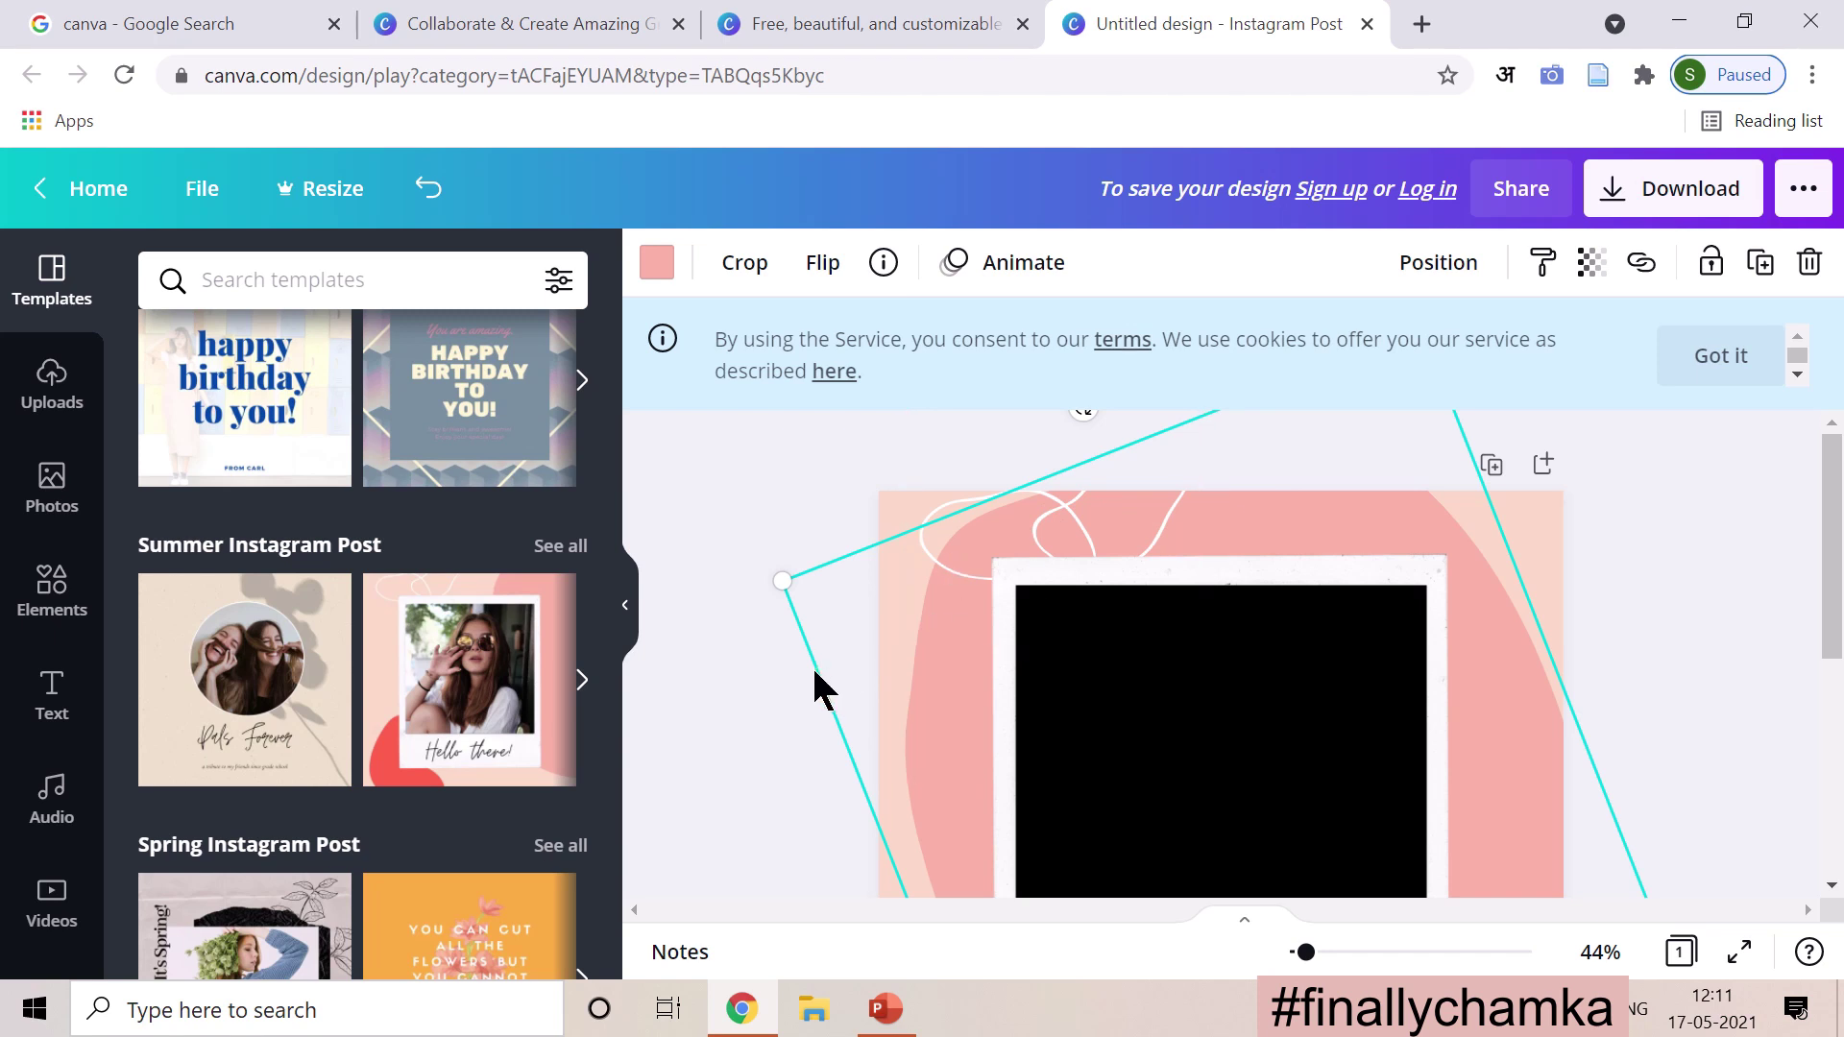
left_click(899, 527)
scroll(912, 662, "down", 4)
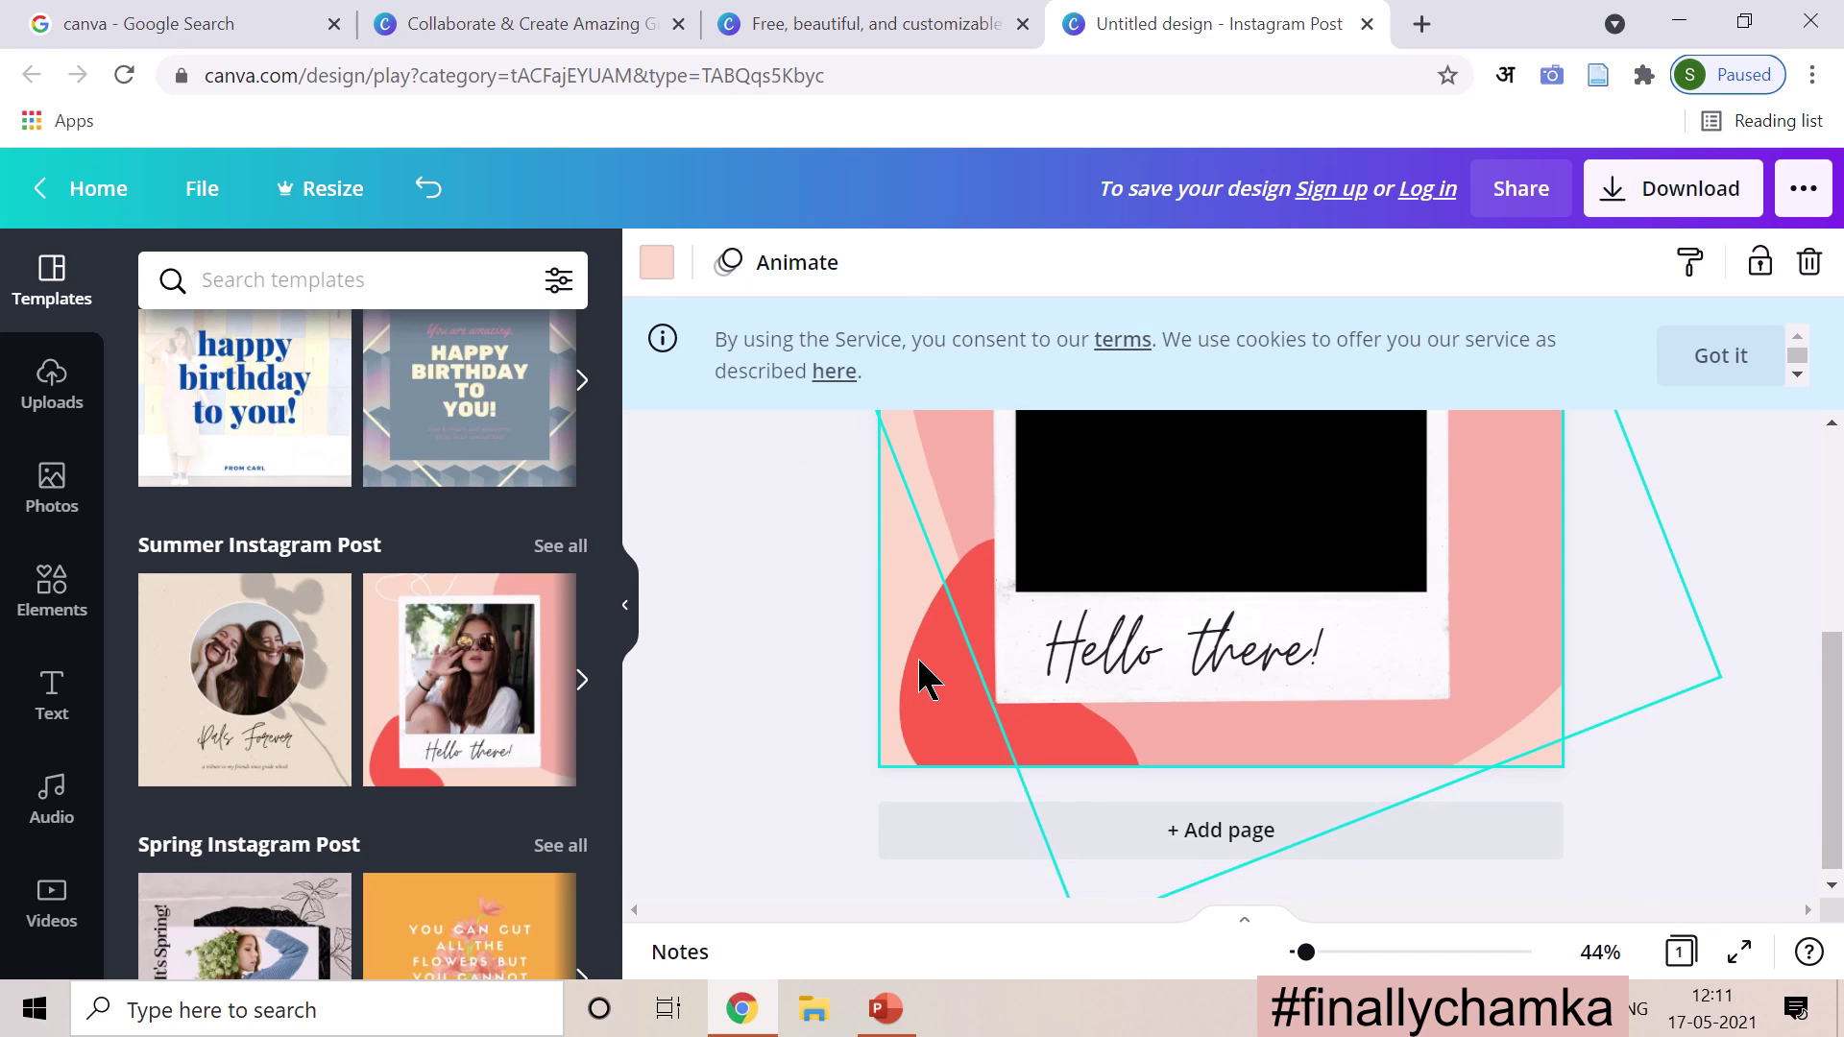
left_click_drag(928, 672, 844, 666)
scroll(843, 667, "up", 4)
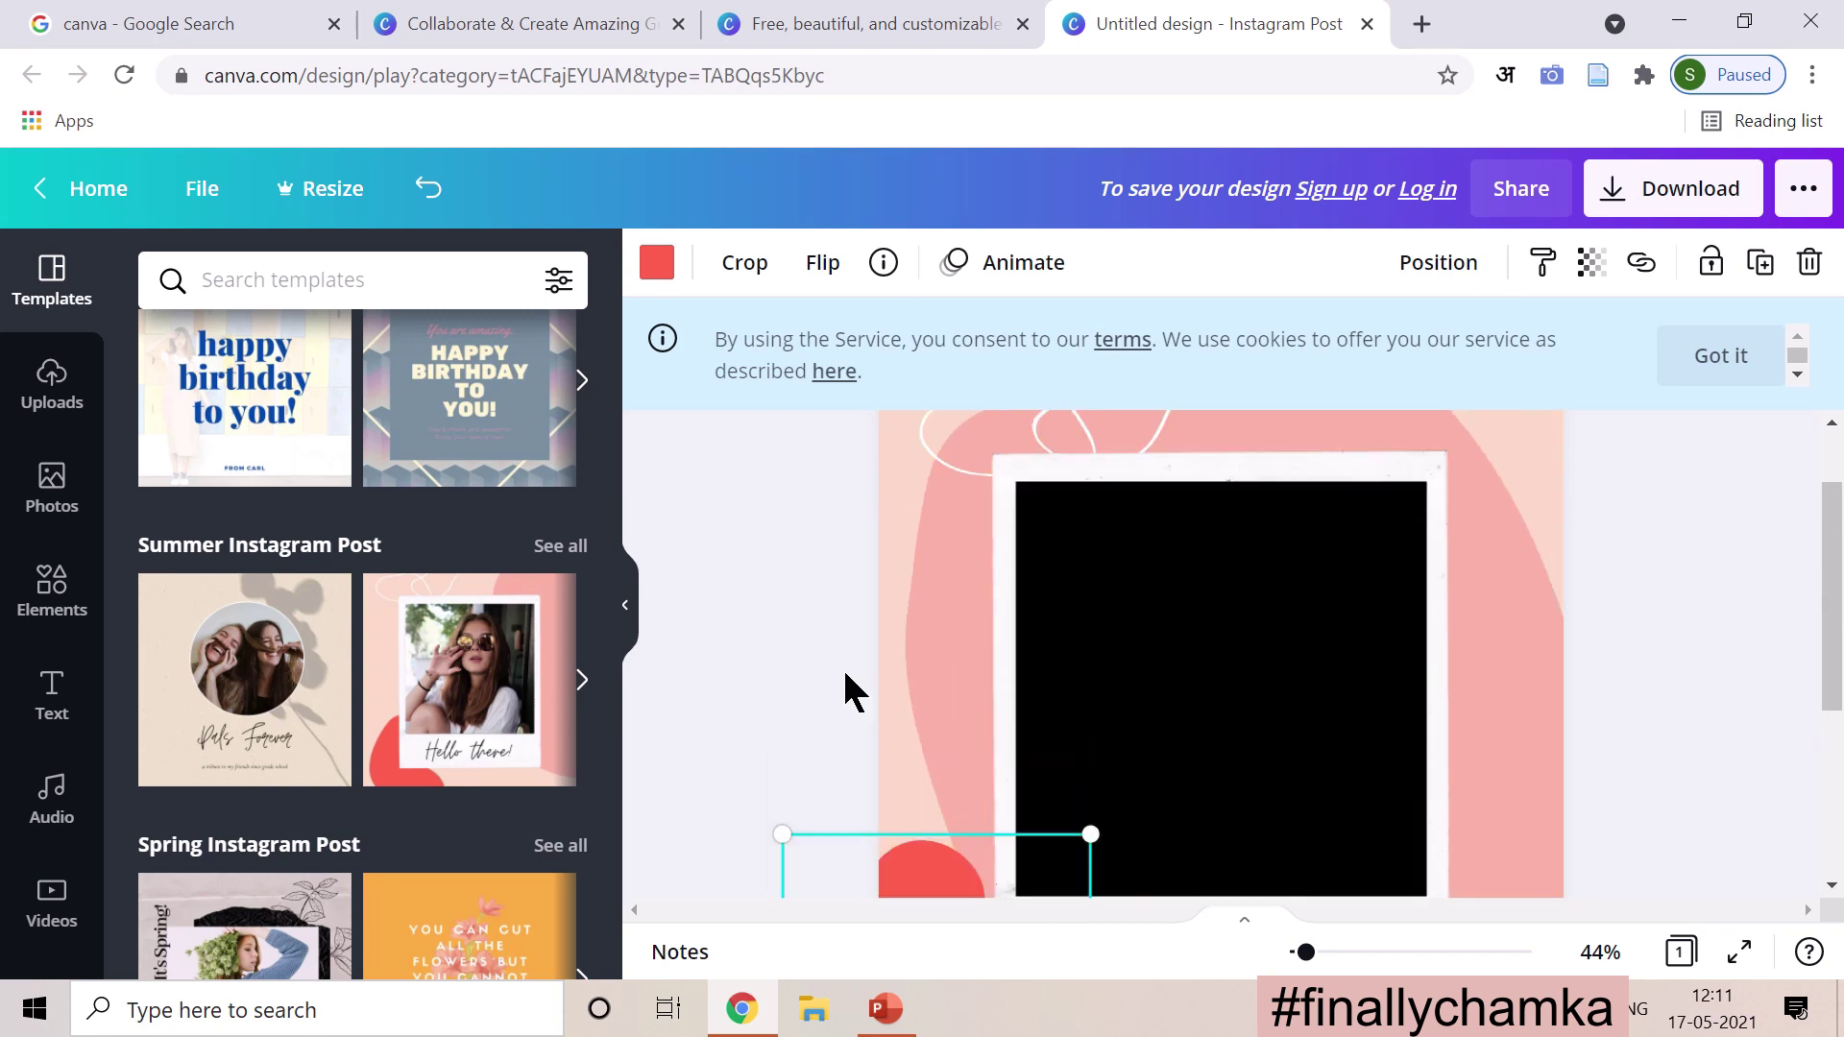
Step: Nudge the empty polaroid frame up and to the left, and tilt it clockwise
mouse_move(1255, 647)
left_mouse_down()
mouse_move(1108, 585)
mouse_move(1343, 630)
mouse_move(1230, 634)
left_mouse_up()
scroll(1231, 634, "down", 3)
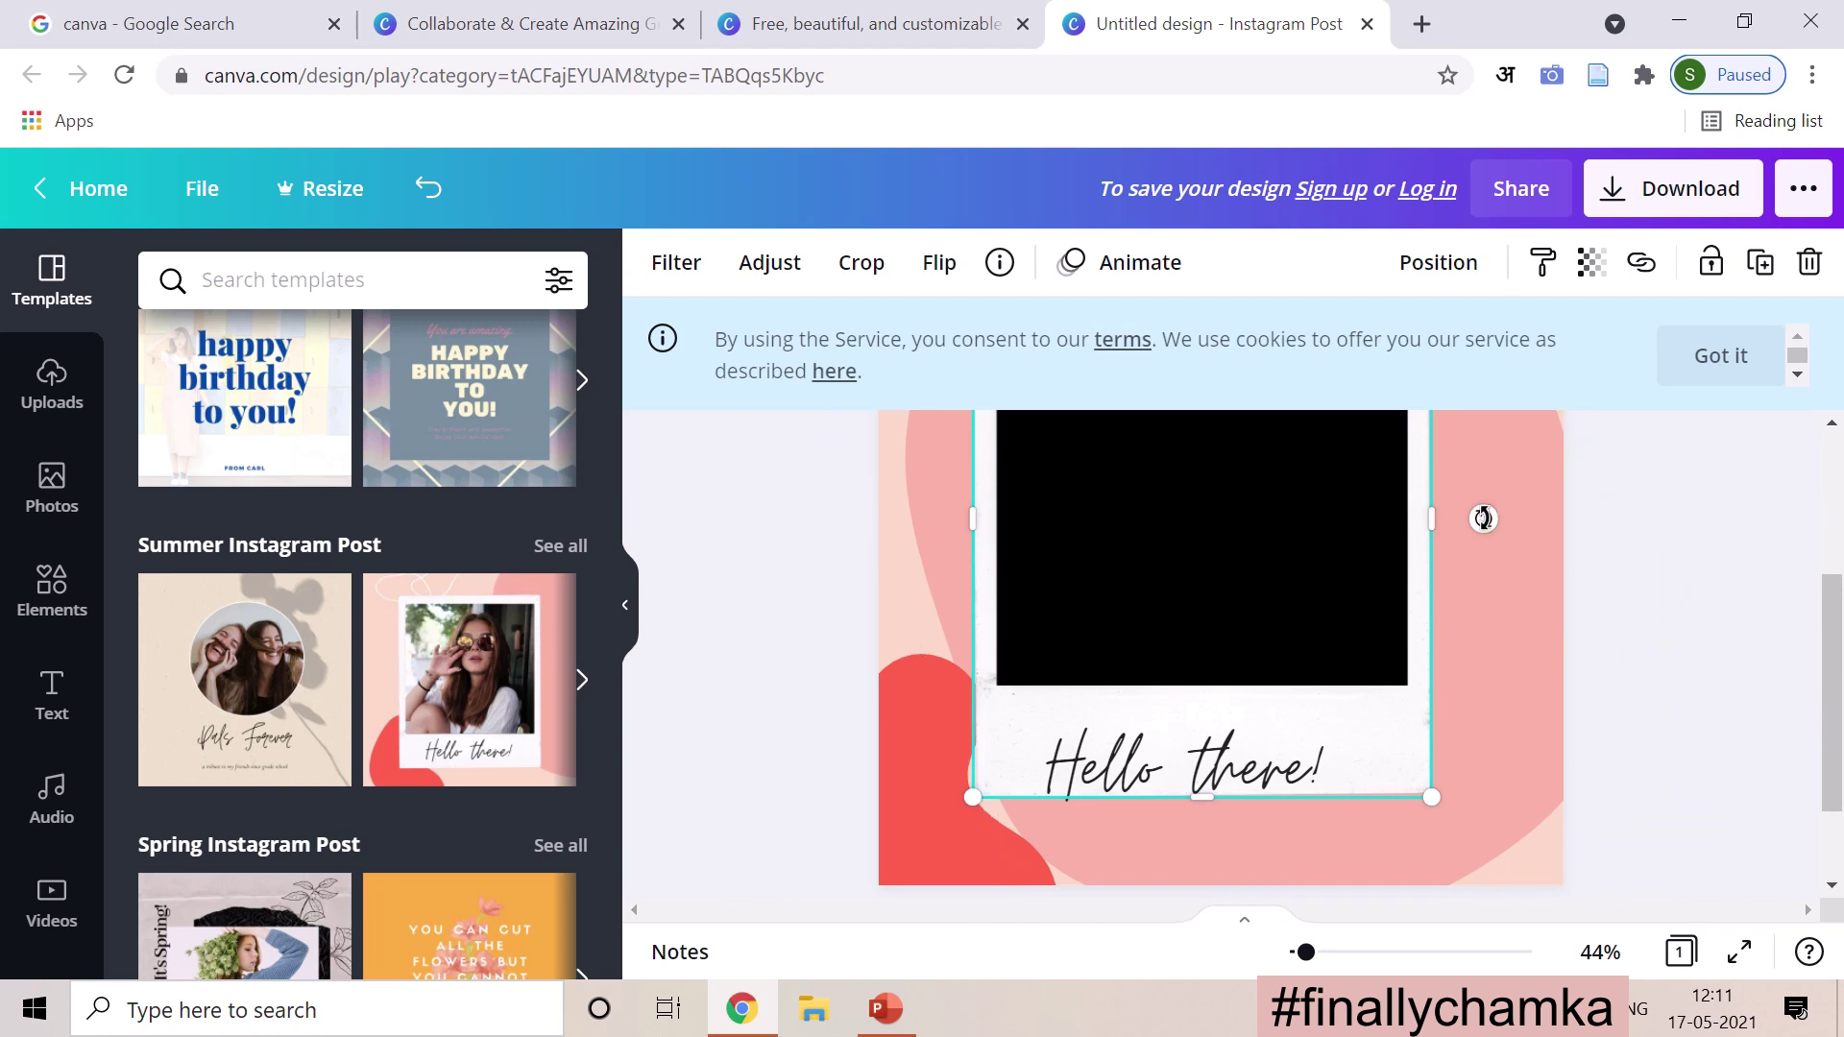
left_click_drag(1462, 582, 1332, 698)
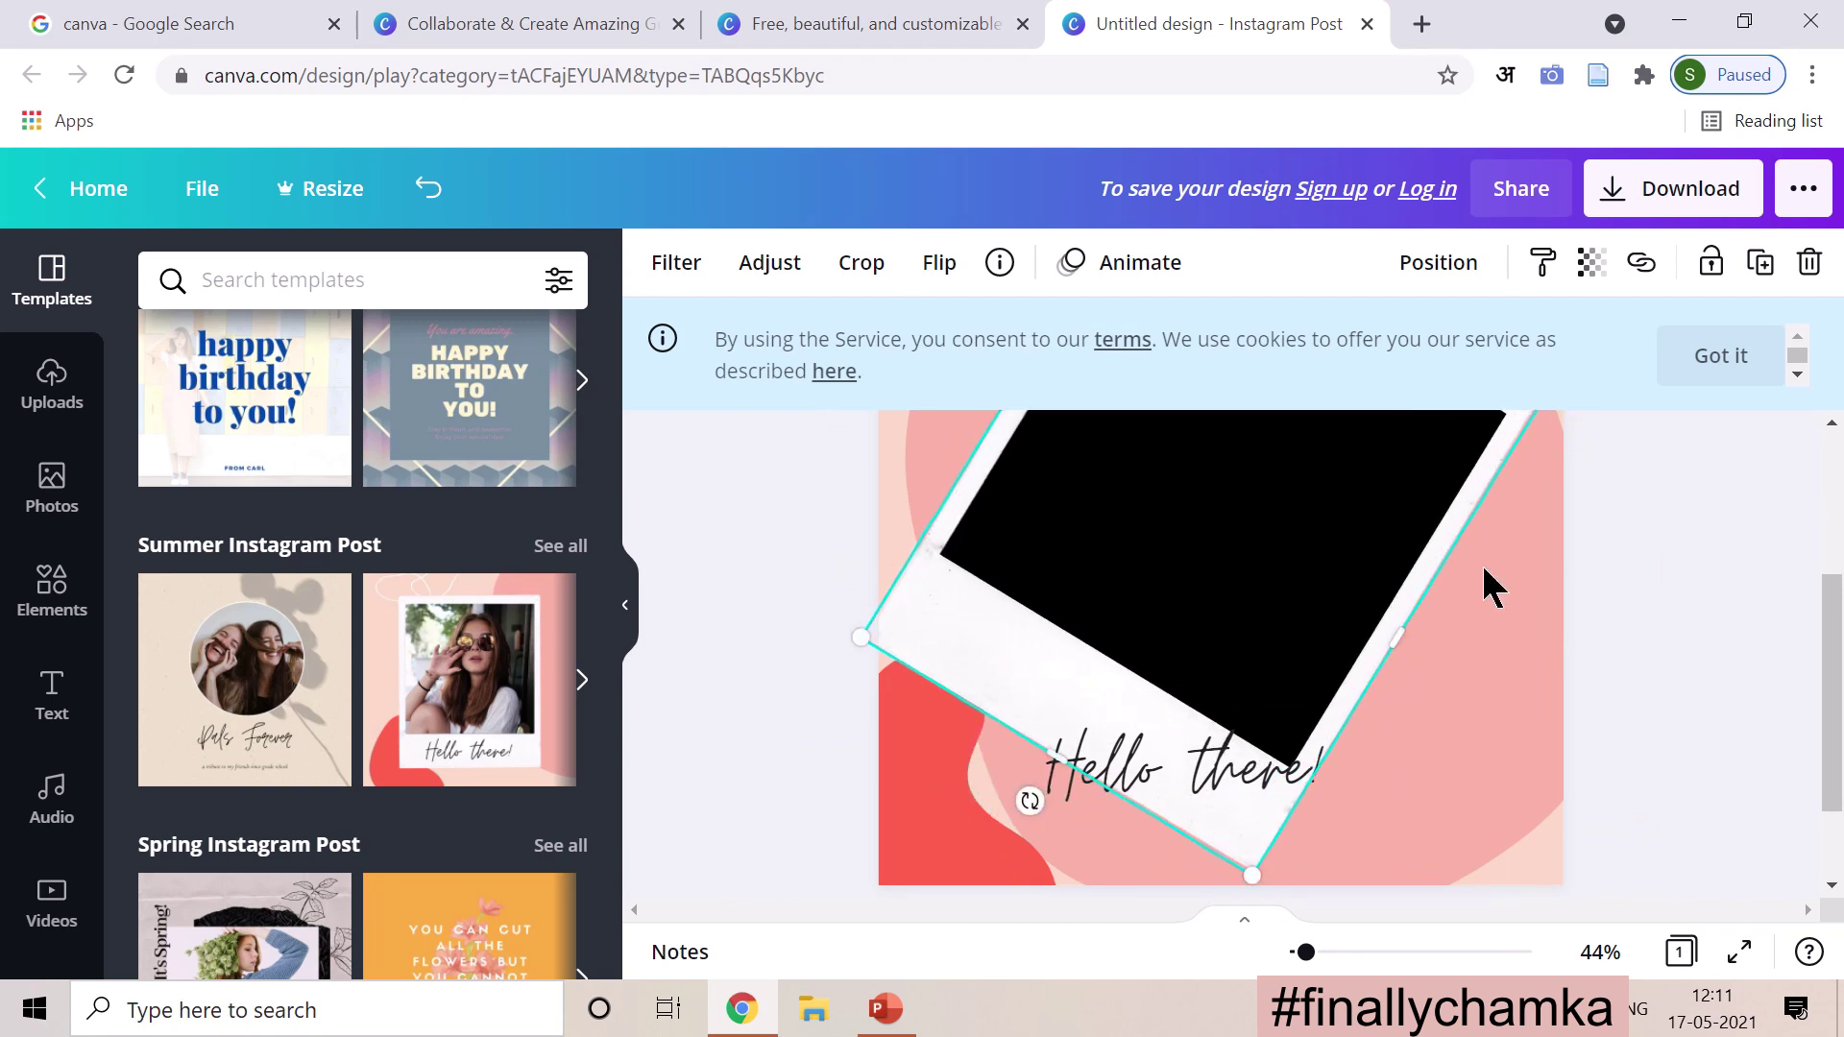
Step: Duplicate the page with the tilted polaroid frame and review both pages
scroll(1288, 728, "up", 2)
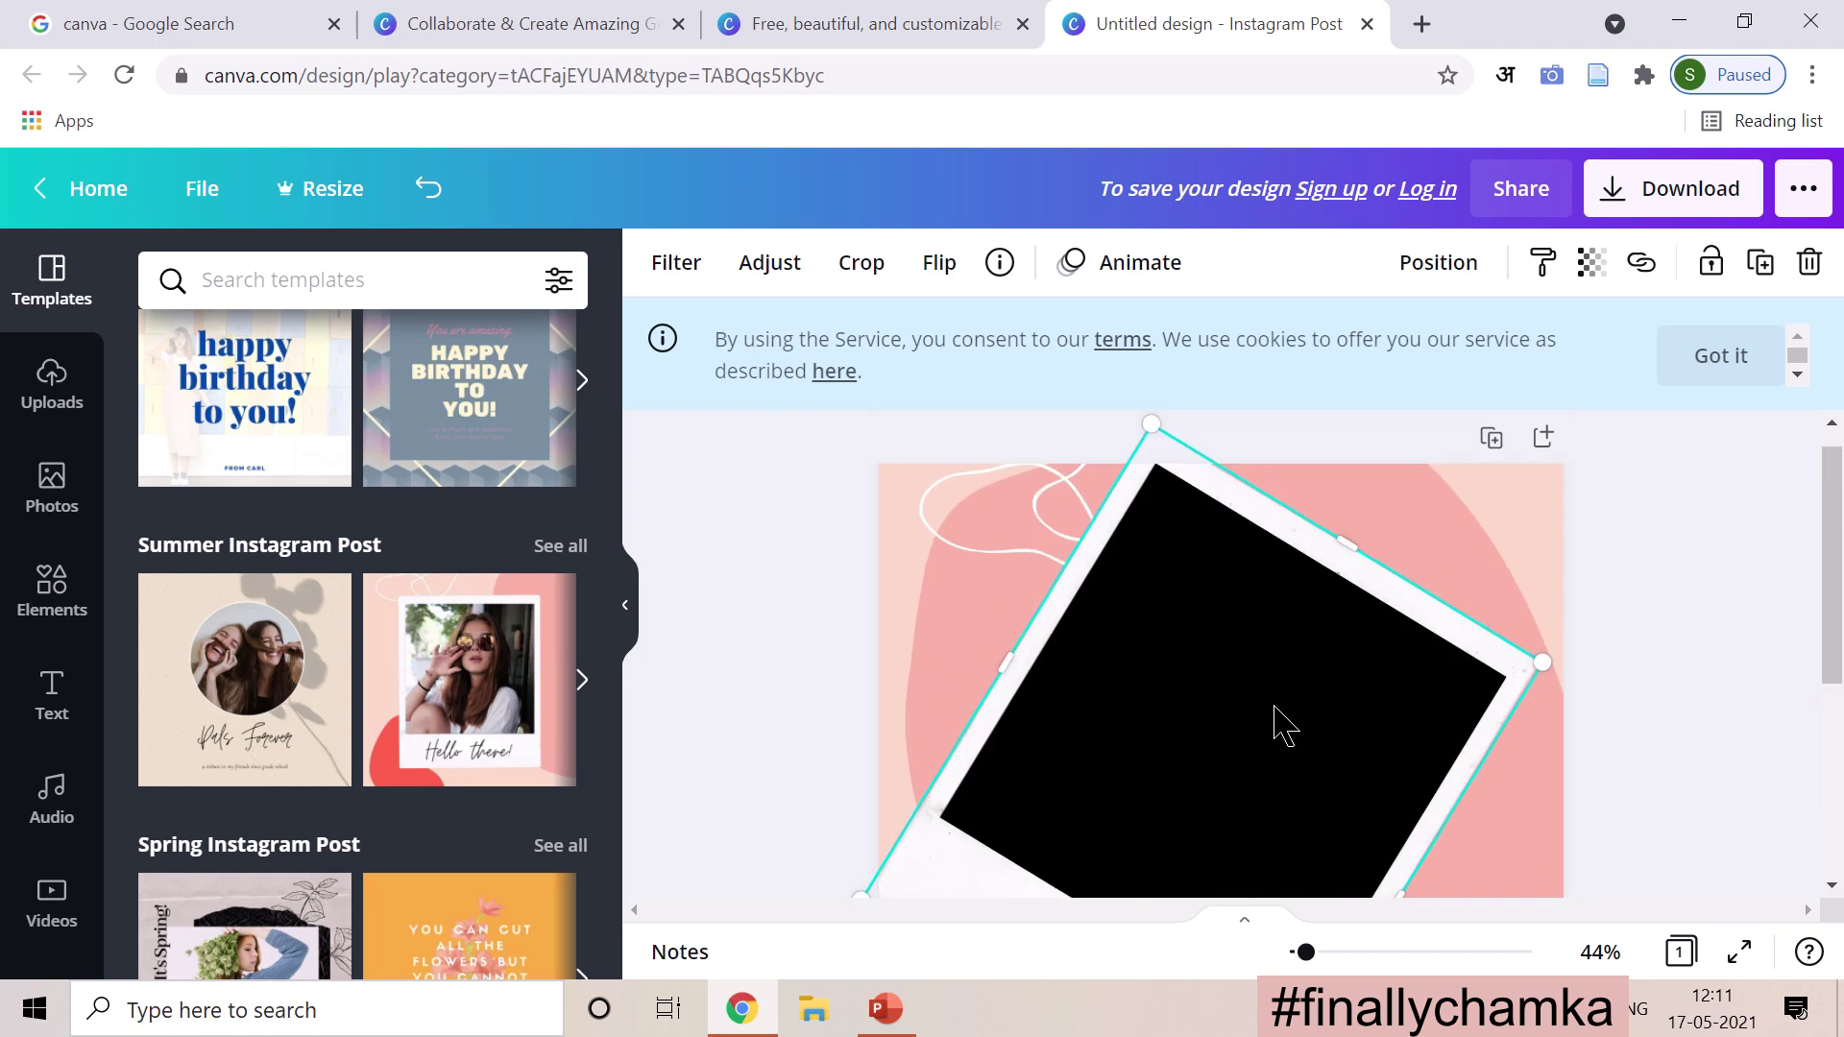
scroll(1276, 722, "down", 3)
scroll(1274, 711, "up", 1)
scroll(1273, 711, "up", 4)
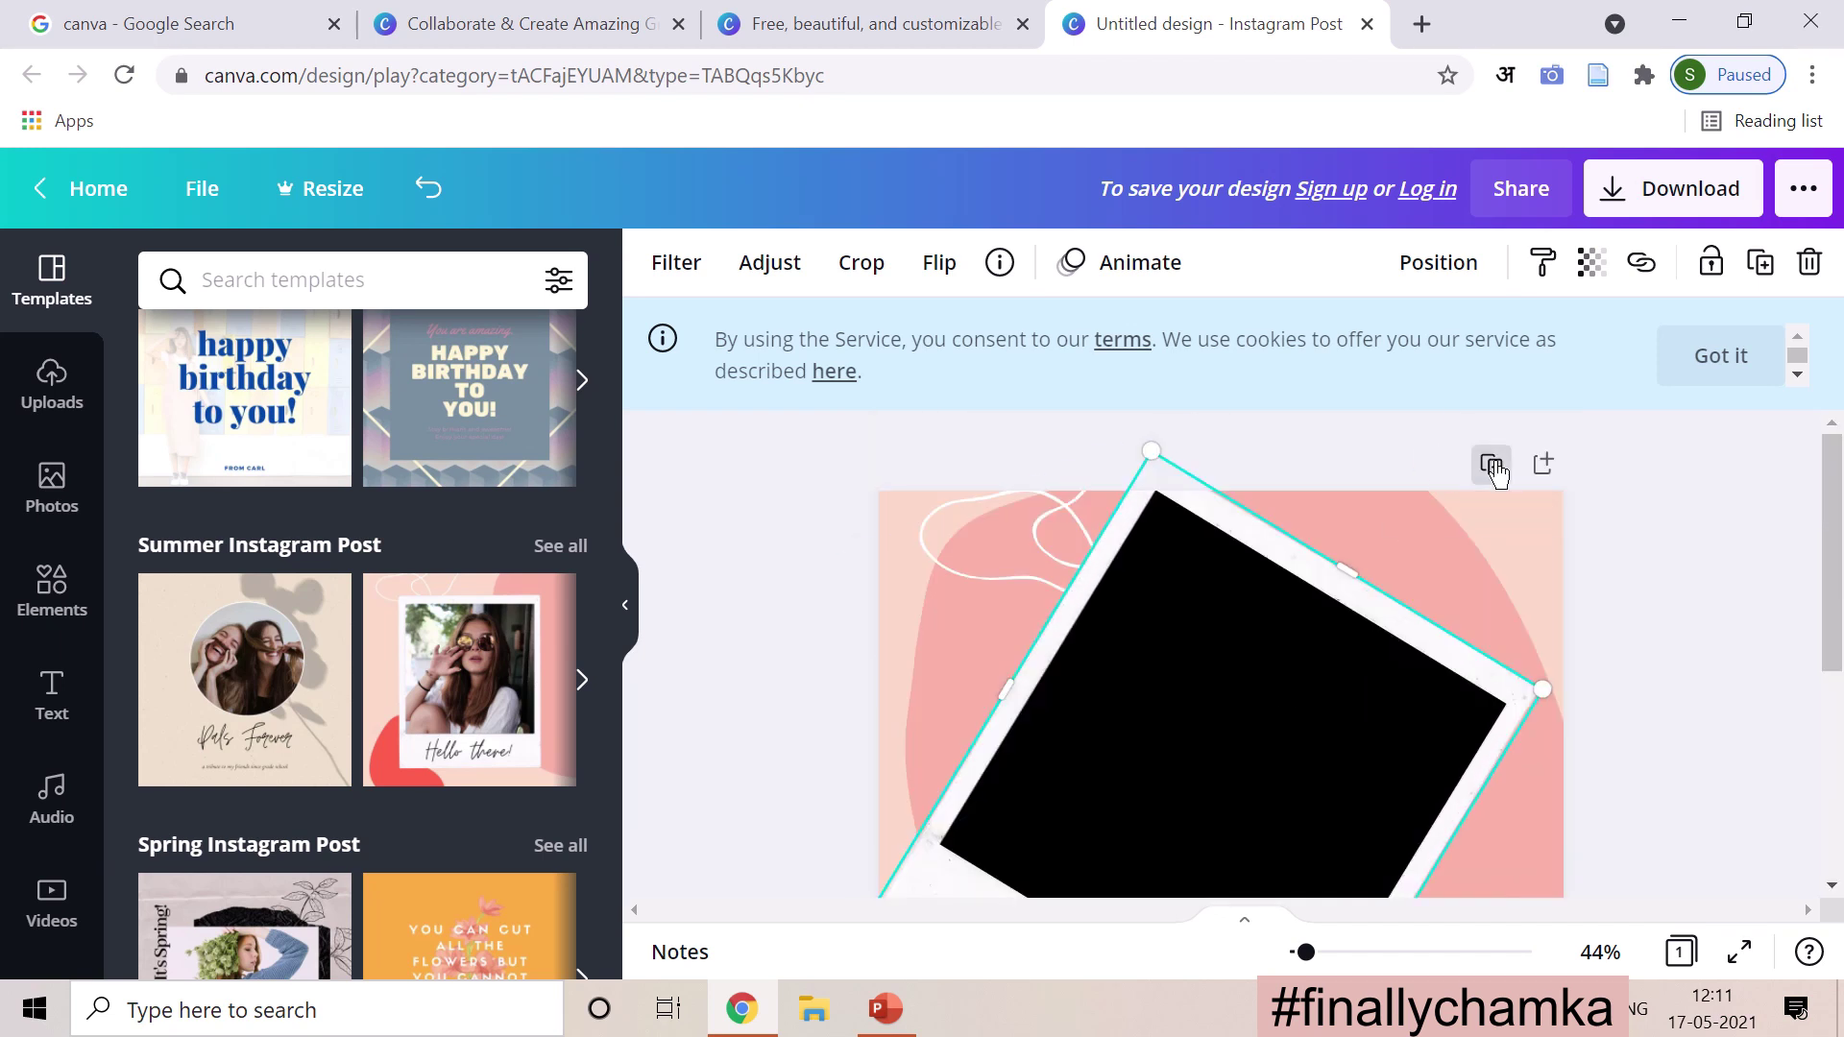
left_click(1491, 465)
scroll(1618, 657, "down", 5)
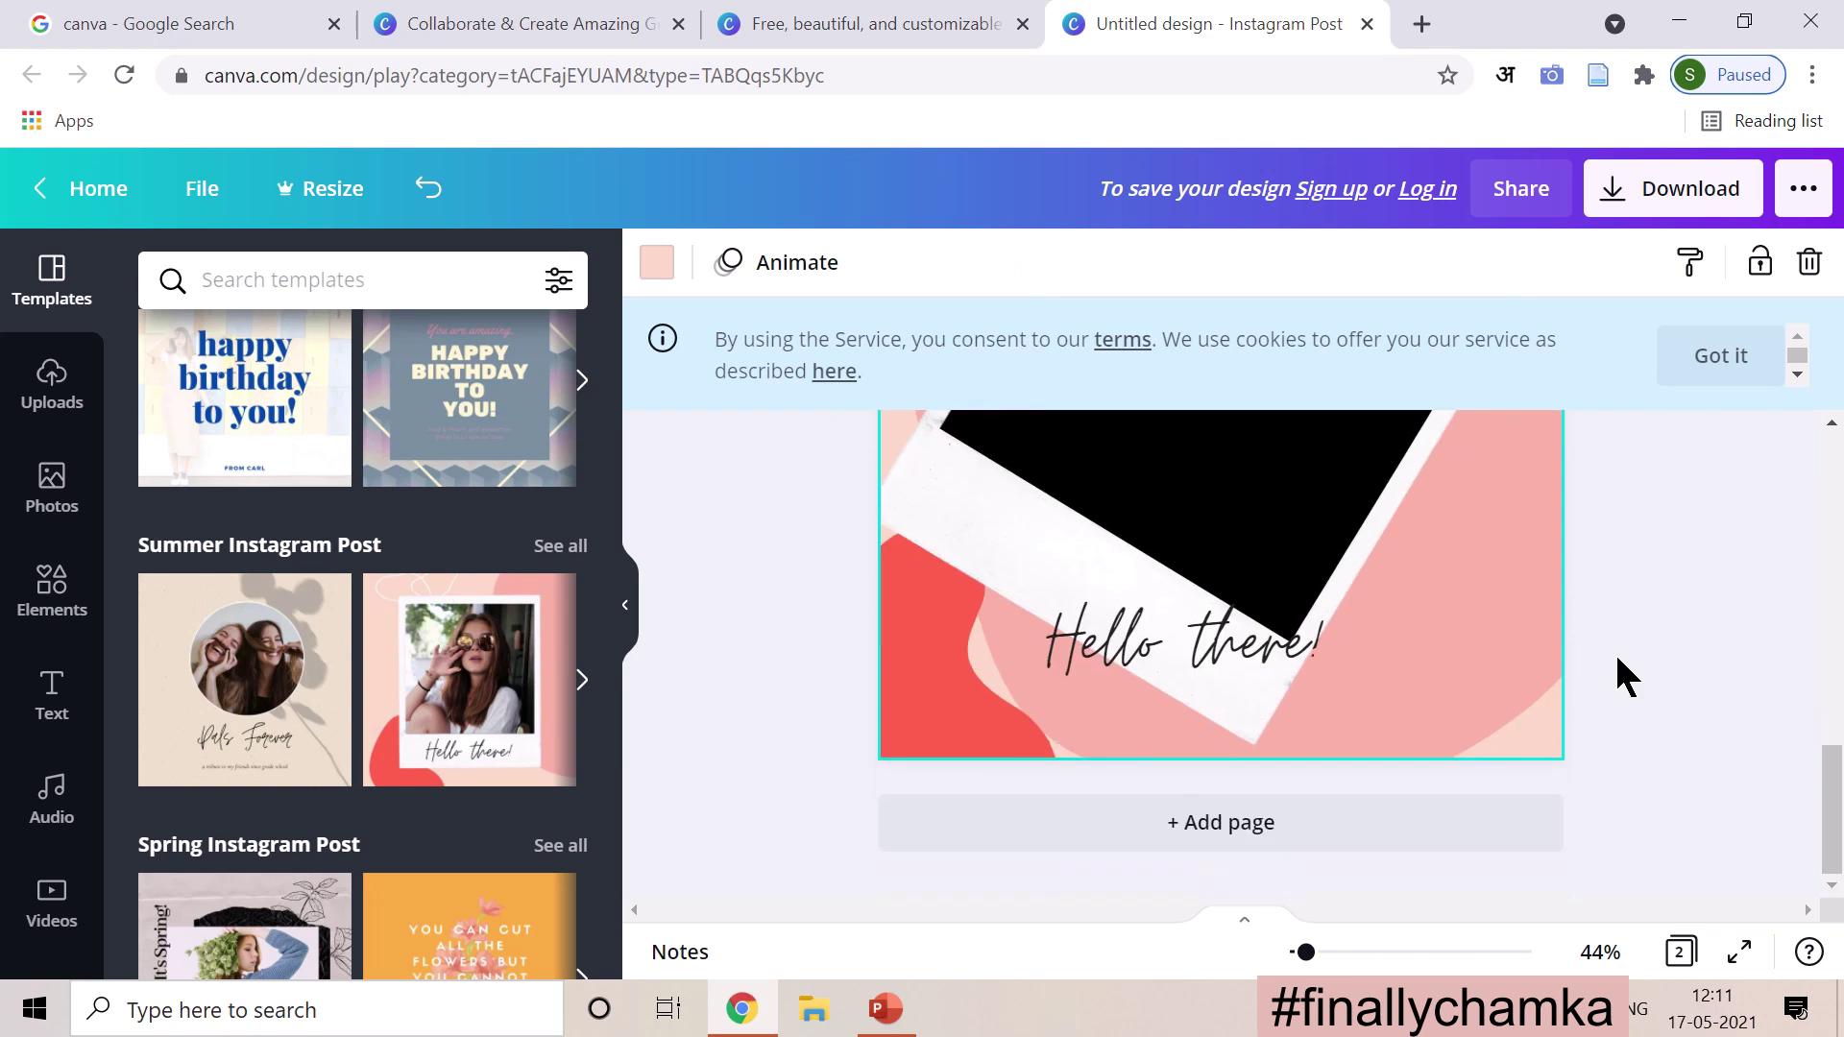
scroll(1617, 657, "up", 12)
scroll(1618, 659, "down", 8)
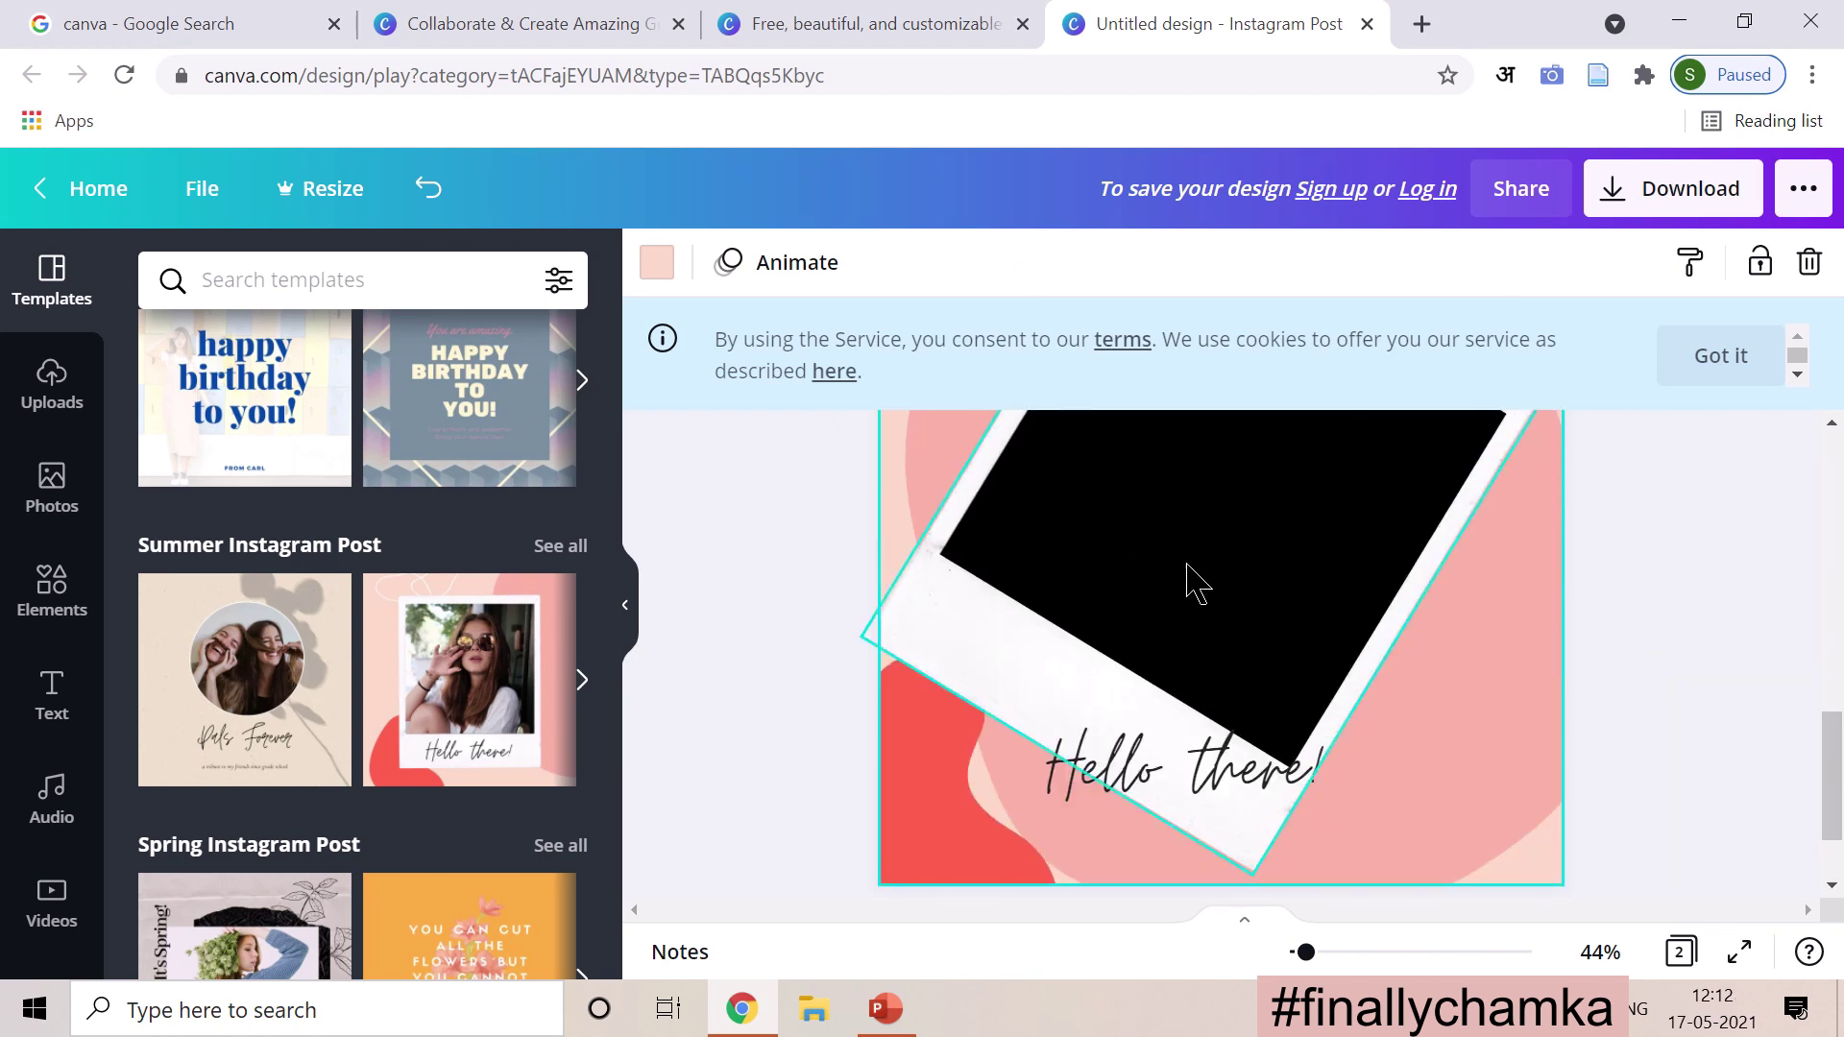
Step: On page 2, rotate the polaroid frame back upright and center it horizontally on the page with the greeting over its bottom border
left_click_drag(1188, 579, 1166, 796)
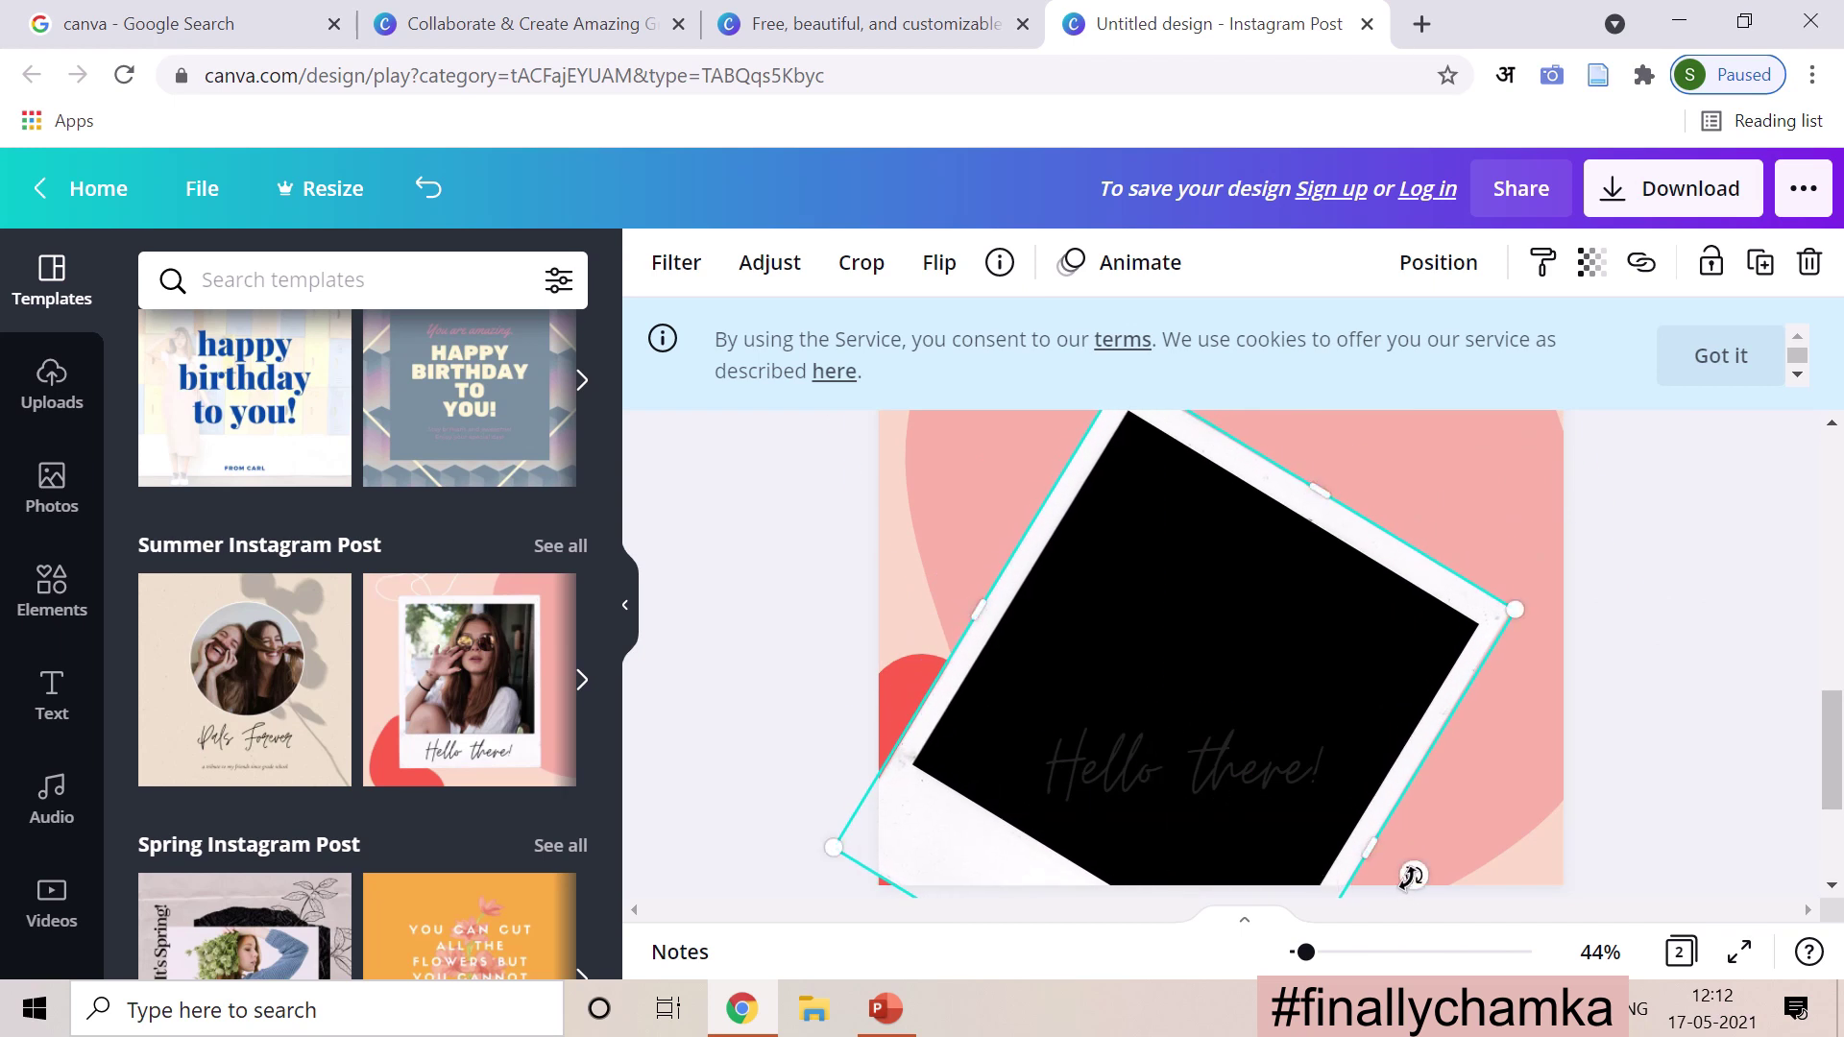
left_click_drag(1412, 874, 1383, 728)
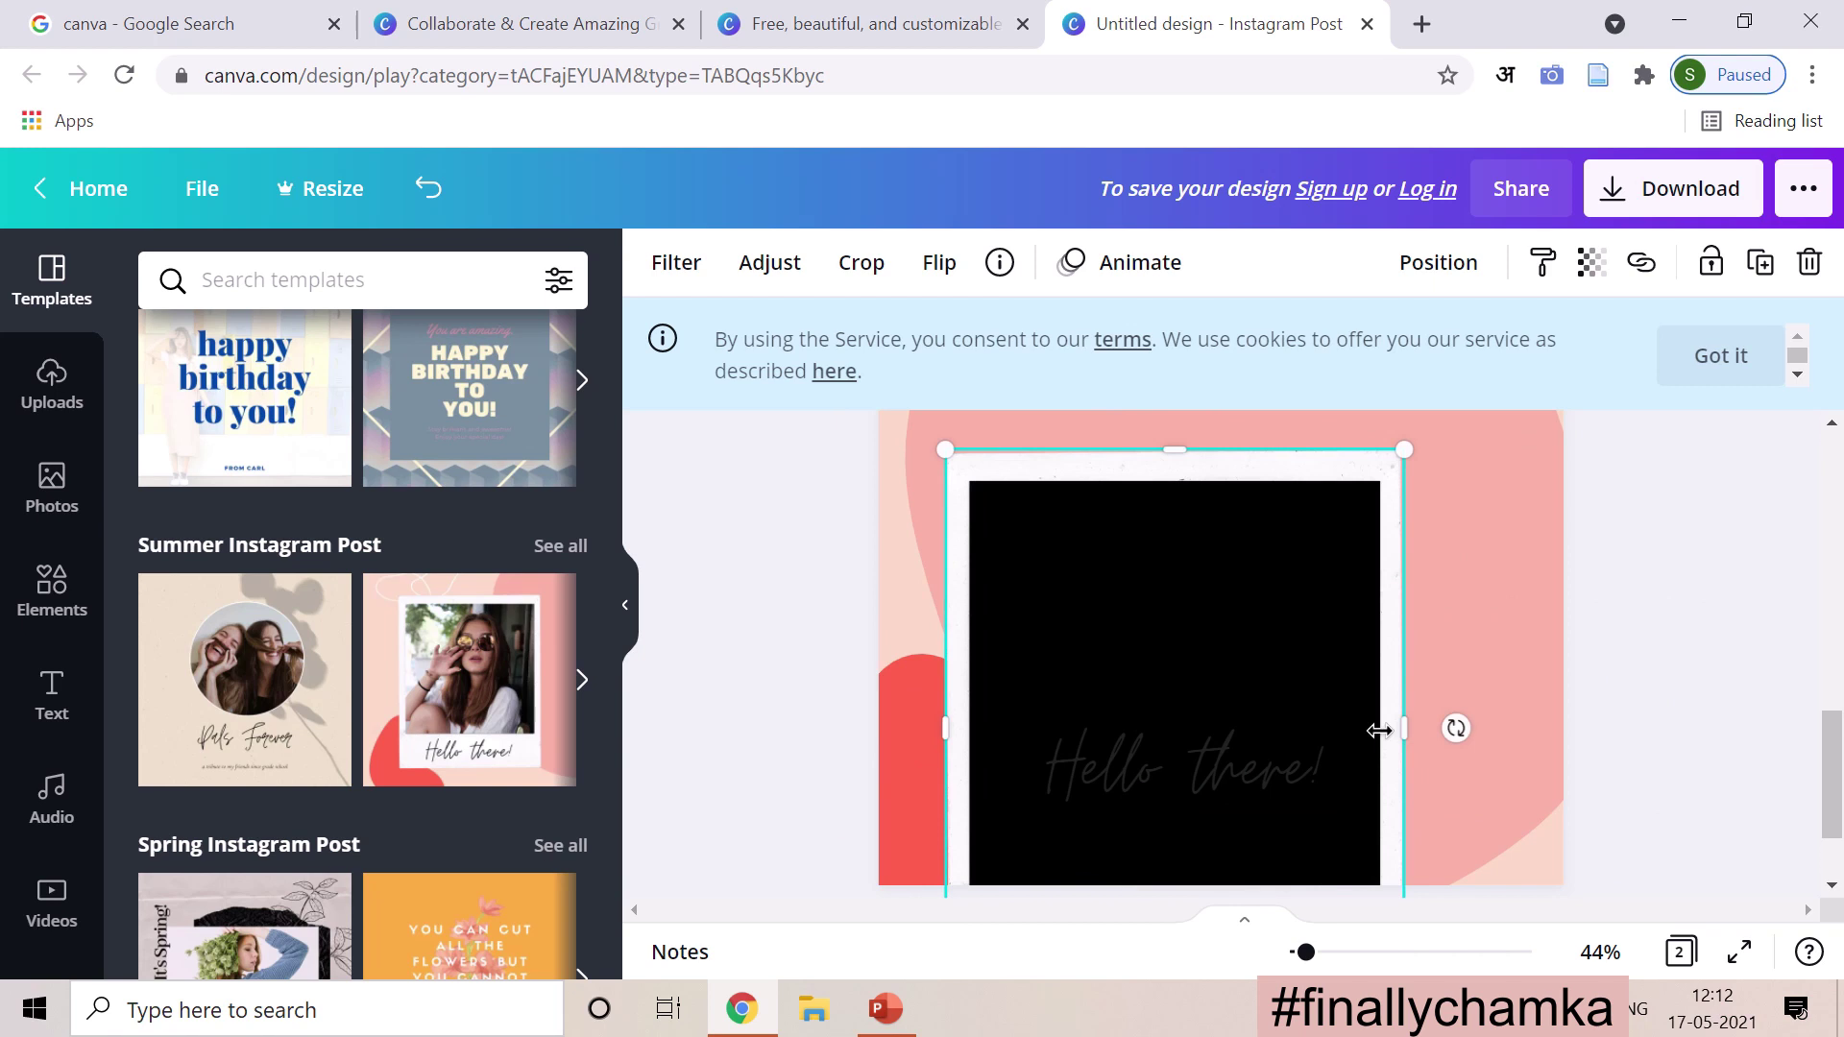
key("ctrl+z")
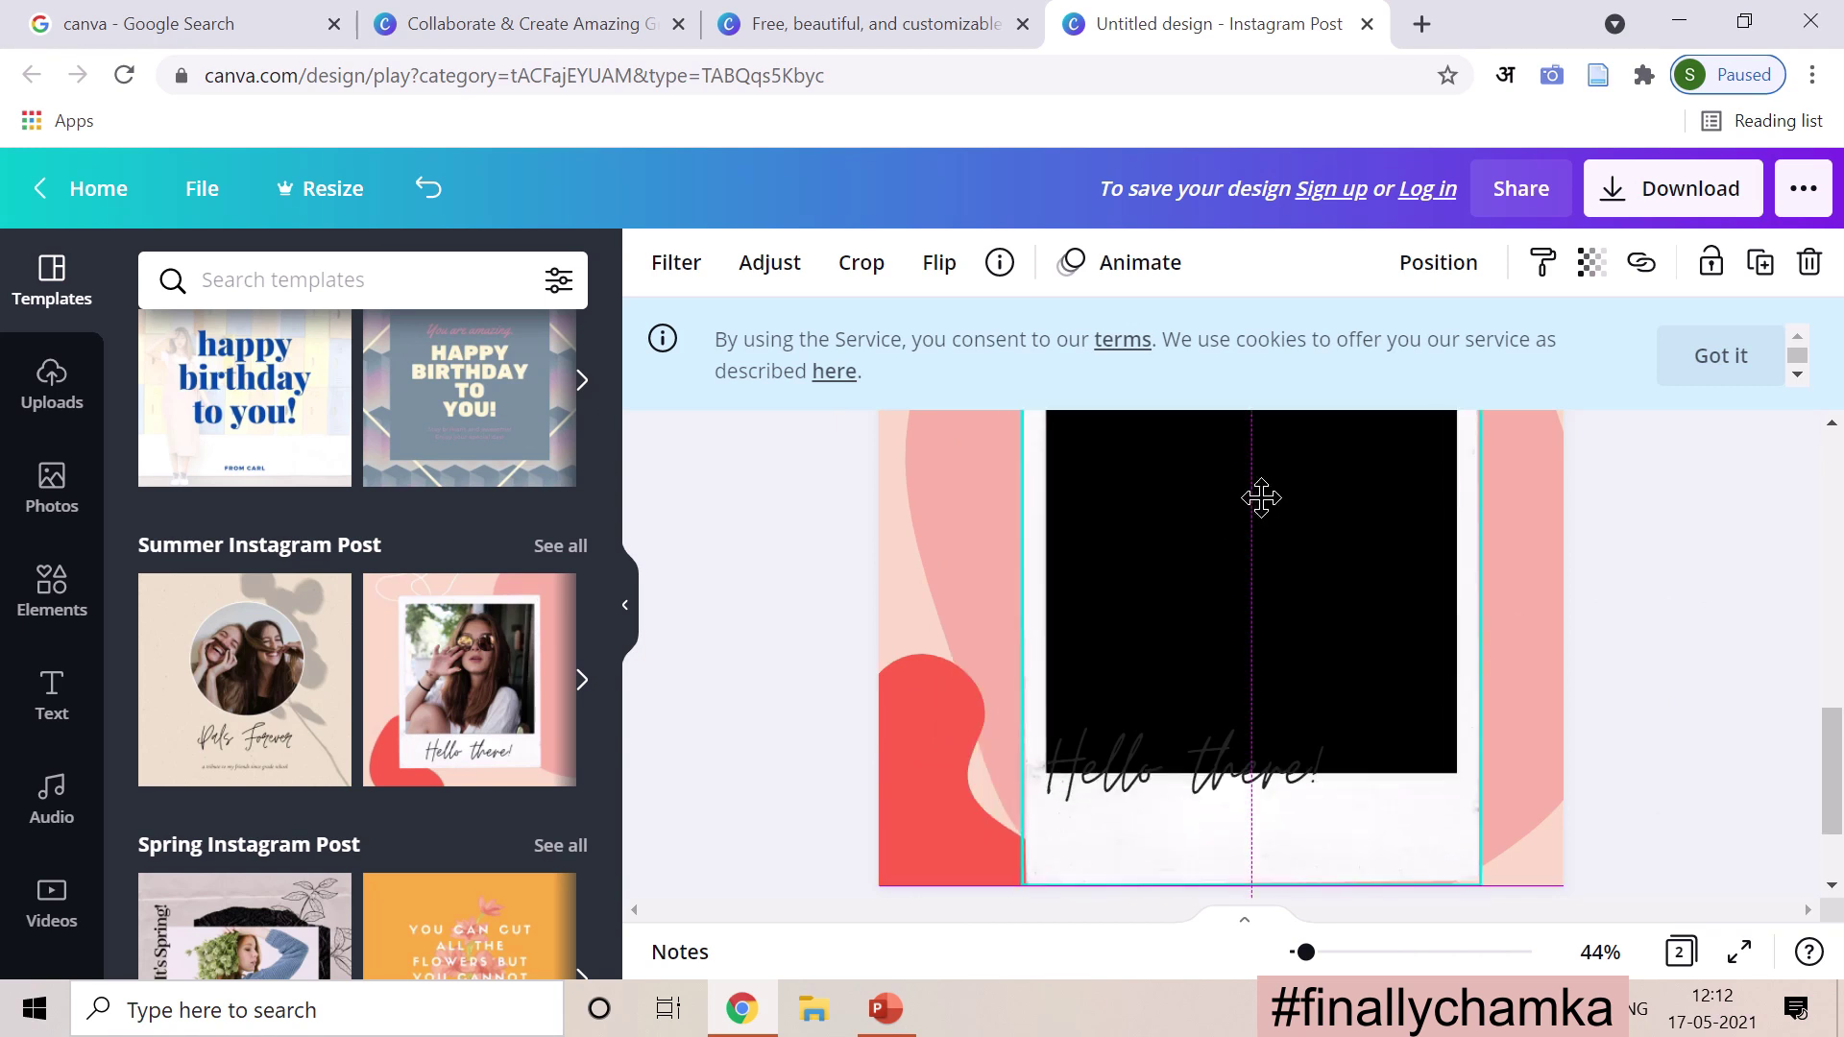
scroll(1267, 515, "up", 3)
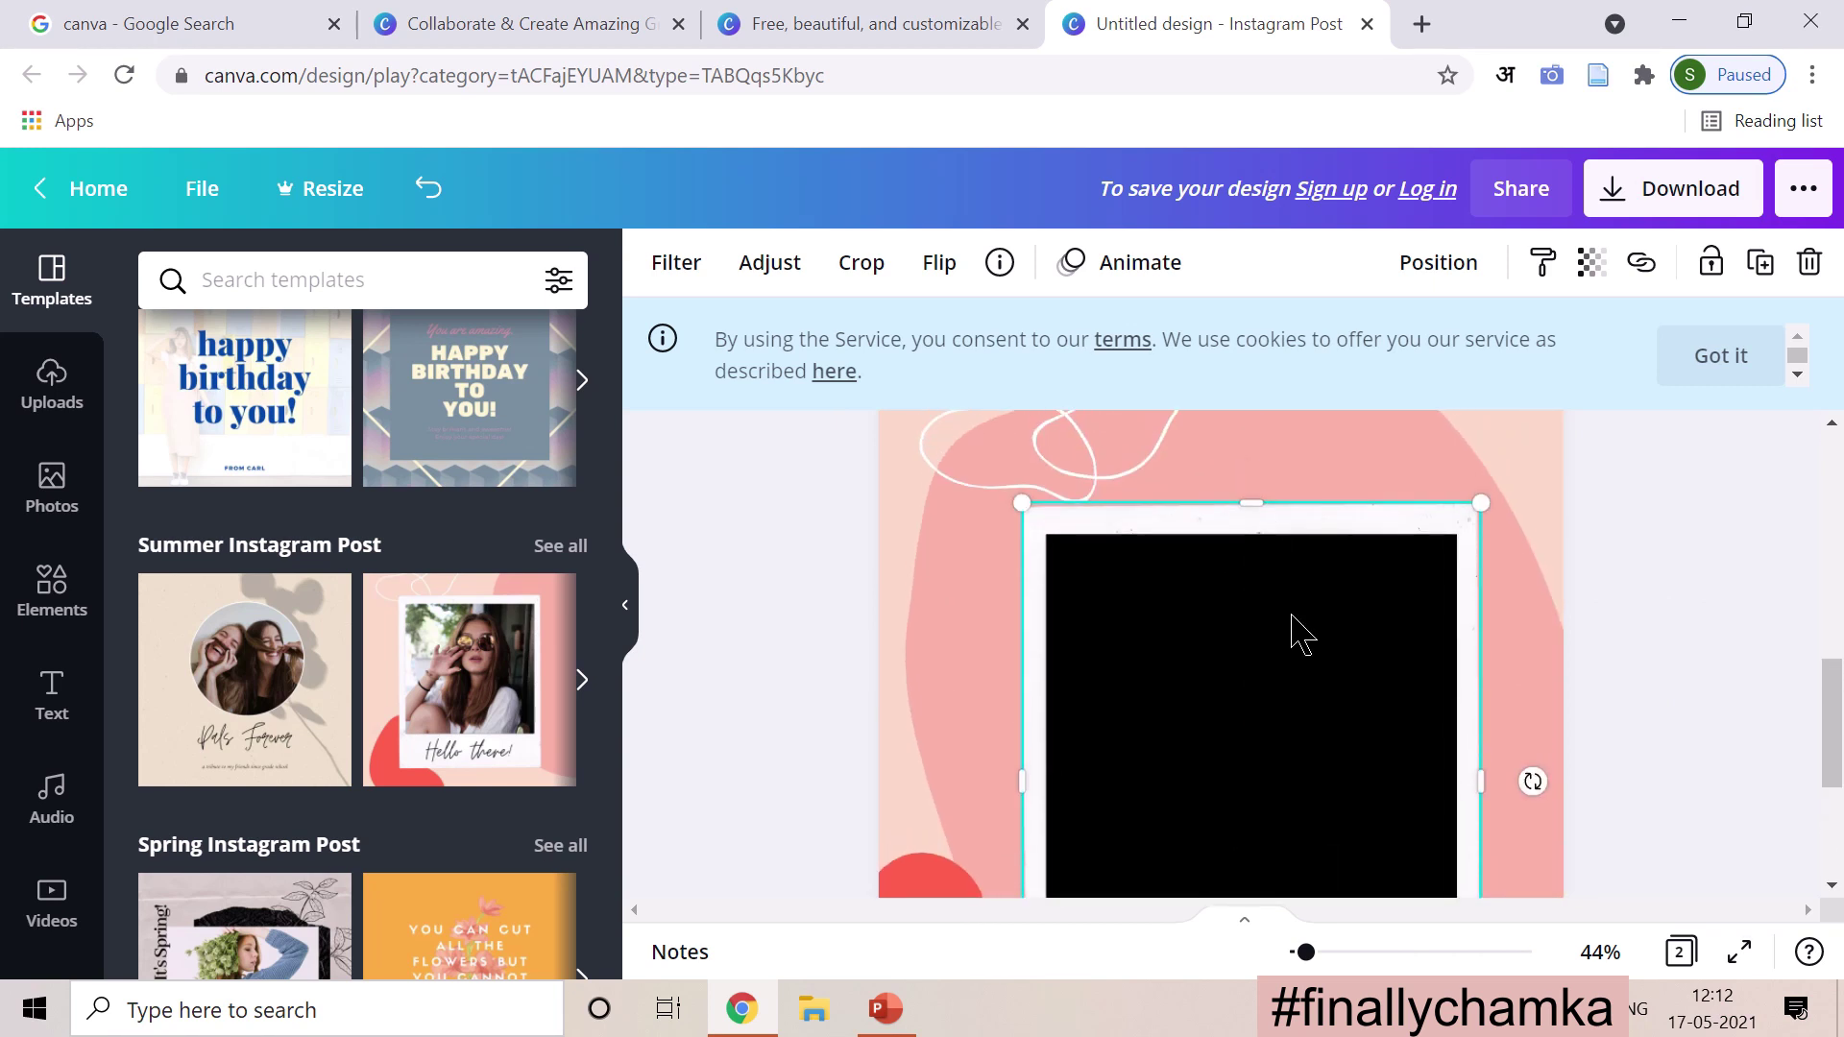
key("ctrl+z")
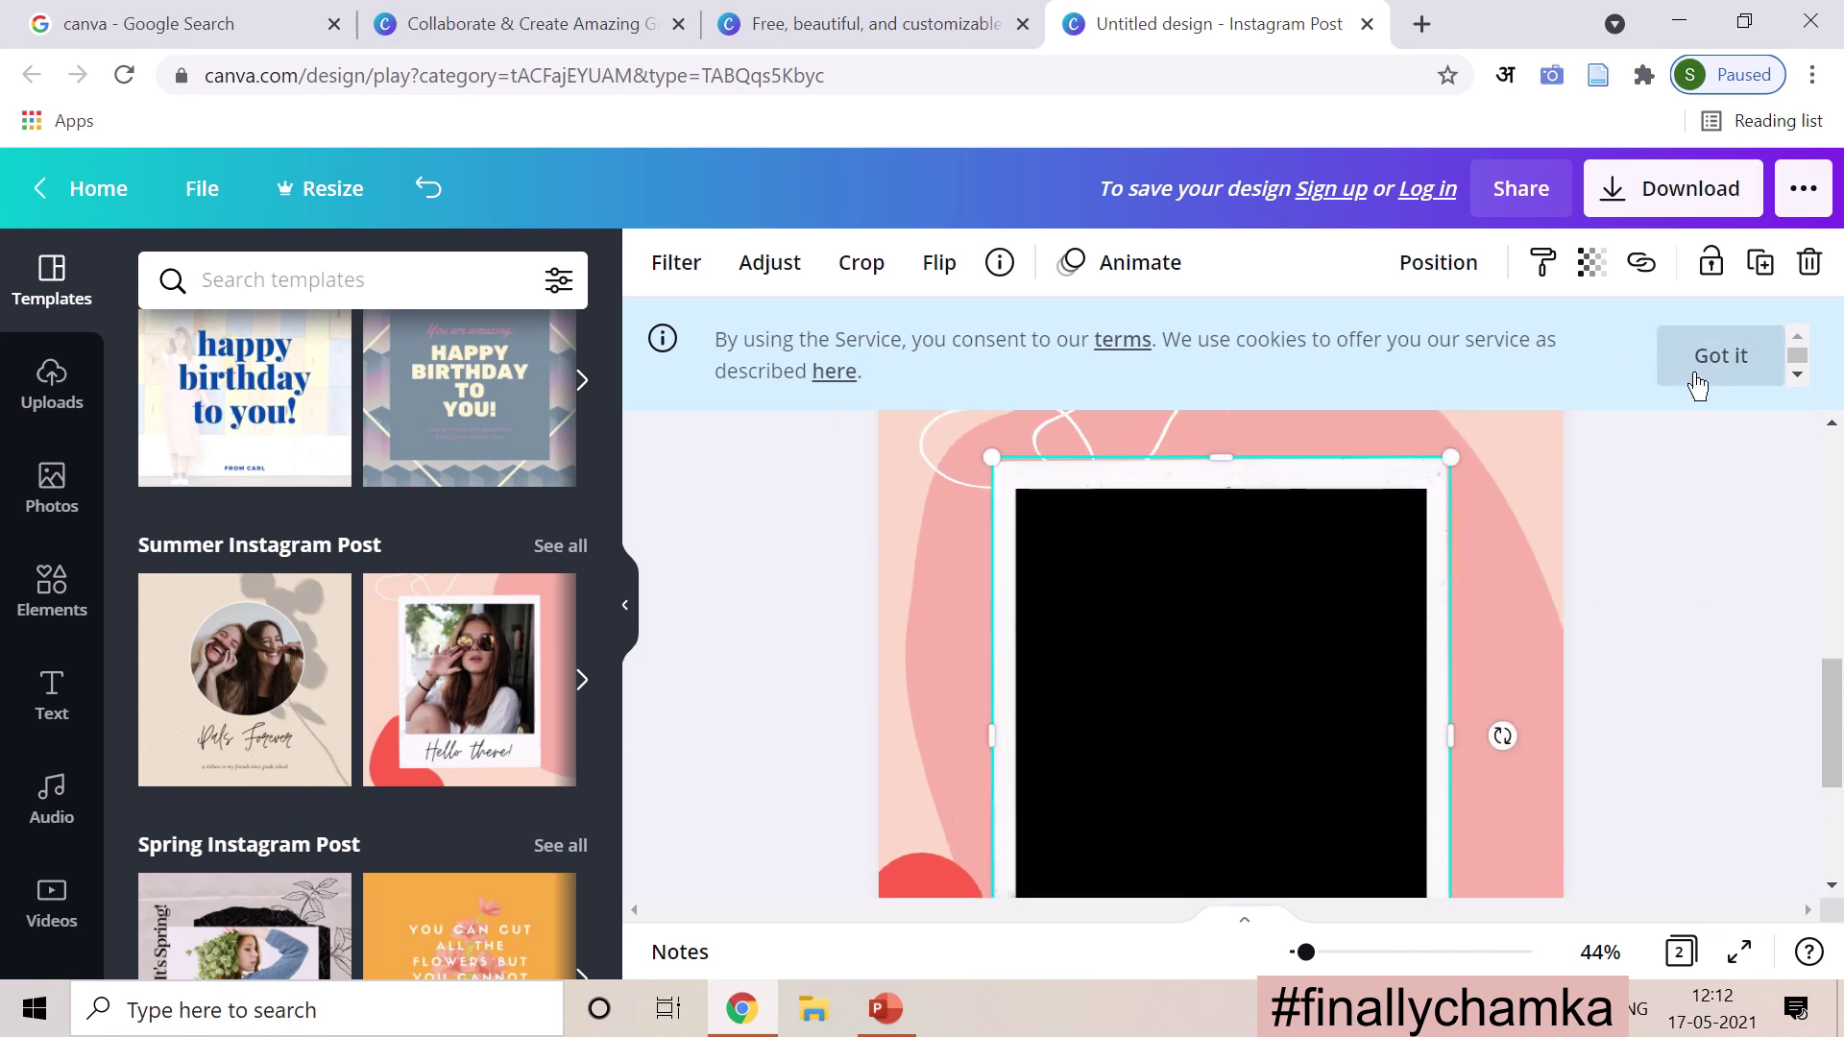
Step: Dismiss the terms and cookies notice and view both pages of the design
left_click(1697, 383)
scroll(1212, 614, "down", 5)
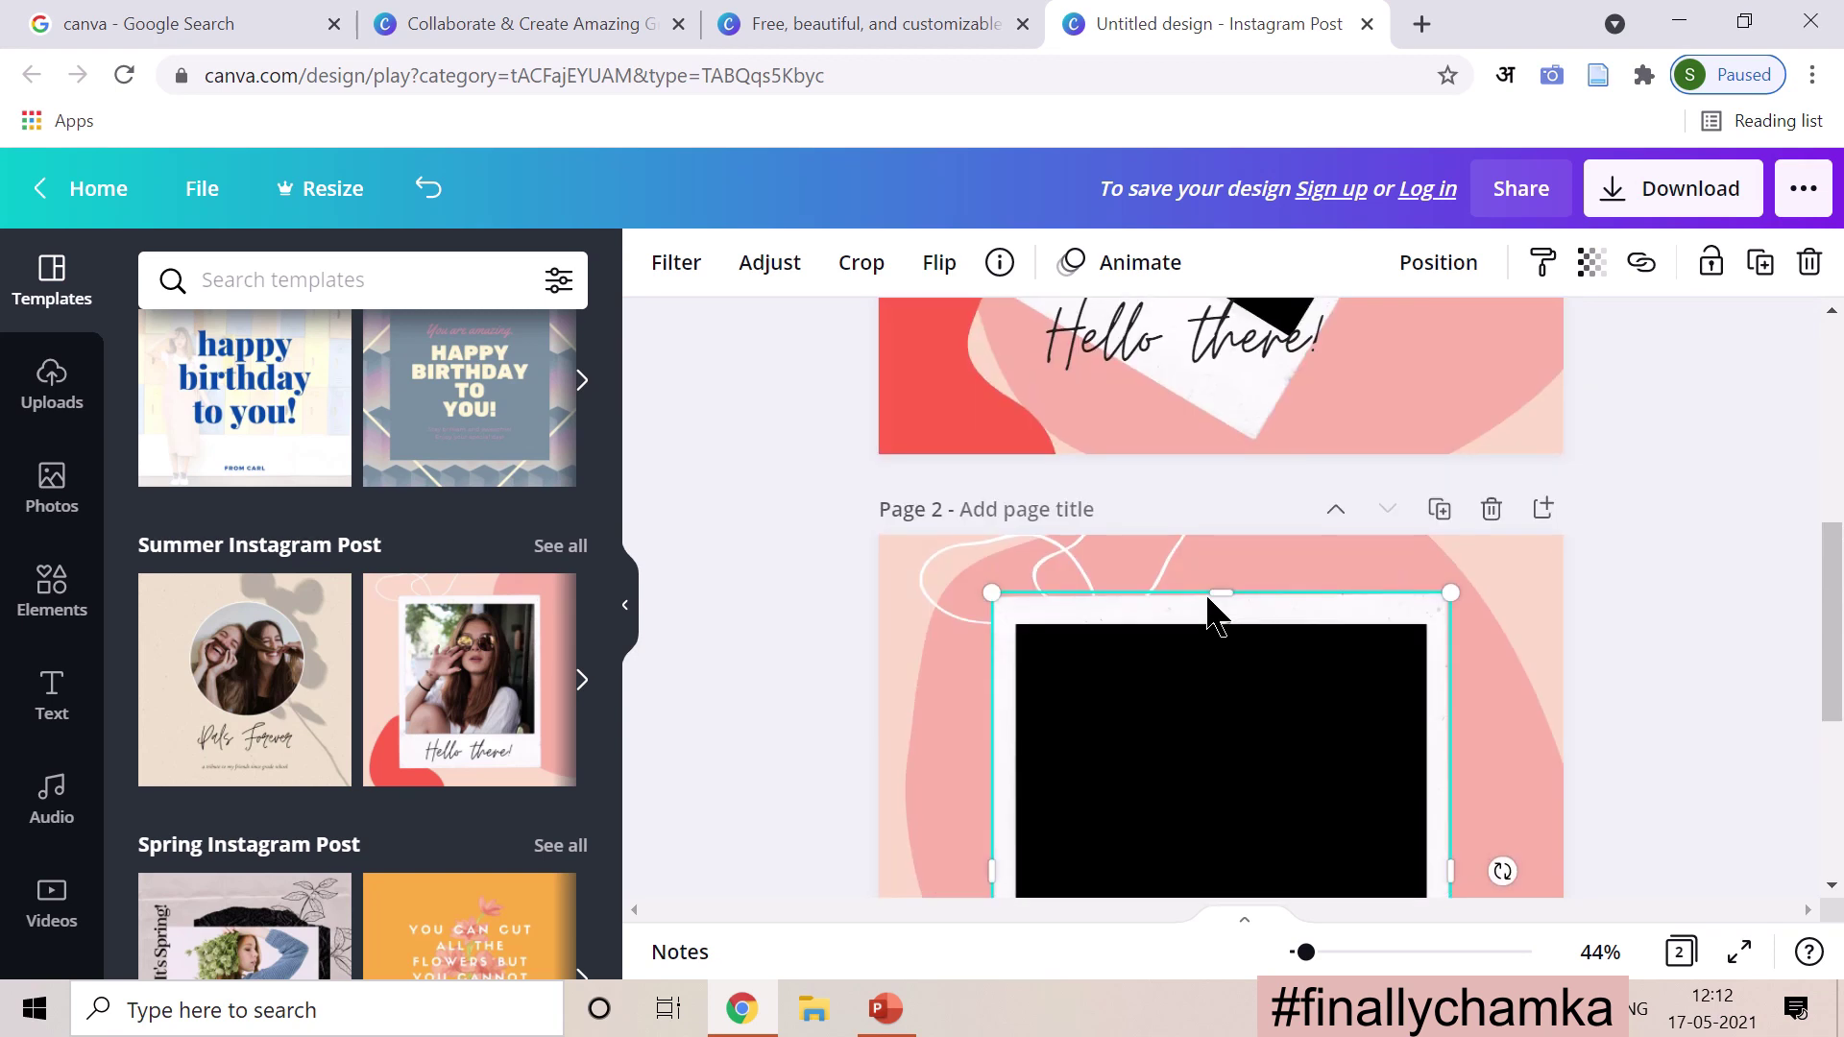
scroll(1212, 614, "up", 5)
scroll(1212, 615, "down", 1)
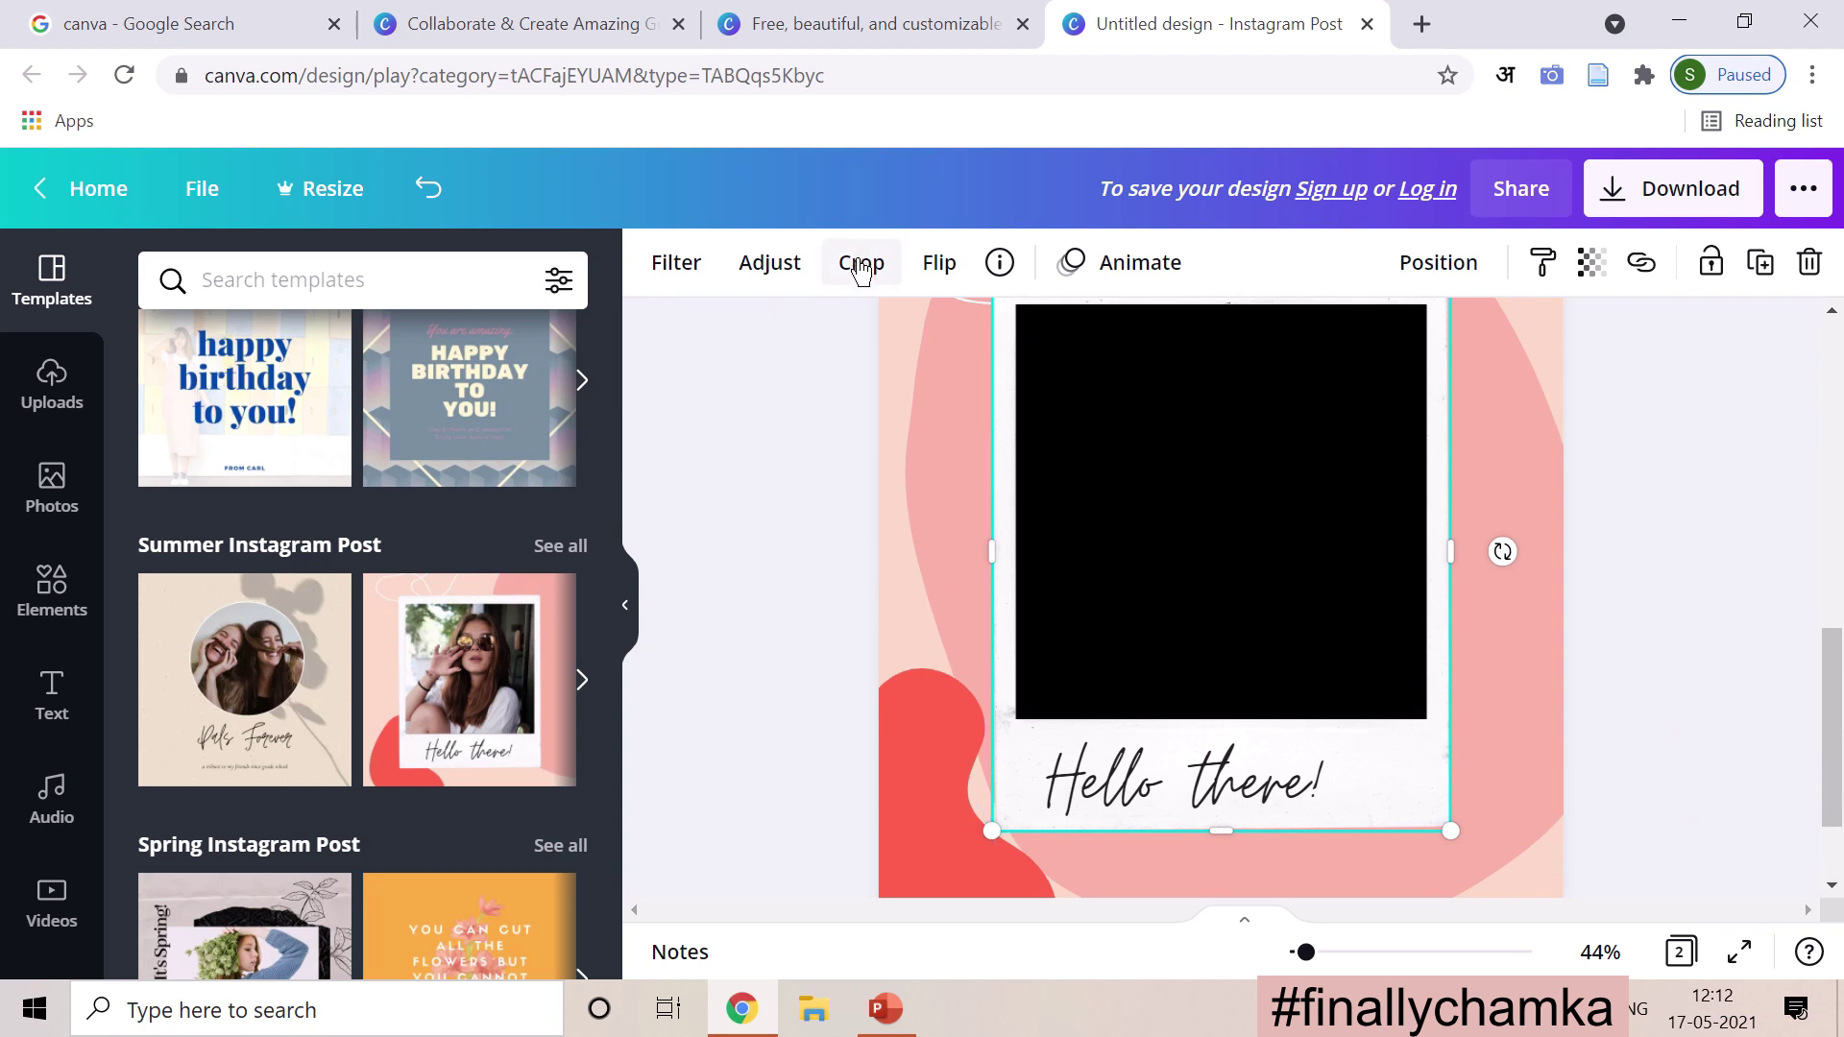
Step: View the filter presets for the frame, then preview crop mode on page 2's pink shape and cancel it
left_click(688, 273)
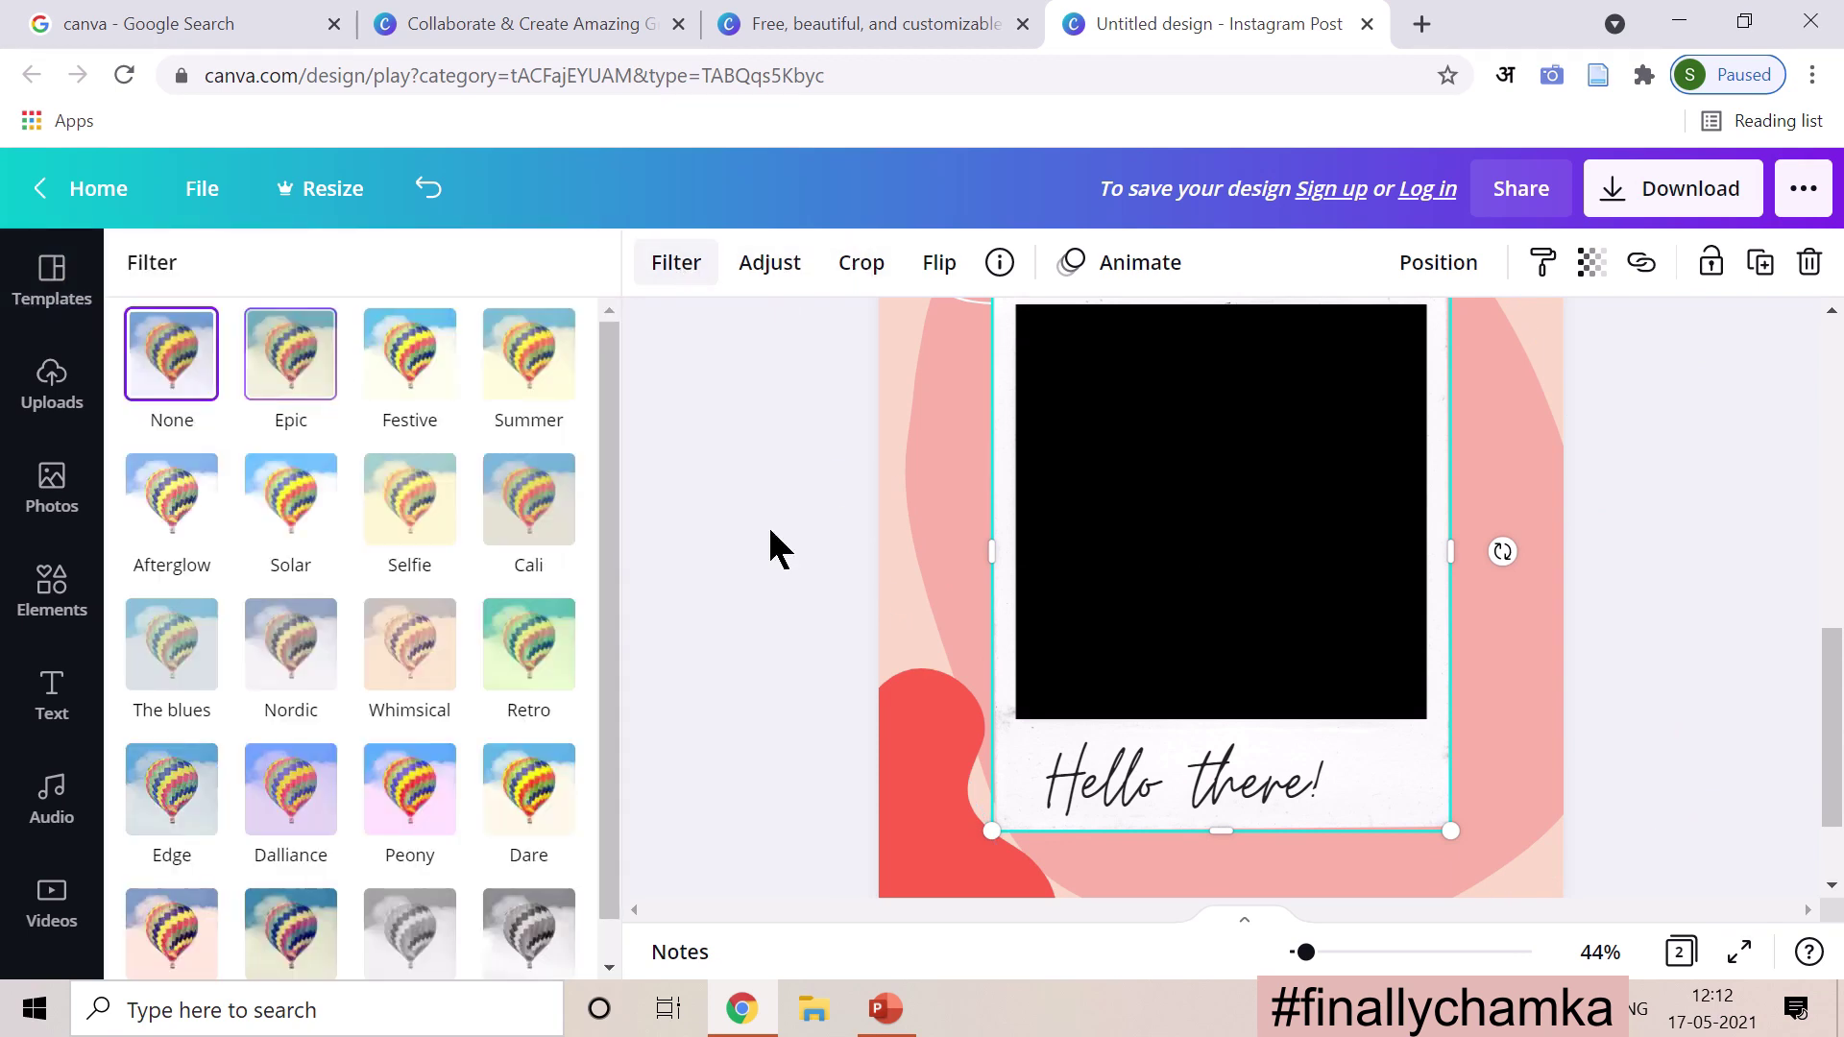
left_click(888, 520)
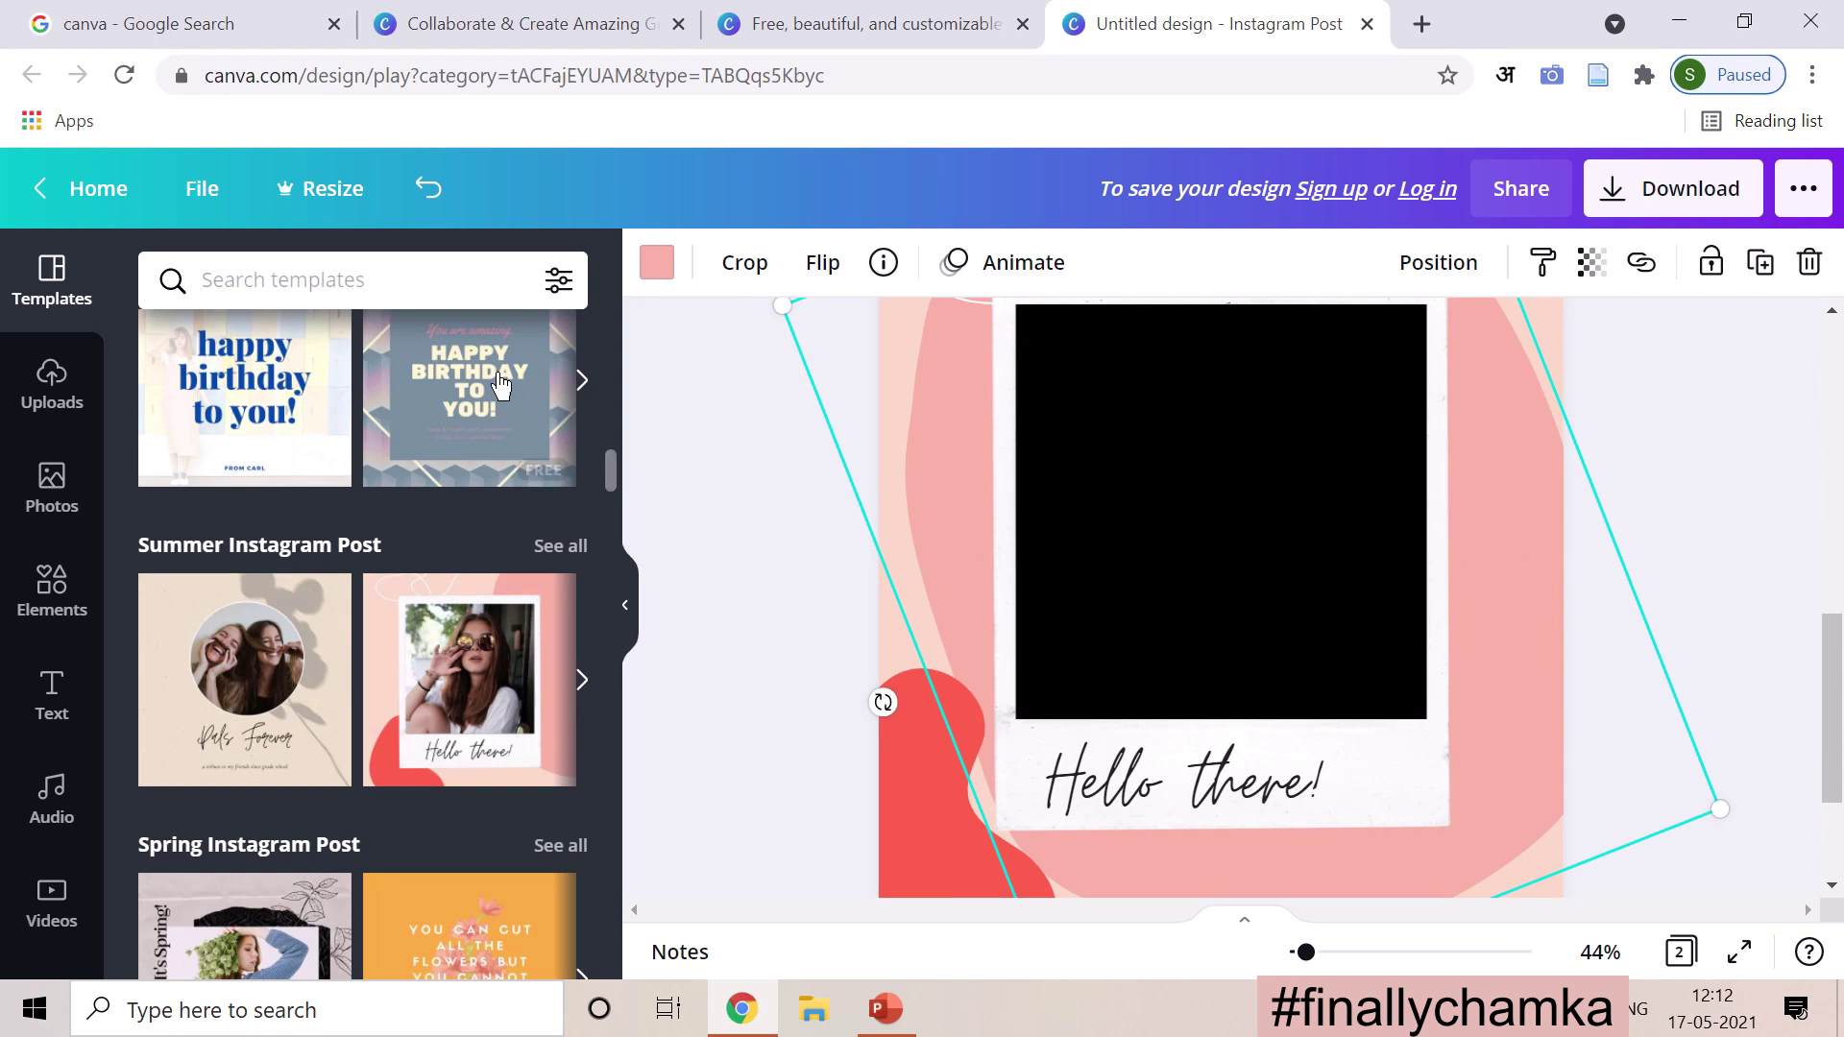
left_click(747, 273)
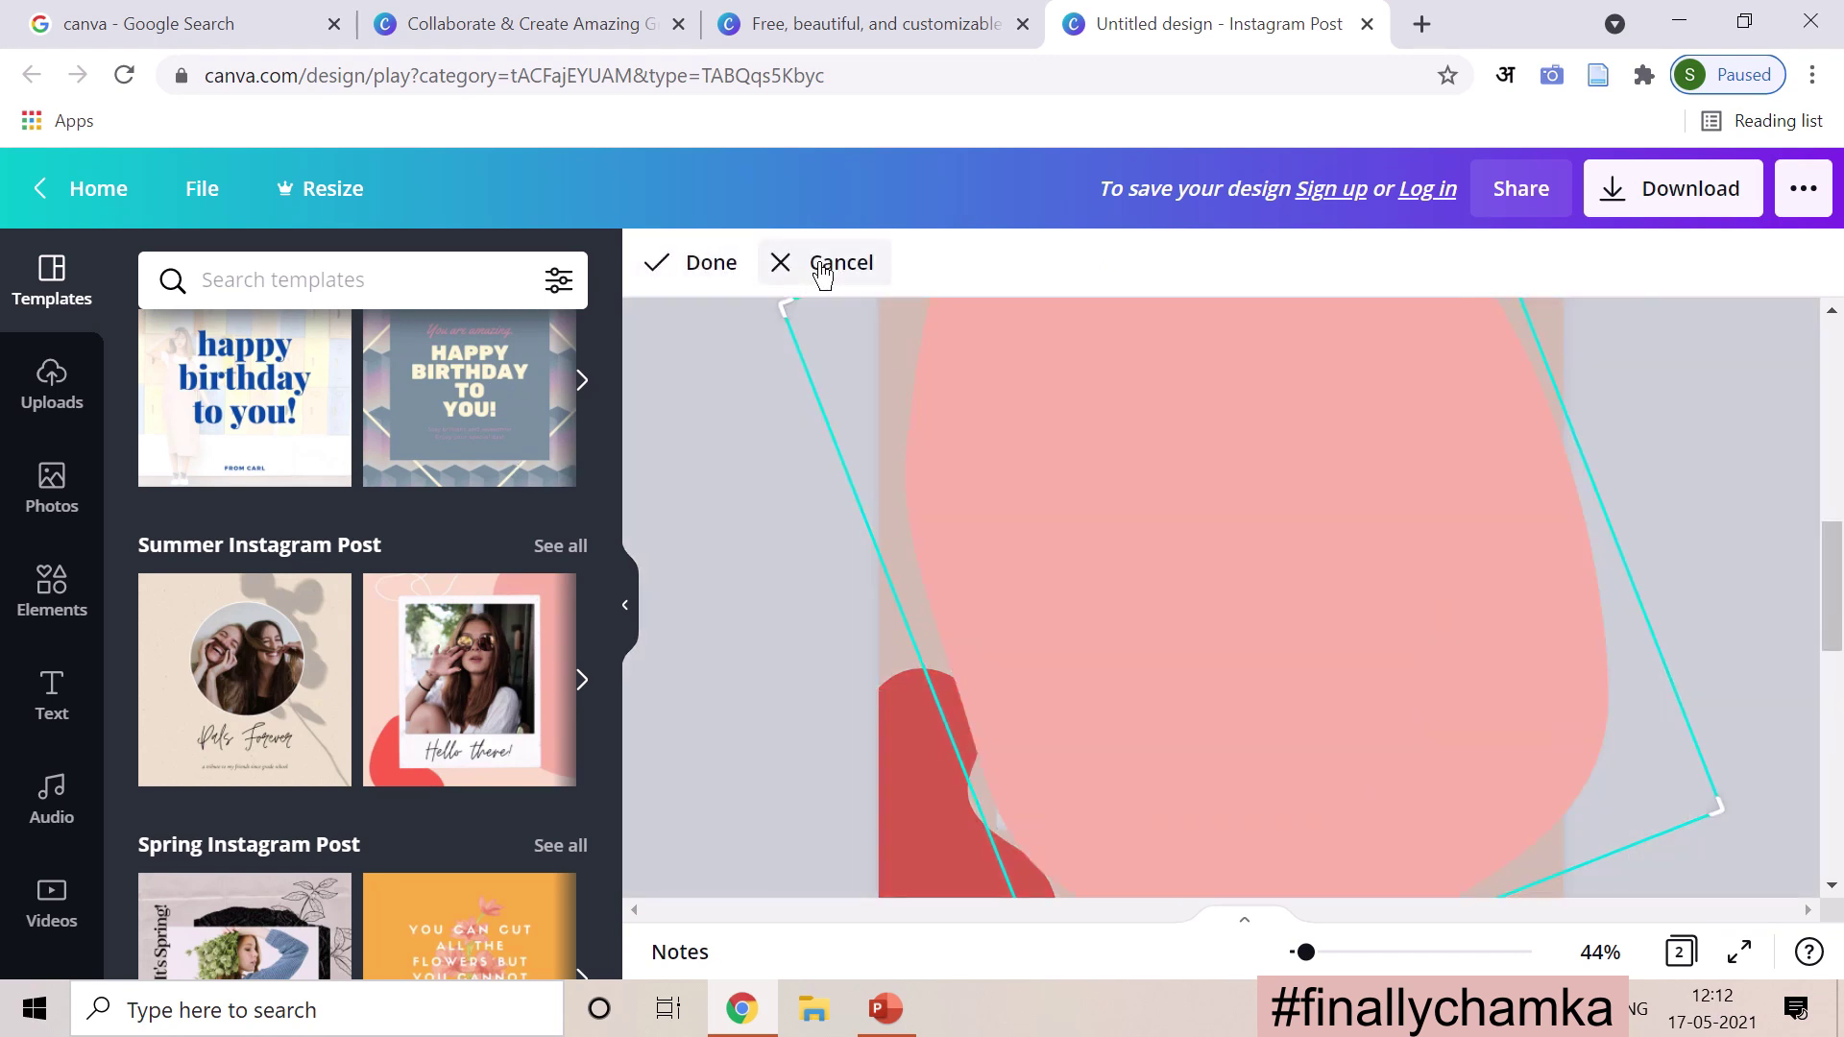
scroll(648, 568, "up", 4)
scroll(647, 568, "down", 8)
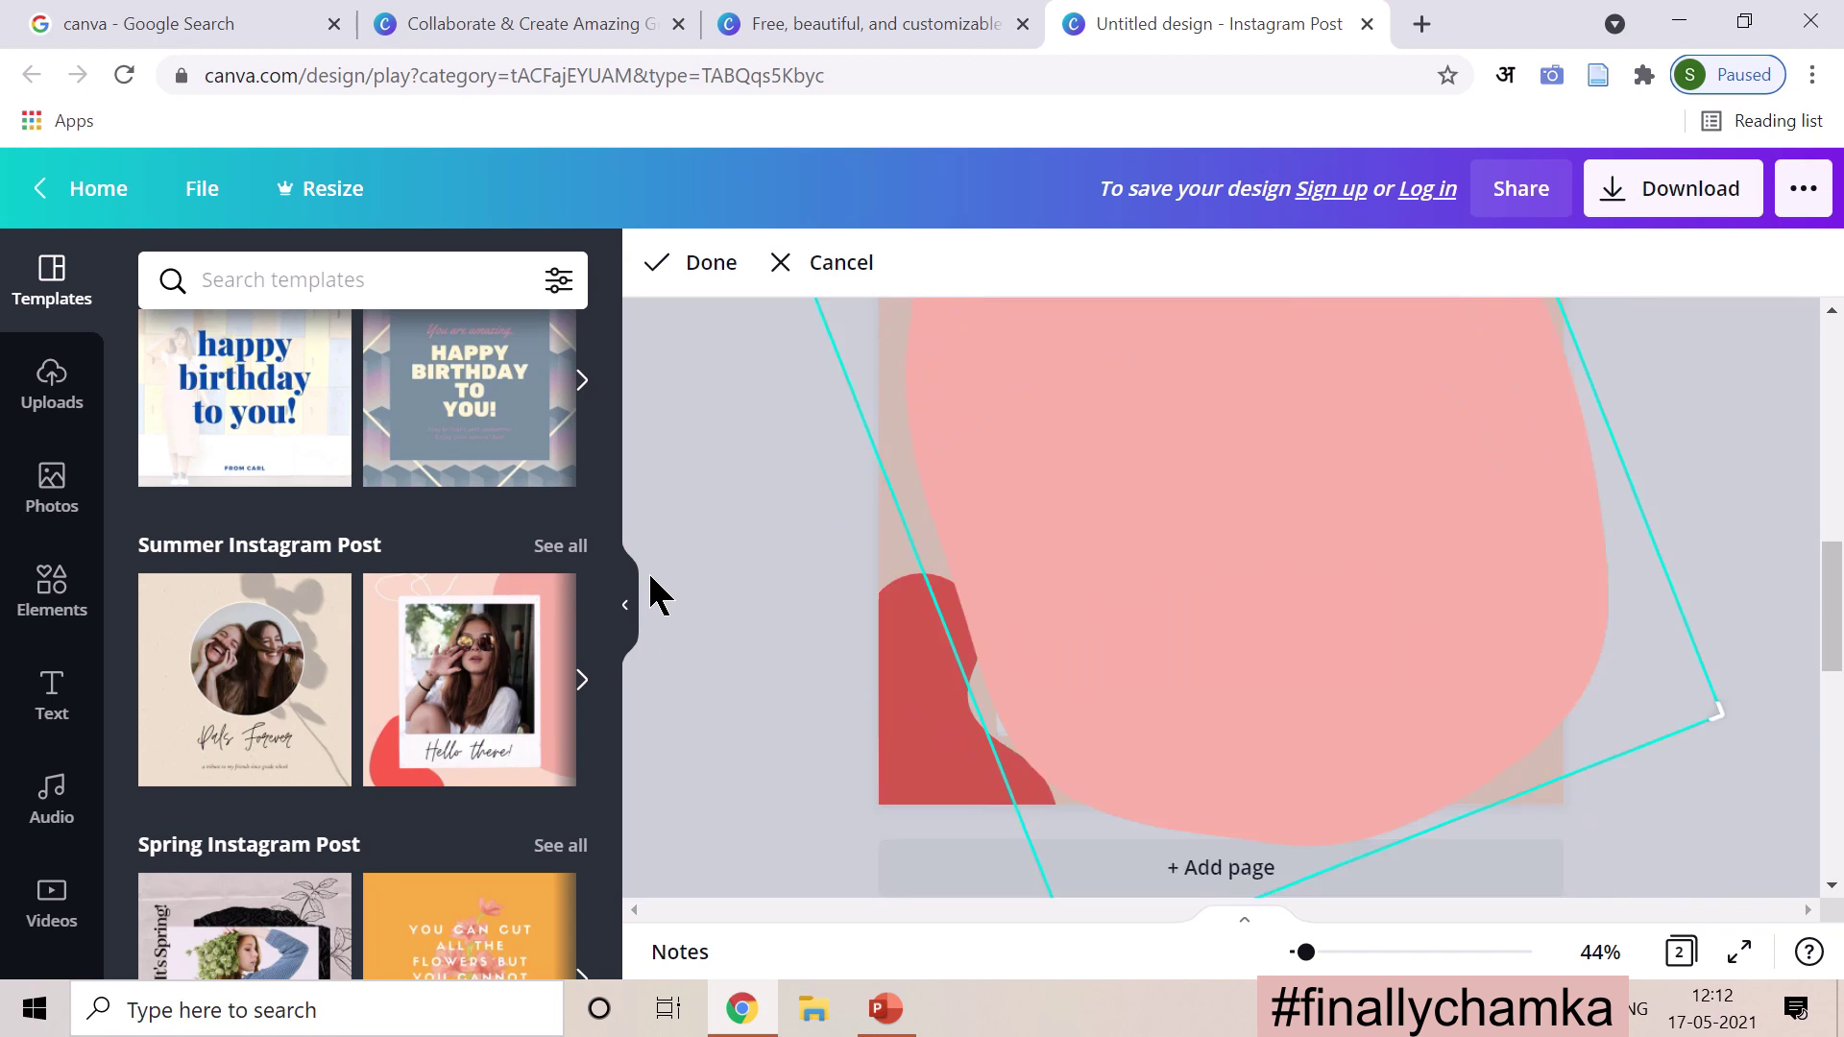
scroll(647, 568, "up", 5)
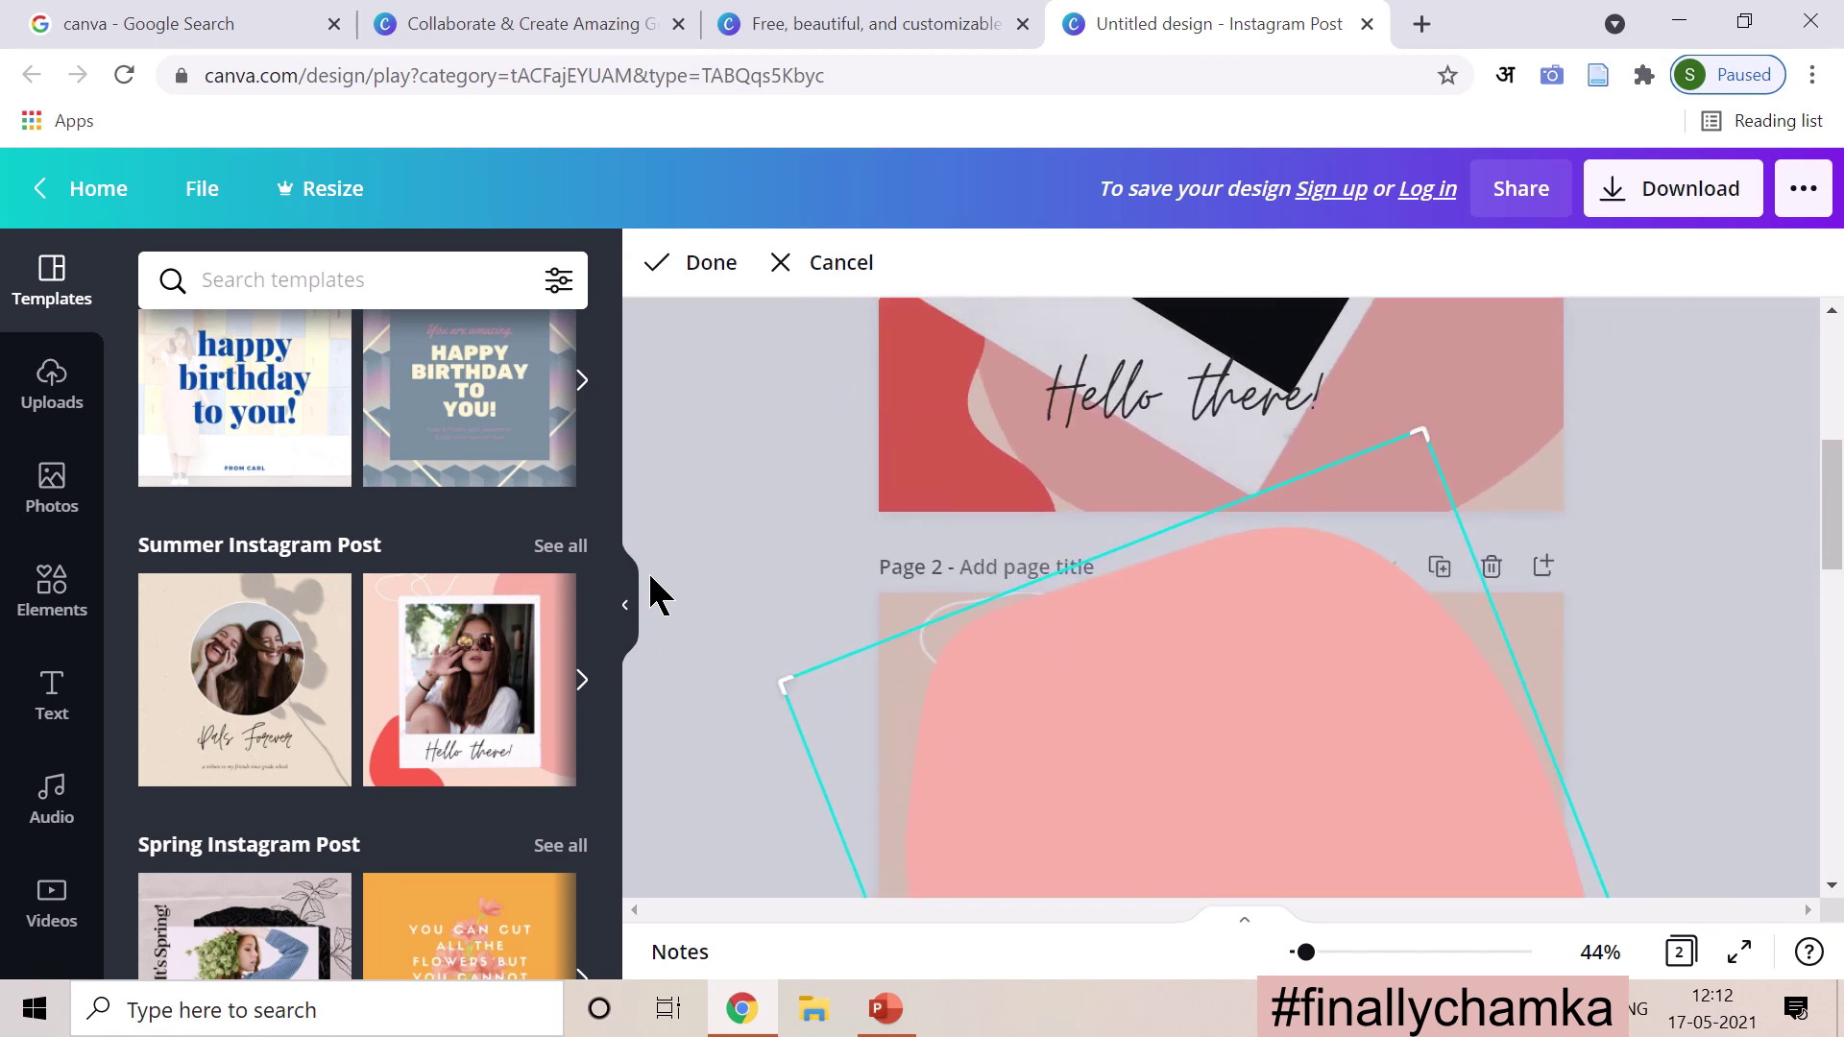
scroll(648, 569, "down", 3)
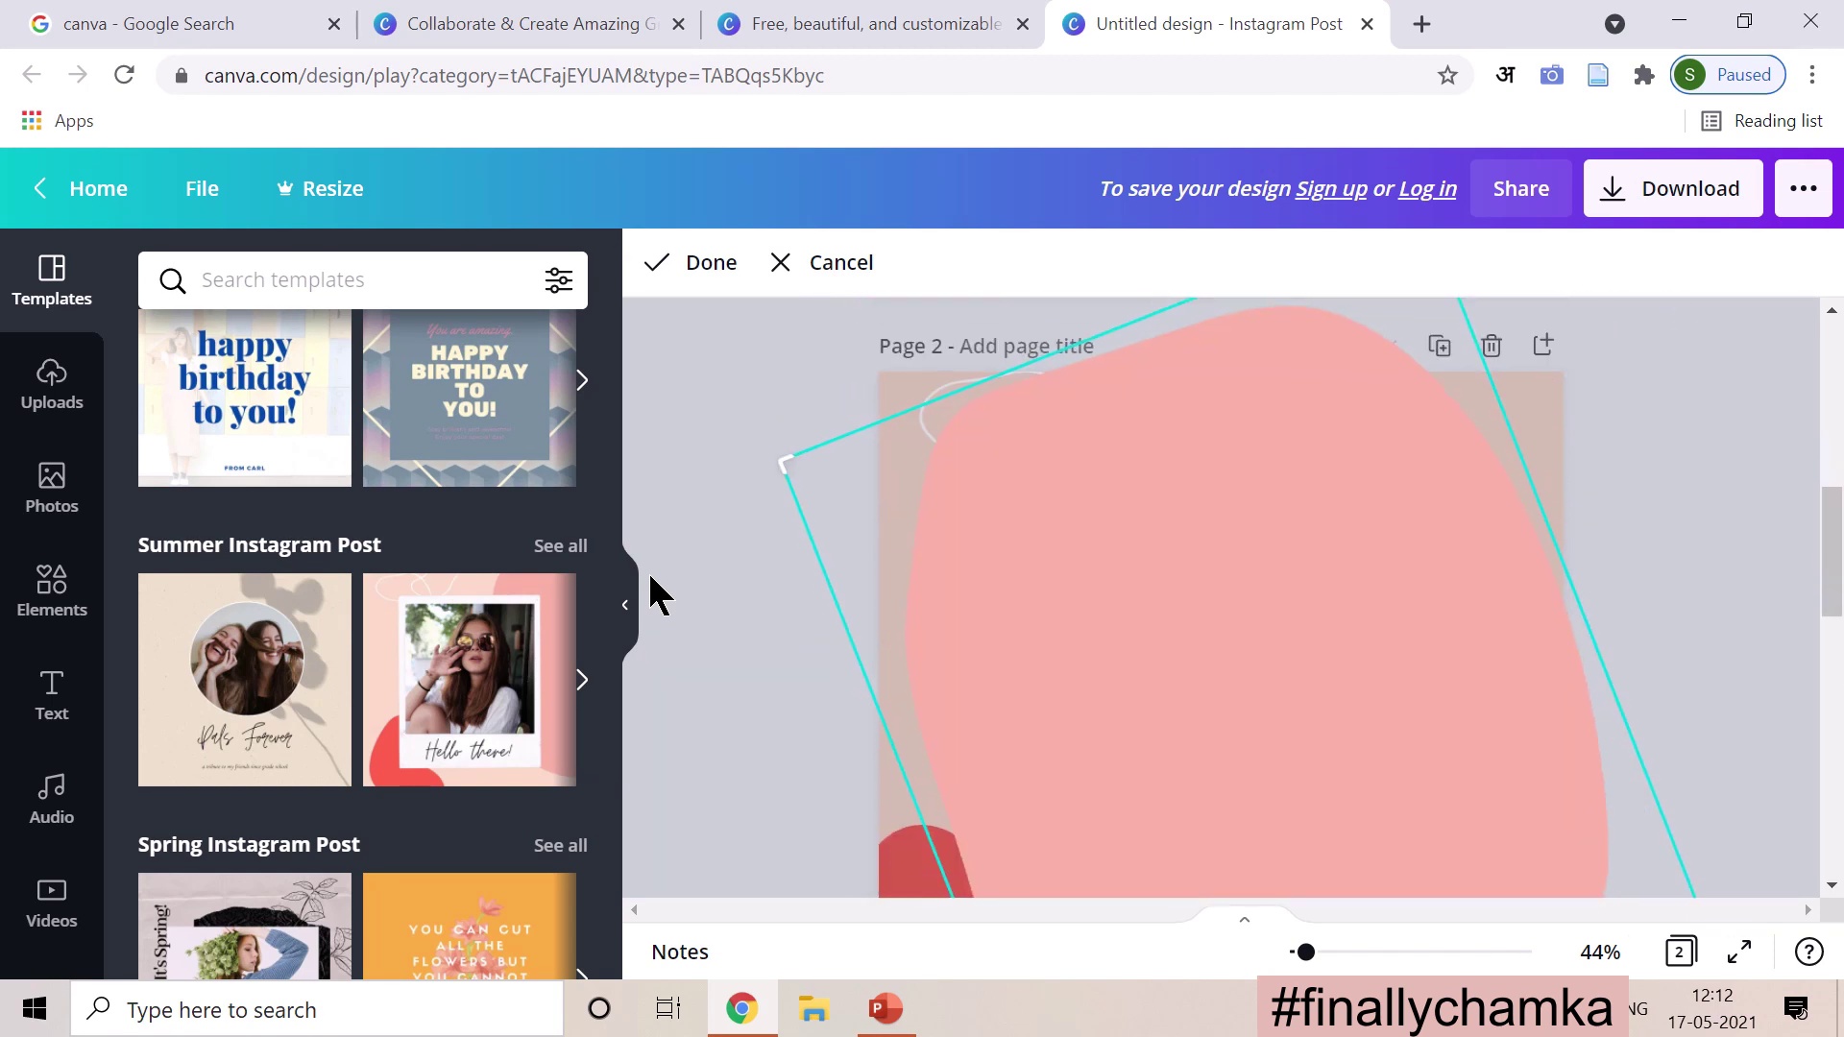
left_click(838, 269)
Step: Preview element animations such as Fade and Drift on the pink shape, and view the page animation options
scroll(705, 465, "down", 5)
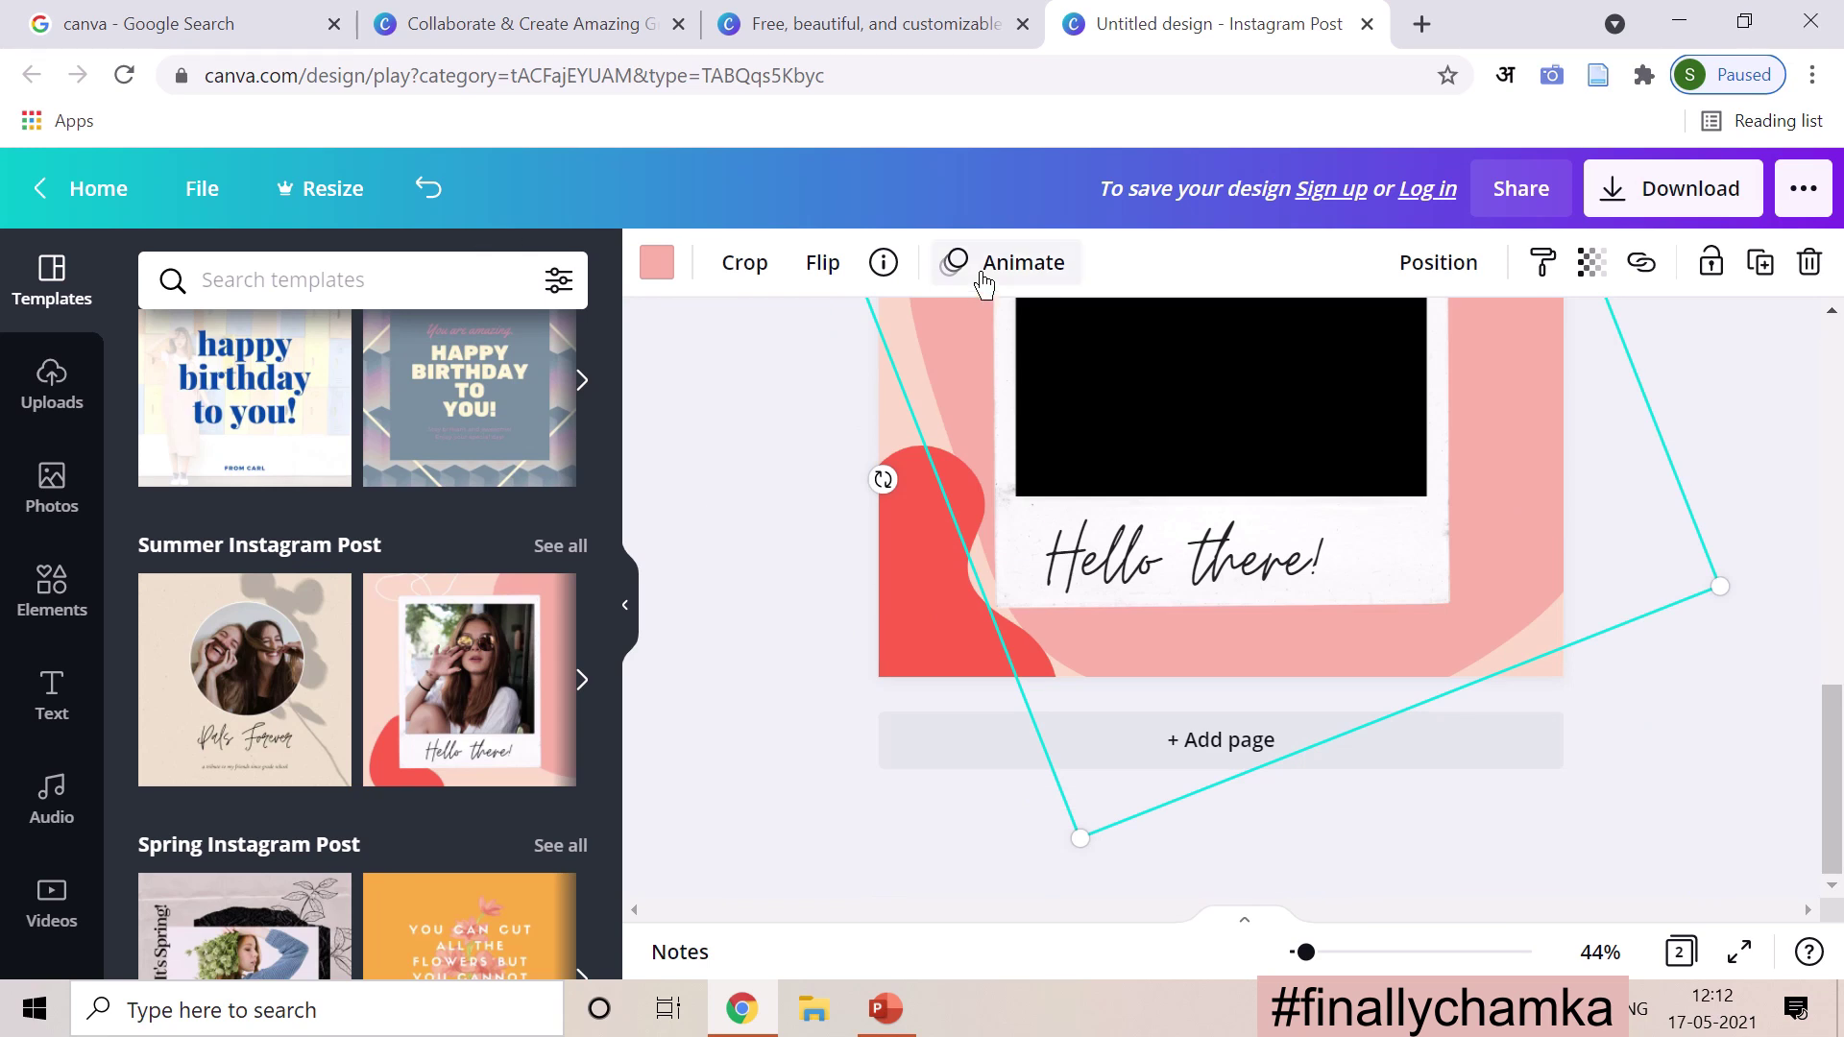
left_click(1024, 264)
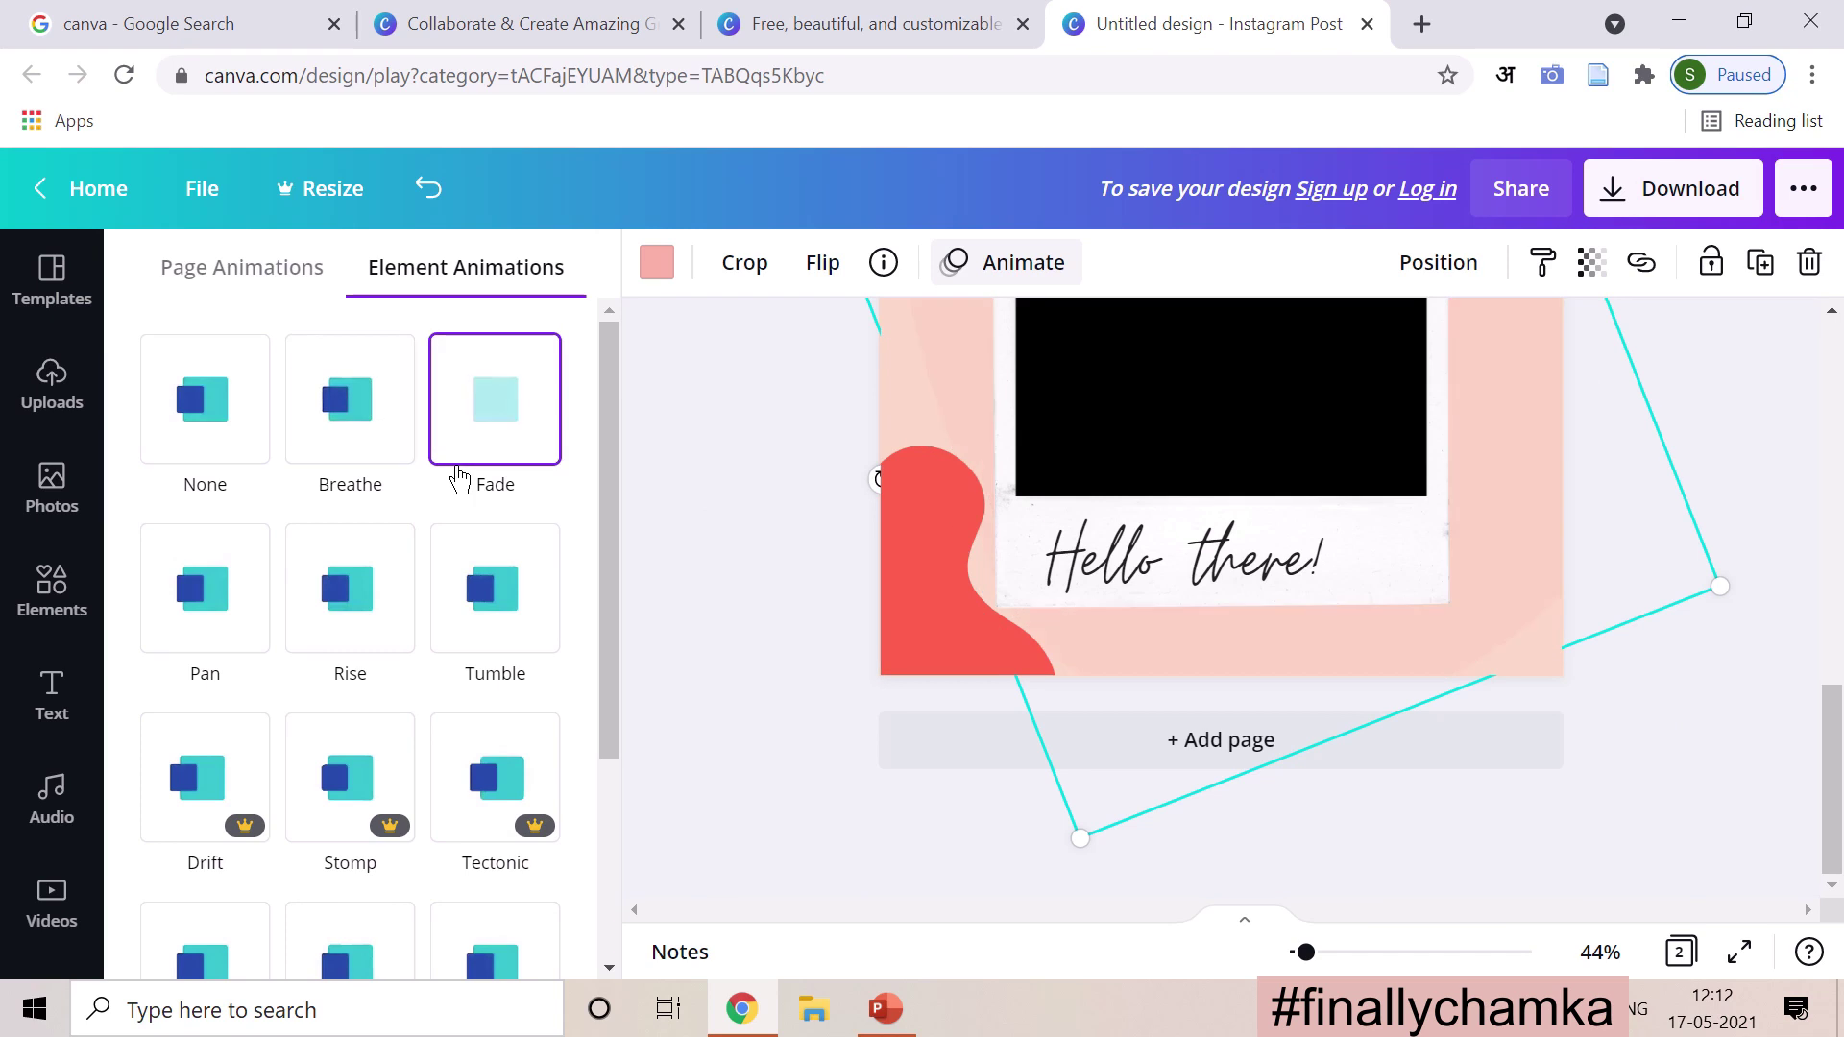
scroll(855, 576, "up", 2)
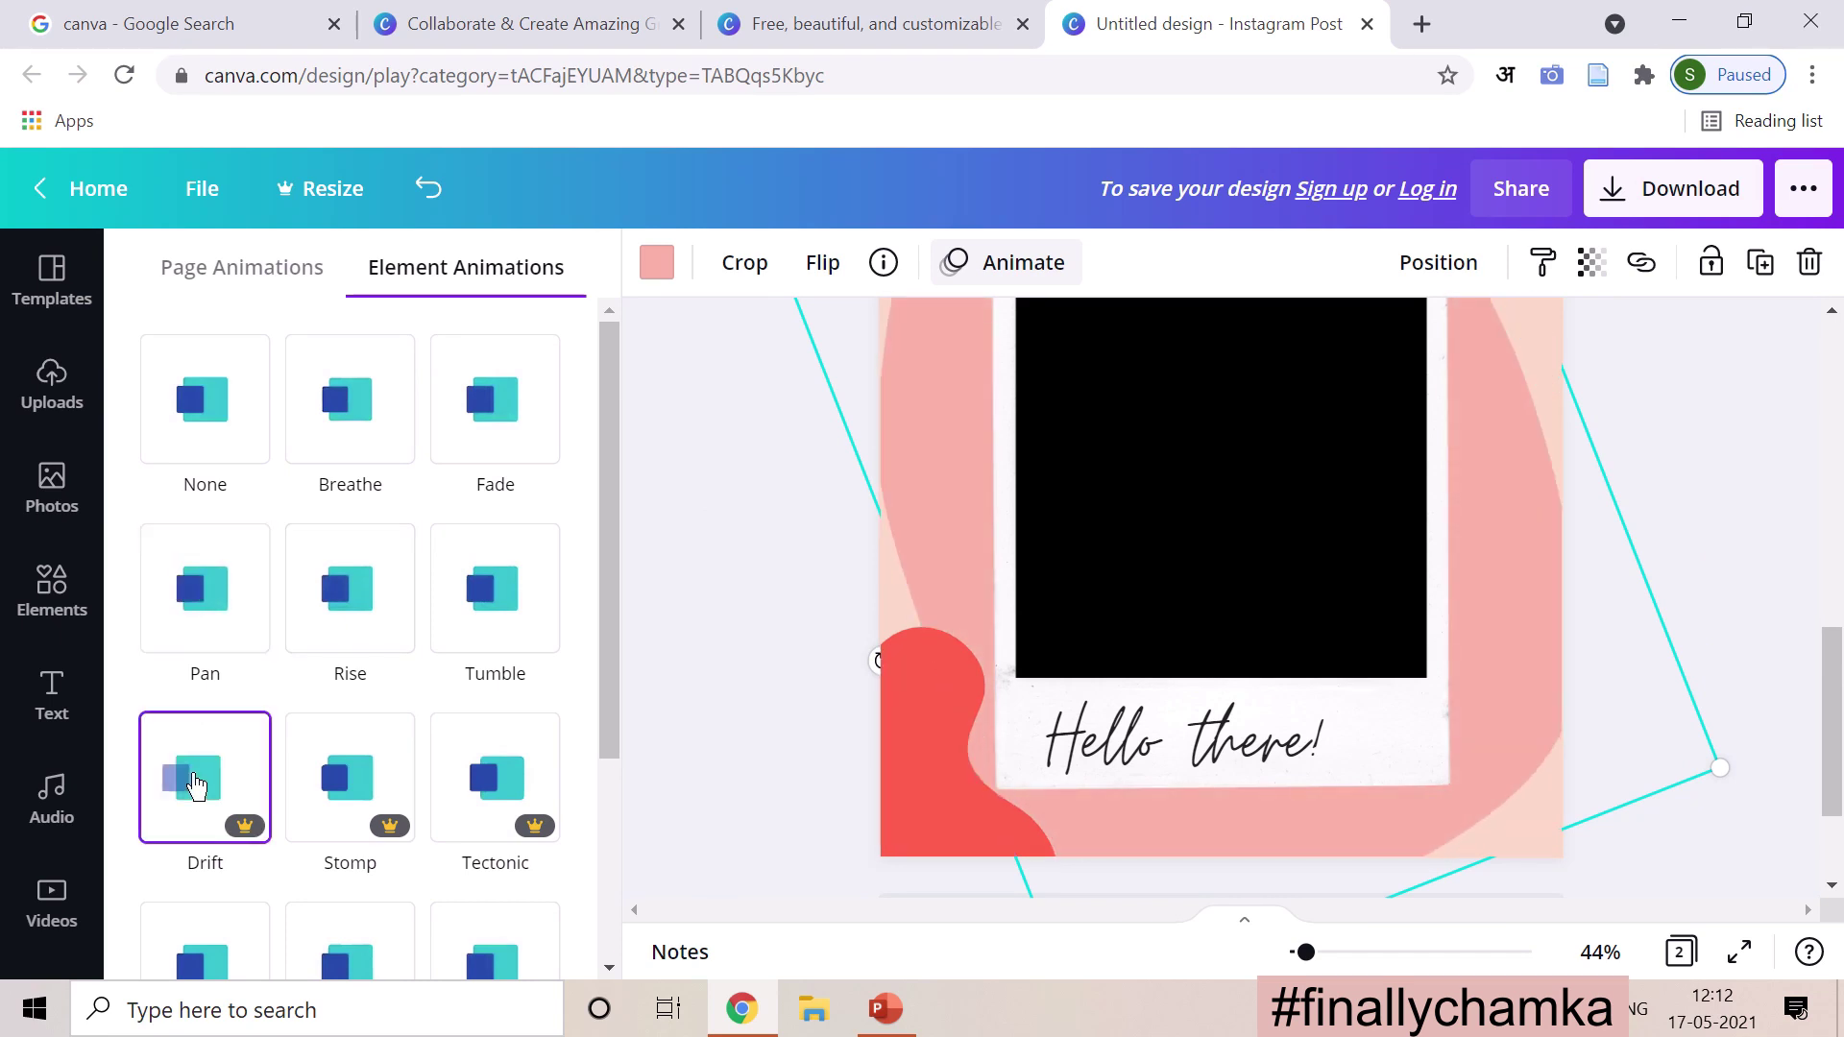
left_click(204, 272)
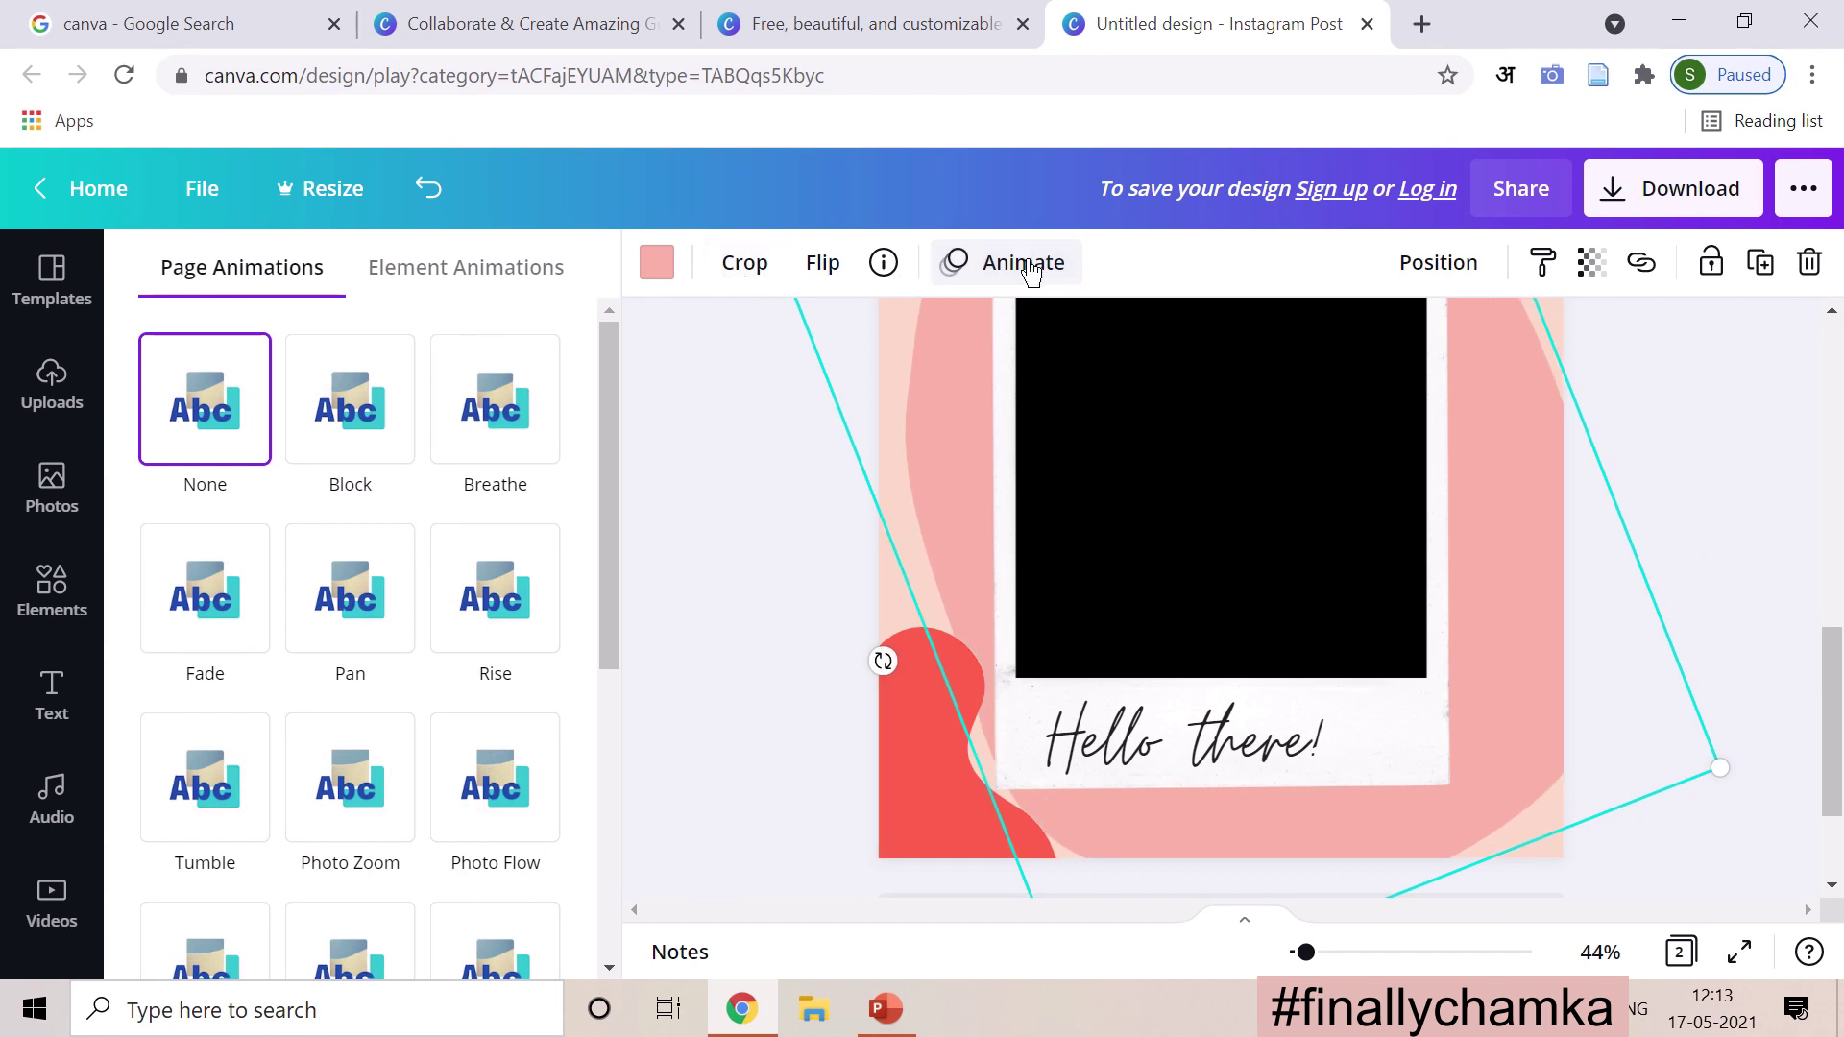
left_click(817, 353)
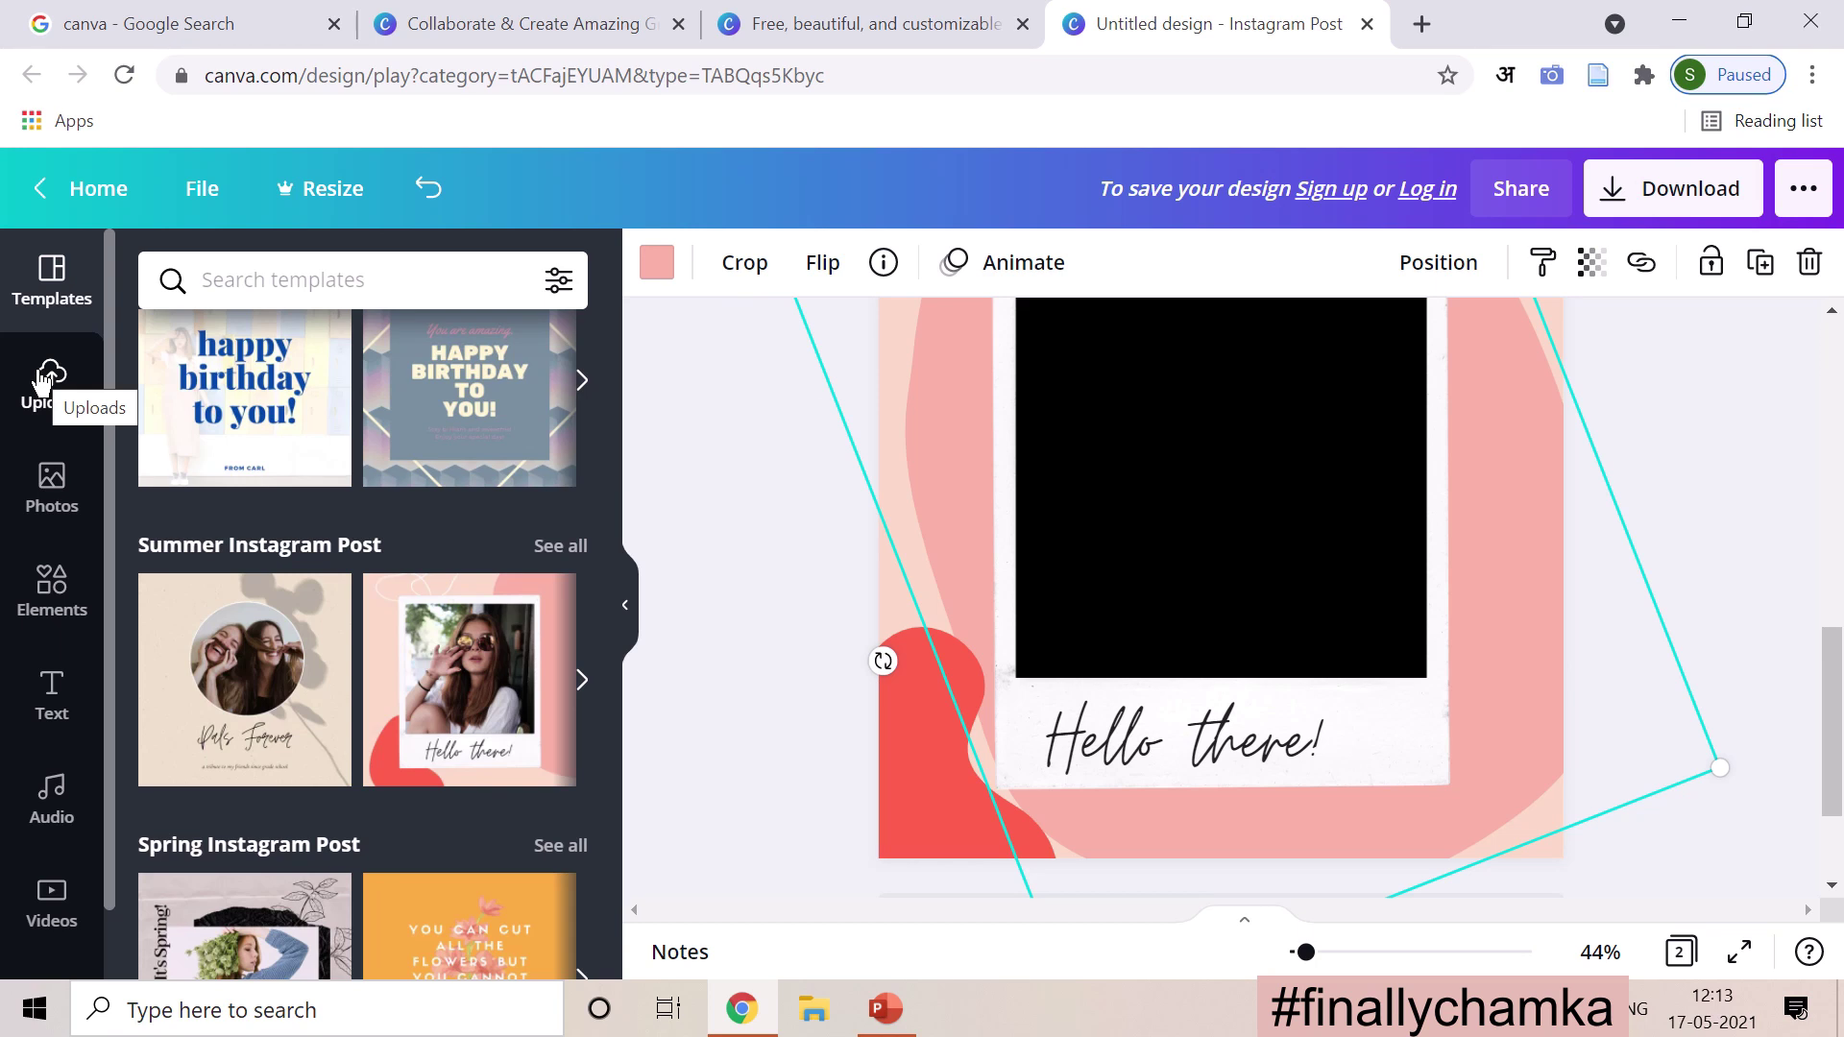
mouse_move(780, 15)
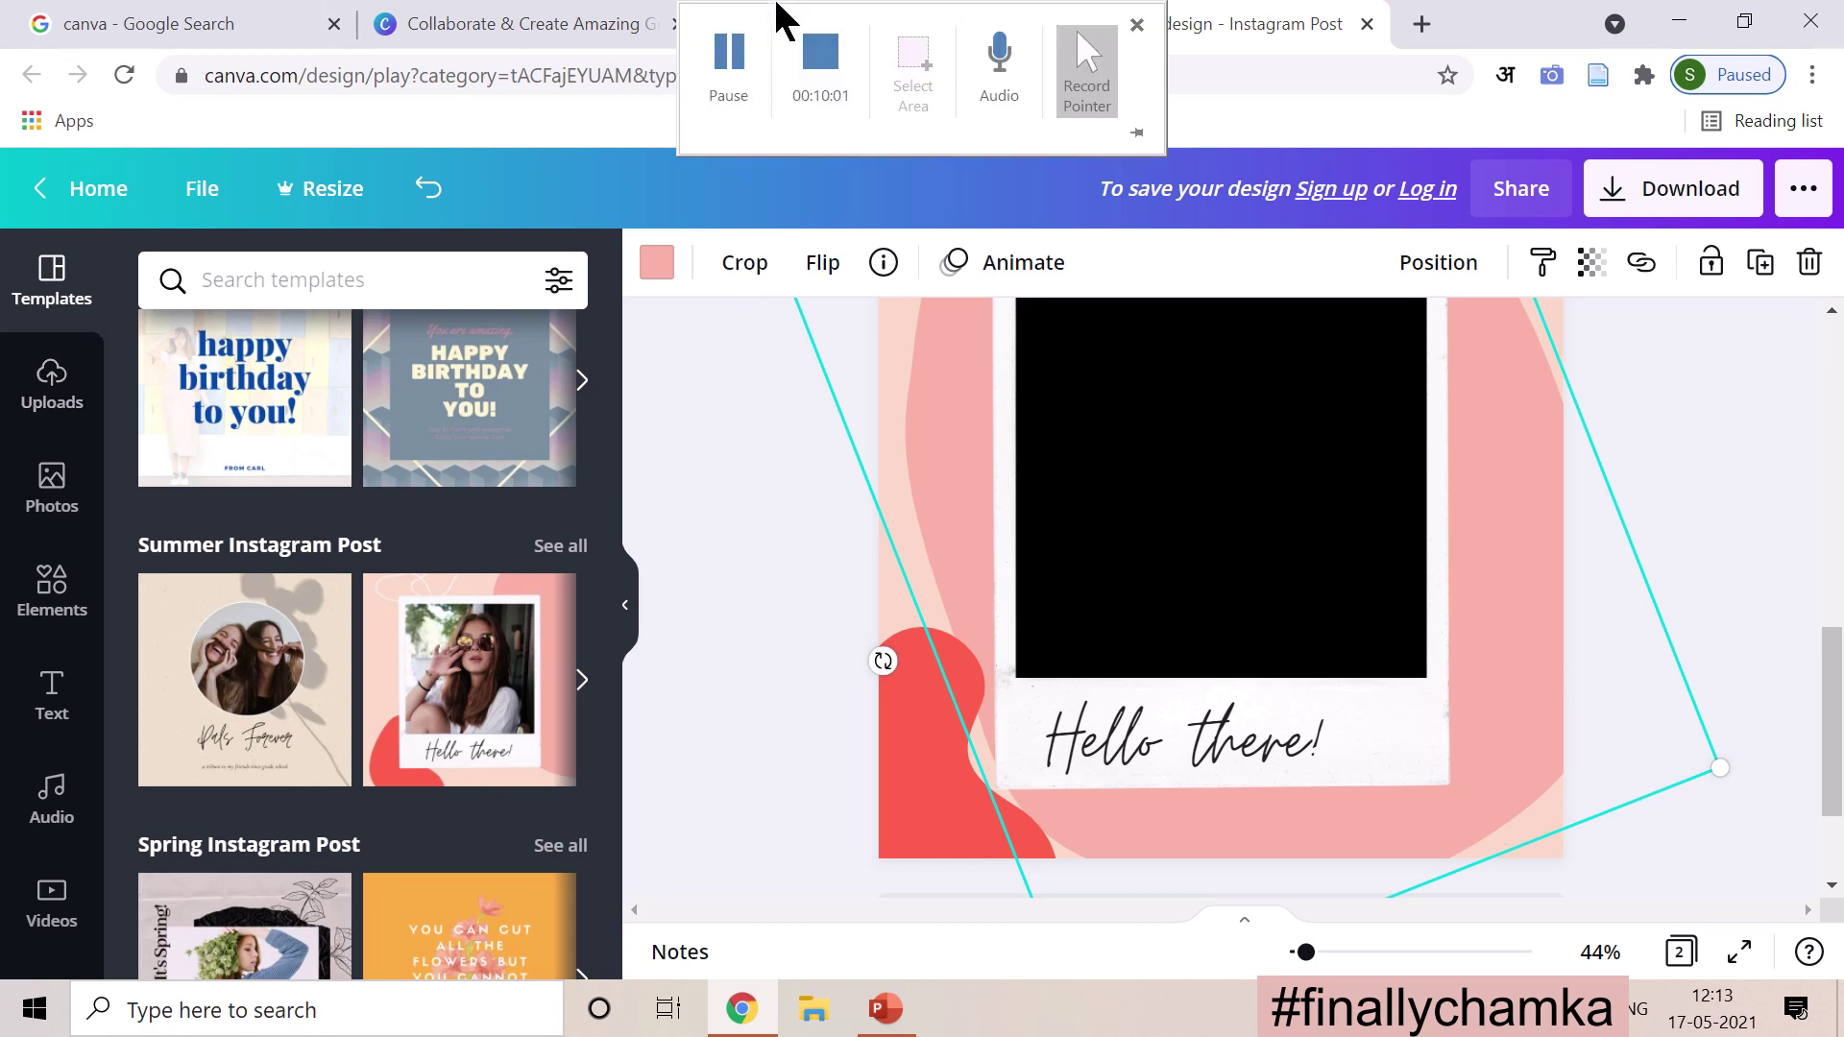
left_click(747, 72)
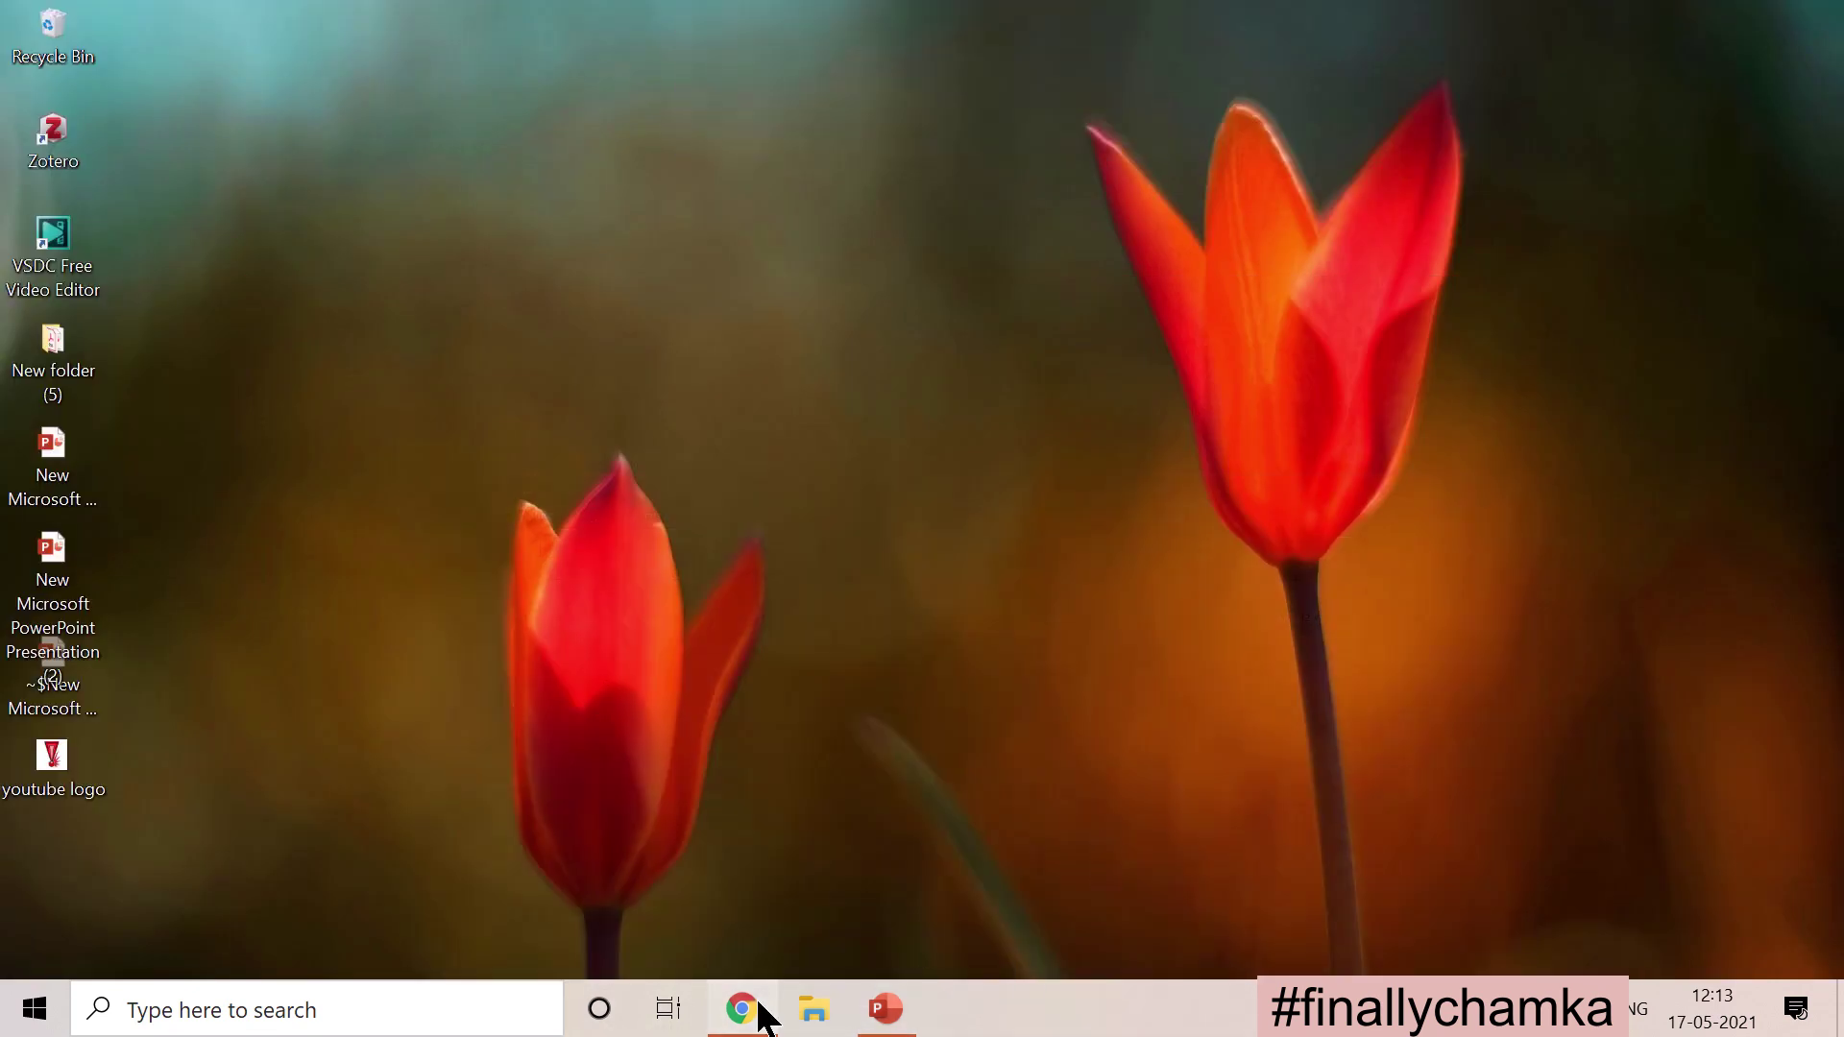
Step: Return to the Canva design and sign up with Google through the upload option using the account email and password, then dismiss the Pro trial offer
left_click(759, 1004)
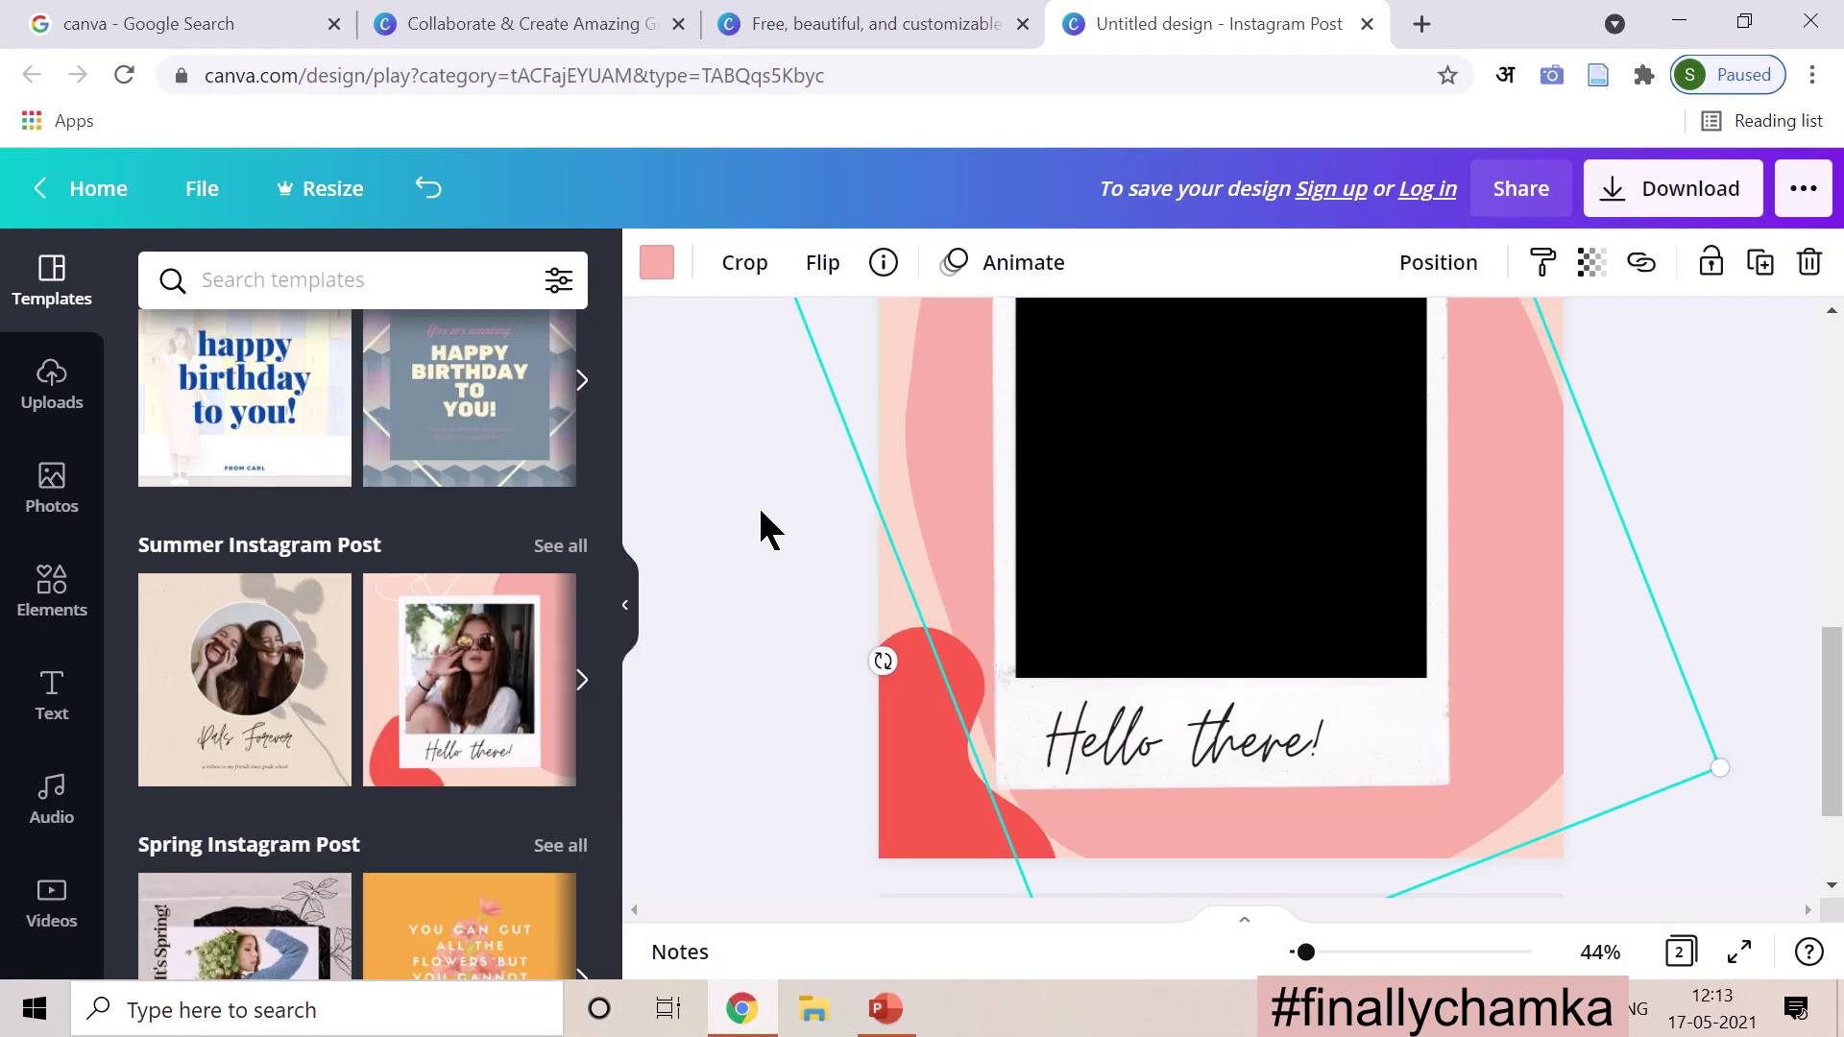
left_click(48, 403)
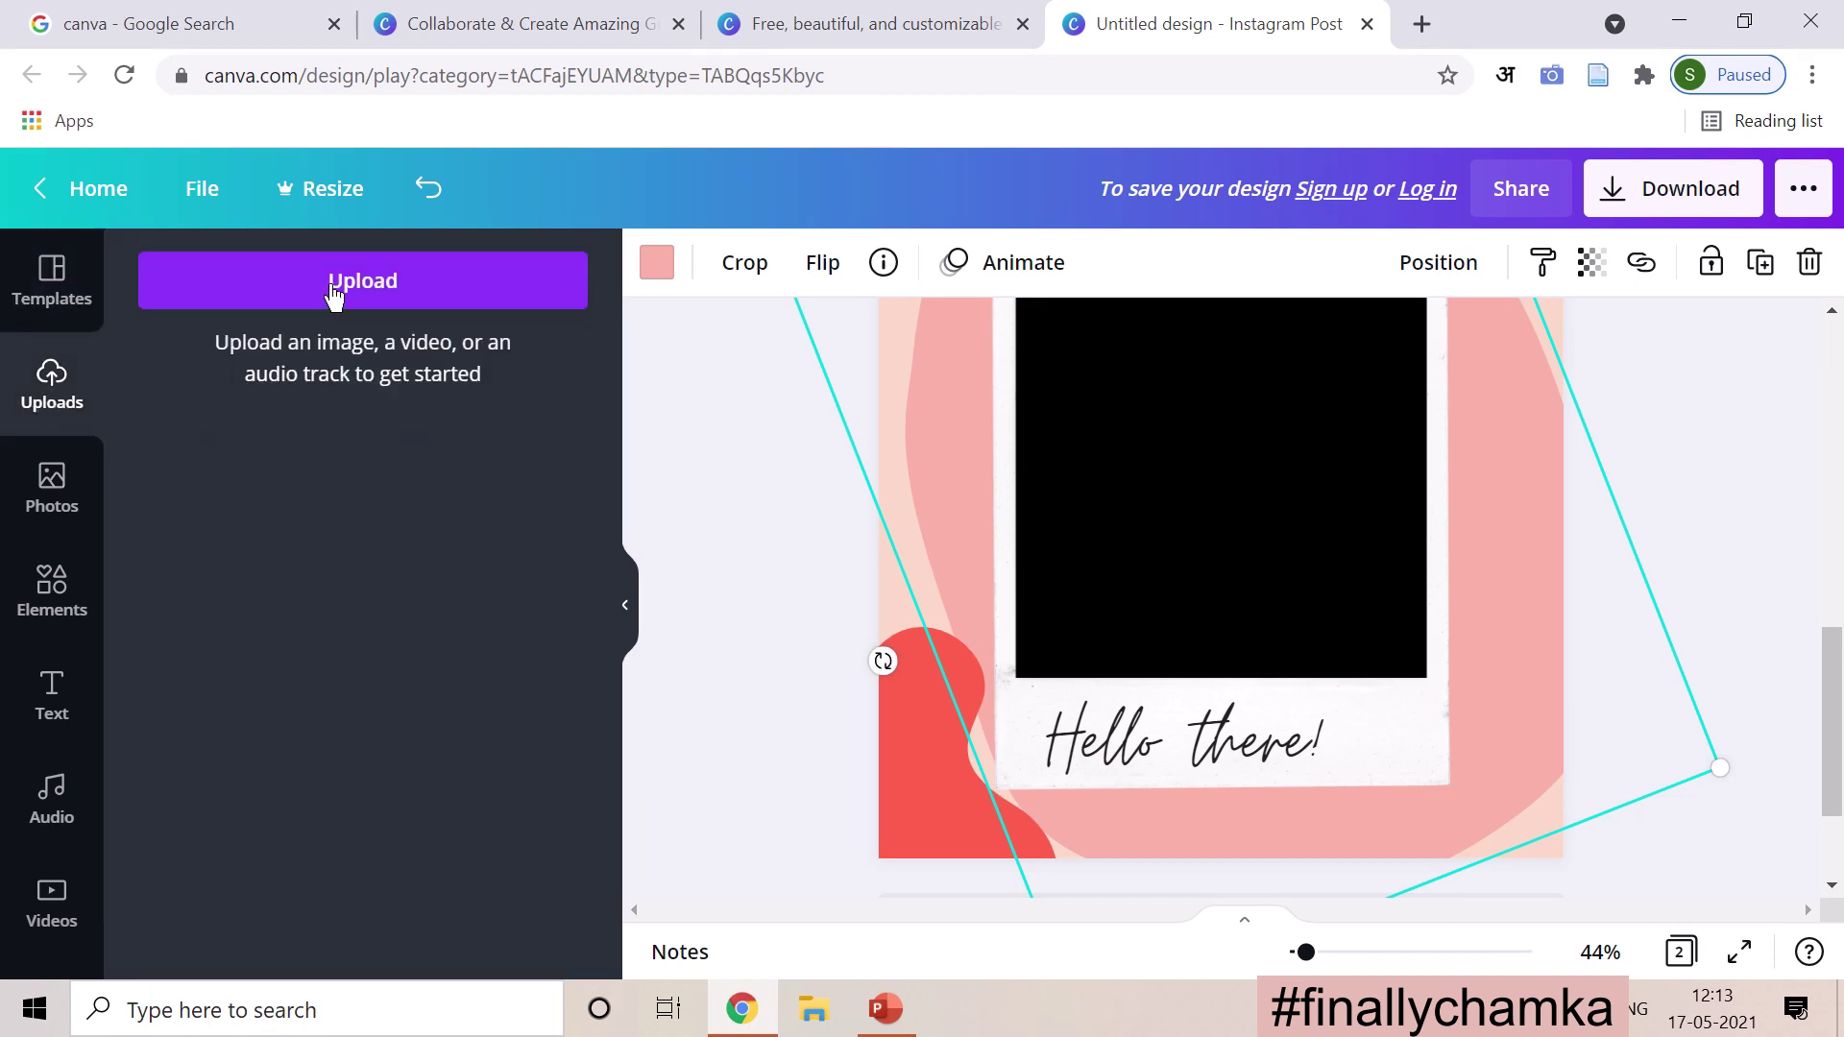
left_click(333, 291)
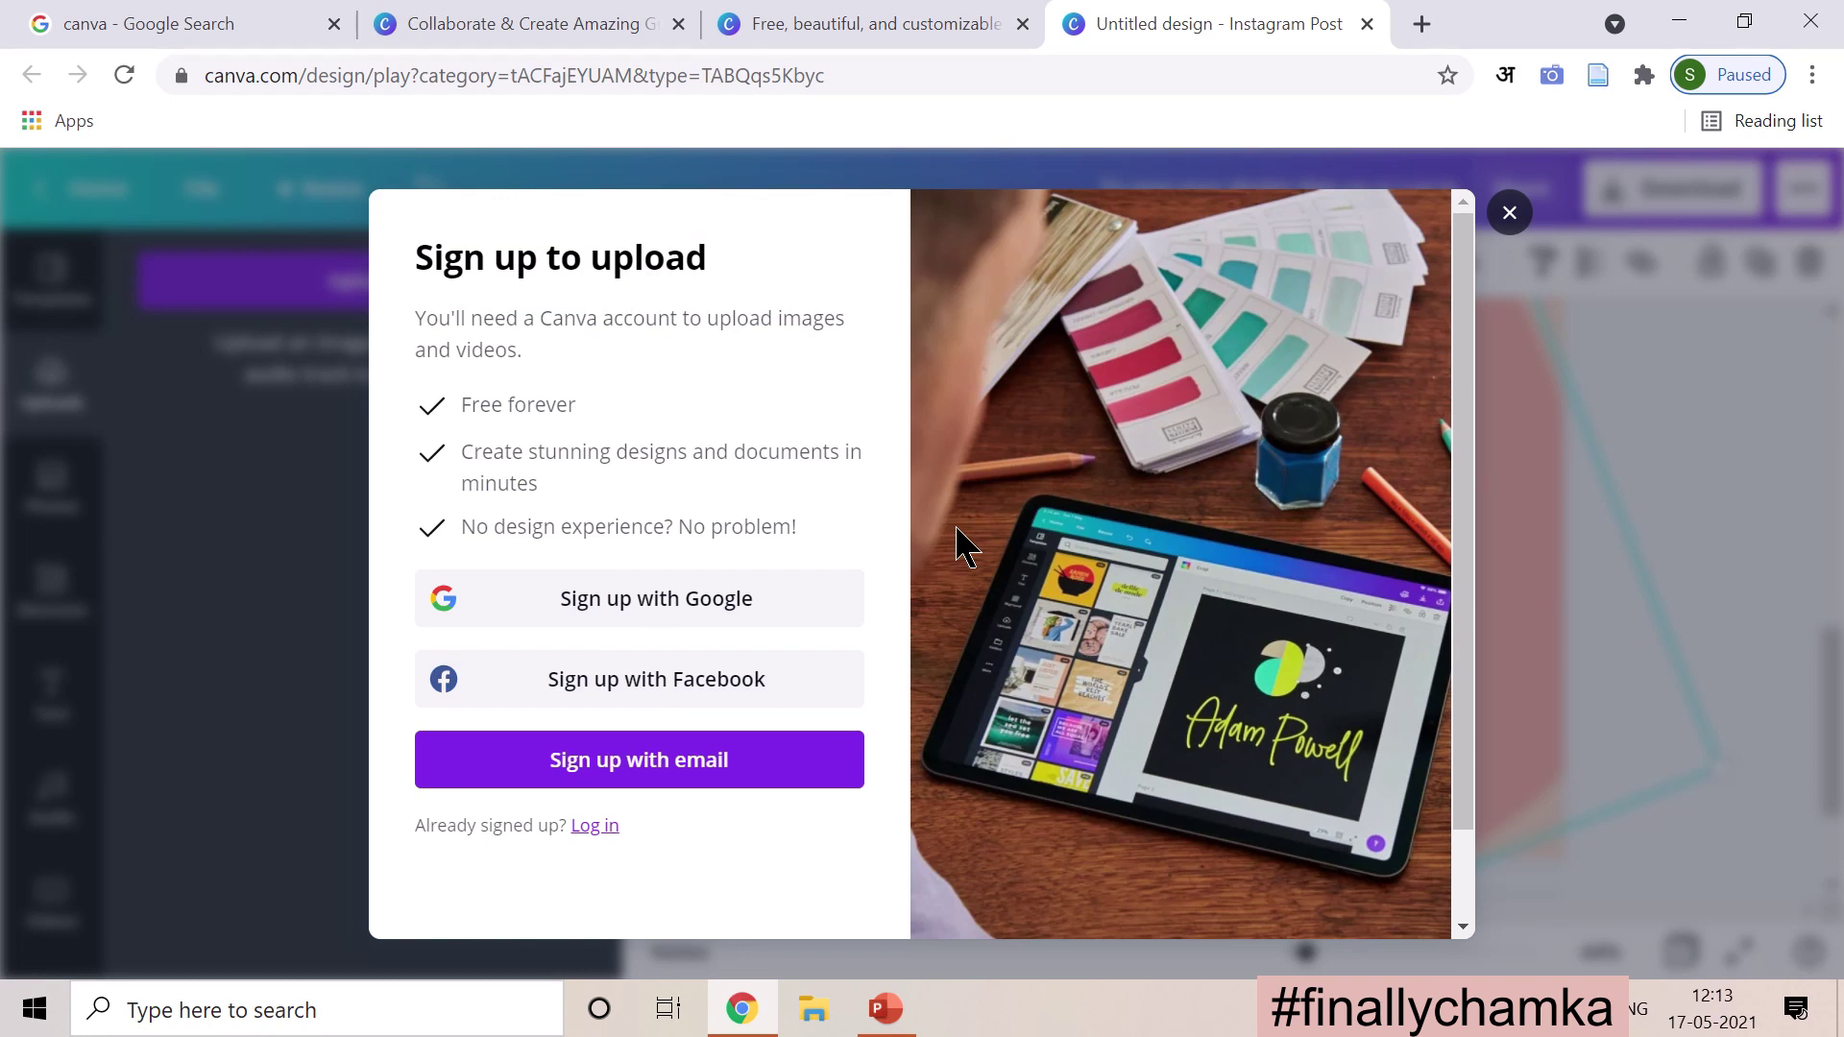
left_click(619, 599)
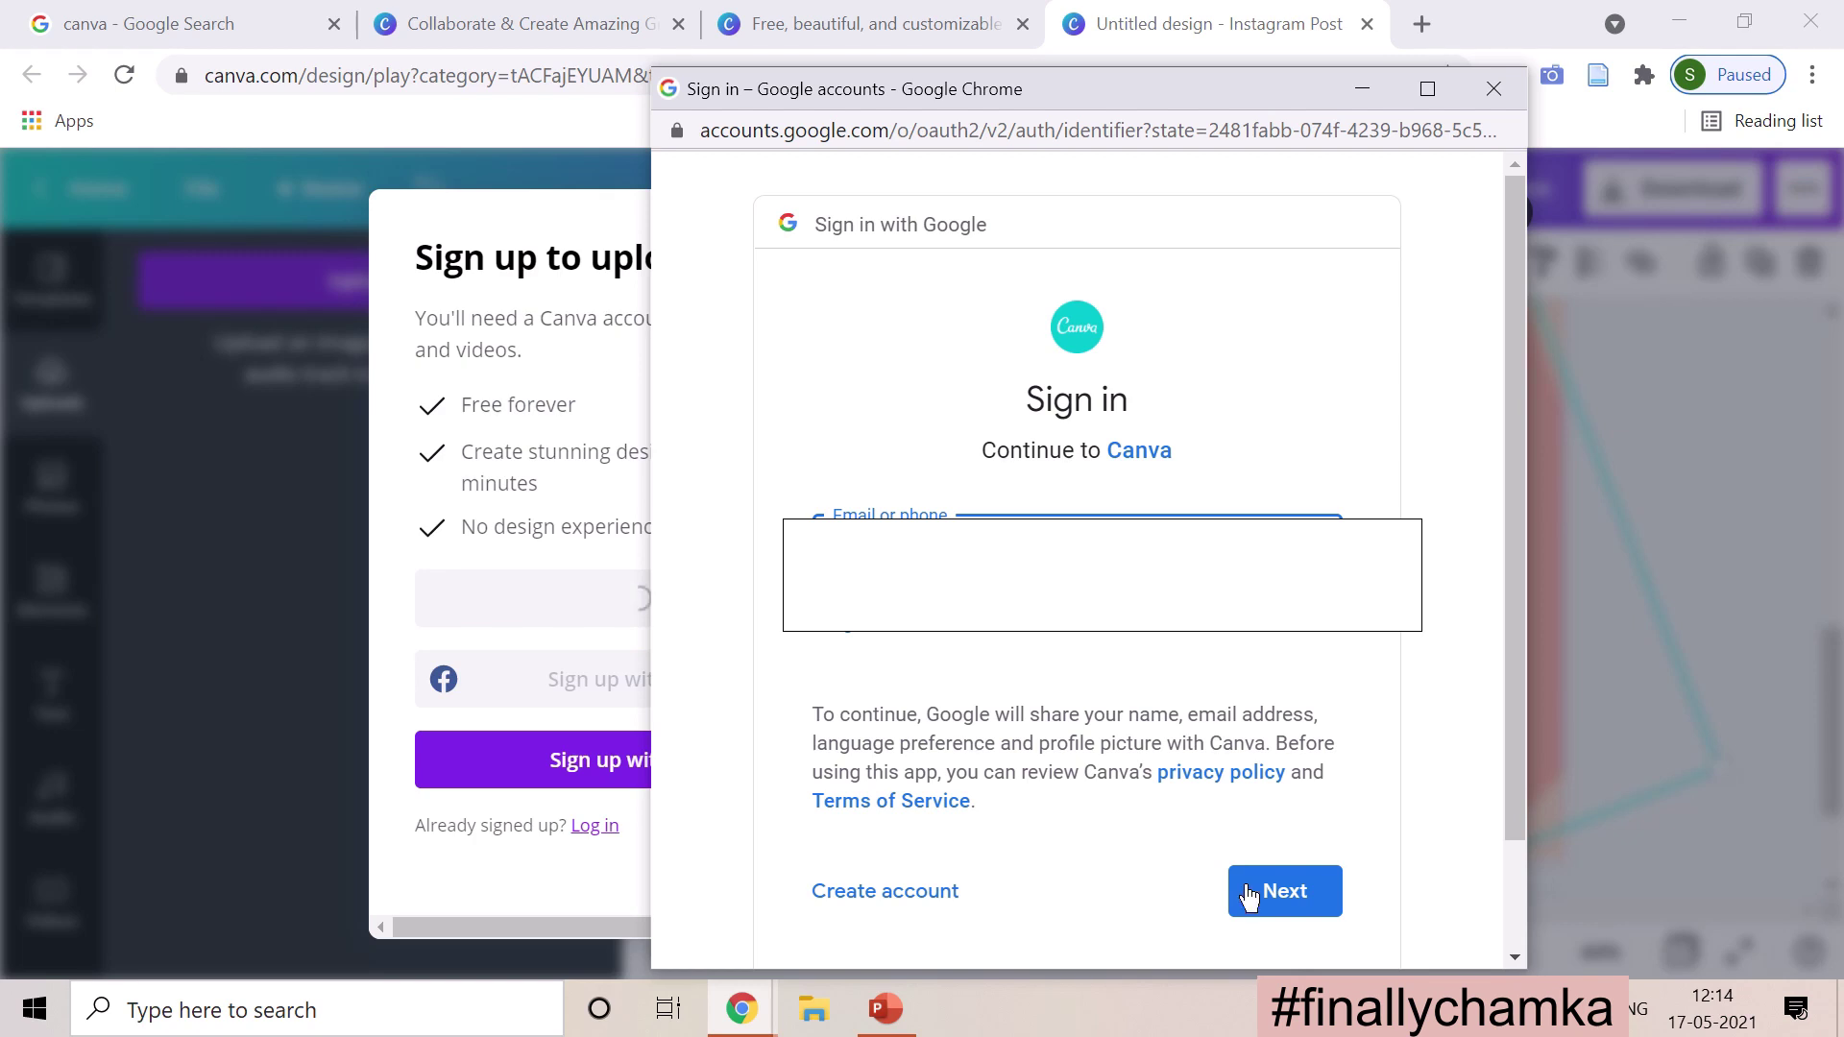
left_click(1249, 898)
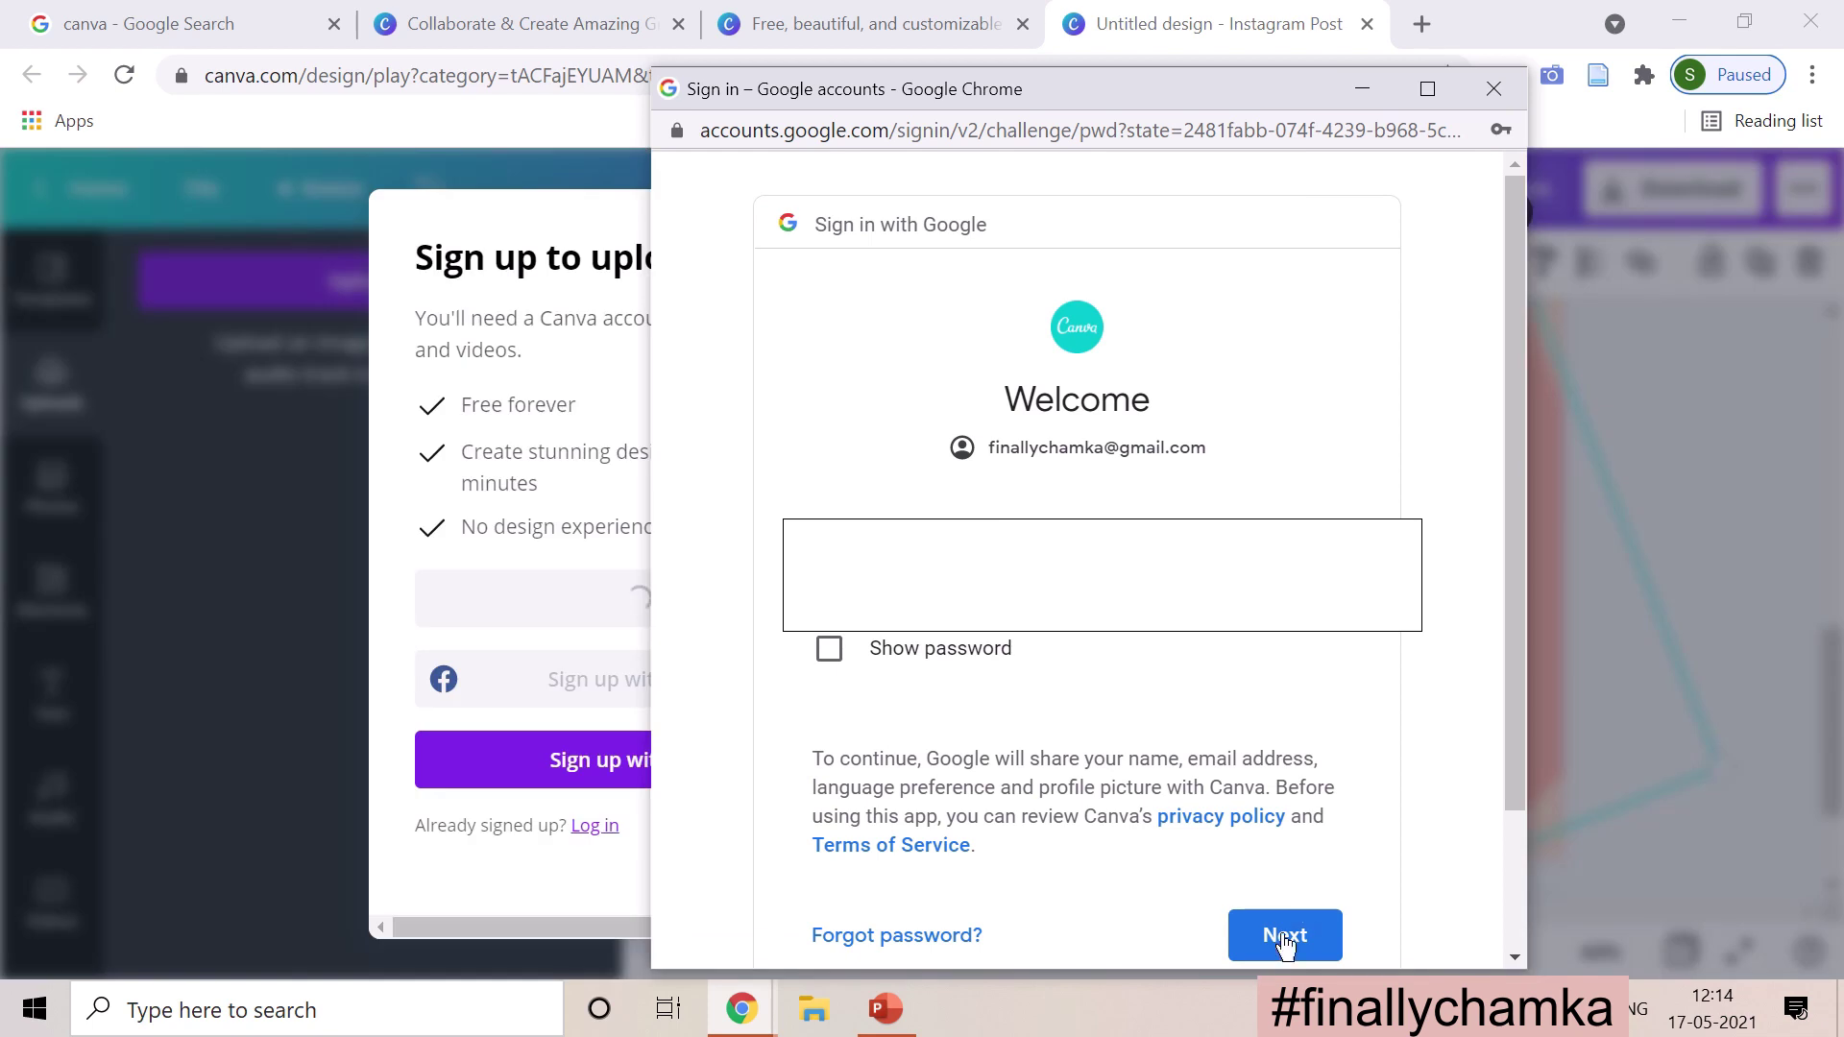
left_click(1273, 955)
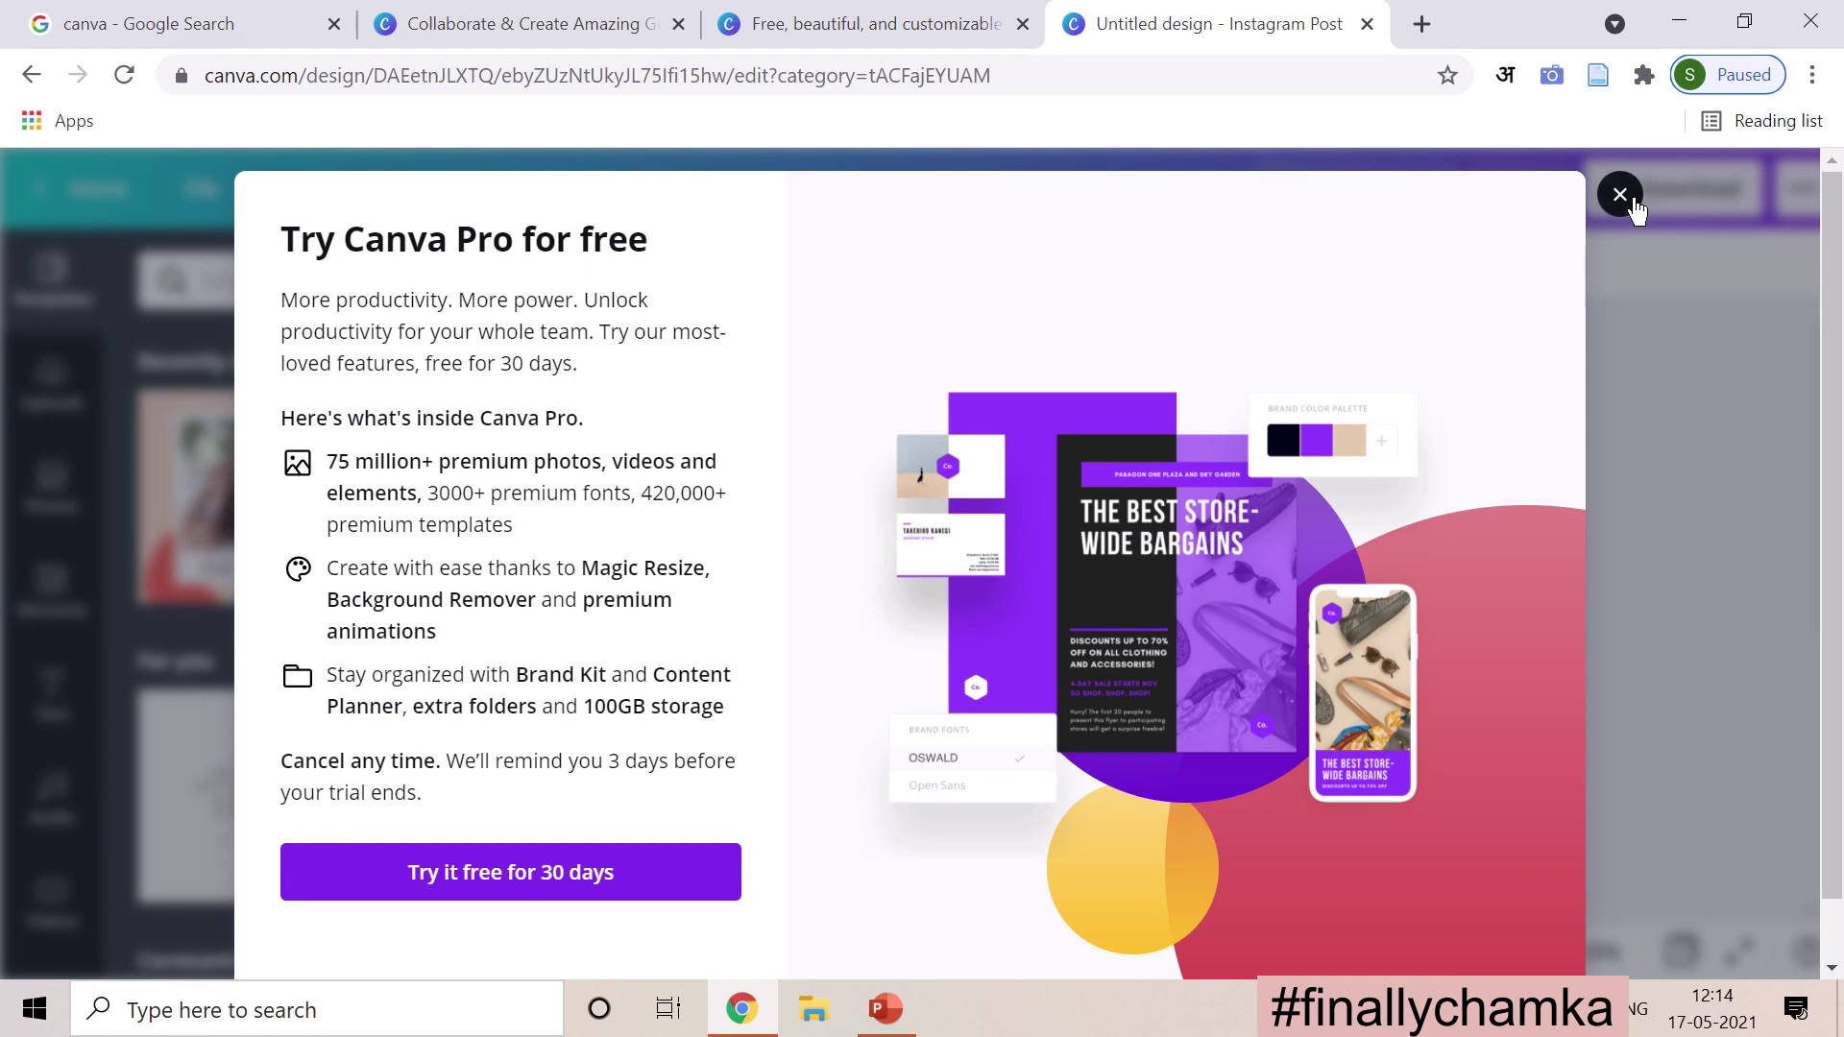
left_click(1620, 194)
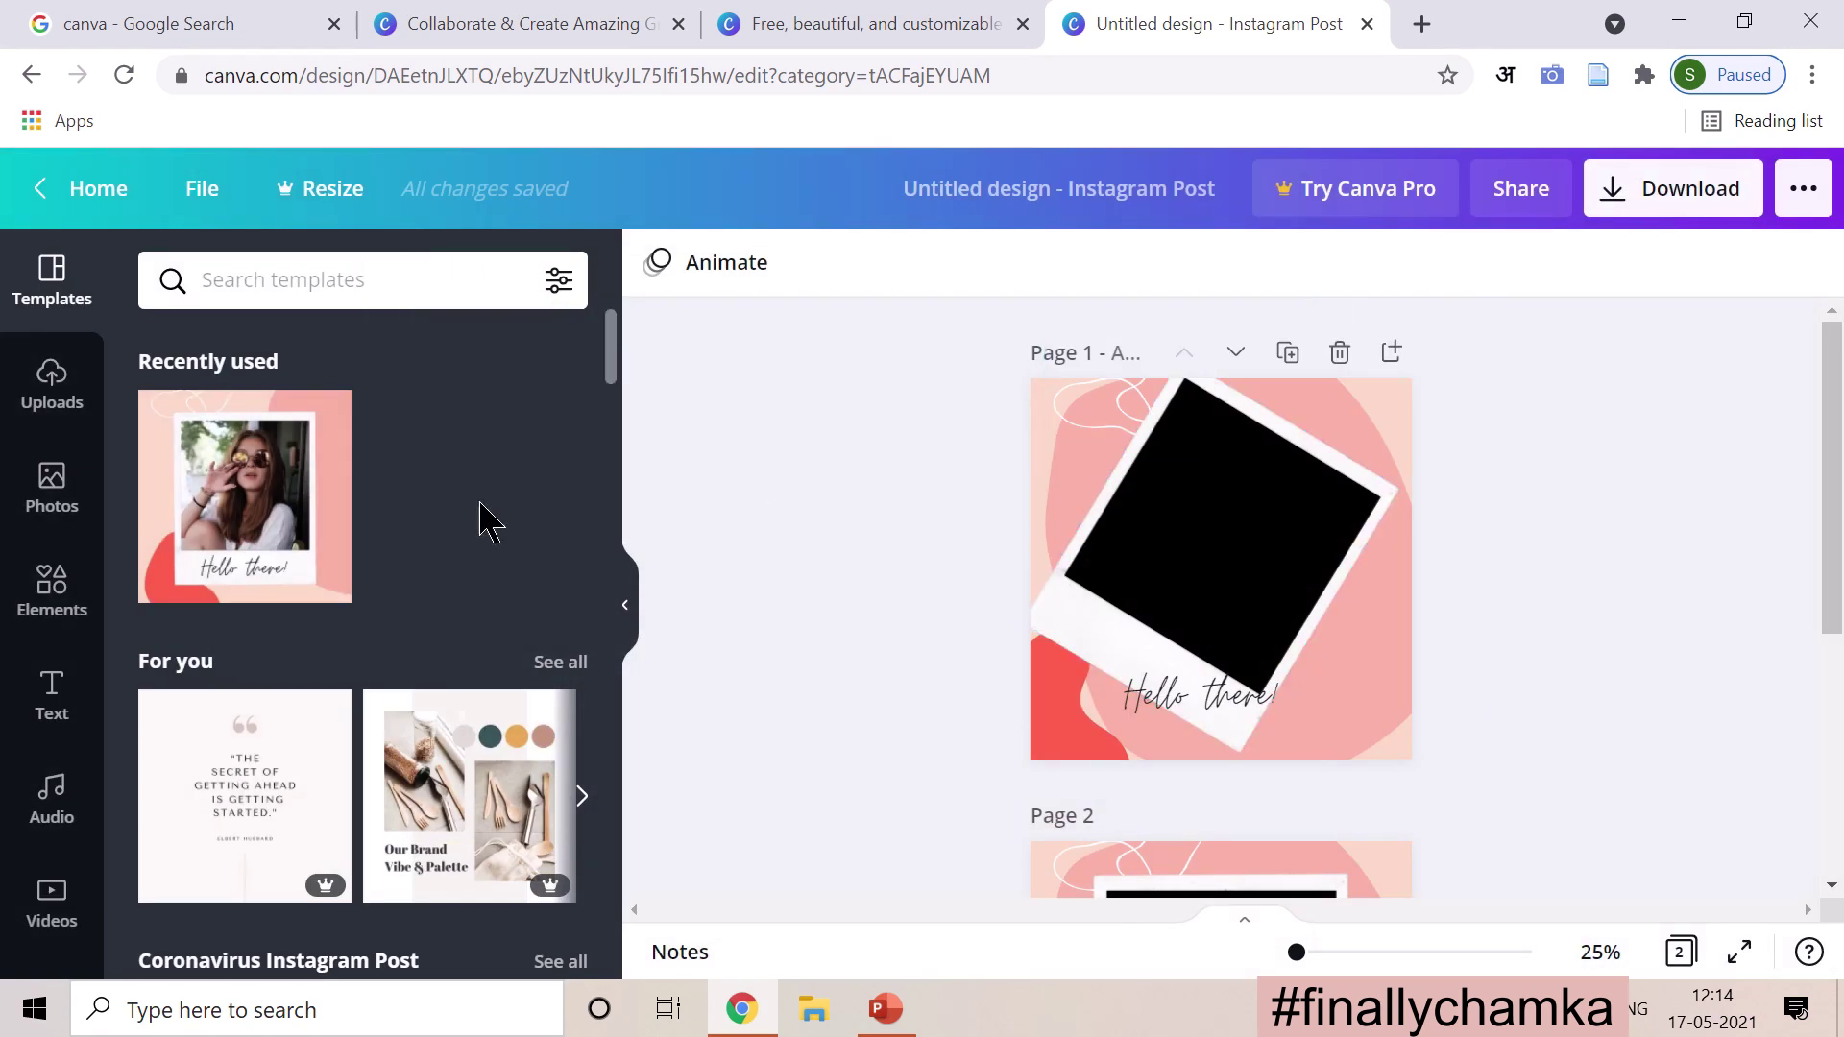
Step: Upload the "youtube logo" image from the device's Desktop folder to the design's uploads
left_click(62, 373)
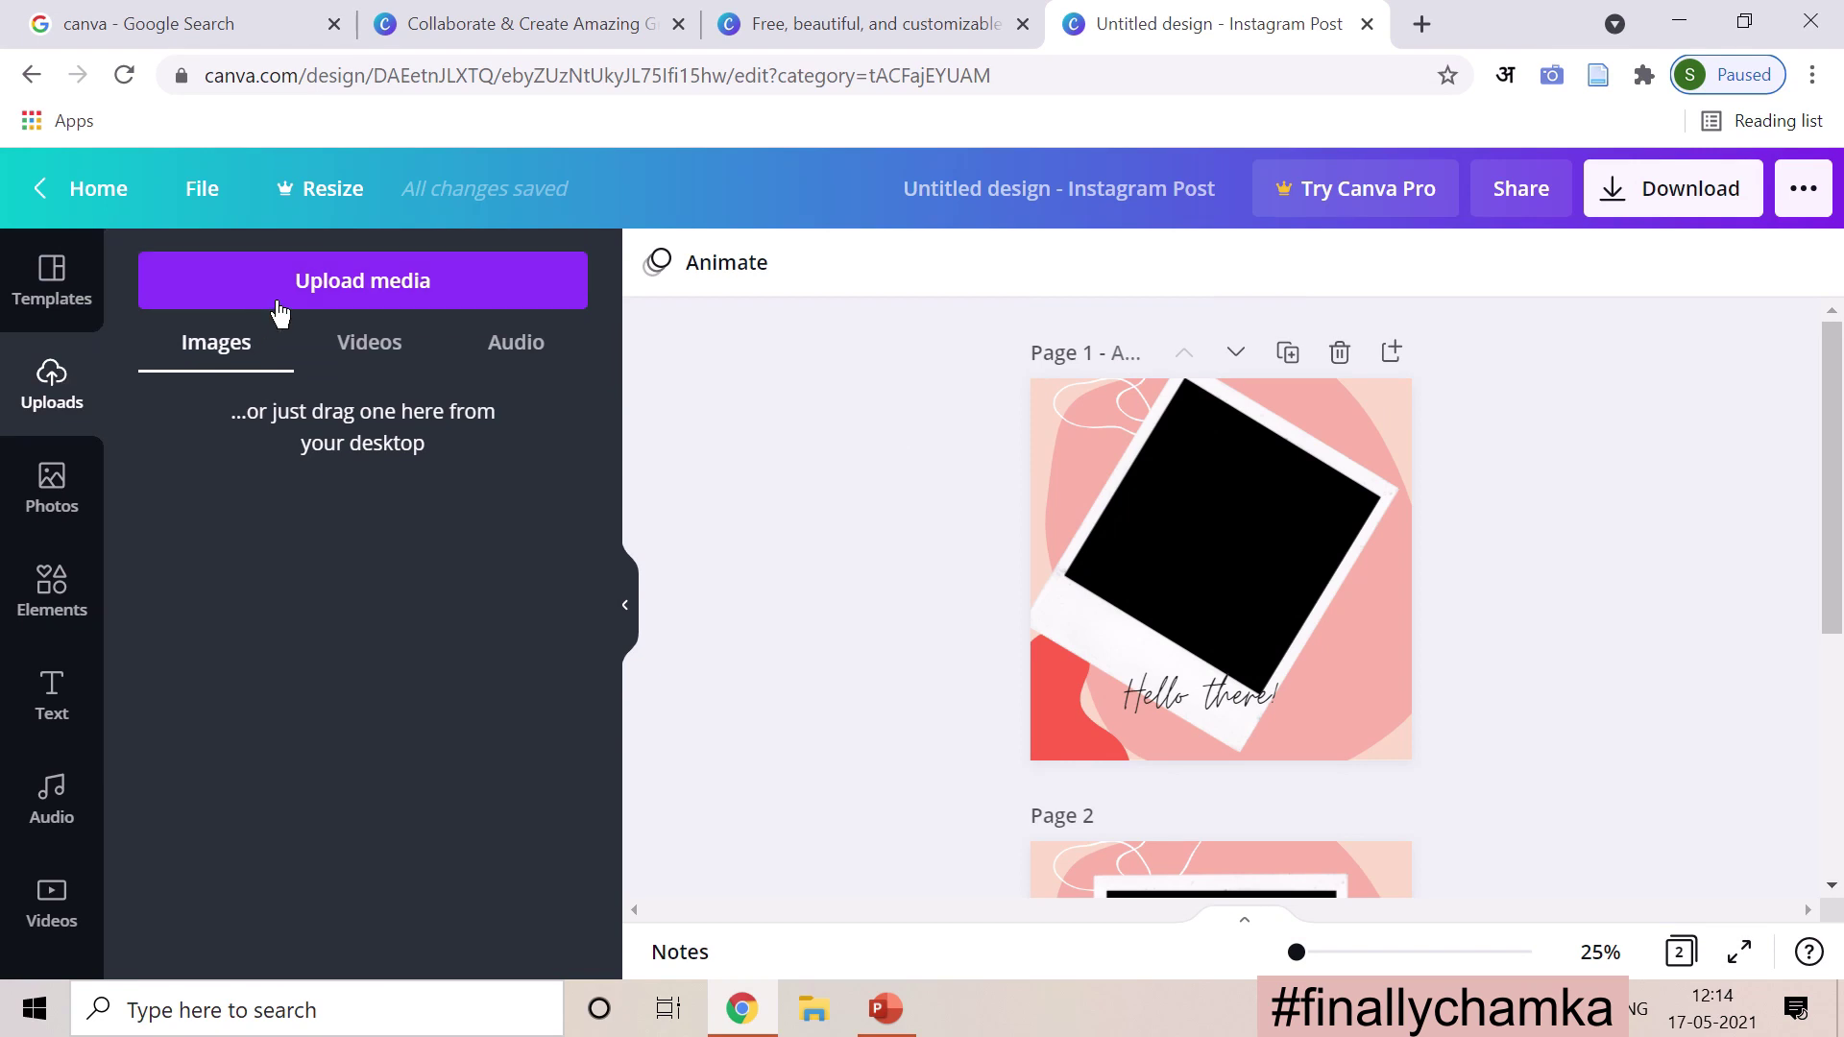
left_click(289, 306)
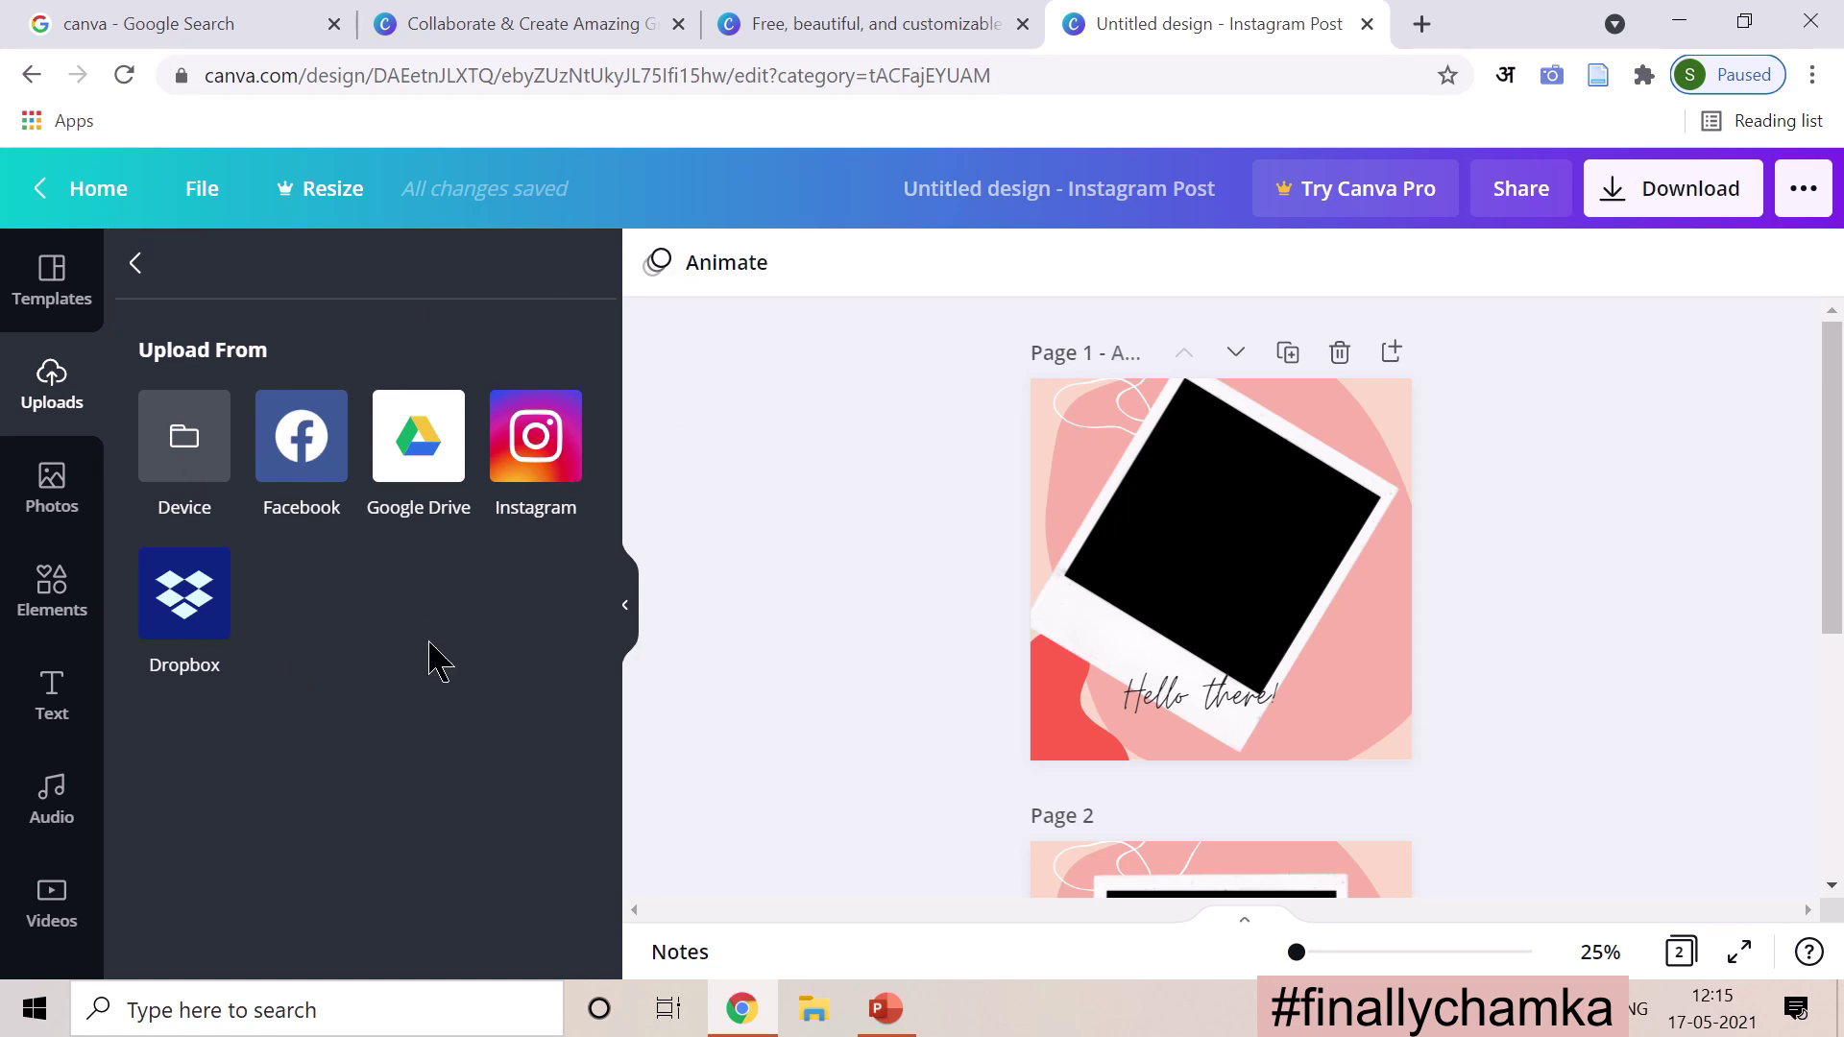
left_click(189, 465)
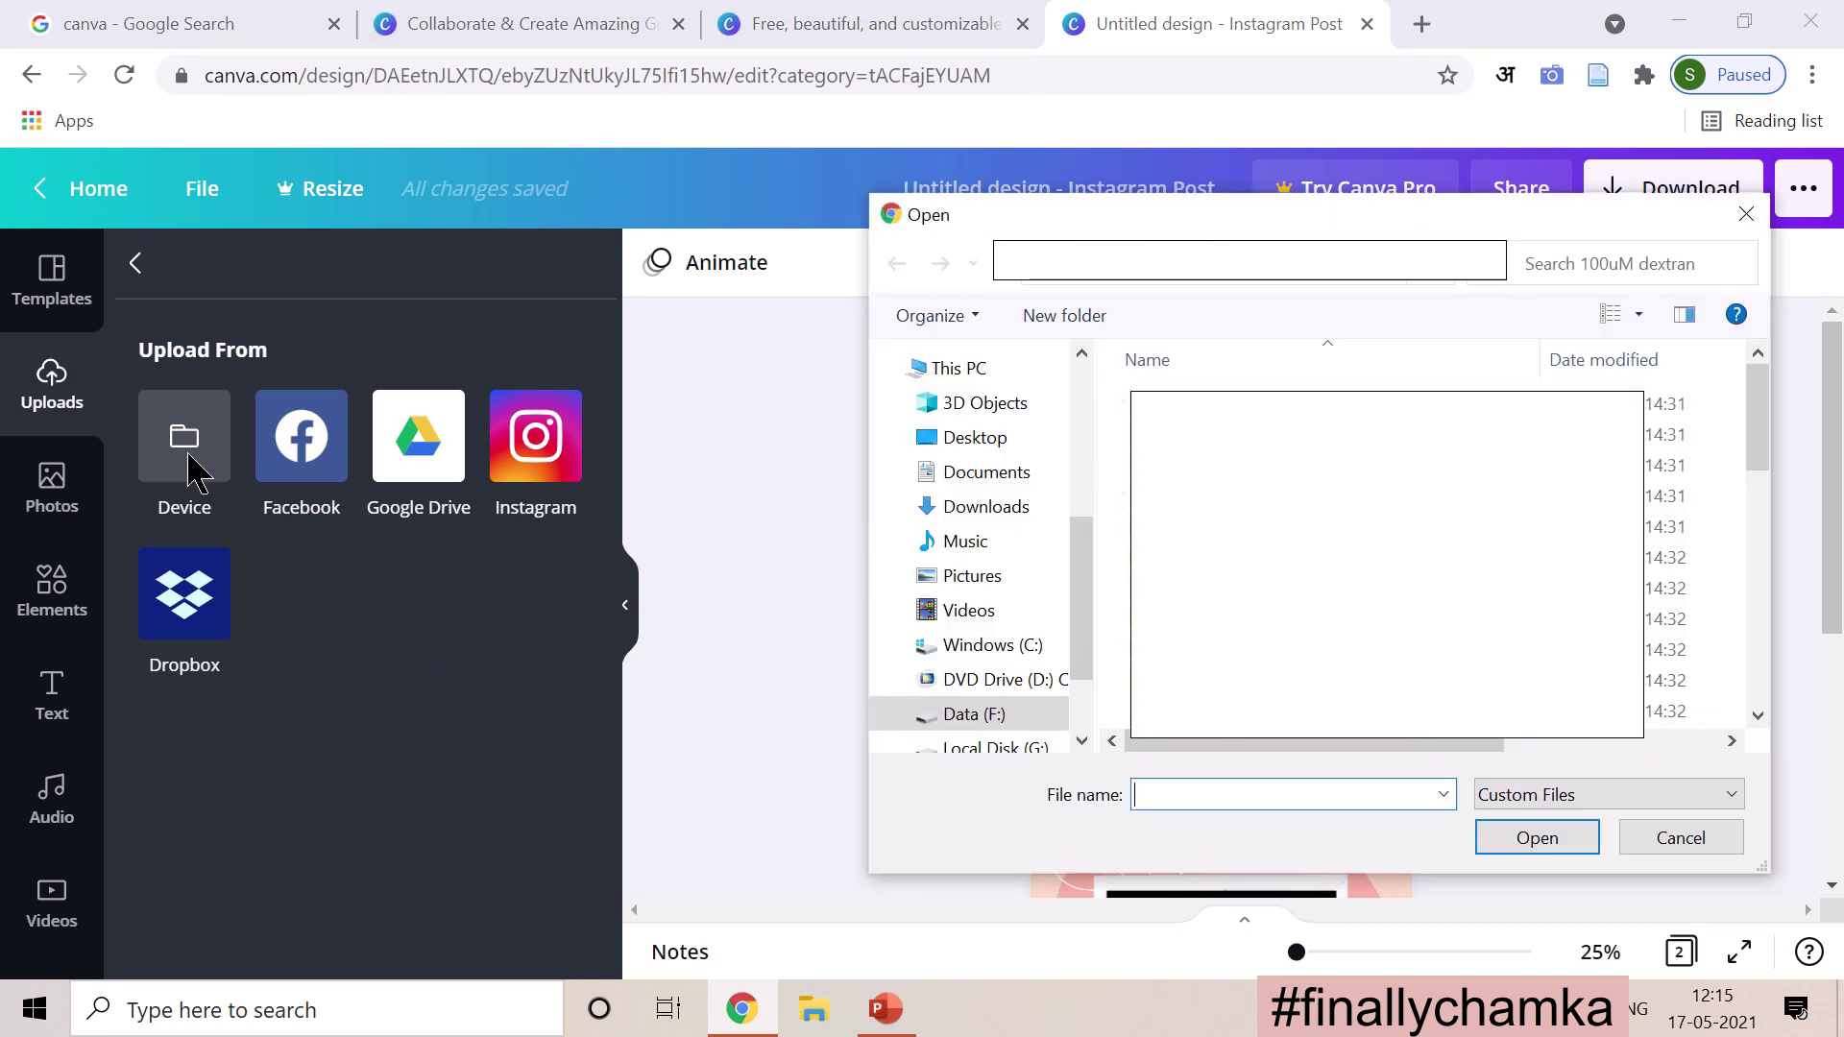
left_click(970, 444)
double_click(1162, 389)
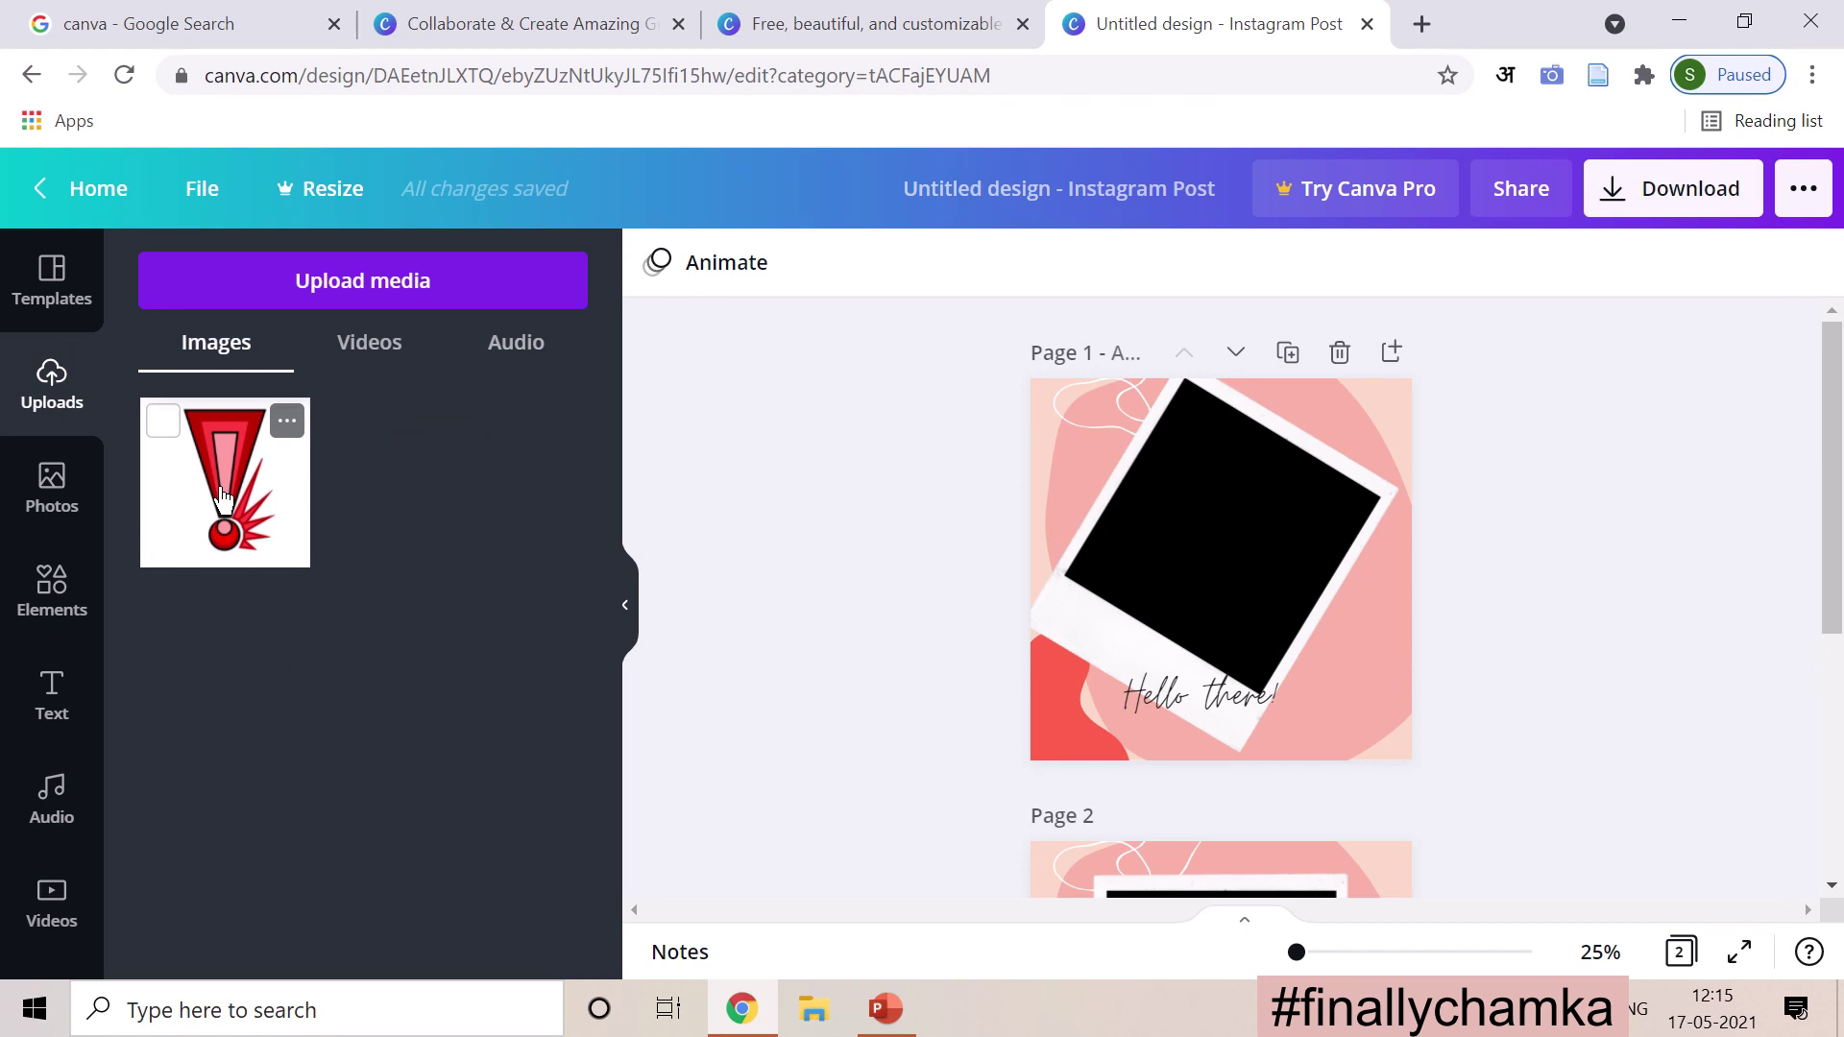
Step: Replace the tilted polaroid picture on page 1 with the uploaded exclamation-mark logo
left_click_drag(221, 496, 500, 630)
mouse_move(803, 20)
left_click_drag(259, 504, 1120, 500)
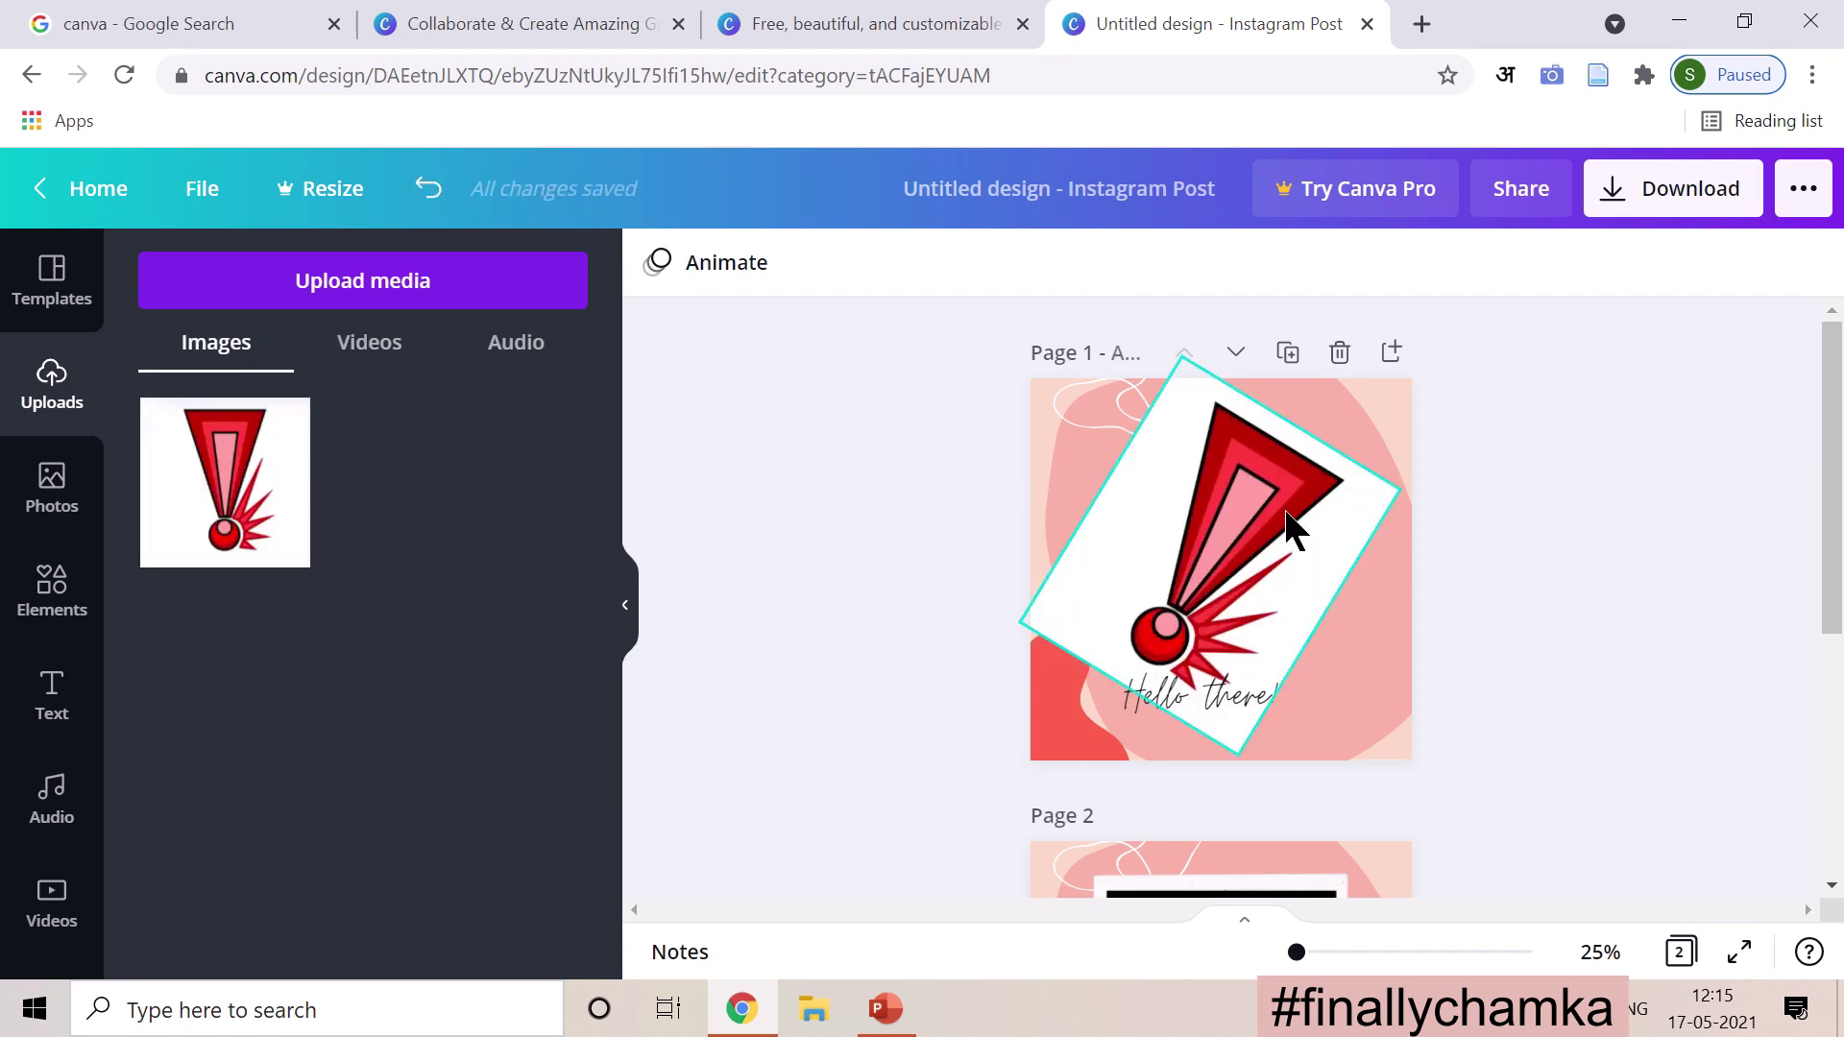
Step: Rotate page 1's logo upright and shrink it to sit centered on the pink shape, with the "Hello there!" text directly beneath it
left_click(1278, 586)
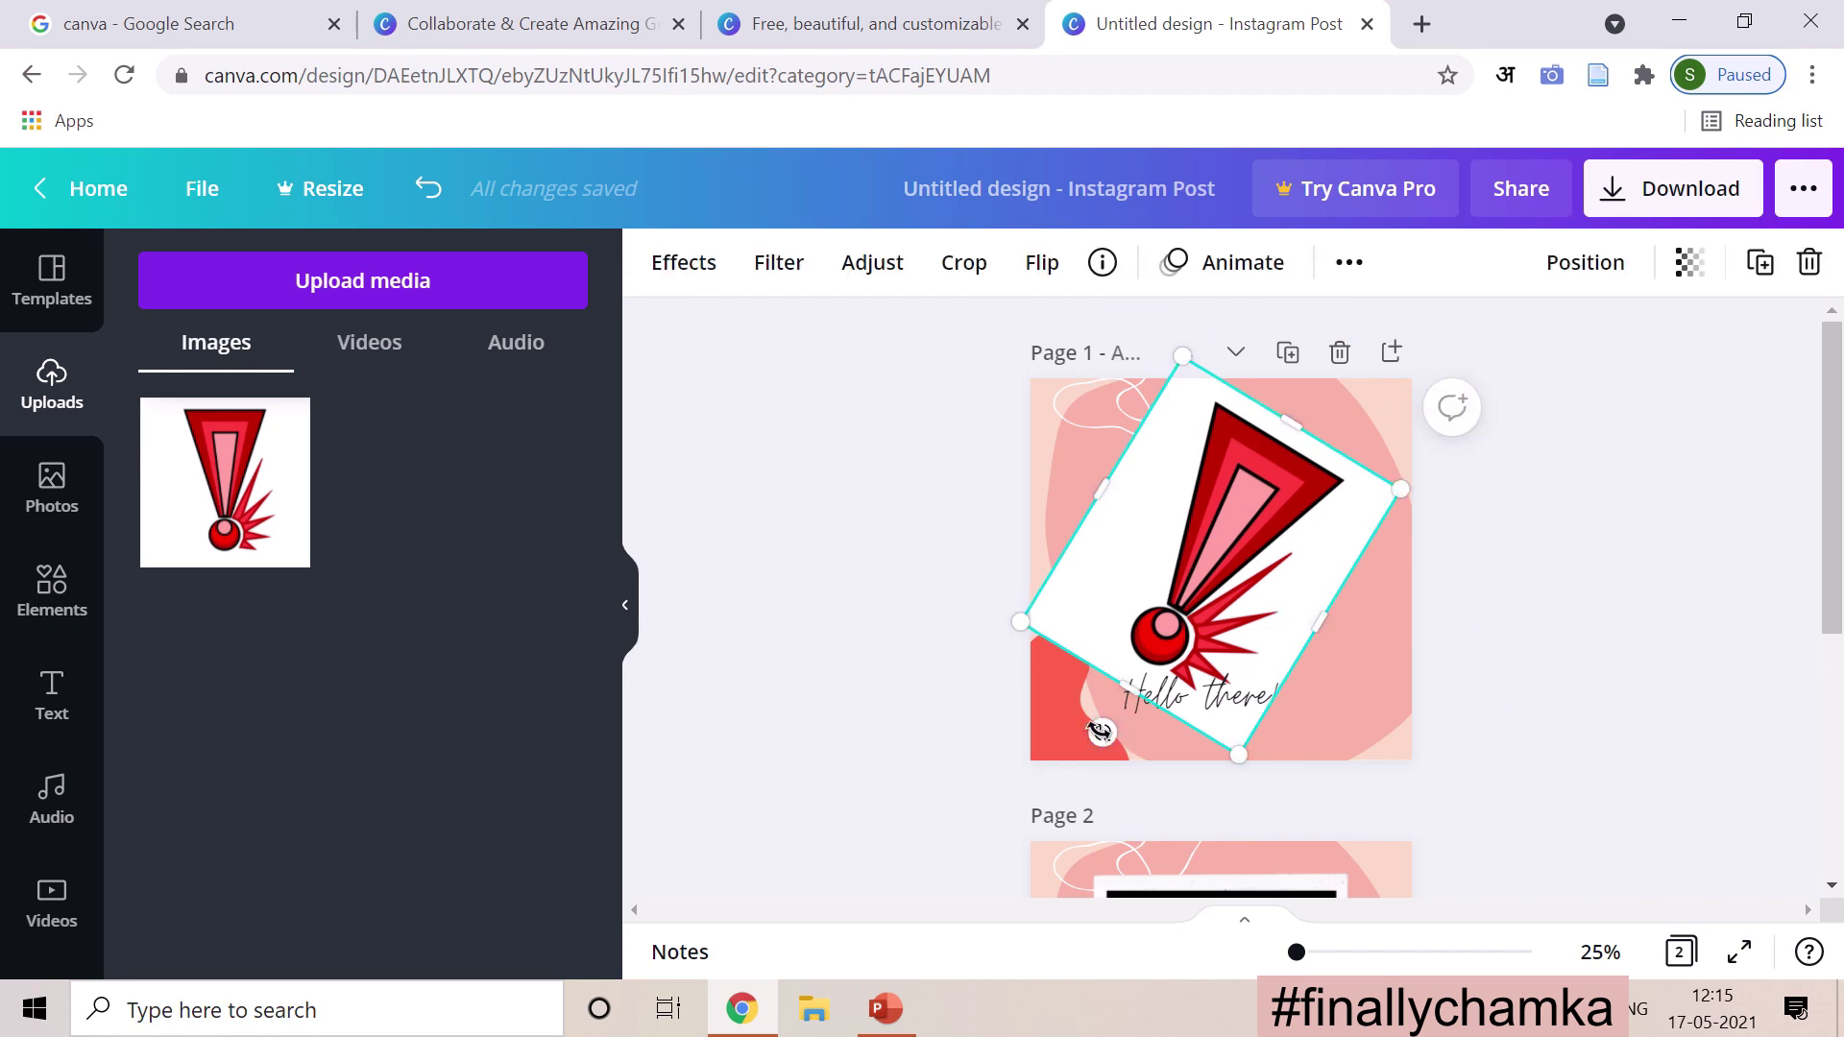
left_click_drag(1101, 732, 1205, 747)
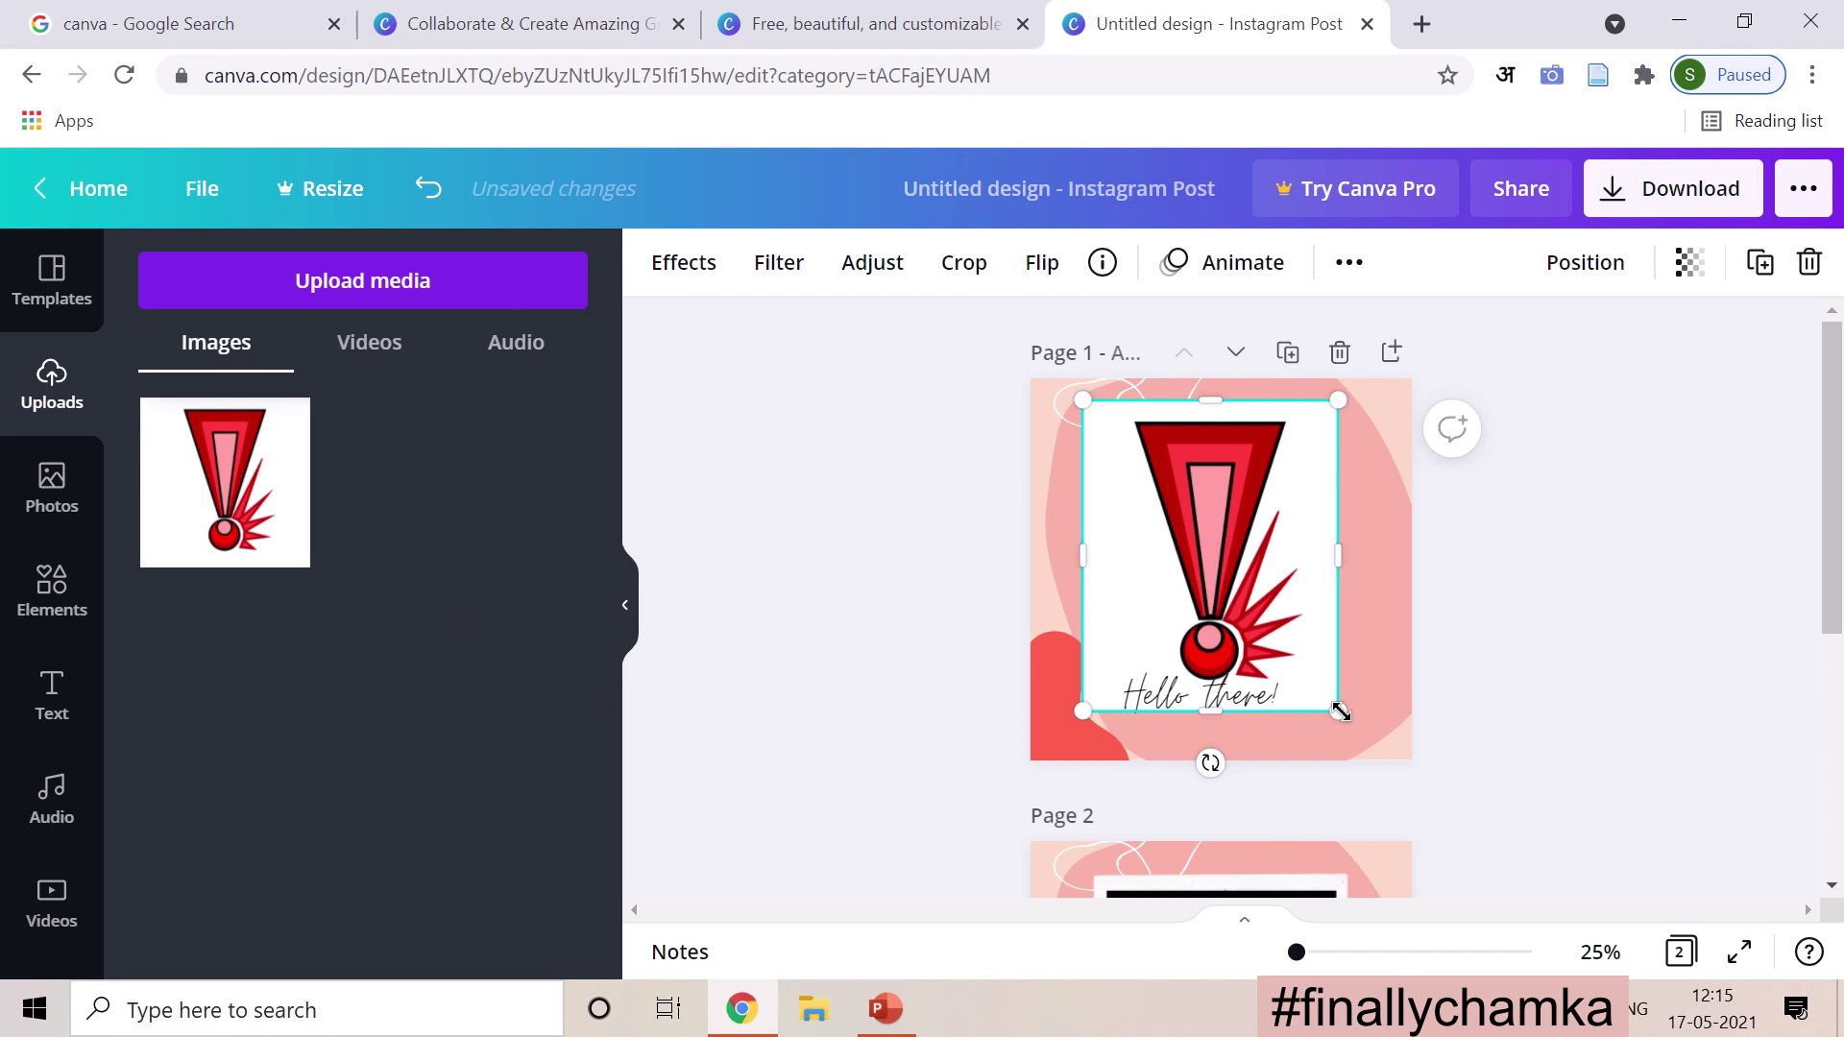
left_click_drag(1341, 711, 1259, 614)
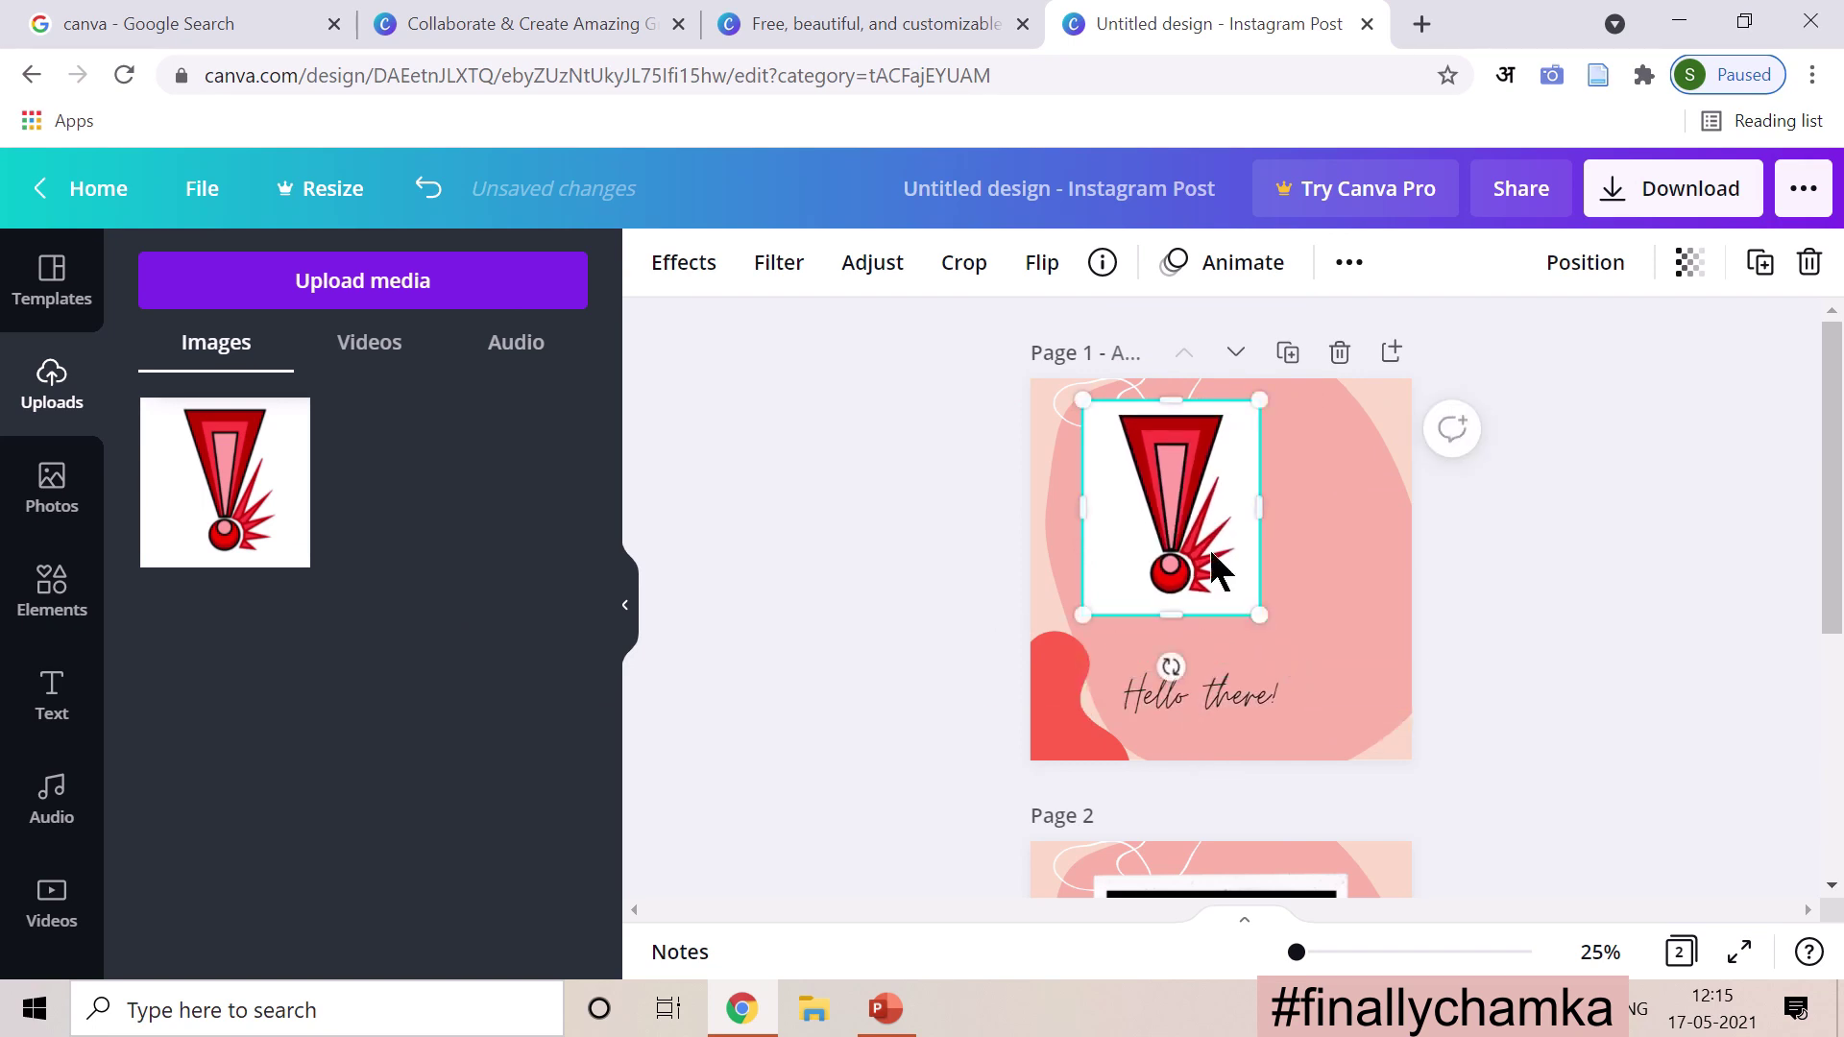
left_click_drag(1210, 543, 1258, 581)
left_click(1537, 540)
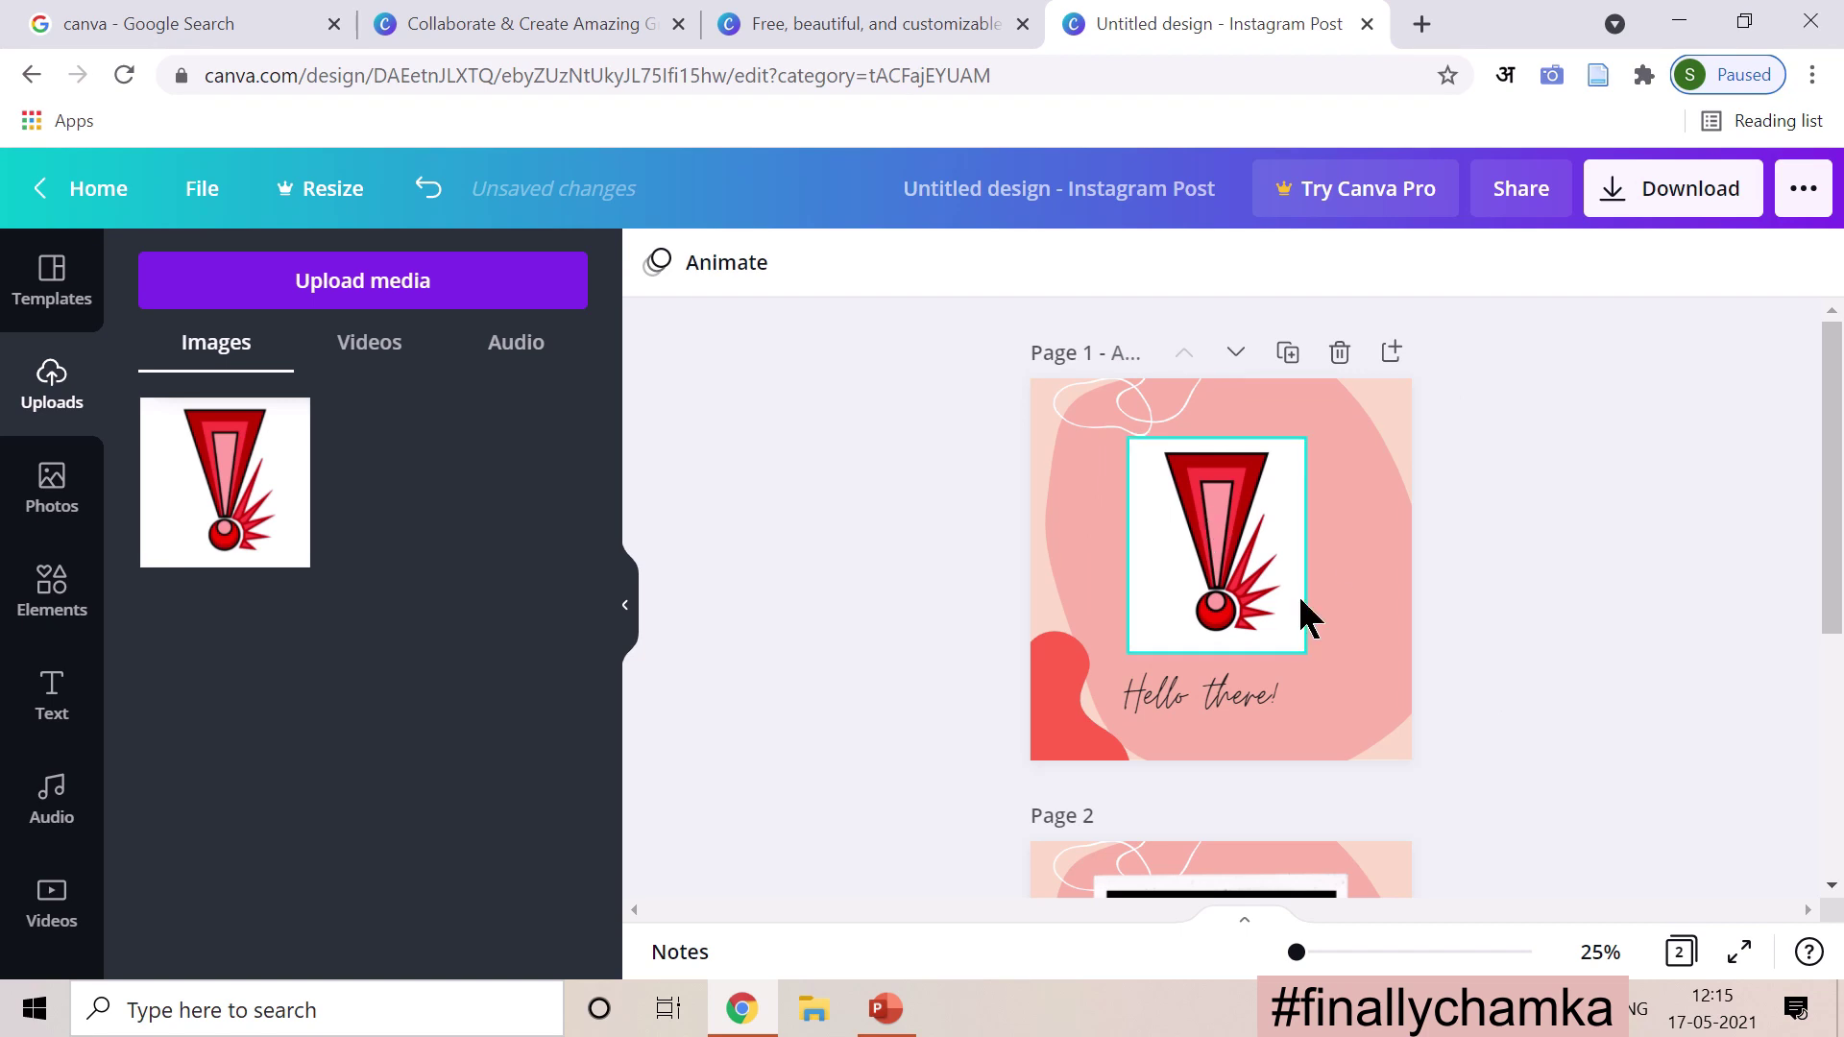
left_click_drag(1255, 707, 1283, 721)
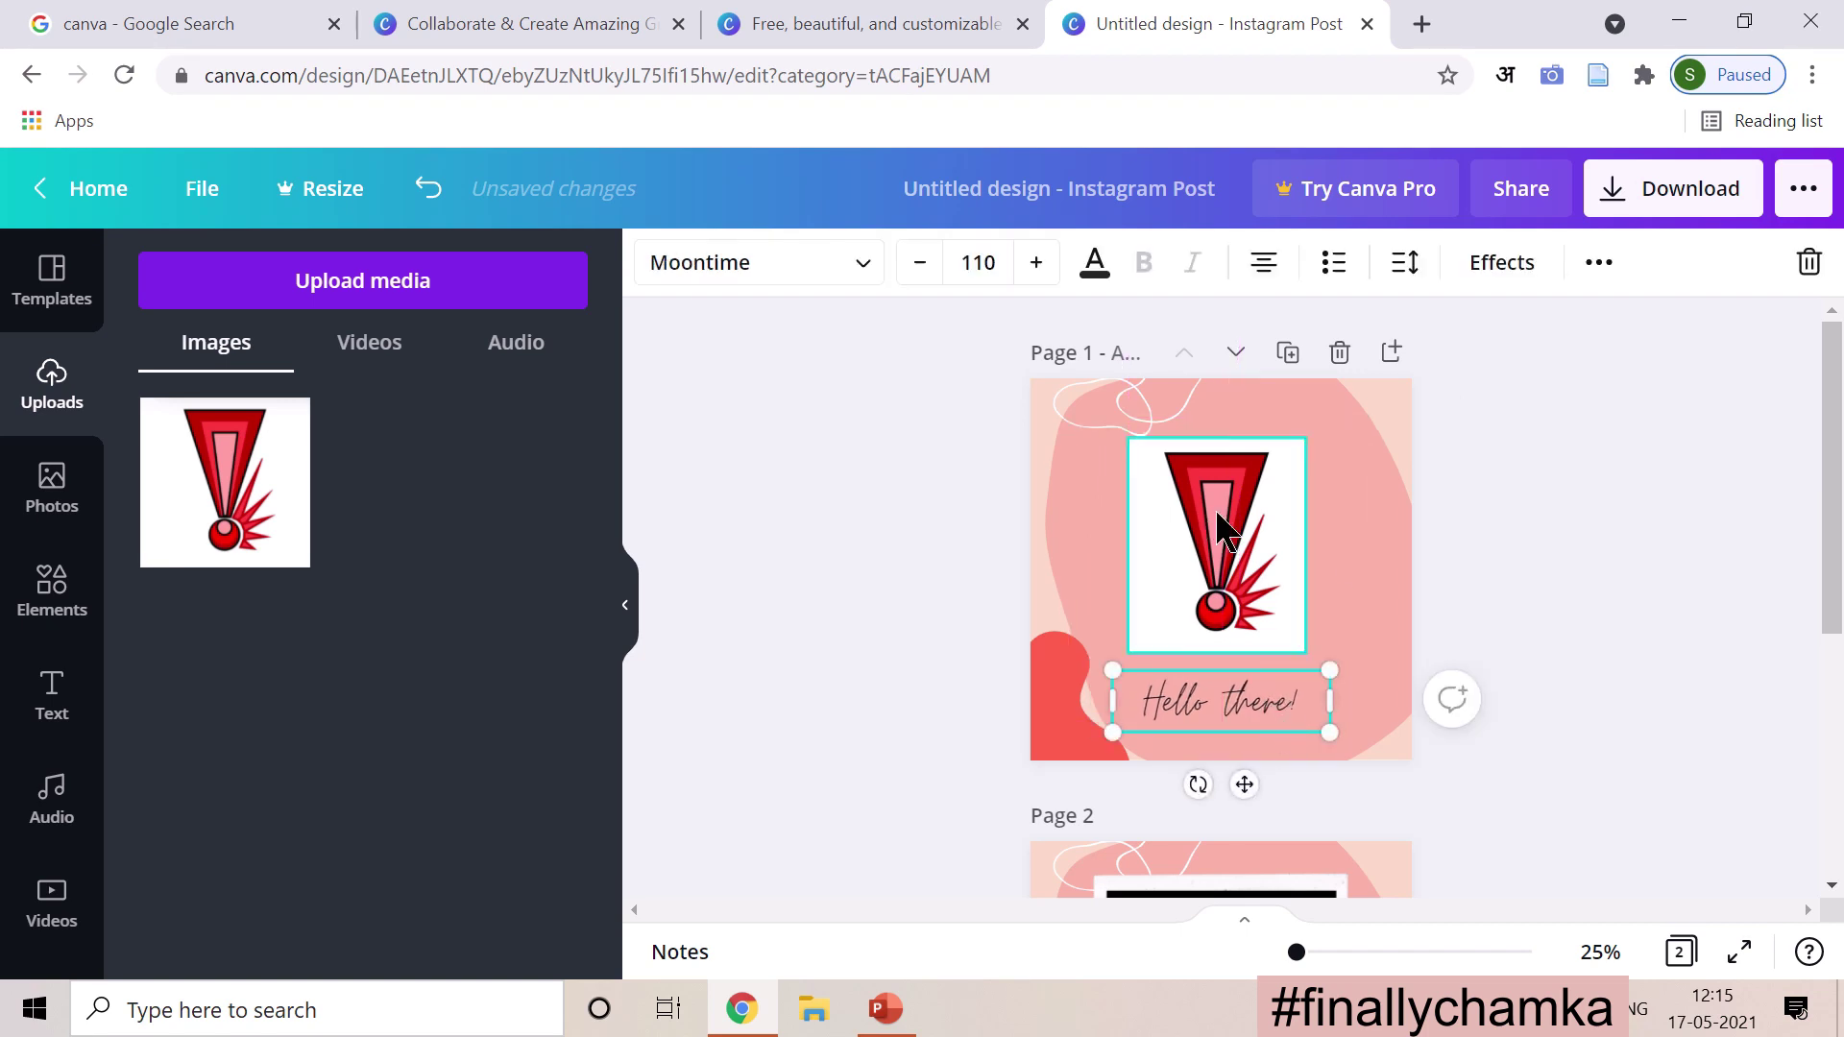
Step: Crop the logo on page 1 slightly at its sides and lower edge, and apply the crop
left_click(1218, 519)
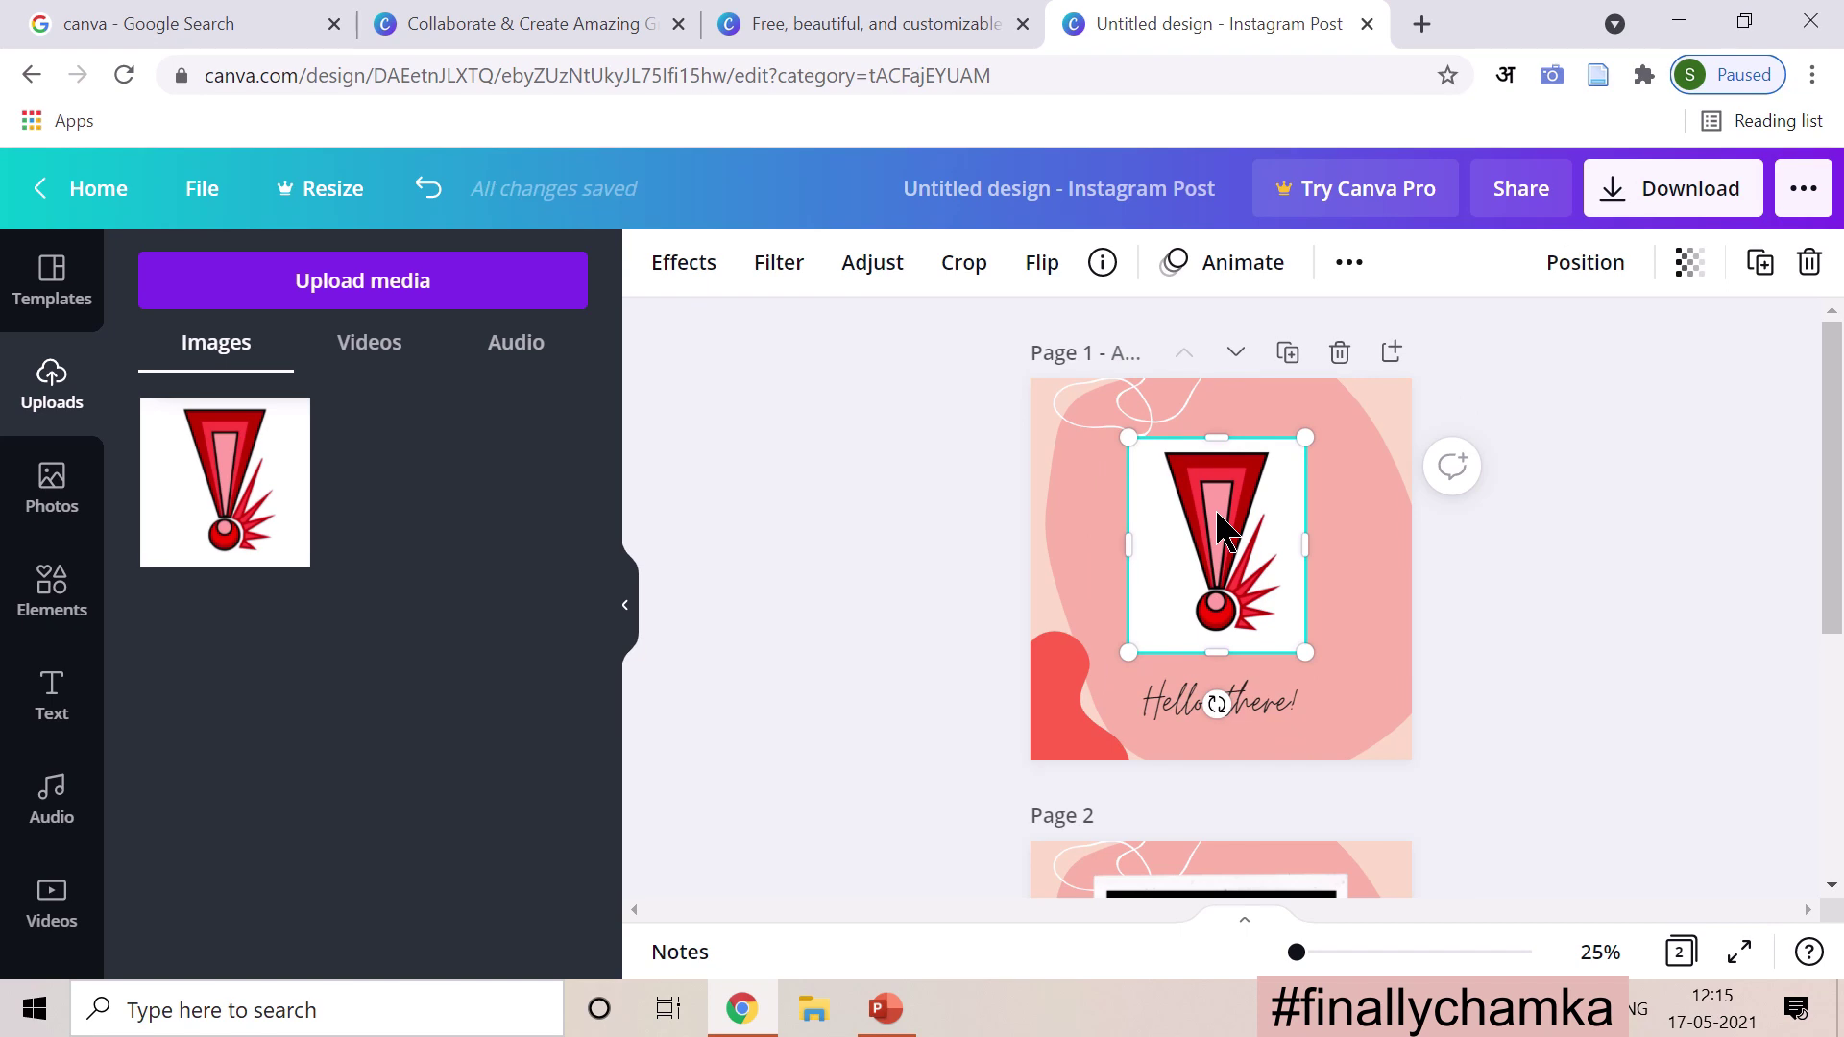
left_click(960, 267)
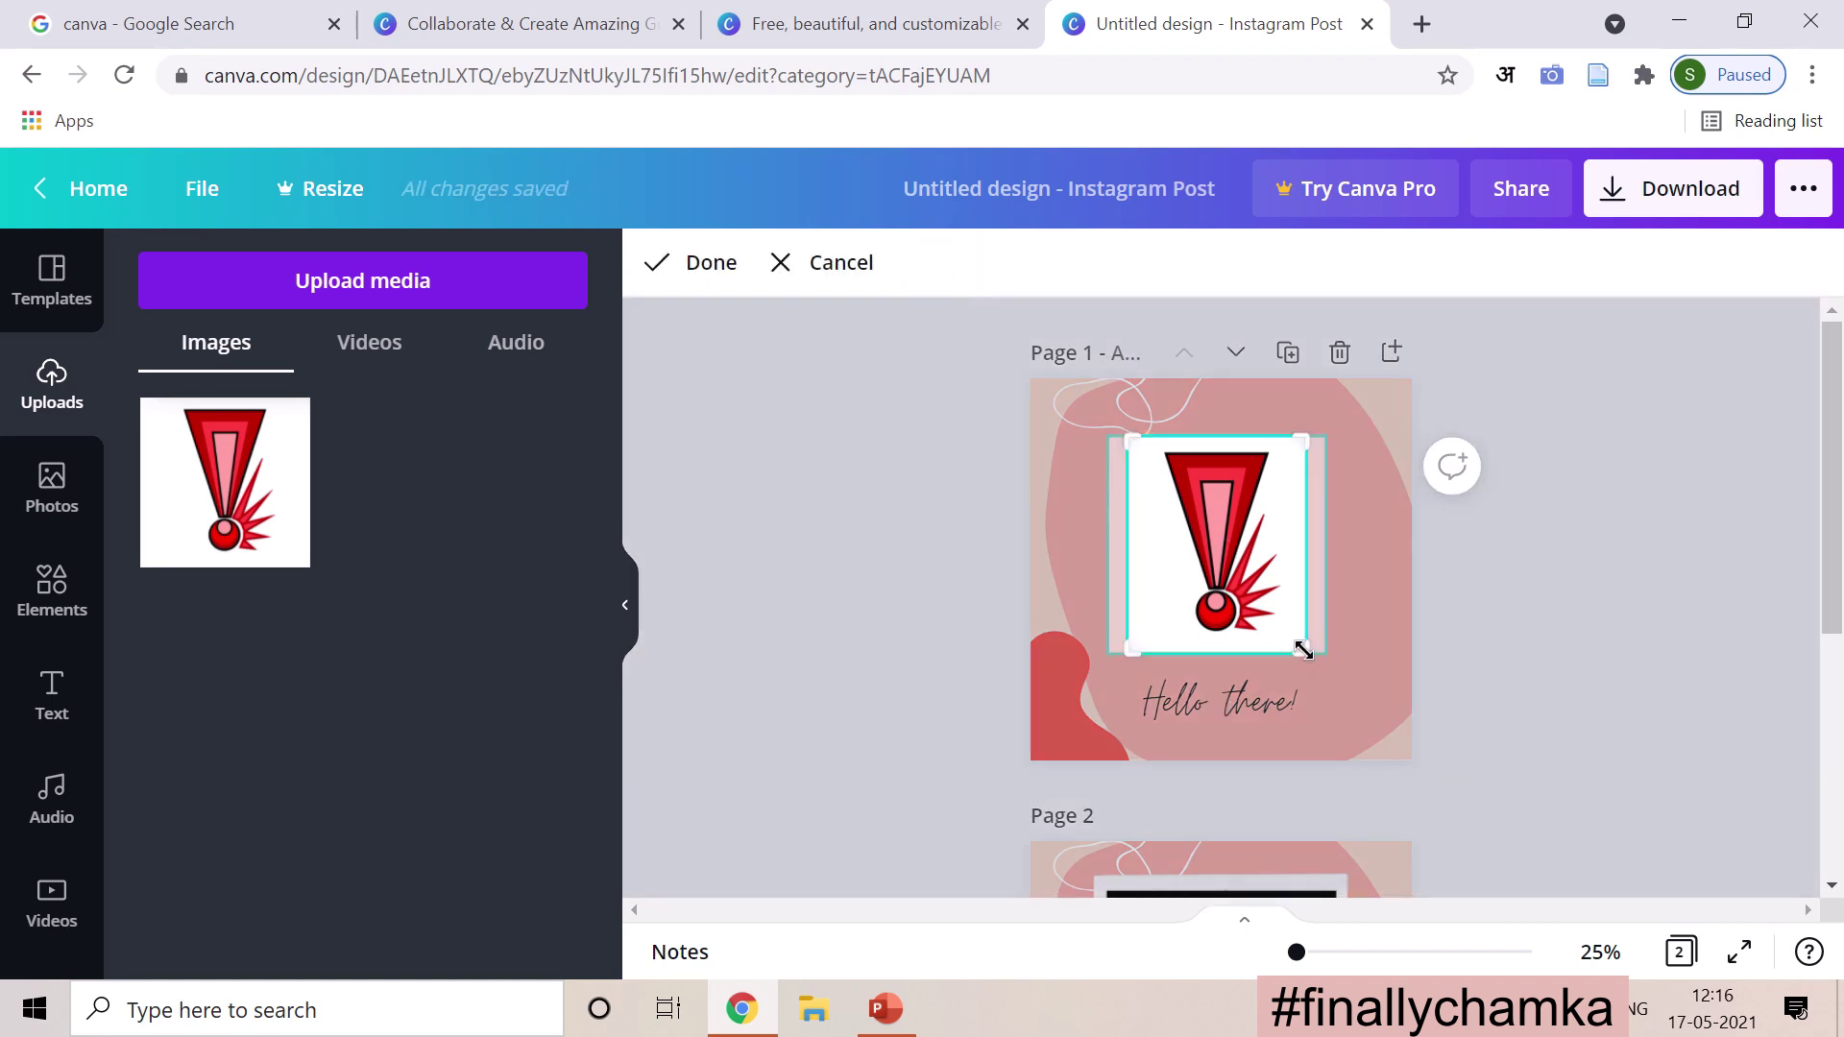
left_click_drag(1303, 650, 1274, 638)
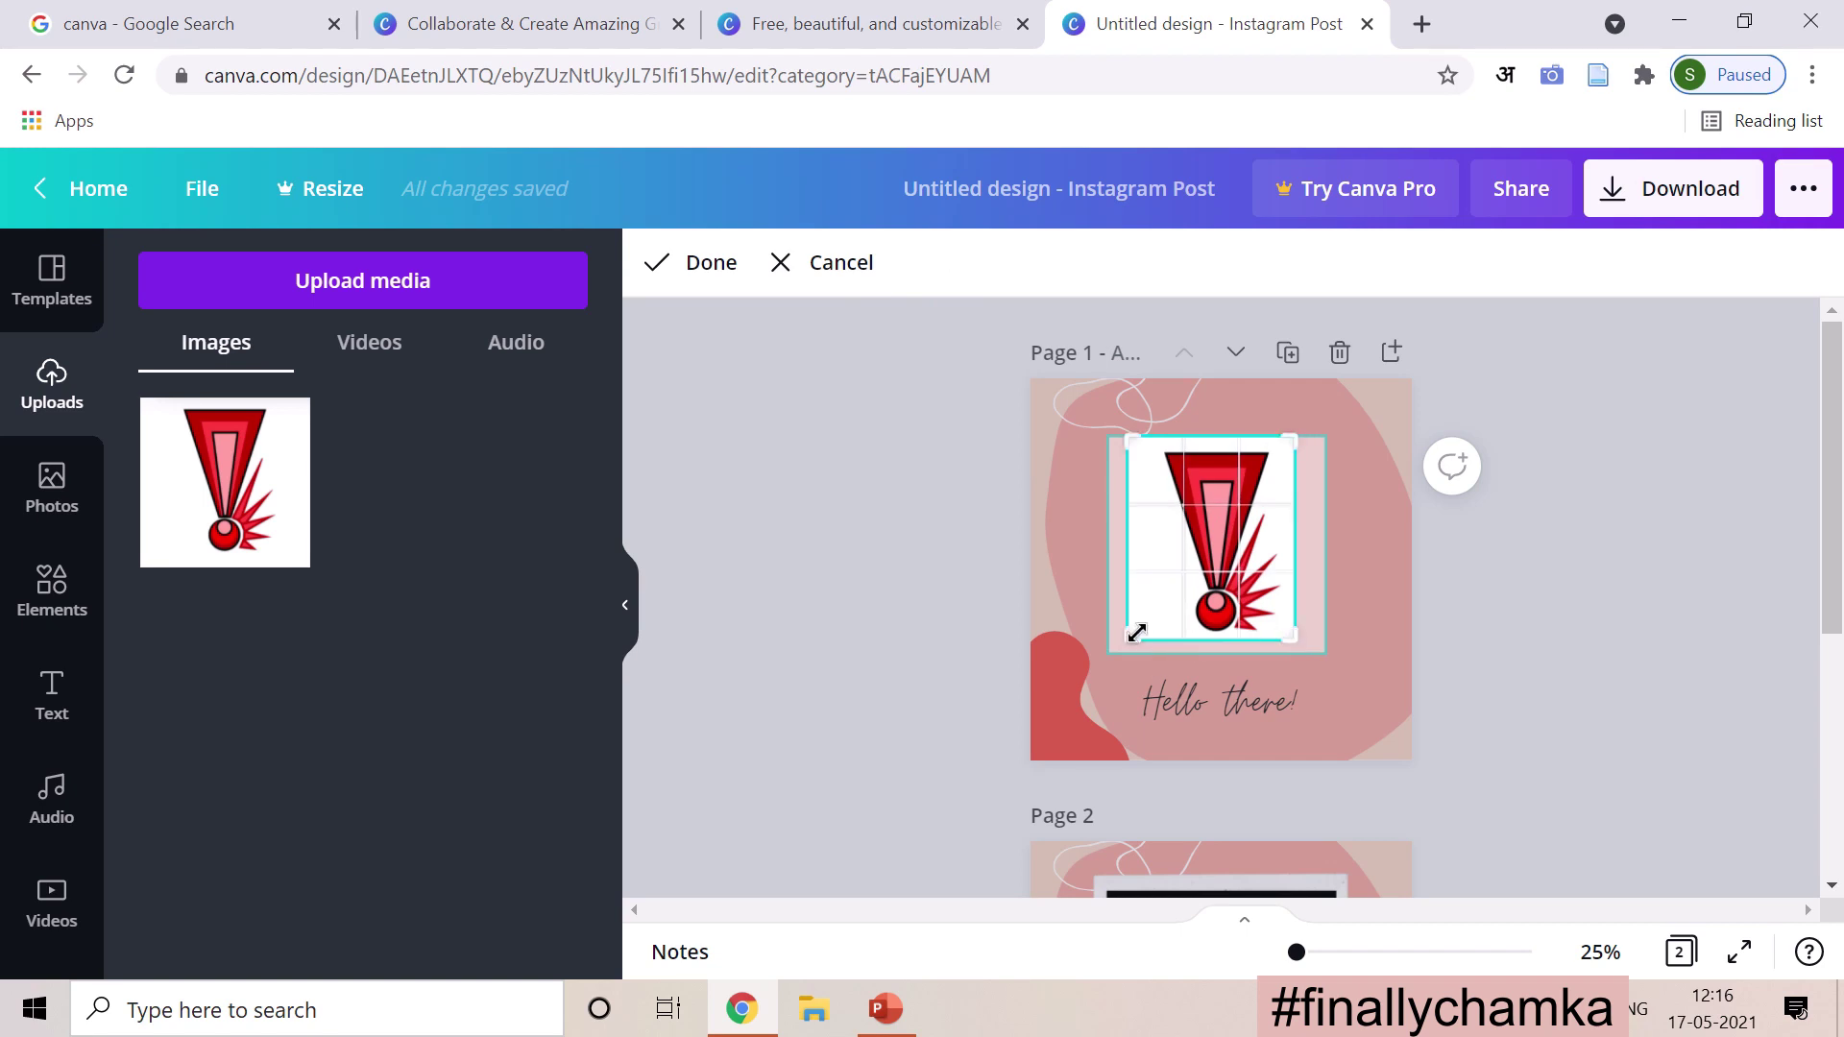
left_click_drag(1137, 633, 1154, 636)
left_click(709, 265)
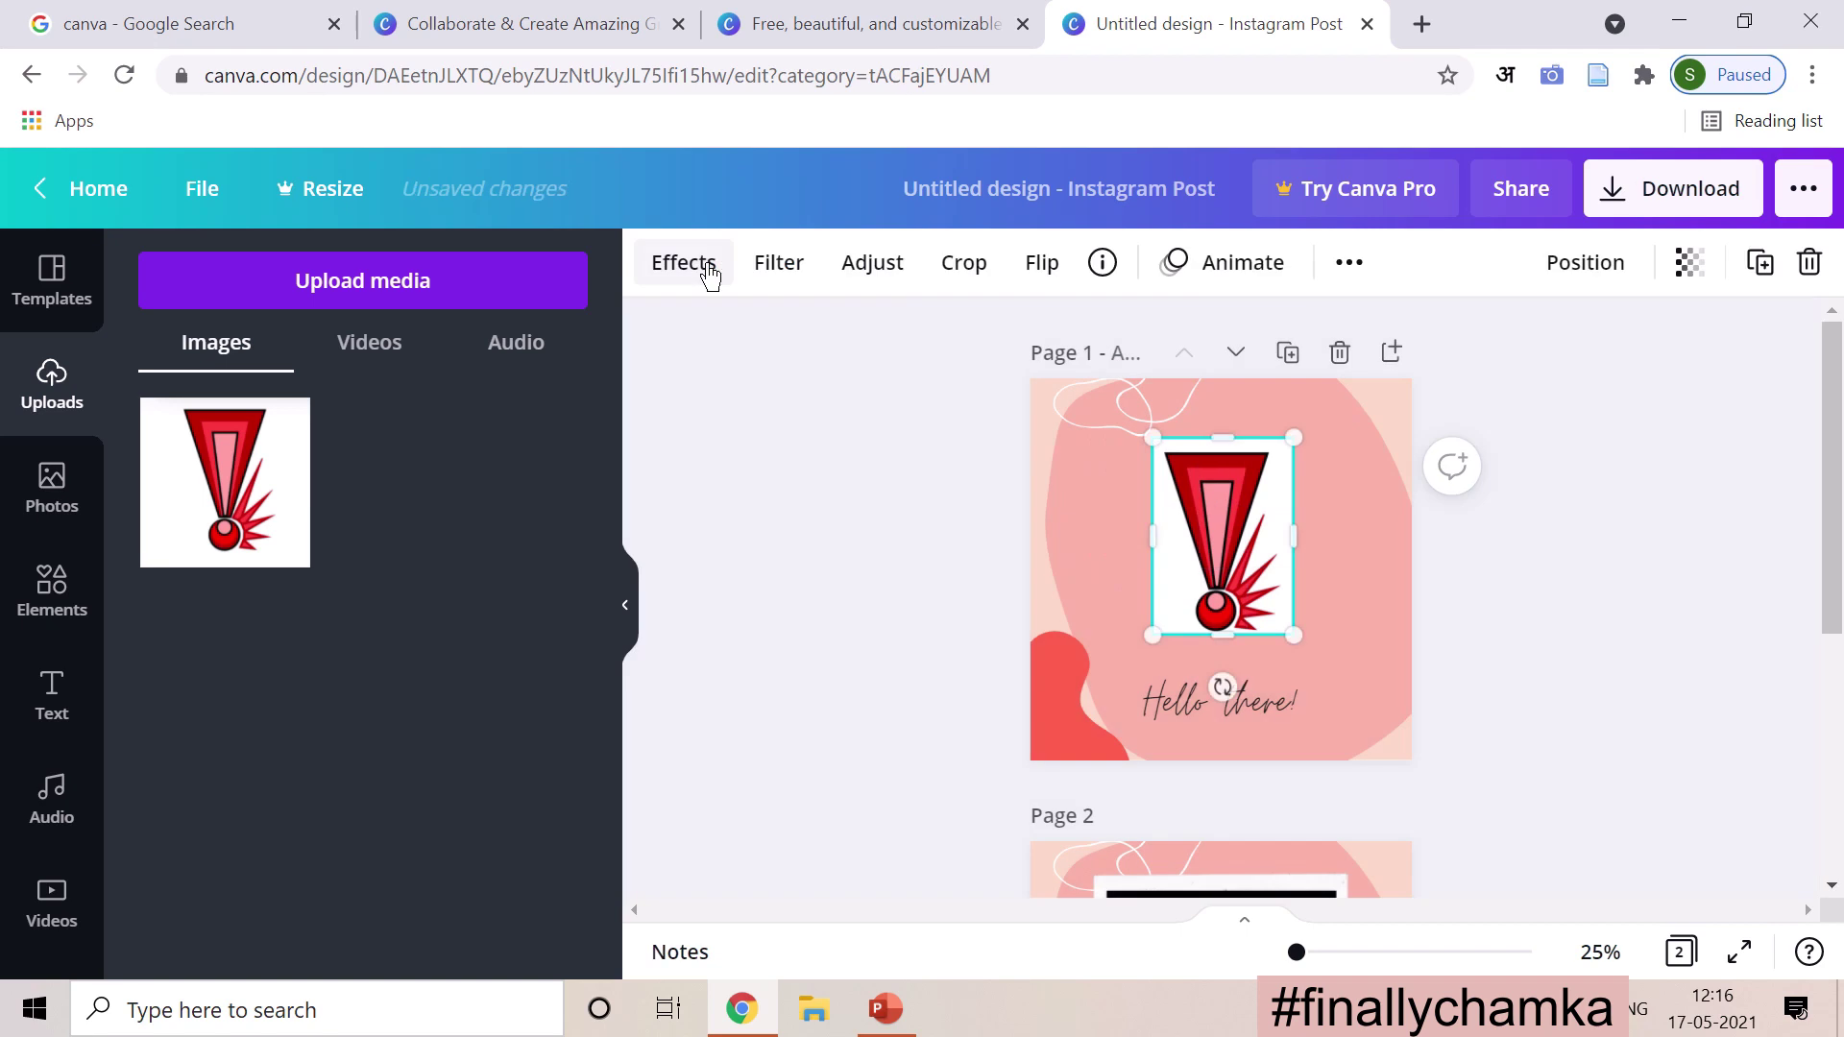
left_click(824, 636)
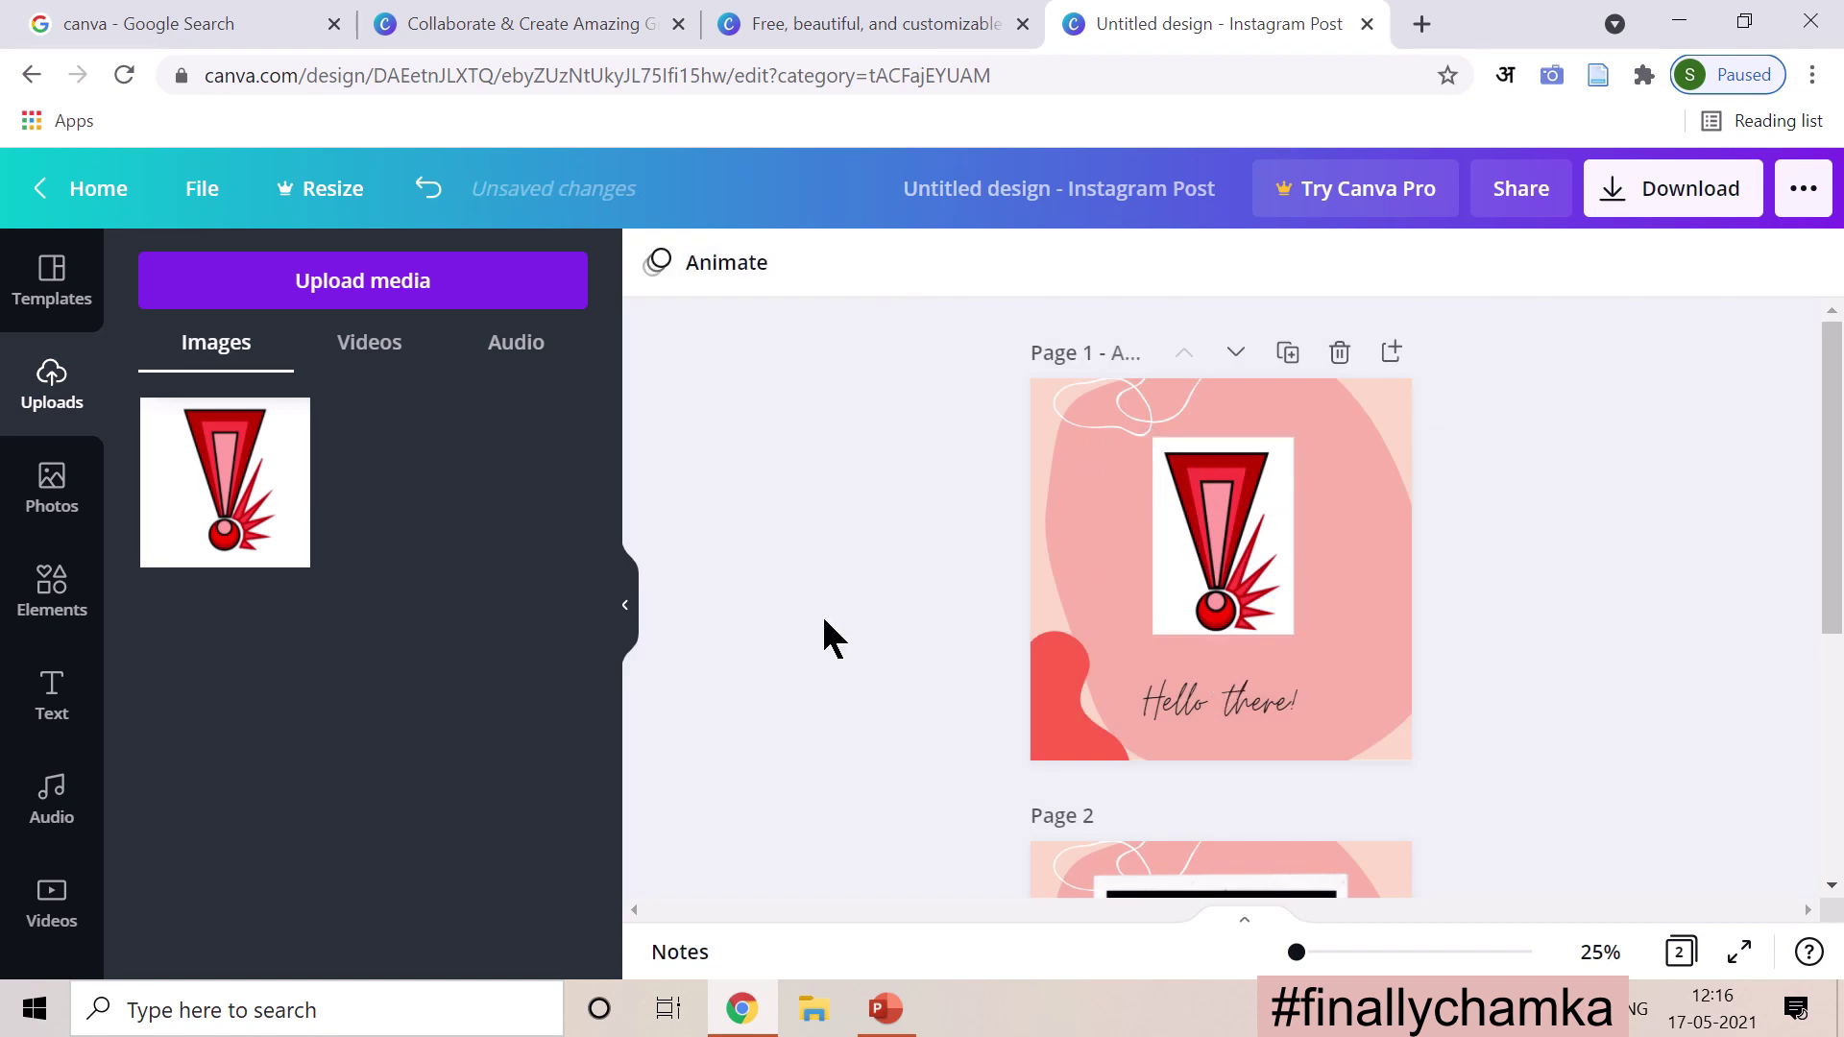
Step: Move the logo from page 1 onto page 2's polaroid frame and enlarge it to the full height of the black area
scroll(824, 636, "down", 5)
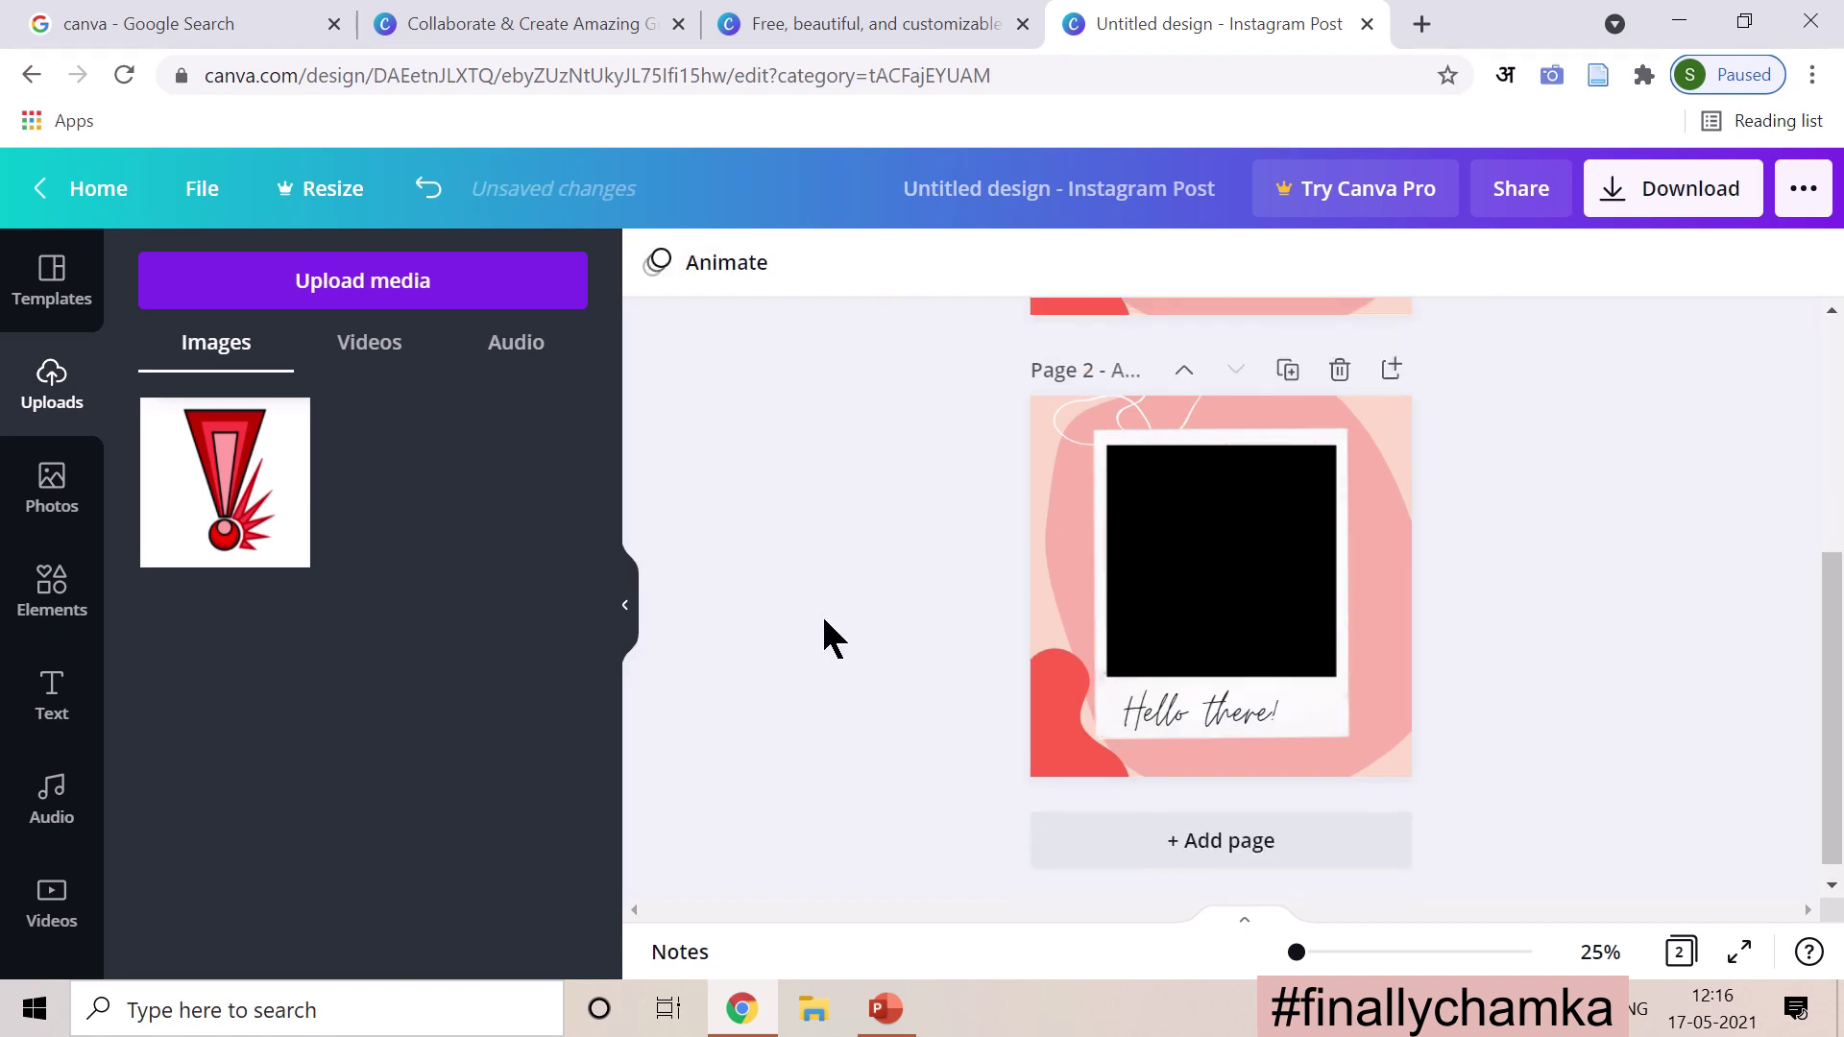
scroll(824, 636, "up", 1)
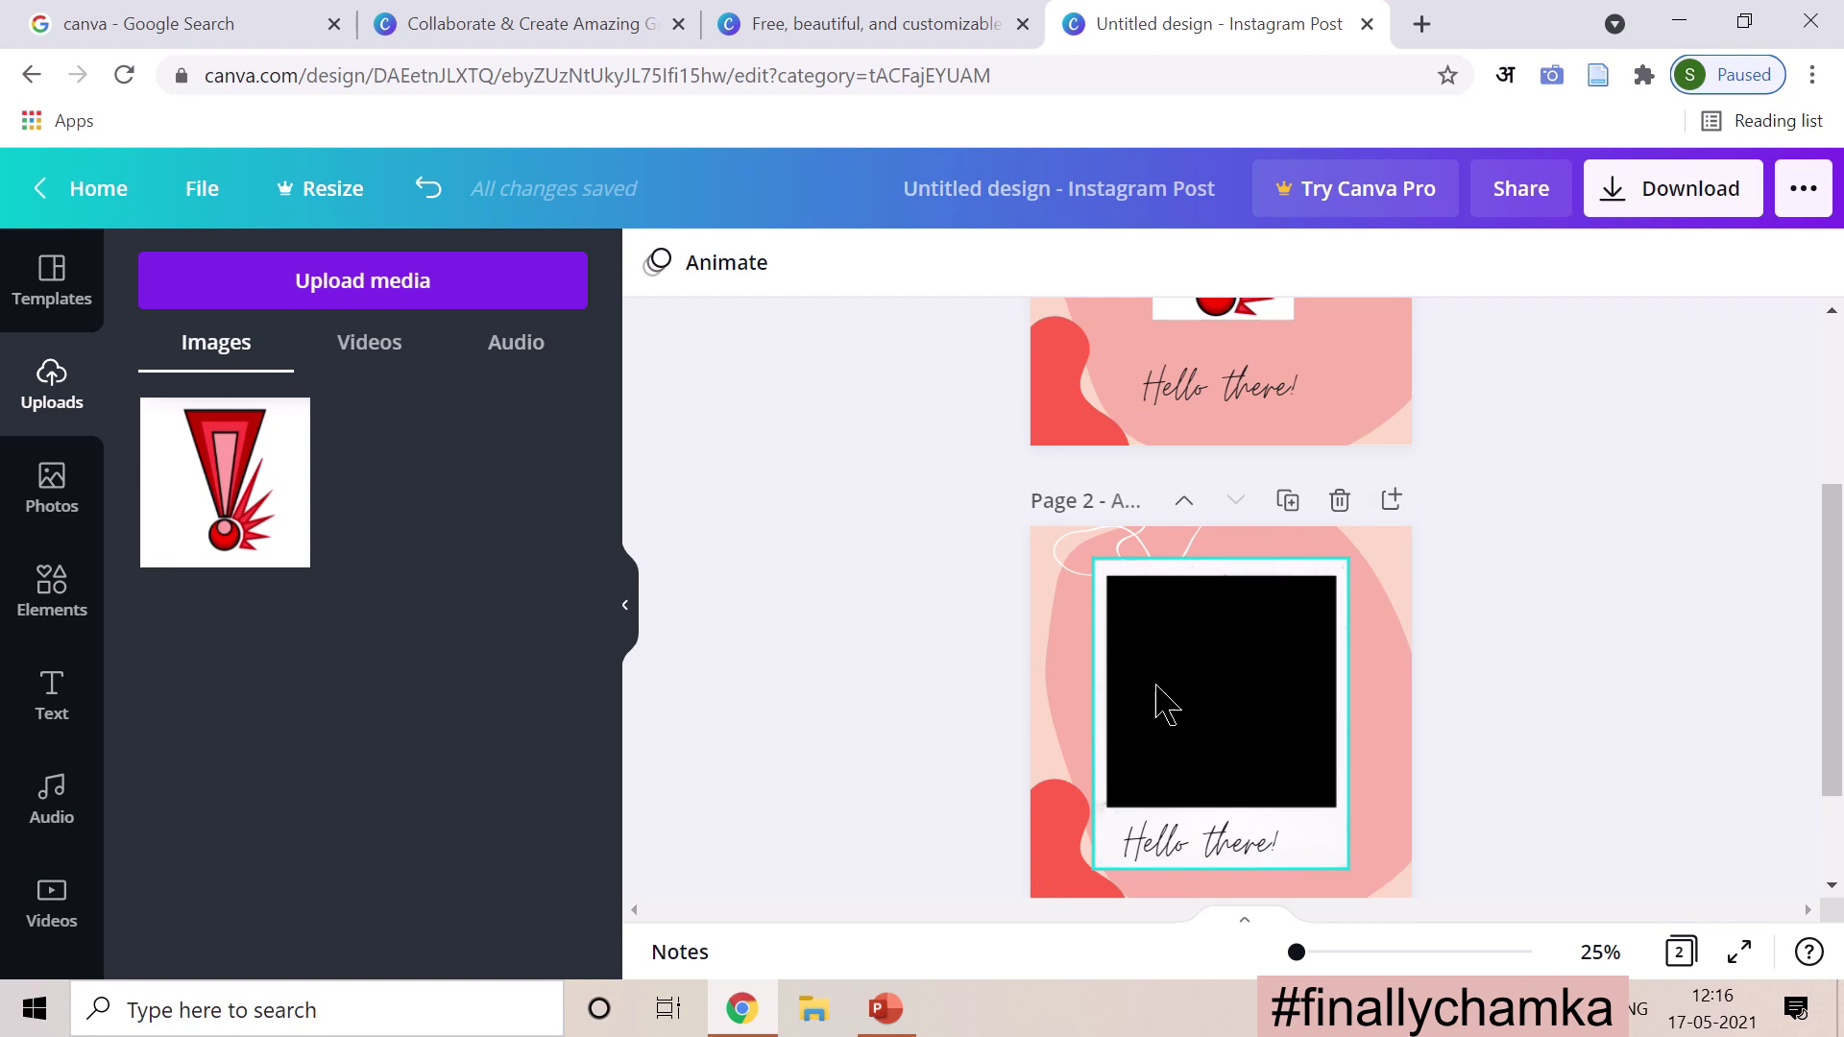
scroll(1162, 706, "up", 1)
left_click(1221, 363)
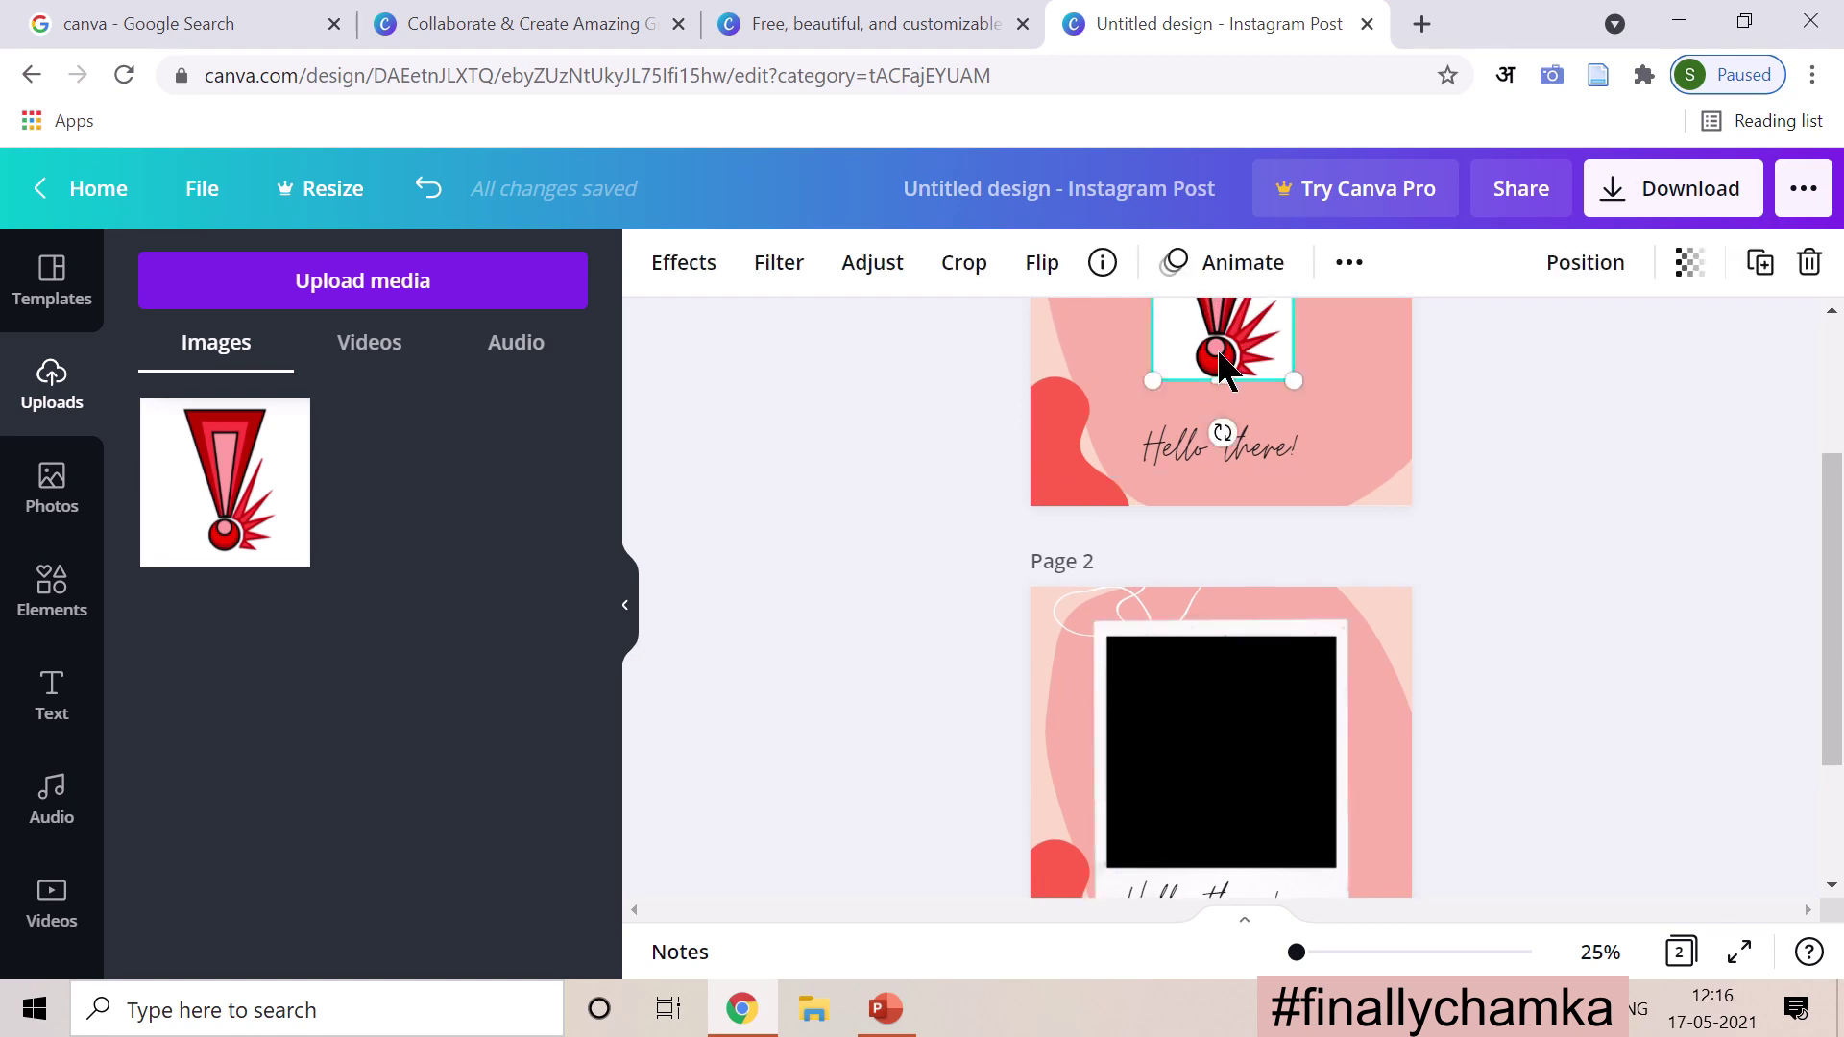
left_click_drag(1221, 363, 1220, 828)
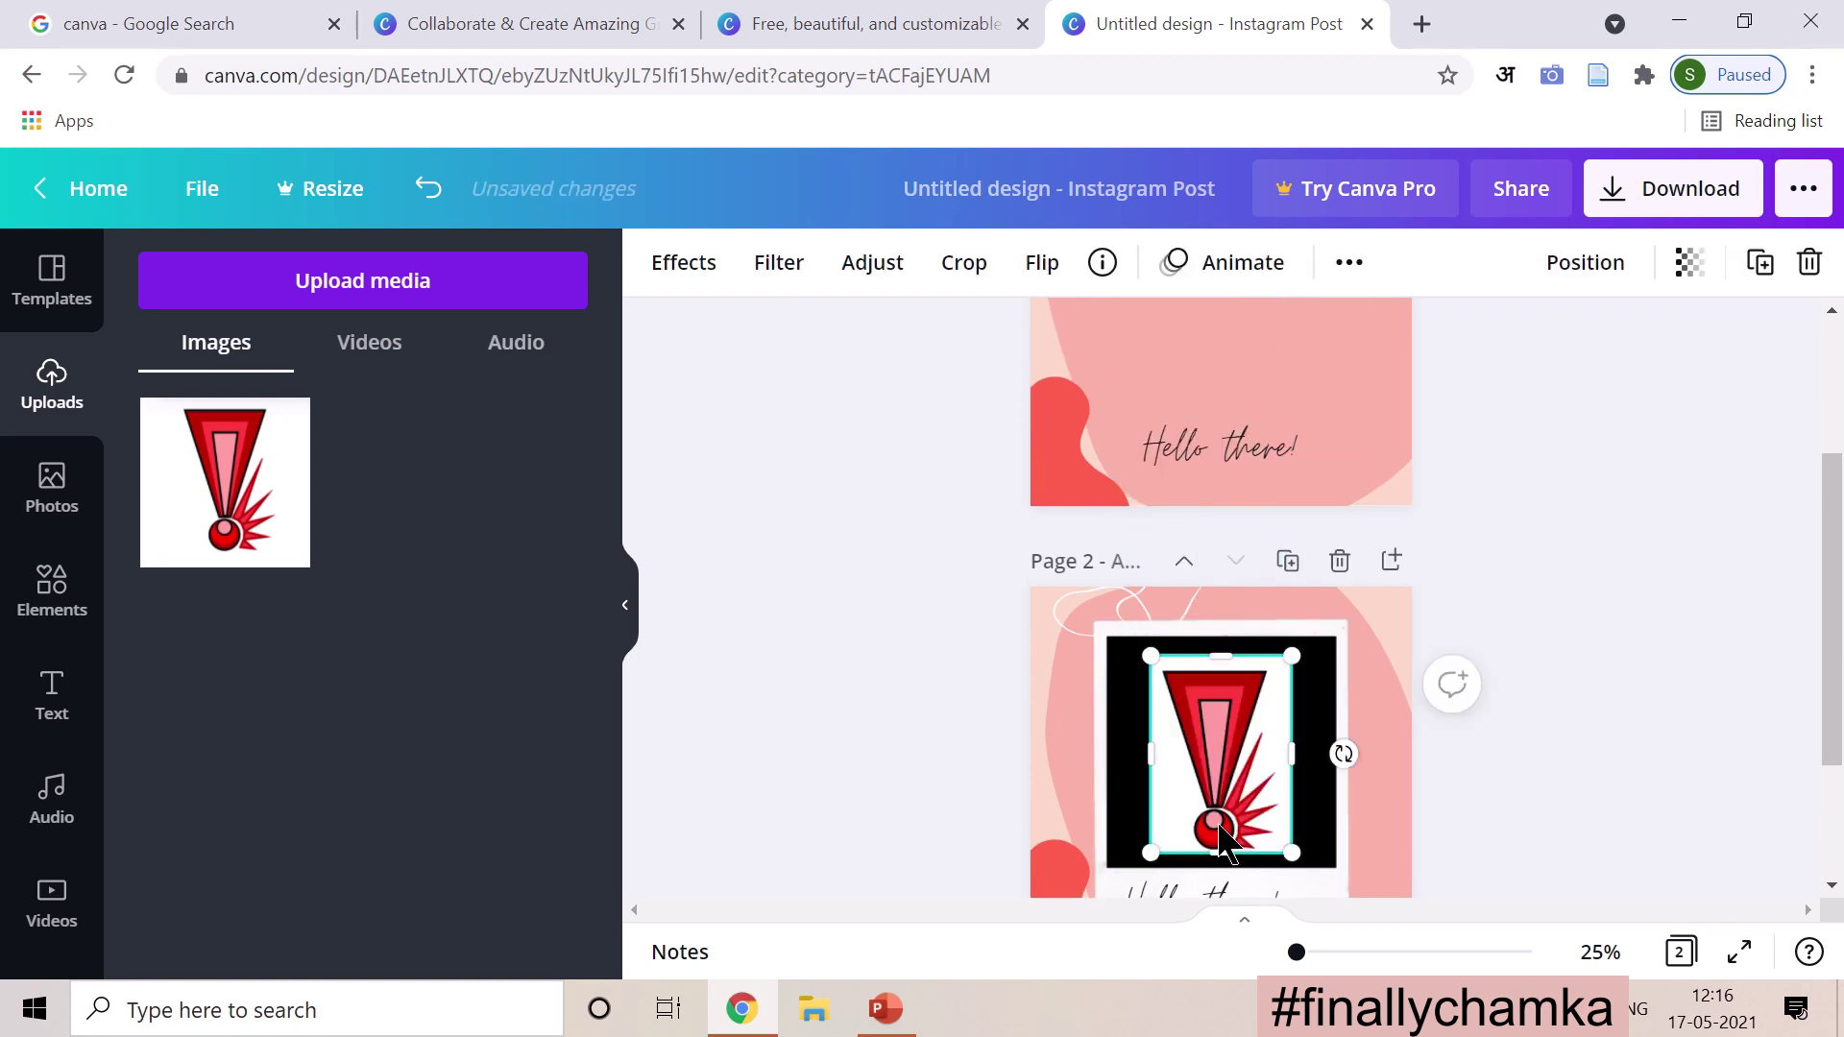
scroll(1221, 828, "down", 2)
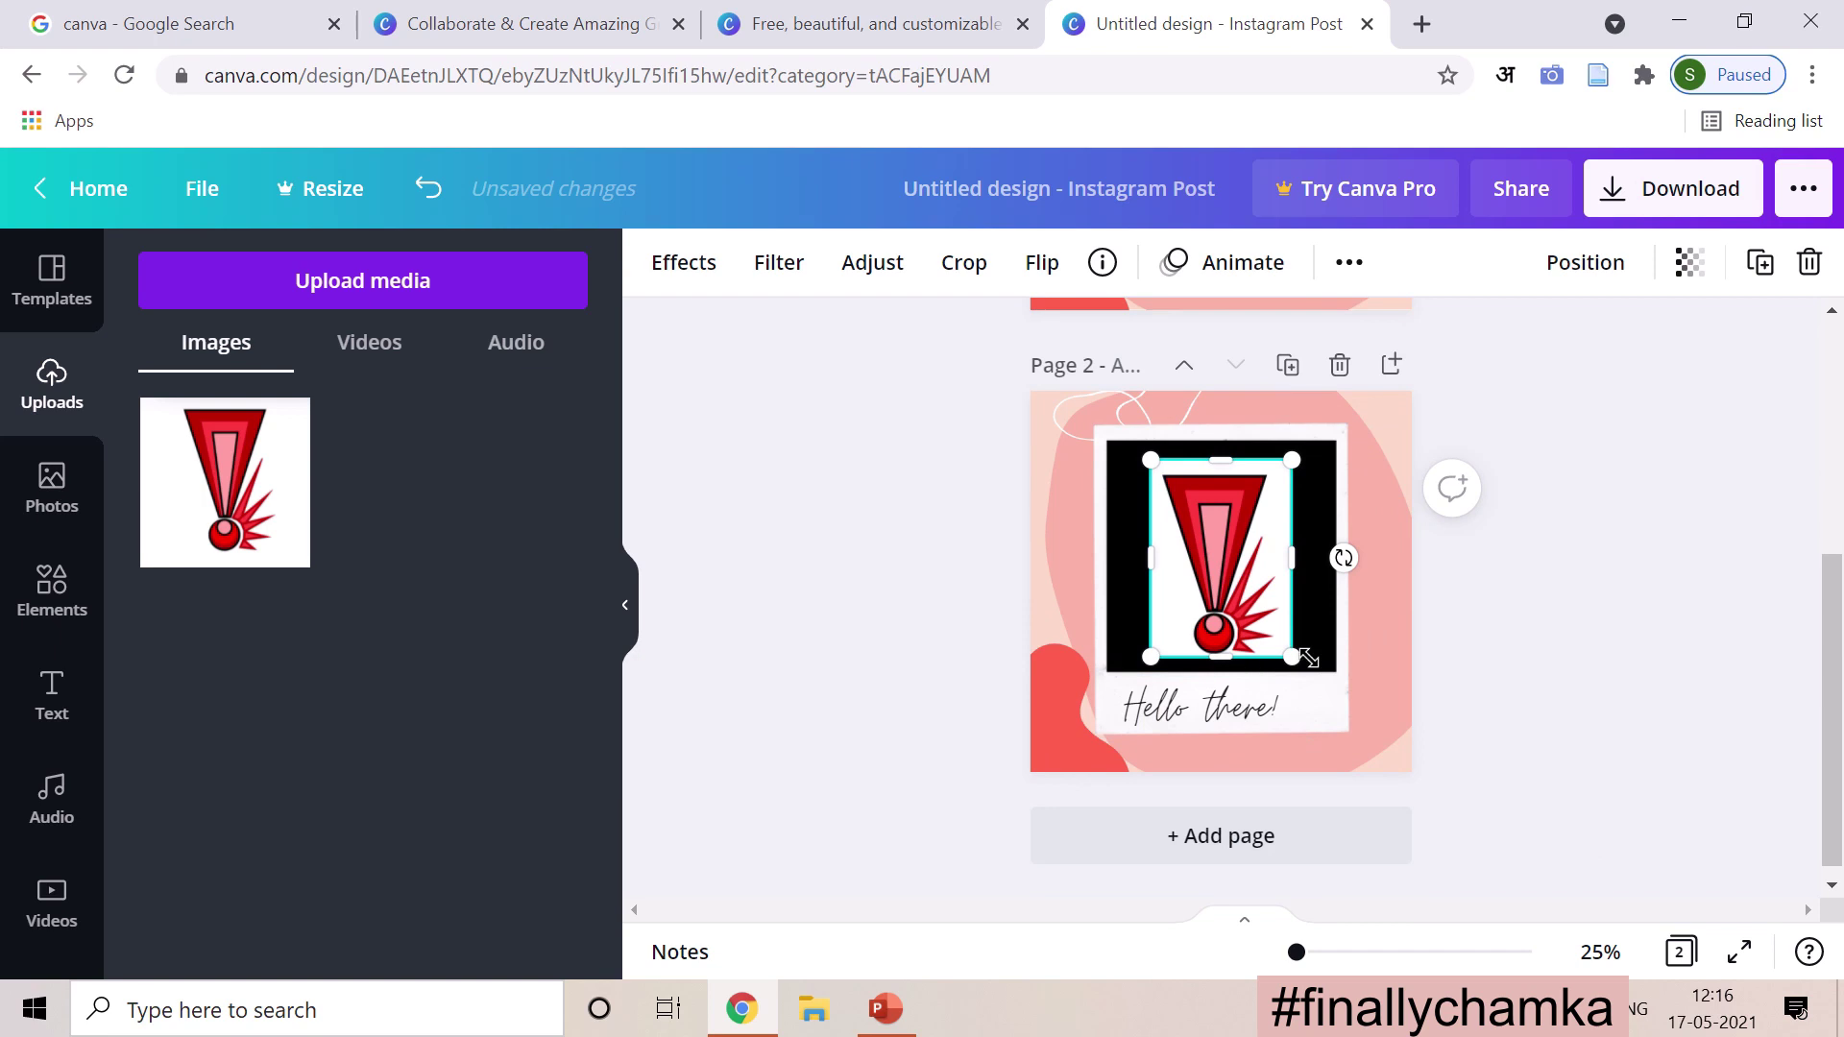
left_click_drag(1291, 661, 1303, 677)
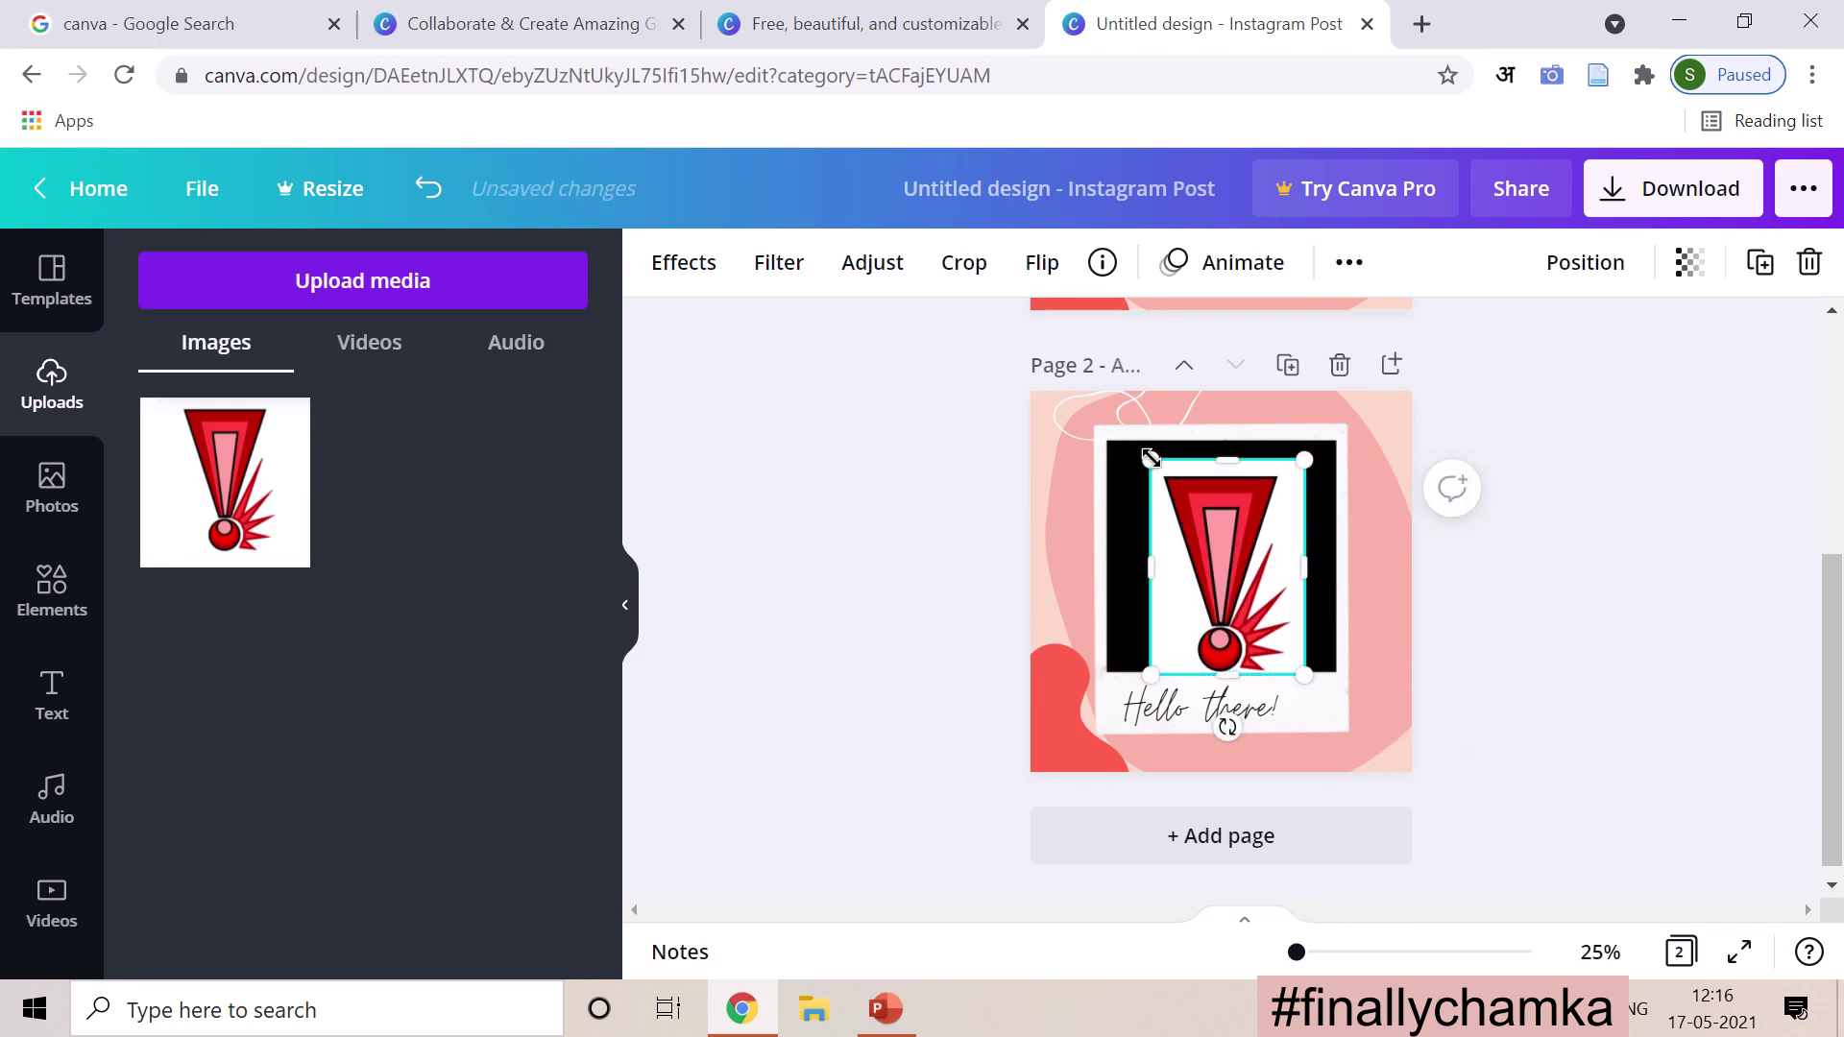
left_click_drag(1142, 454, 1130, 444)
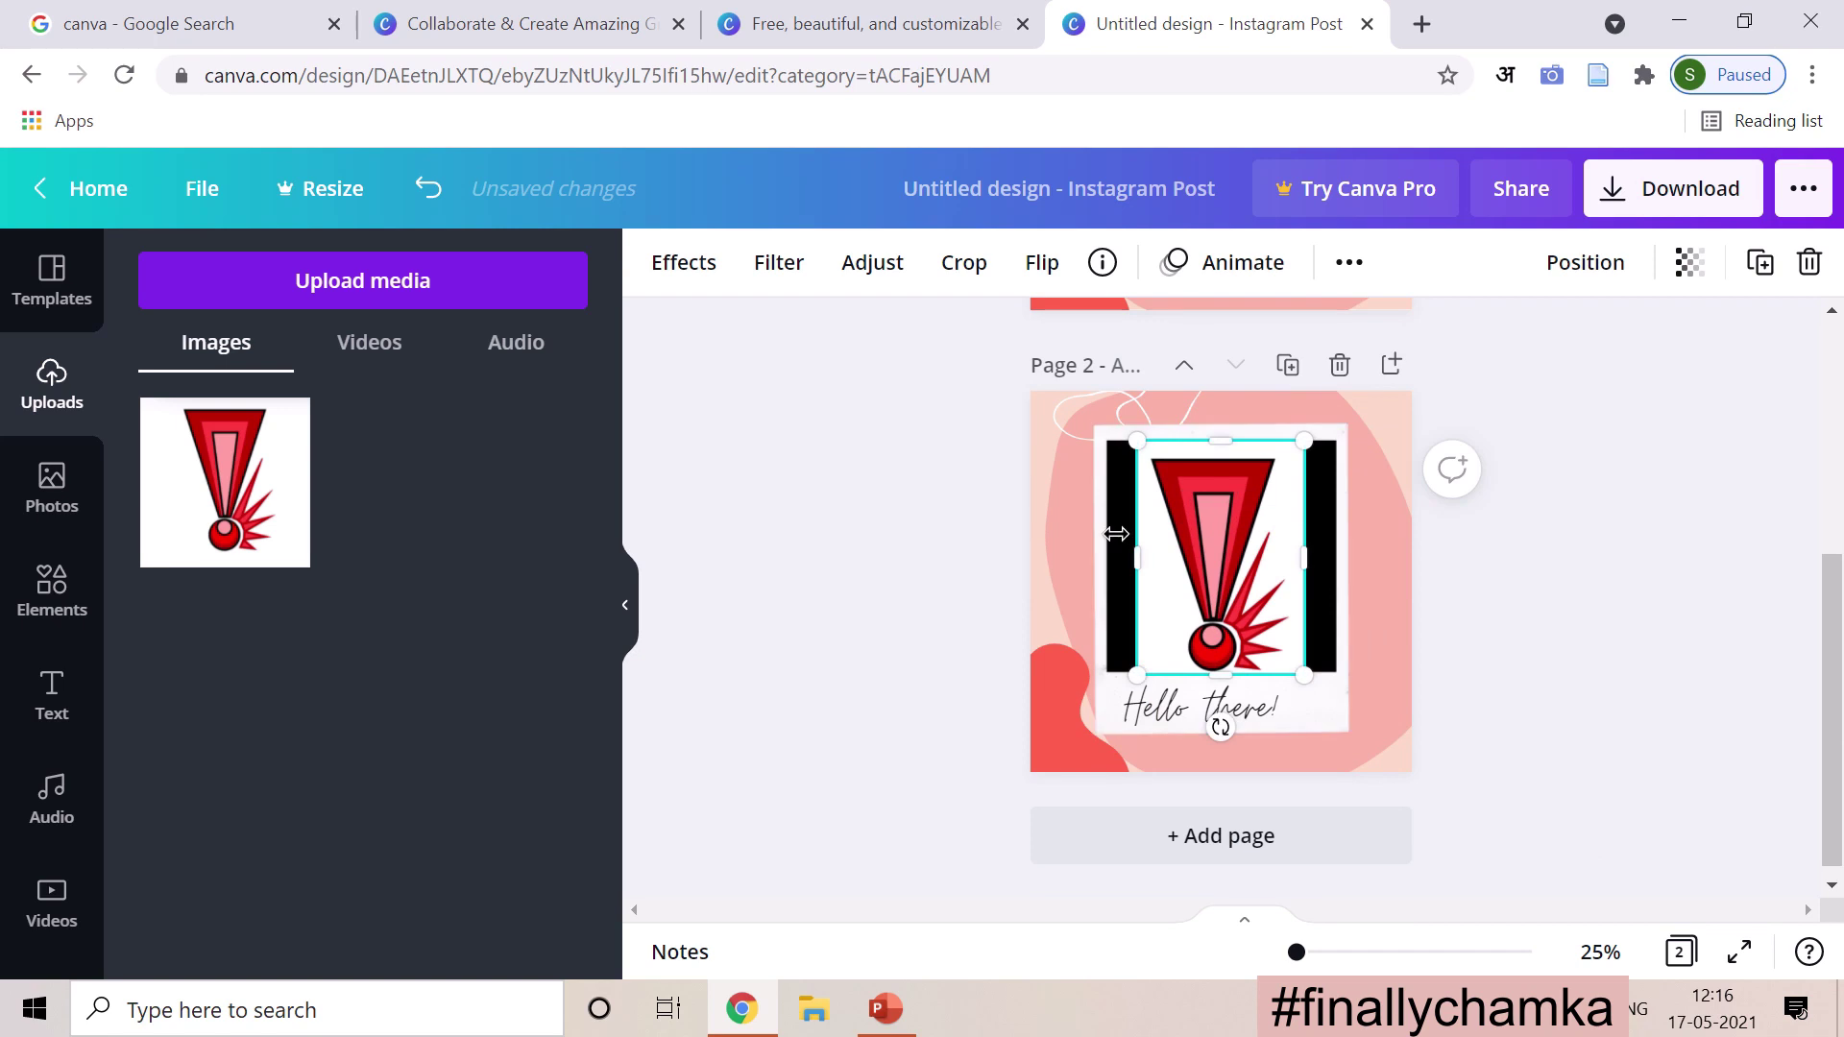
Step: Stretch page 2's polaroid frame down to the page's lower edge and trim its left side, enlarging the logo inside the black area
left_click(1112, 571)
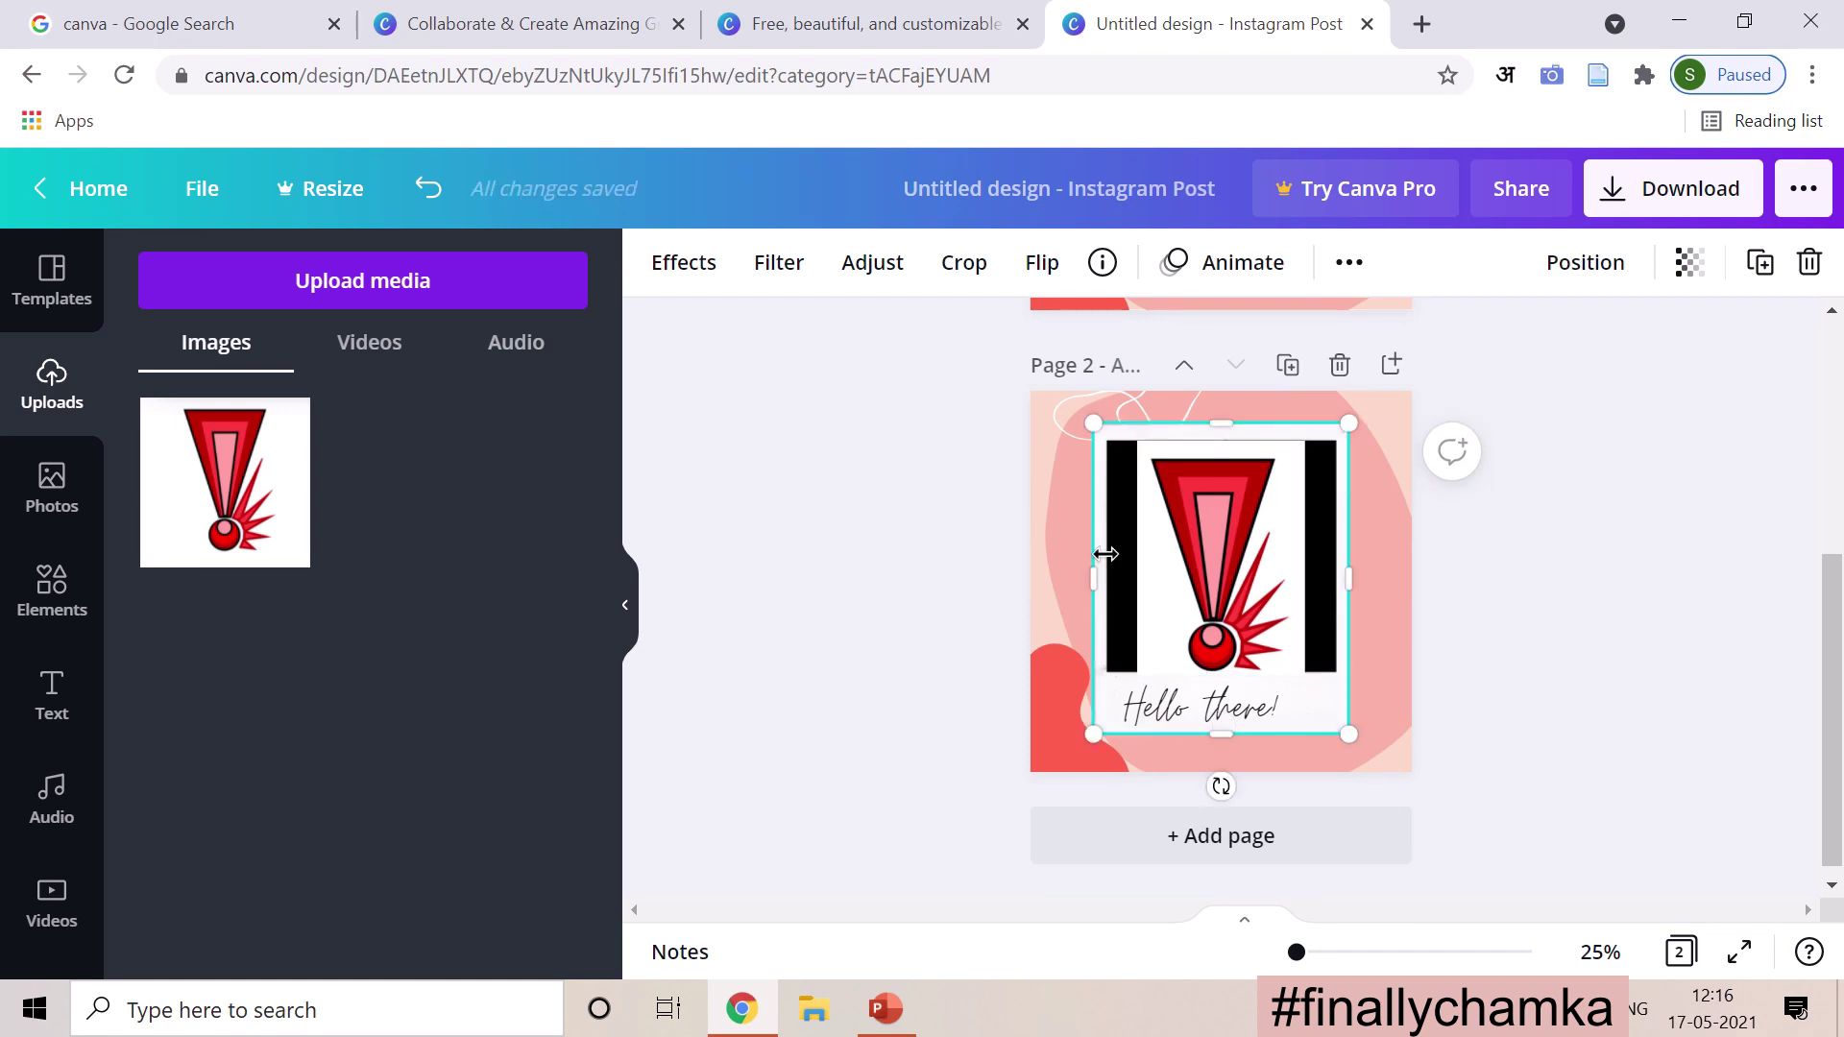
mouse_move(1229, 734)
left_mouse_down()
mouse_move(1227, 766)
mouse_move(1226, 708)
mouse_move(1227, 764)
left_mouse_up()
left_click_drag(1249, 545, 1323, 572)
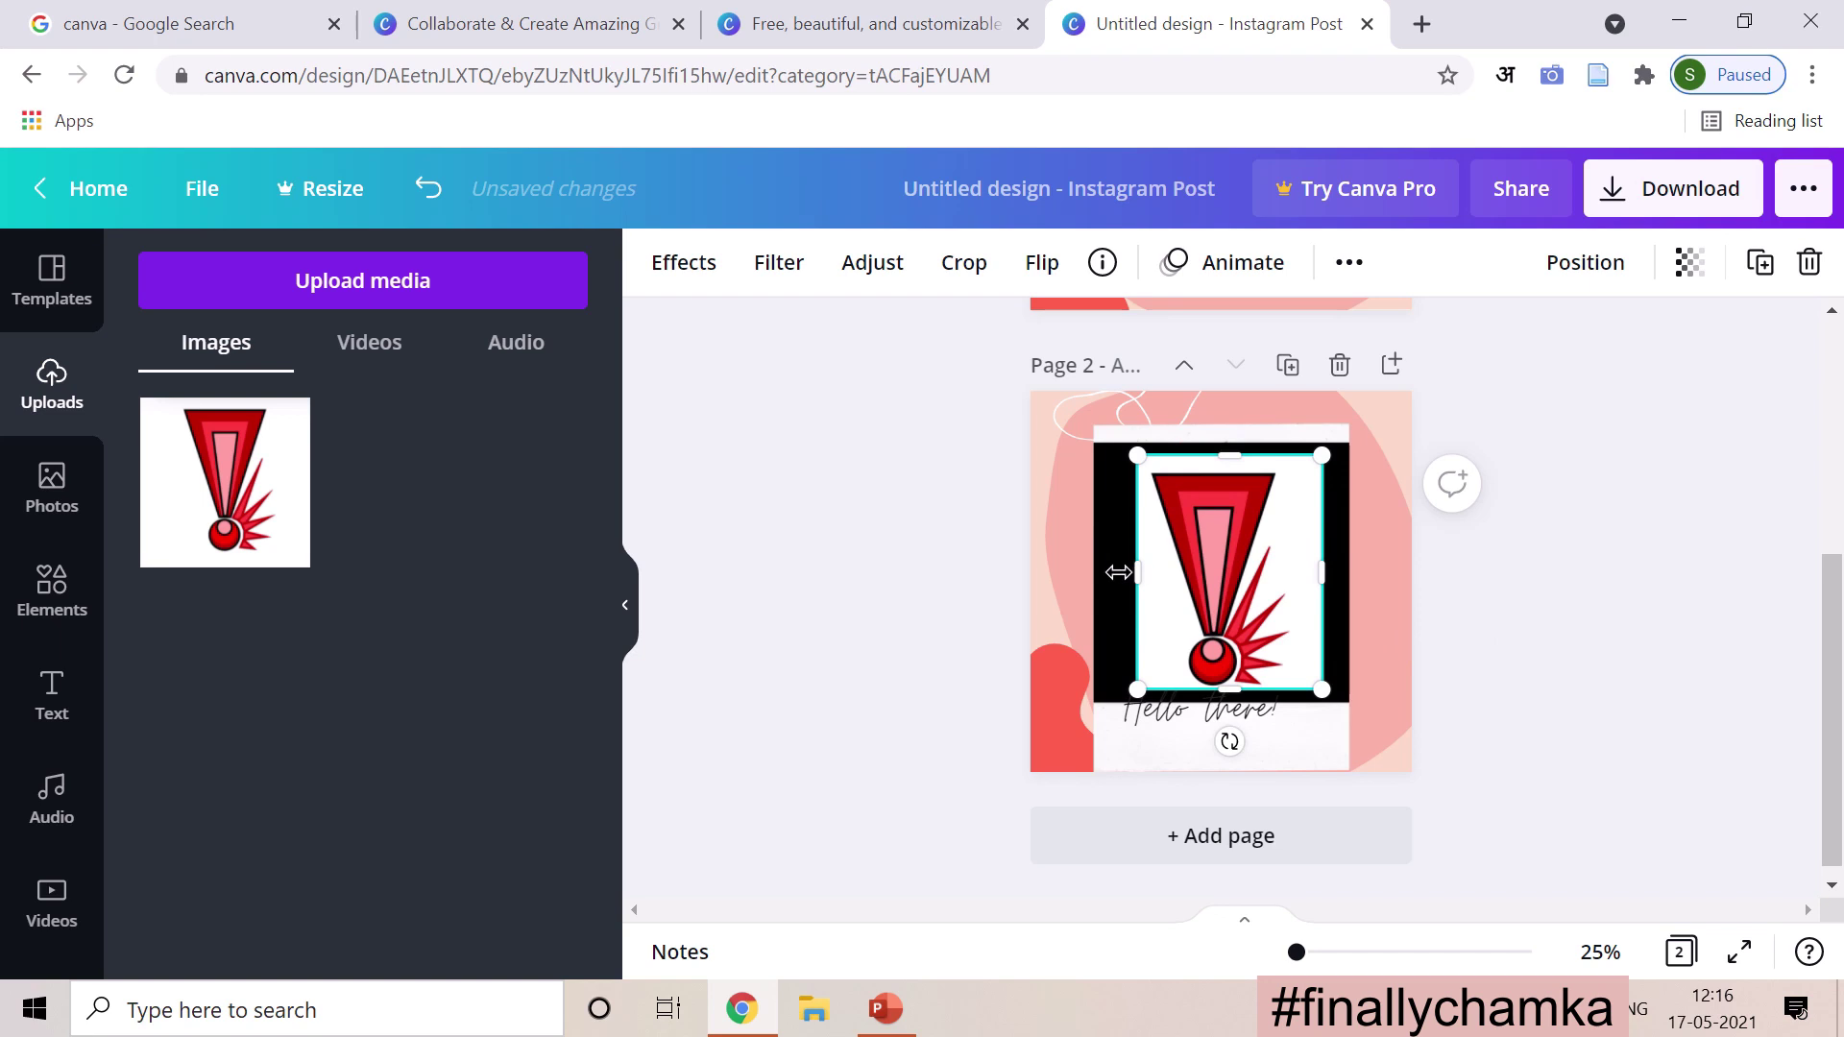
left_click(1093, 575)
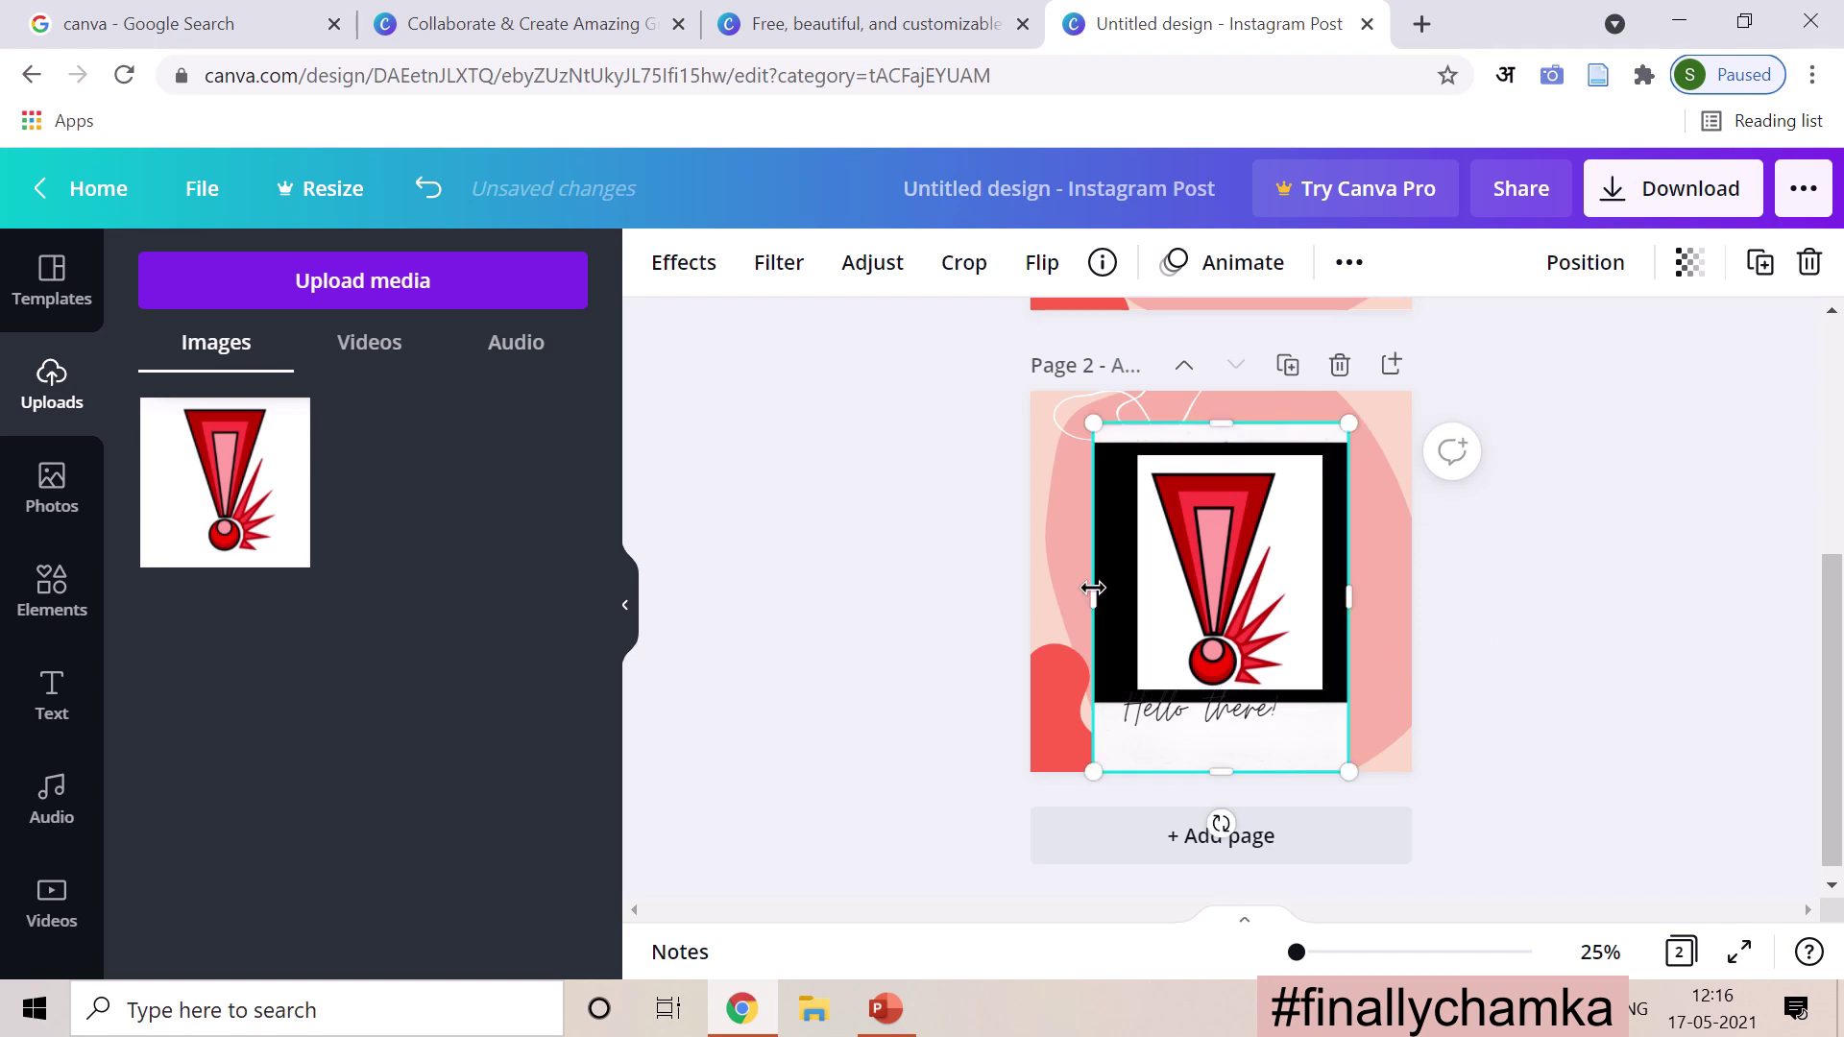
left_click_drag(1093, 591, 1191, 588)
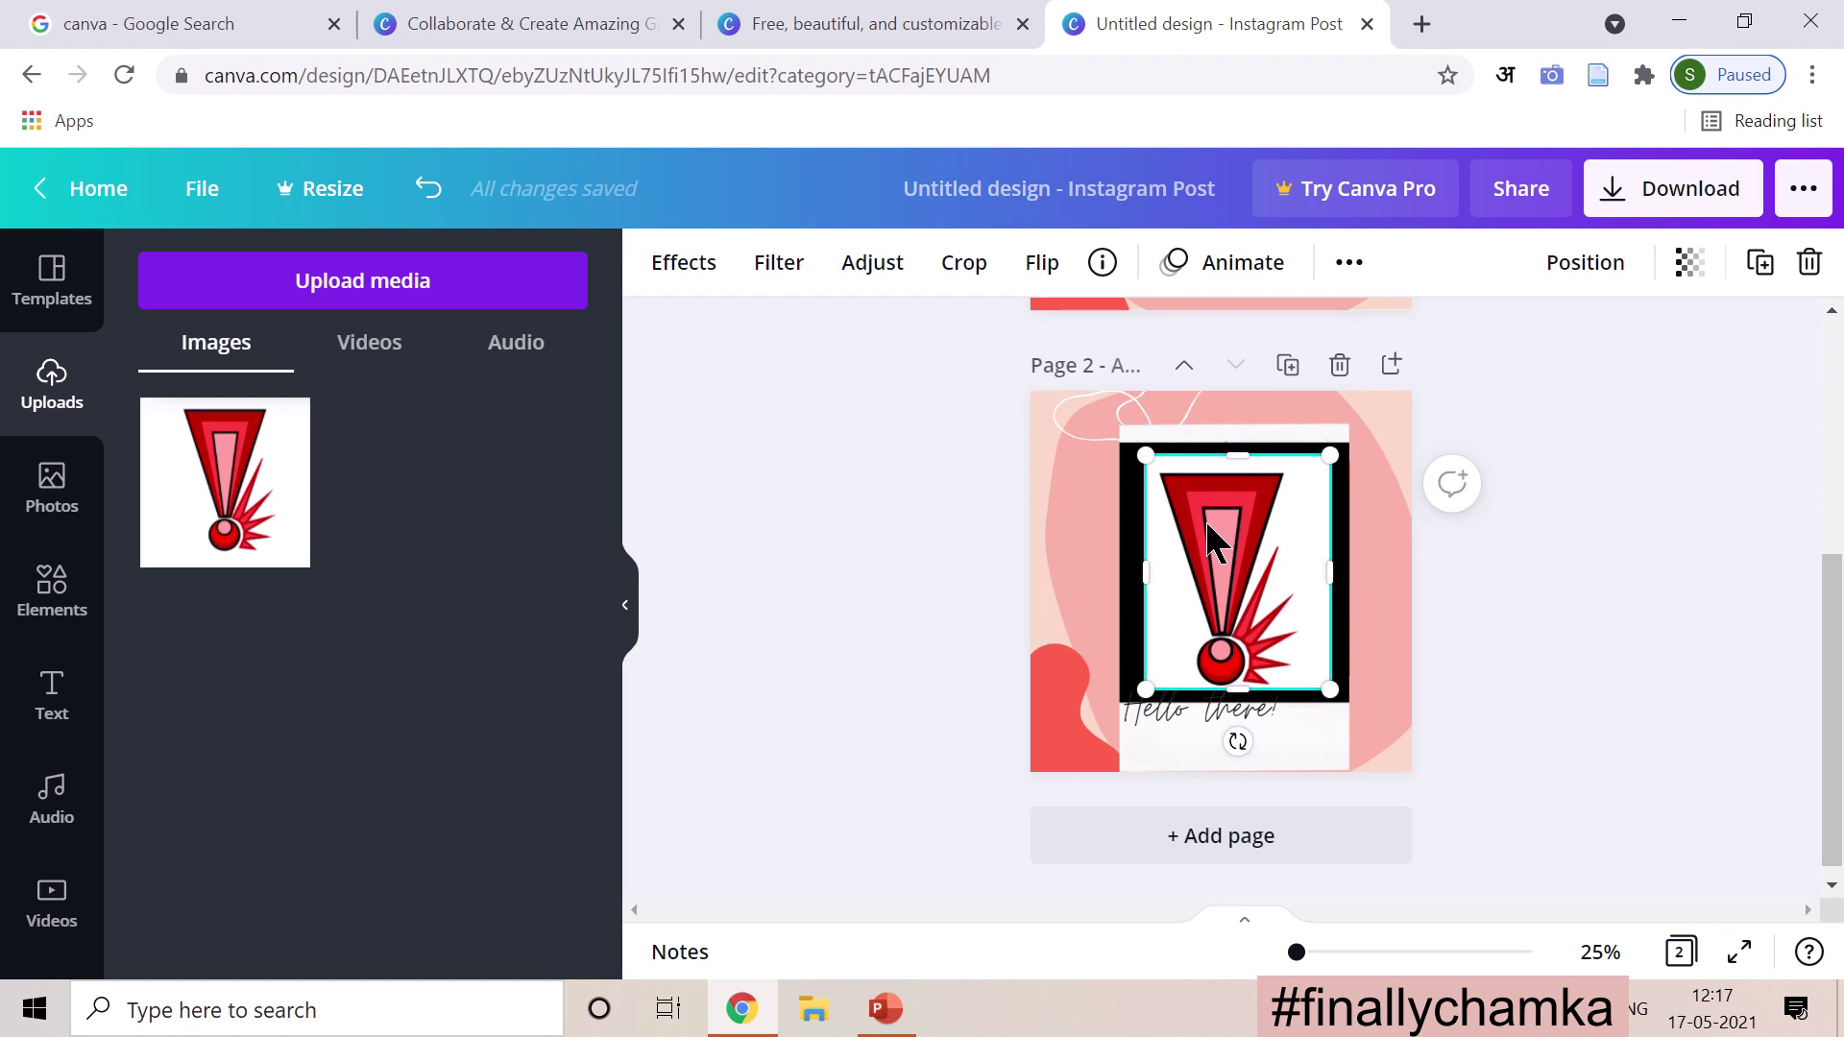
Step: Minimize the browser window to show the desktop
left_click(1680, 22)
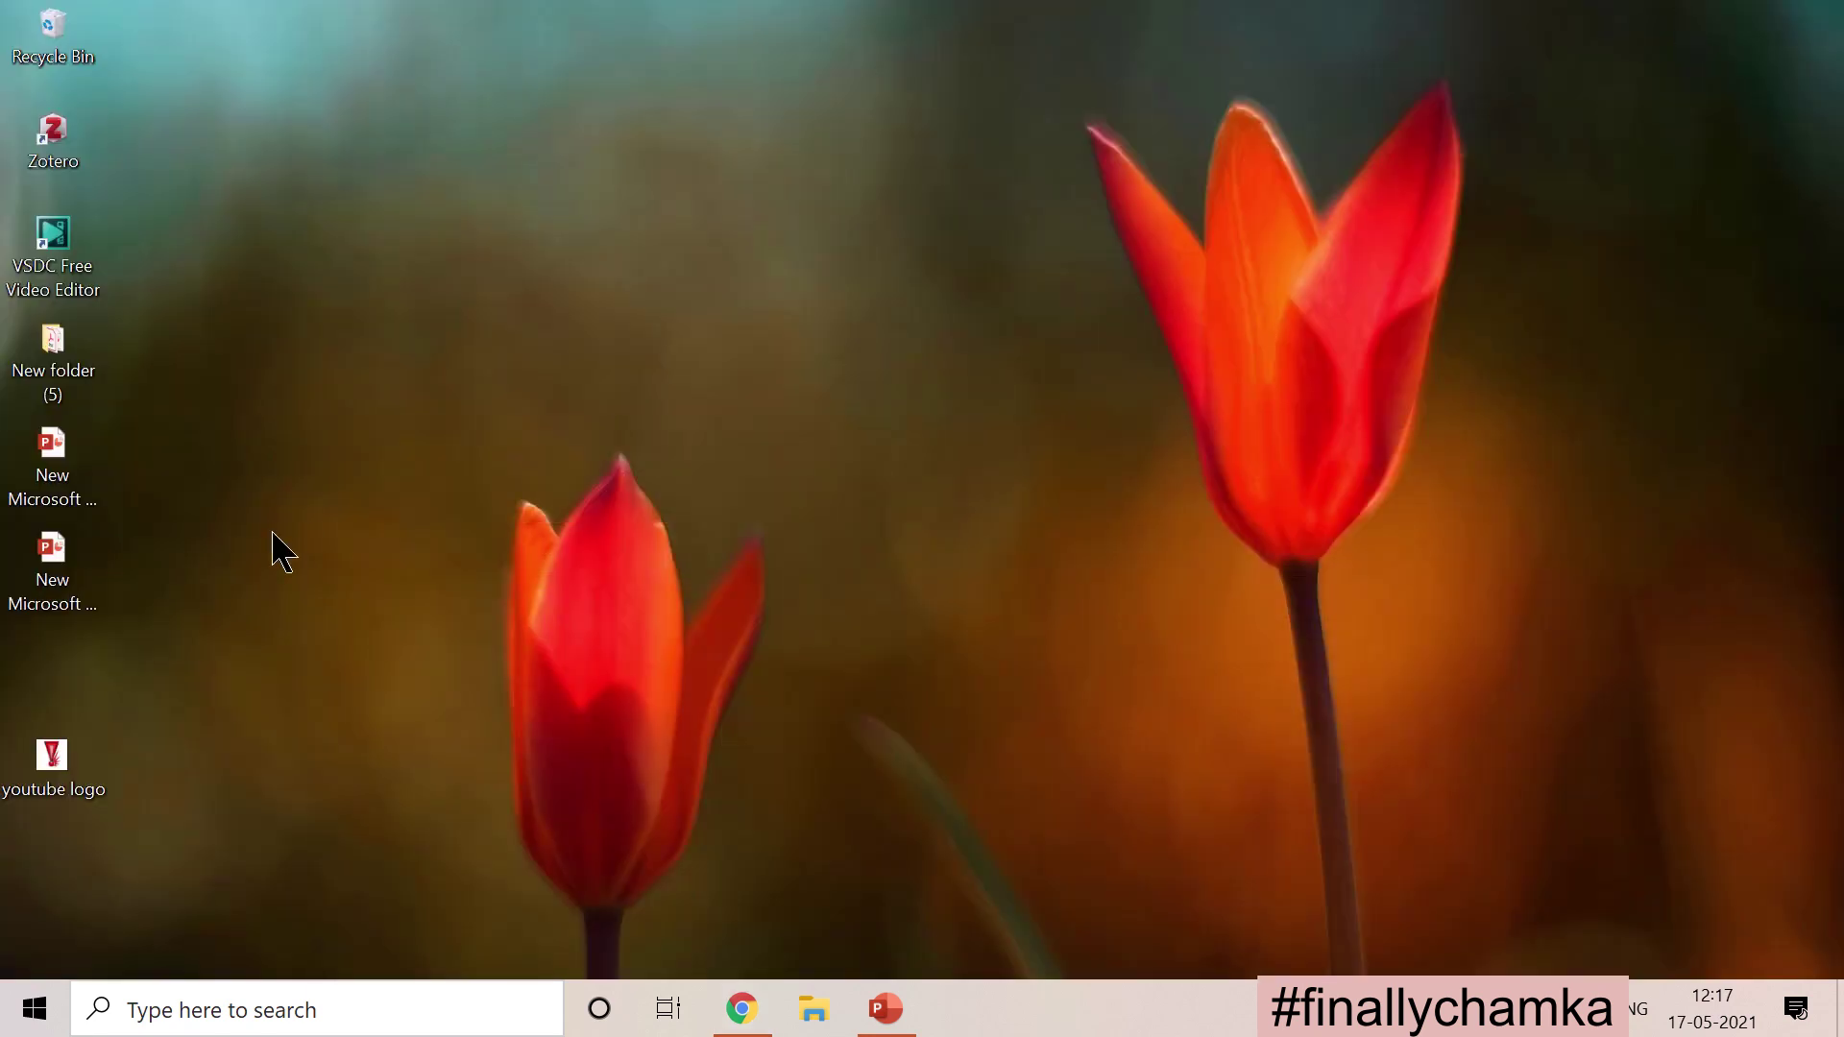
Step: Select the youtube logo image file on the desktop
left_click(16, 800)
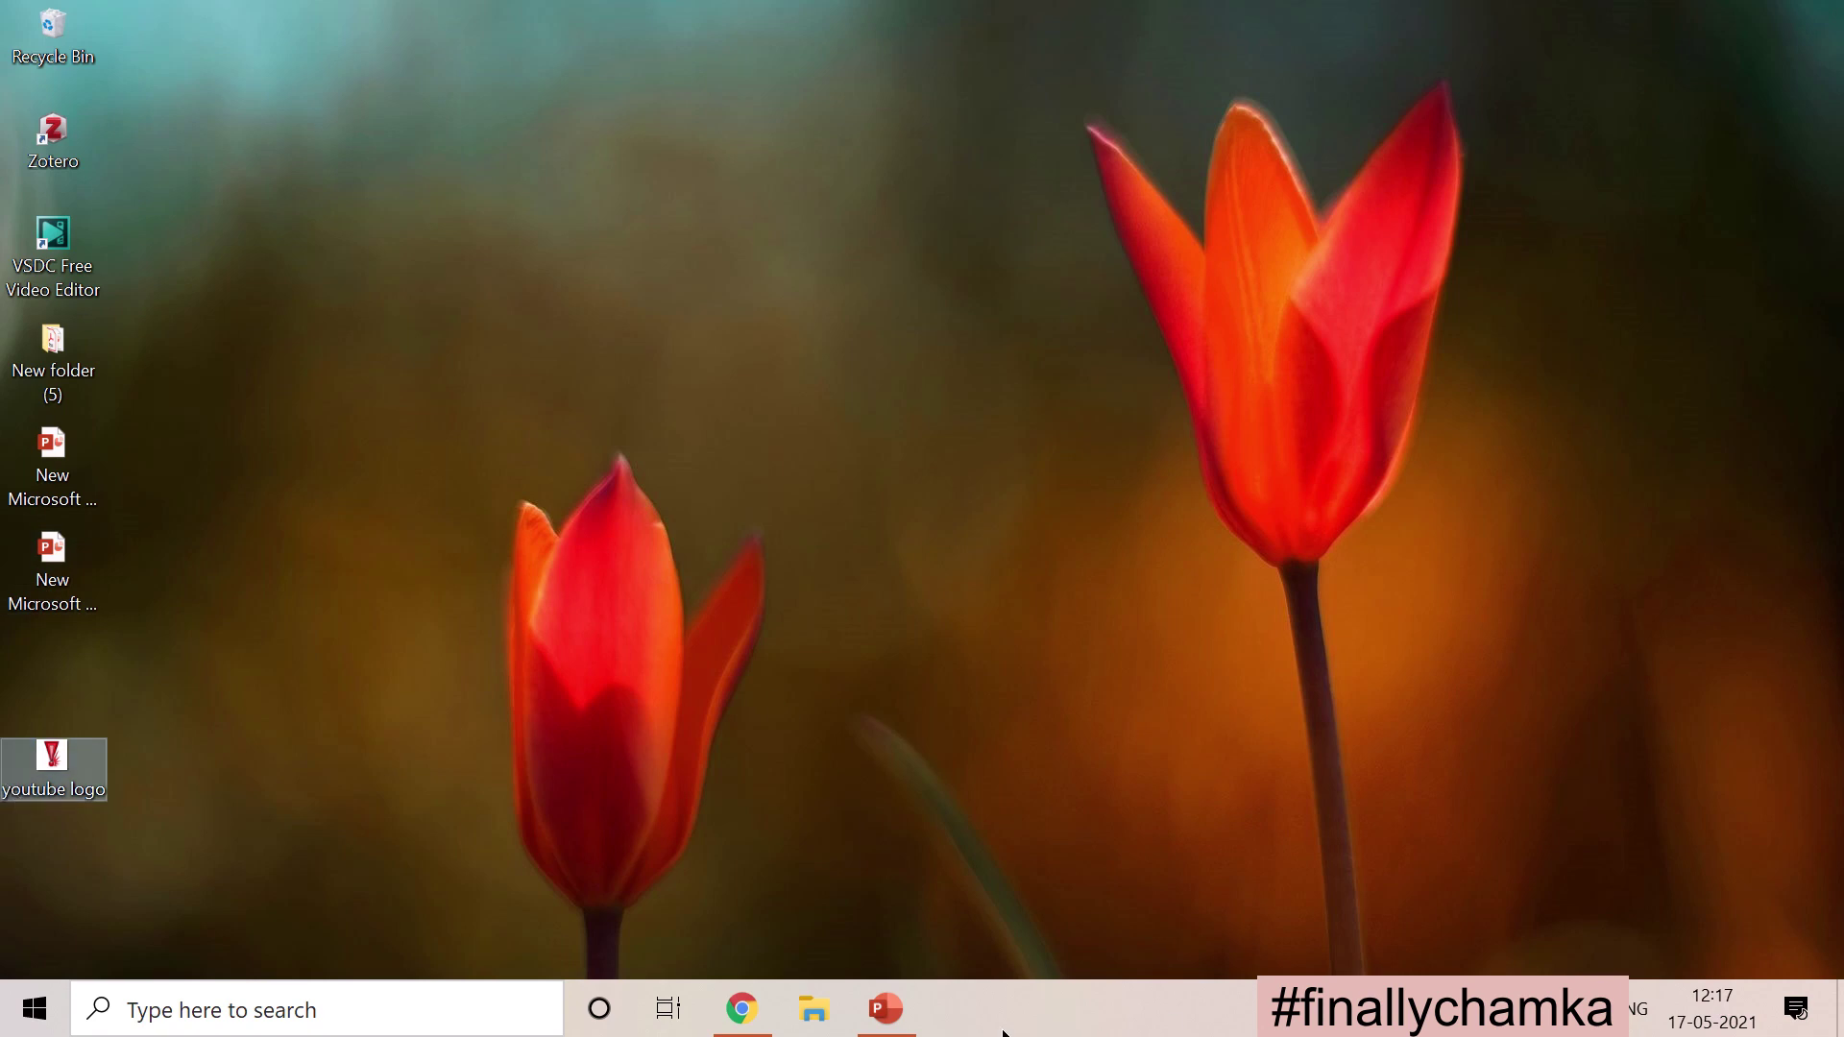
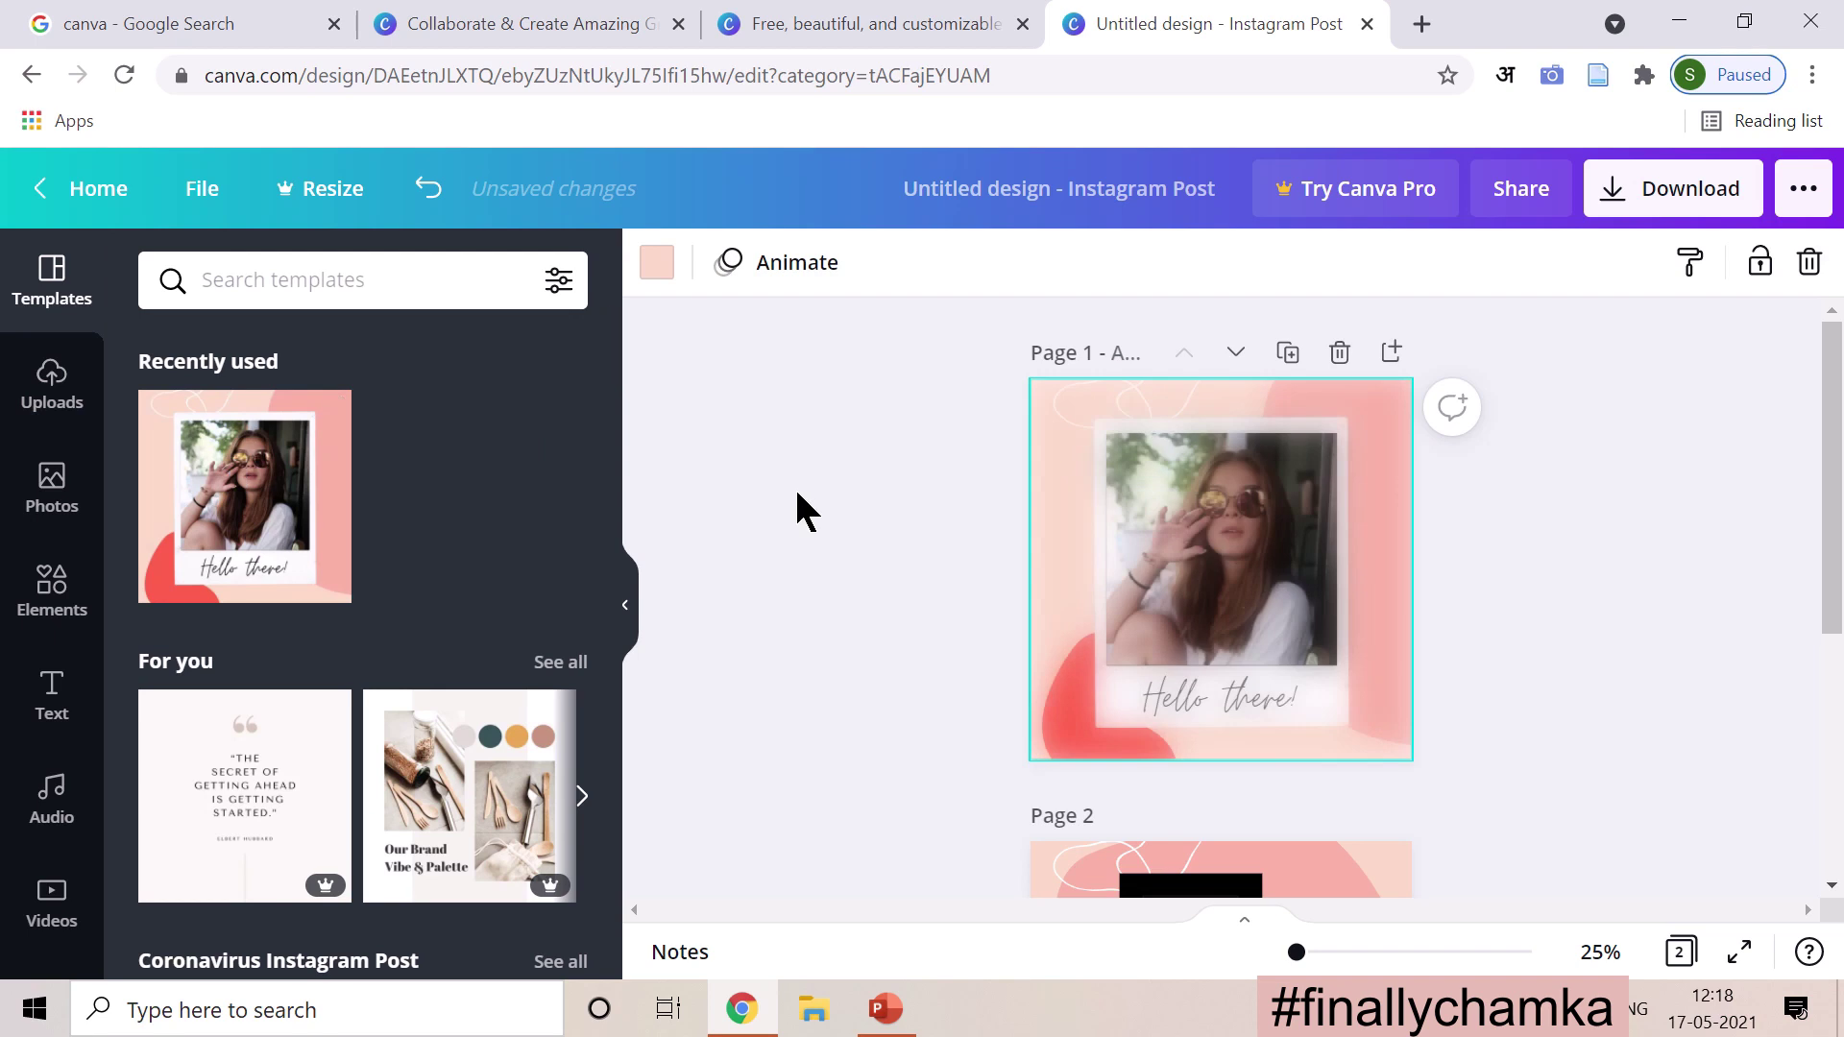
Step: Ungroup the polaroid on page 1 and delete the woman's photo from it
left_click(1183, 533)
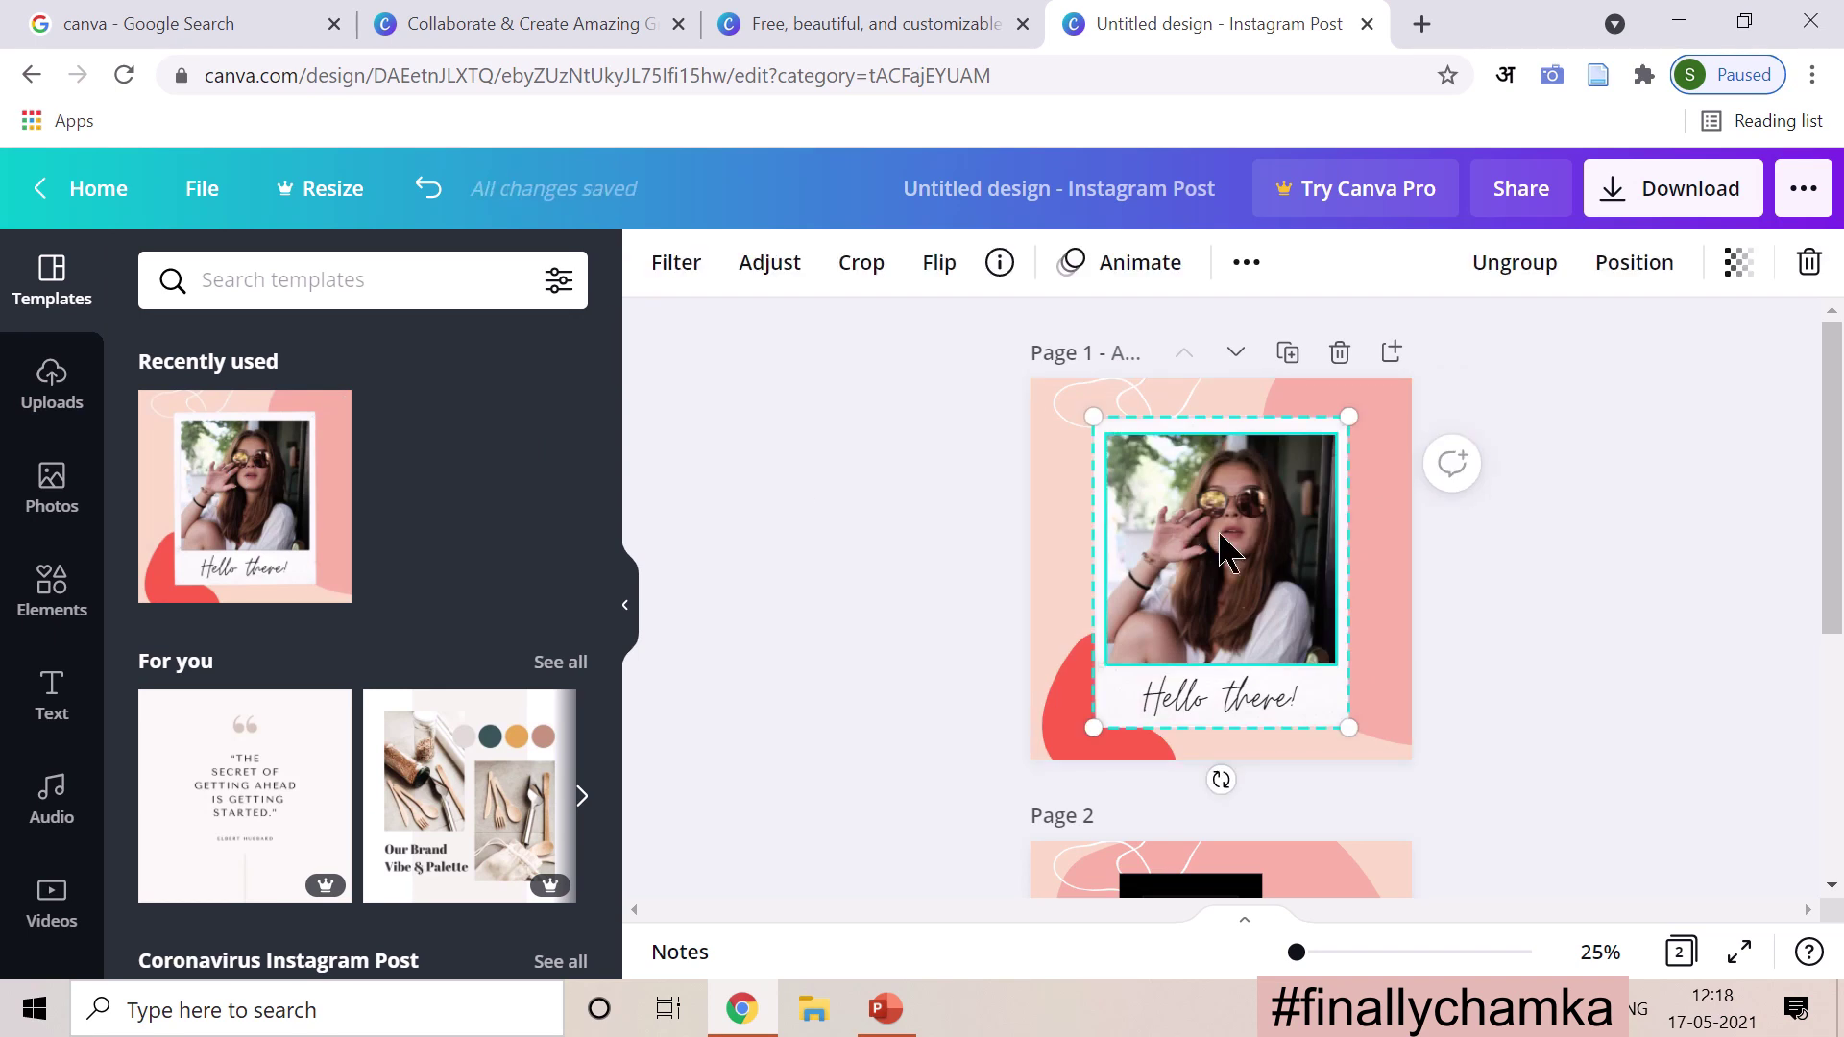
left_click(933, 527)
right_click(1061, 512)
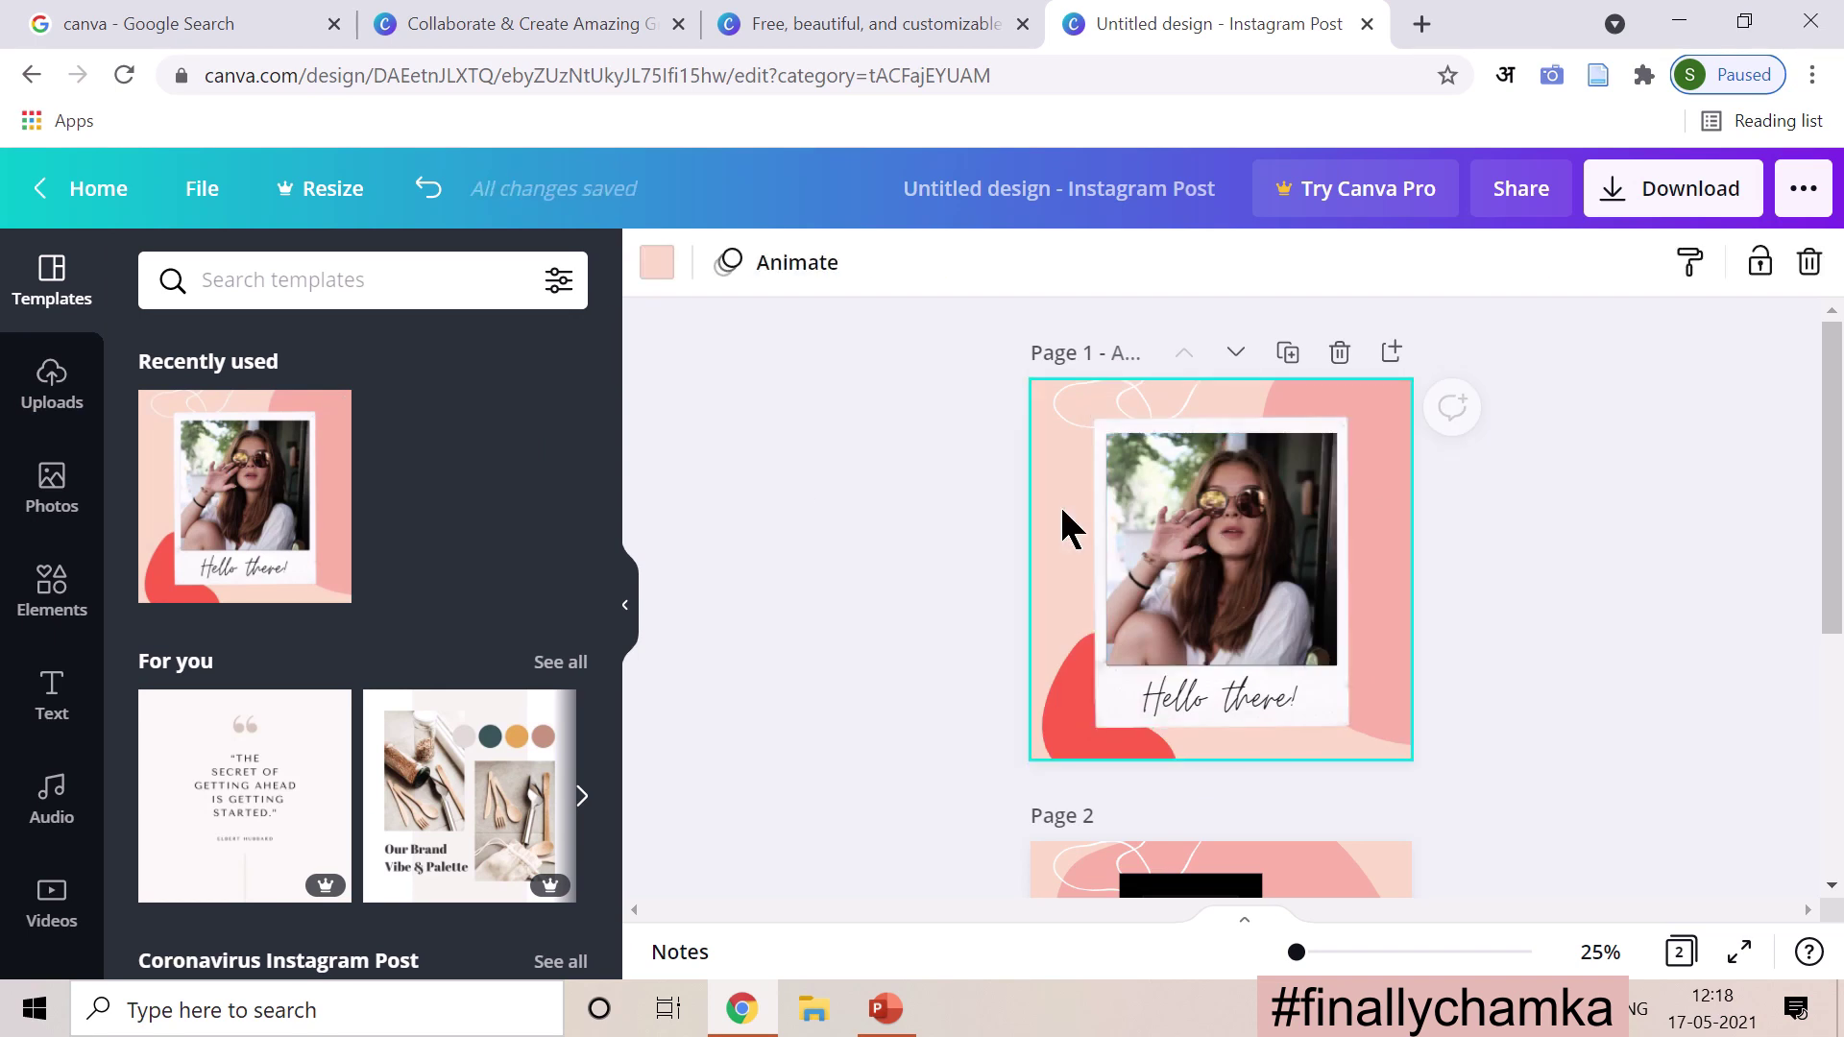
left_click(1318, 485)
right_click(1318, 485)
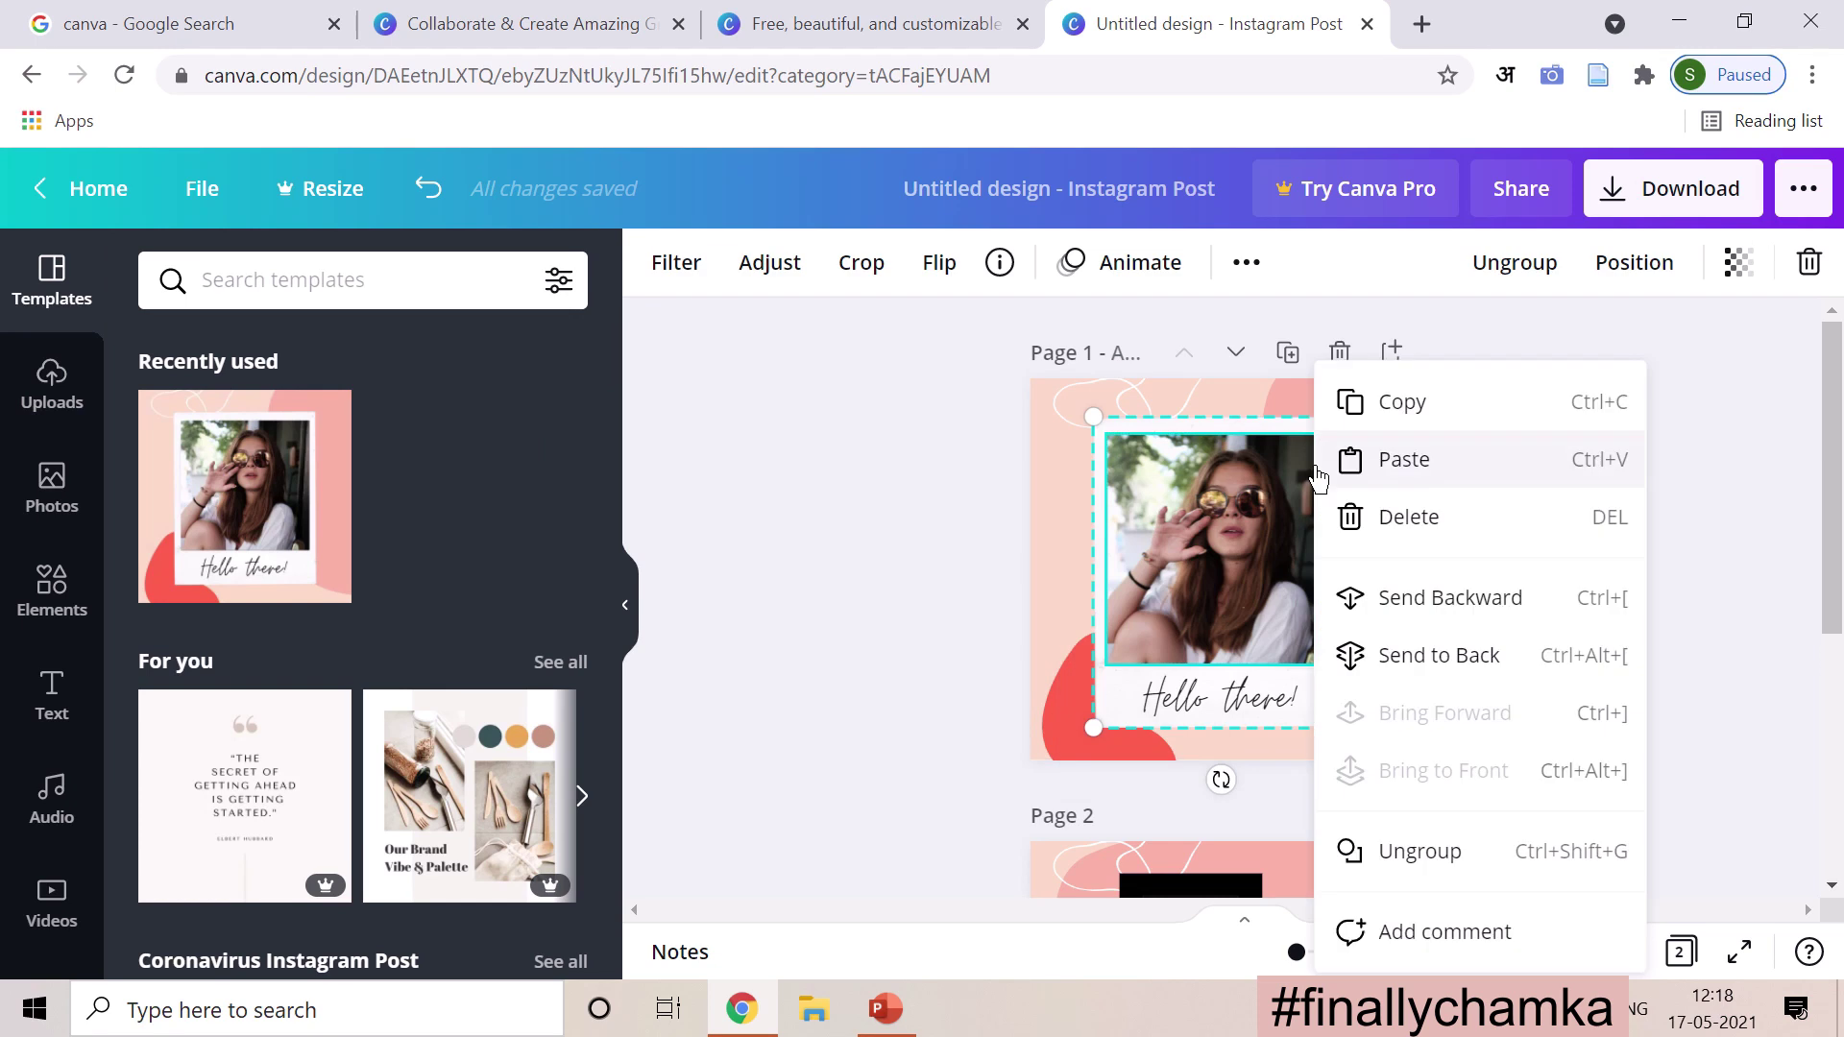
left_click(1434, 854)
left_click(1546, 563)
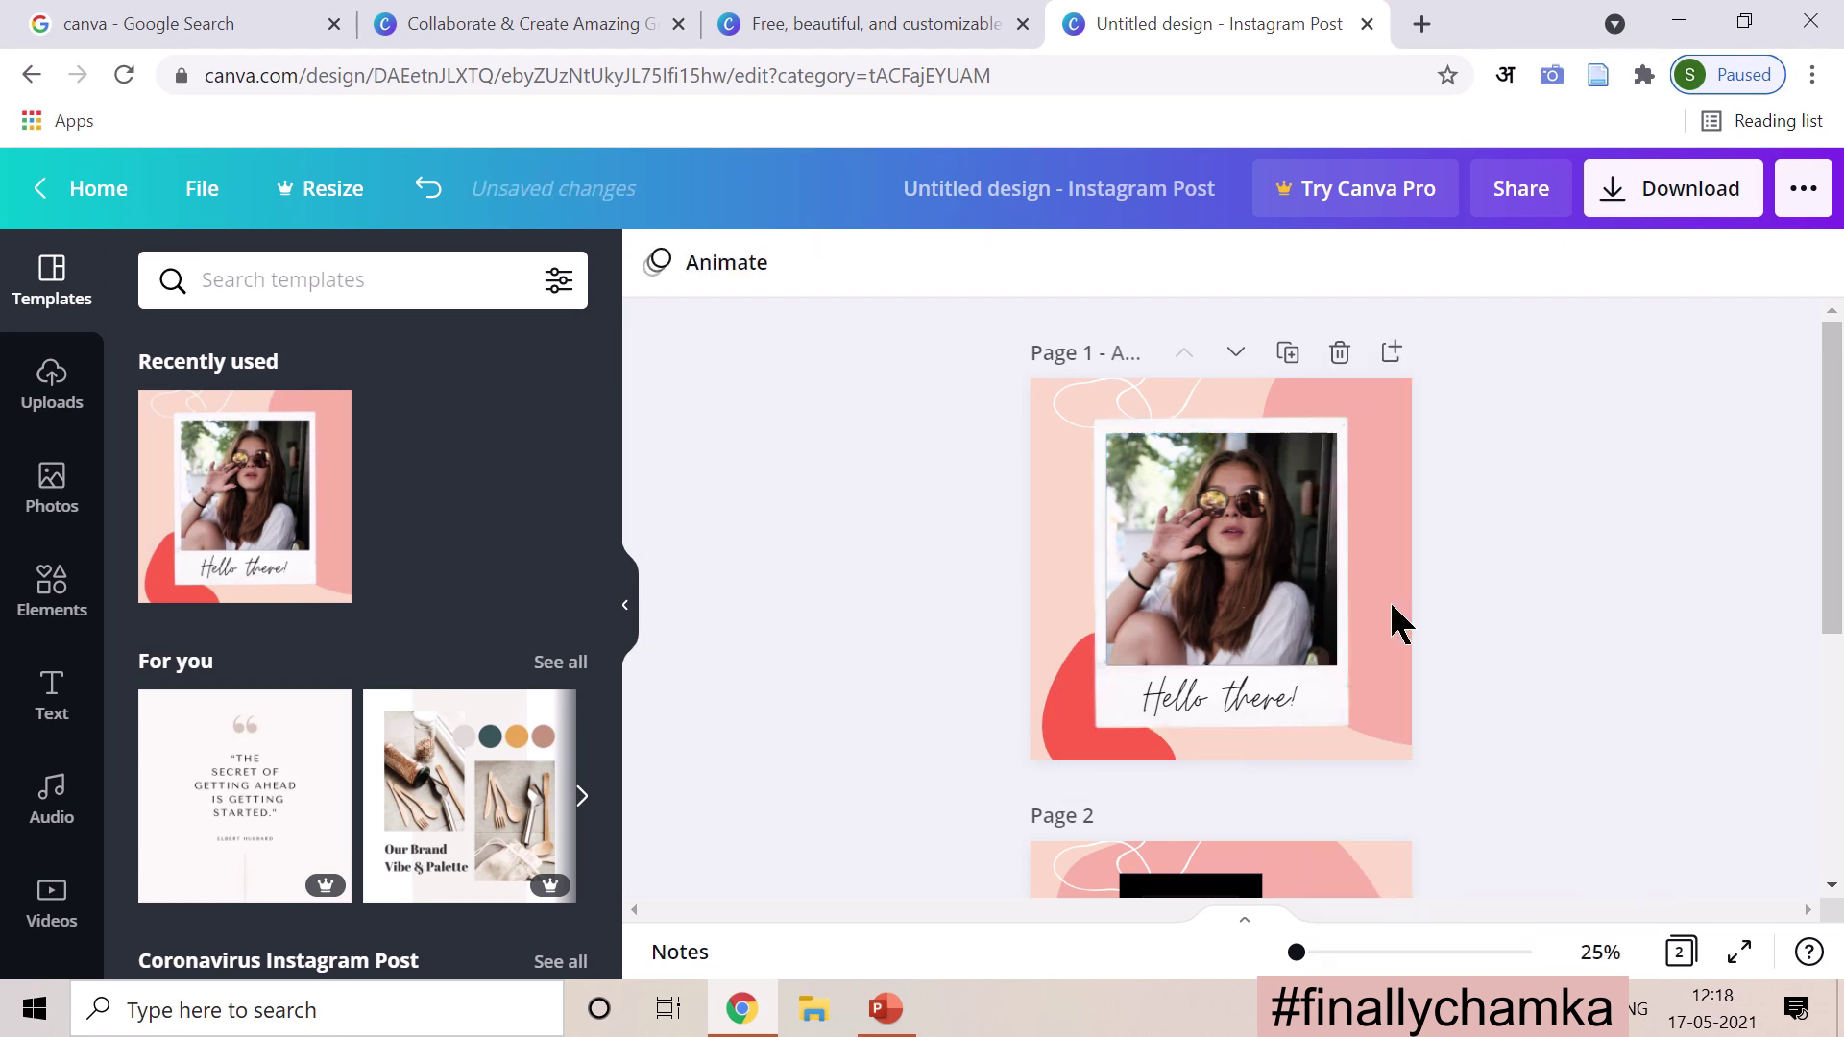
left_click(1236, 602)
key("Delete")
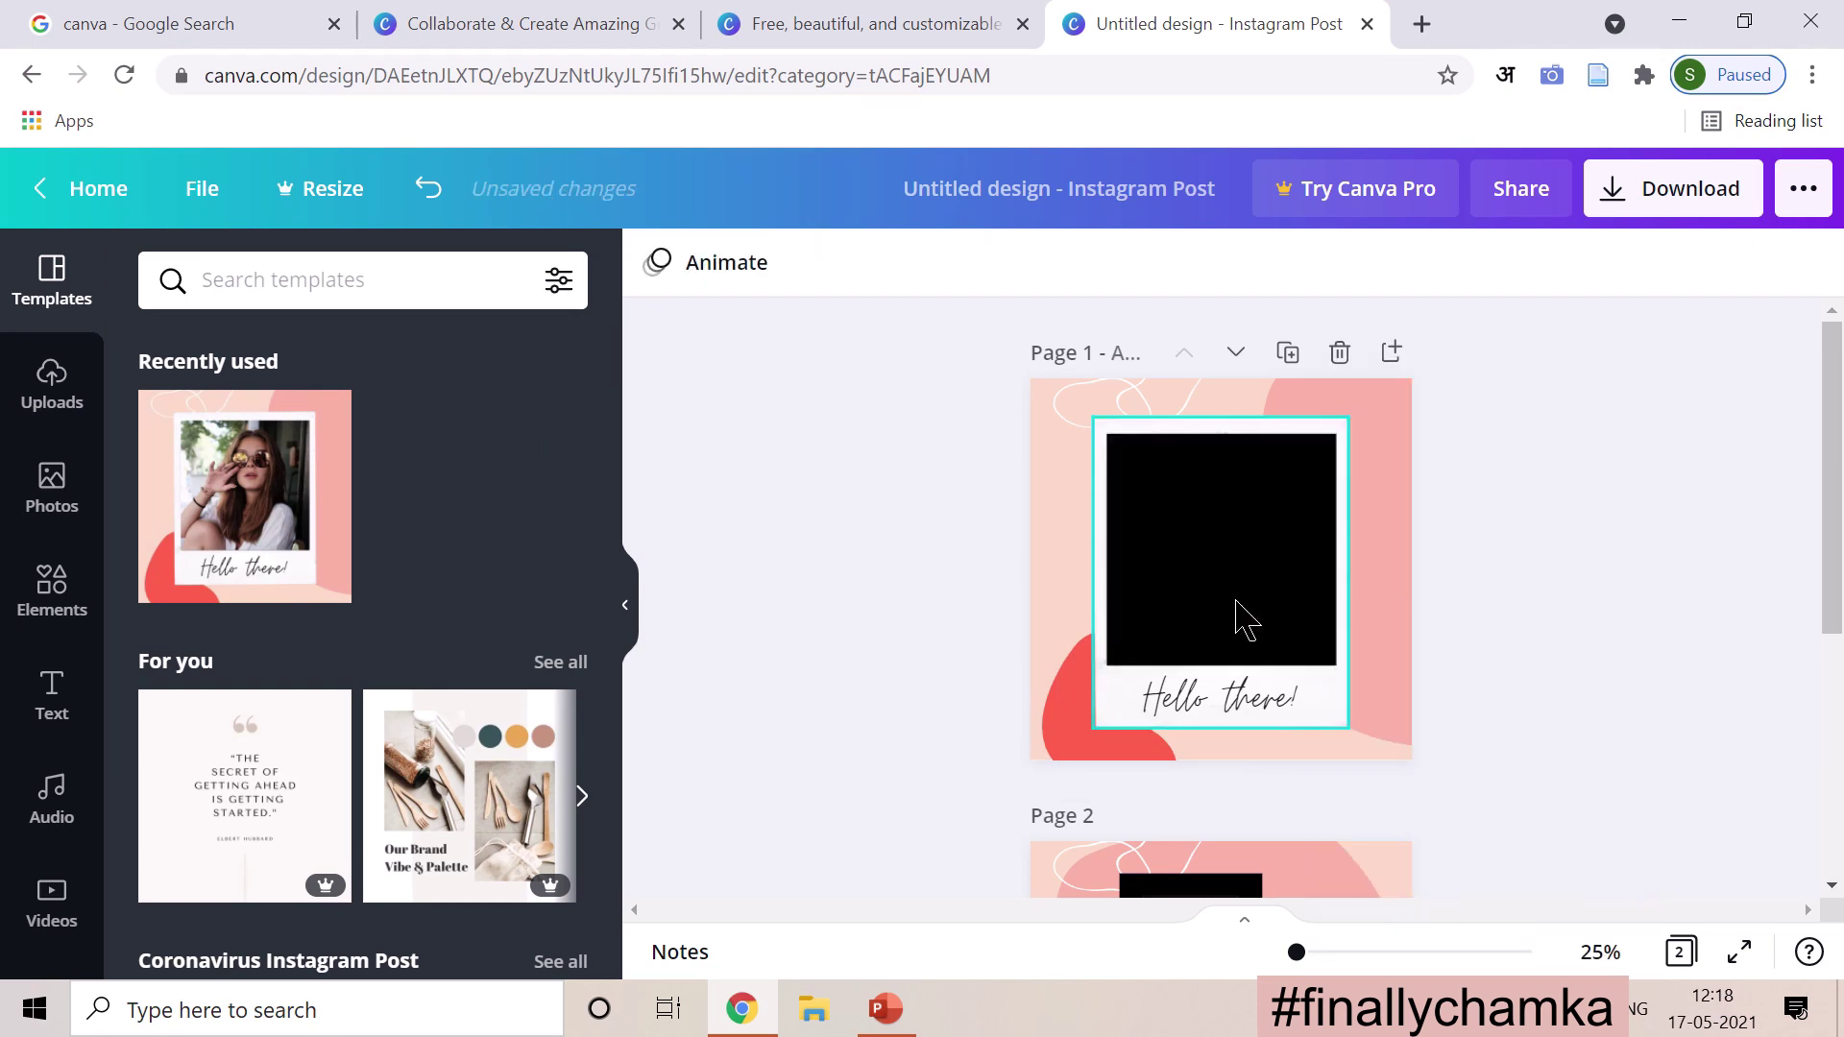
Step: Show the uploaded images and replace page 1's background with the polaroid frame image
left_click(43, 402)
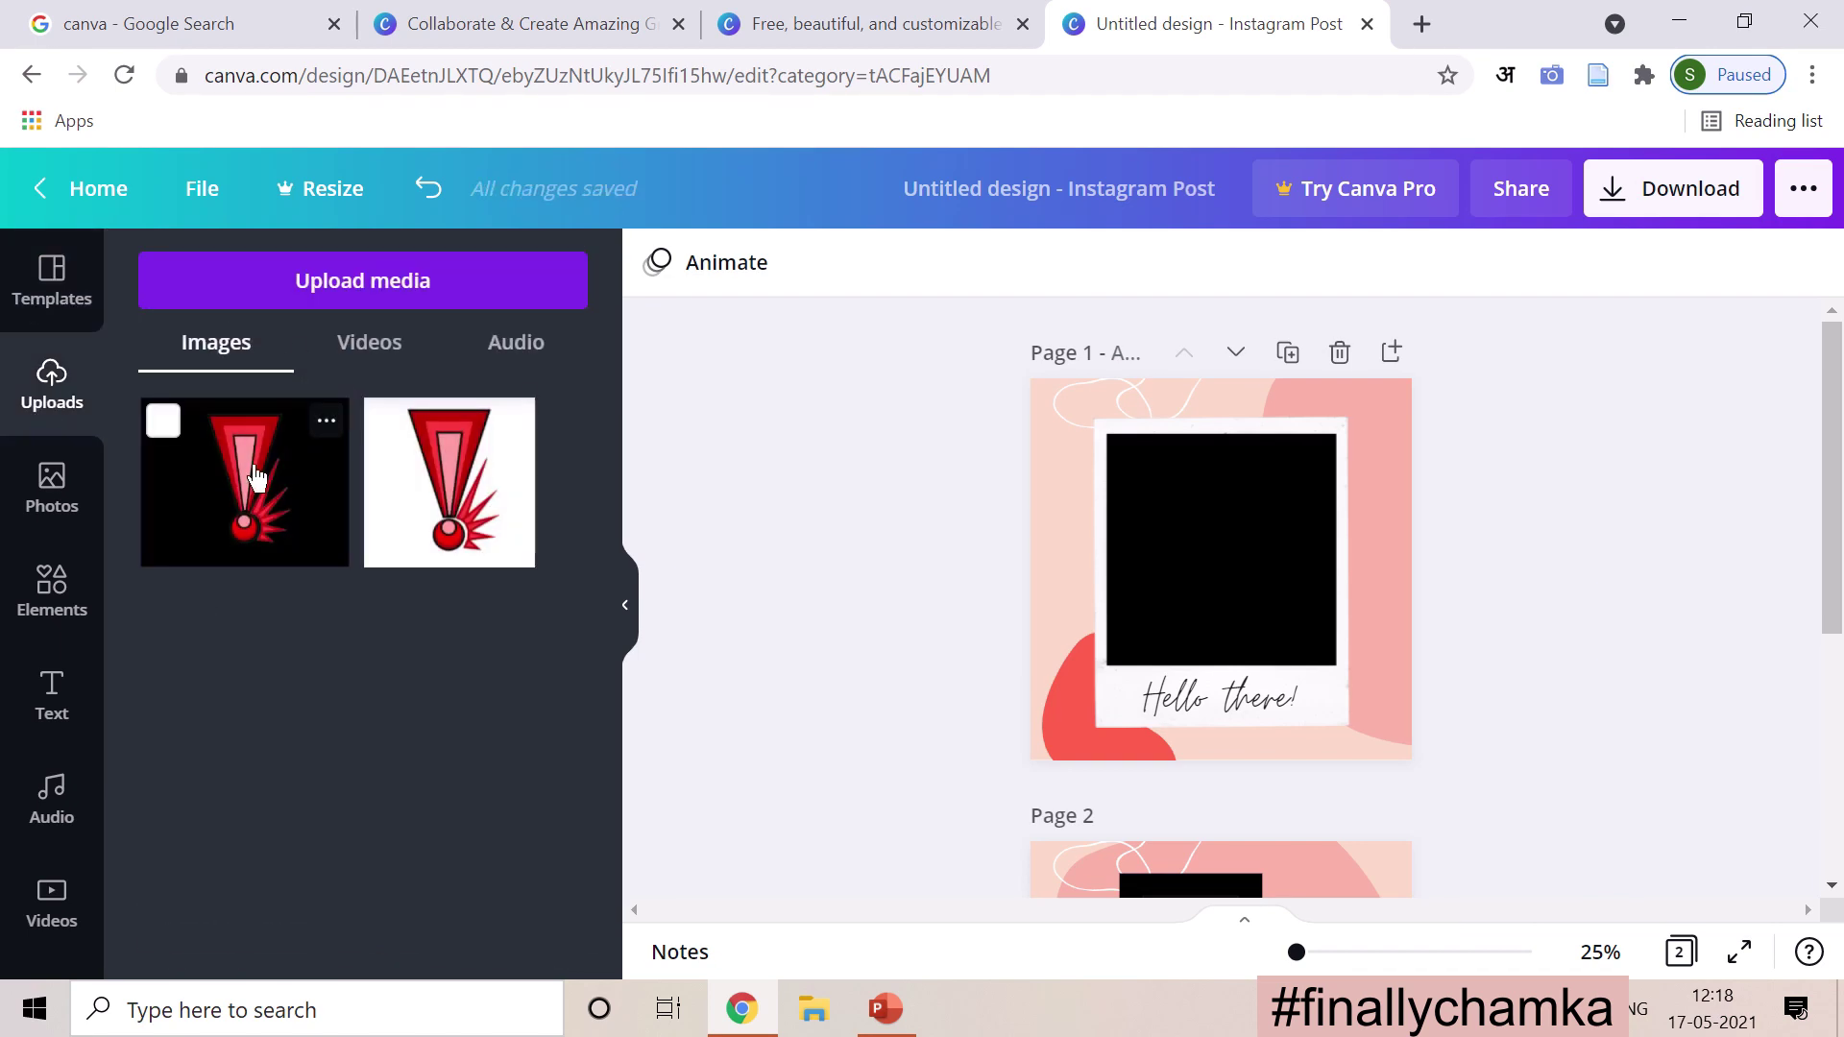
left_click_drag(254, 475, 321, 626)
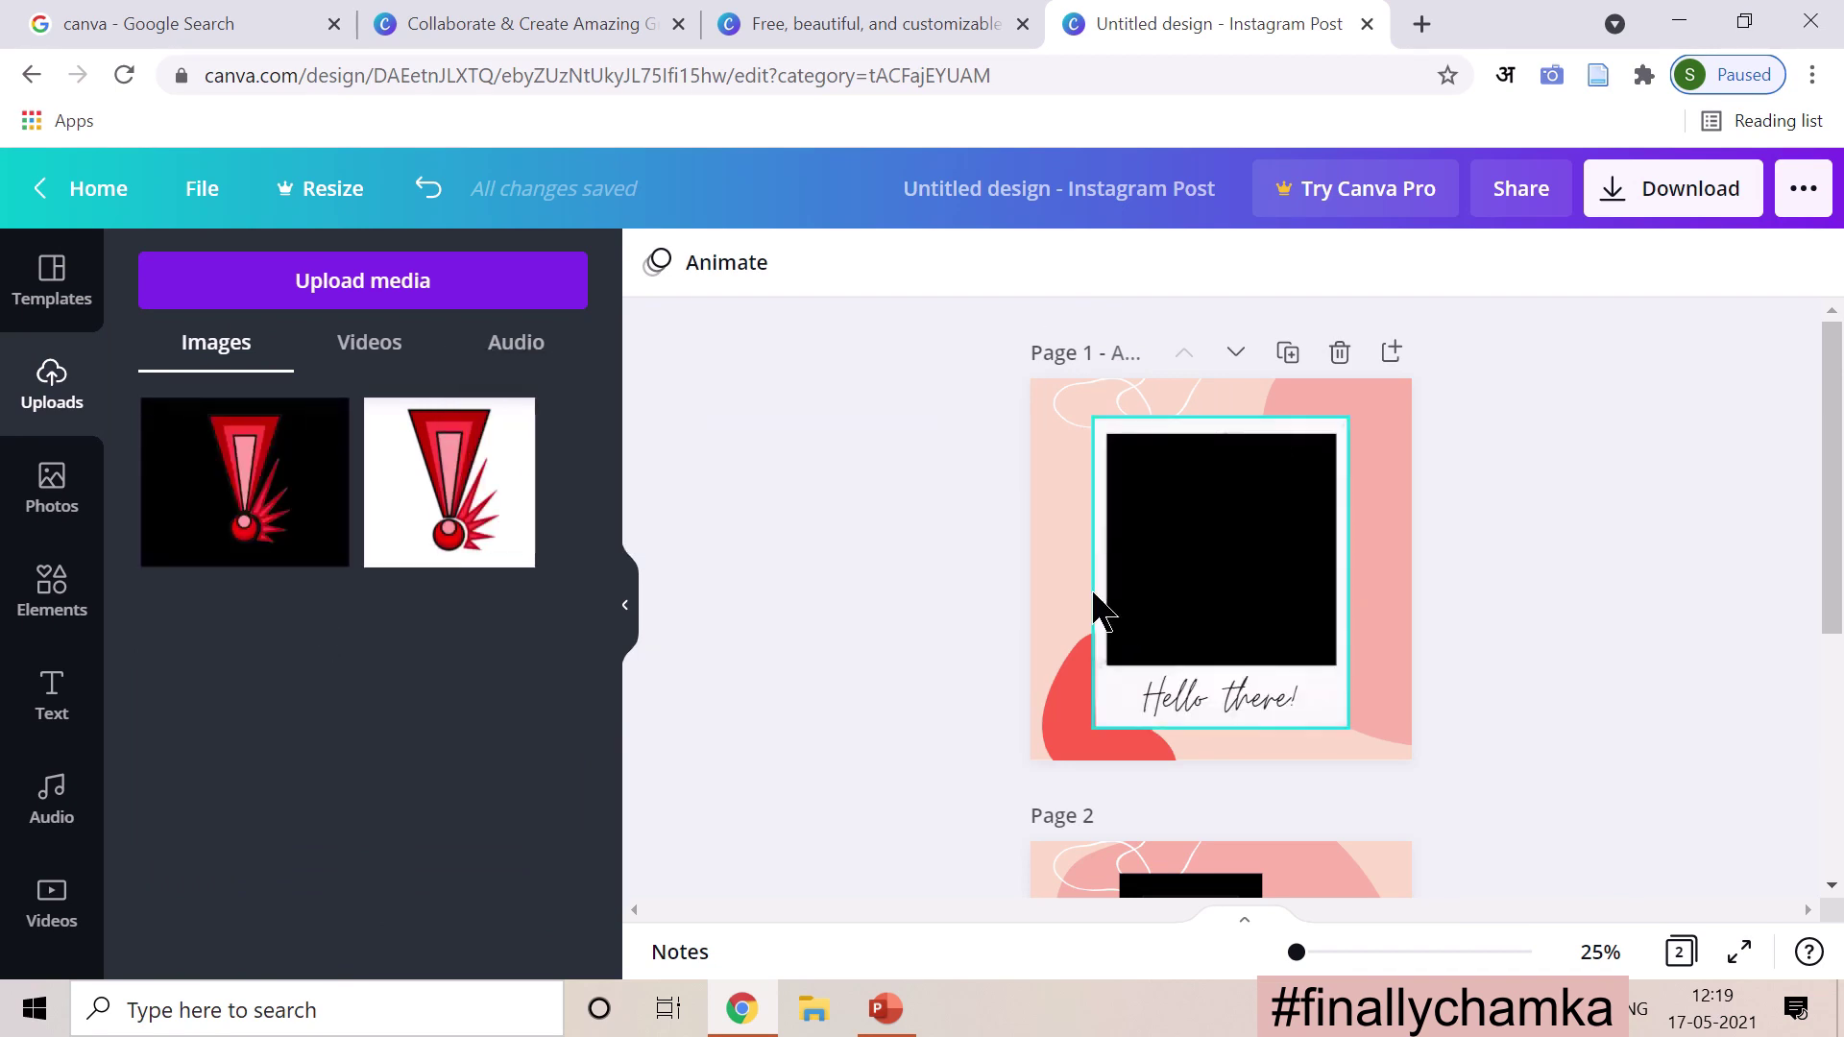
left_click(1208, 565)
right_click(1208, 552)
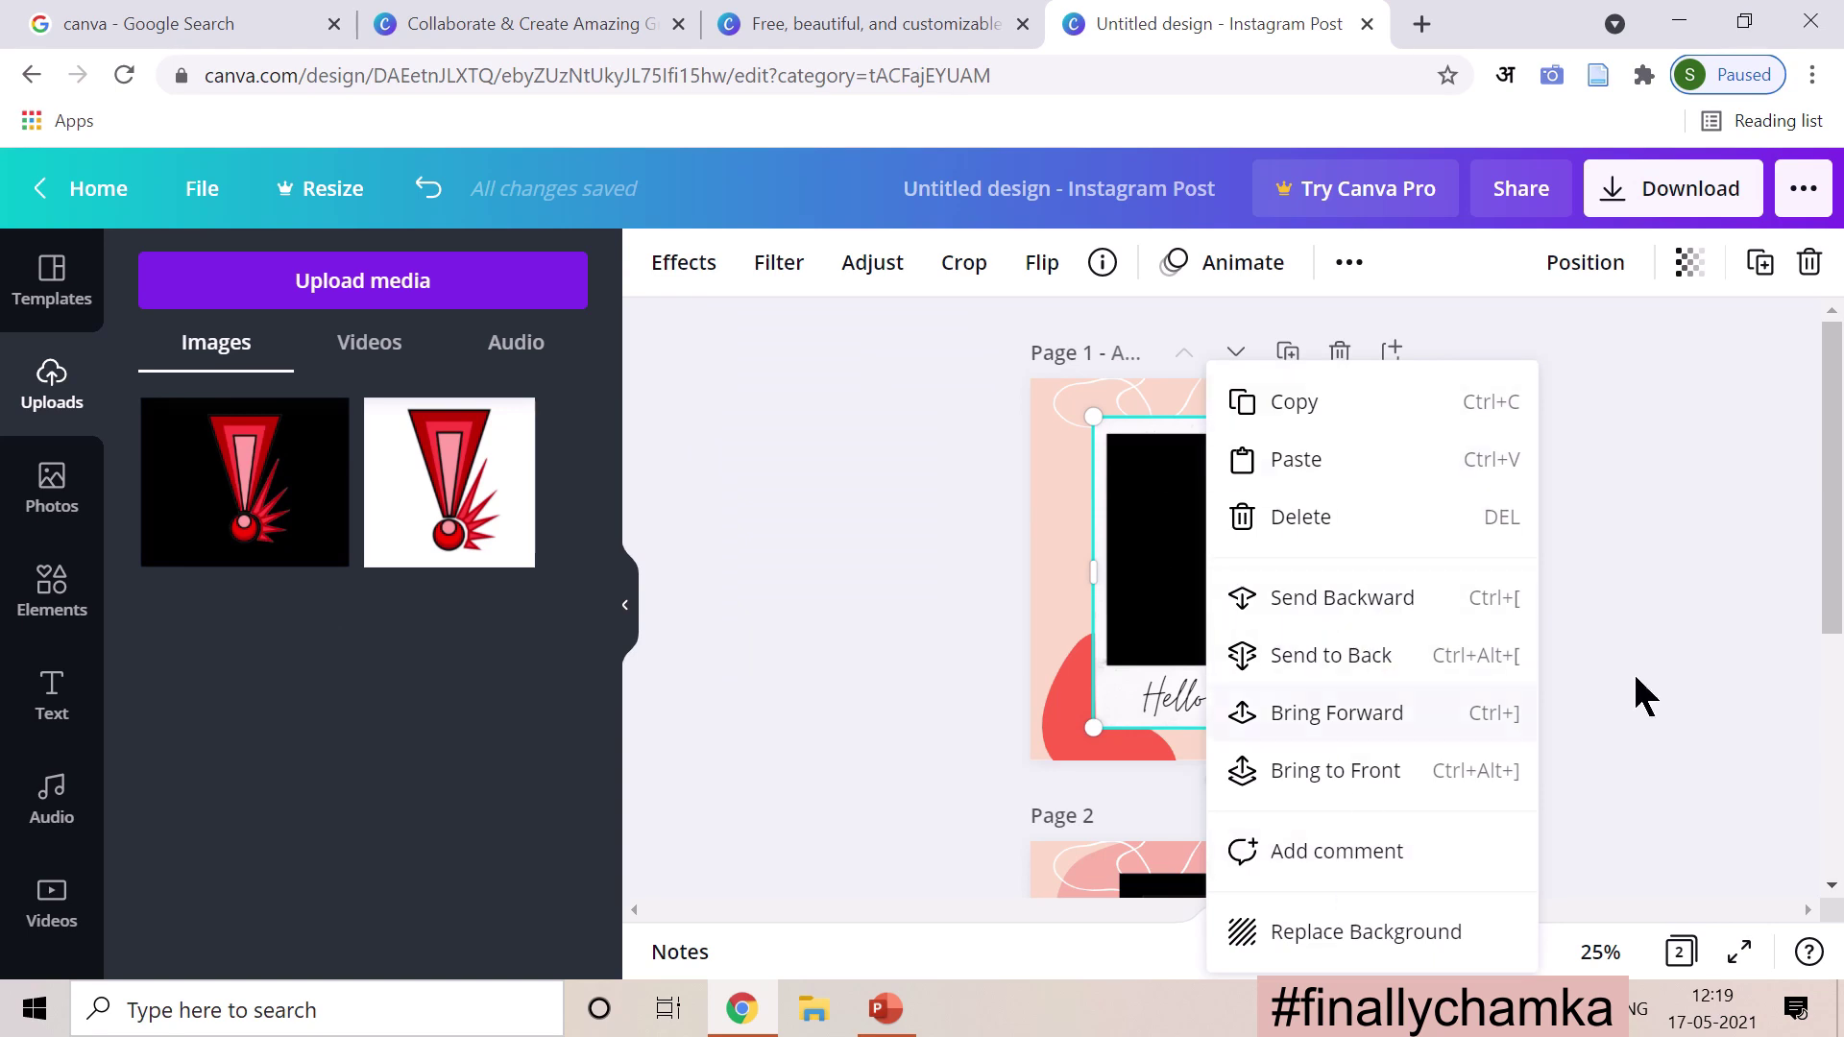
left_click(1652, 740)
left_click(1305, 618)
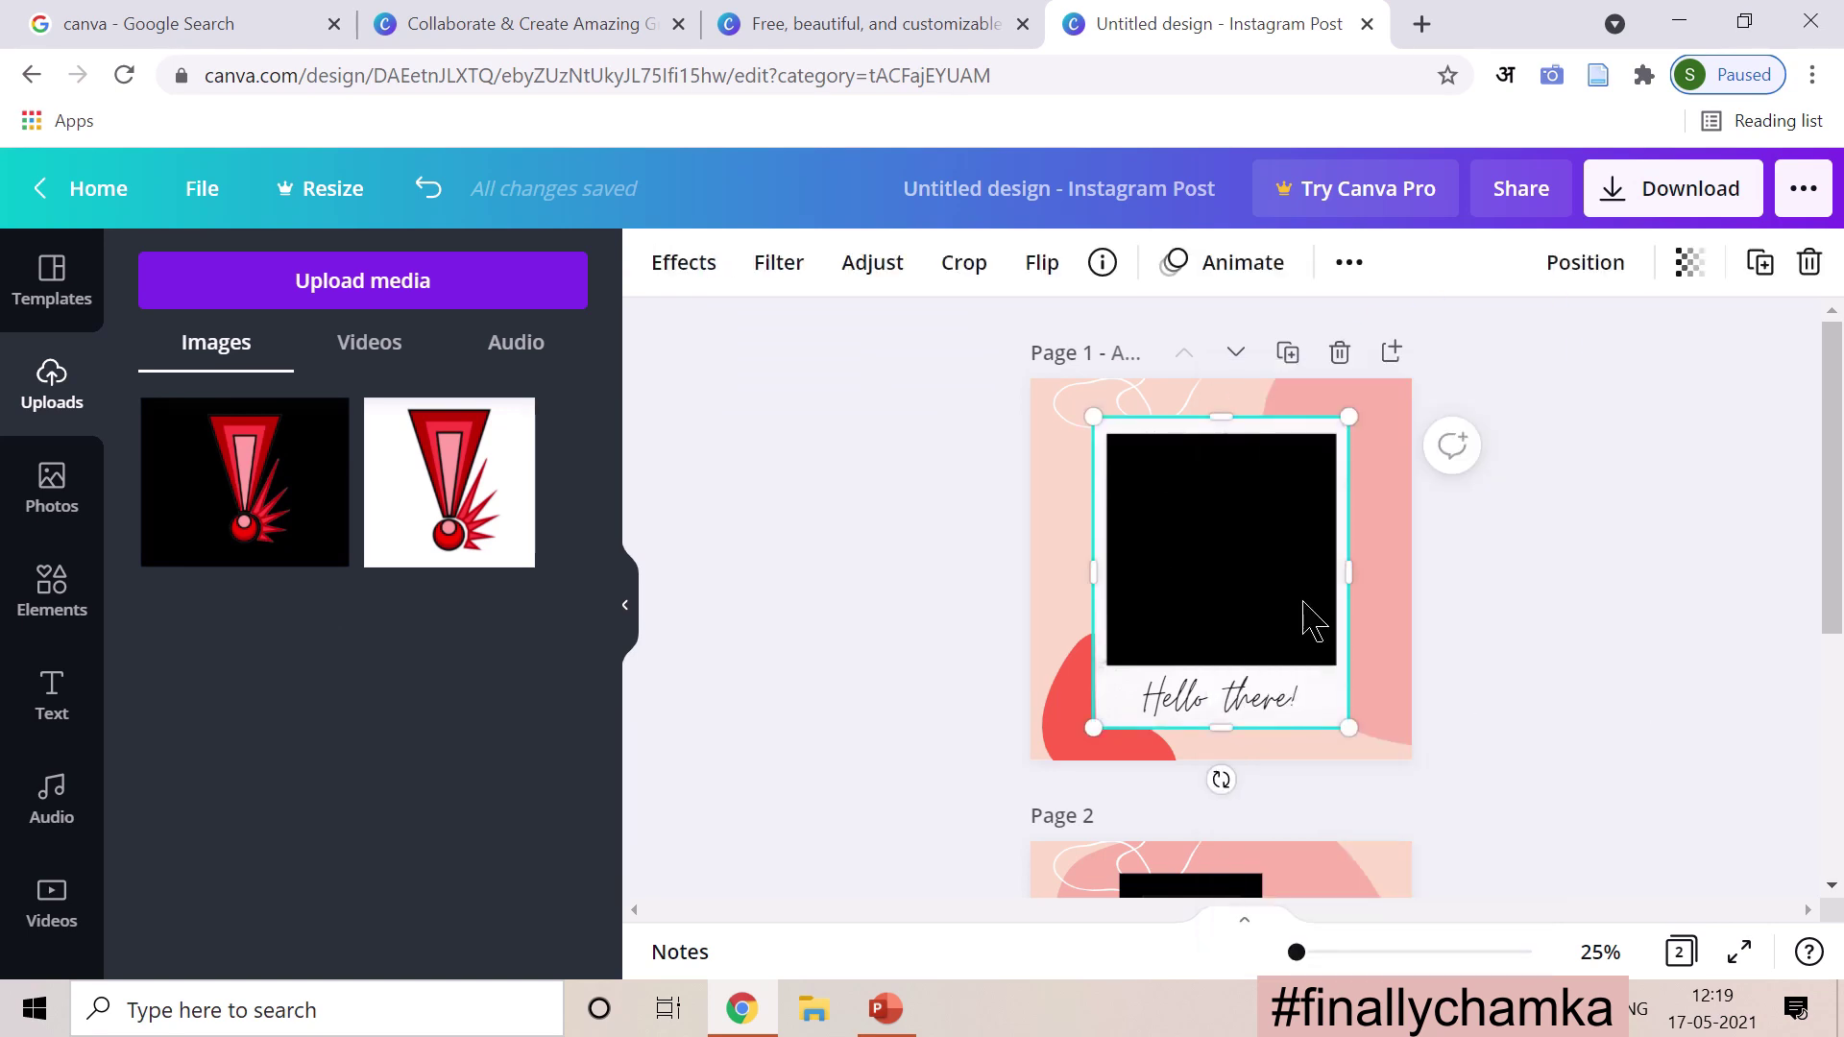
right_click(1247, 602)
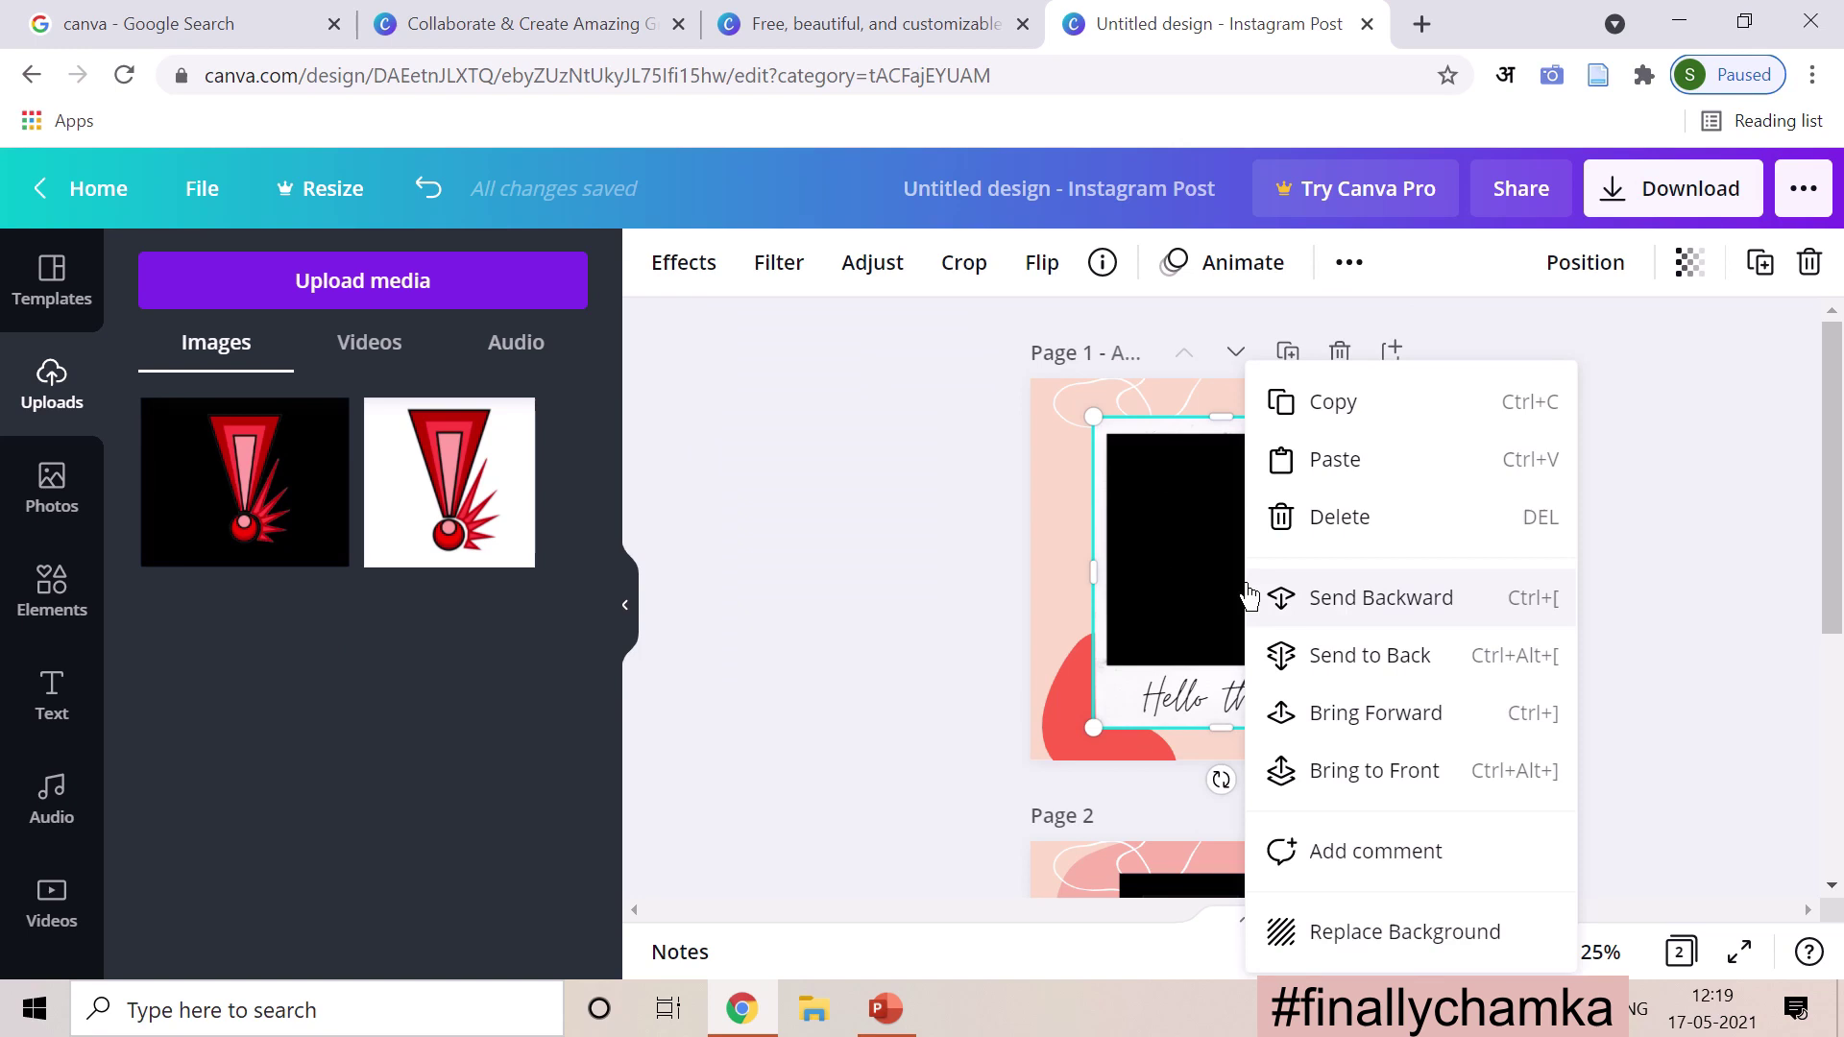
left_click(1424, 933)
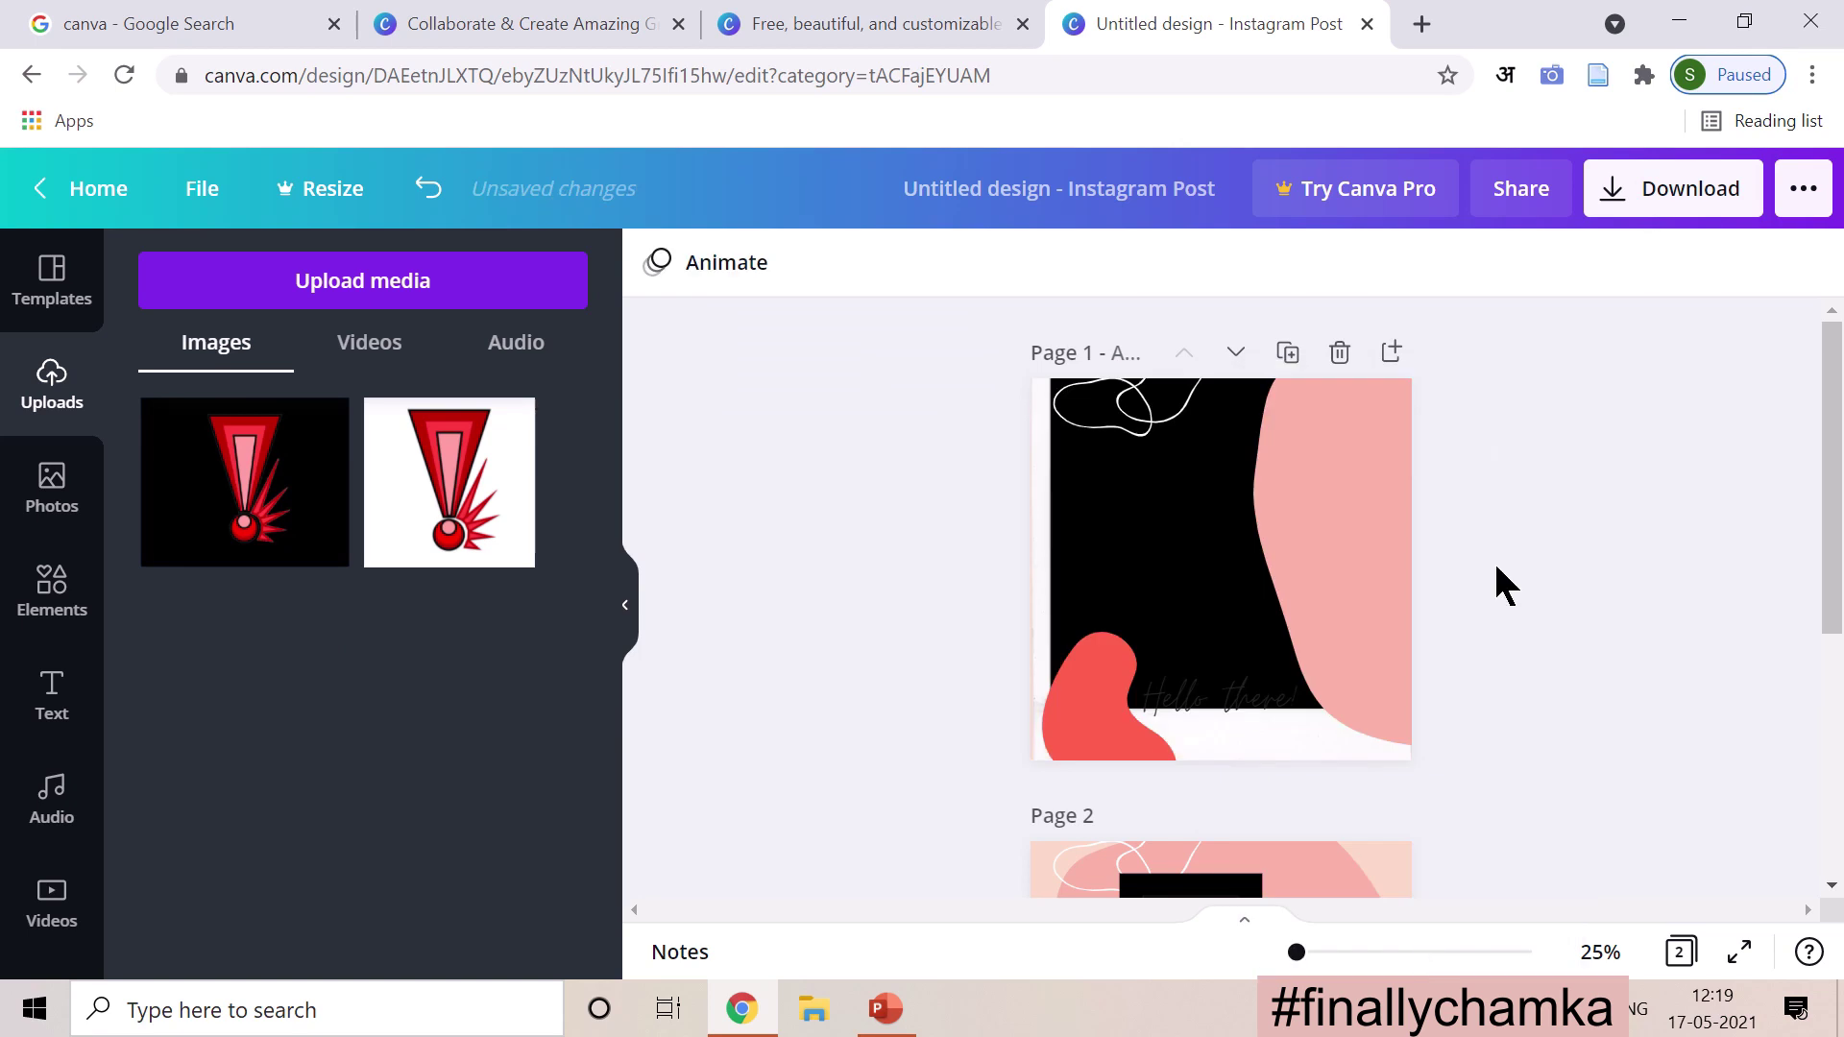
Step: Undo the background replacement on page 1
left_click(1191, 562)
right_click(1403, 551)
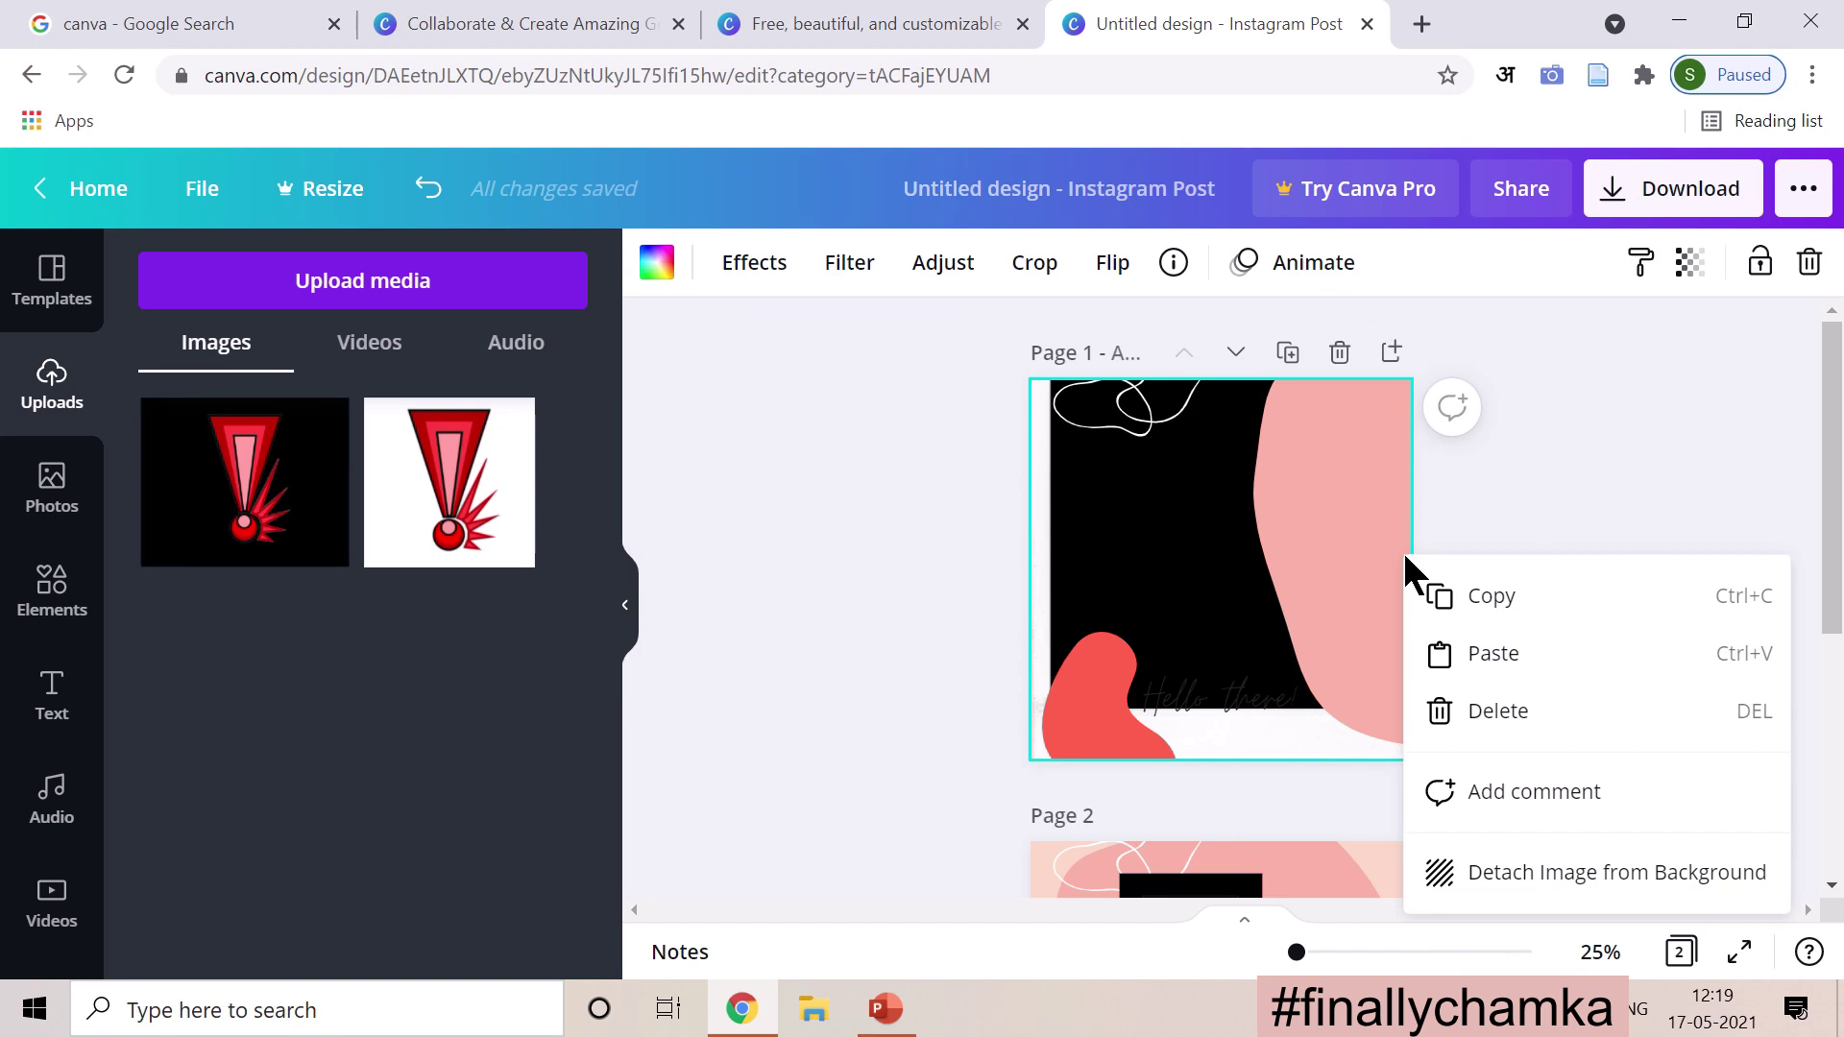
key("ctrl+z")
left_click(1473, 434)
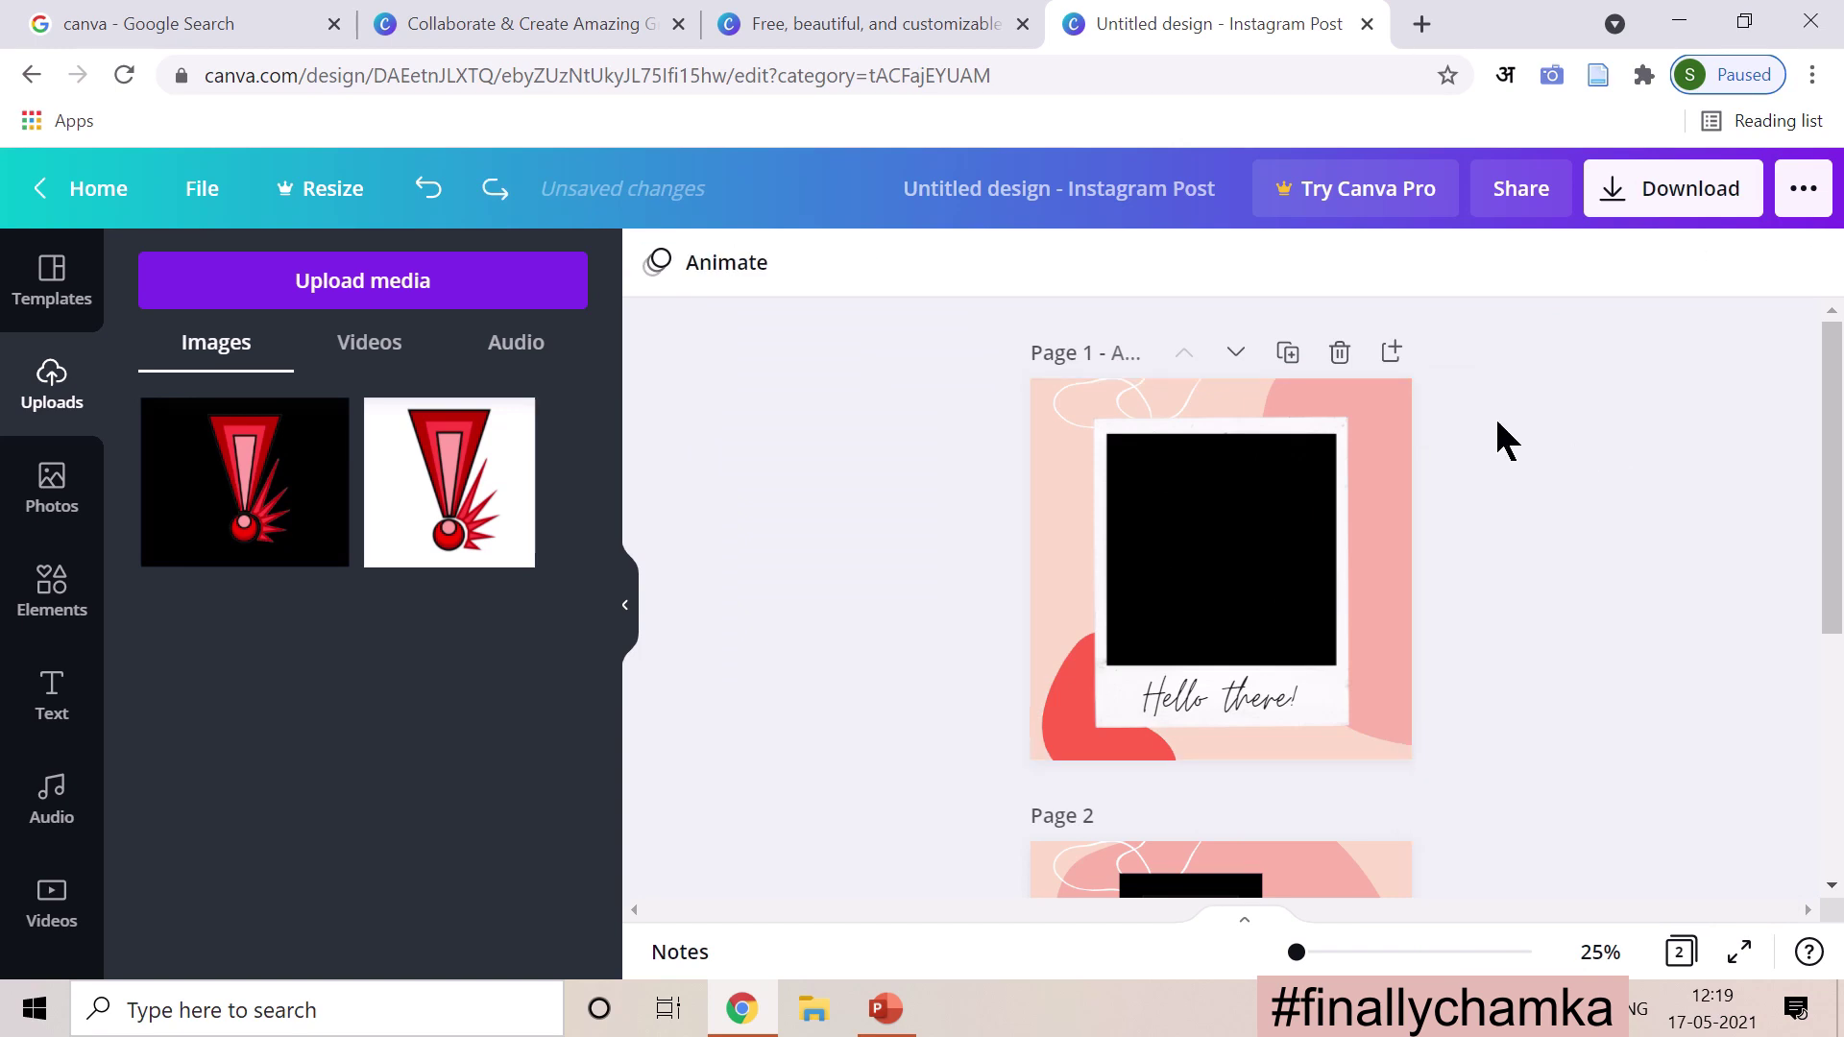
Step: Replace page 1's polaroid frame image with the uploaded black-background logo and shrink it from its upper-left corner
left_click(1219, 613)
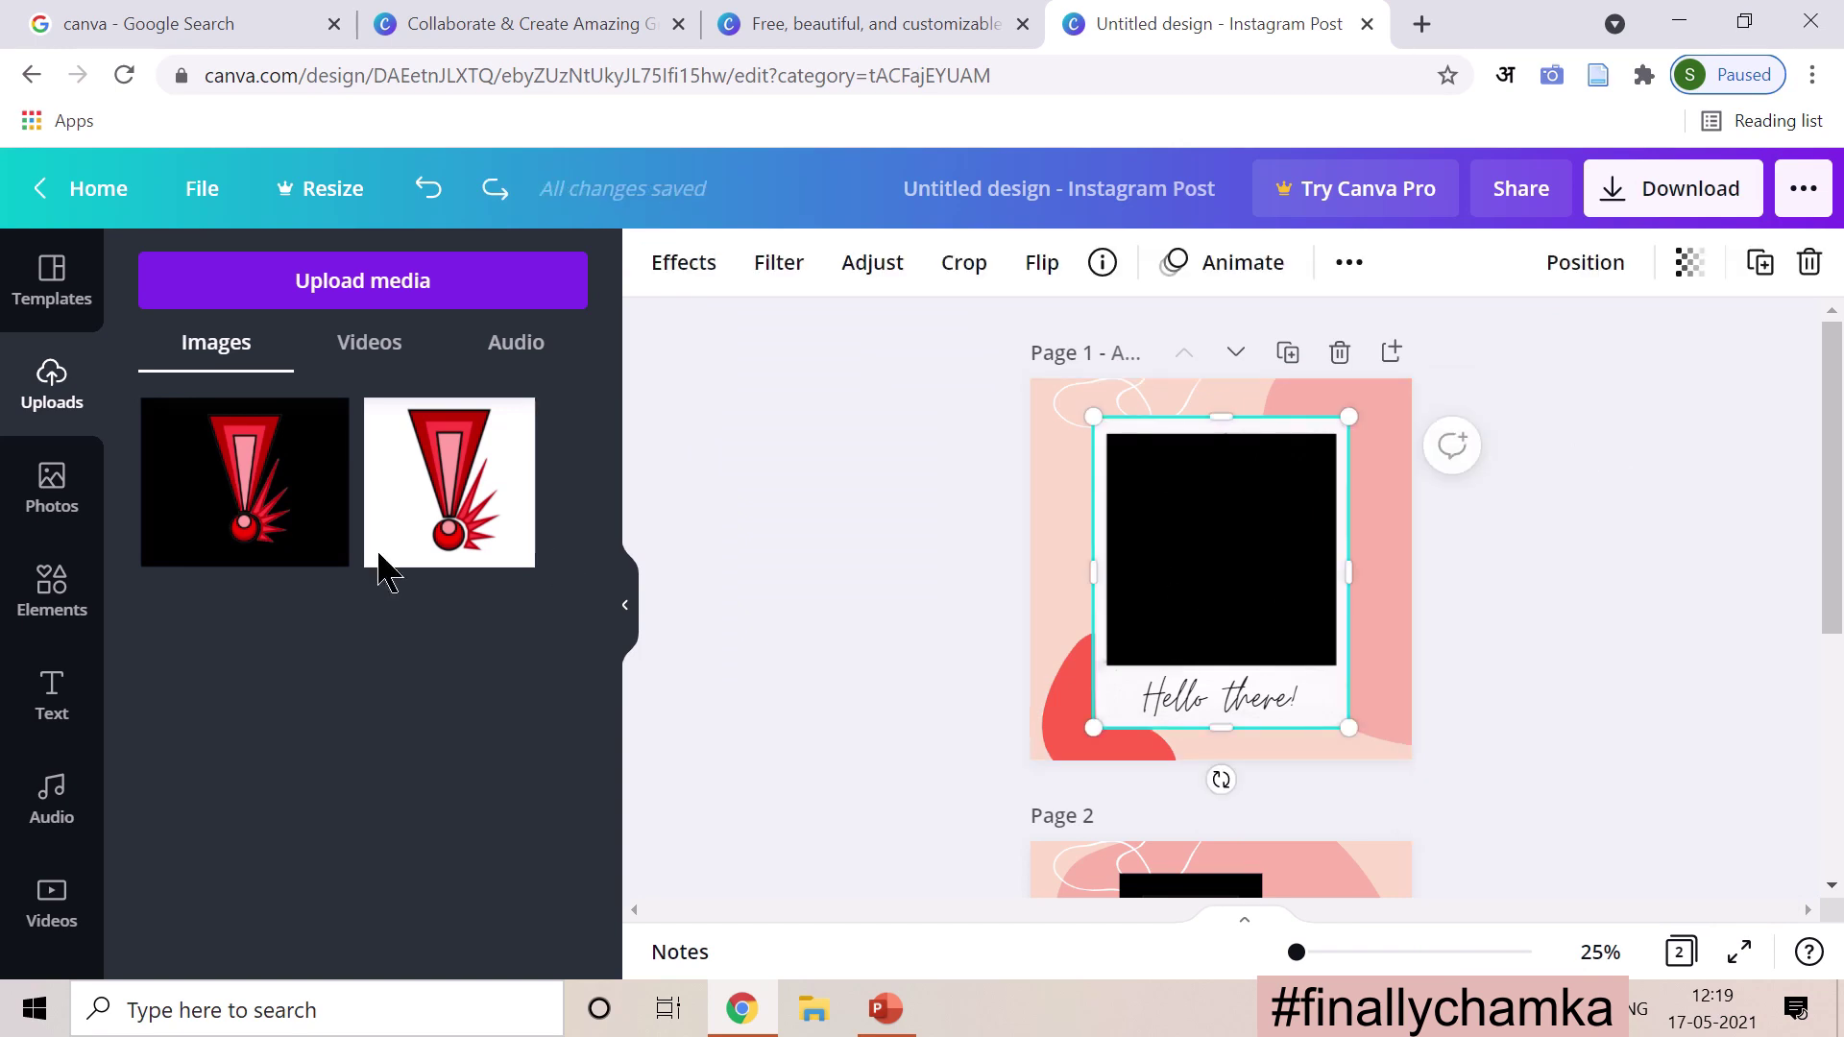
left_click_drag(224, 499, 1199, 543)
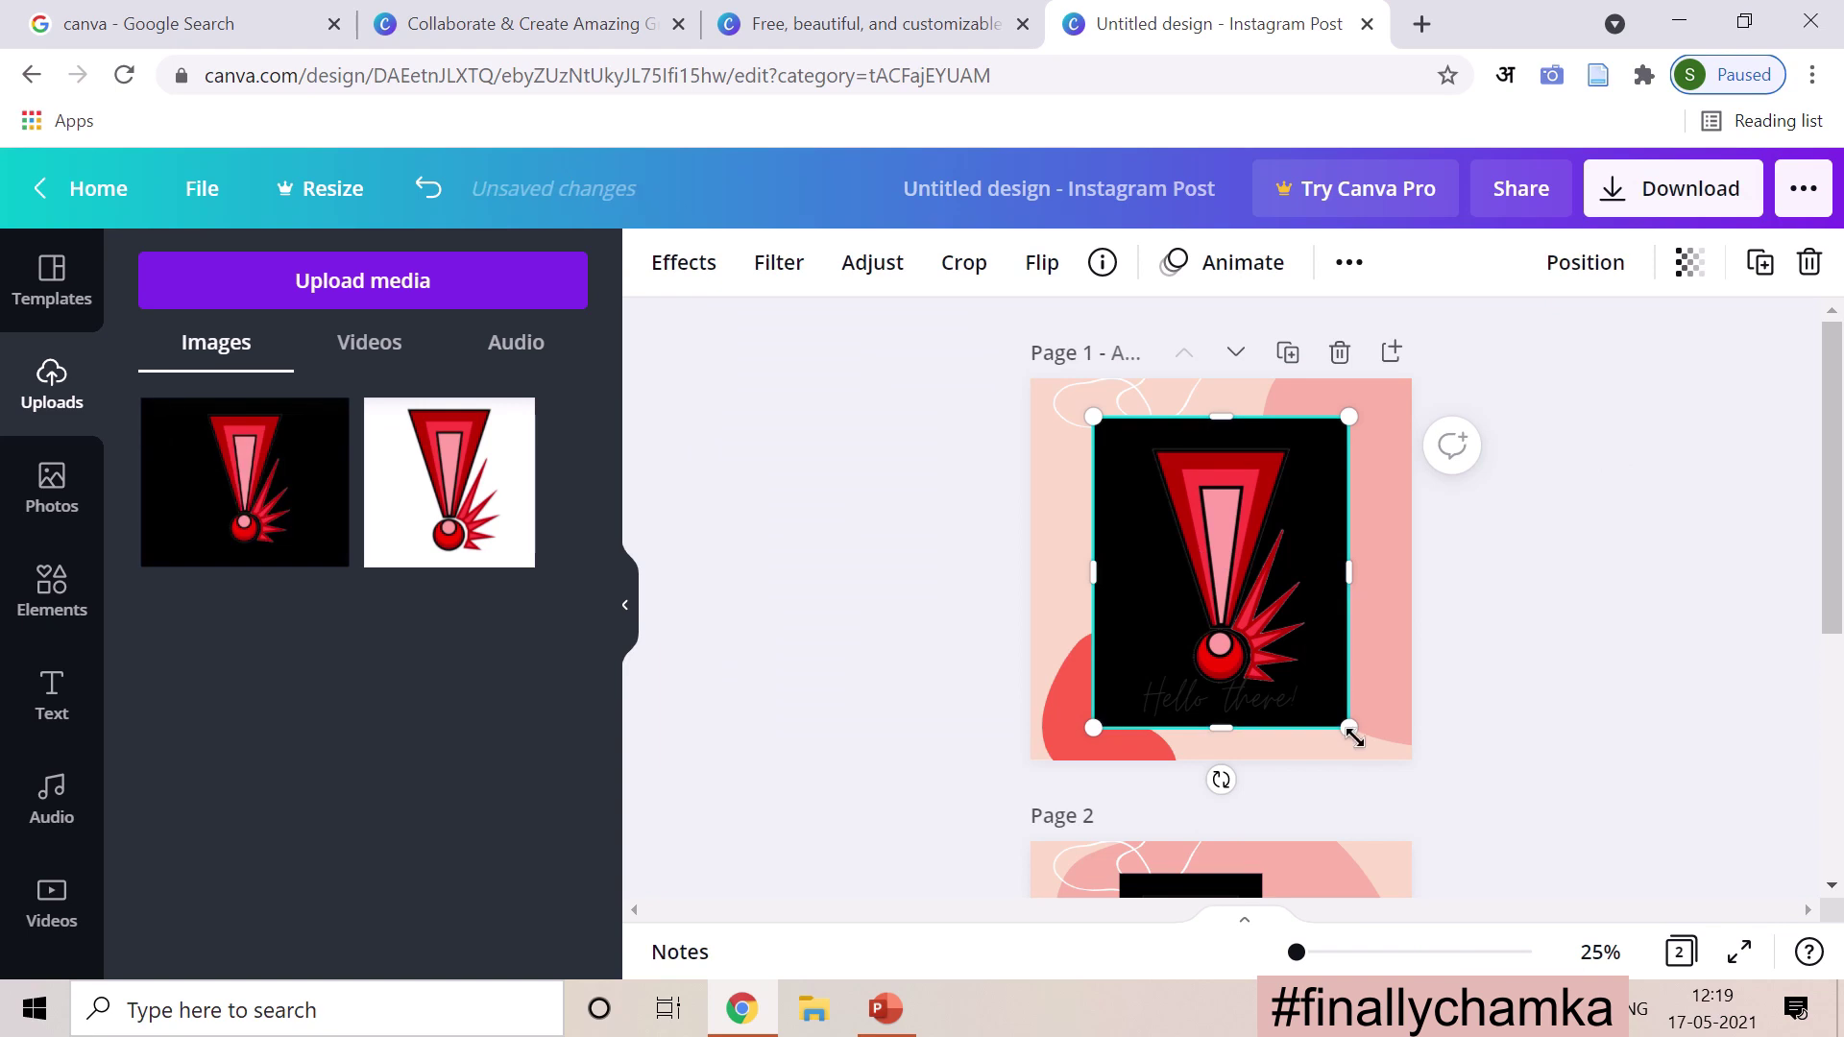
right_click(1239, 636)
left_click(1108, 446)
left_click_drag(1156, 452, 1202, 536)
Step: Move the shrunken logo up on page 1 so it sits centred above the "Hello there!" text
right_click(1187, 561)
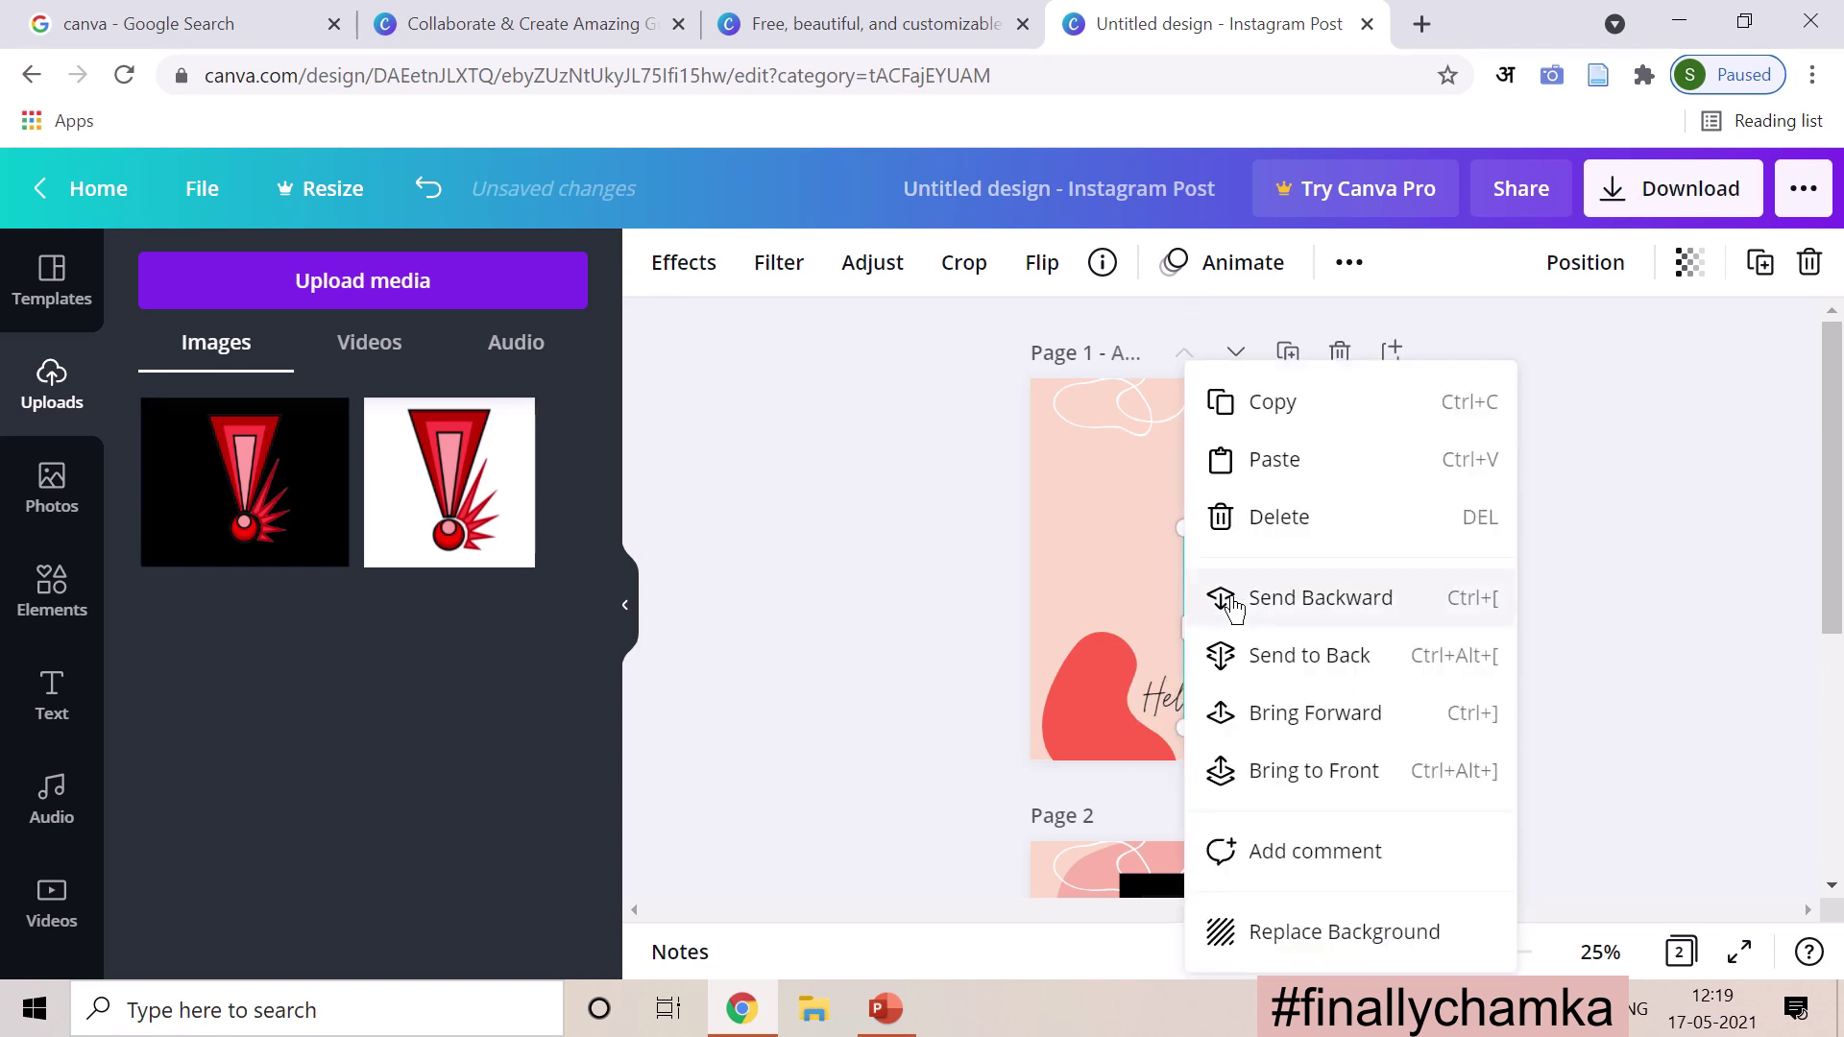
left_click(947, 531)
left_click(947, 531)
left_click(1232, 588)
left_click_drag(1232, 588, 1186, 499)
left_click(1445, 577)
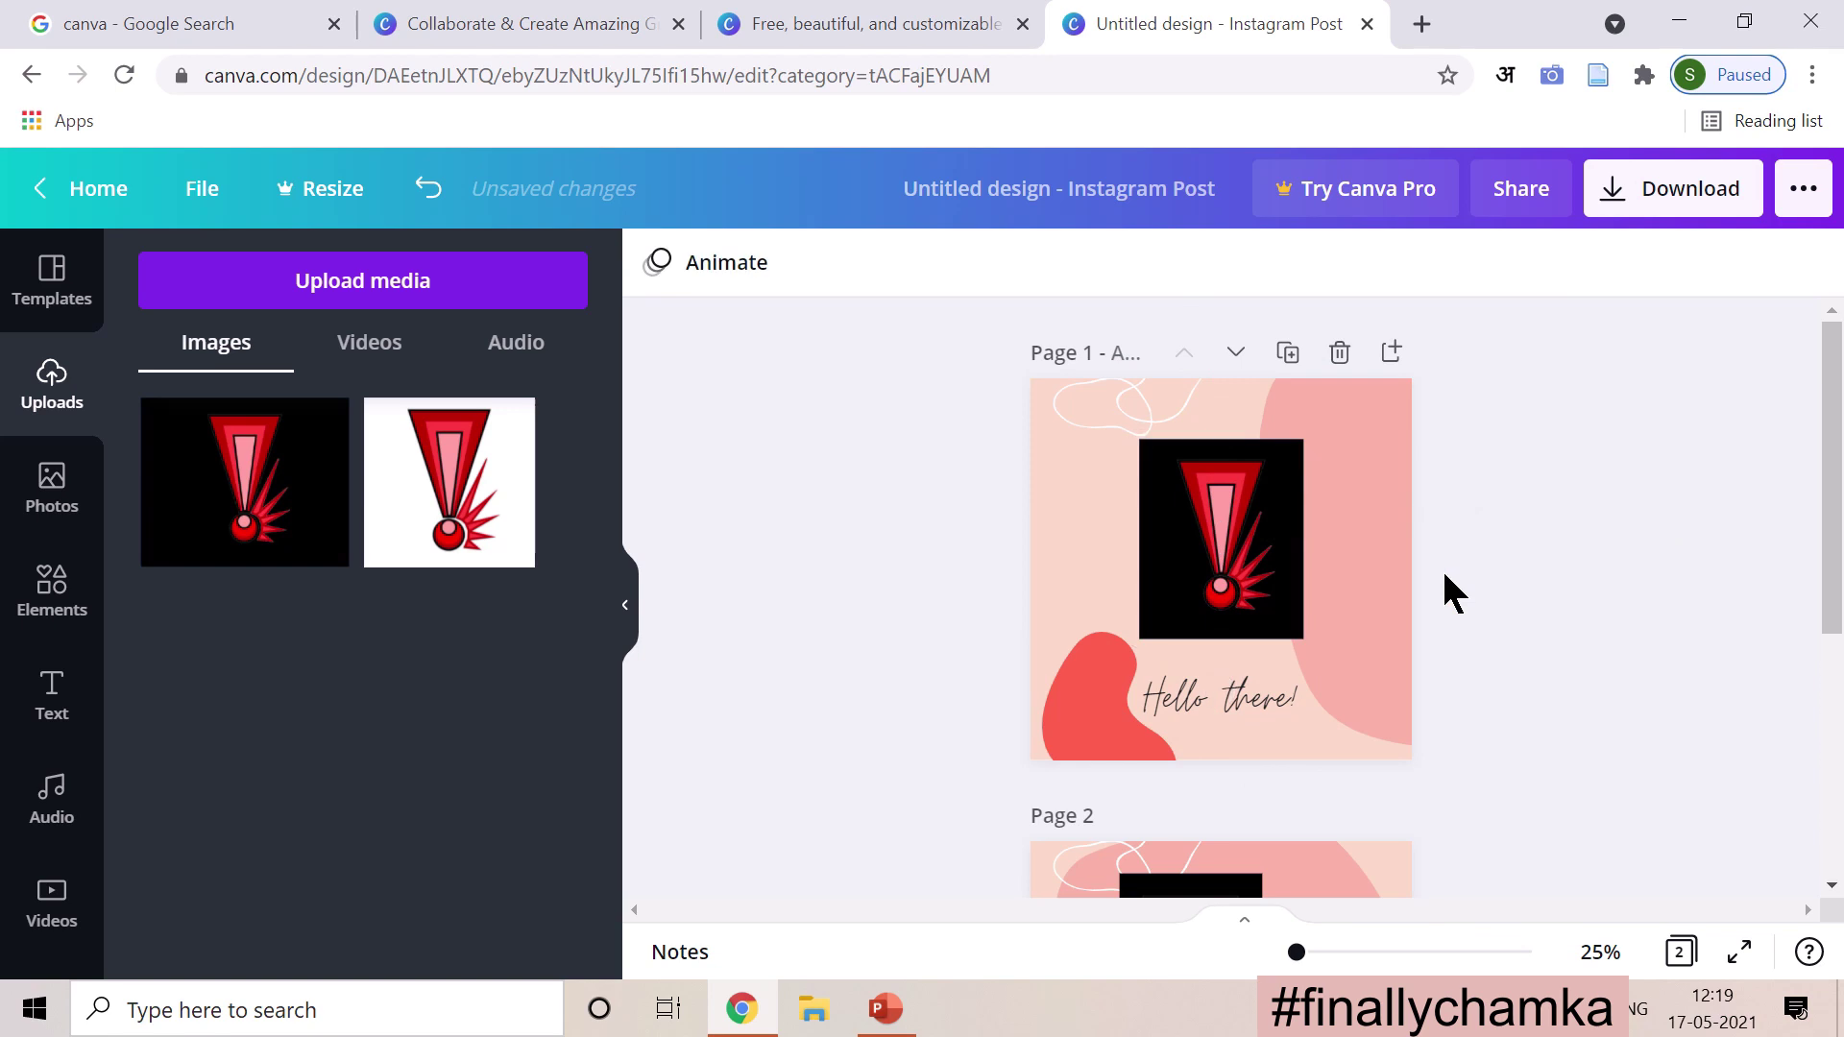
Step: Compare the logo on both pages and reapply the recently used polaroid template to page 1
scroll(782, 739, "down", 5)
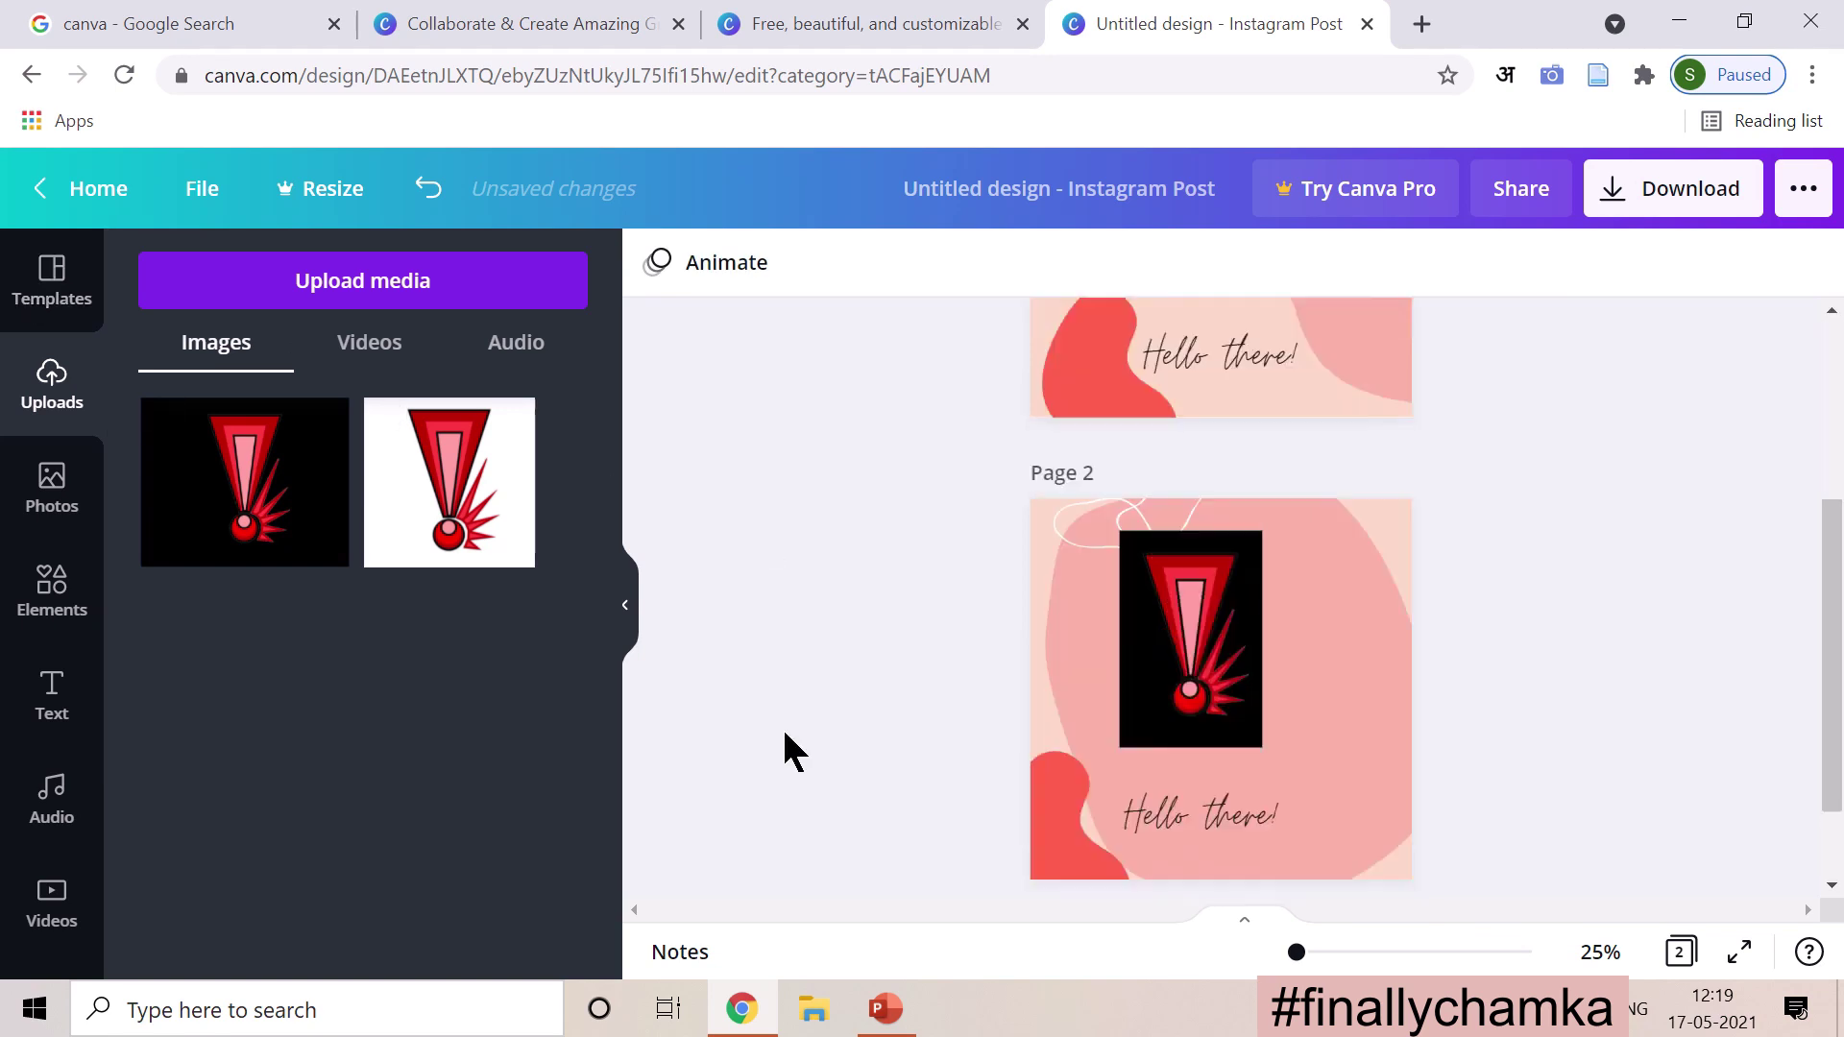
scroll(781, 740, "up", 5)
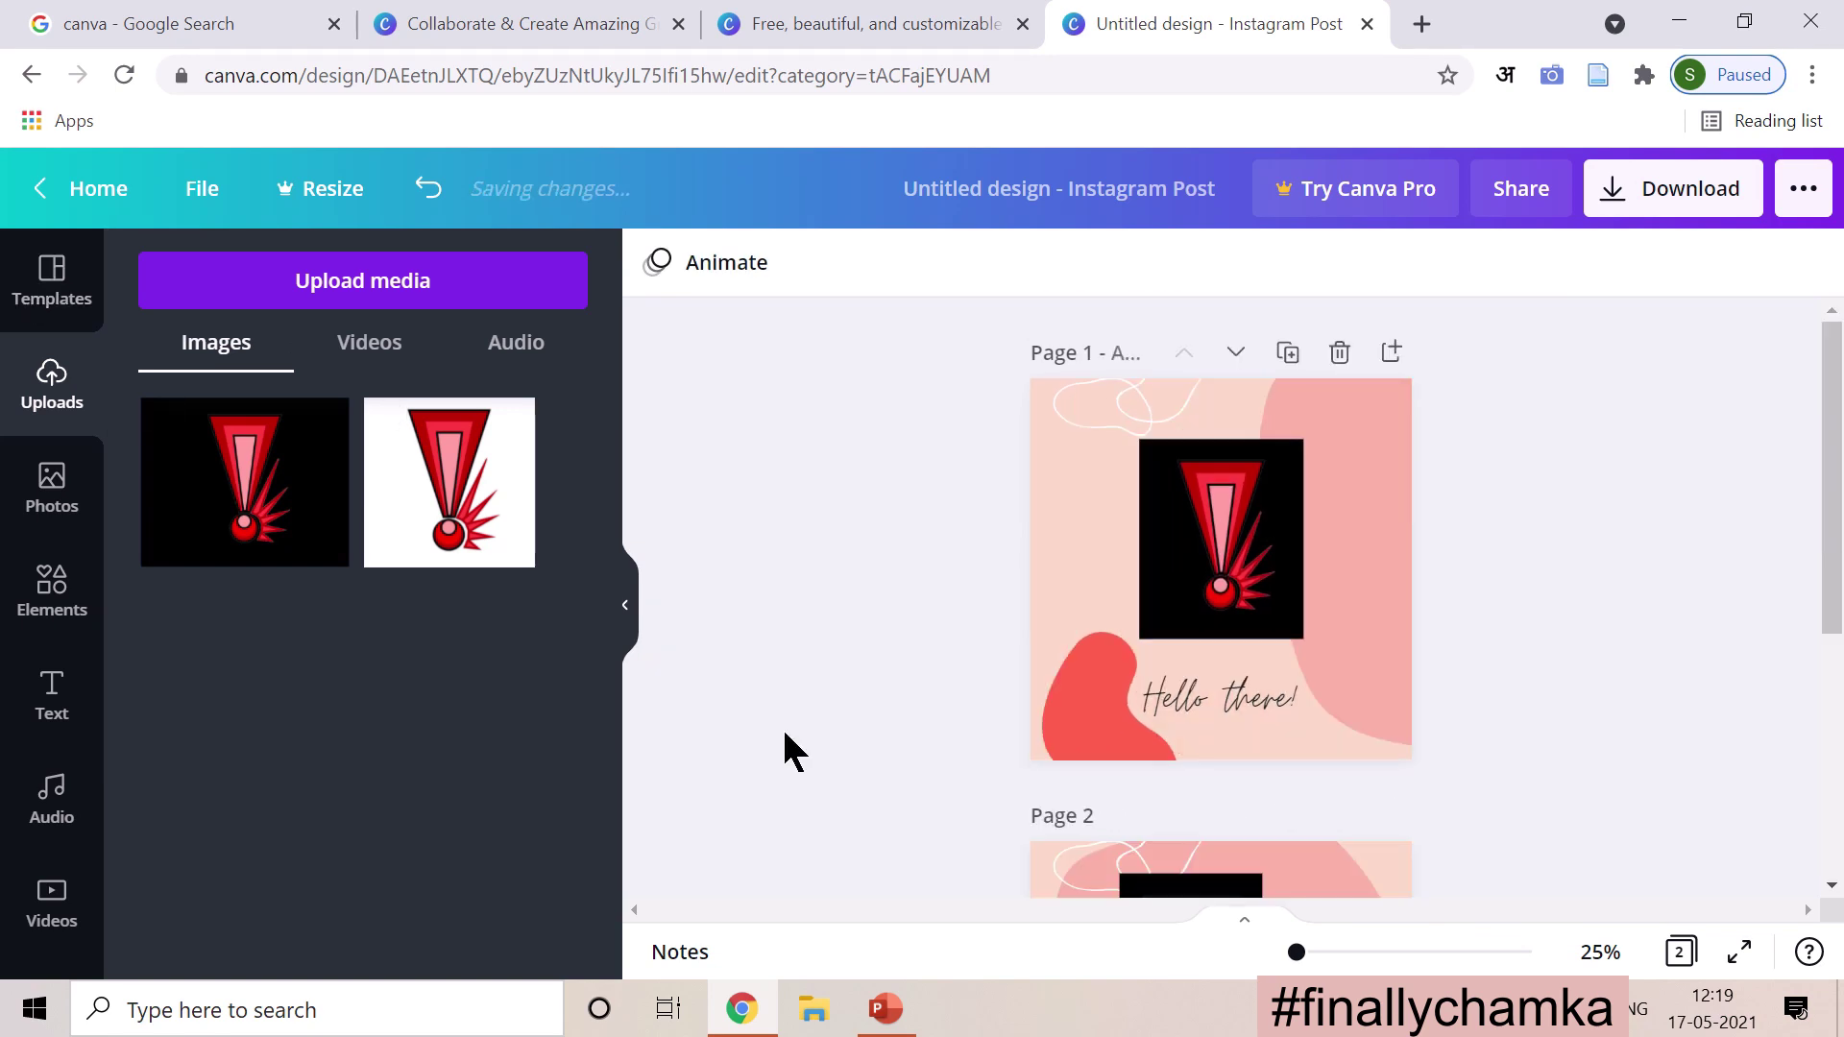
left_click(41, 280)
left_click(267, 472)
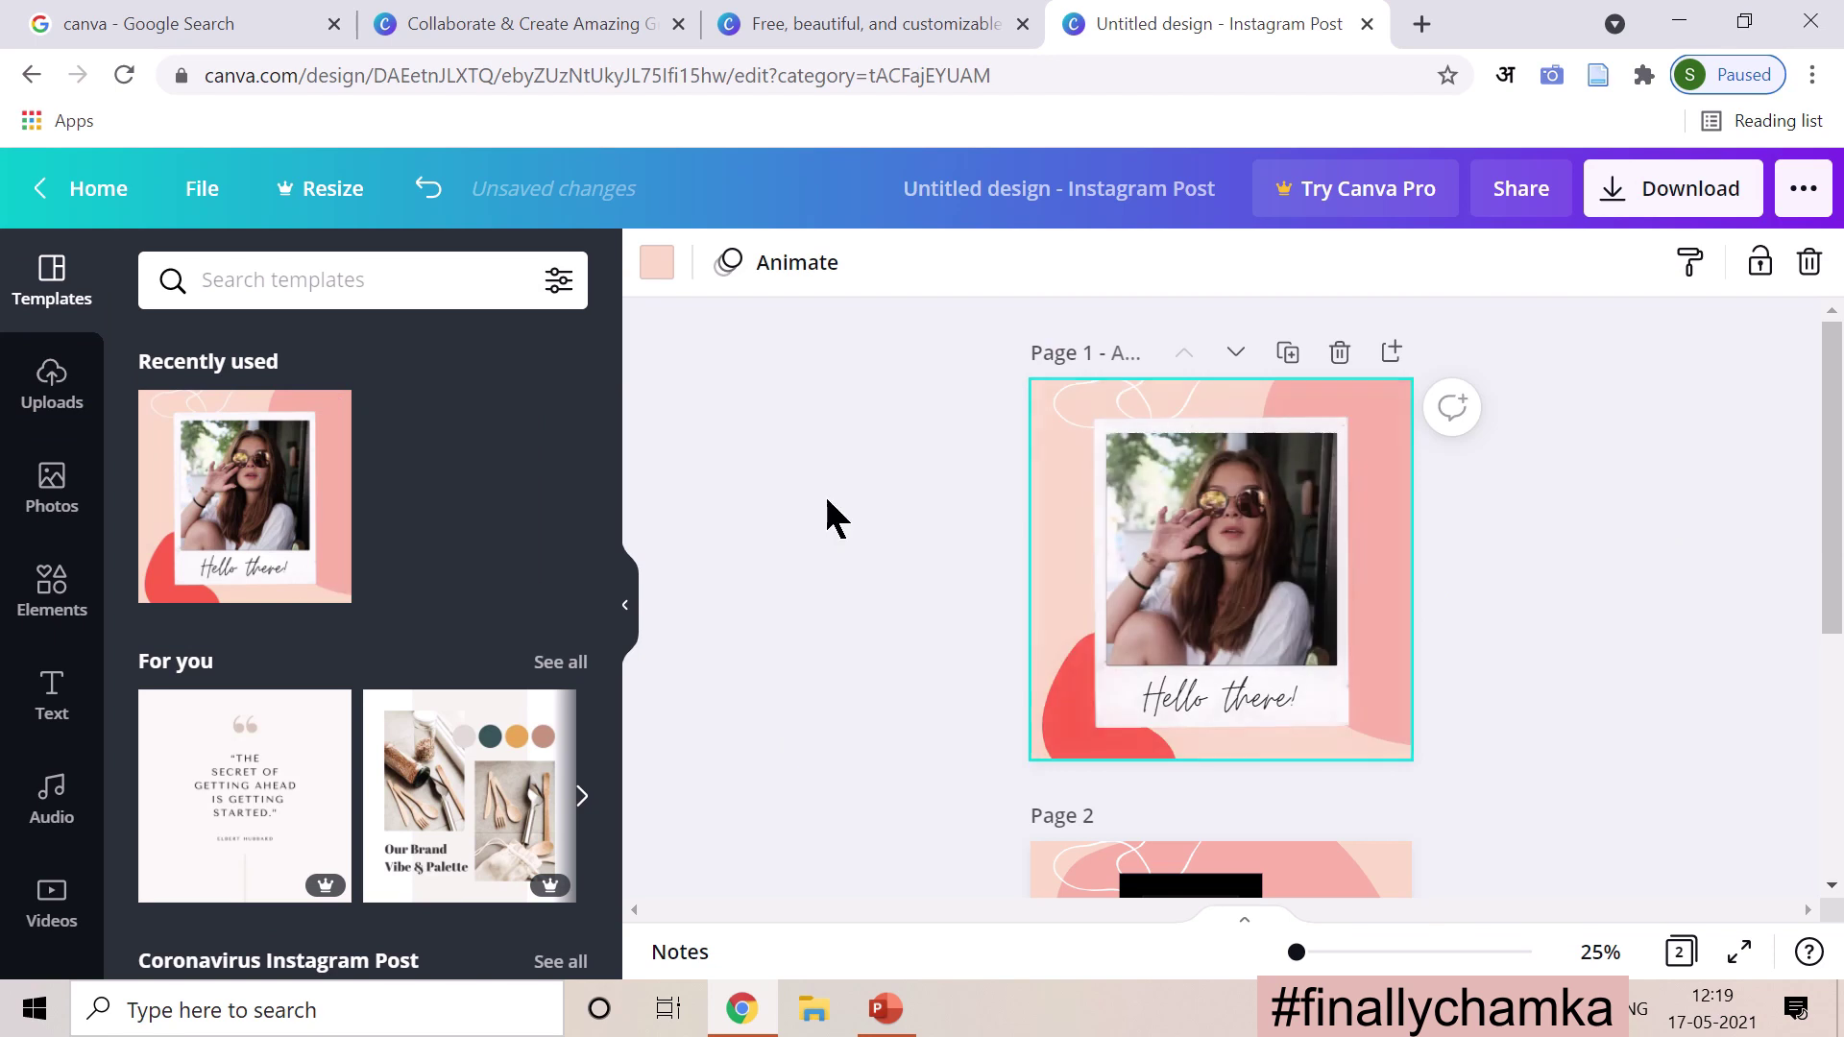
Step: Ungroup page 1's polaroid and move the woman's photo out of the frame, partly past the page's right edge
left_click(1195, 542)
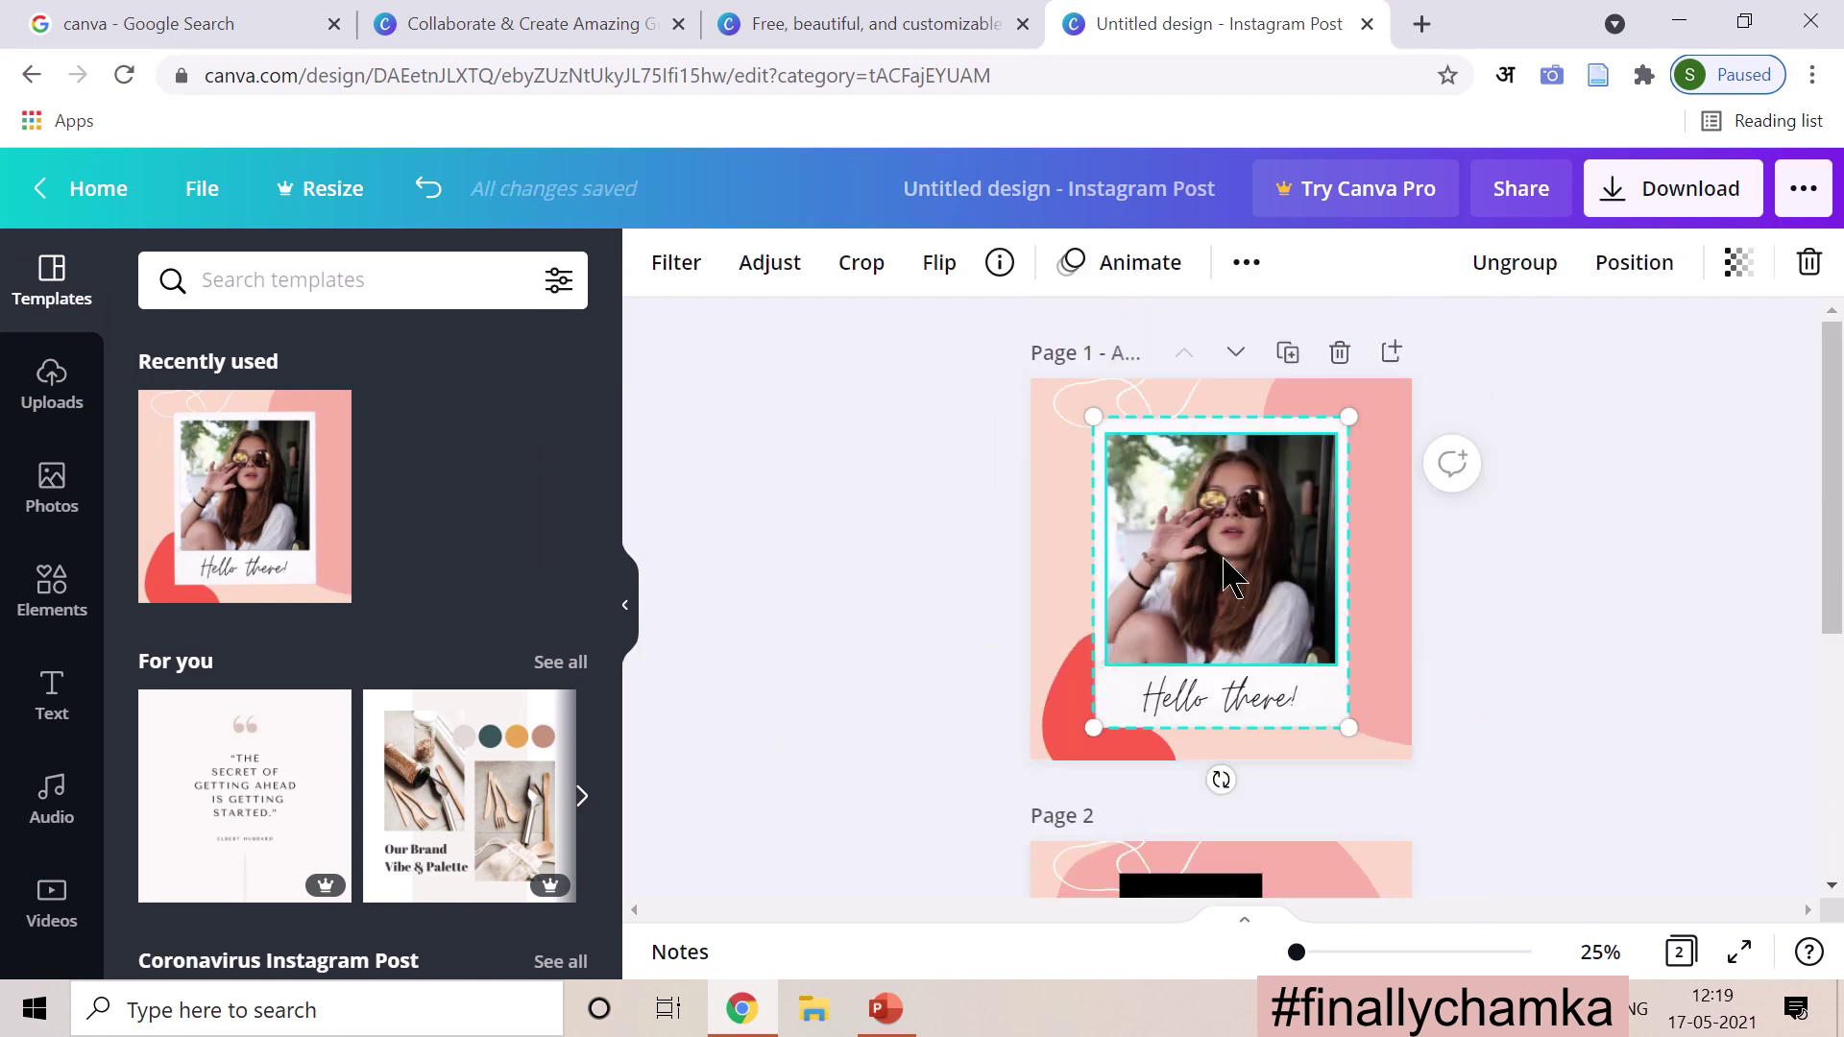
right_click(1222, 557)
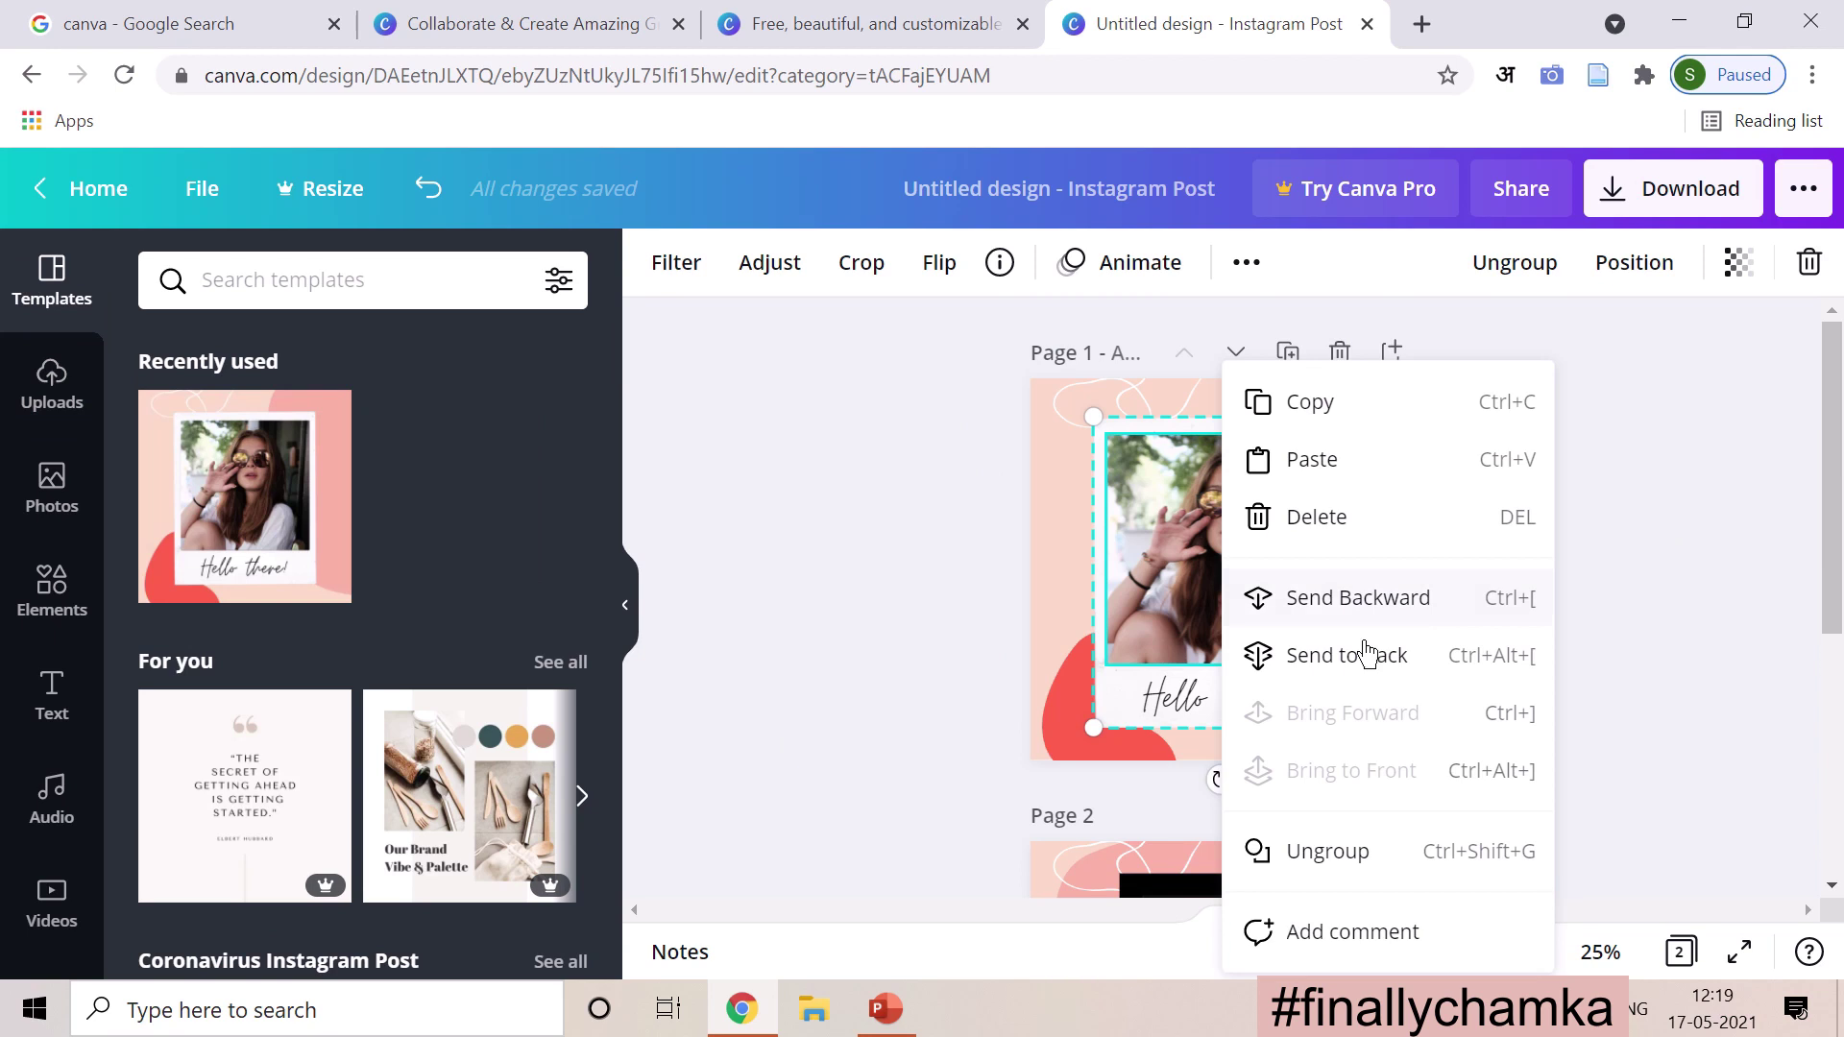
left_click(1334, 840)
left_click(1581, 588)
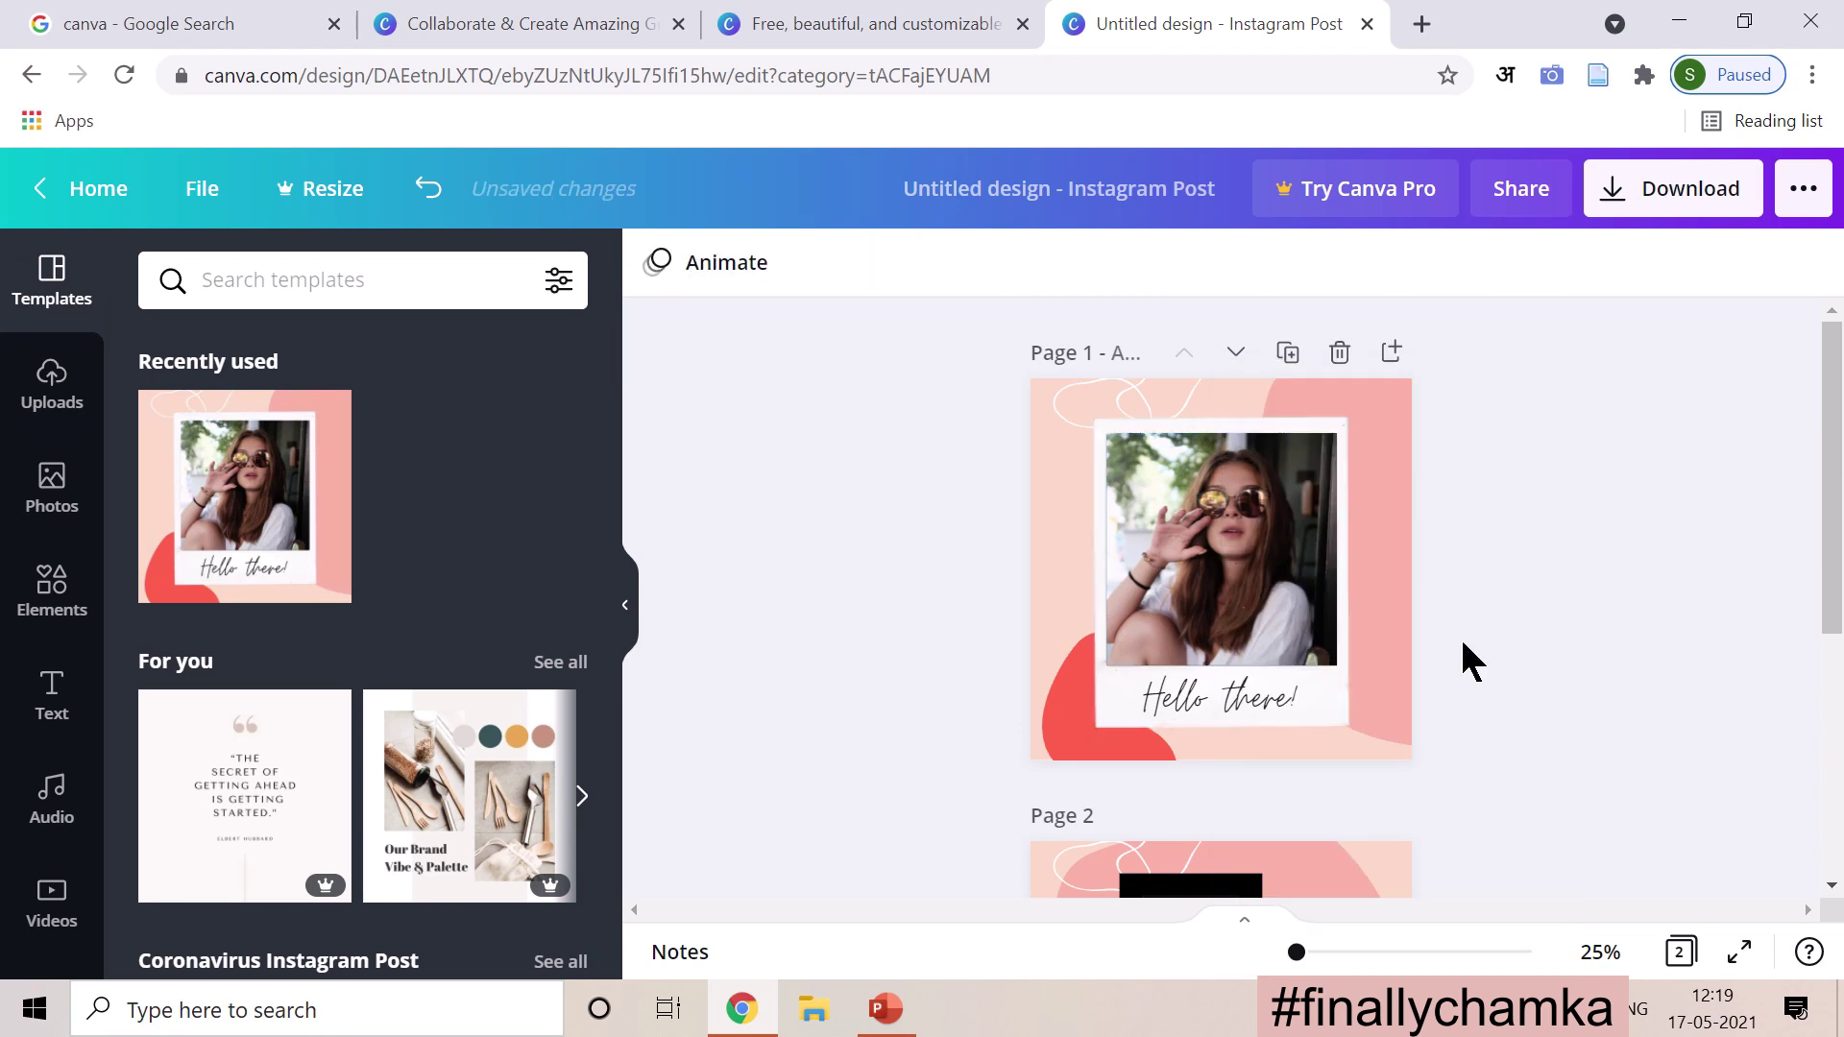
left_click(1329, 680)
left_click(1284, 584)
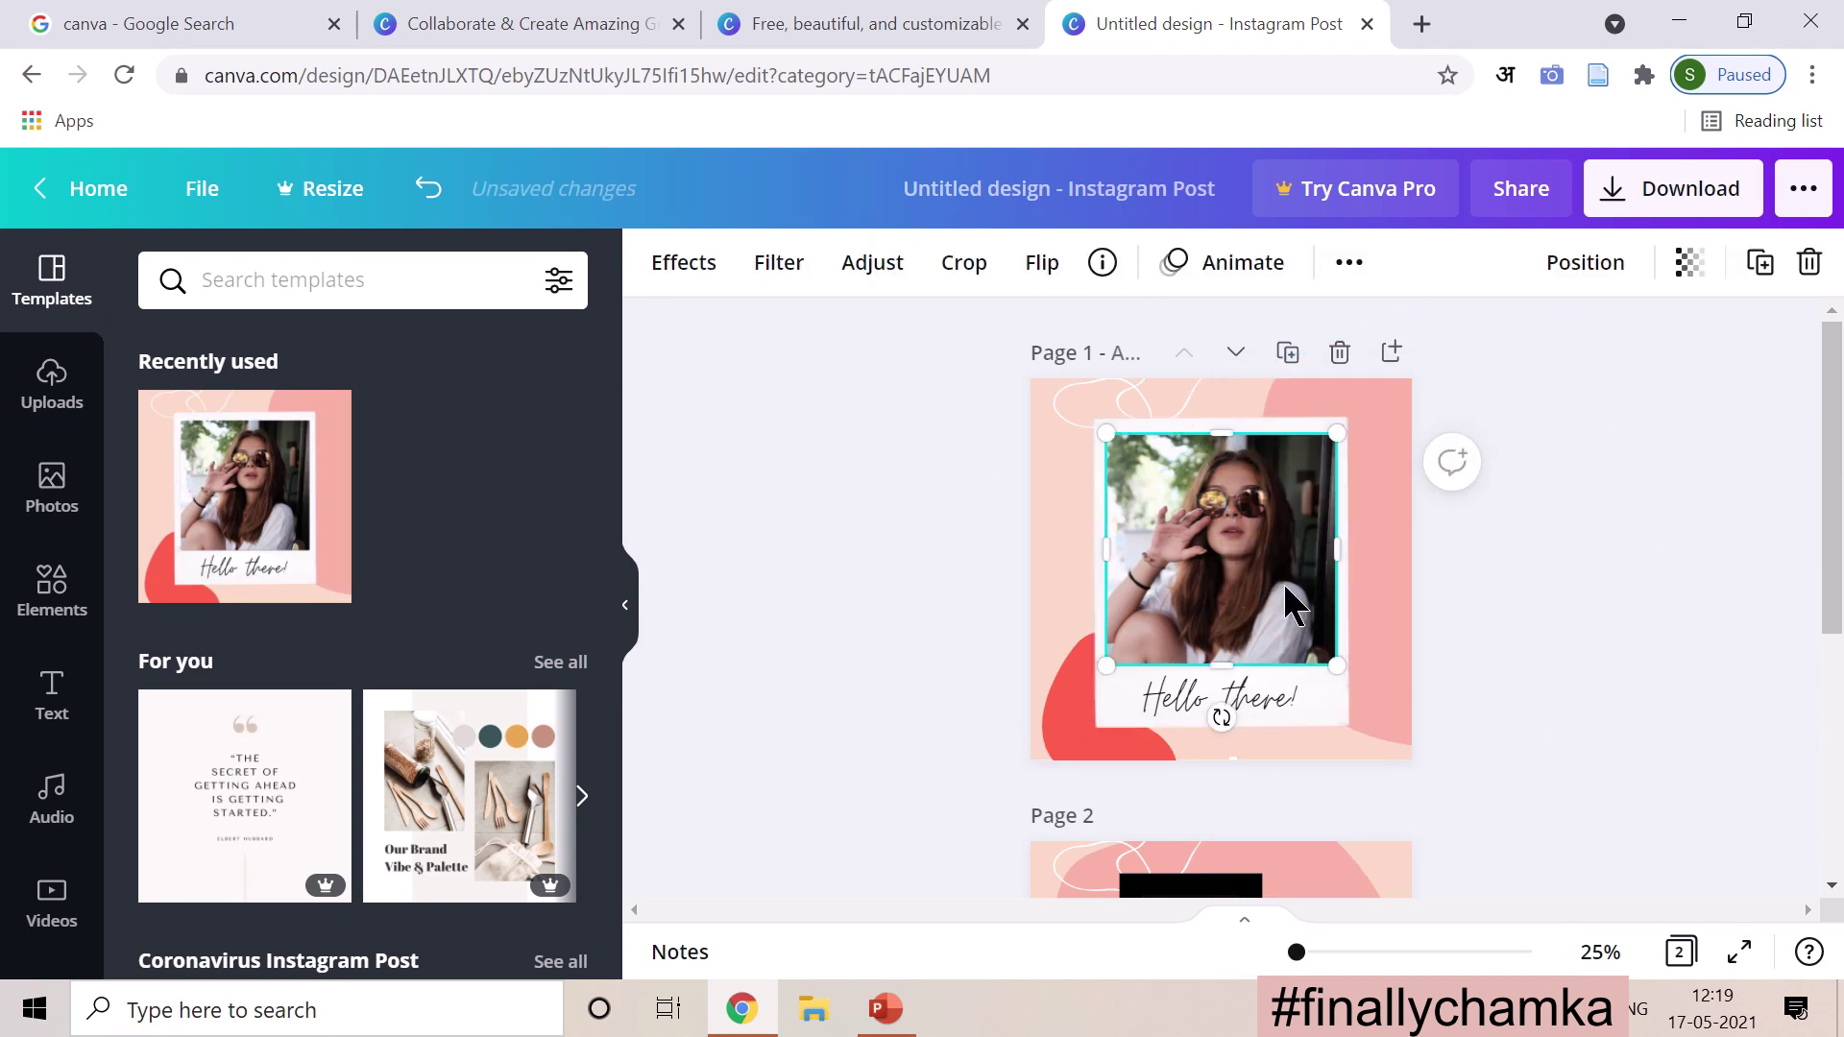
left_click_drag(1285, 587, 1424, 630)
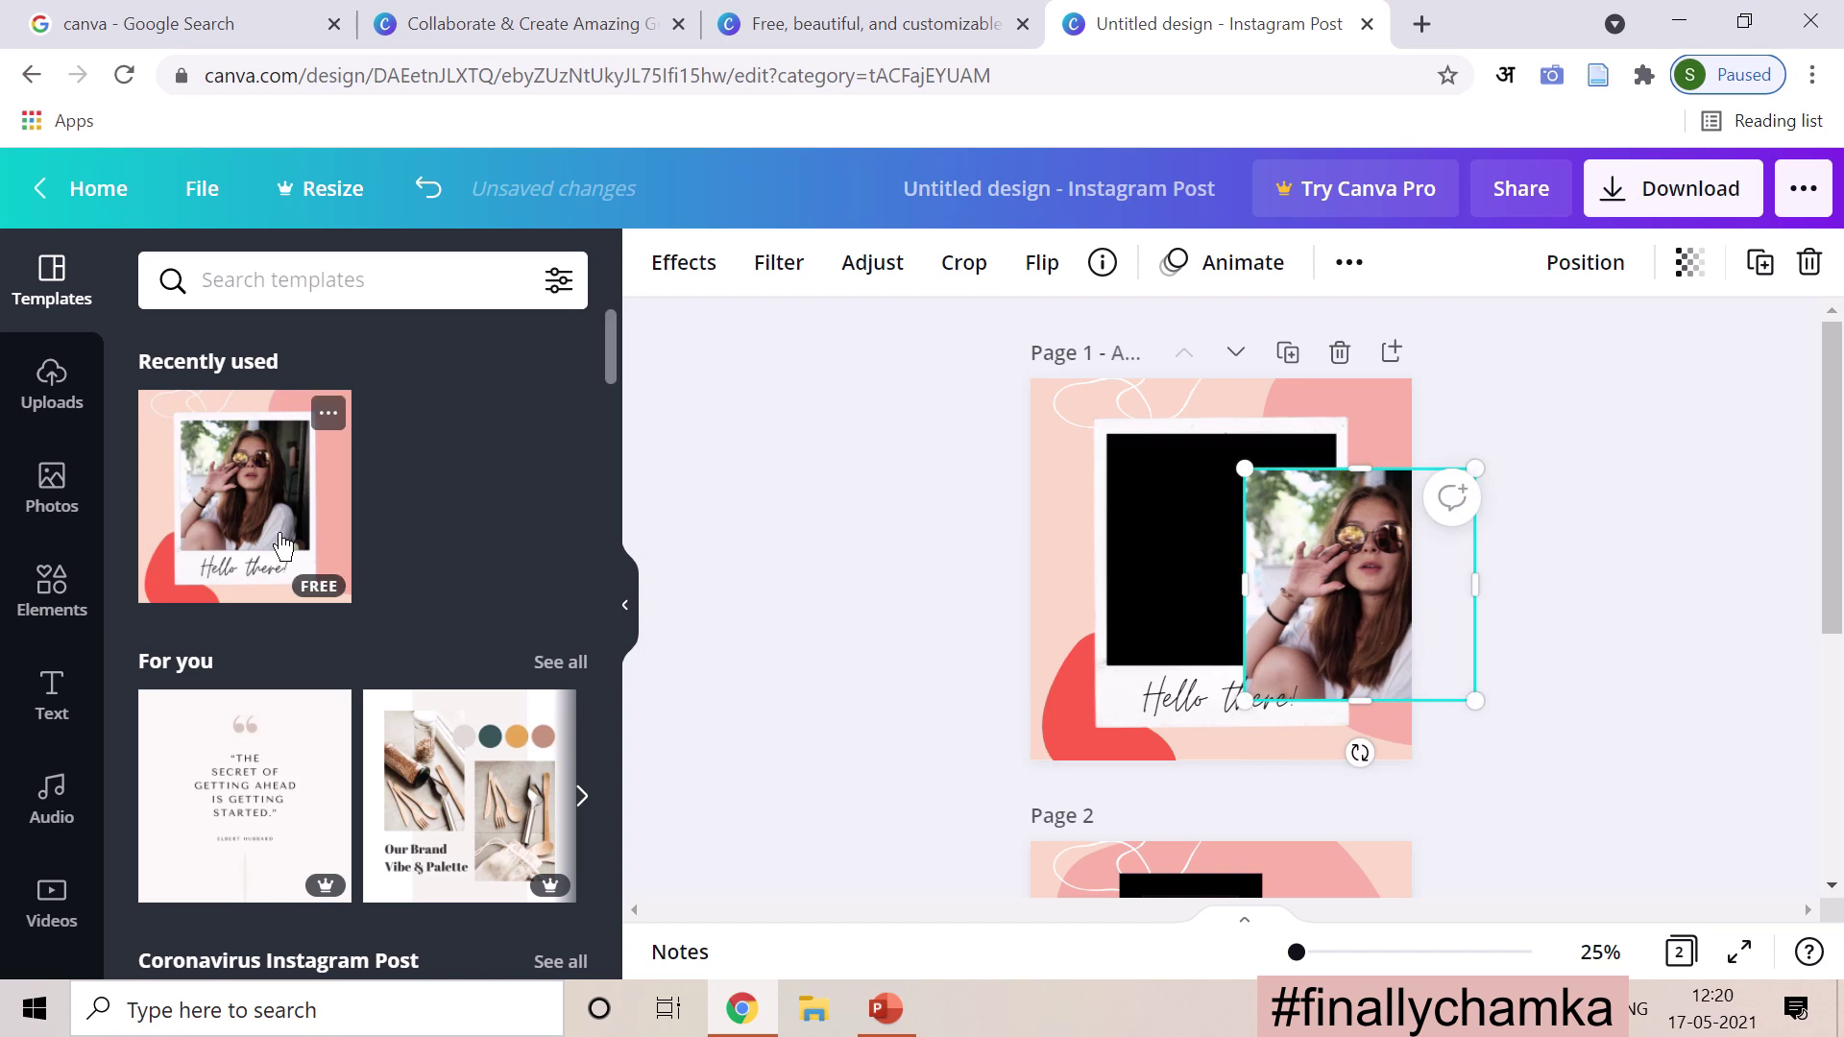
Step: Replace the woman's photo with the uploaded black-background logo and move it over the black area of page 1's polaroid
left_click(52, 385)
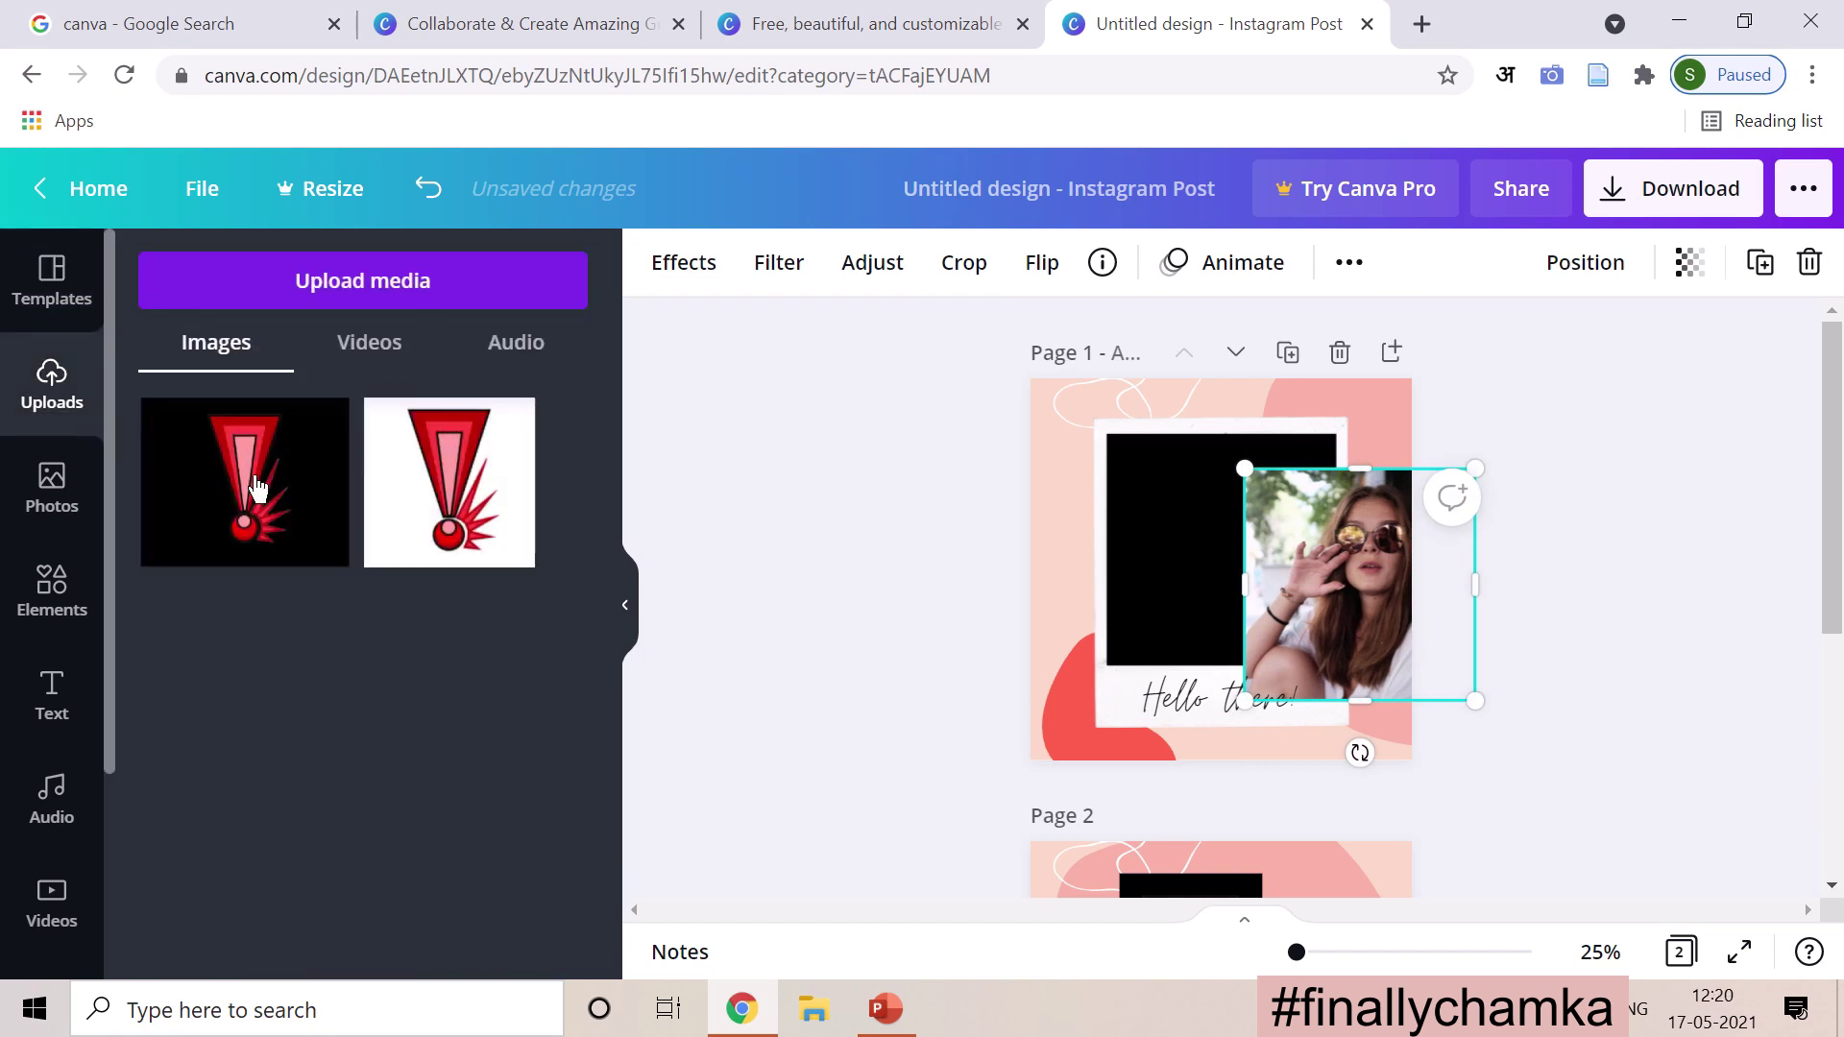
left_click_drag(304, 514, 925, 576)
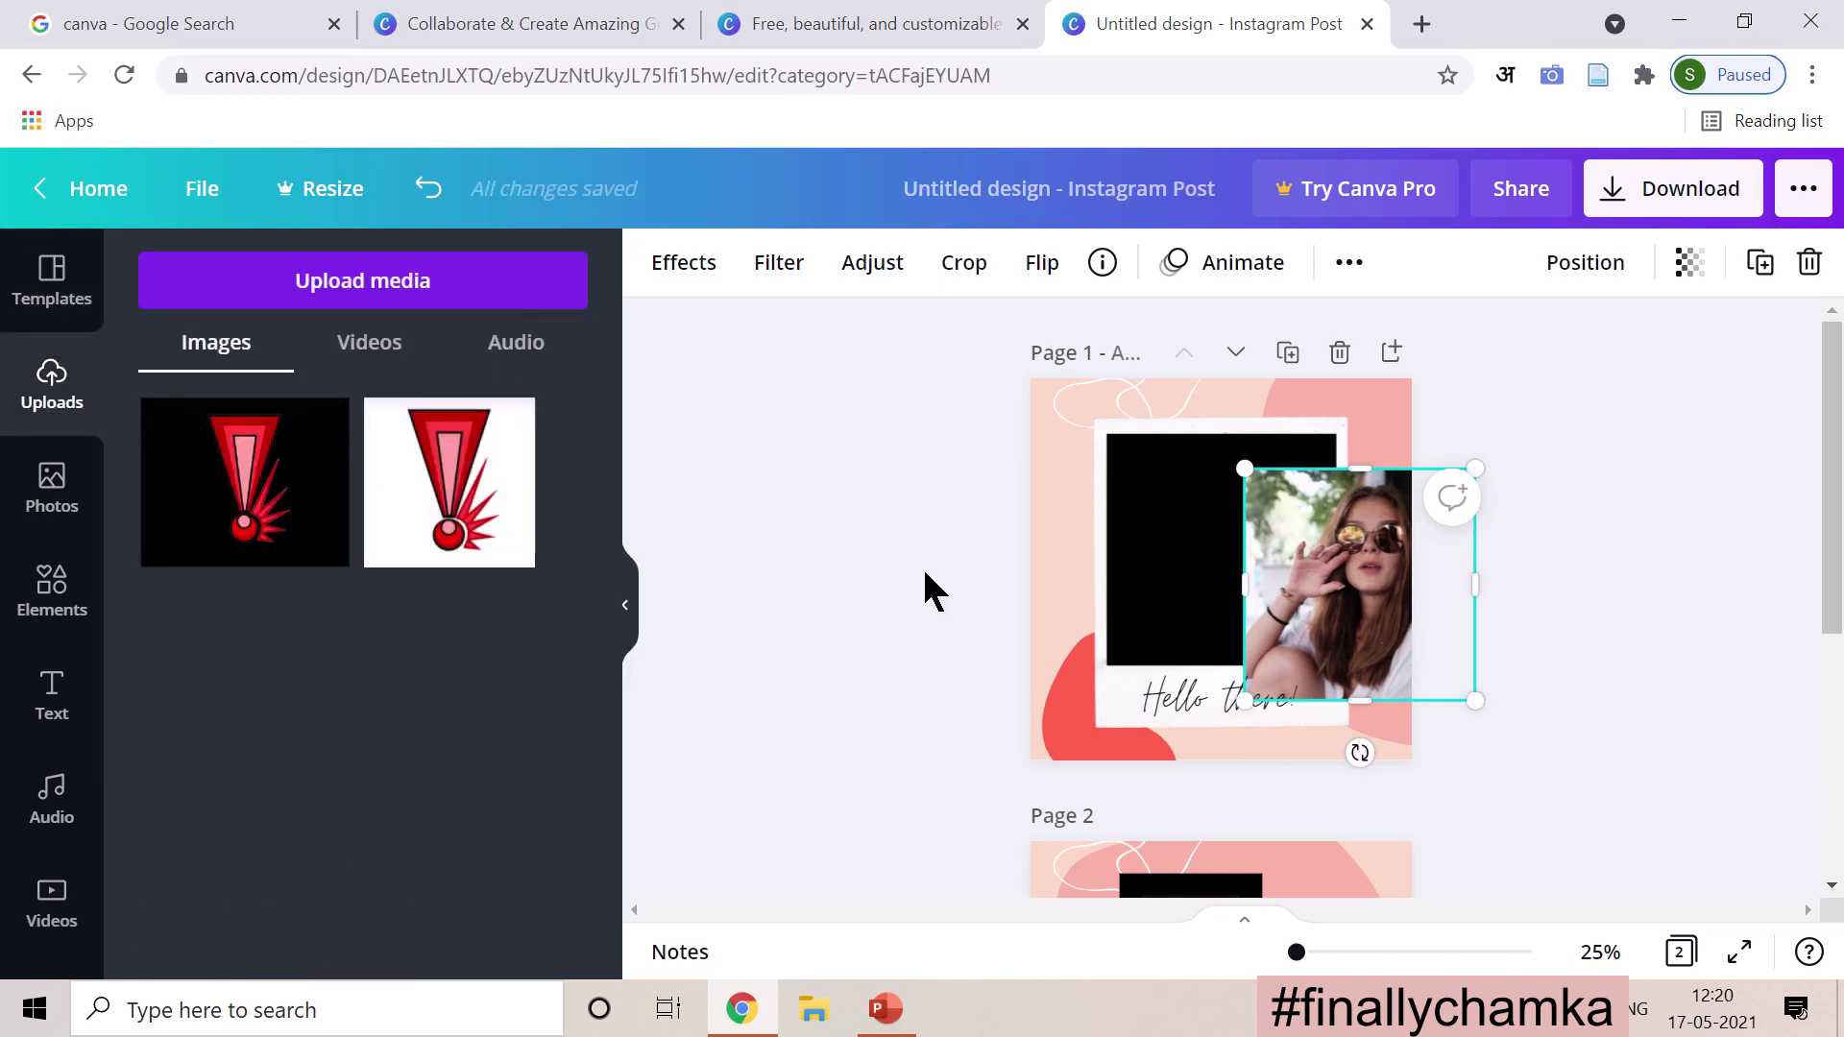
left_click_drag(274, 509, 1306, 677)
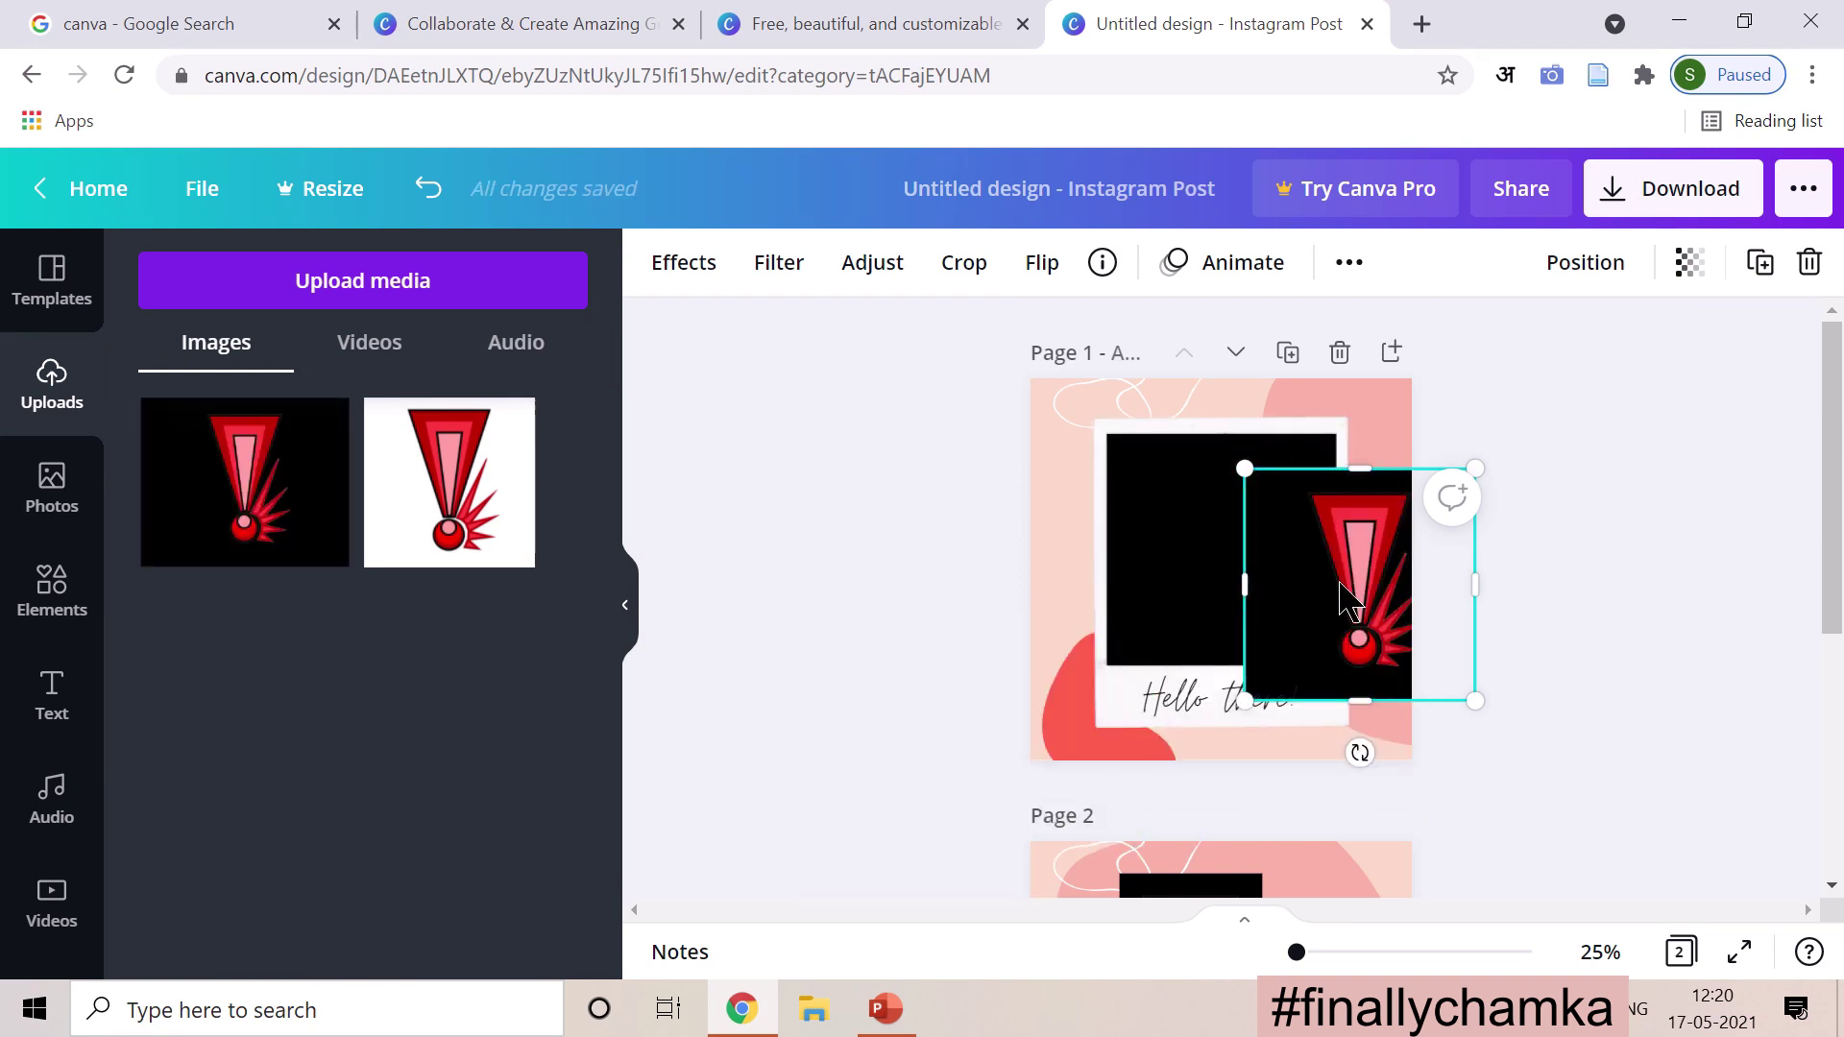
left_click_drag(1343, 601, 1203, 555)
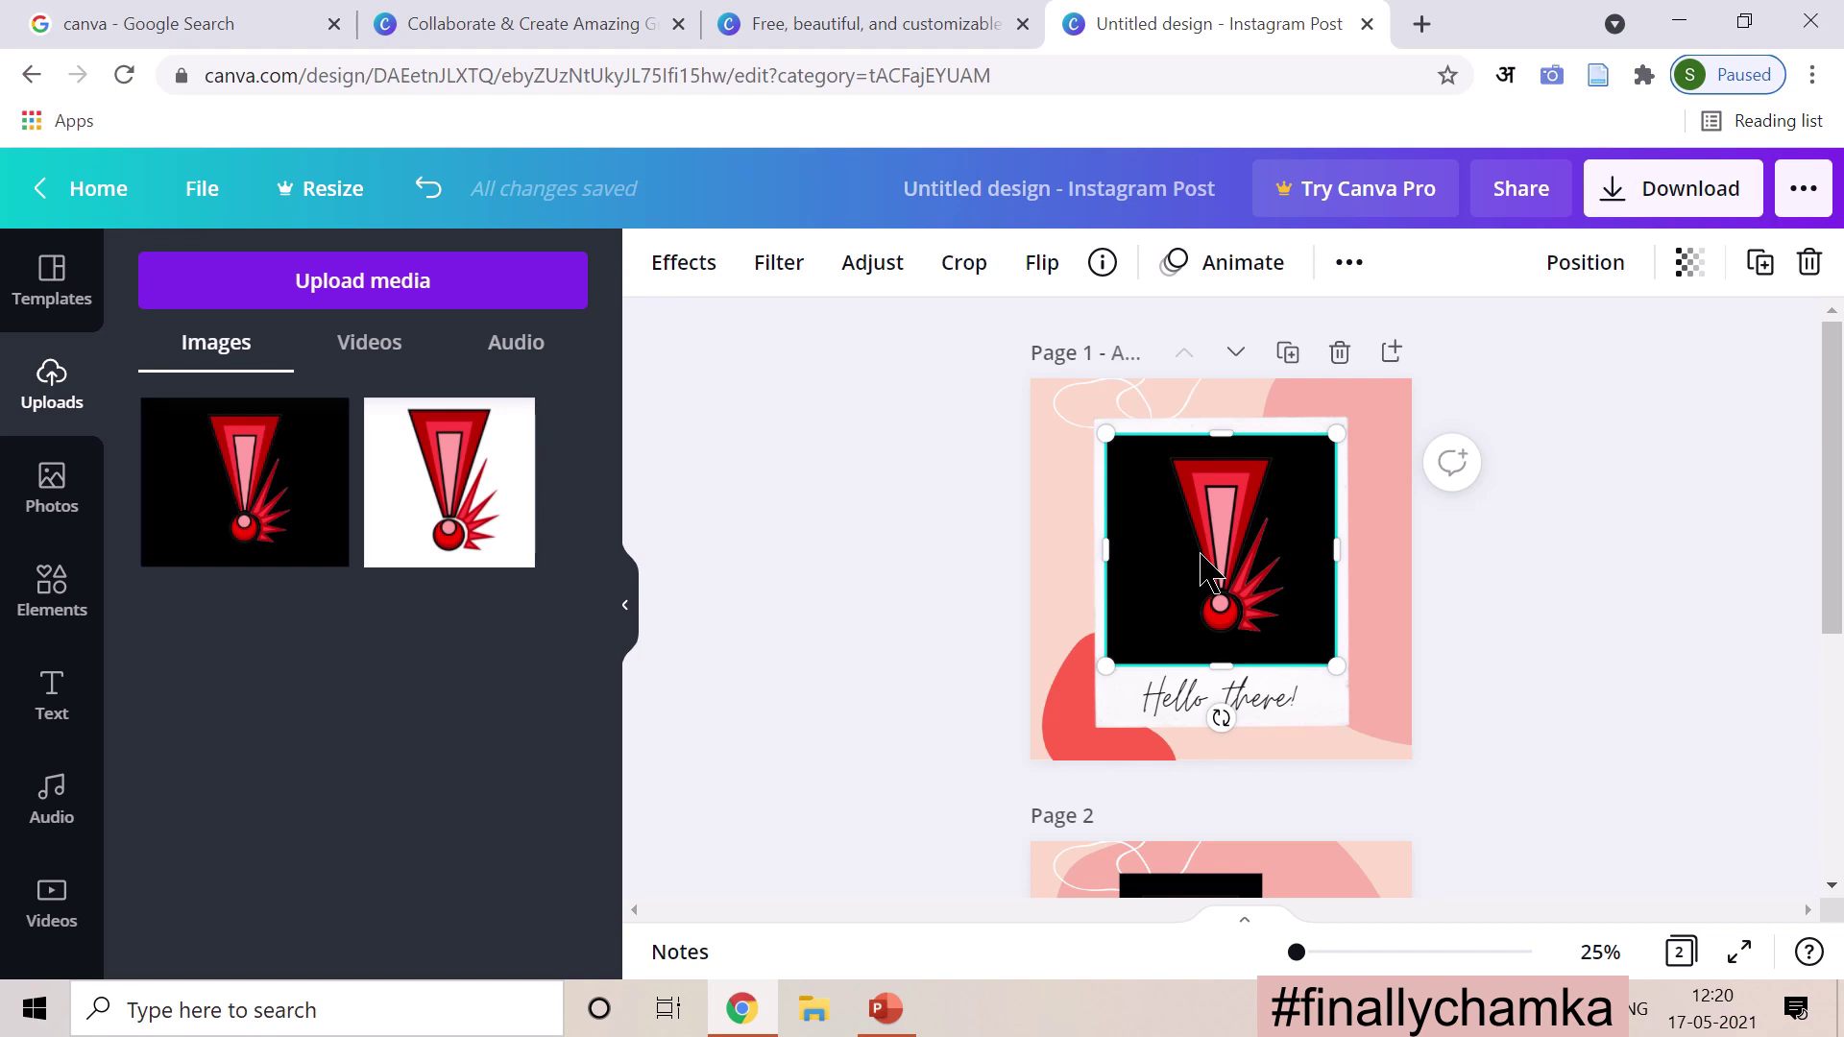
left_click(795, 532)
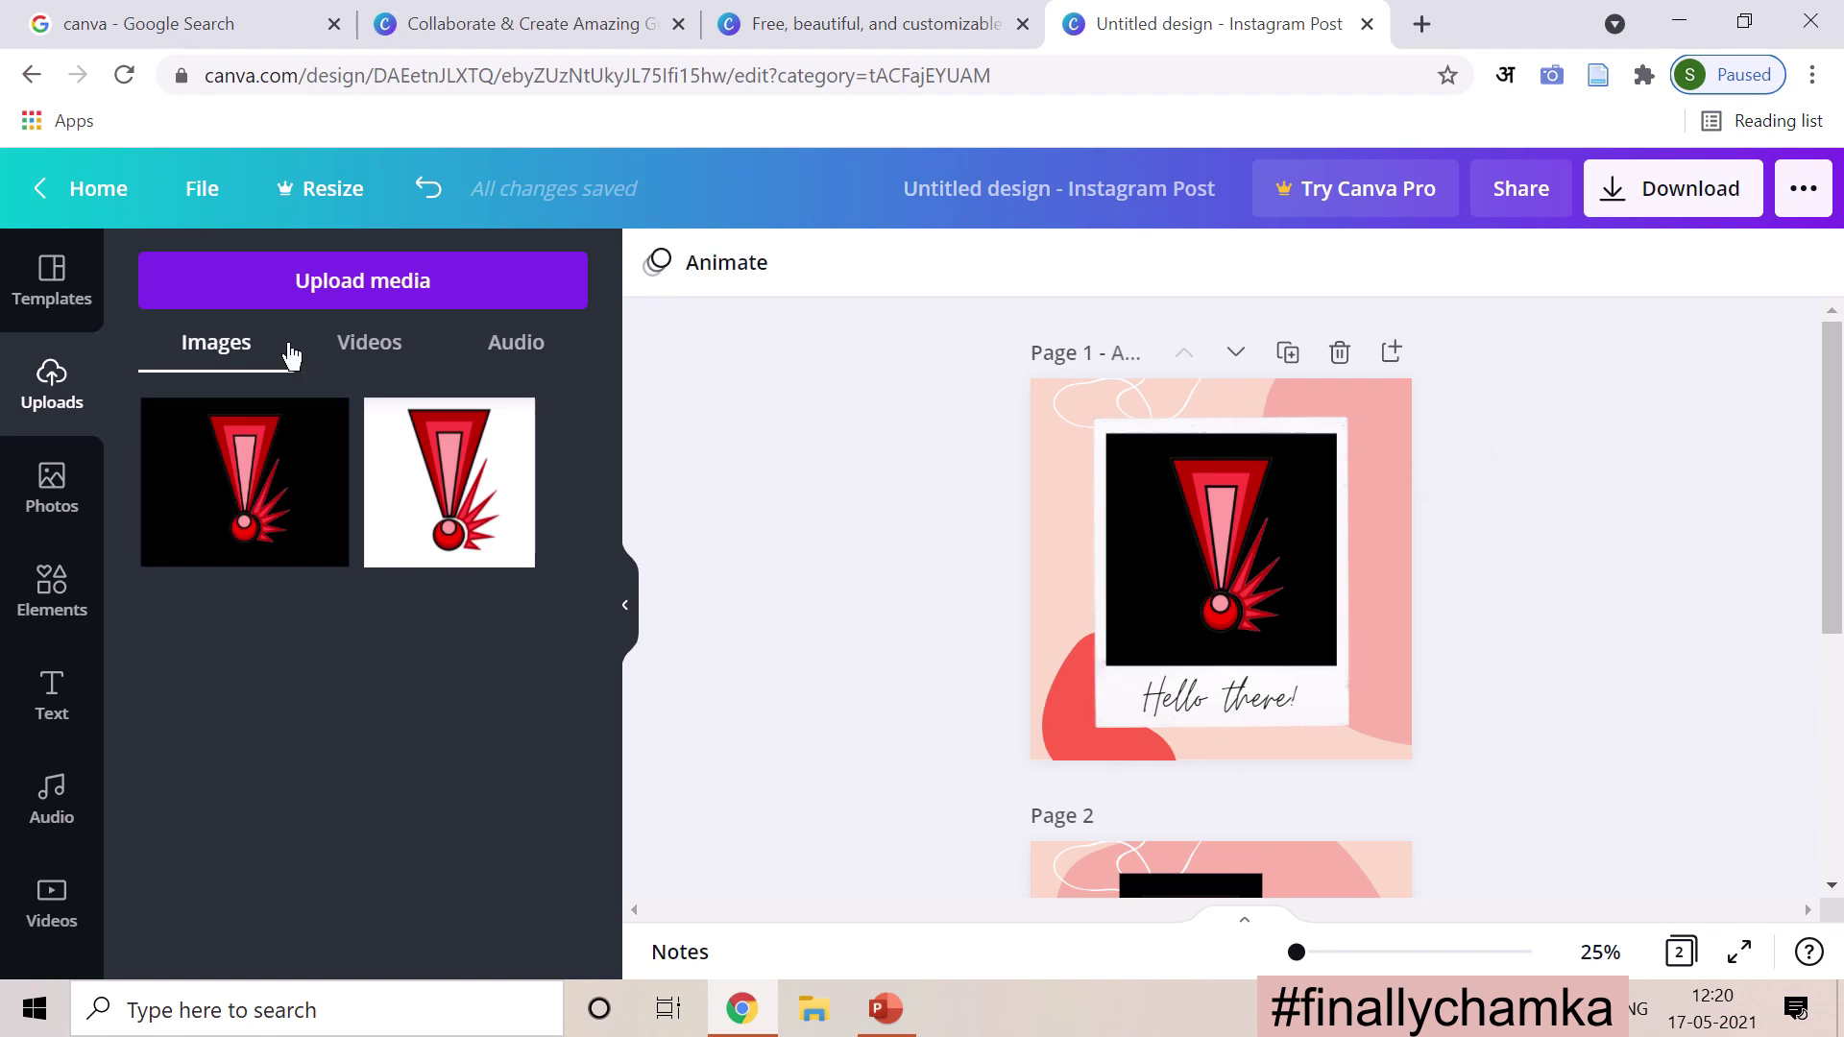
Step: Reapply the recently used polaroid template to page 1 and ungroup its polaroid elements
left_click(54, 290)
left_click(317, 499)
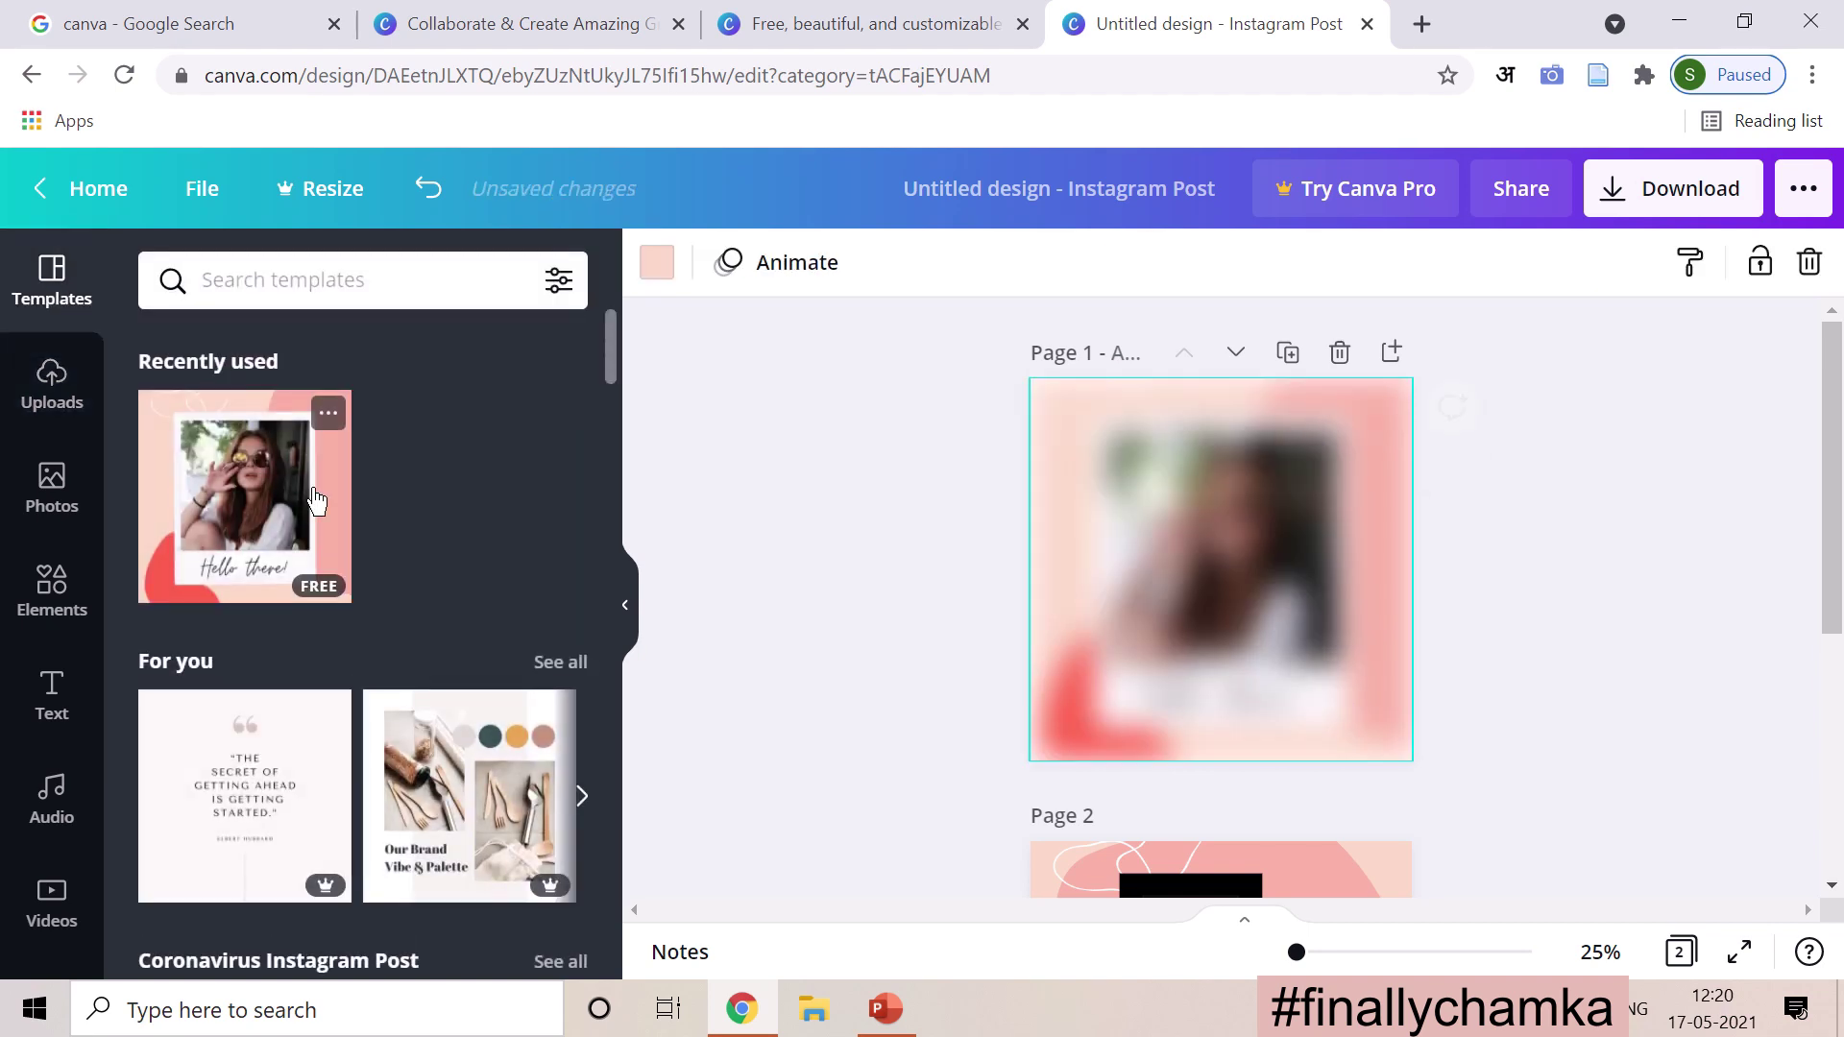
right_click(1110, 518)
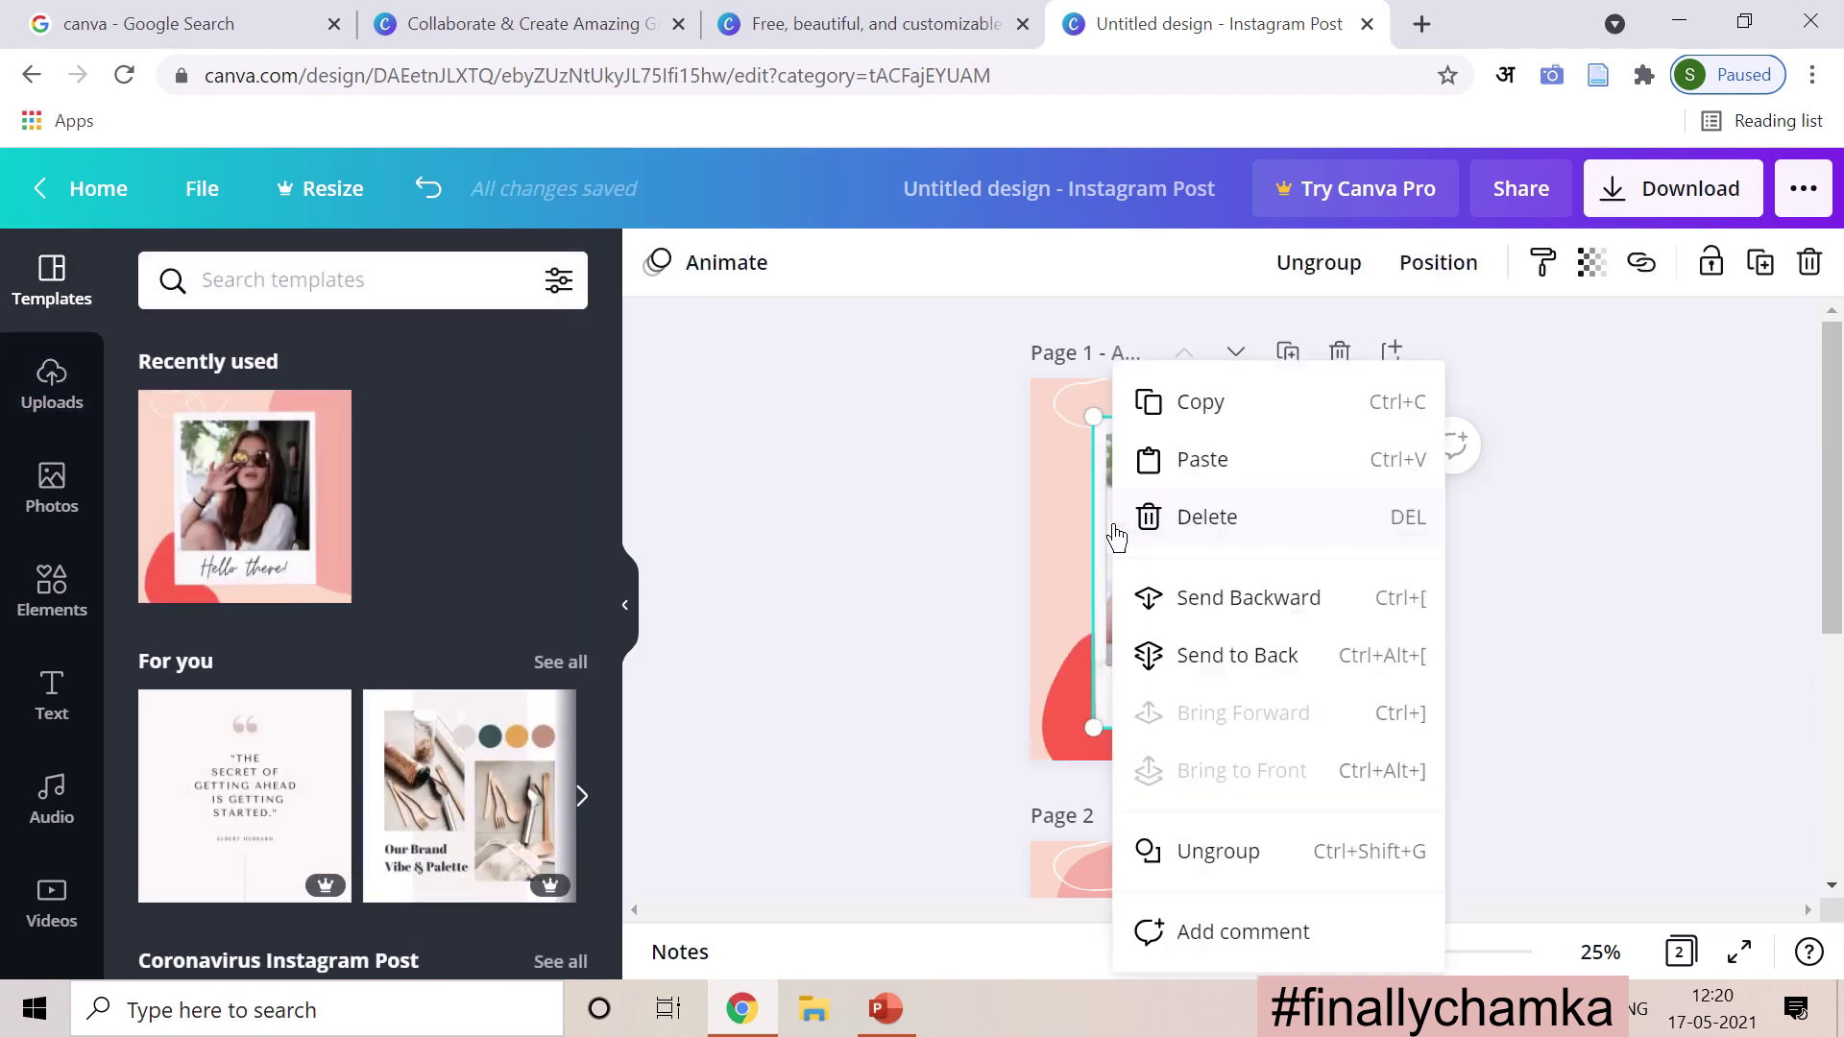
left_click(1207, 849)
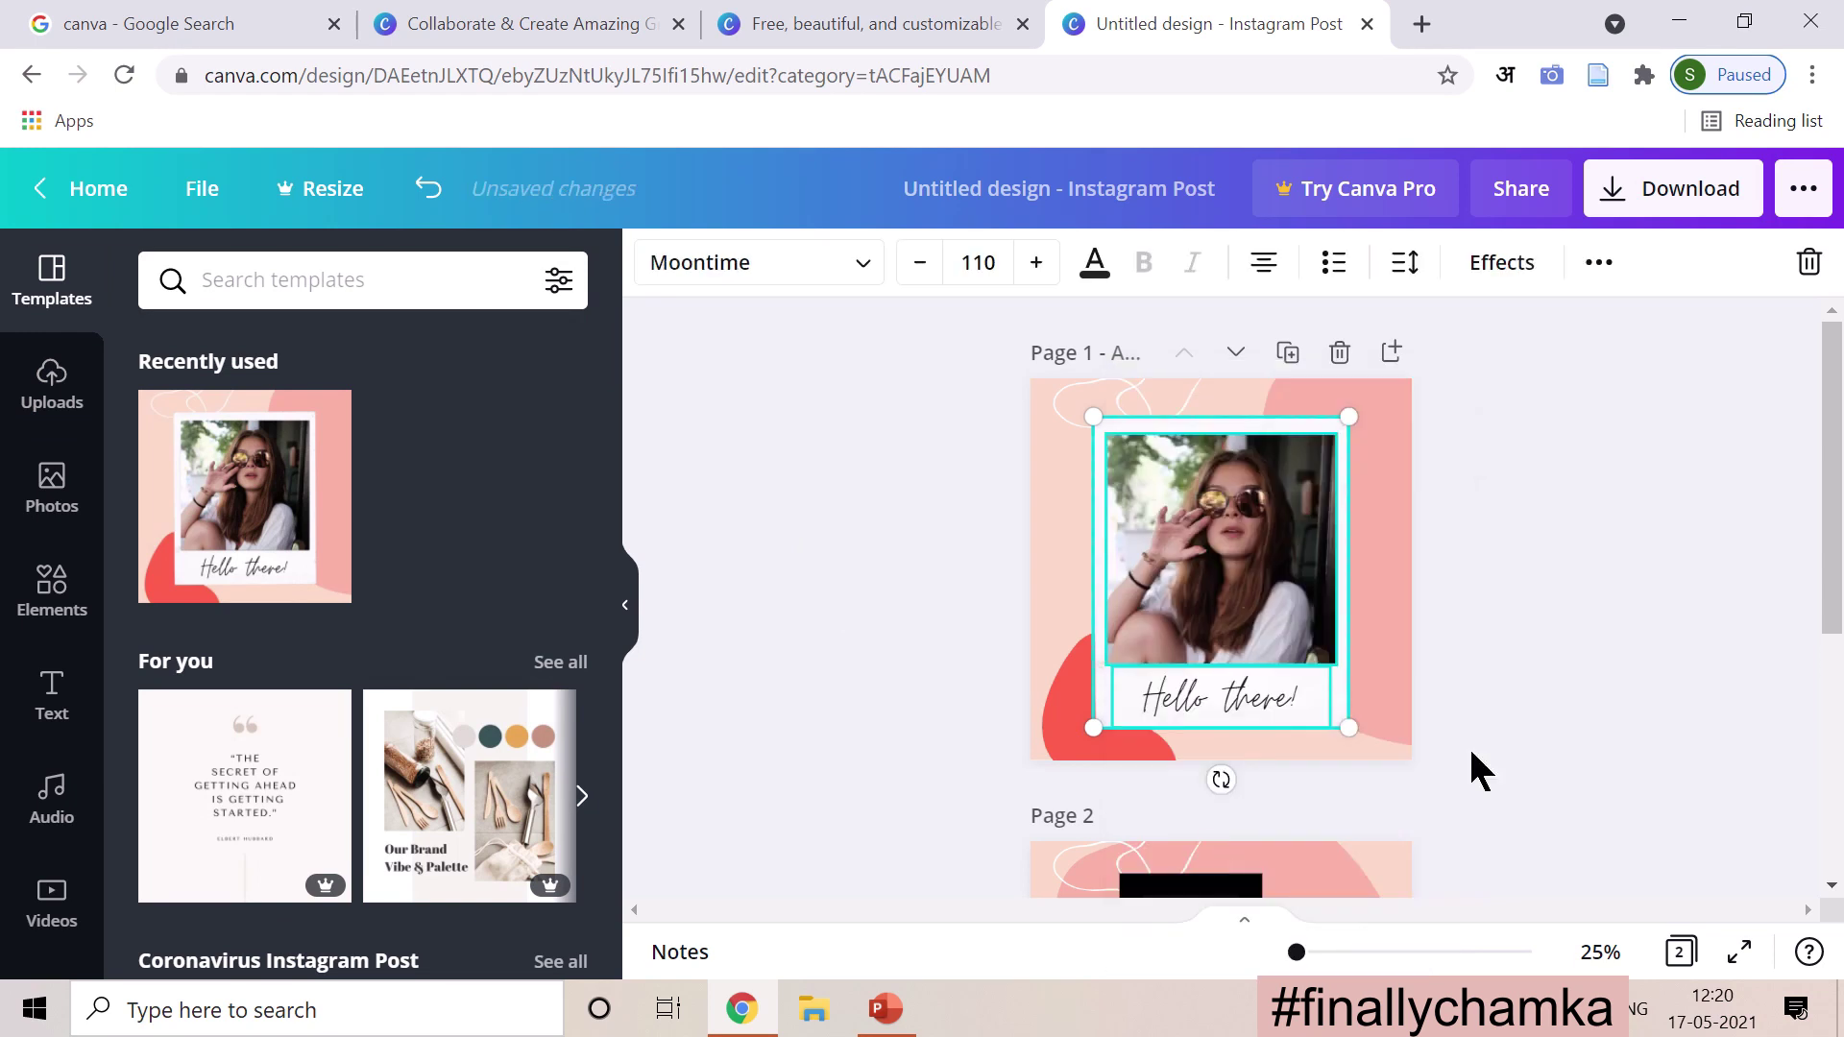
Step: Move the woman's photo out of page 1's polaroid frame, partly past the page's right edge
left_click(1581, 728)
left_click(1158, 587)
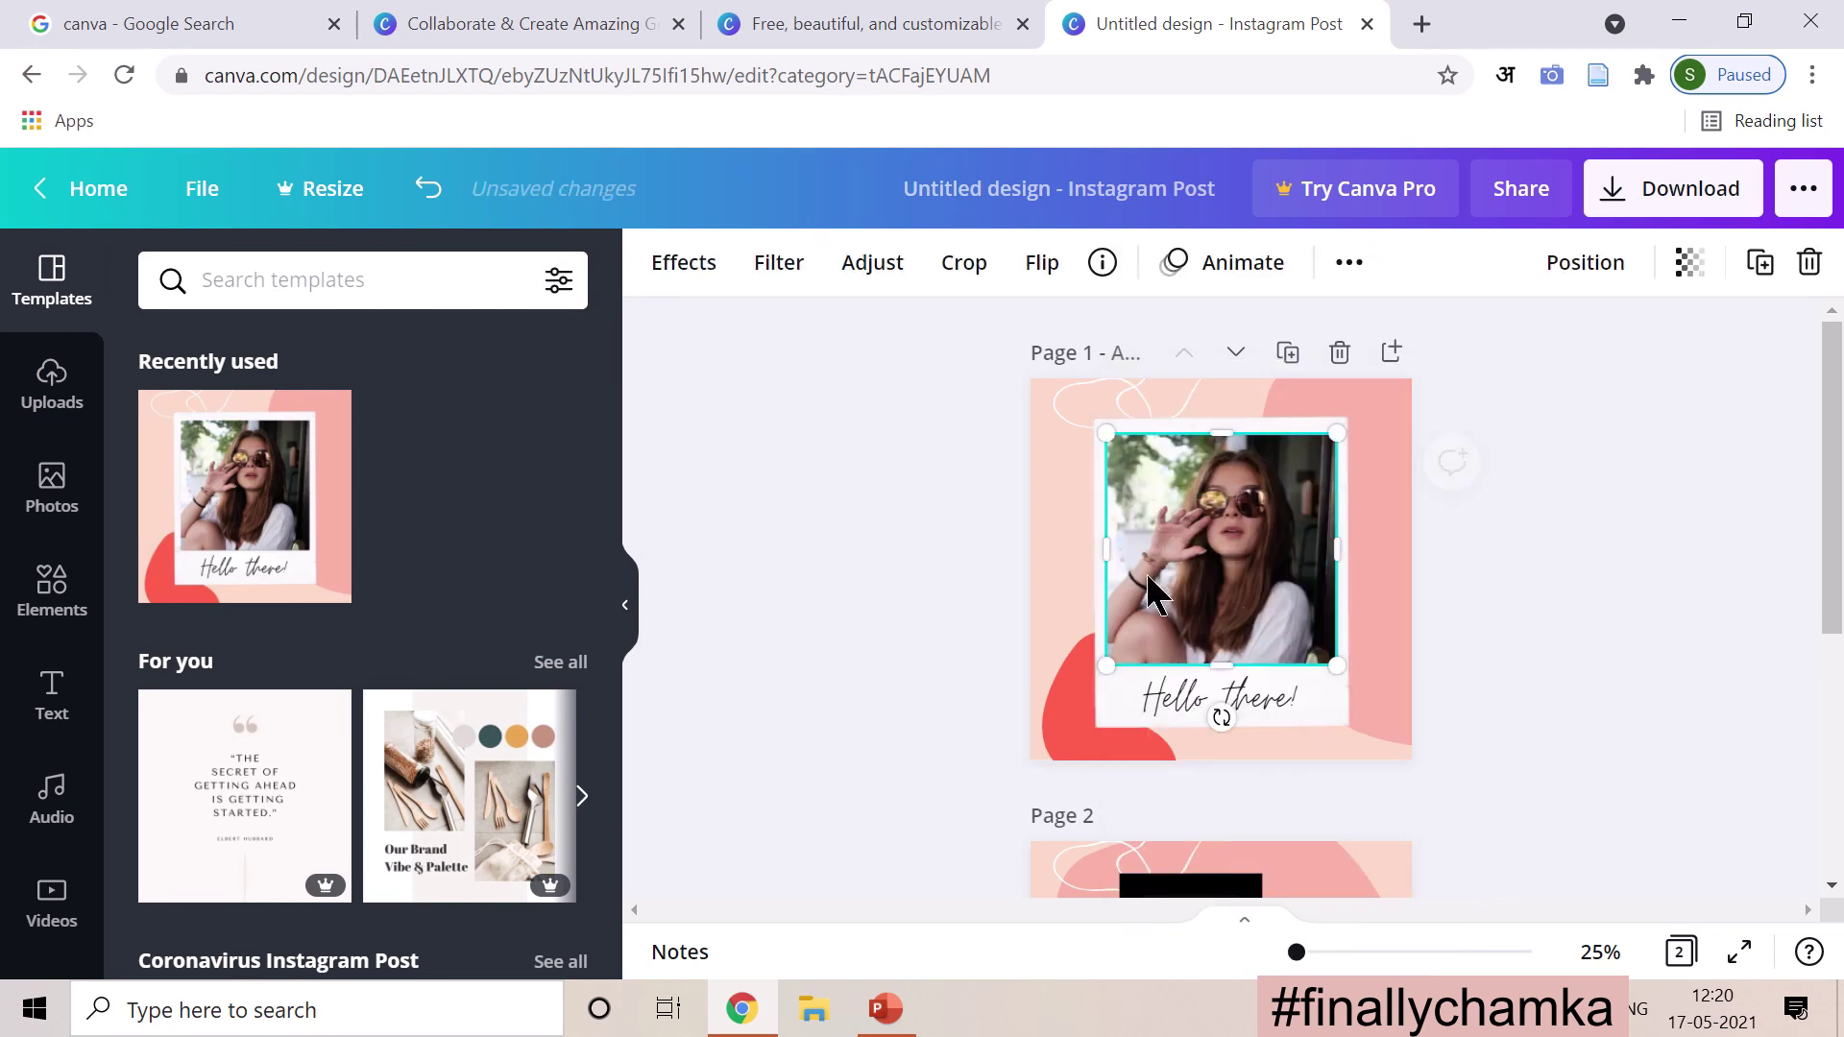
left_click_drag(1180, 593, 1354, 666)
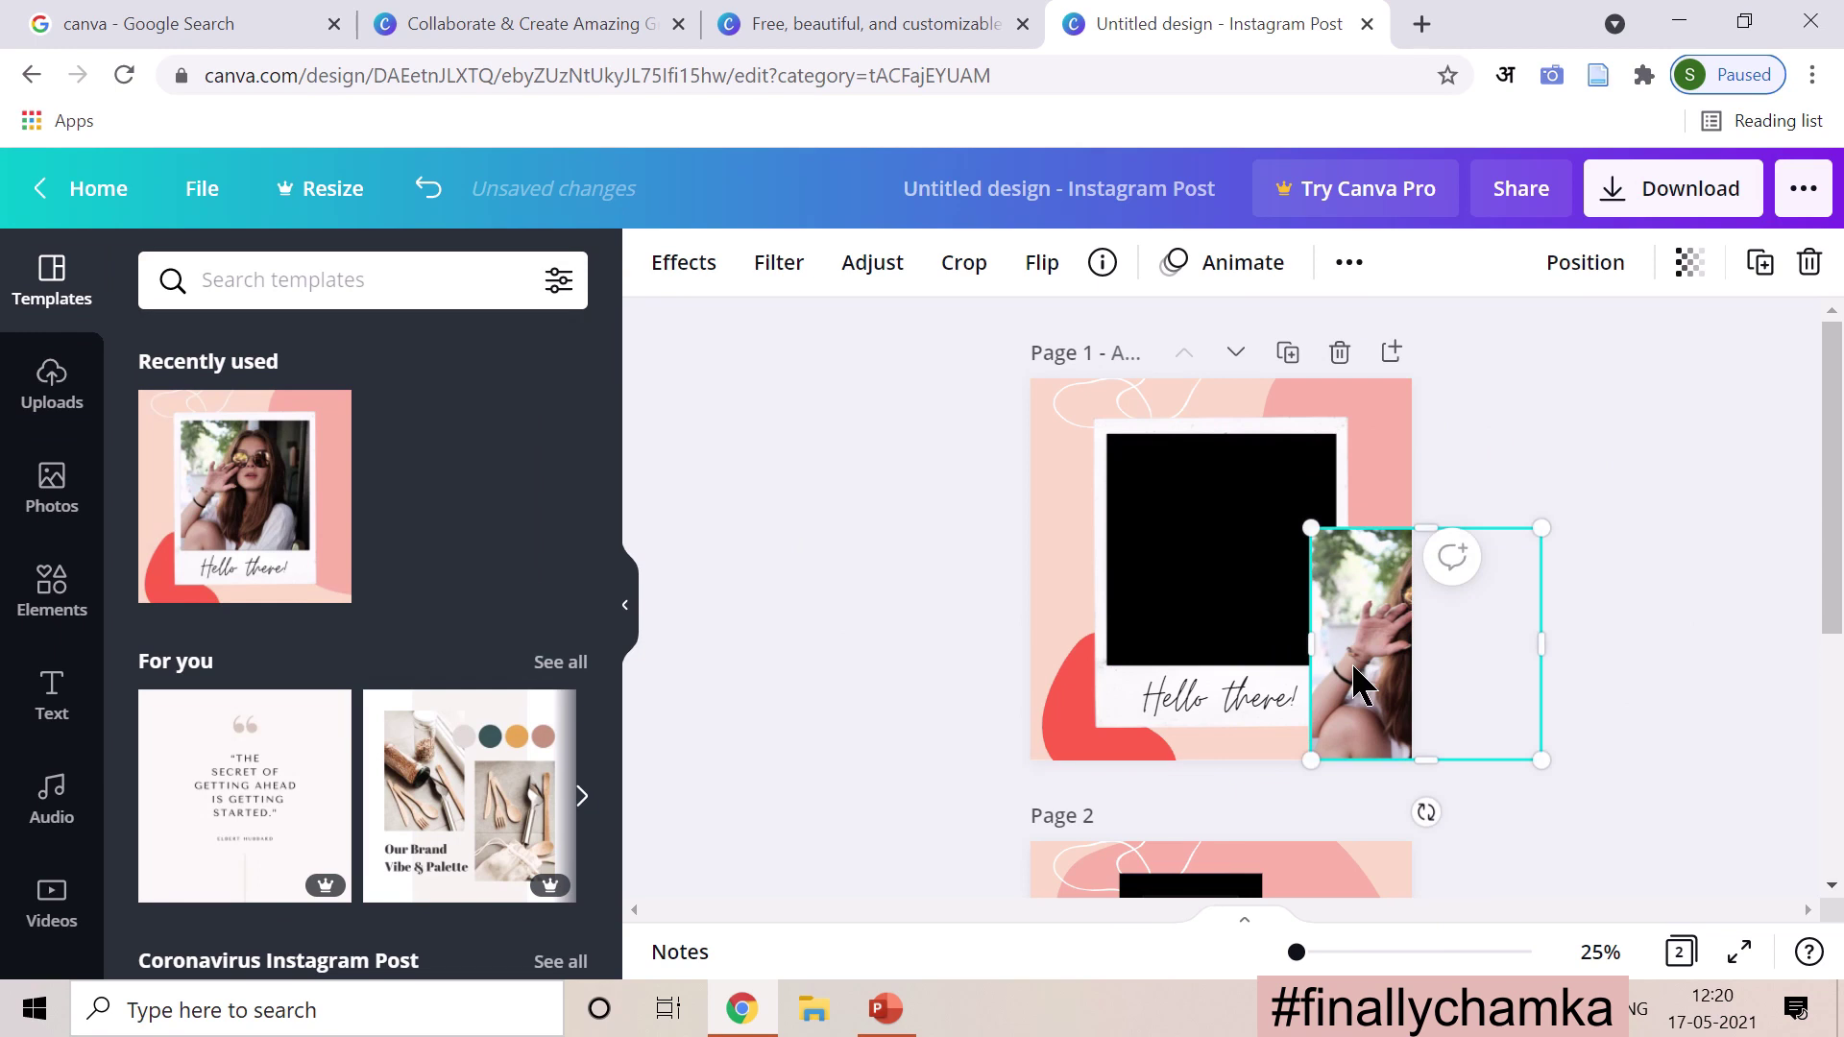
left_click(1210, 560)
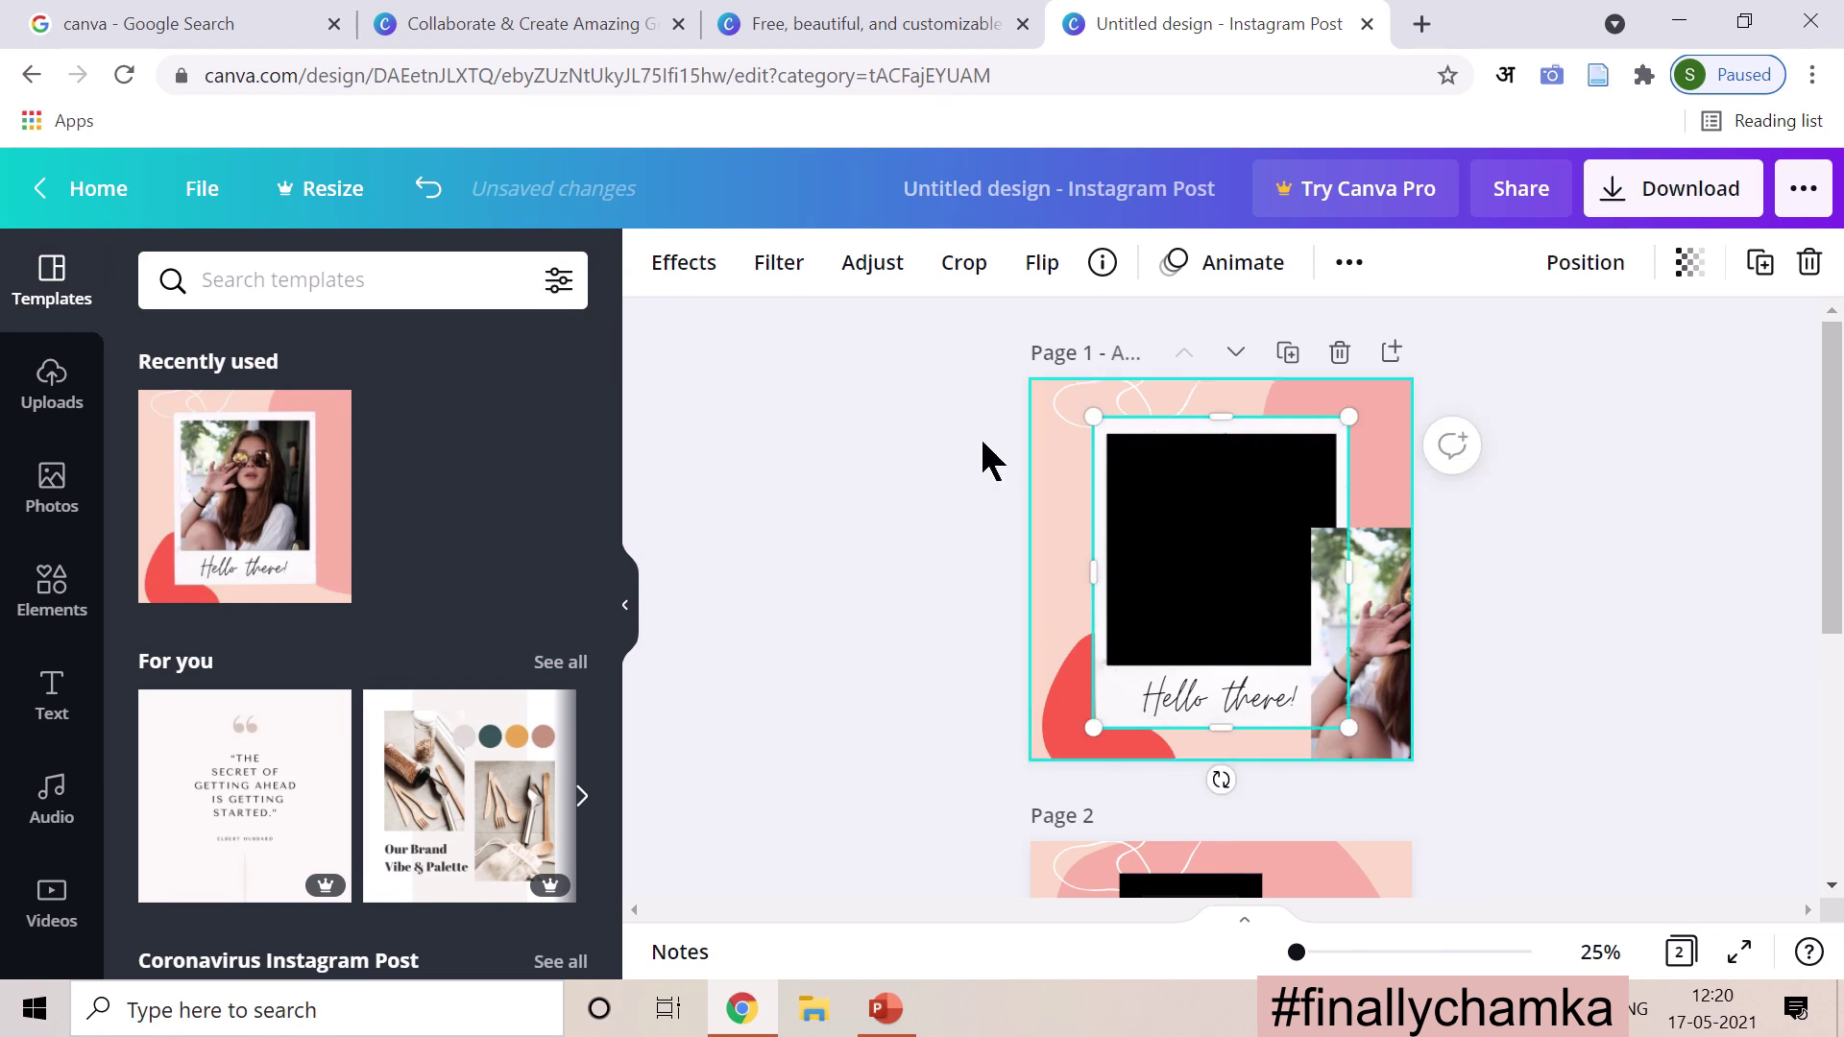
left_click(1382, 680)
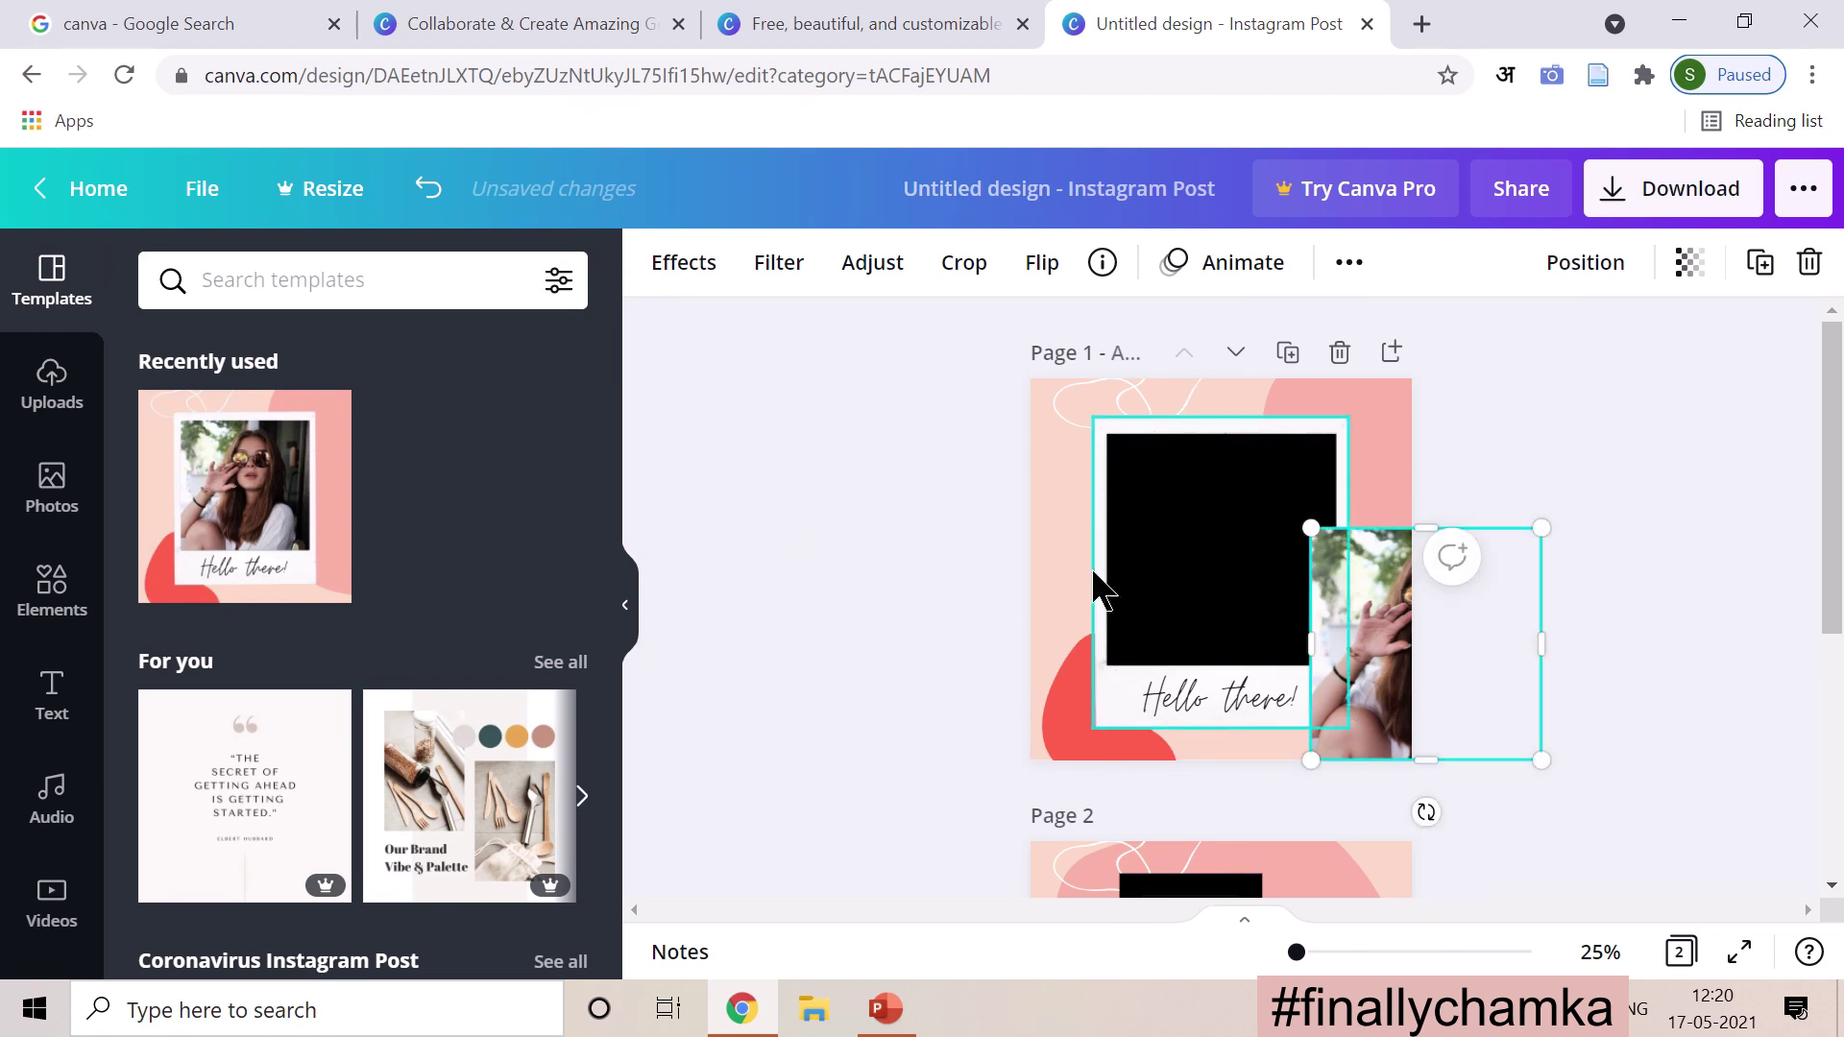
Step: Replace the woman's photo with the uploaded black-background logo, filling the picture area of page 1's polaroid
left_click(48, 396)
left_click_drag(247, 480, 1155, 559)
left_click(1511, 634)
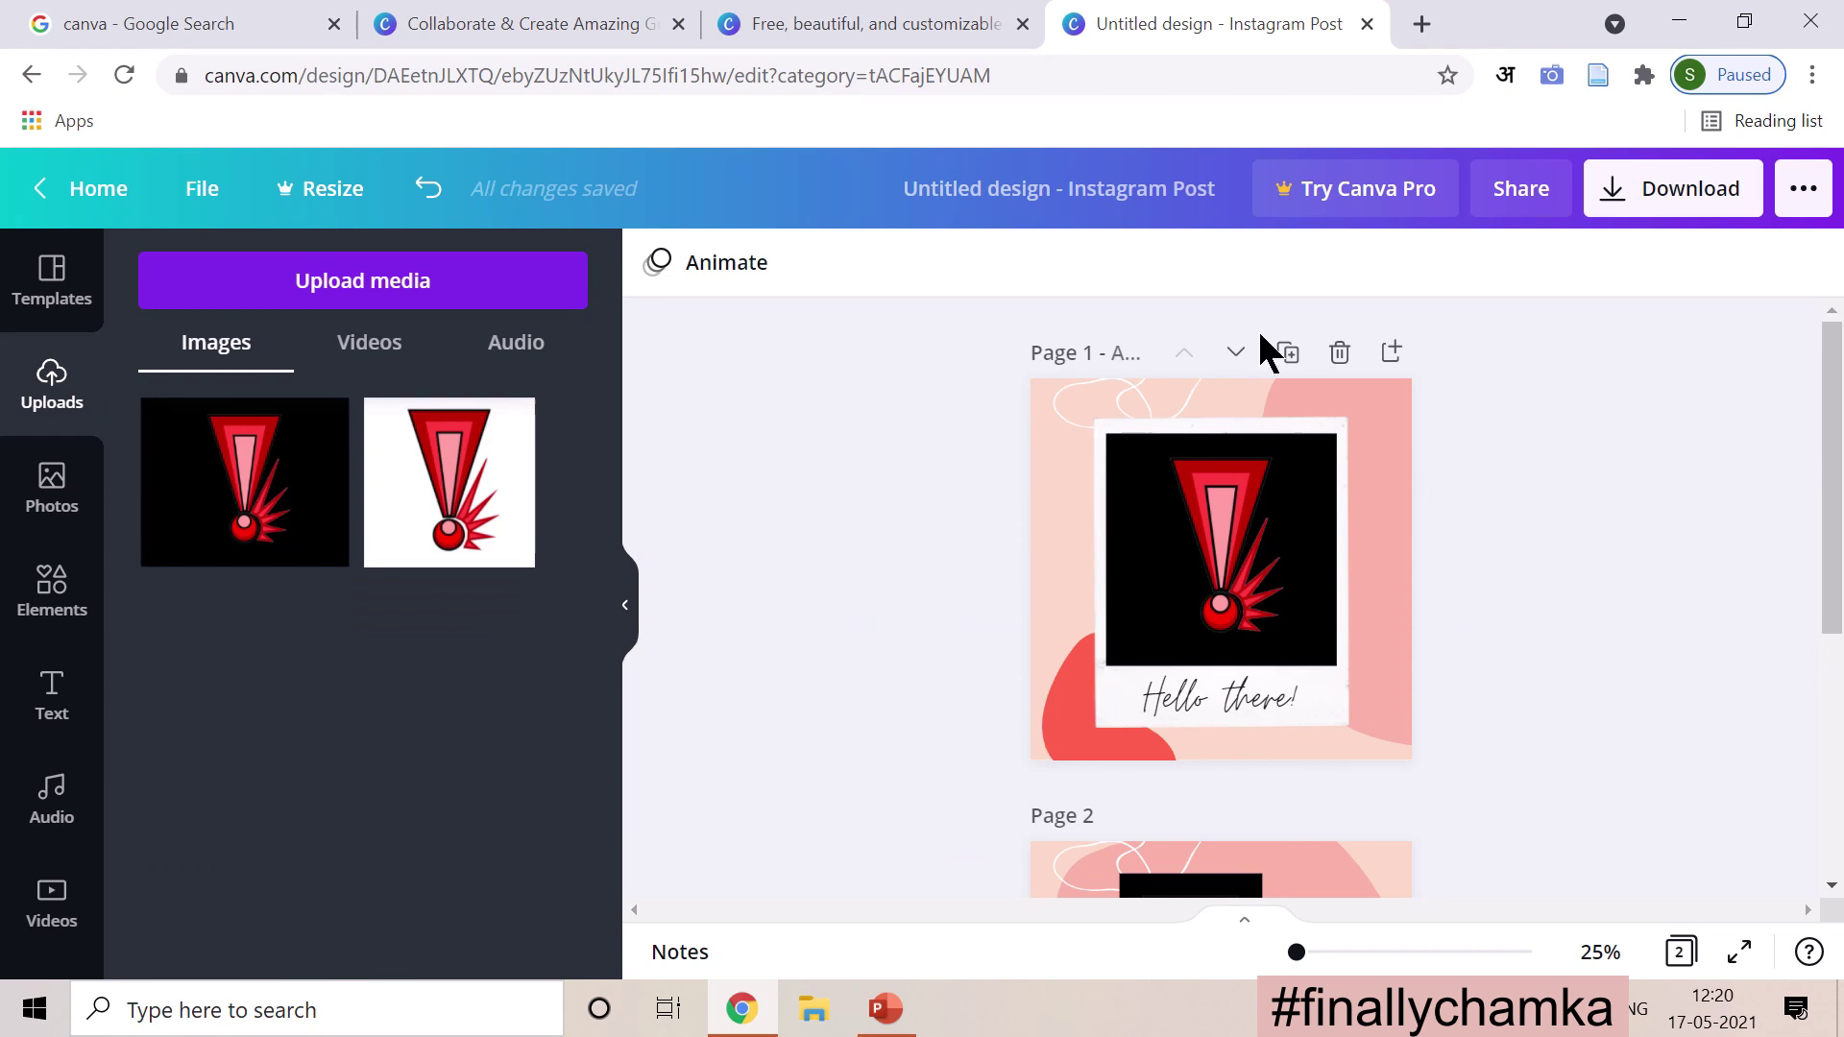
Step: Duplicate page 1 and move the logo on the copy out of its polaroid frame, partly past the page's right edge
left_click(1288, 352)
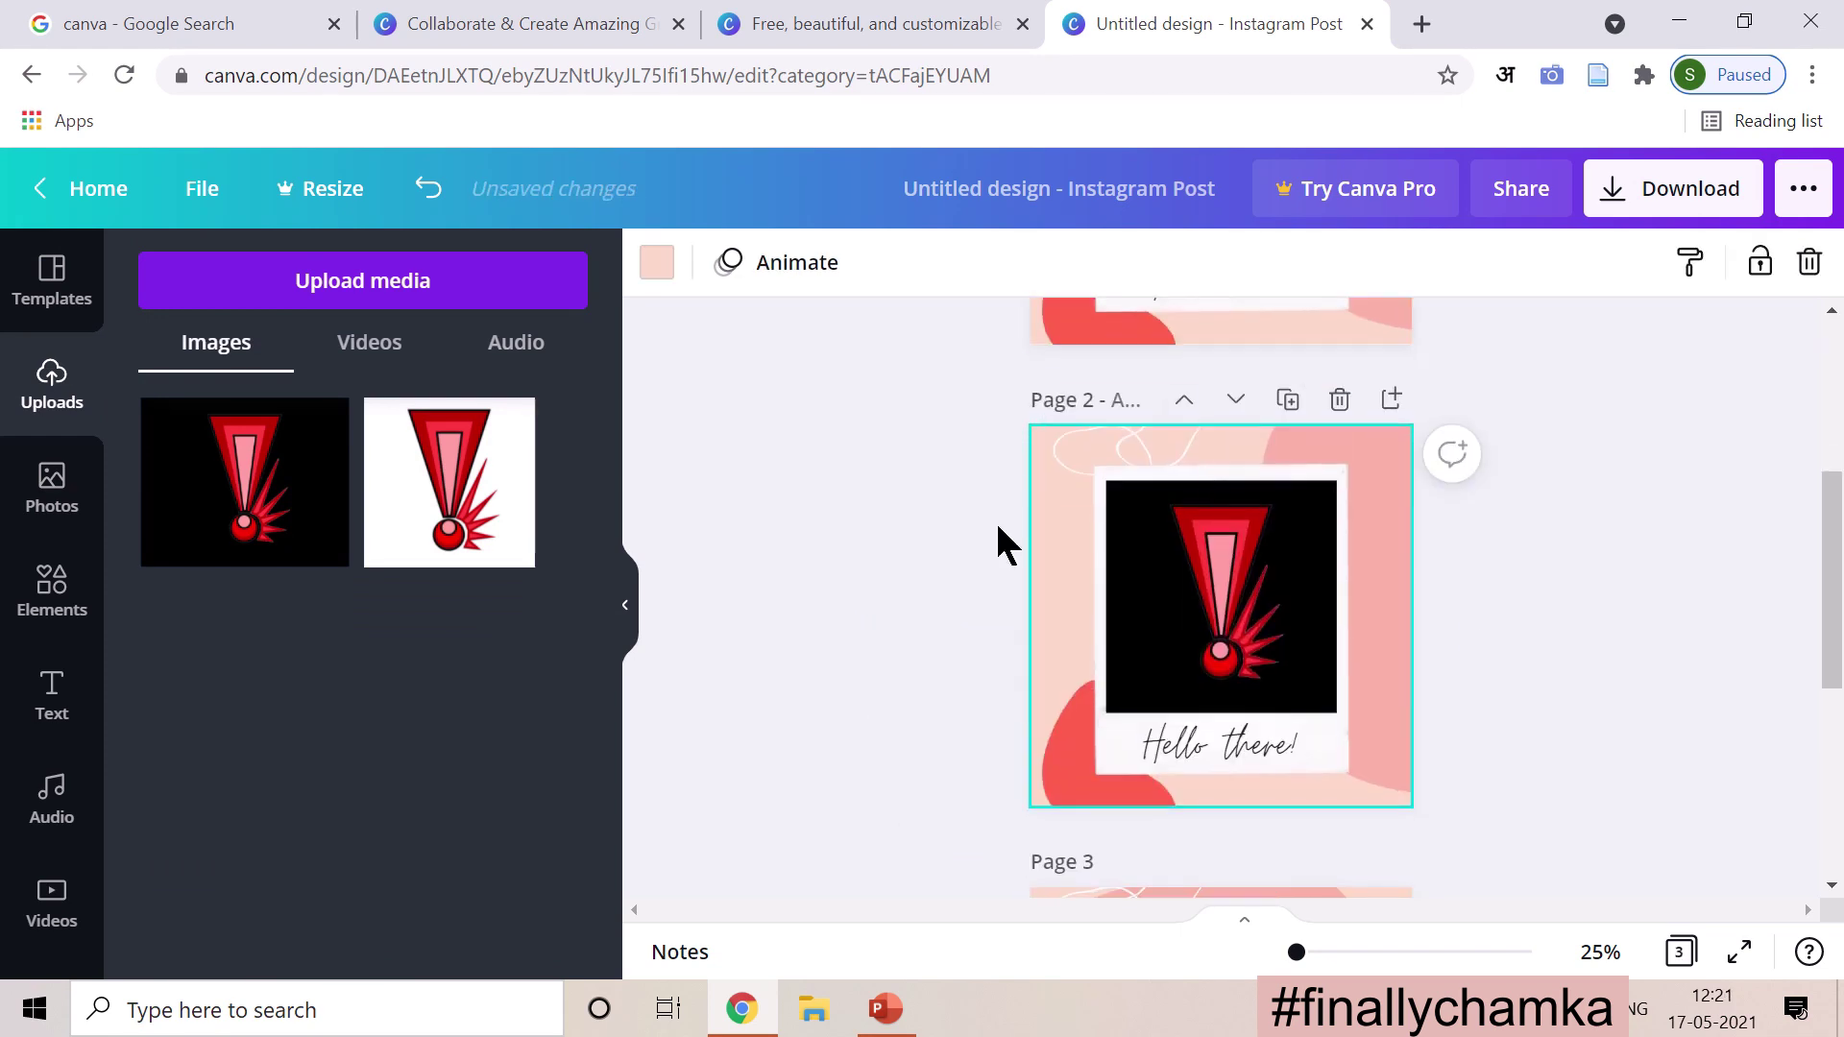
left_click(1290, 570)
left_click_drag(1286, 555, 1469, 609)
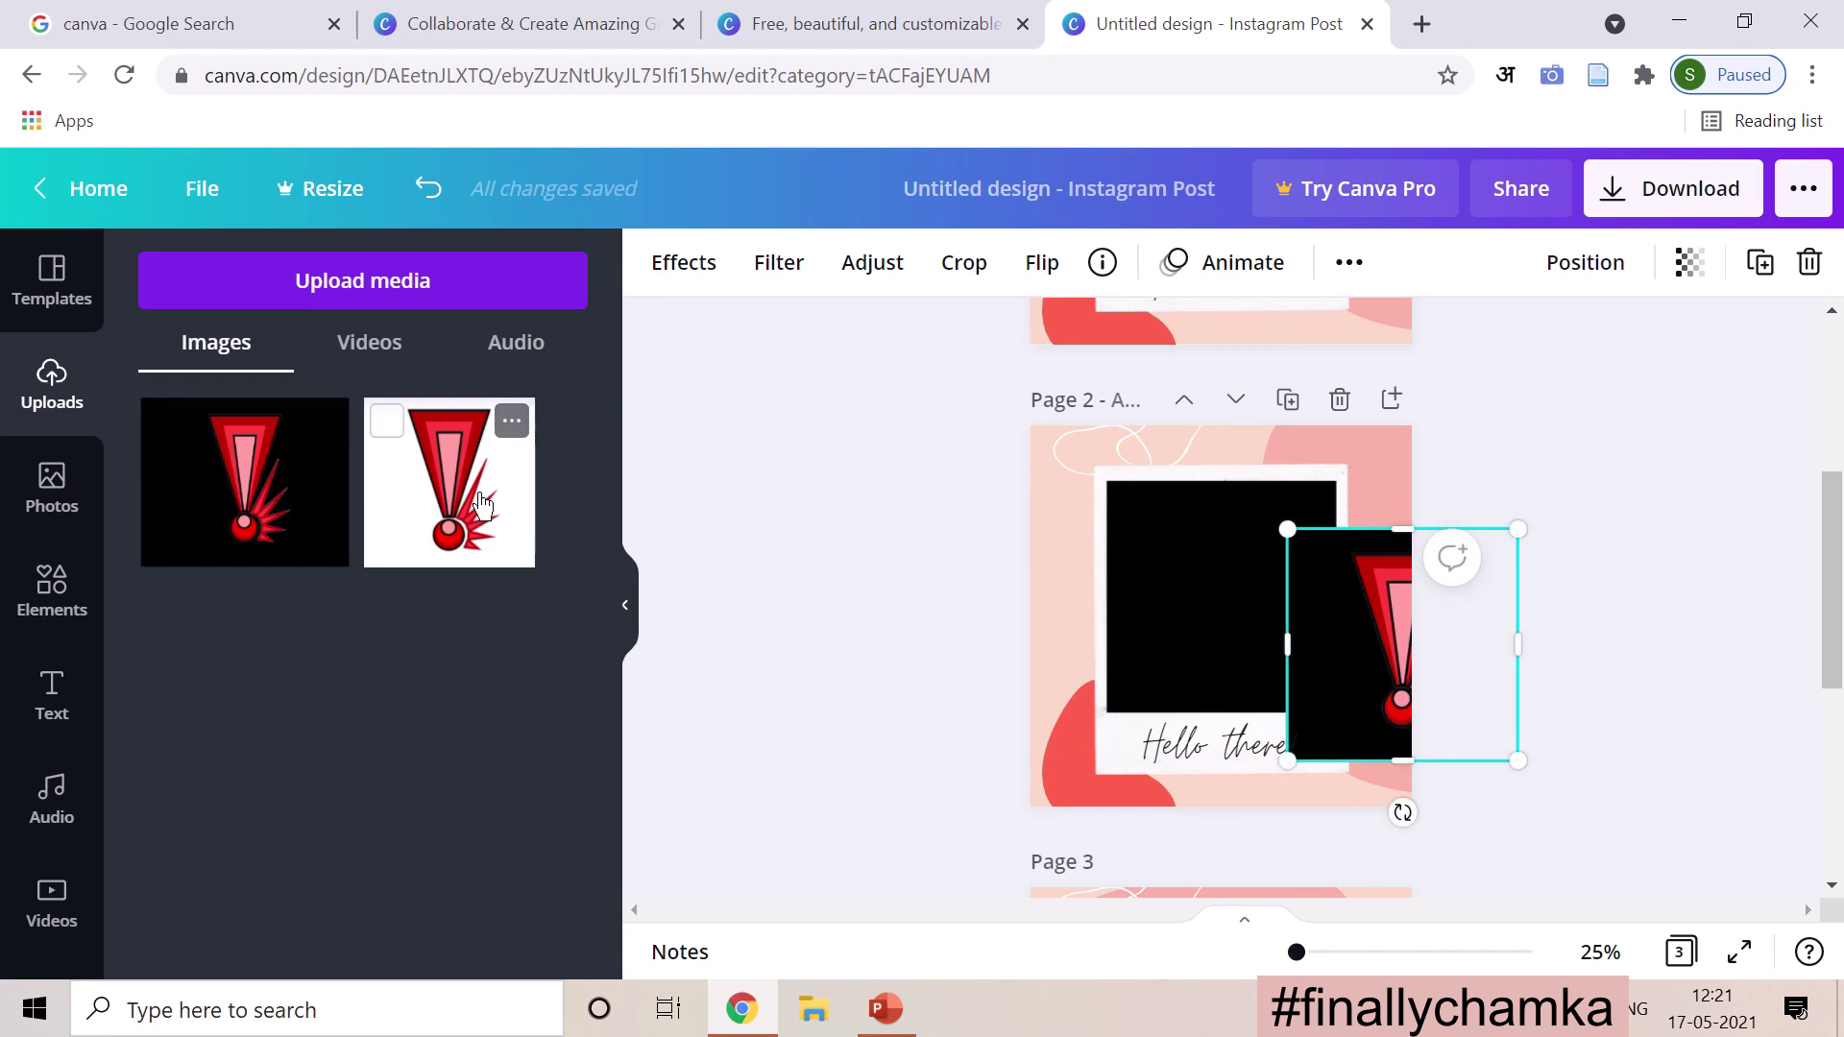
Step: Replace page 2's displaced logo with the uploaded white-background logo and fit it inside the polaroid's black area, leaving a black border
left_click_drag(482, 504, 1089, 615)
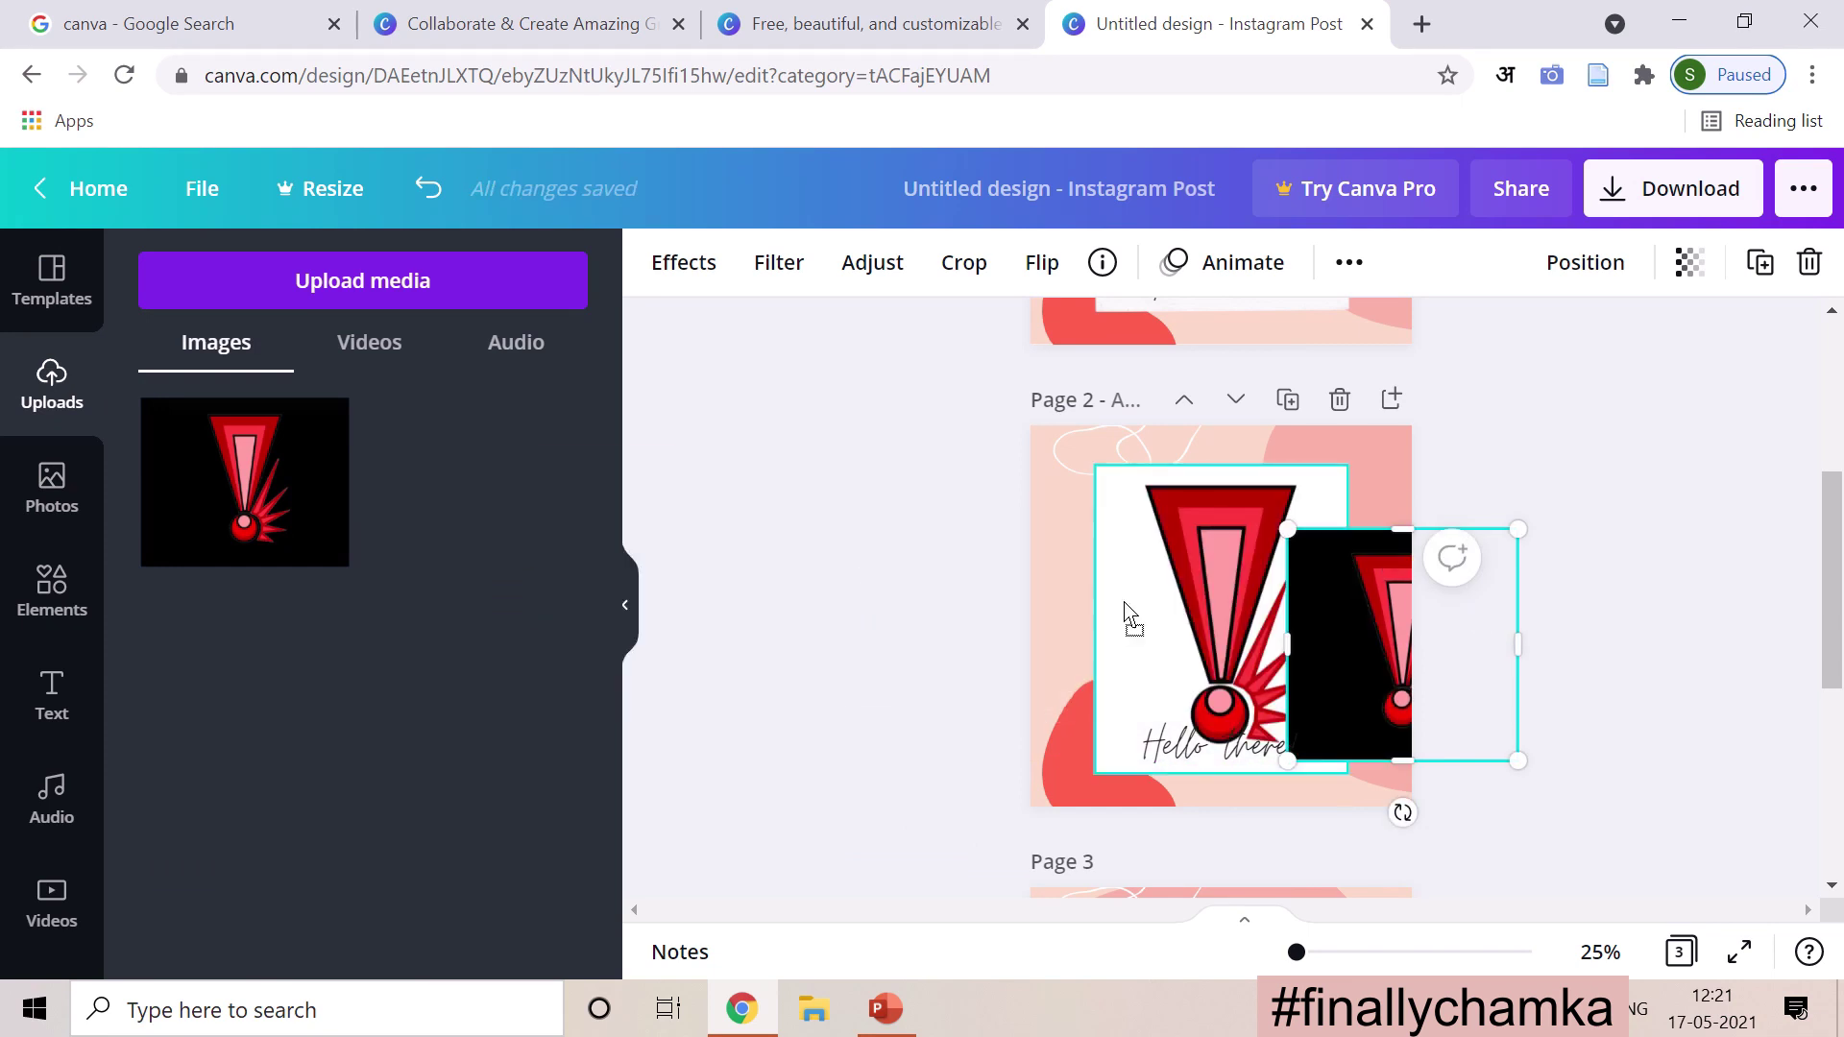
left_click_drag(1301, 609, 1168, 559)
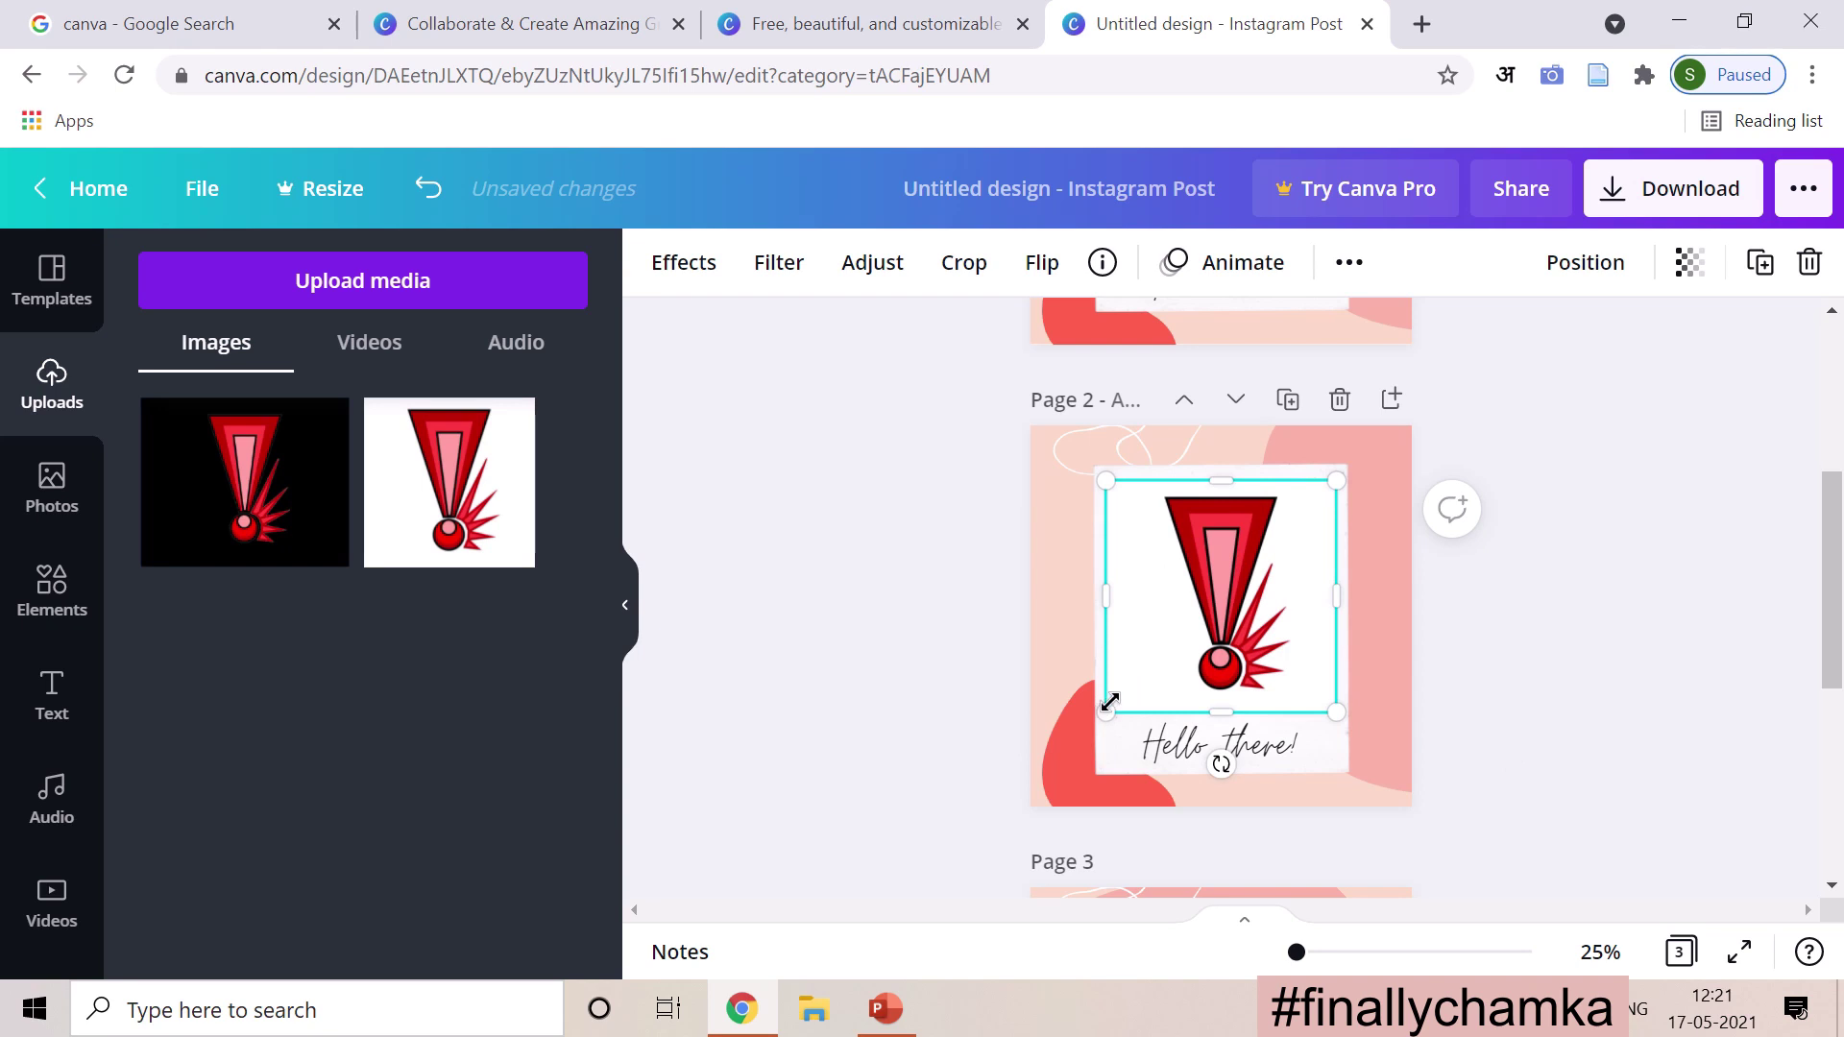
left_click_drag(1108, 702, 1182, 657)
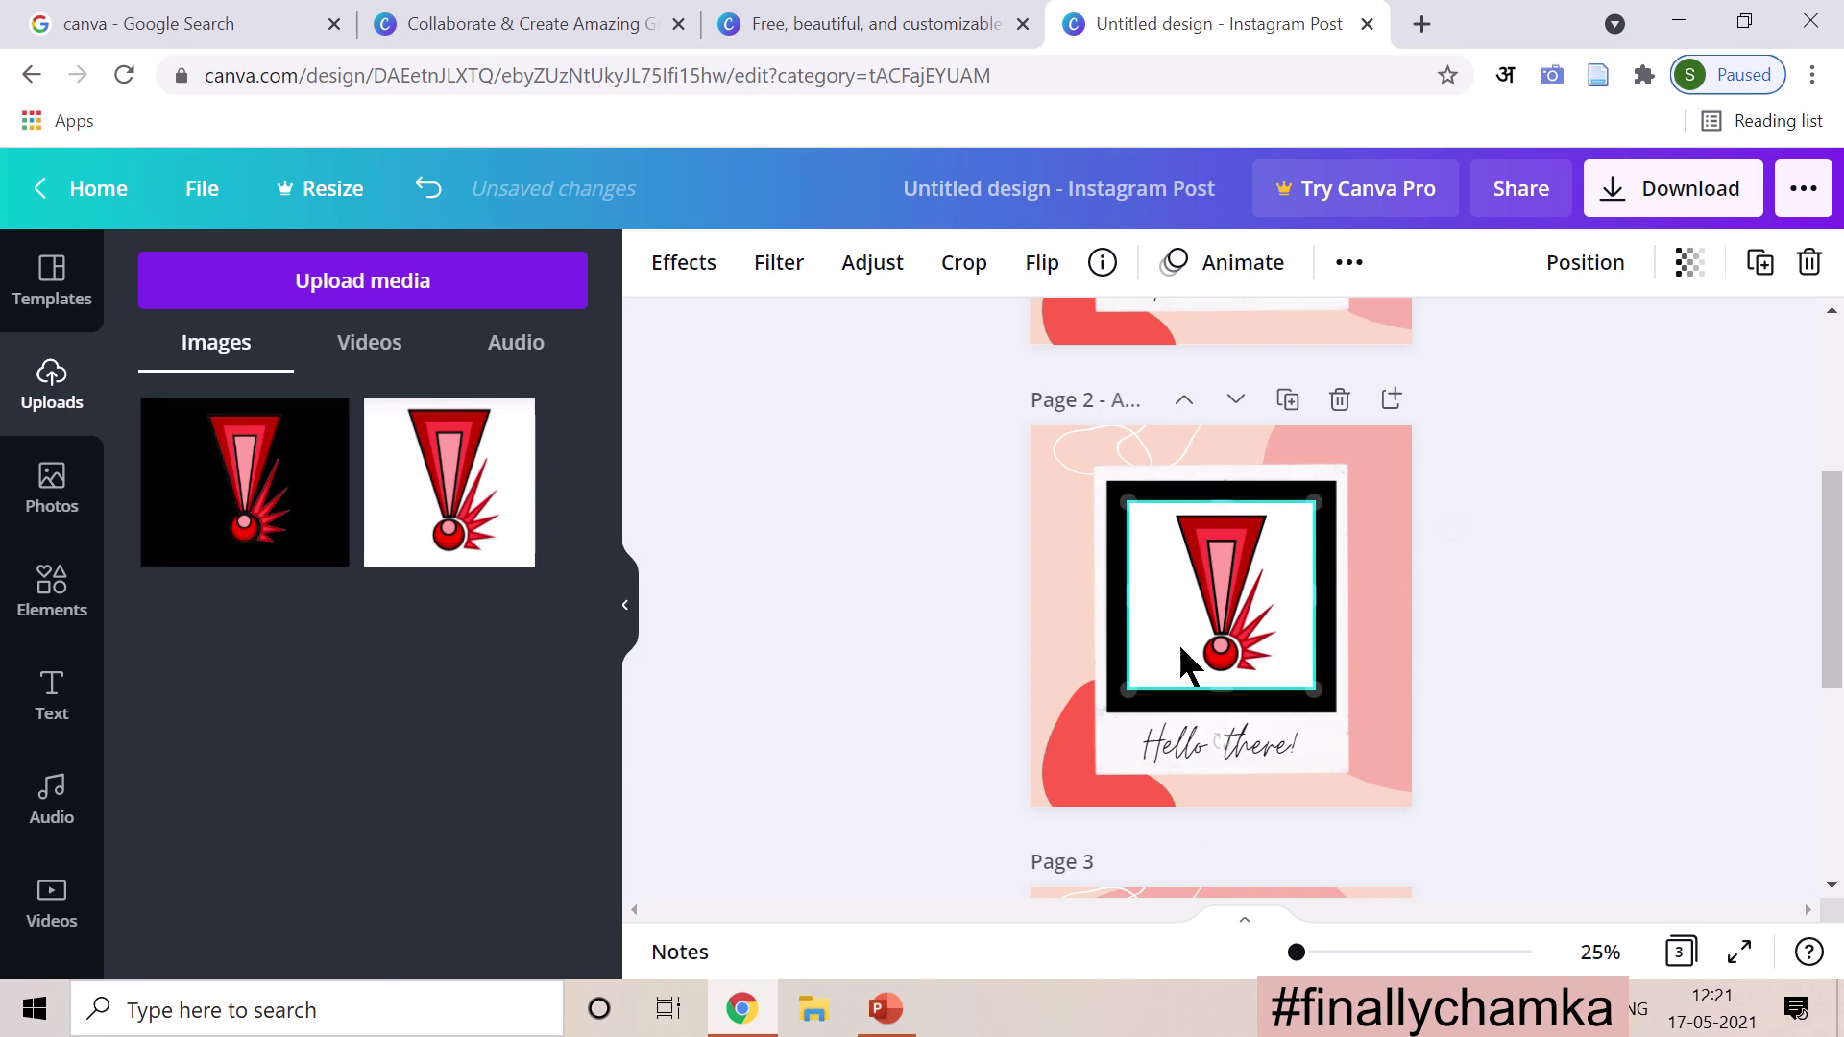
left_click(1537, 628)
Step: Delete page 3 with the older logo design and compare the two remaining polaroid pages
scroll(1536, 628, "down", 5)
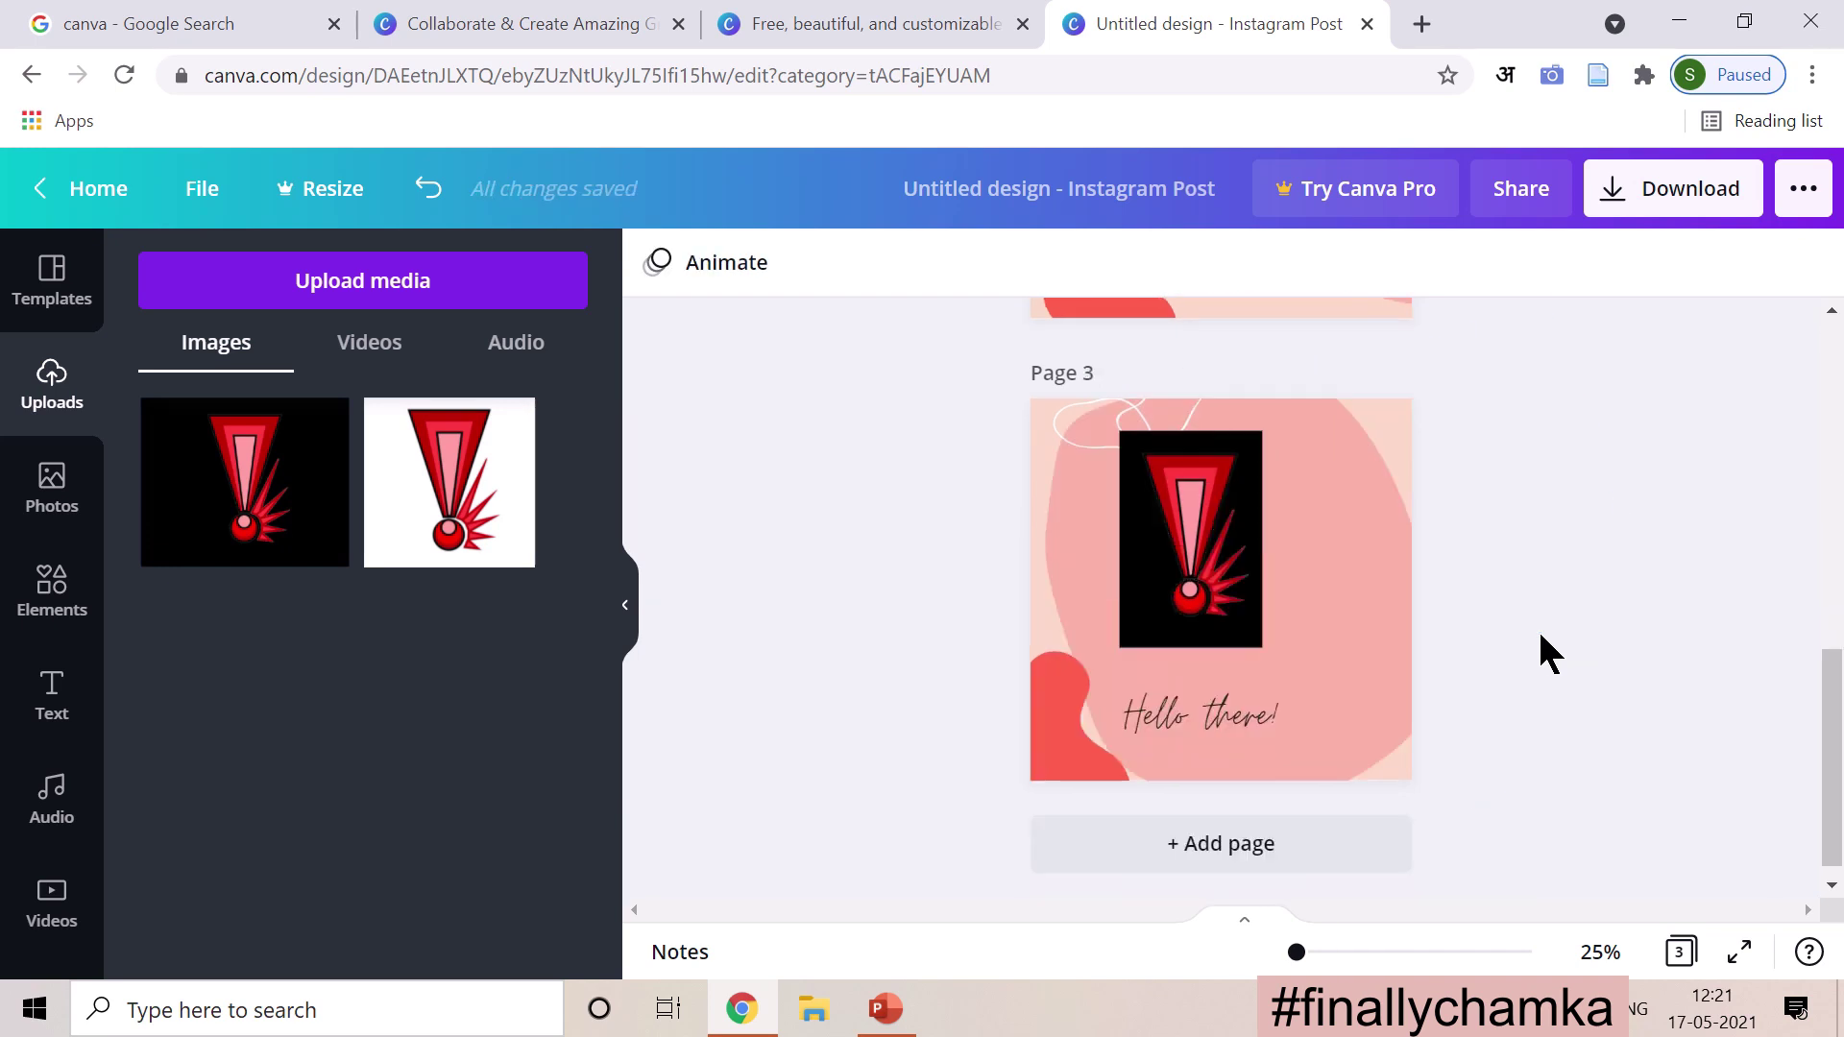
scroll(1536, 628, "up", 8)
scroll(1539, 637, "up", 1)
scroll(1540, 636, "down", 6)
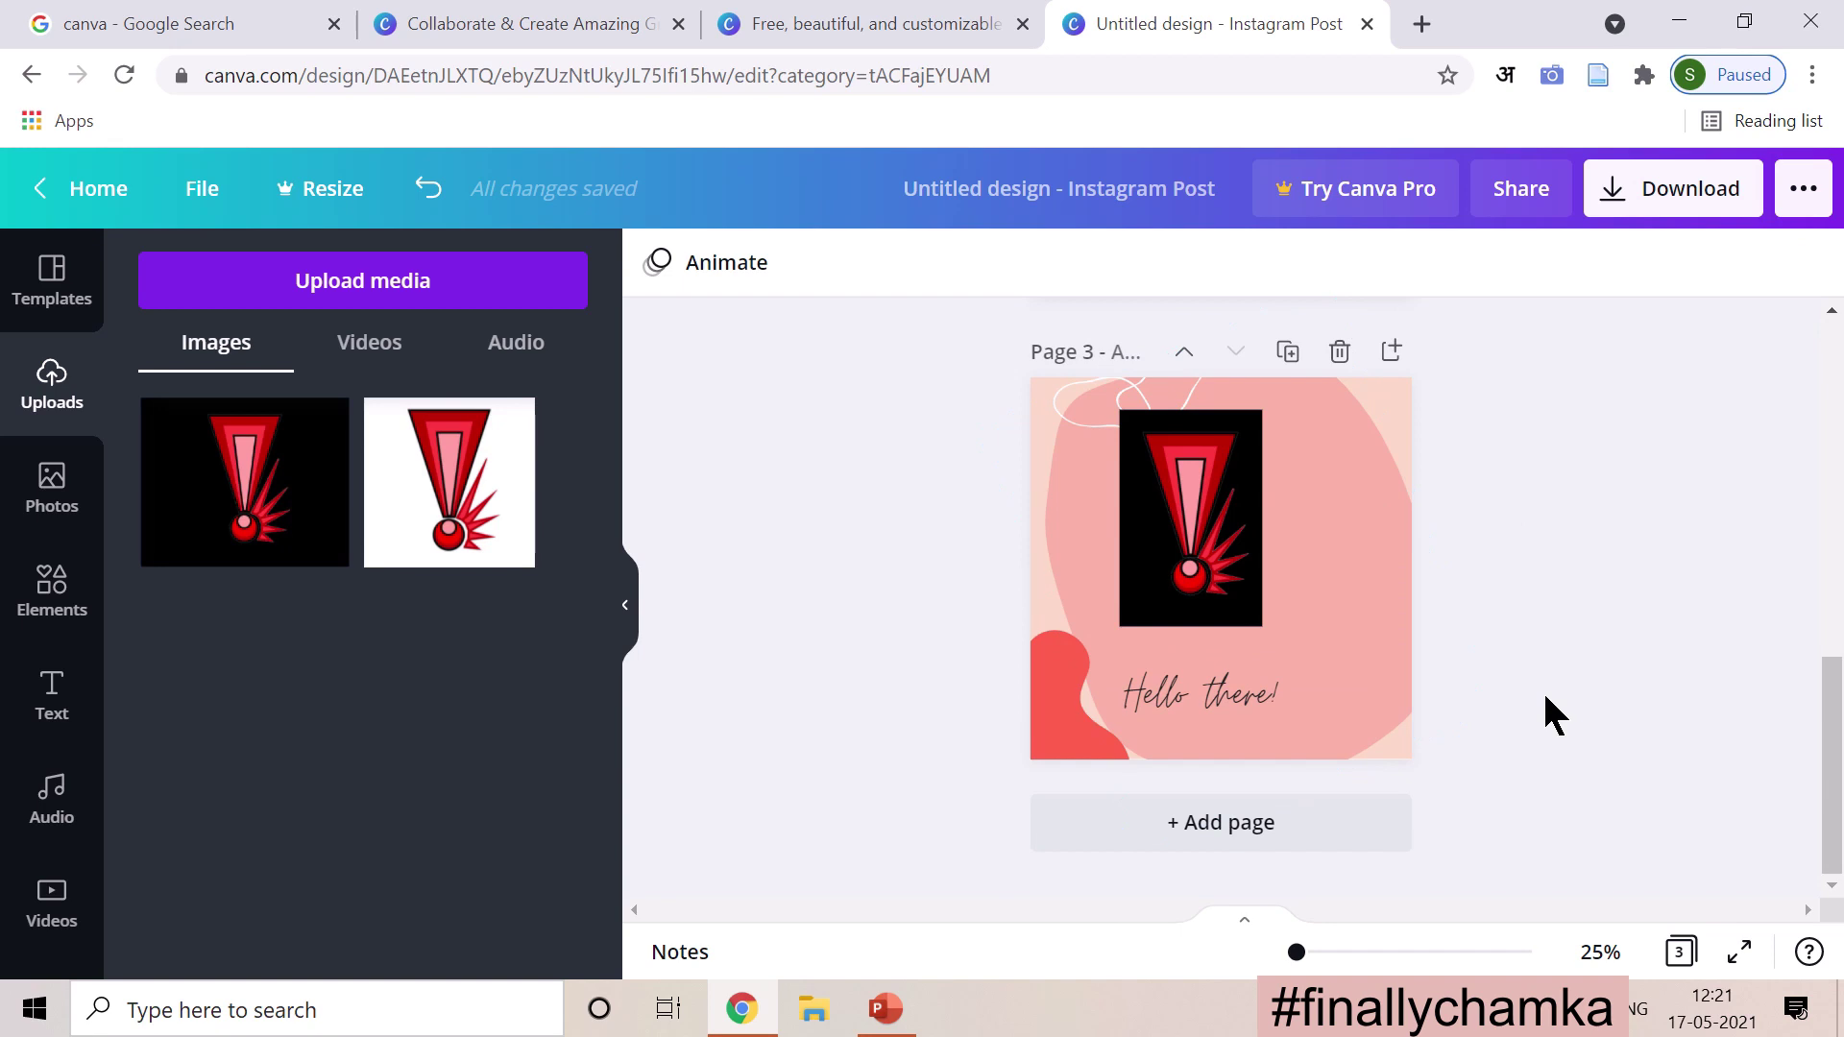
scroll(1542, 689, "up", 1)
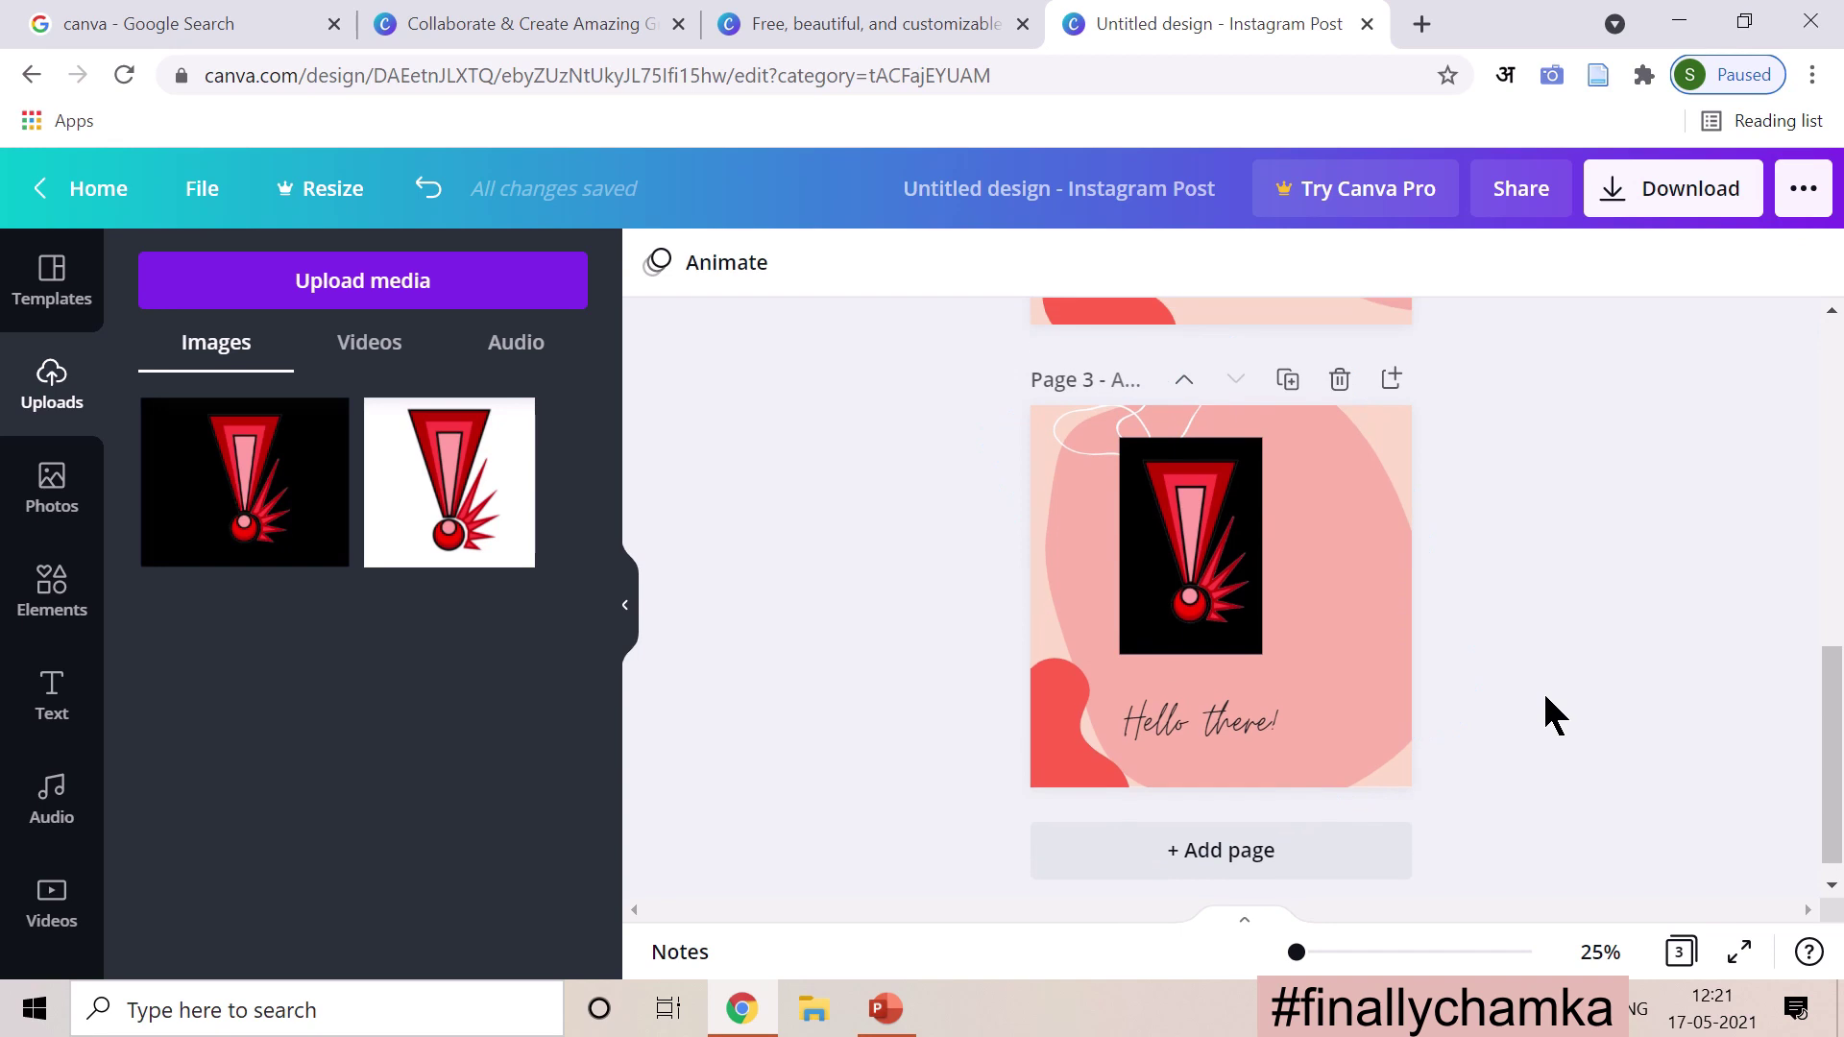
left_click(1340, 379)
scroll(1642, 459, "up", 3)
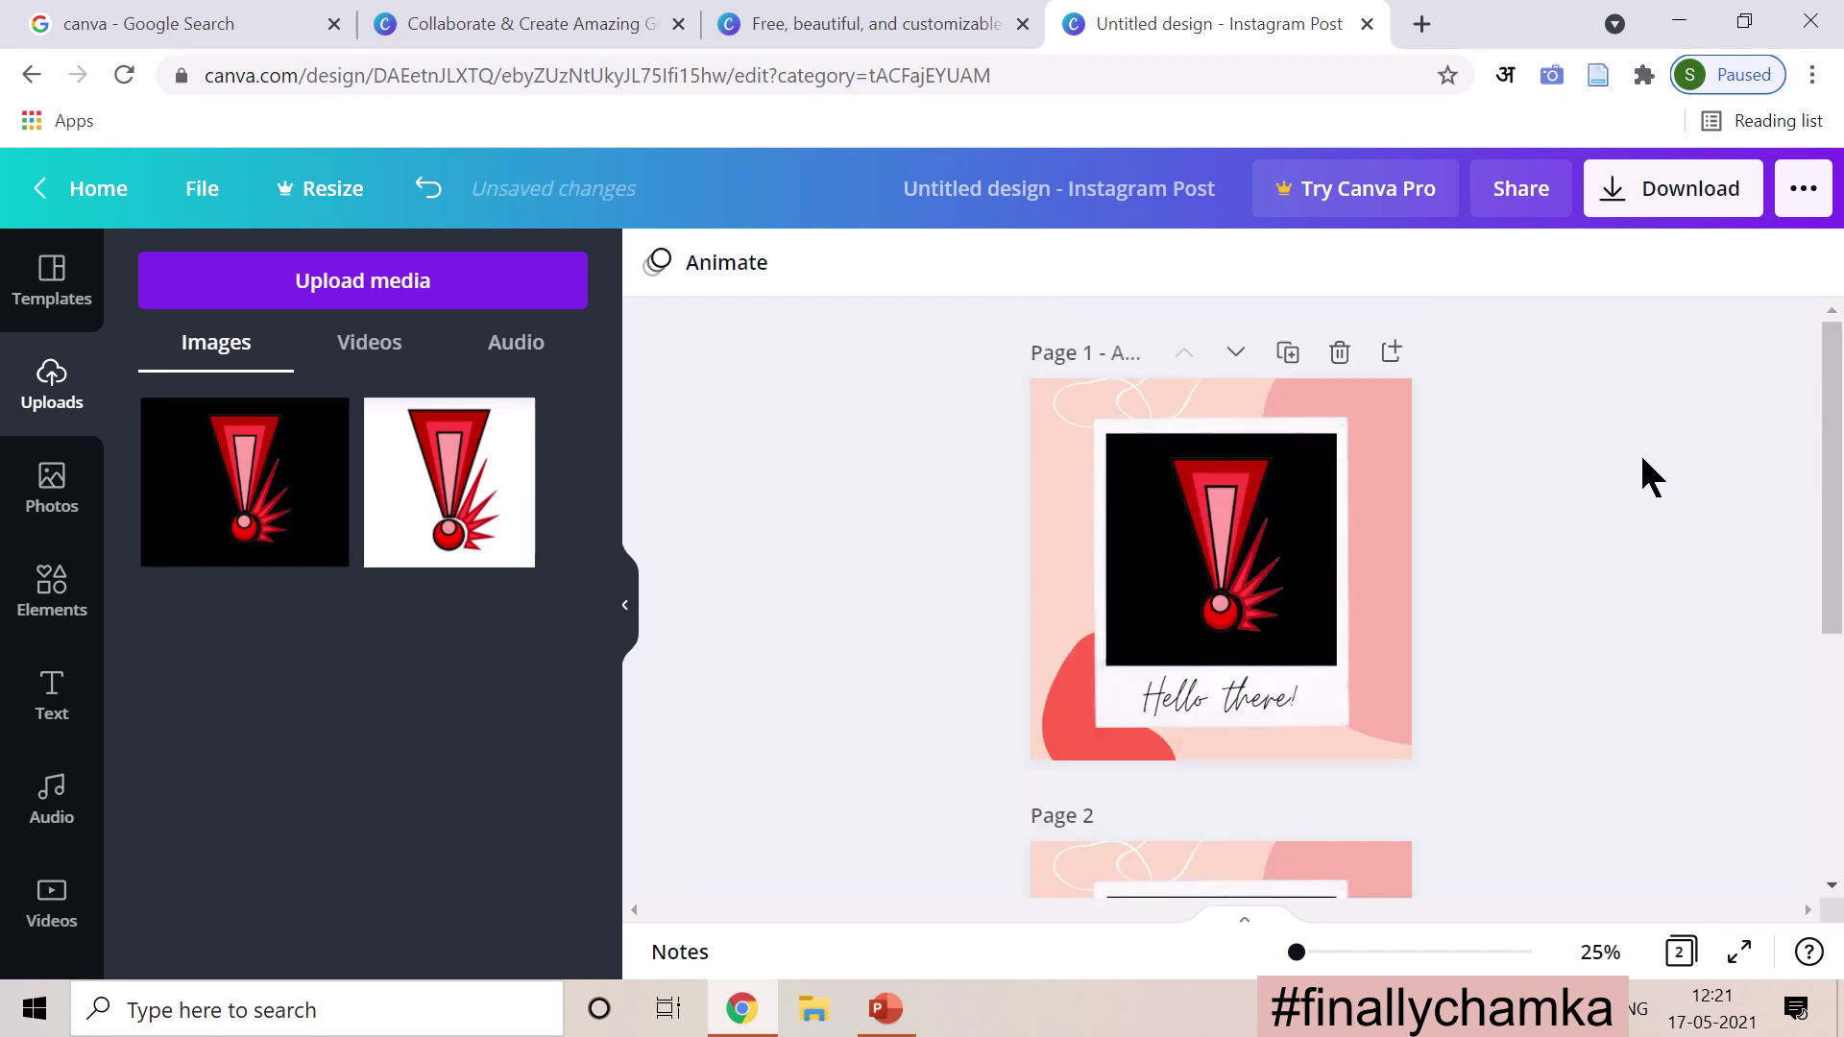
scroll(1642, 459, "down", 3)
scroll(1643, 459, "up", 3)
scroll(1640, 451, "down", 3)
scroll(1639, 451, "up", 4)
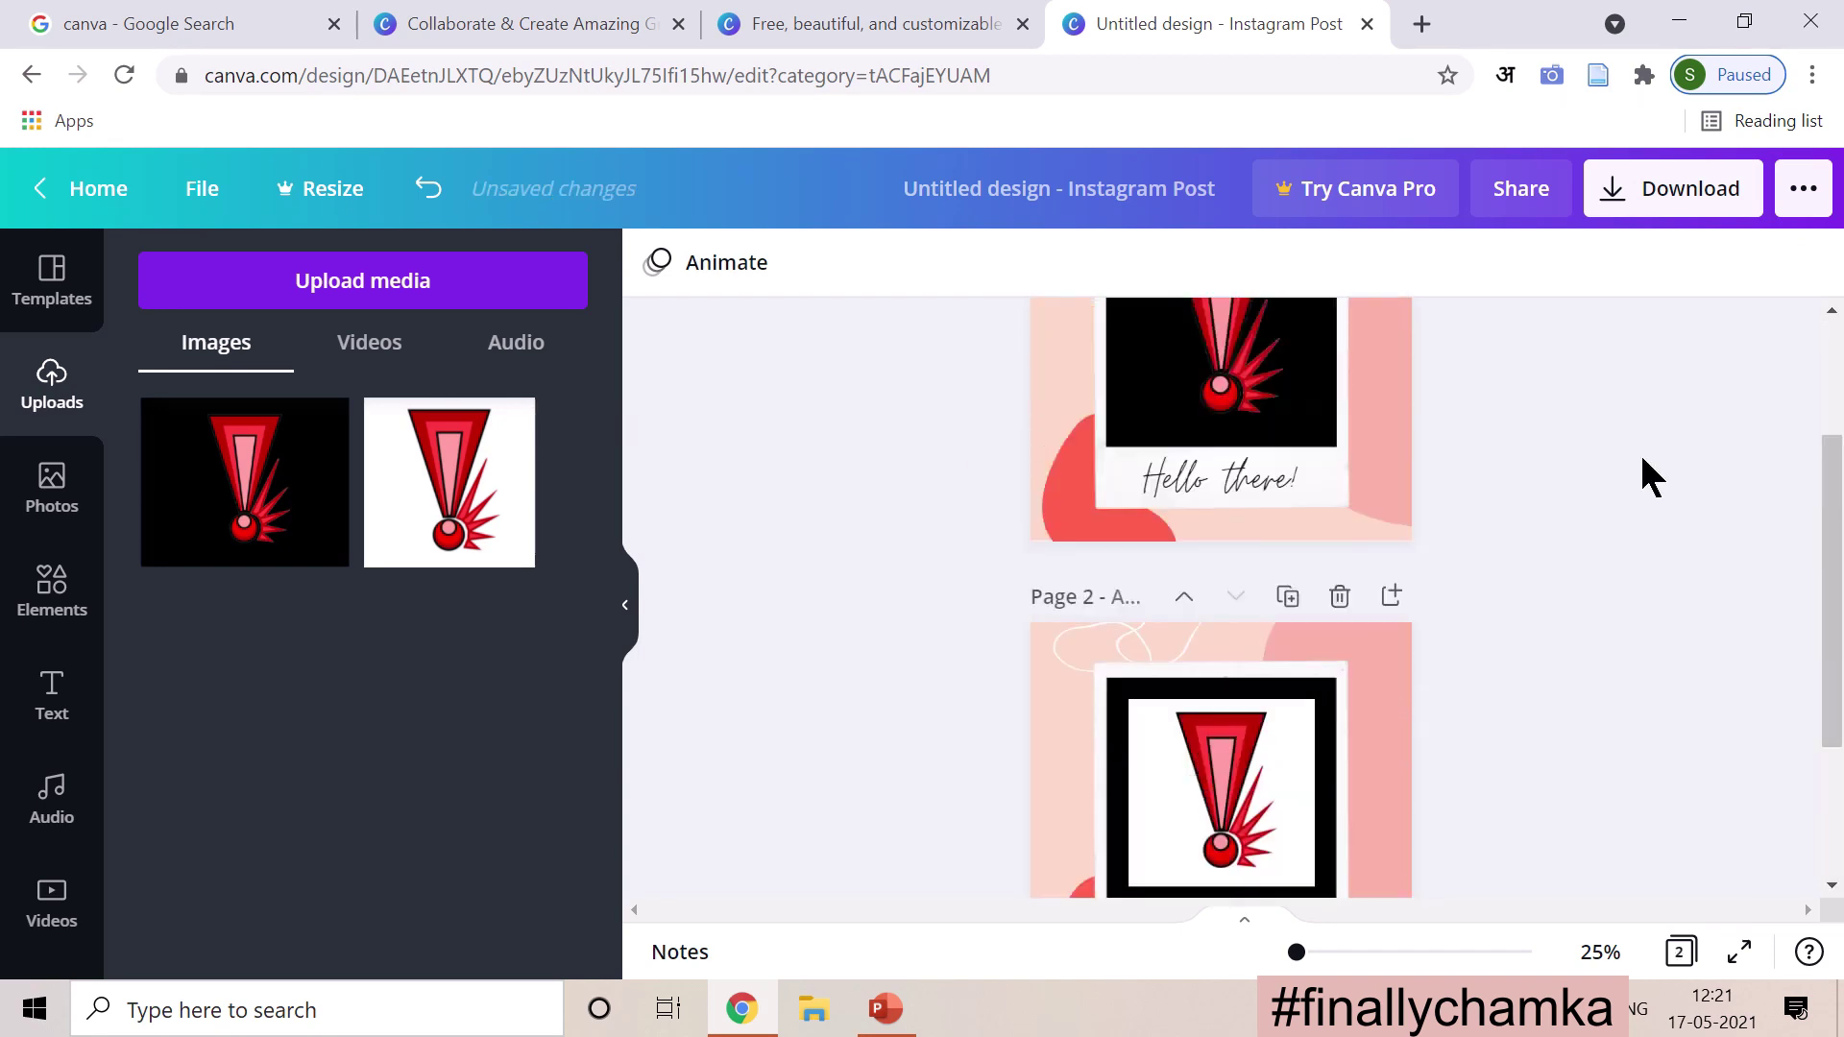
Step: Change the "Hello there!" caption on page 1's polaroid to "Hello everyone"
left_click(11, 306)
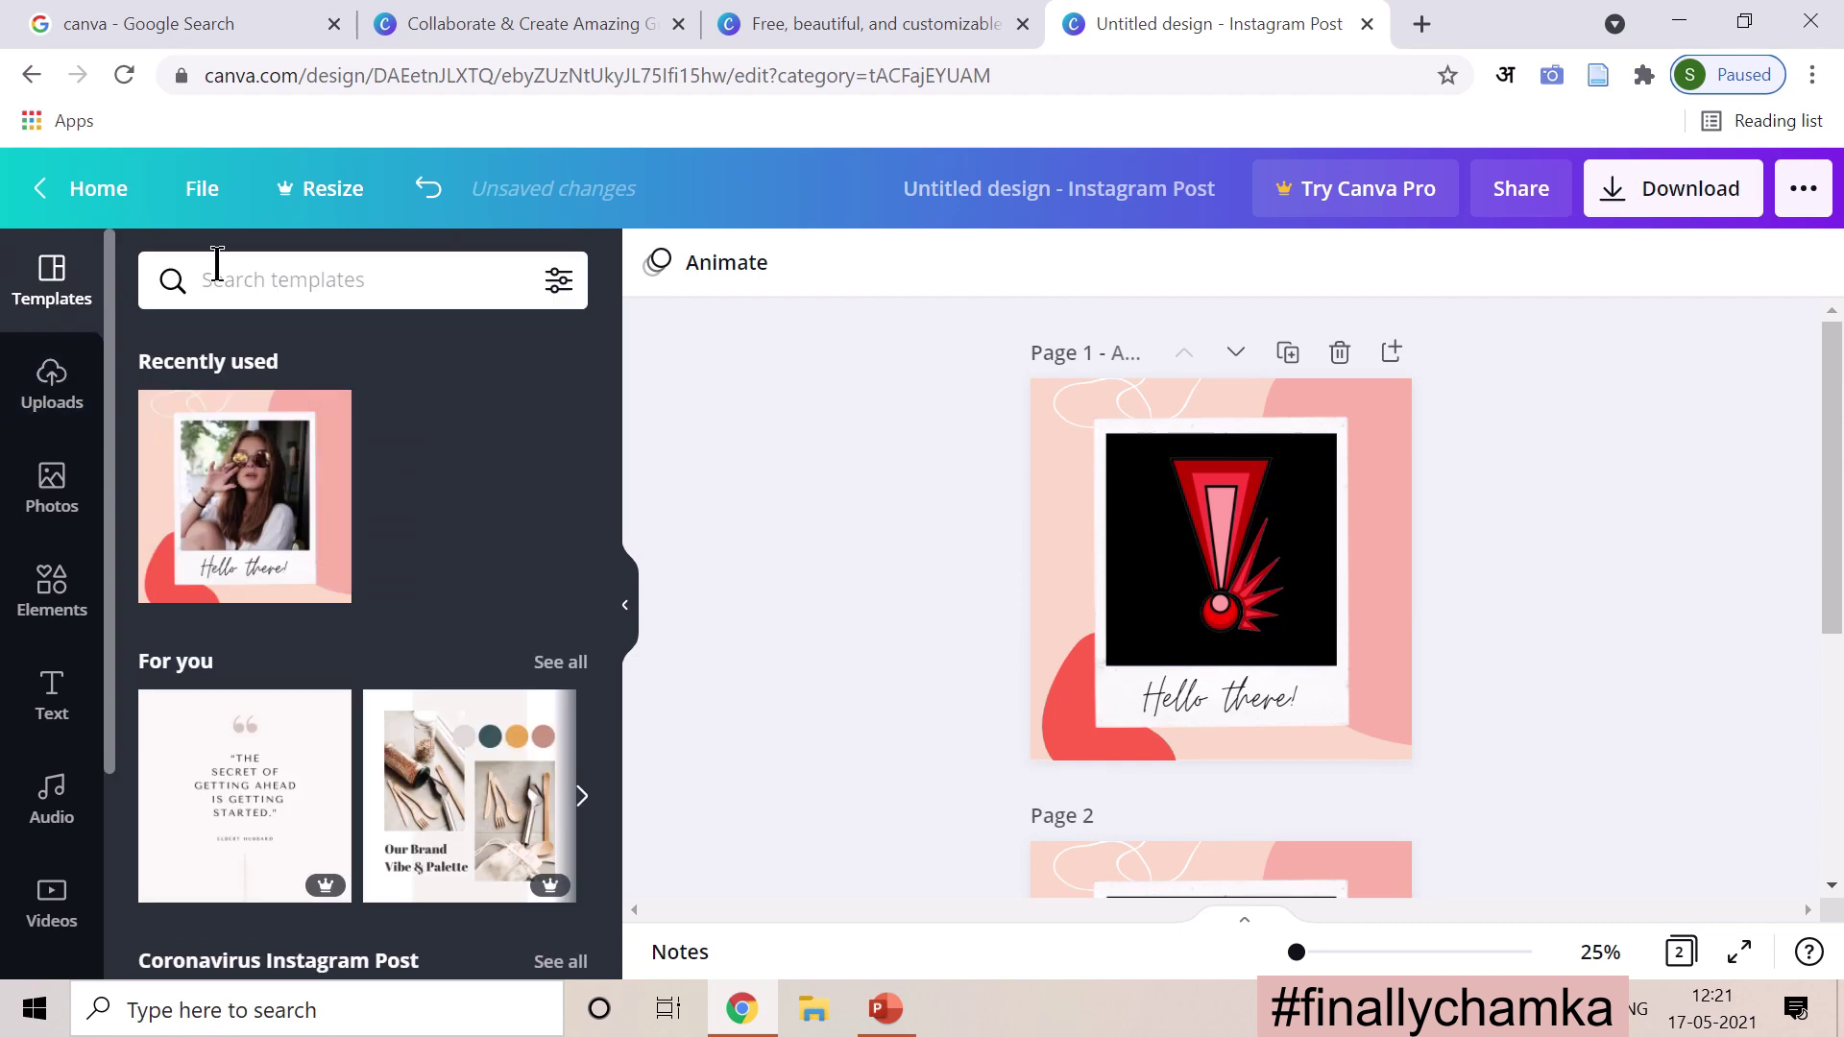
left_click(1201, 709)
double_click(1199, 705)
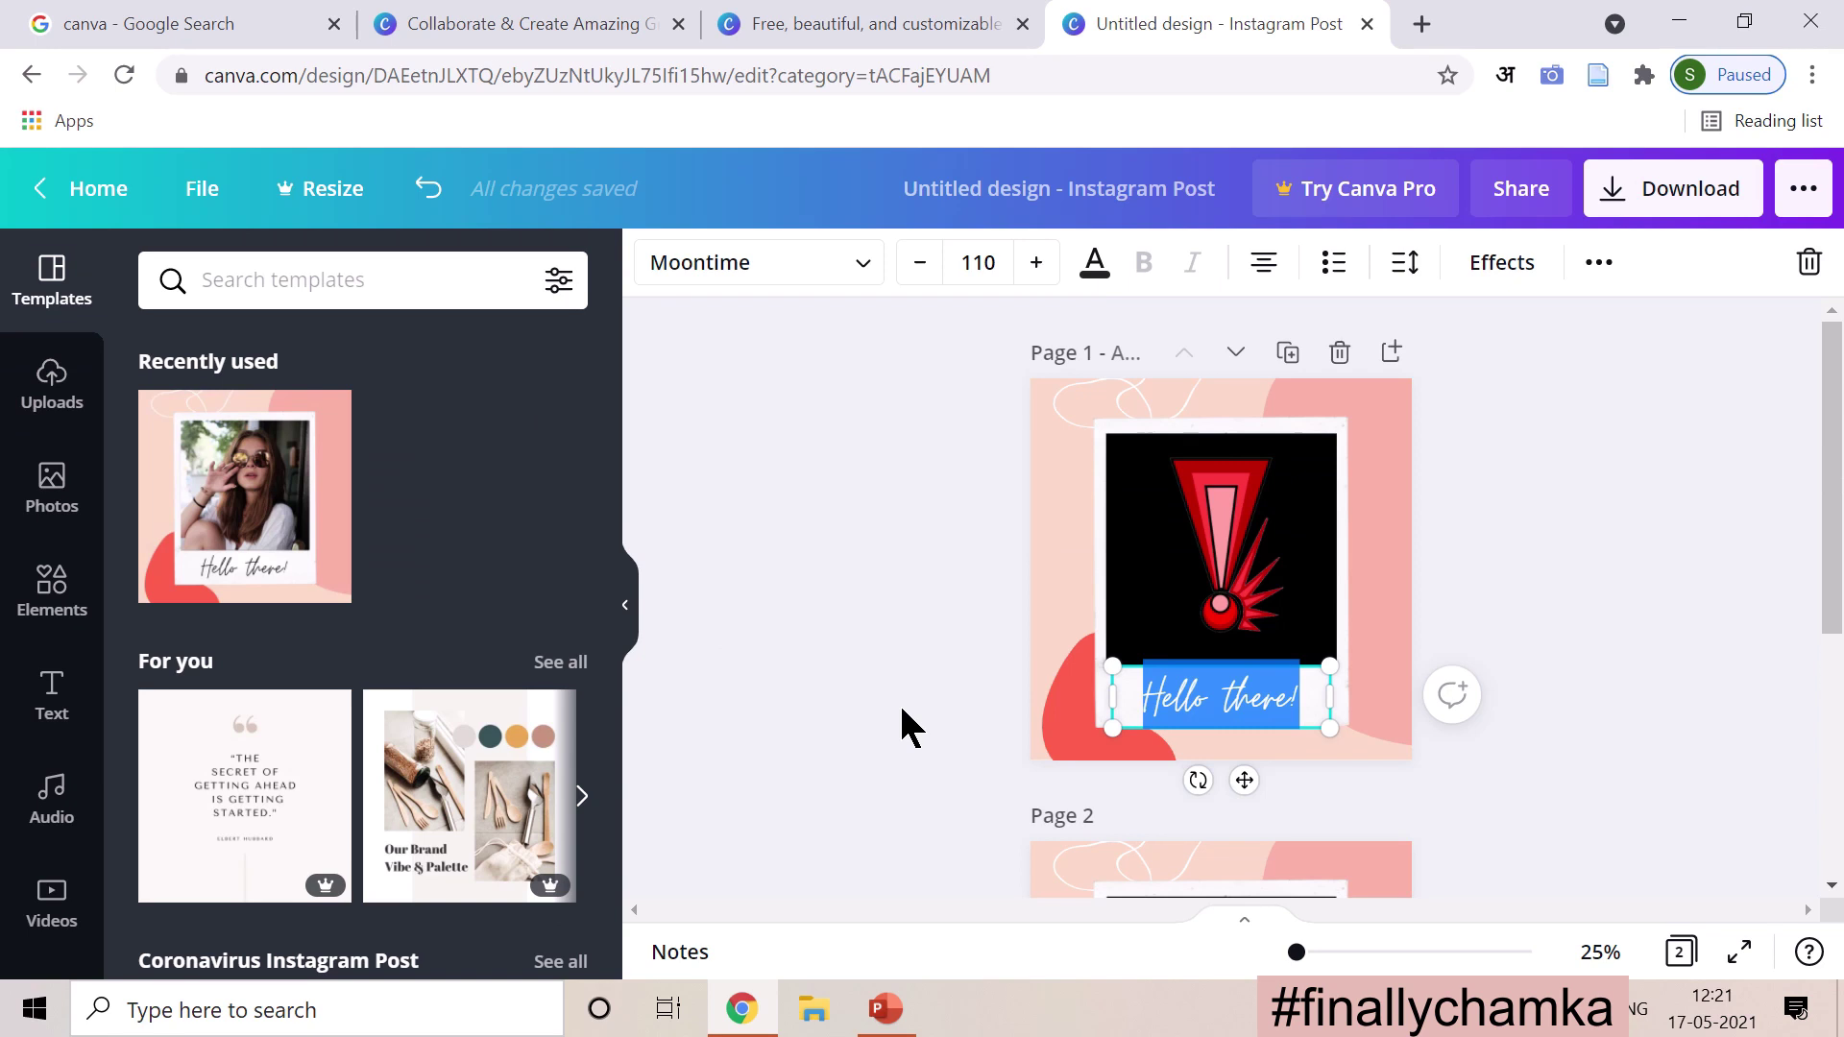
left_click(1218, 709)
type("ever")
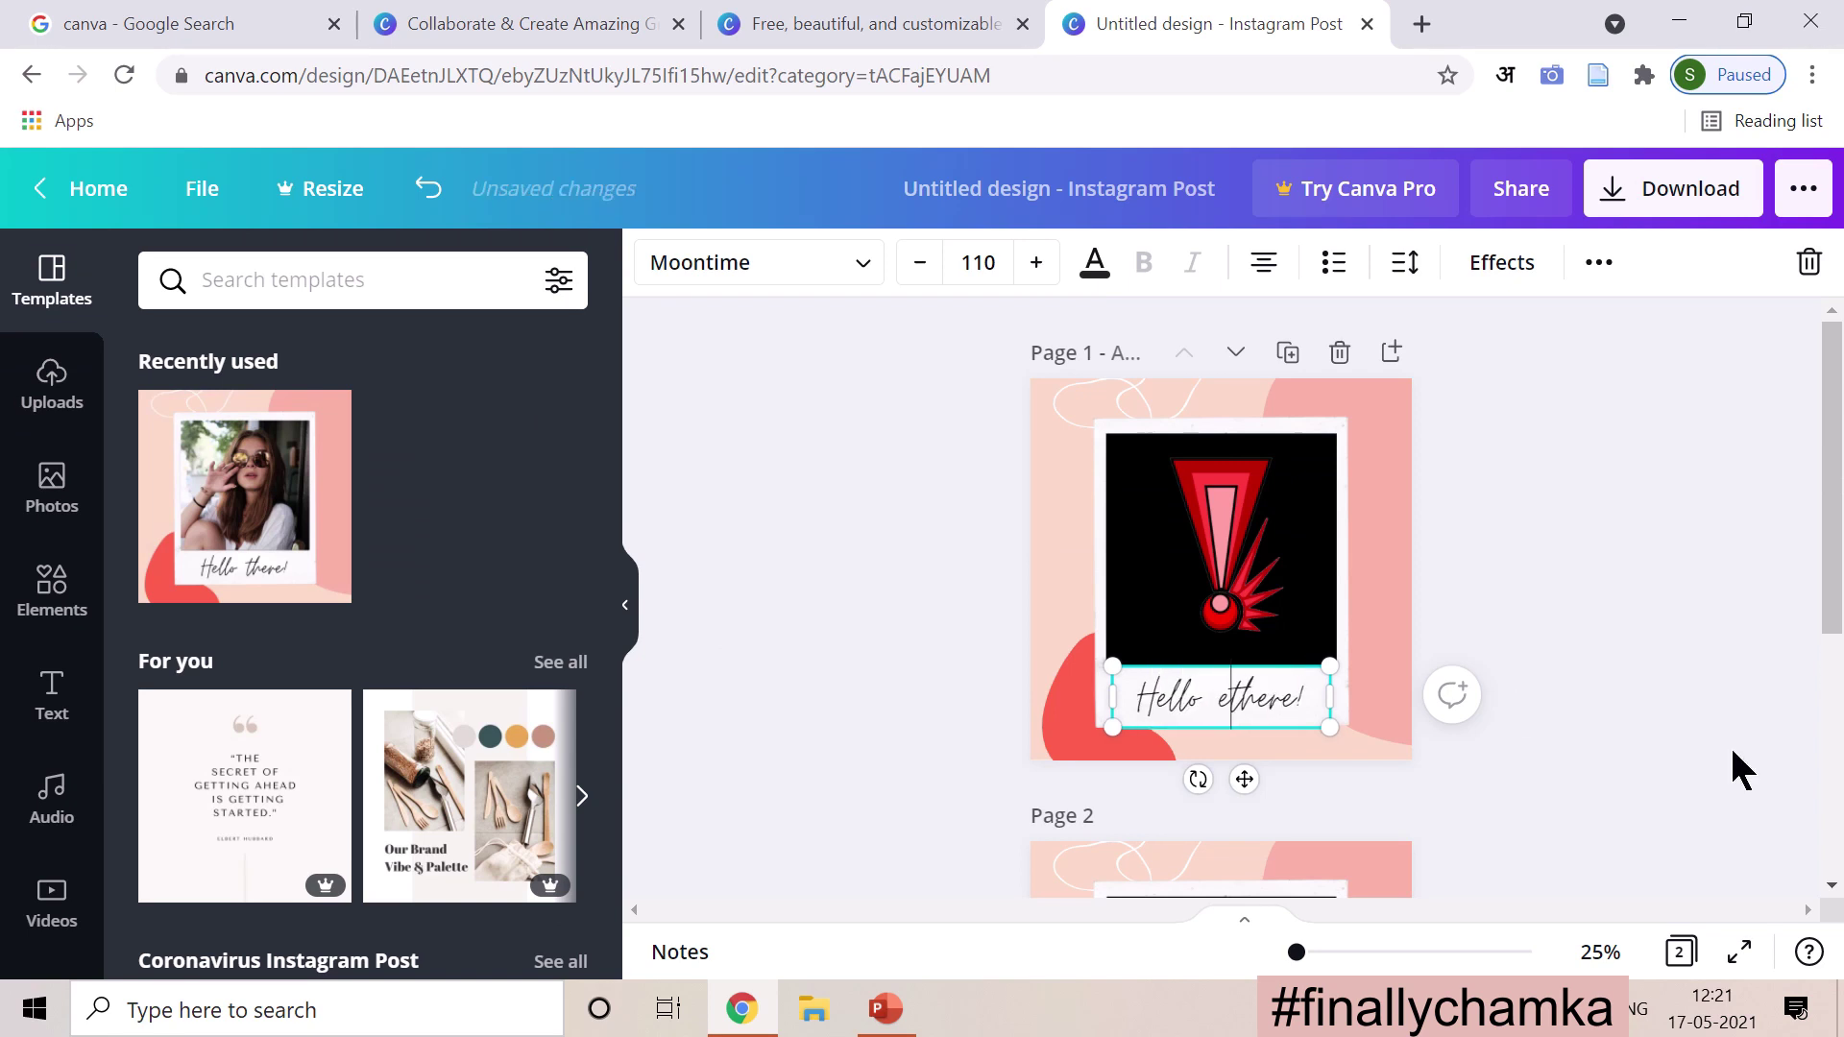
type("yone")
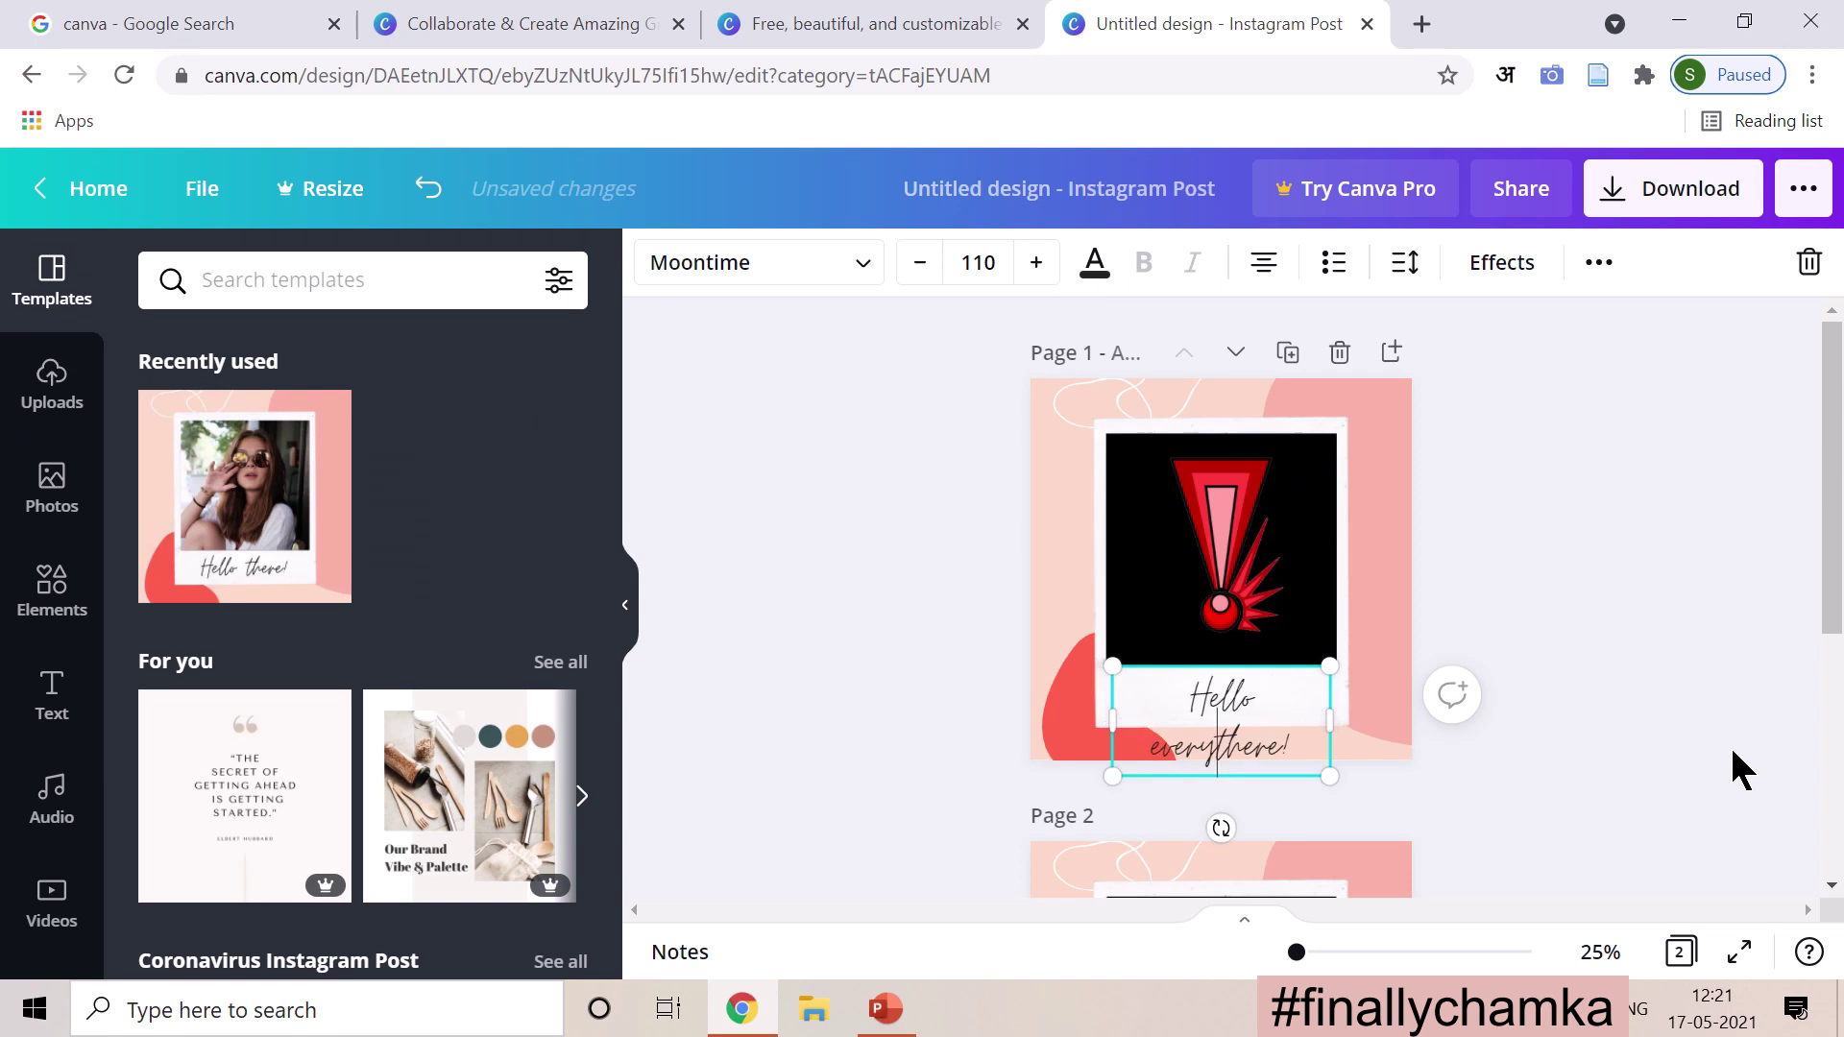
key("shift+End")
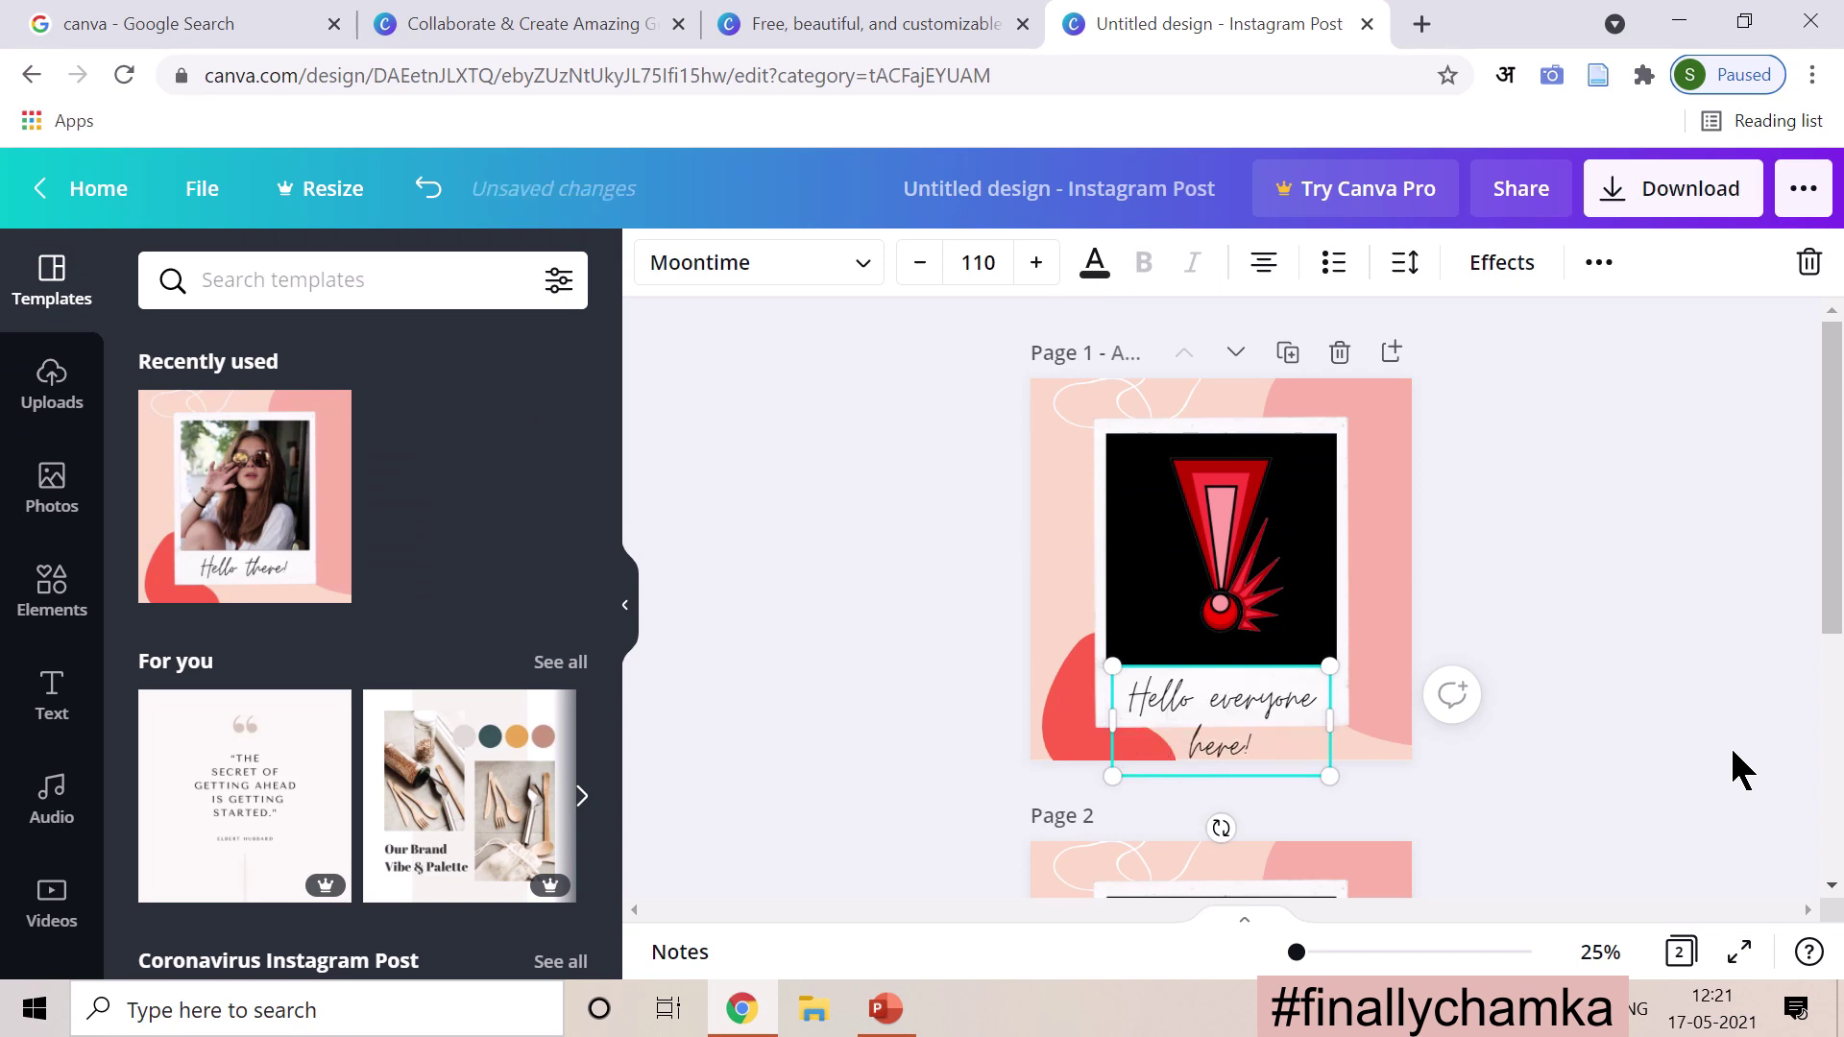
key("Delete")
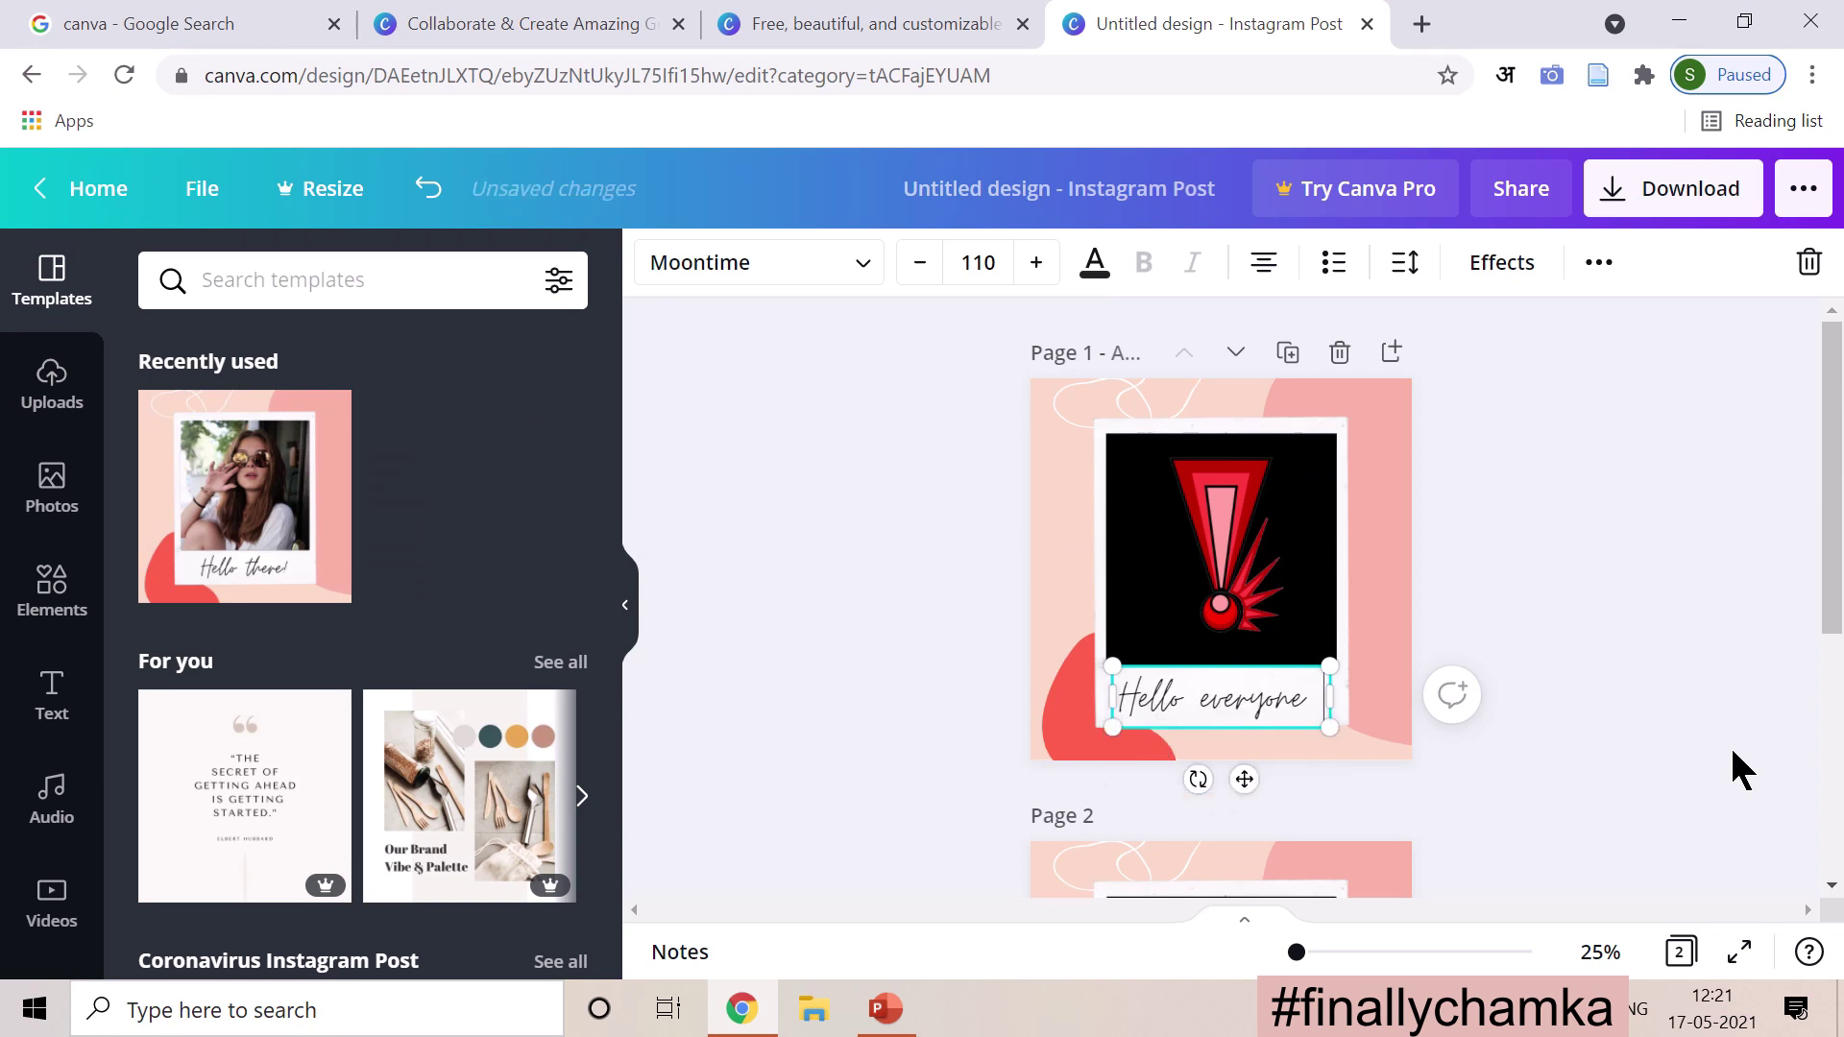
left_click(1649, 711)
Step: Set the font of page 1's "Hello everyone" caption to Abhaya Libre Regular
left_click(1174, 755)
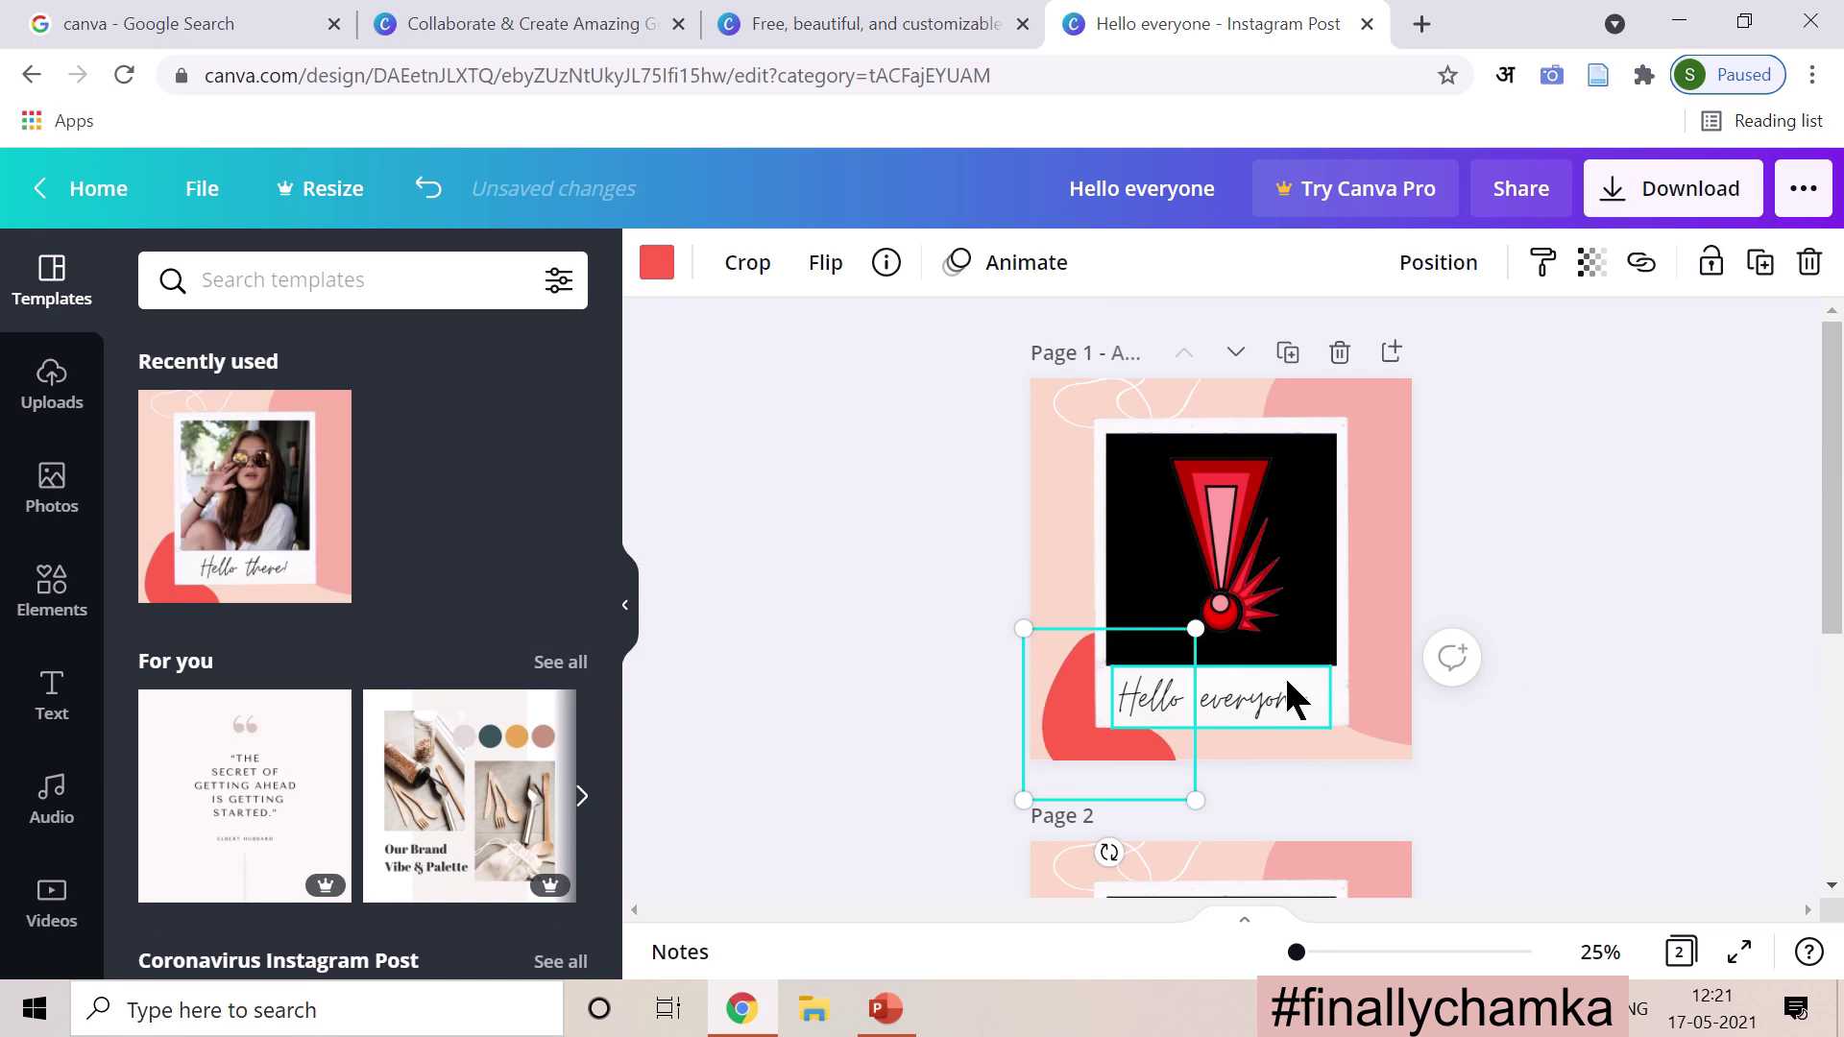
left_click(1214, 686)
left_click(1216, 691)
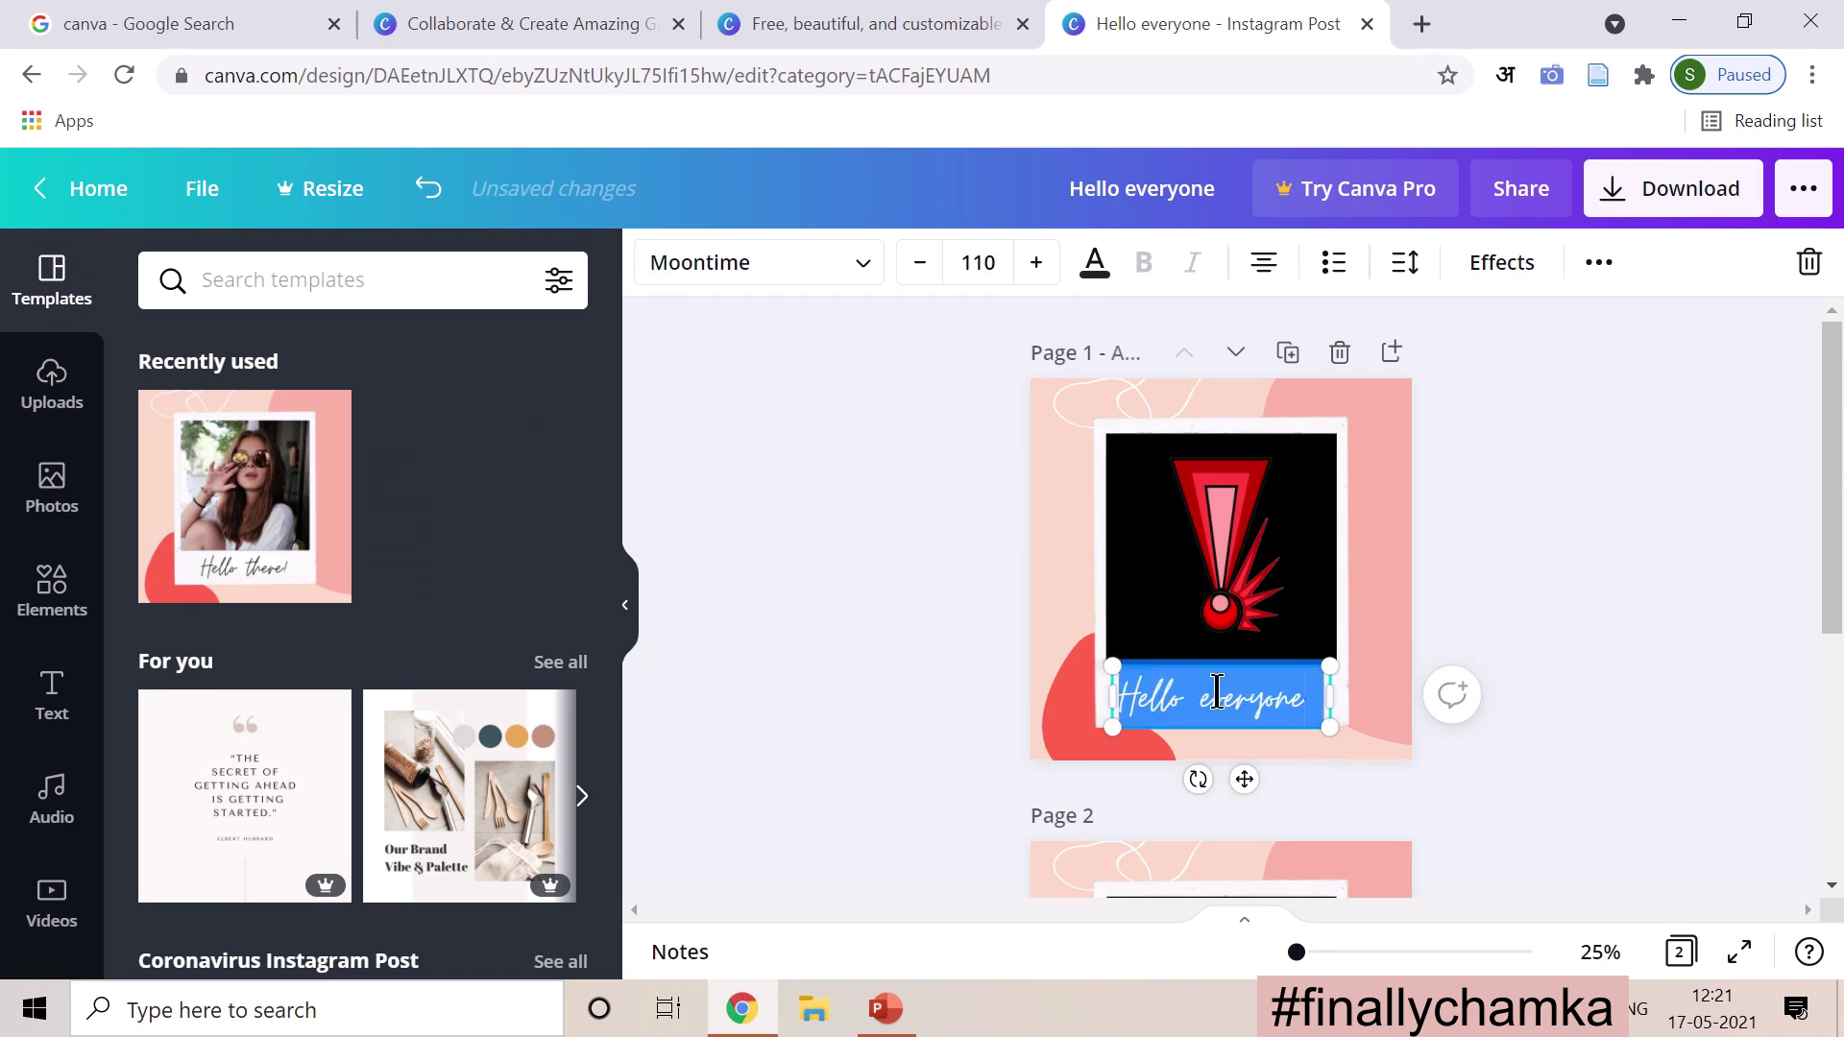
left_click(857, 262)
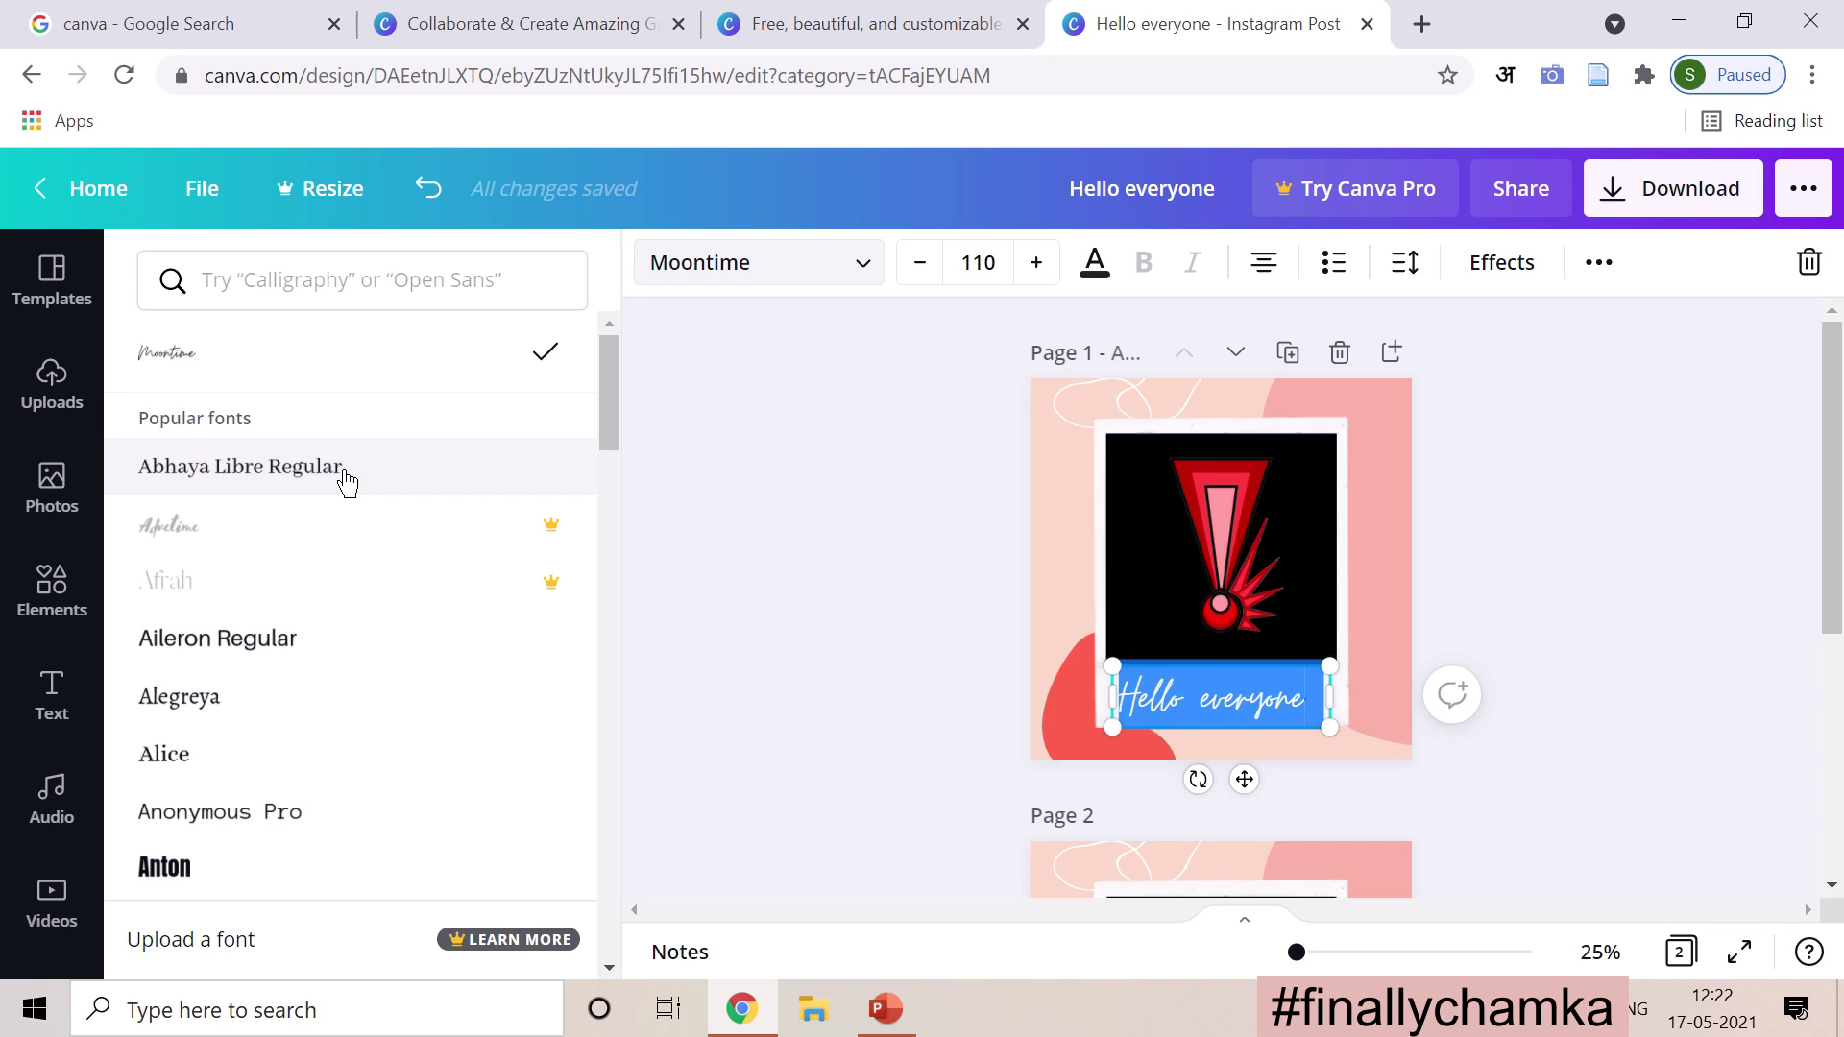
left_click(347, 482)
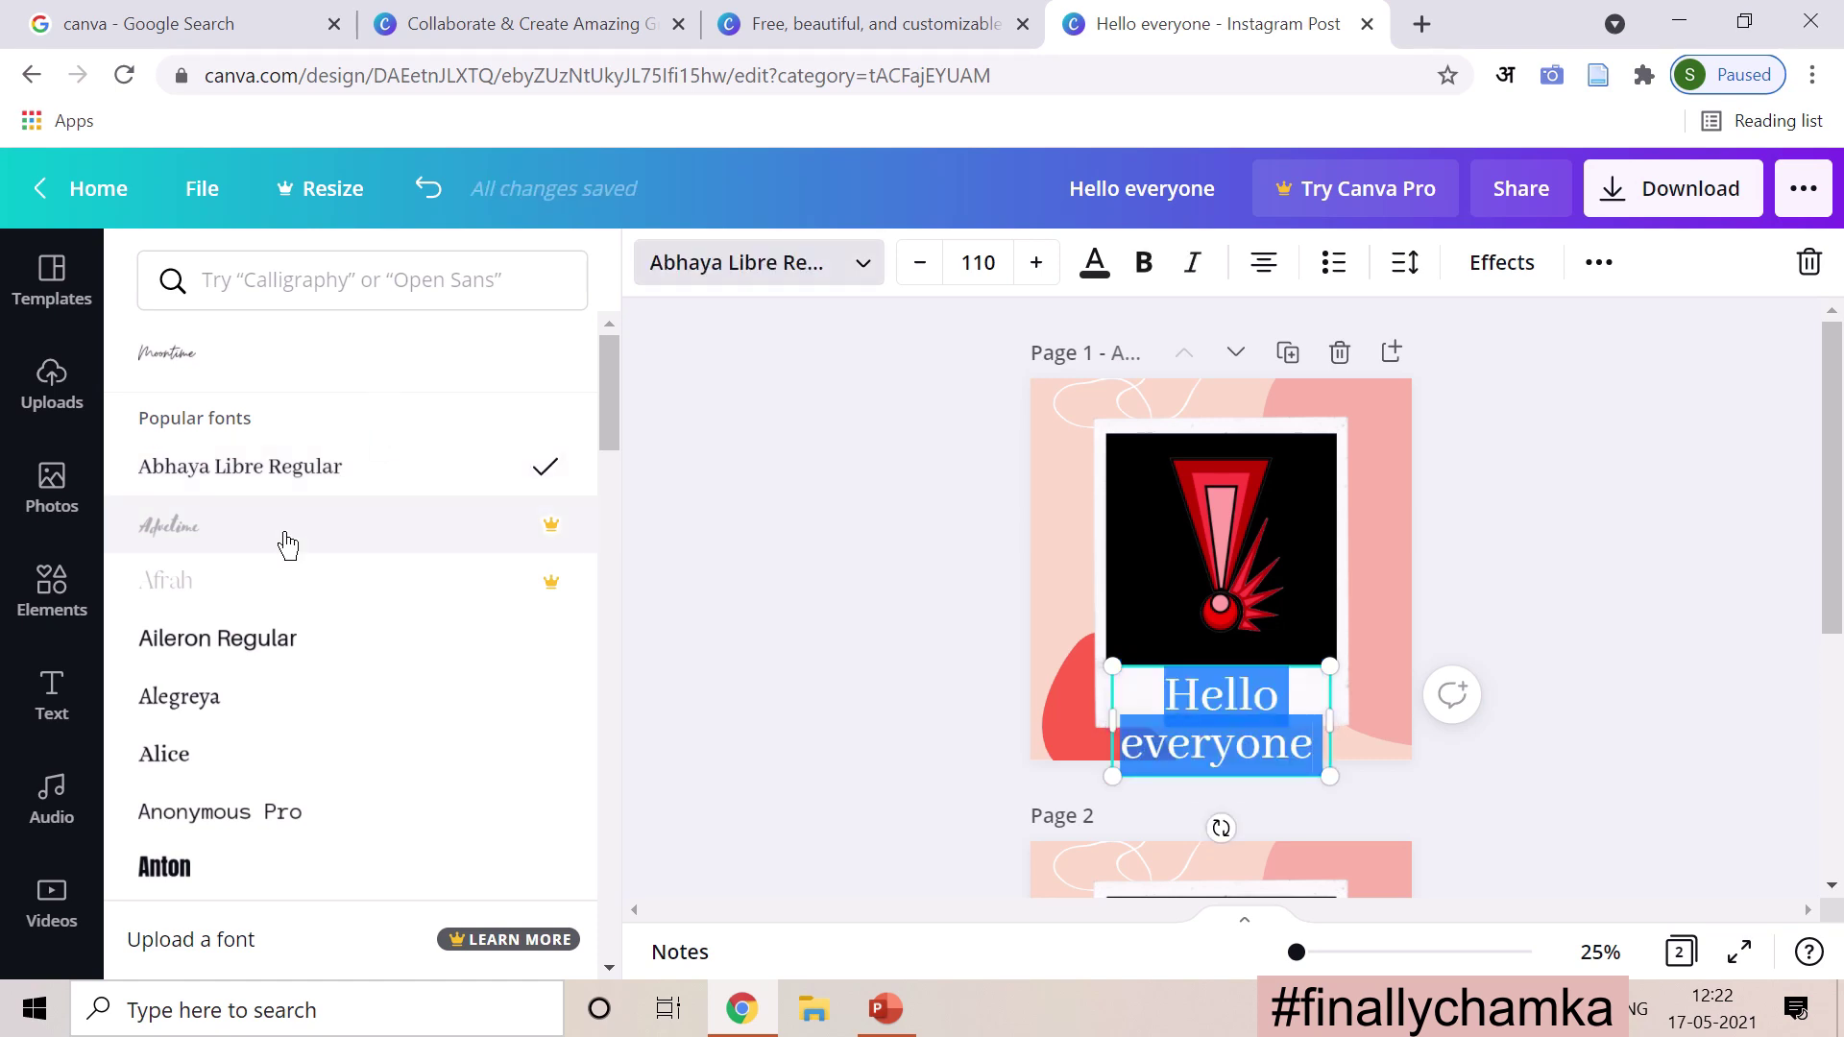
Step: Browse the popular fonts and try two premium ones on the caption, dismissing the Canva Pro trial offers
scroll(256, 740, "down", 5)
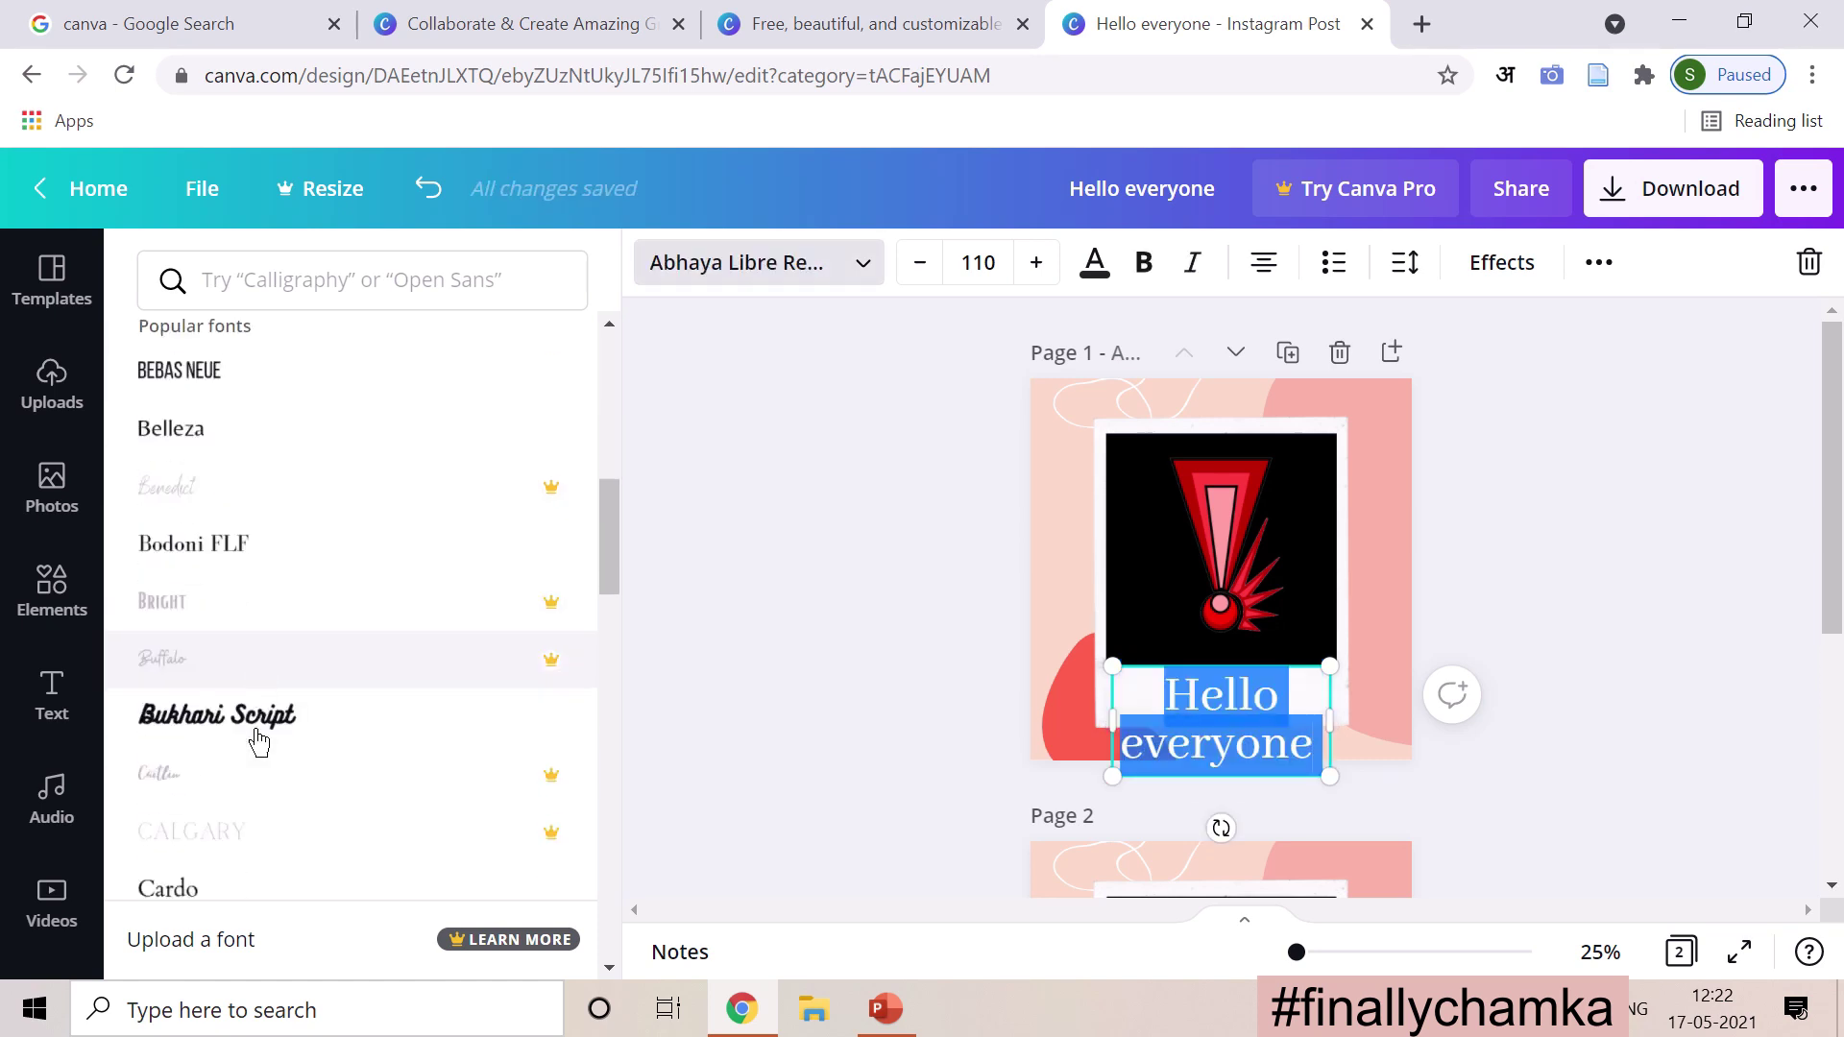
scroll(256, 741, "down", 3)
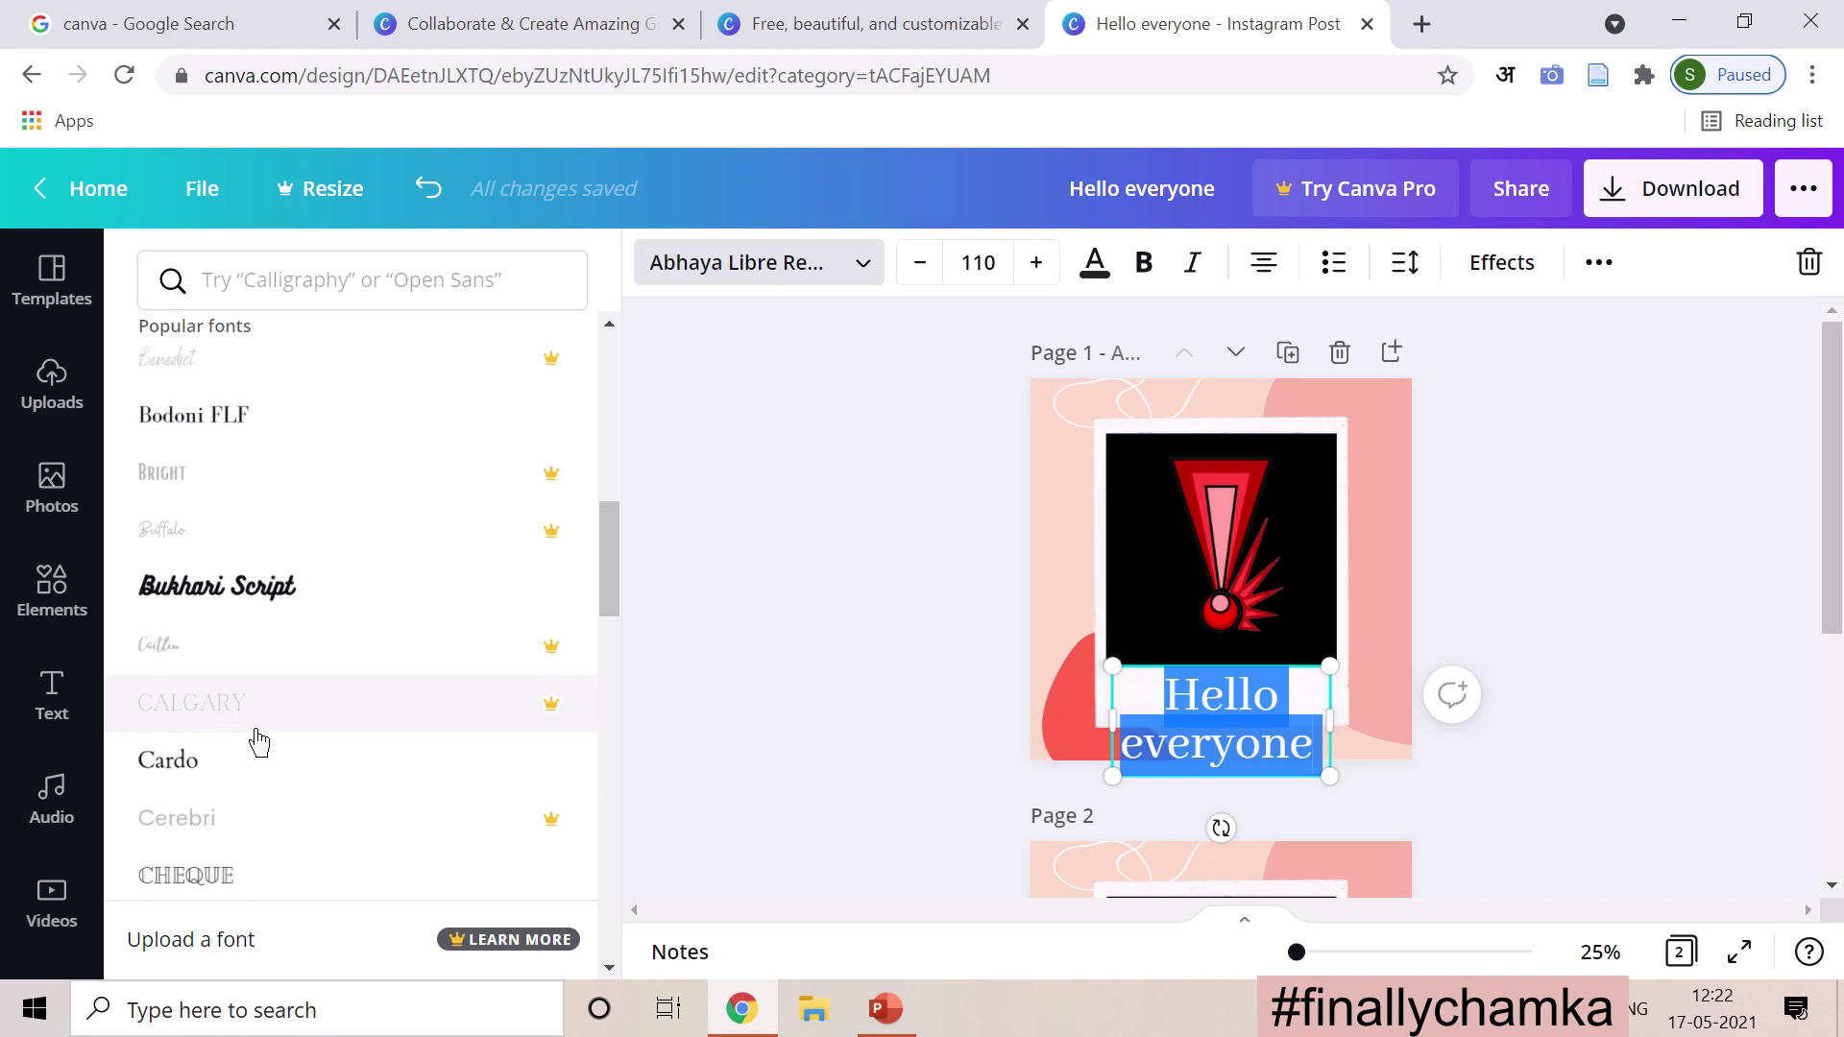
left_click(231, 506)
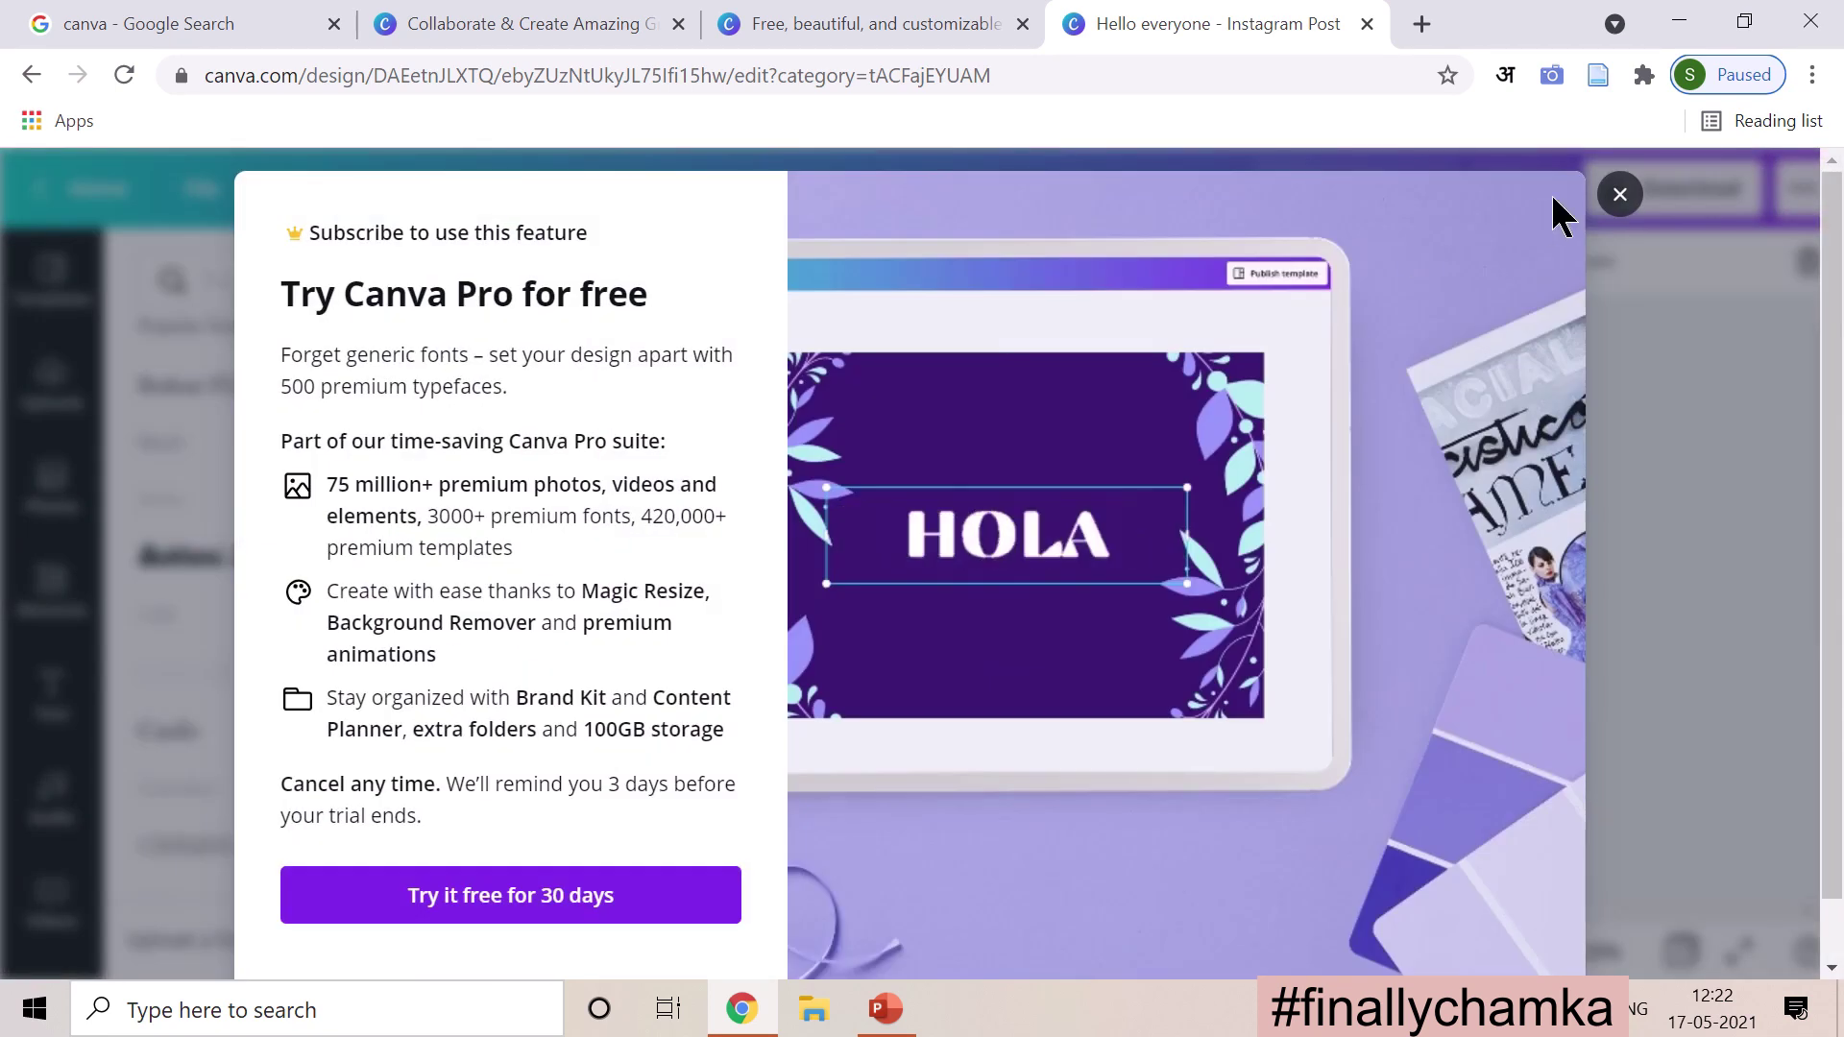
left_click(1620, 195)
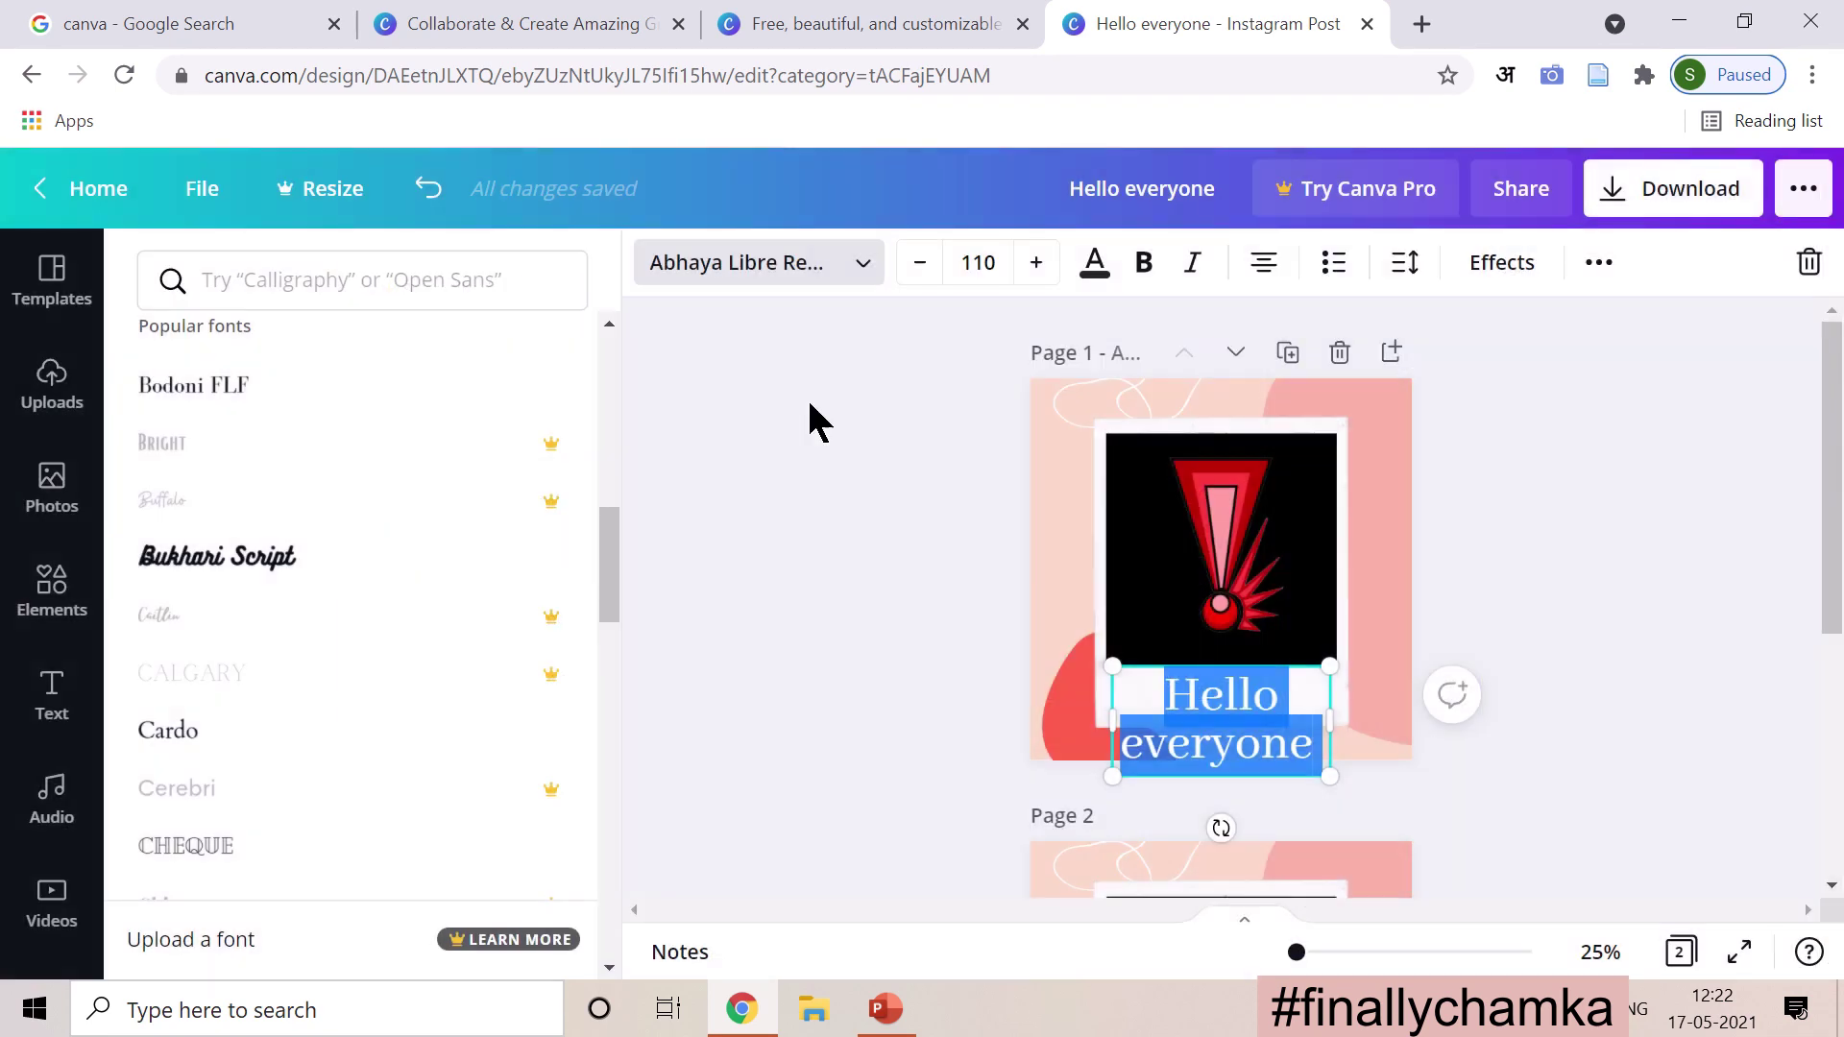
left_click(218, 649)
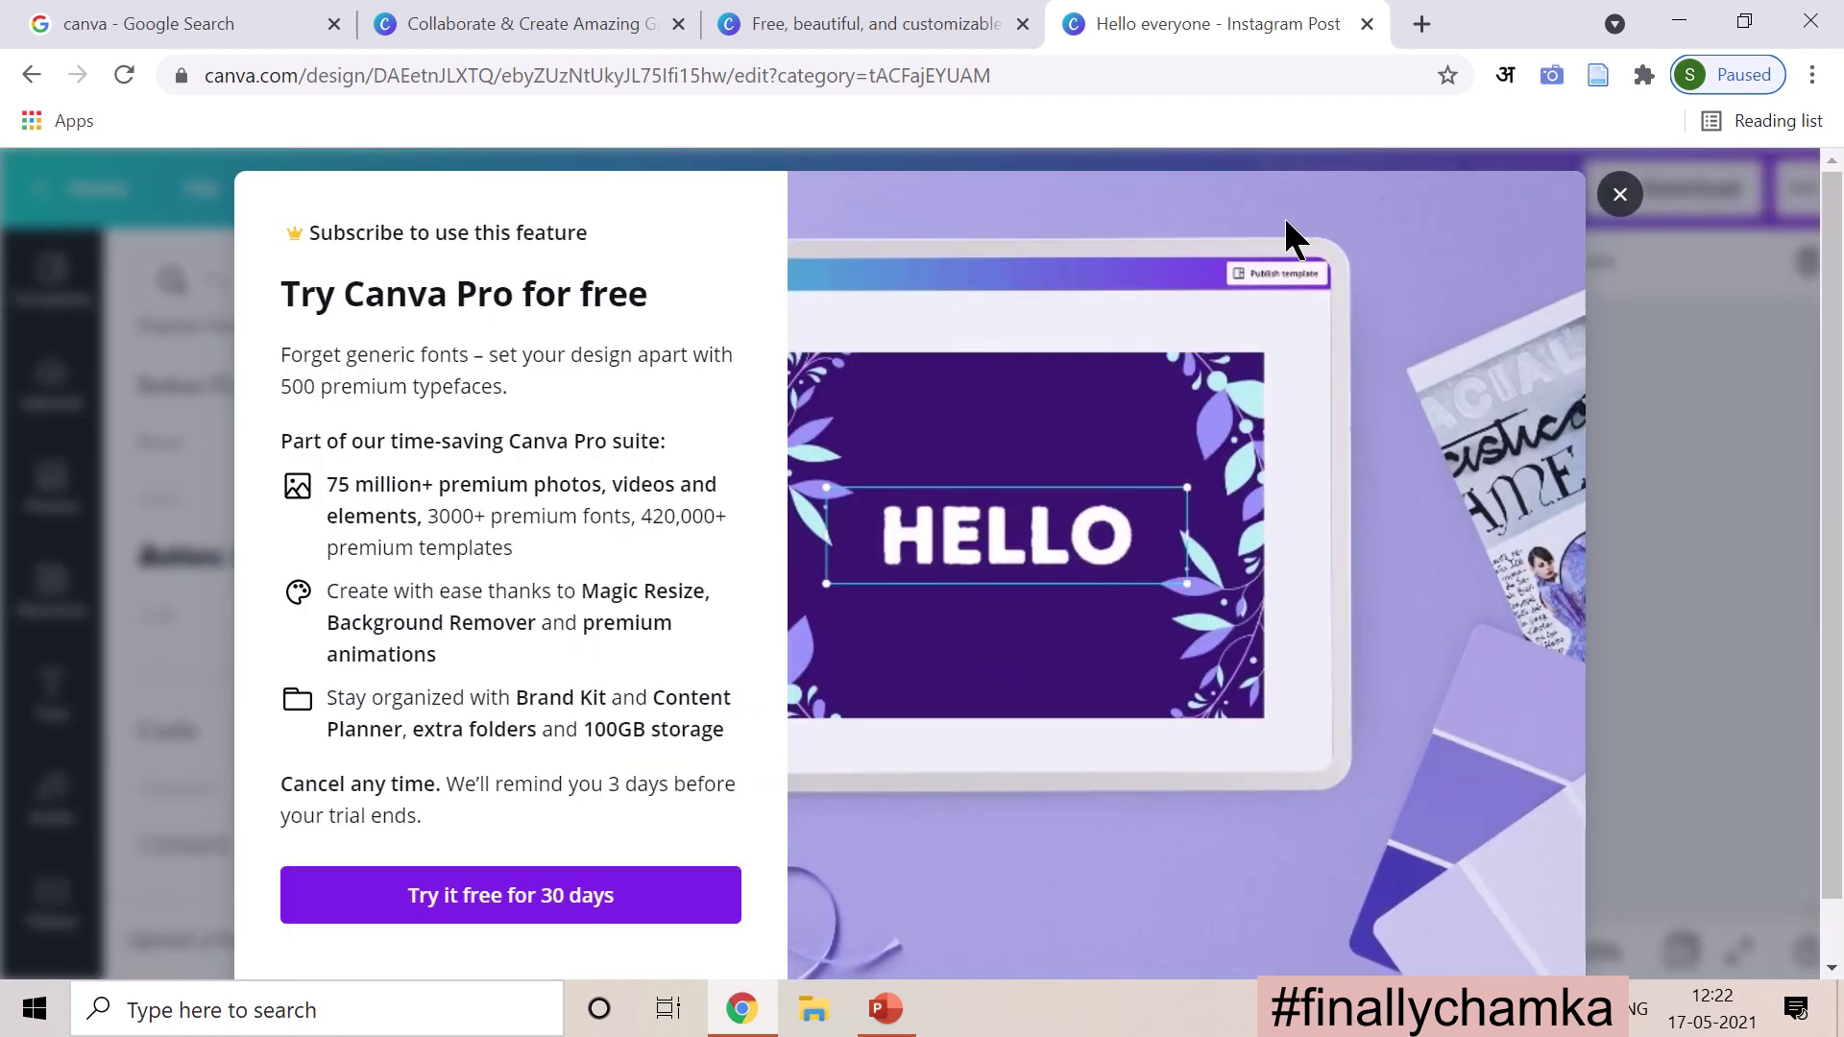
left_click(1619, 196)
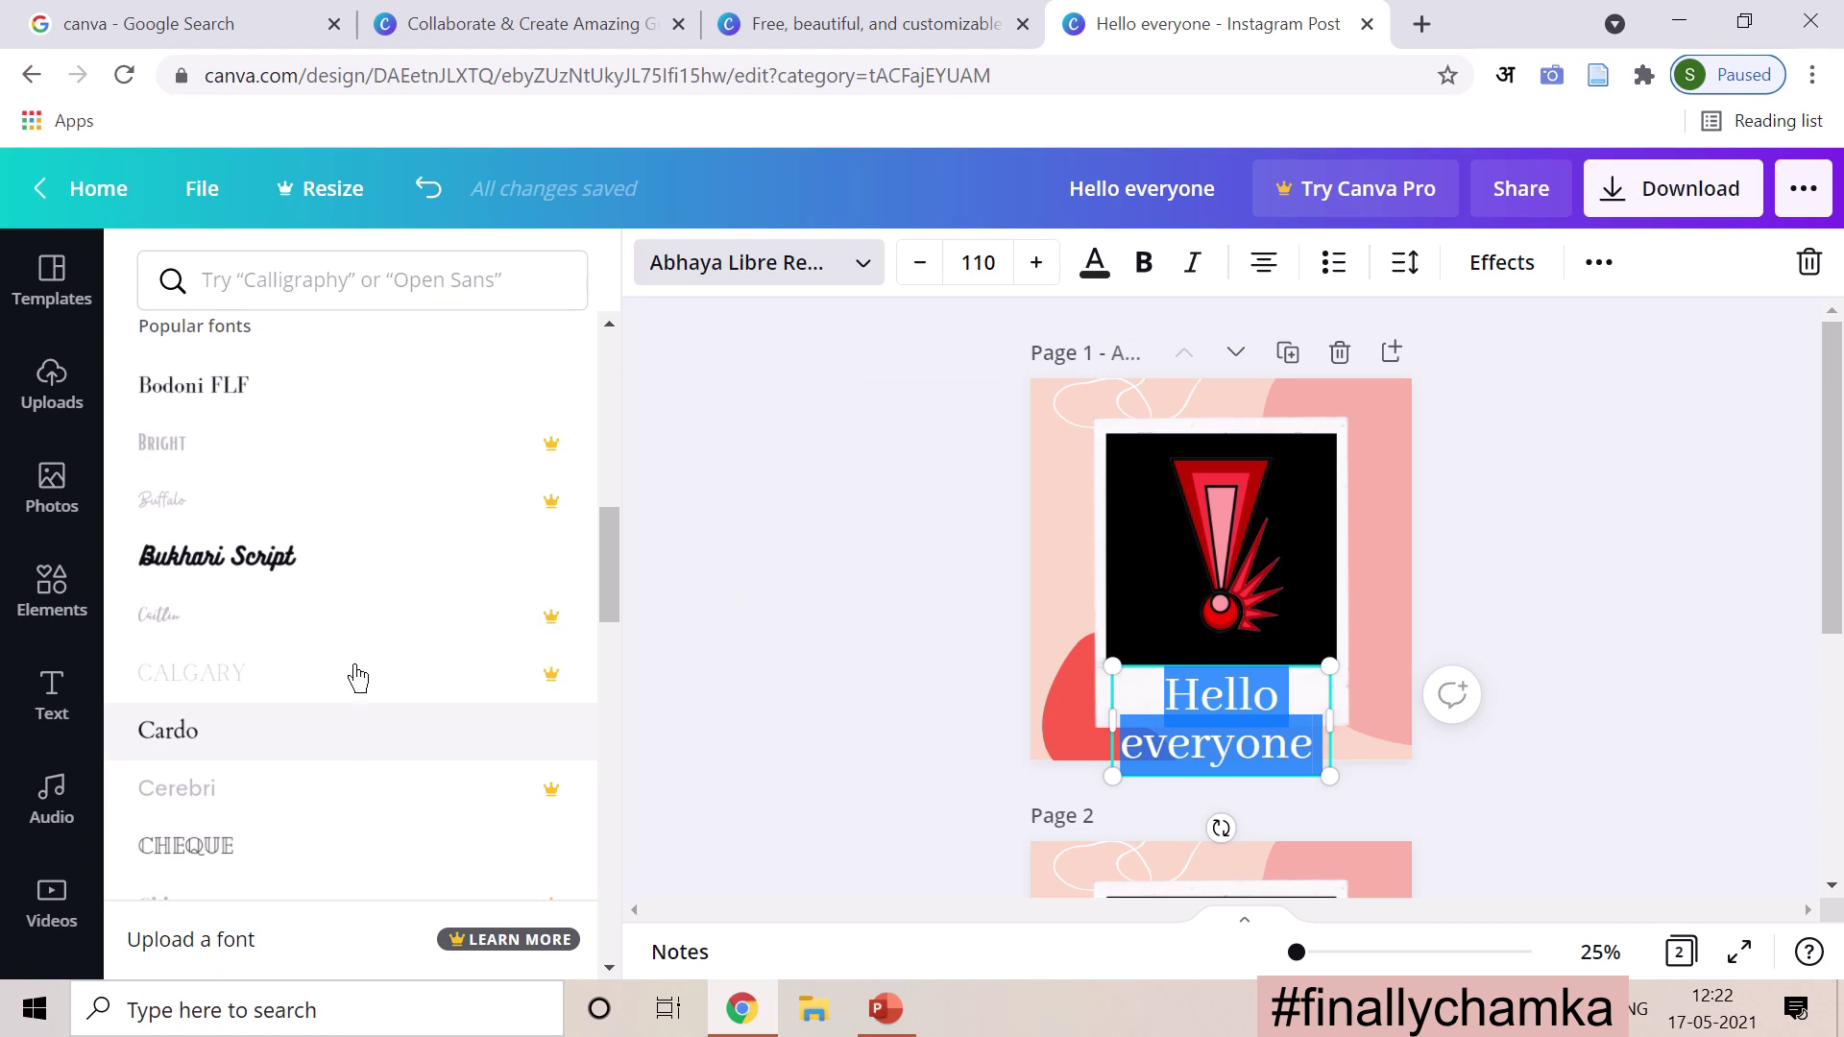
scroll(336, 748, "down", 3)
scroll(329, 744, "up", 10)
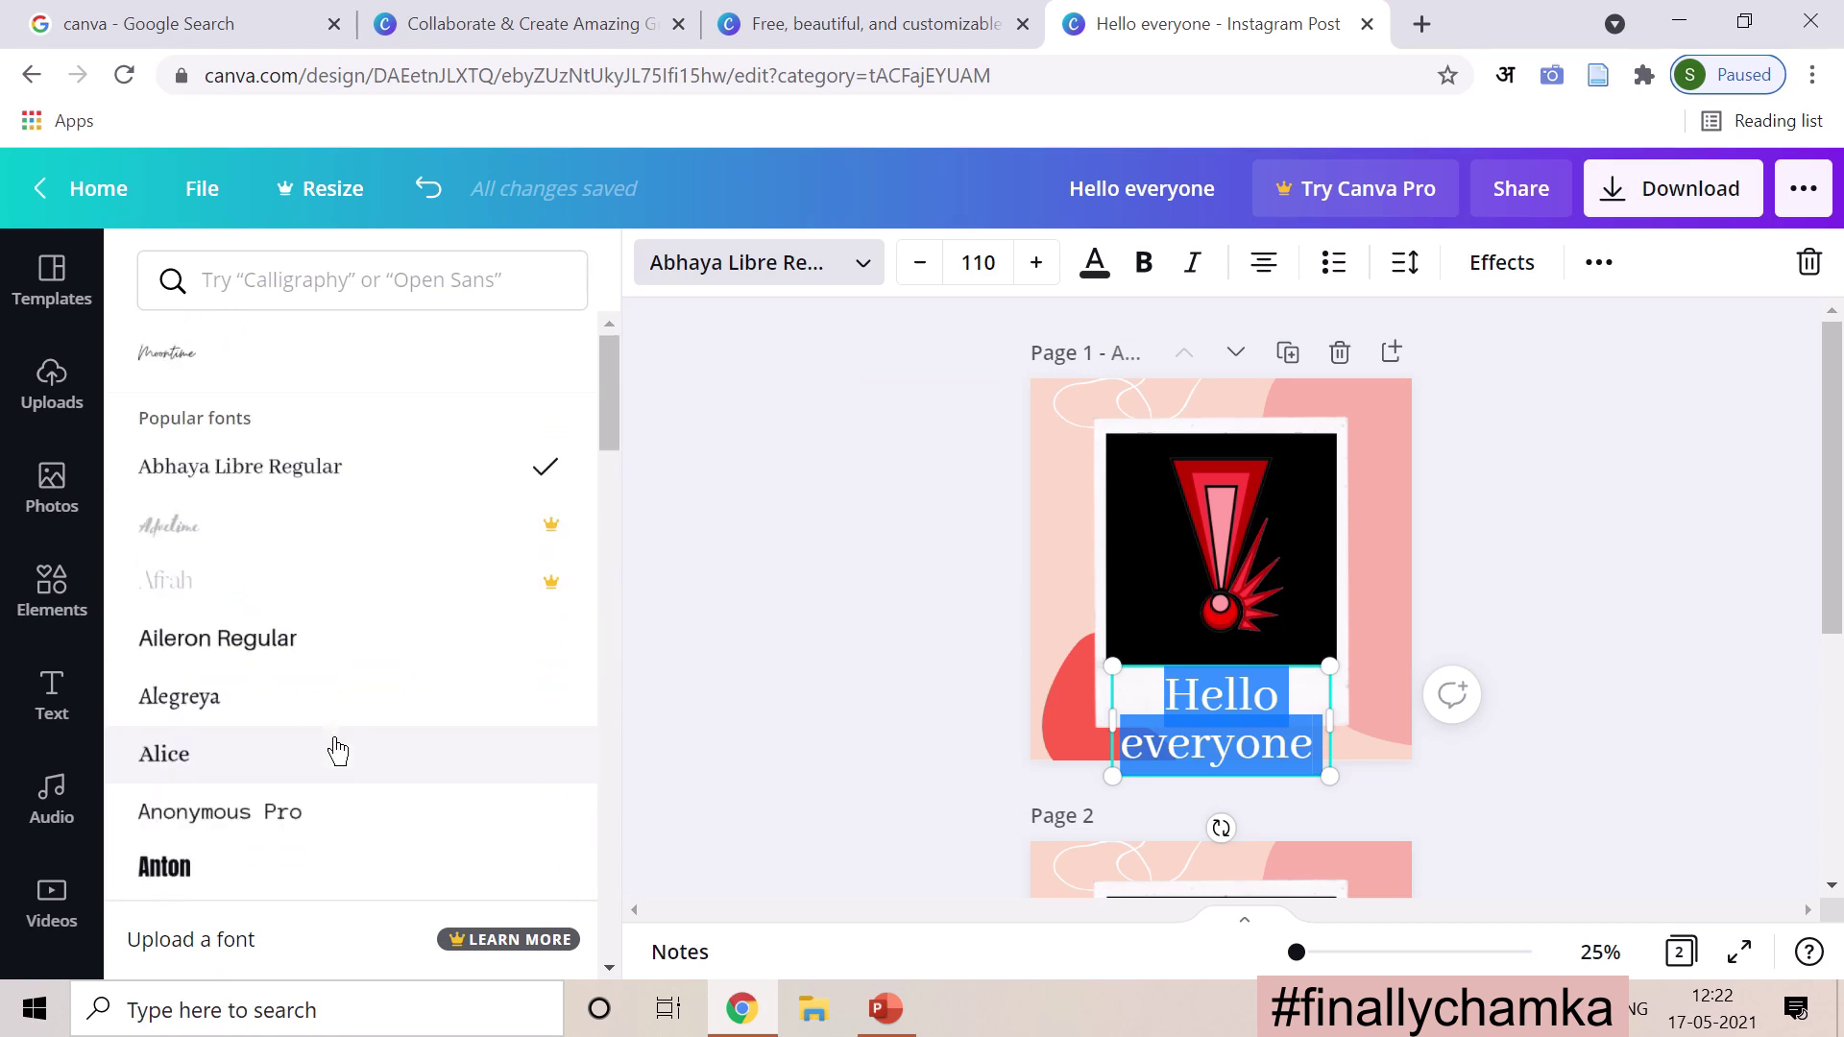
Step: Set the caption's font back to Moontime and deselect the text
left_click(255, 363)
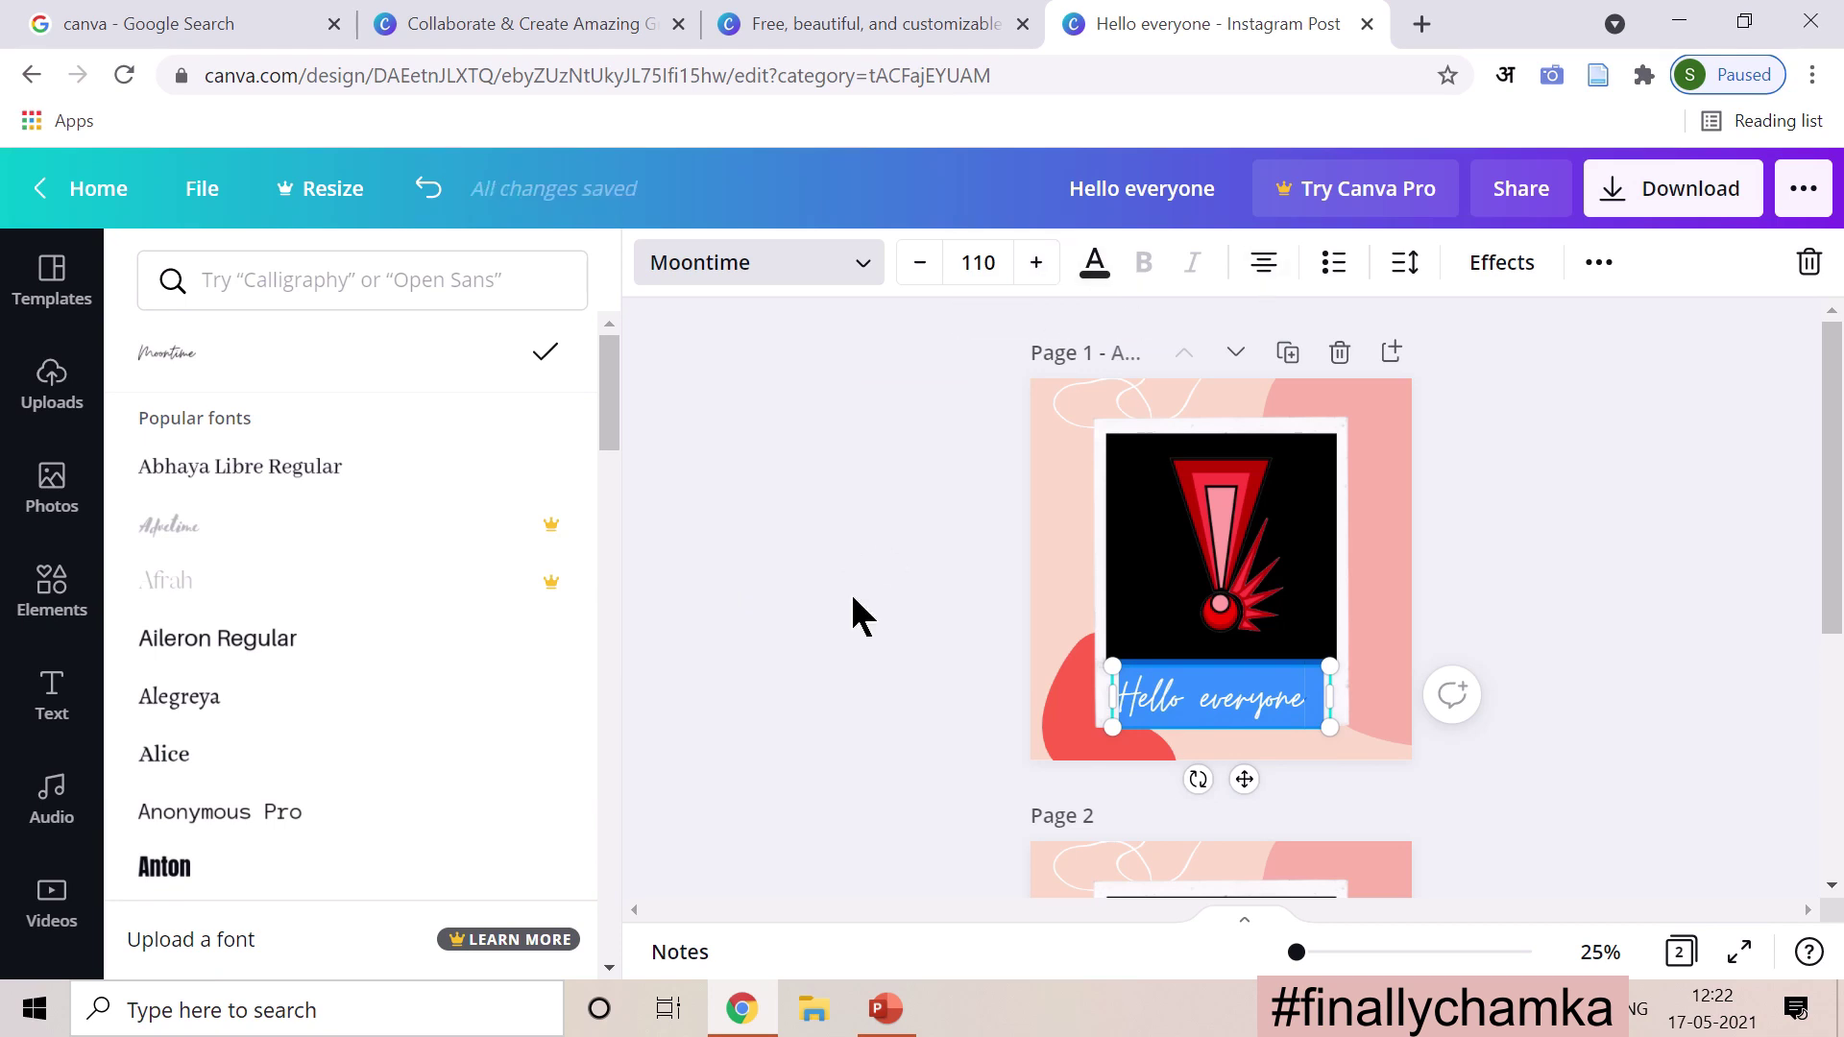
key("Escape")
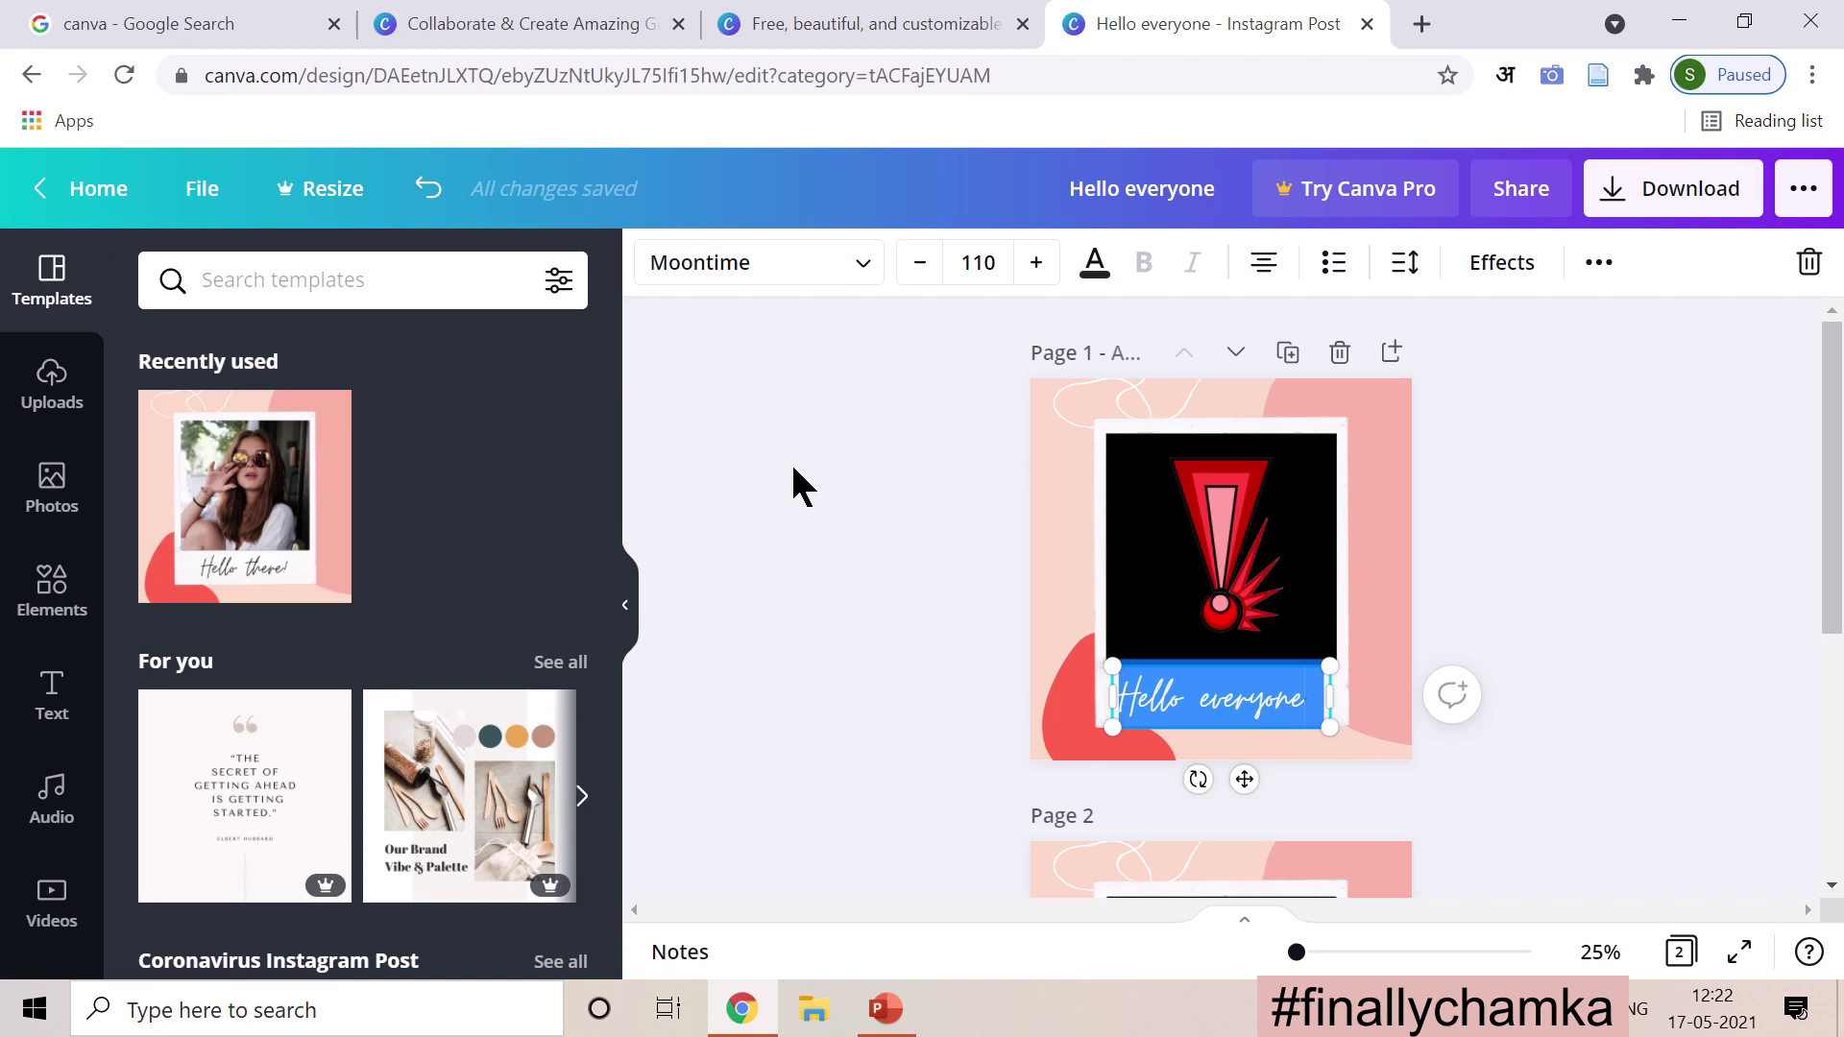
left_click(791, 461)
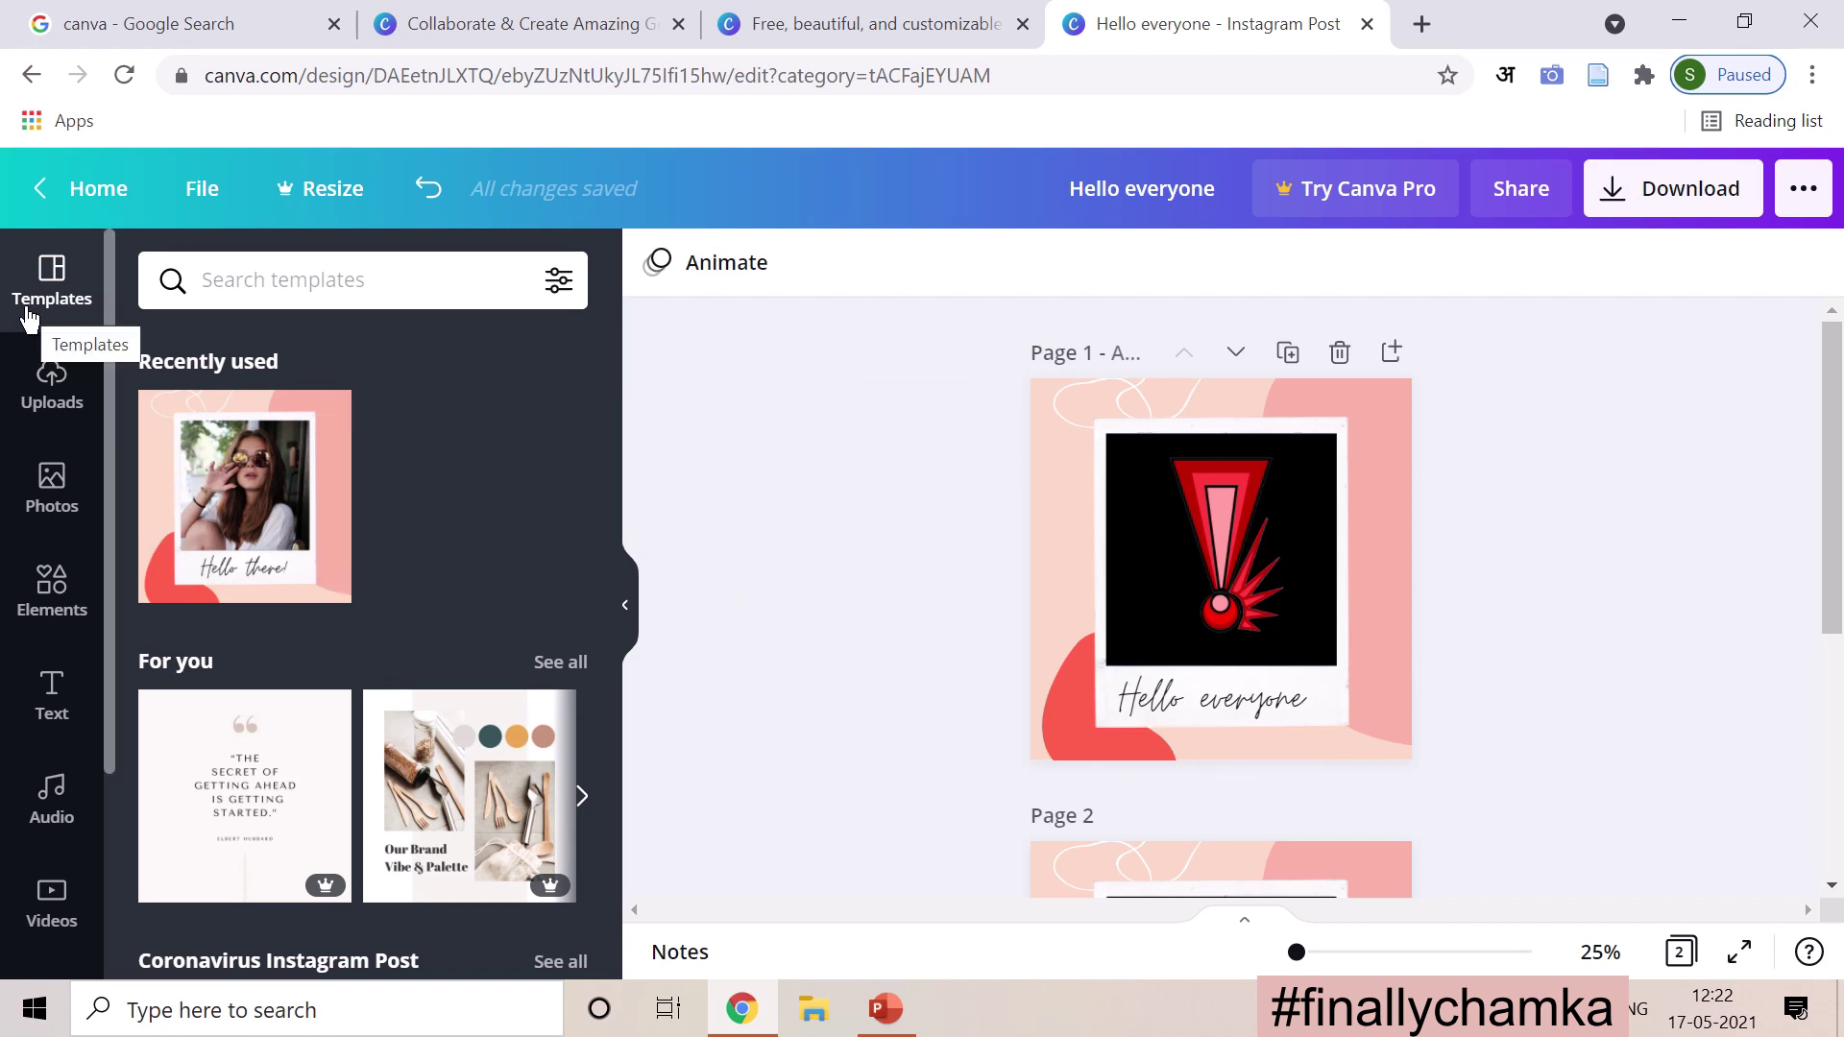
Step: Try the bright red photo color on page 1's large pink background shape, and undo the recoloring
left_click(1370, 493)
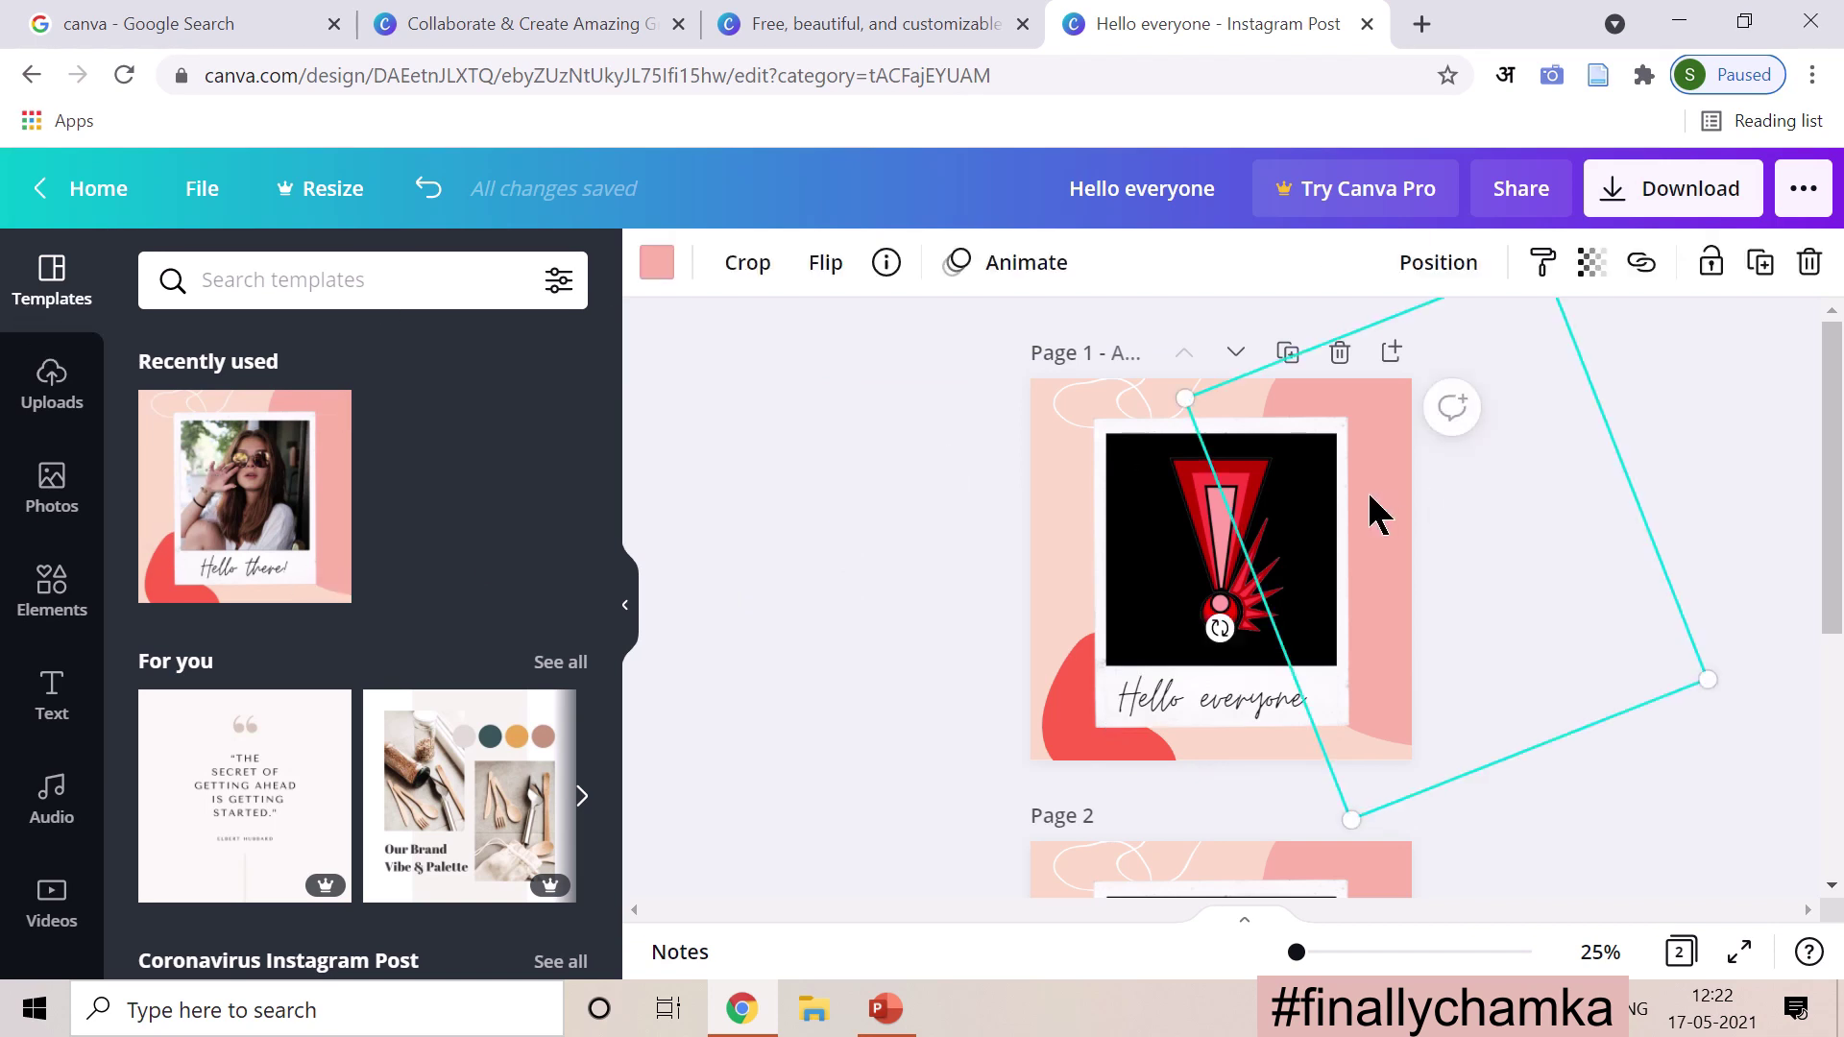
left_click(655, 264)
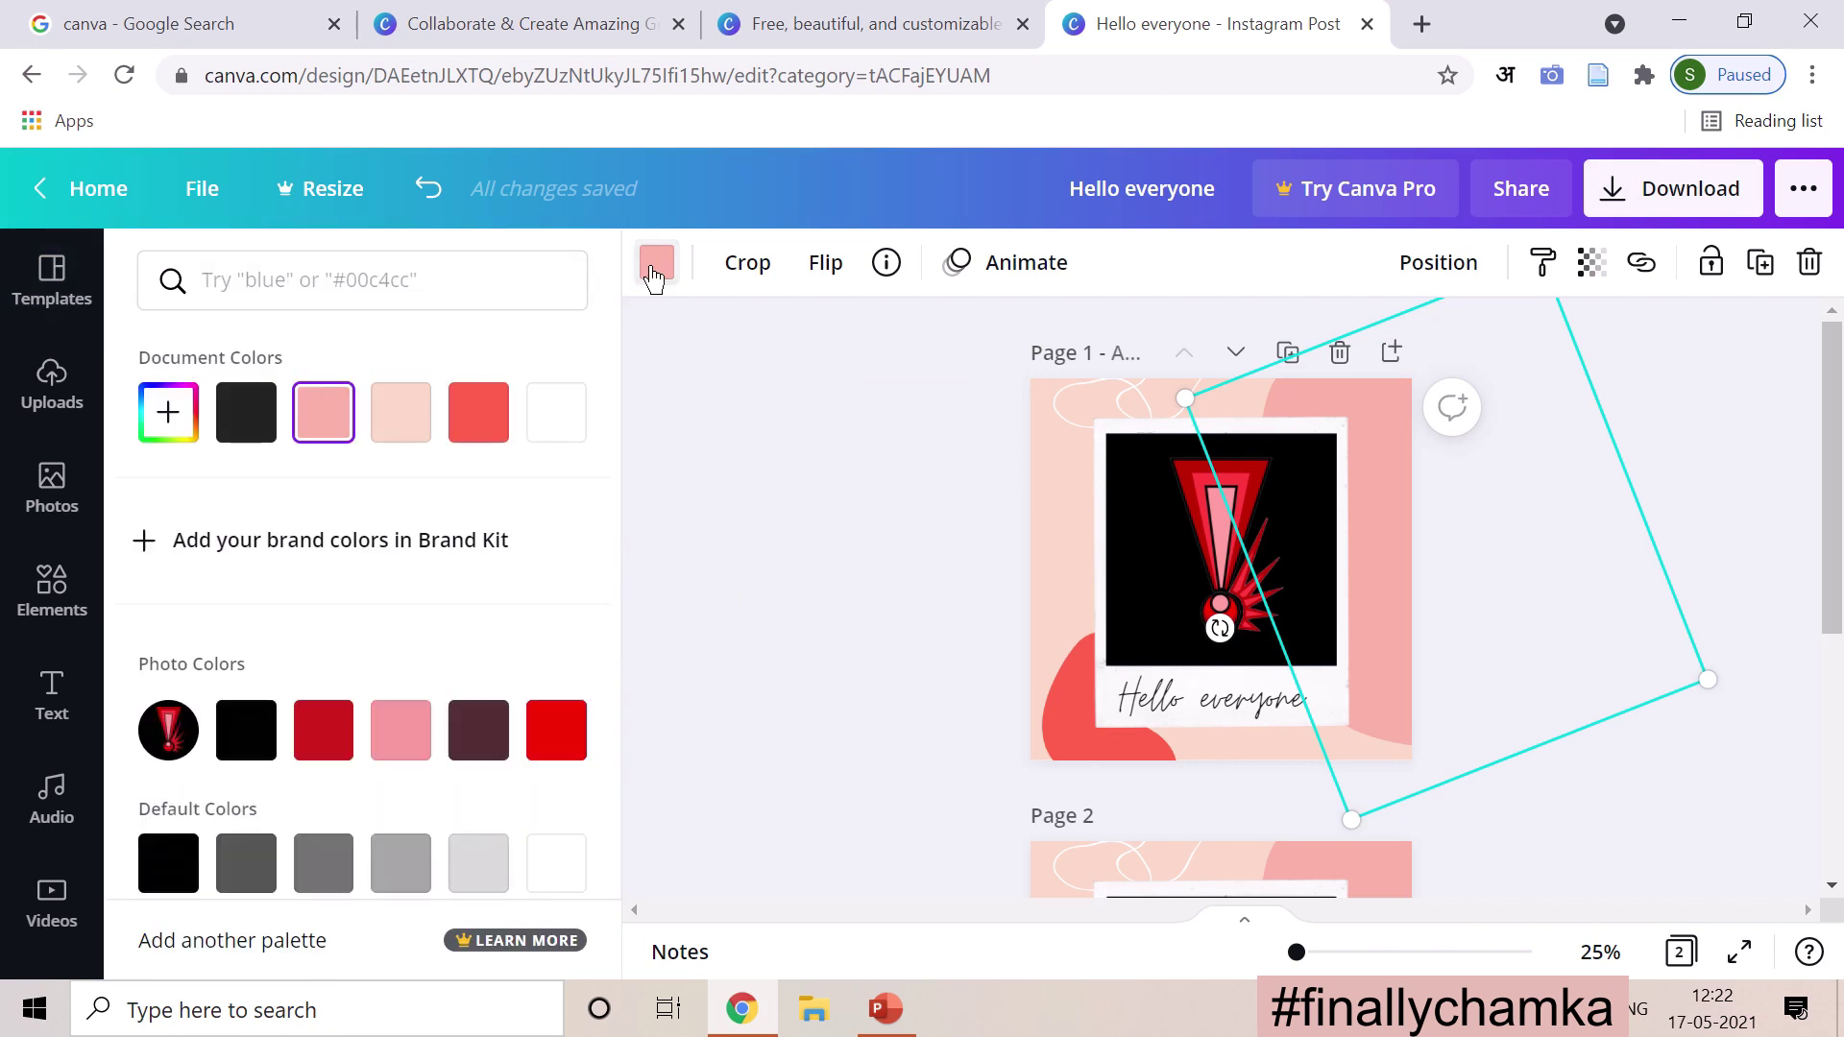
left_click(553, 732)
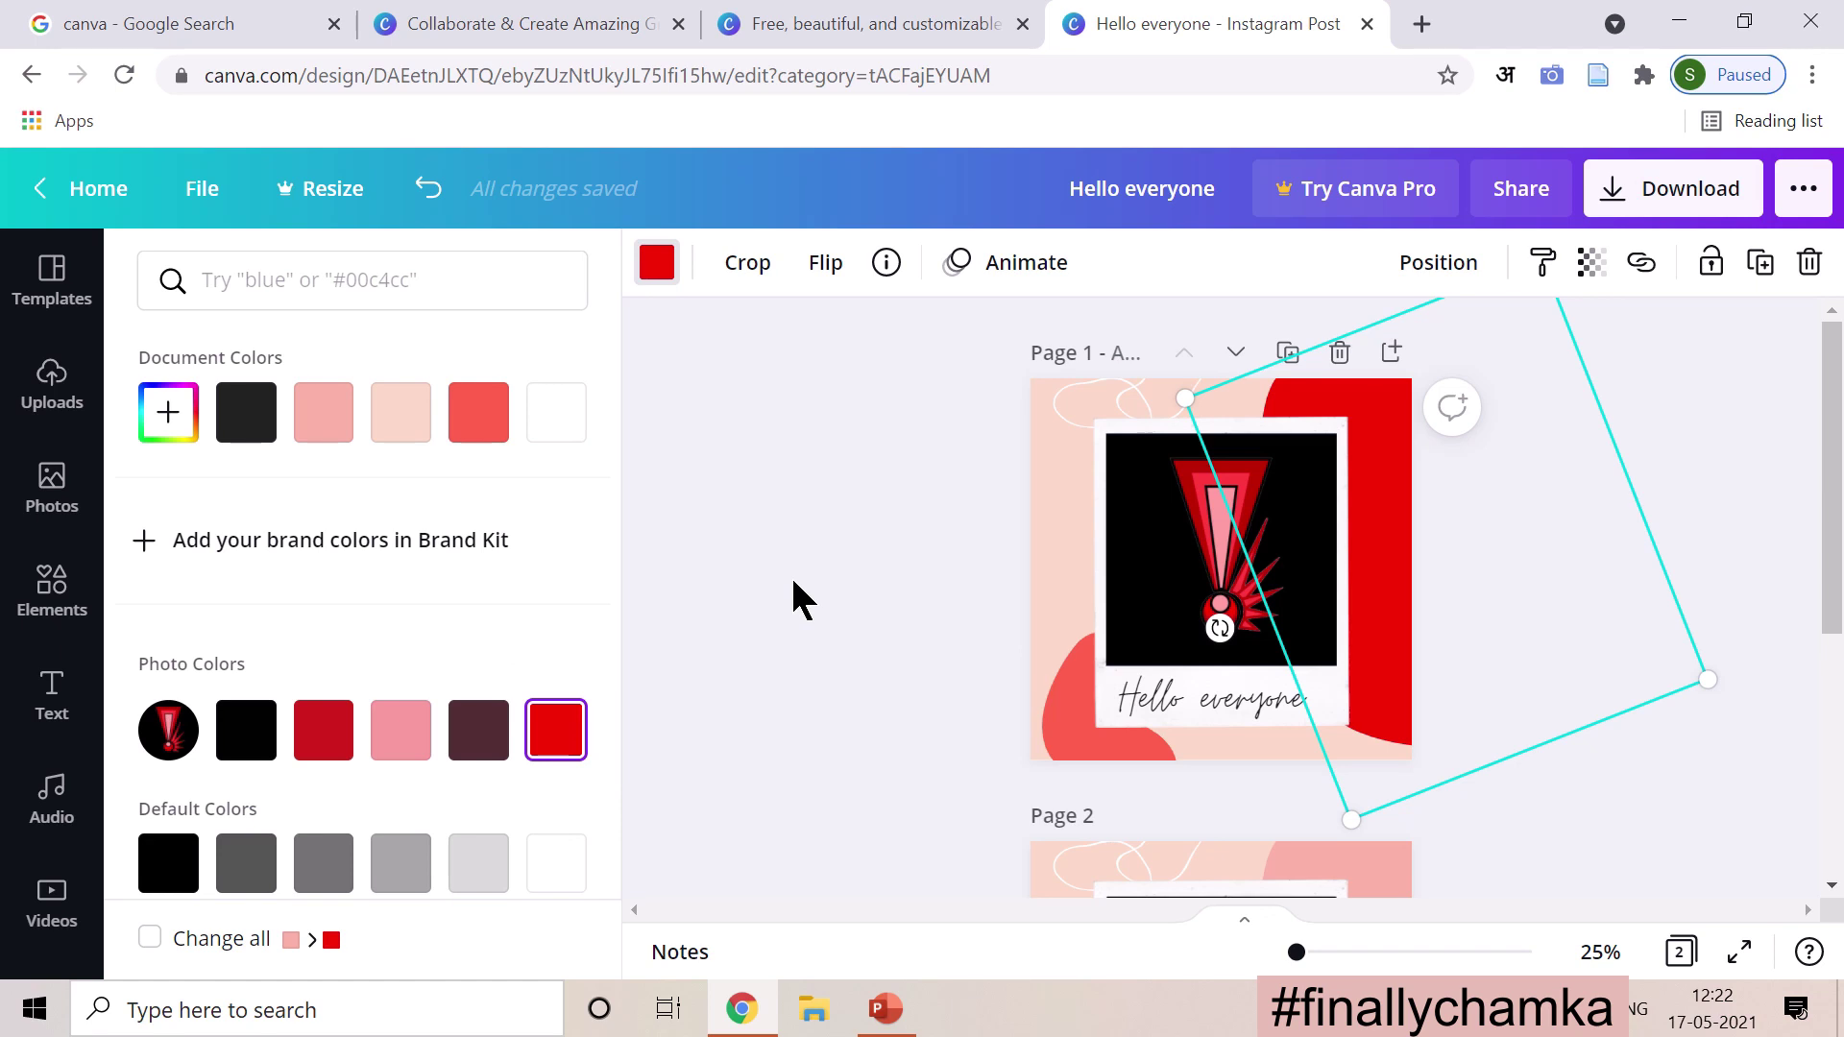
key("ctrl+z")
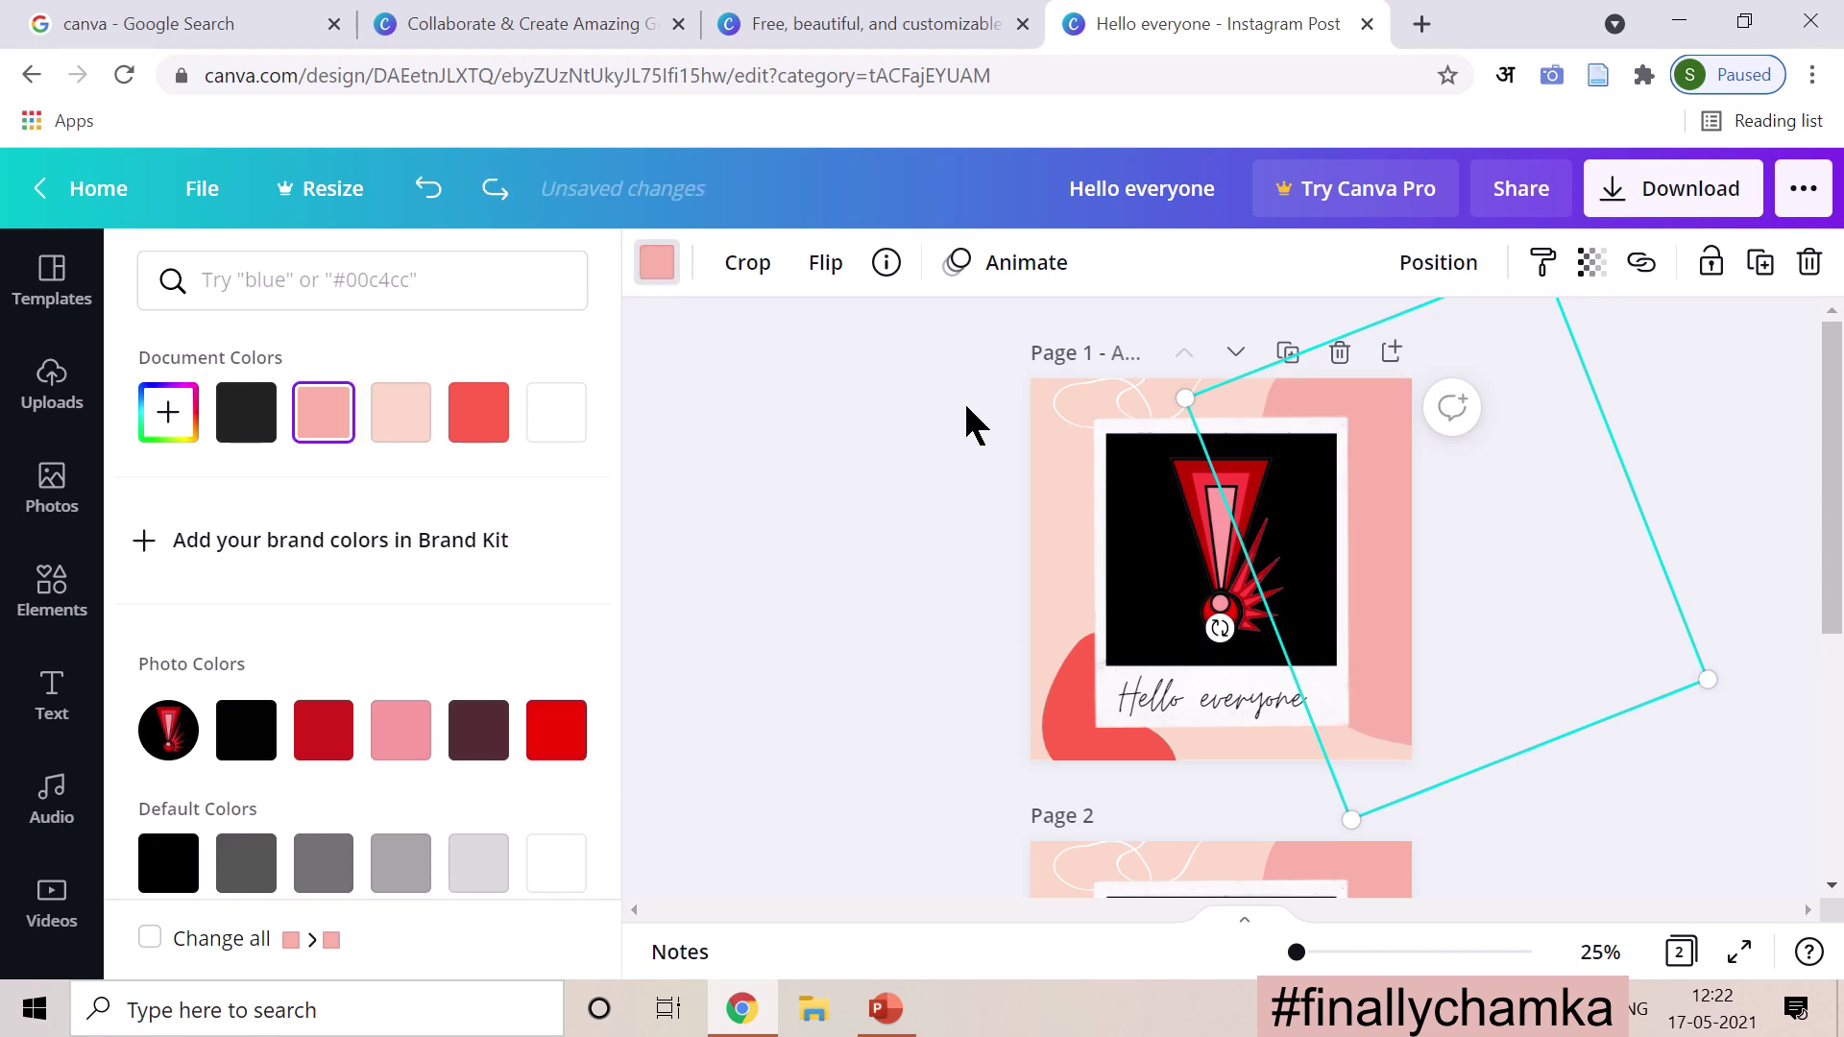
key("Escape")
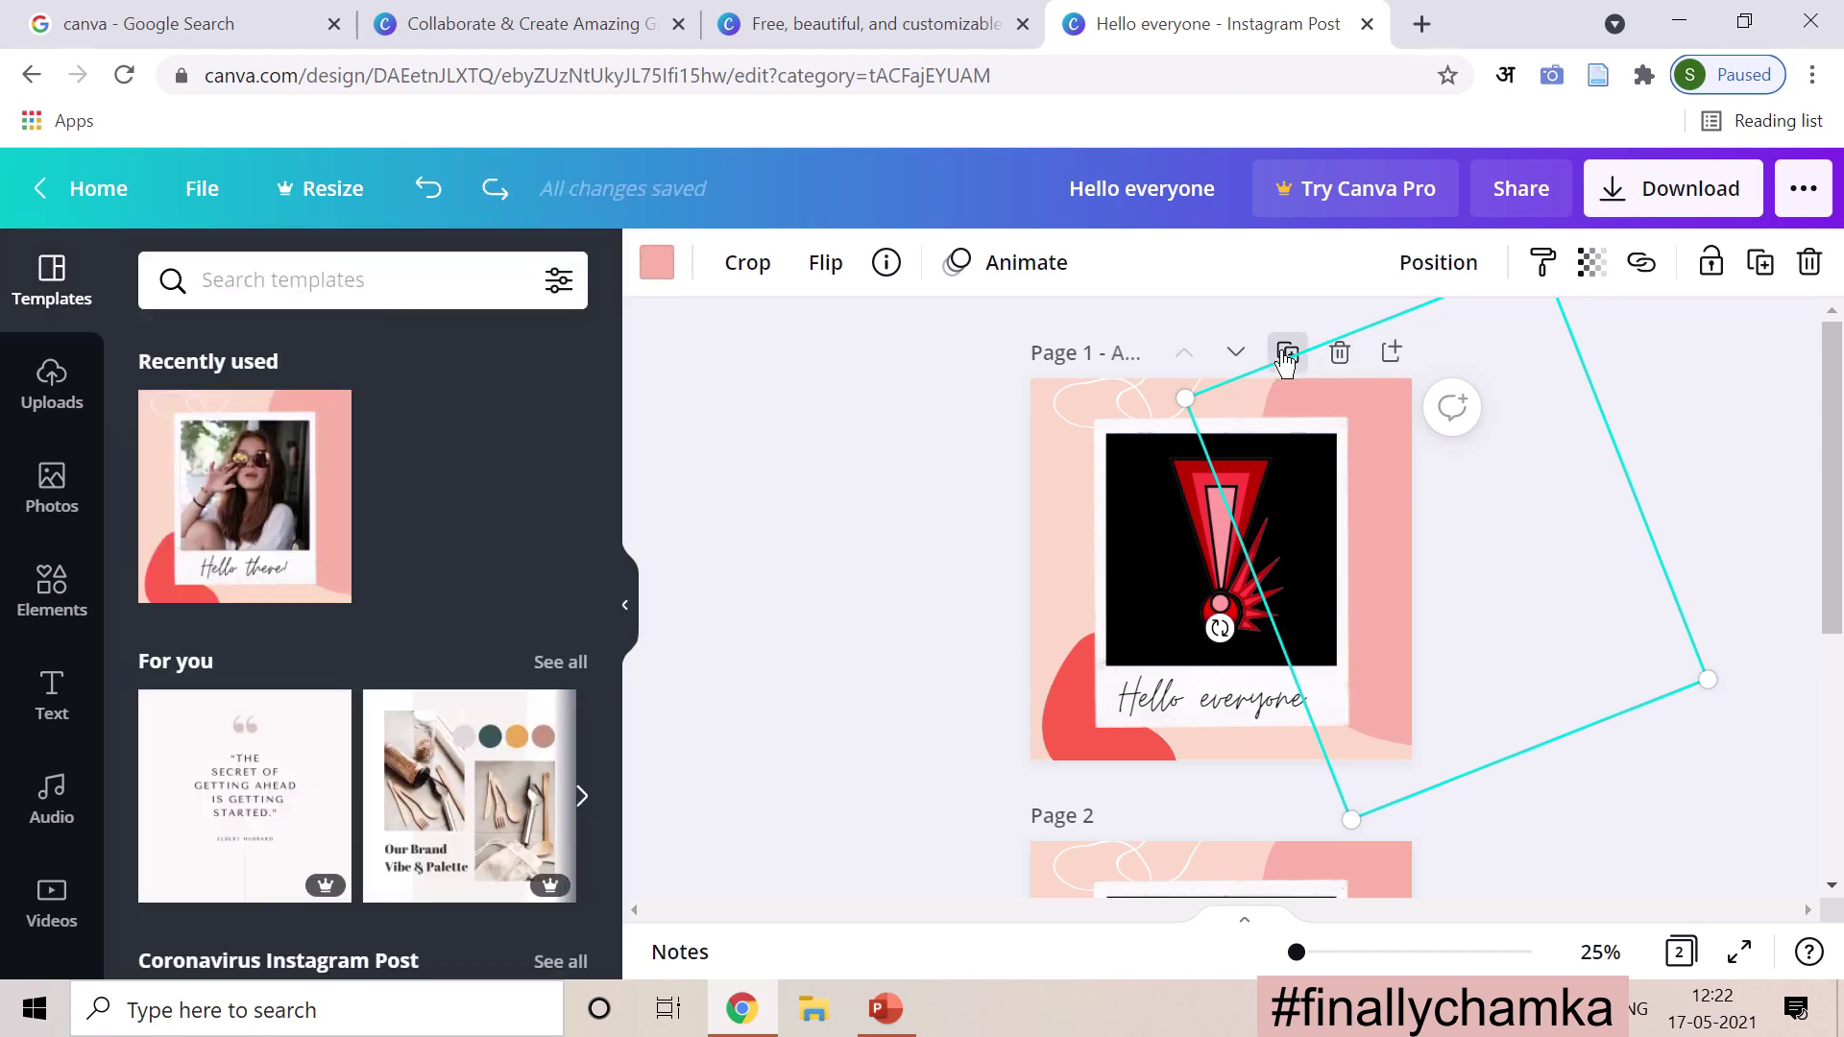
Step: Duplicate page 1 and recolor the large pink shape on the new page 2 with the bright red photo color
left_click(1287, 357)
left_click(1379, 586)
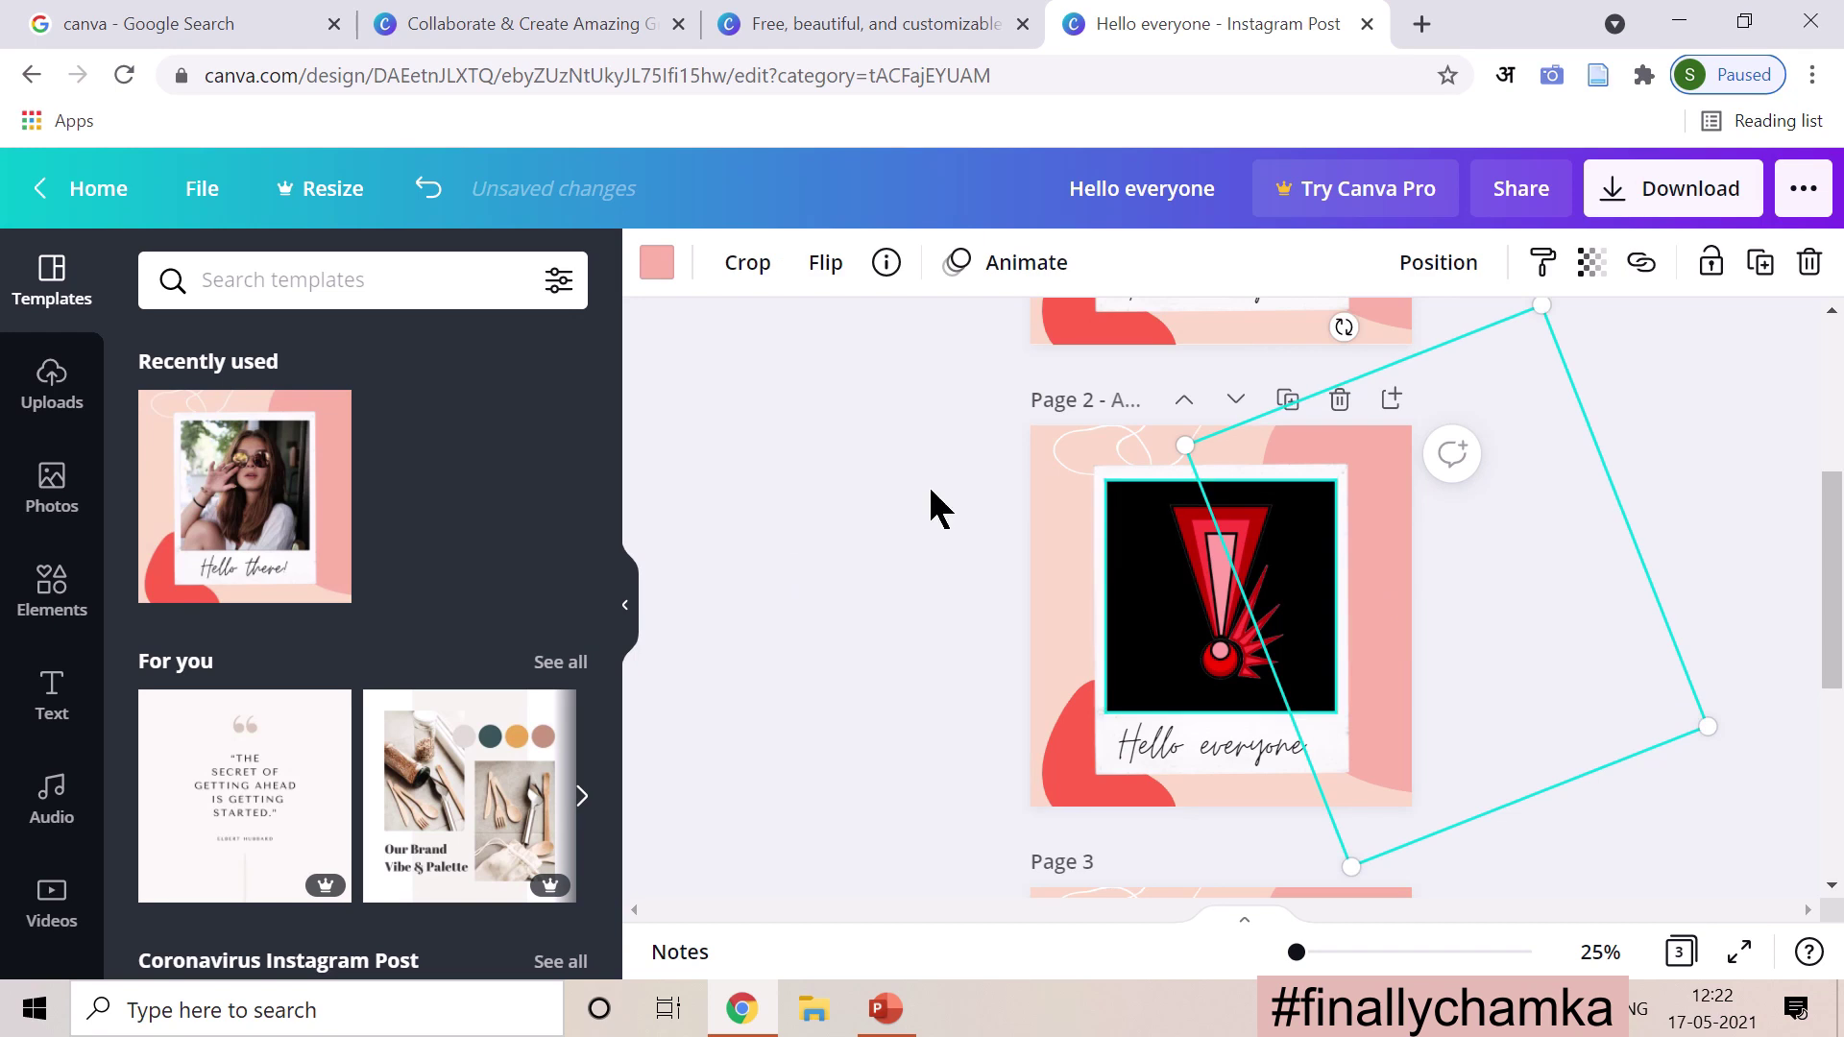
left_click(659, 276)
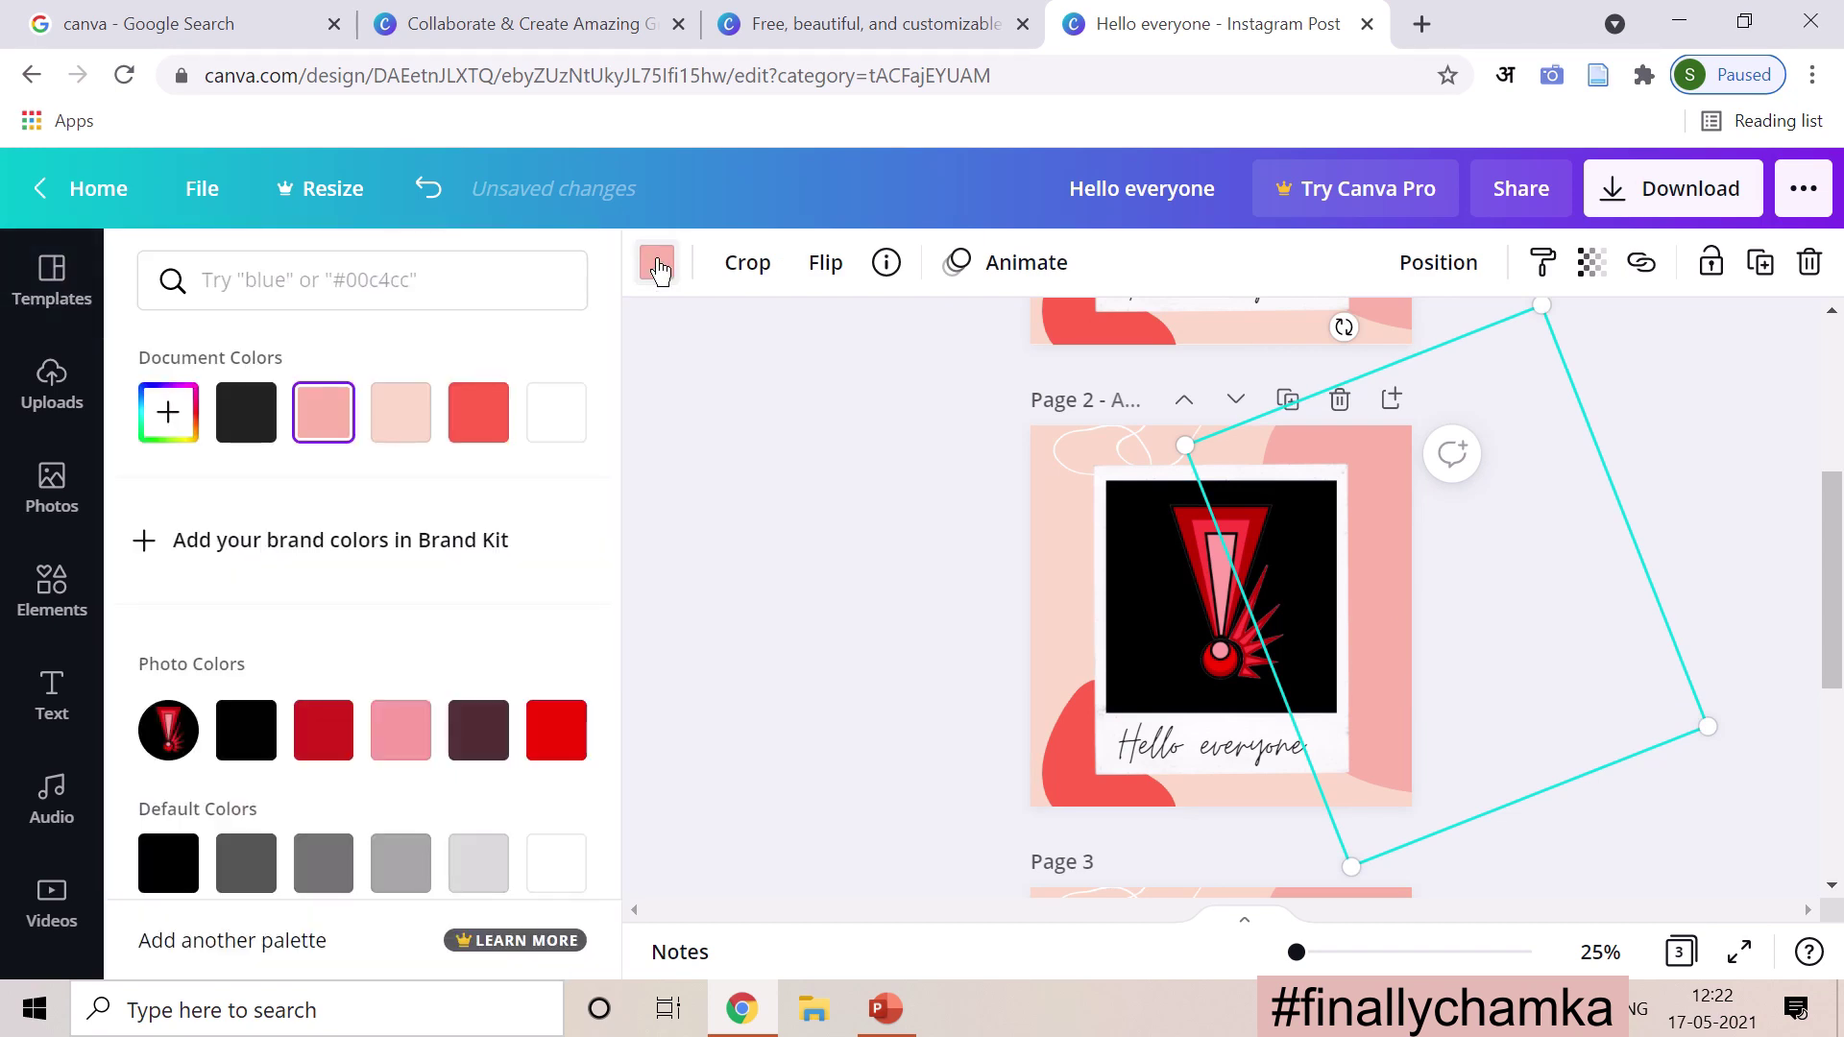
left_click(568, 748)
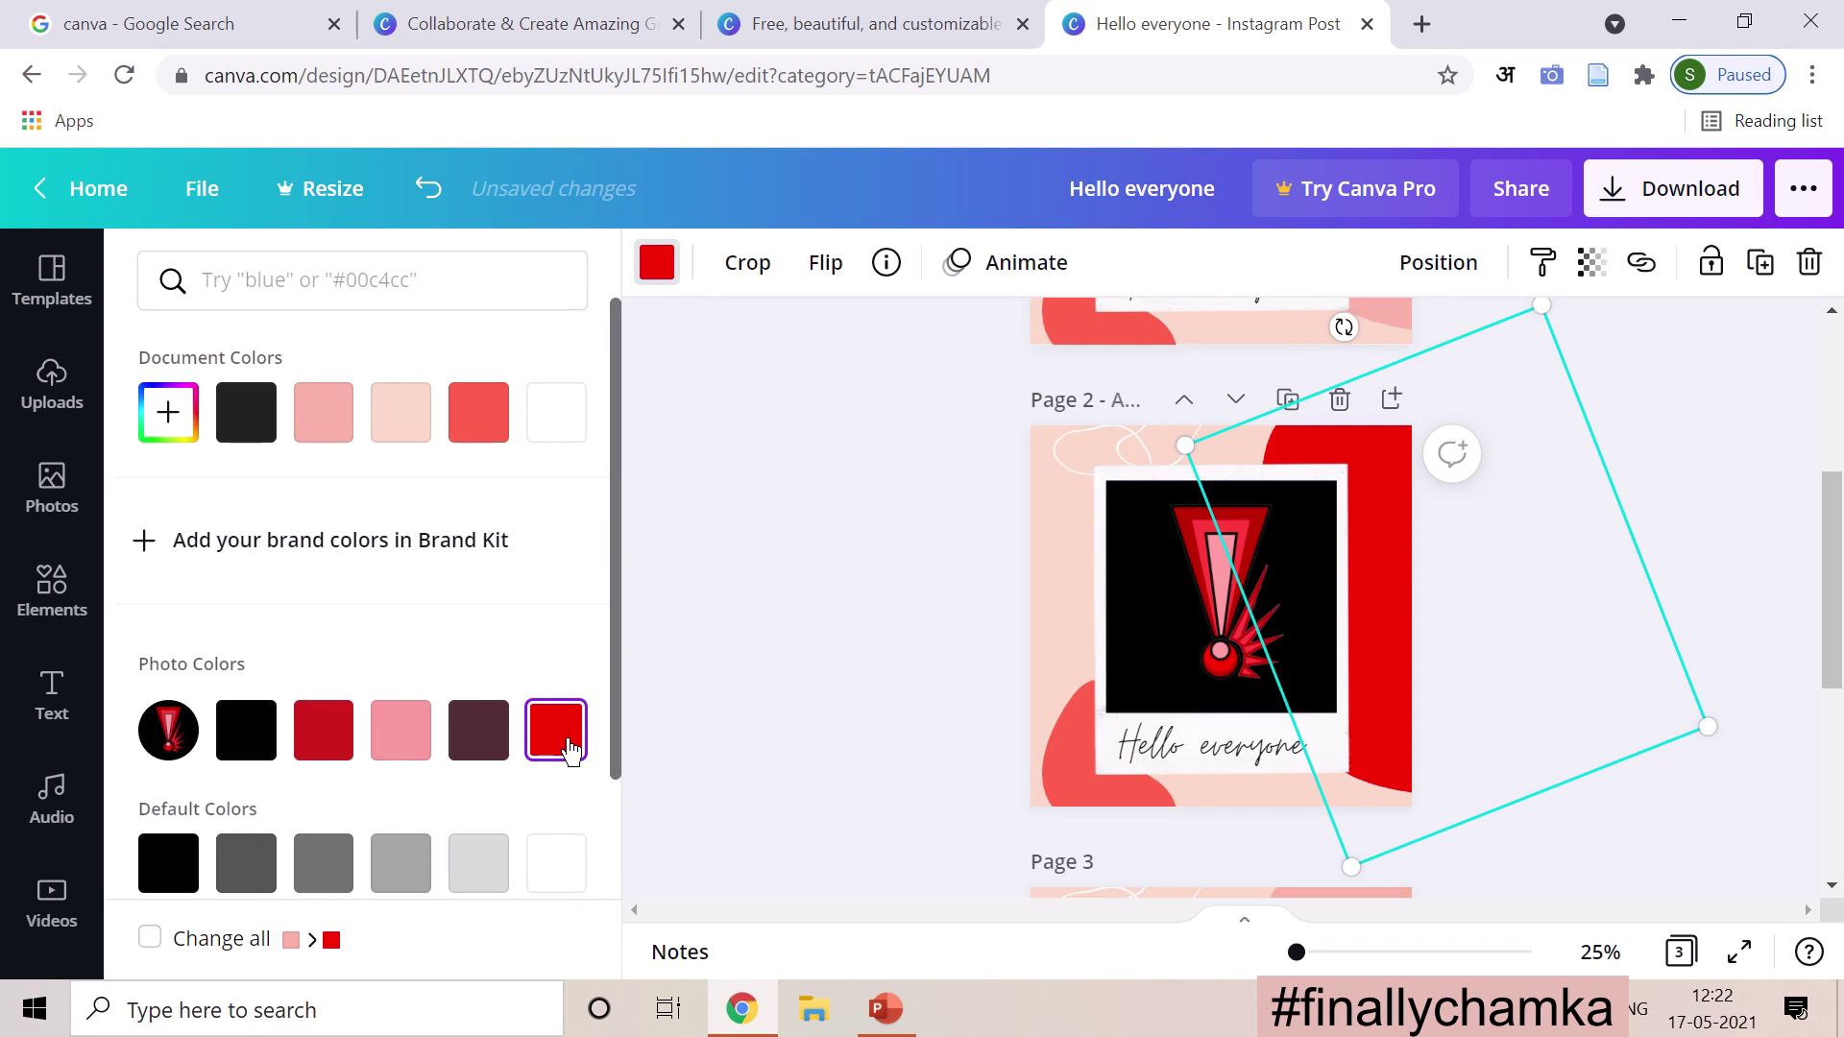
Step: Recolor the coral blob in page 2's lower-left corner with the dark red photo color, after trying black
left_click(1079, 762)
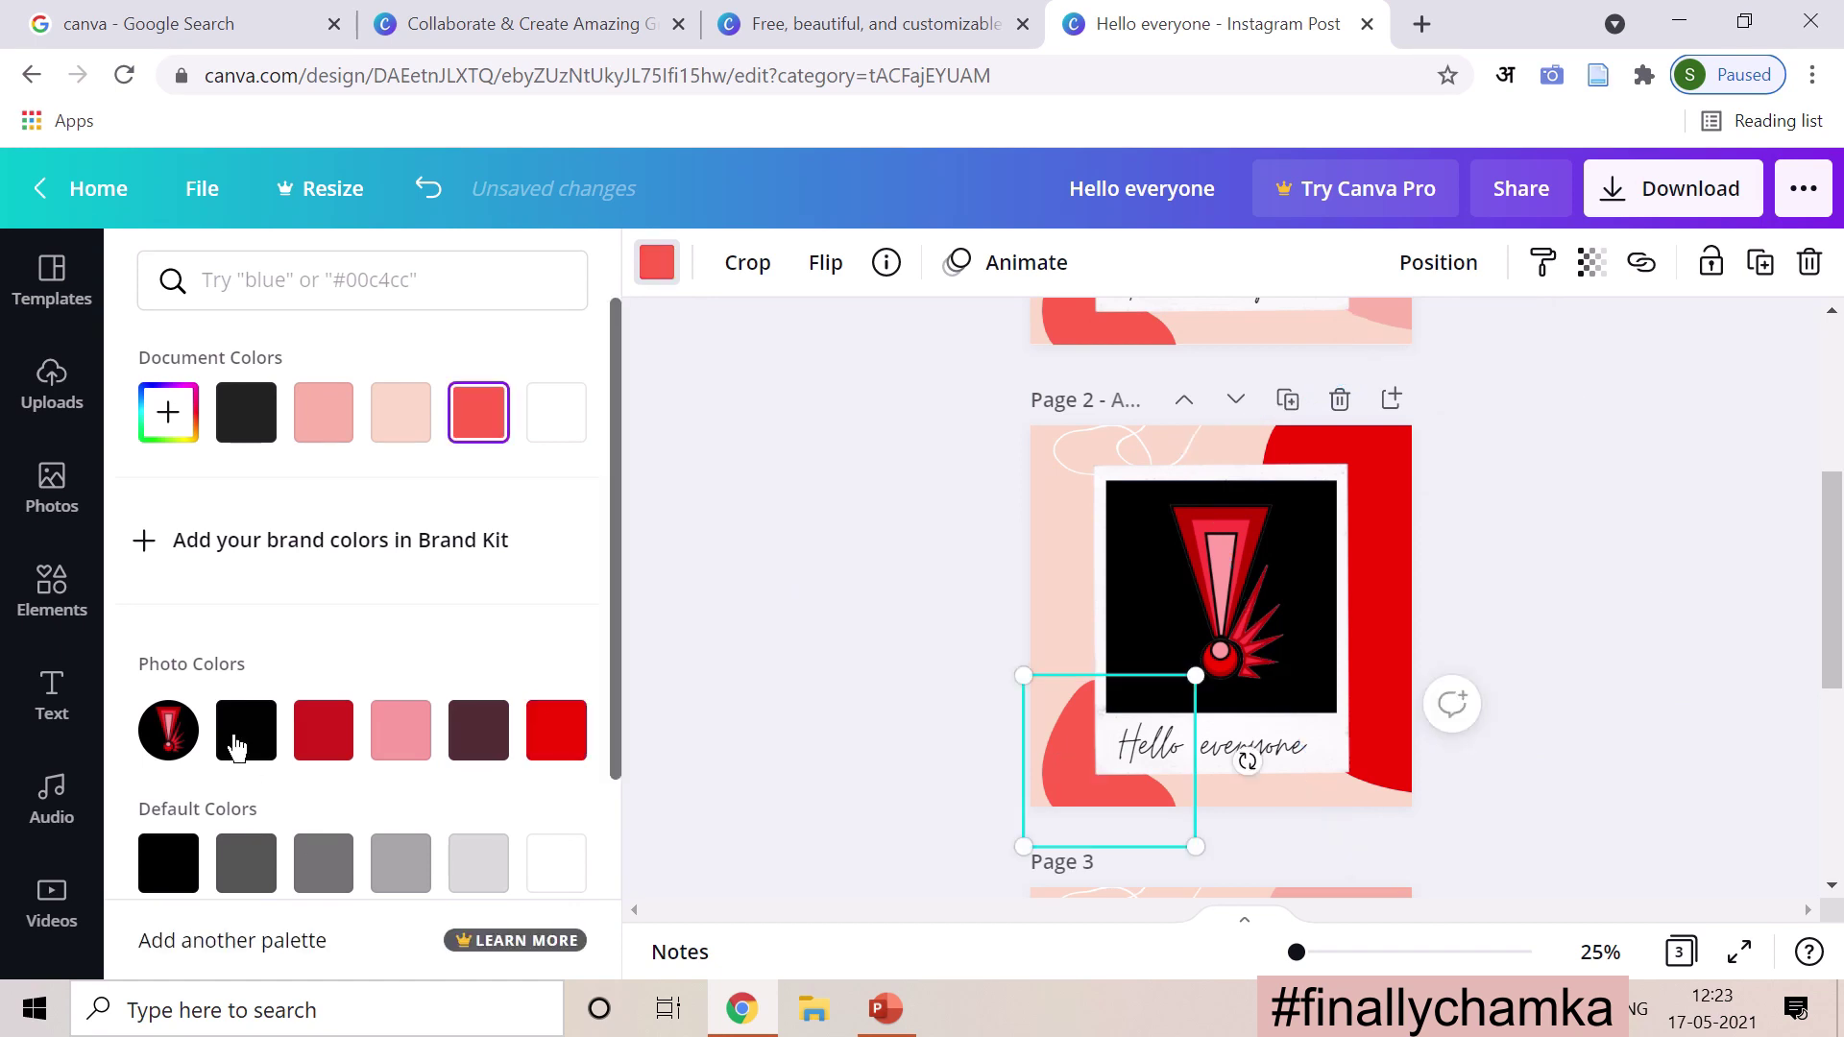
left_click(237, 745)
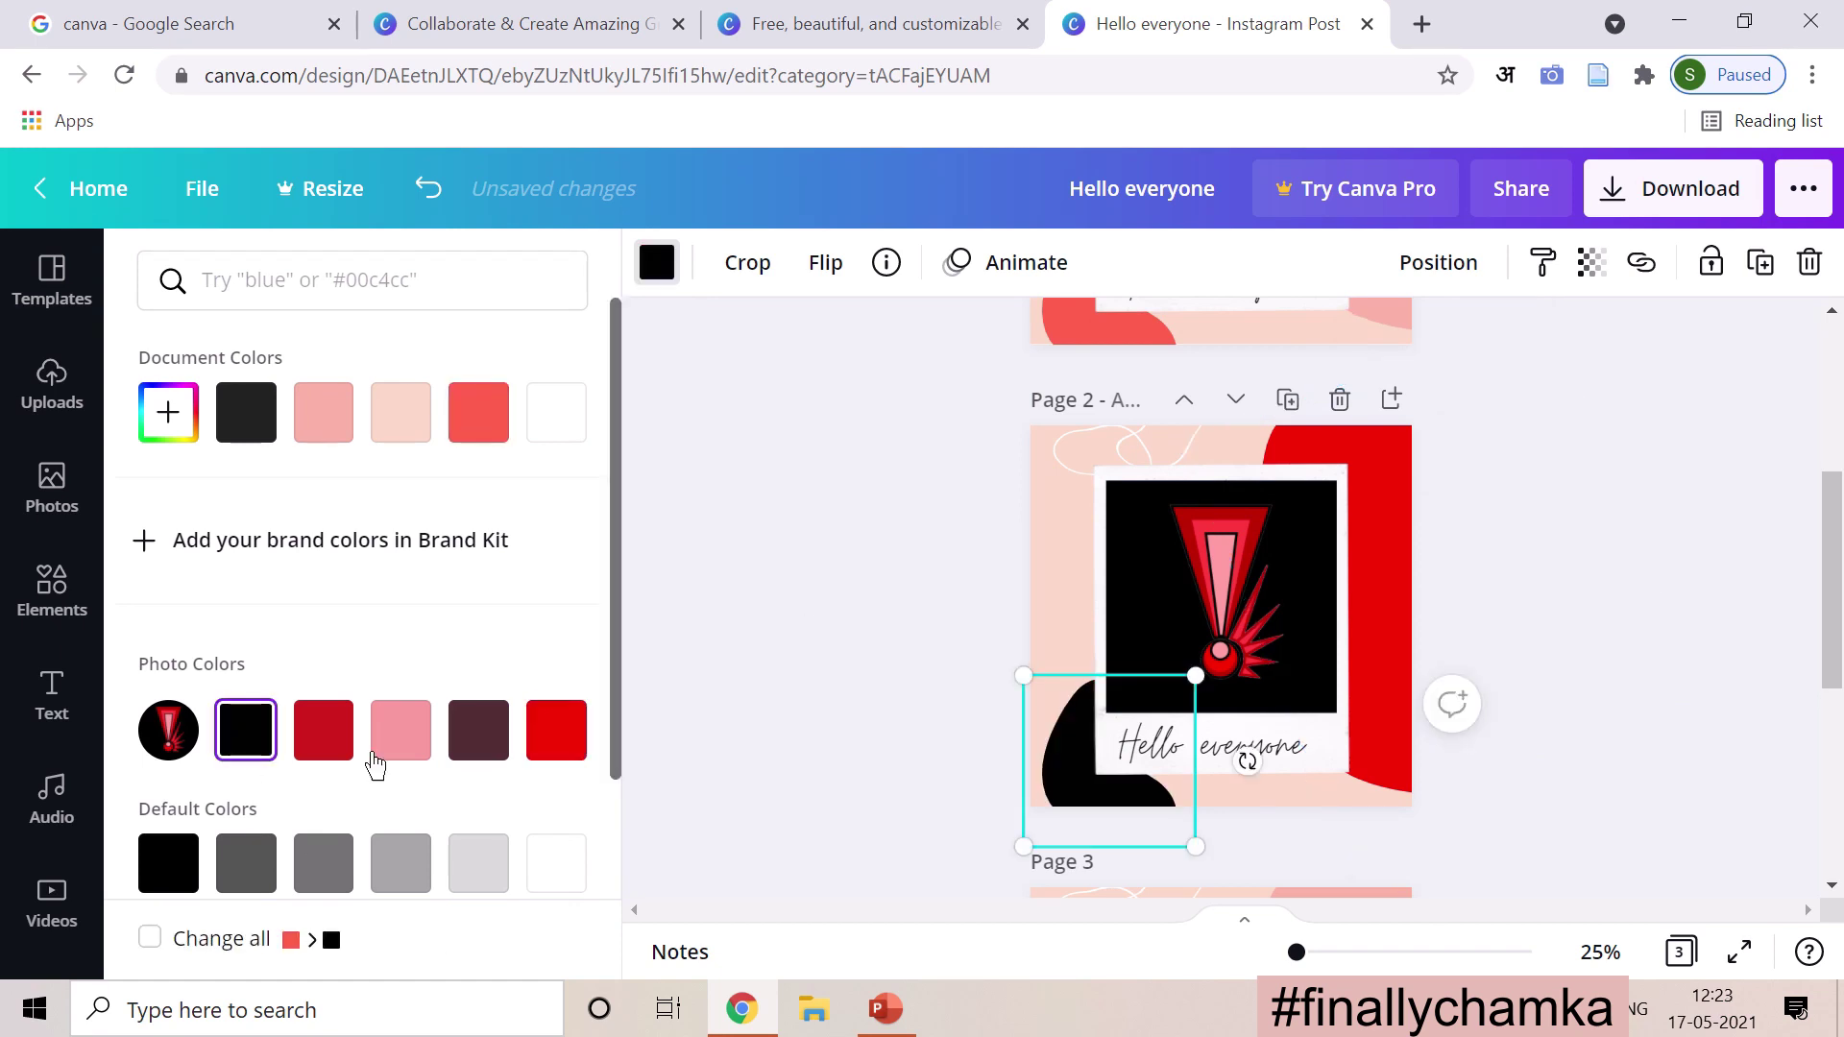
left_click(323, 732)
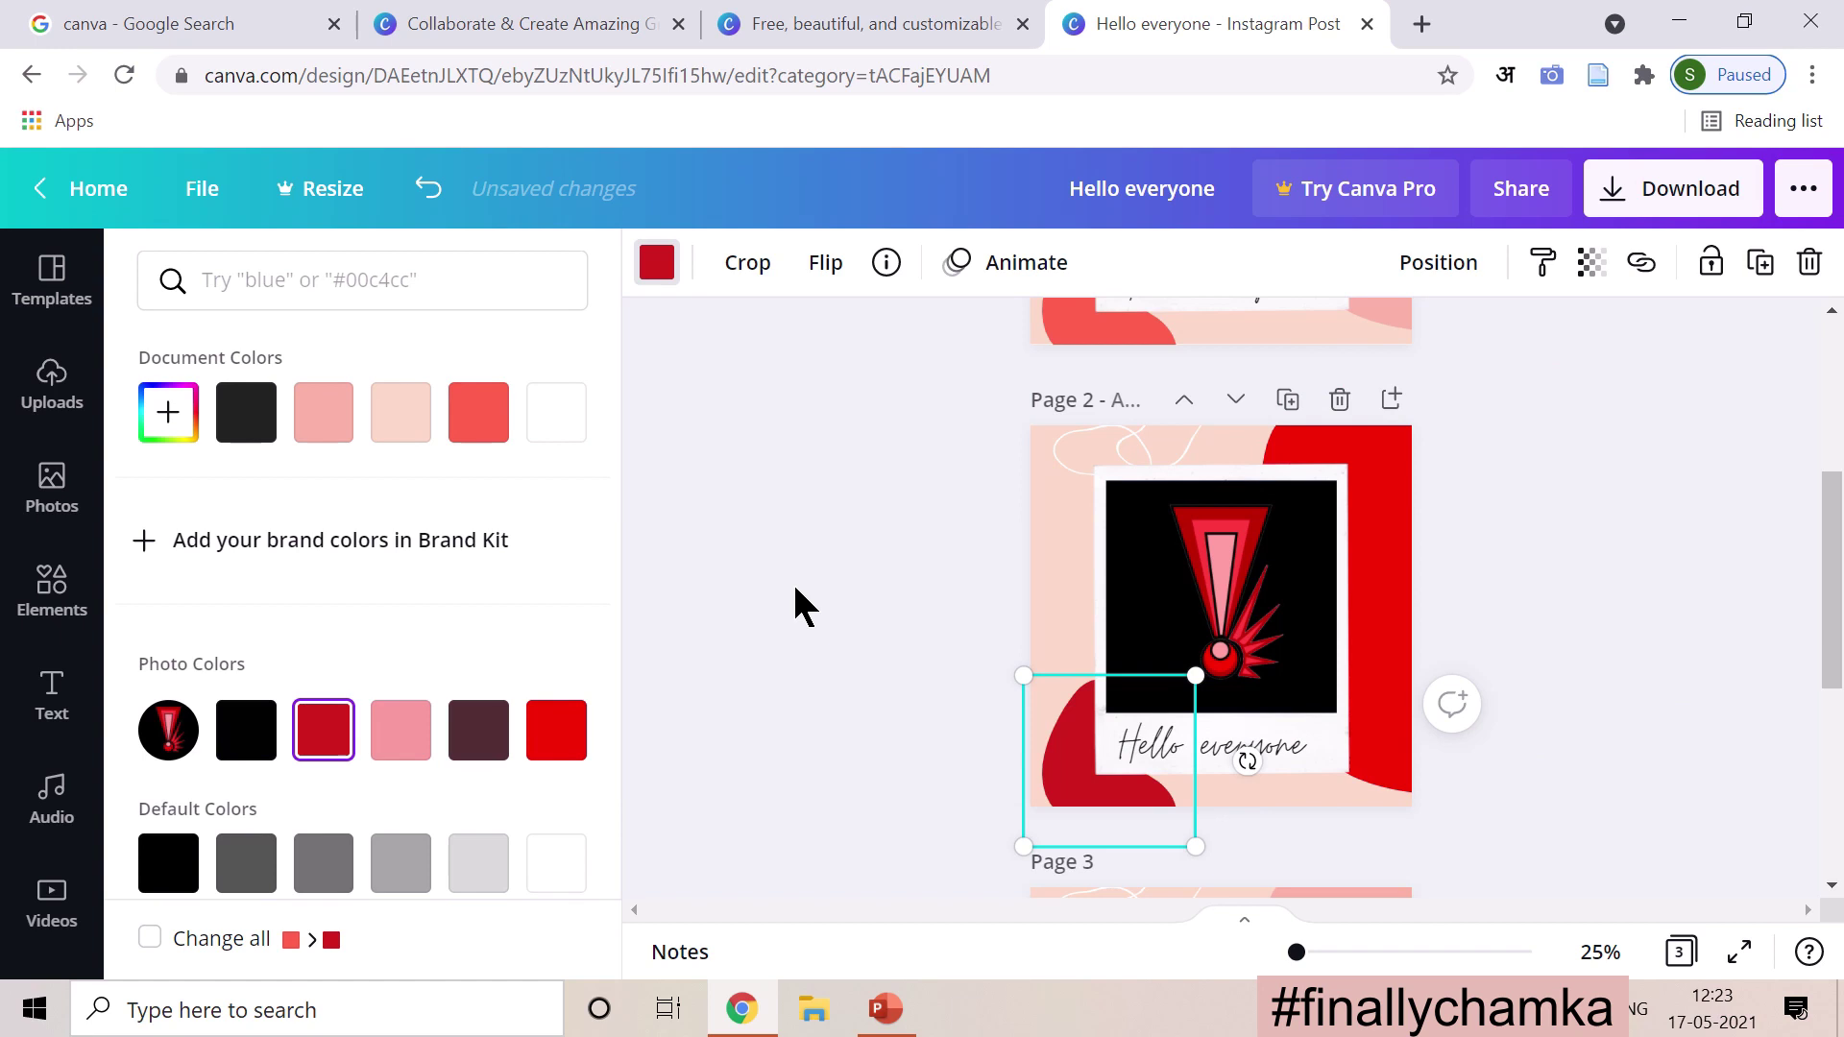
Step: Recolor both strands of the white line doodle in page 2's upper-left corner with the near-black document color
scroll(793, 580, "down", 2)
scroll(792, 580, "up", 3)
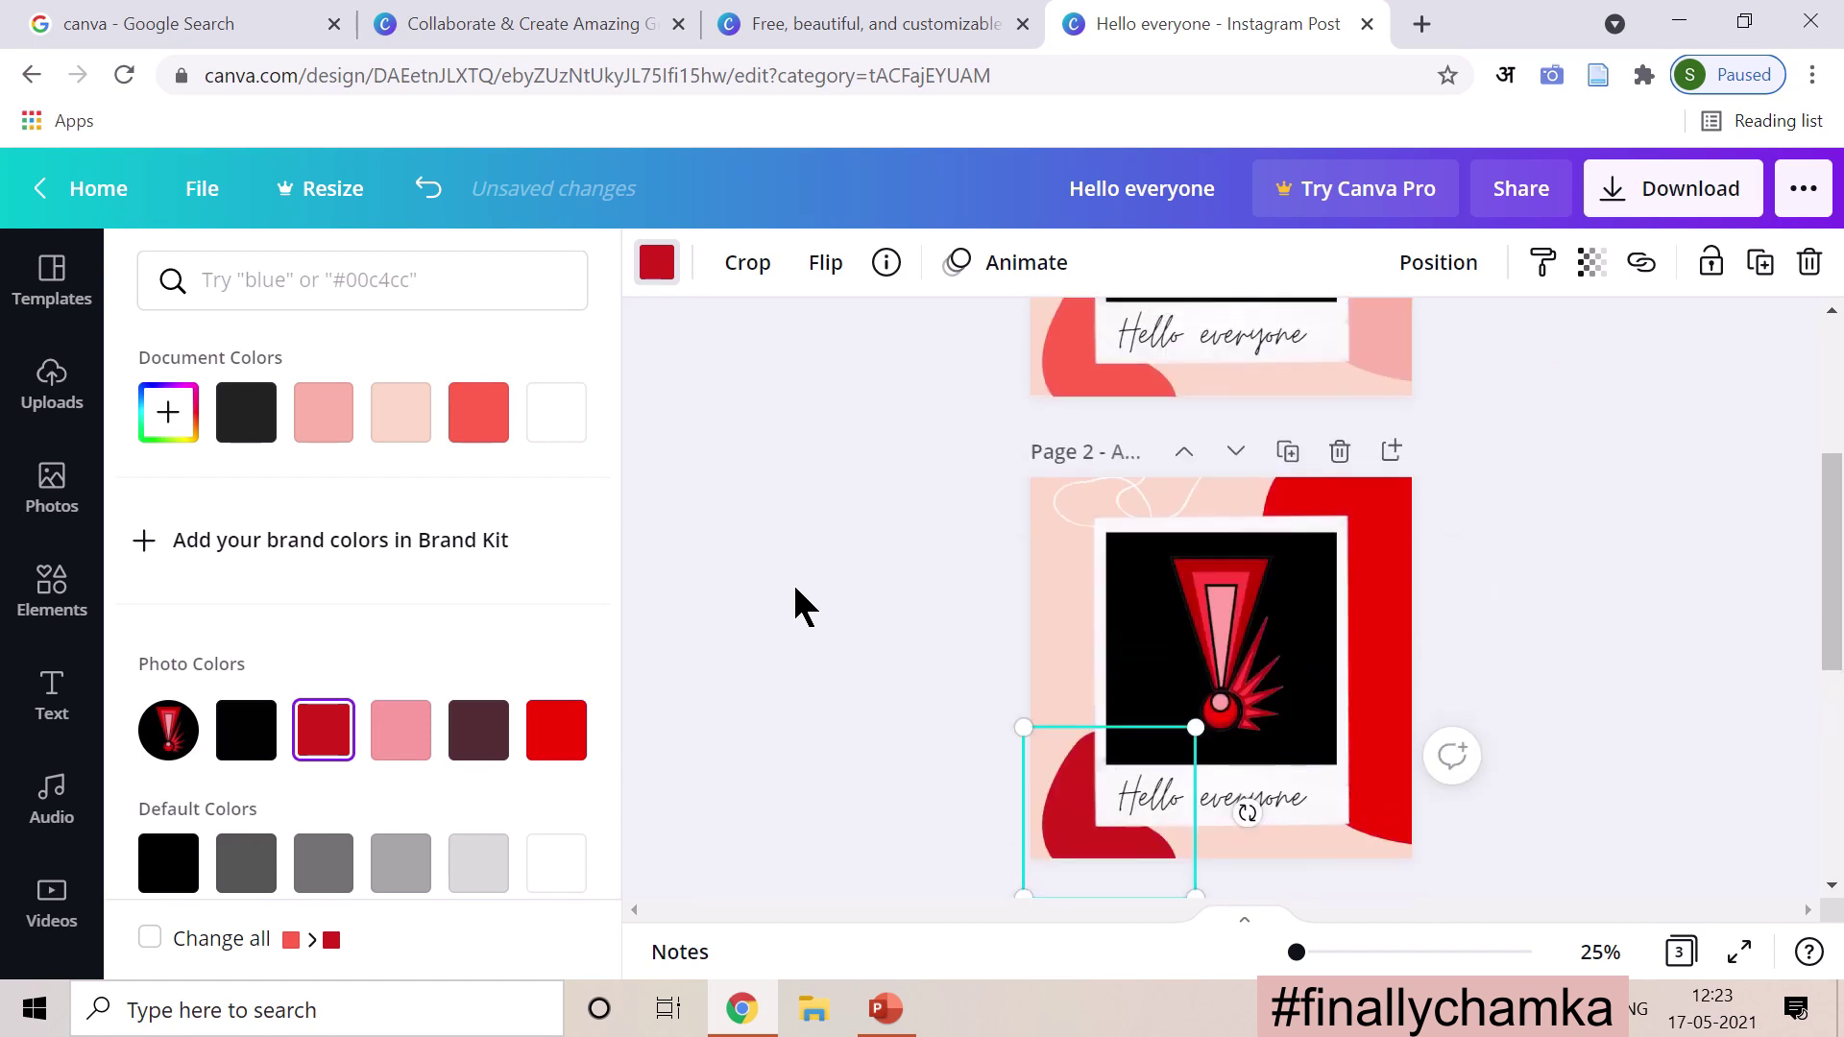
left_click(1068, 531)
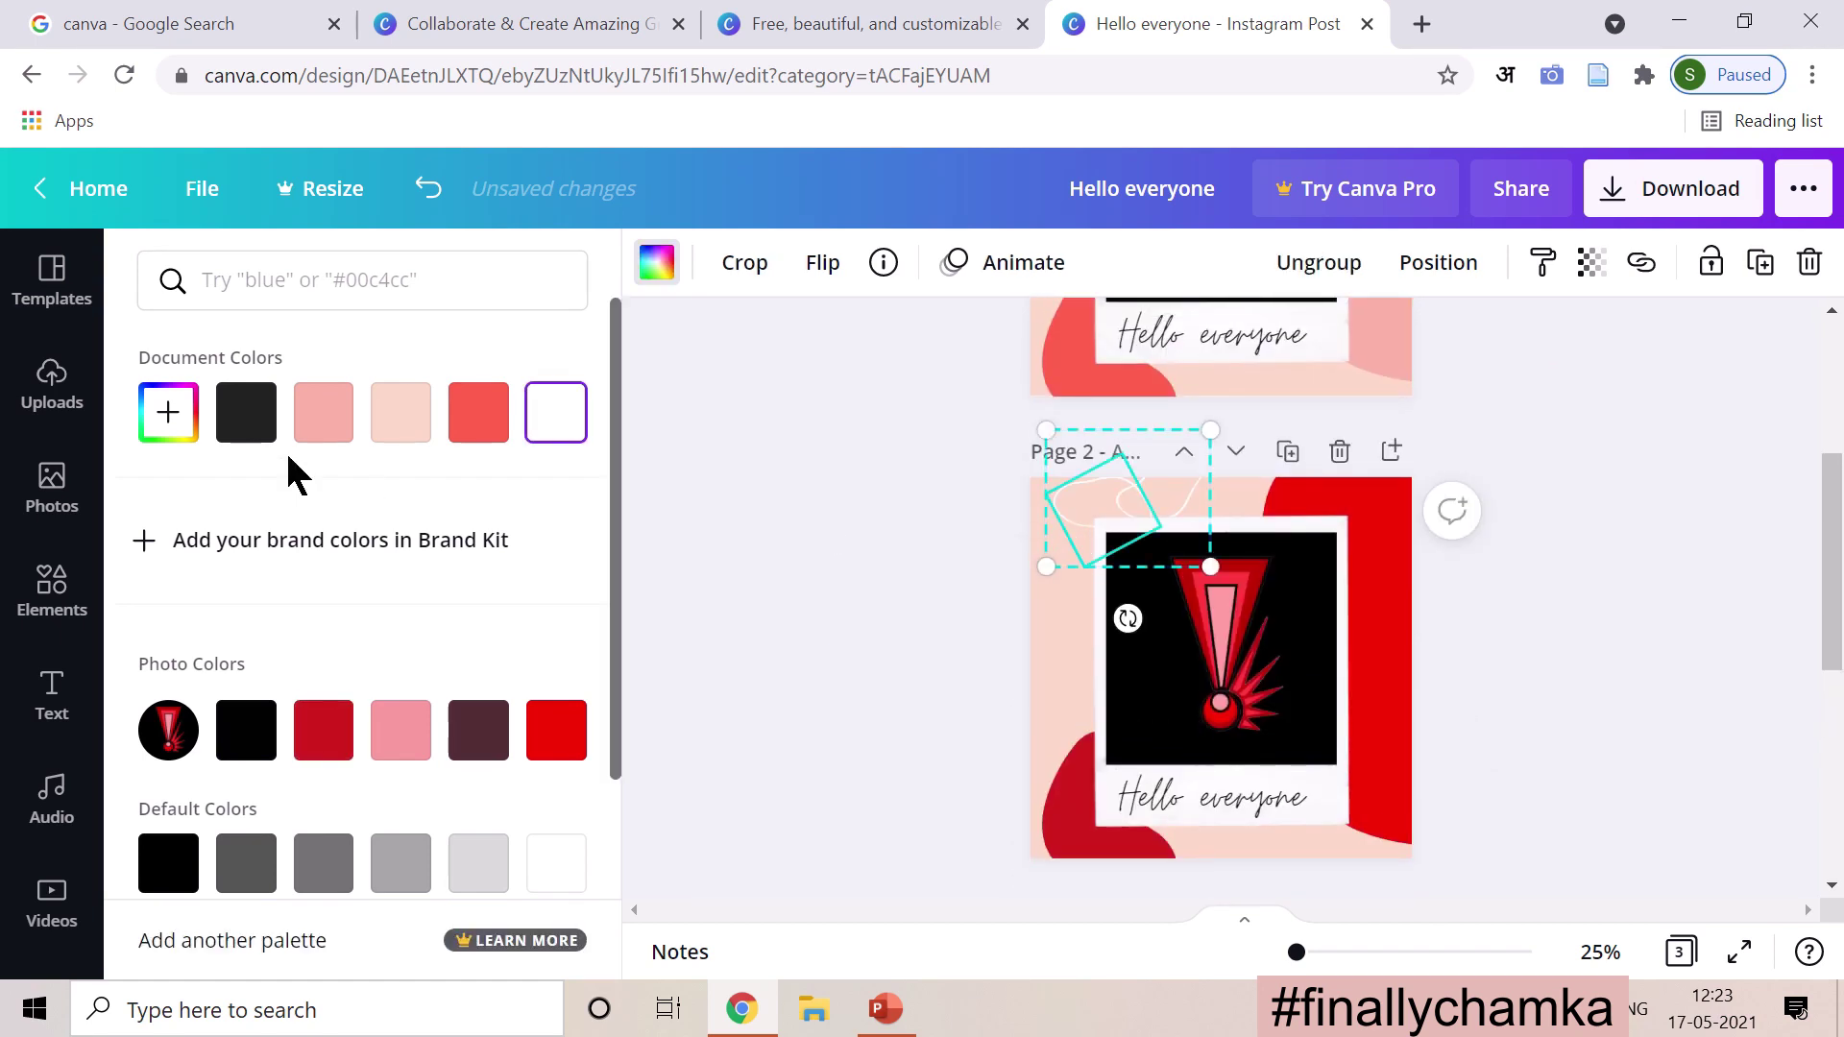
left_click(238, 440)
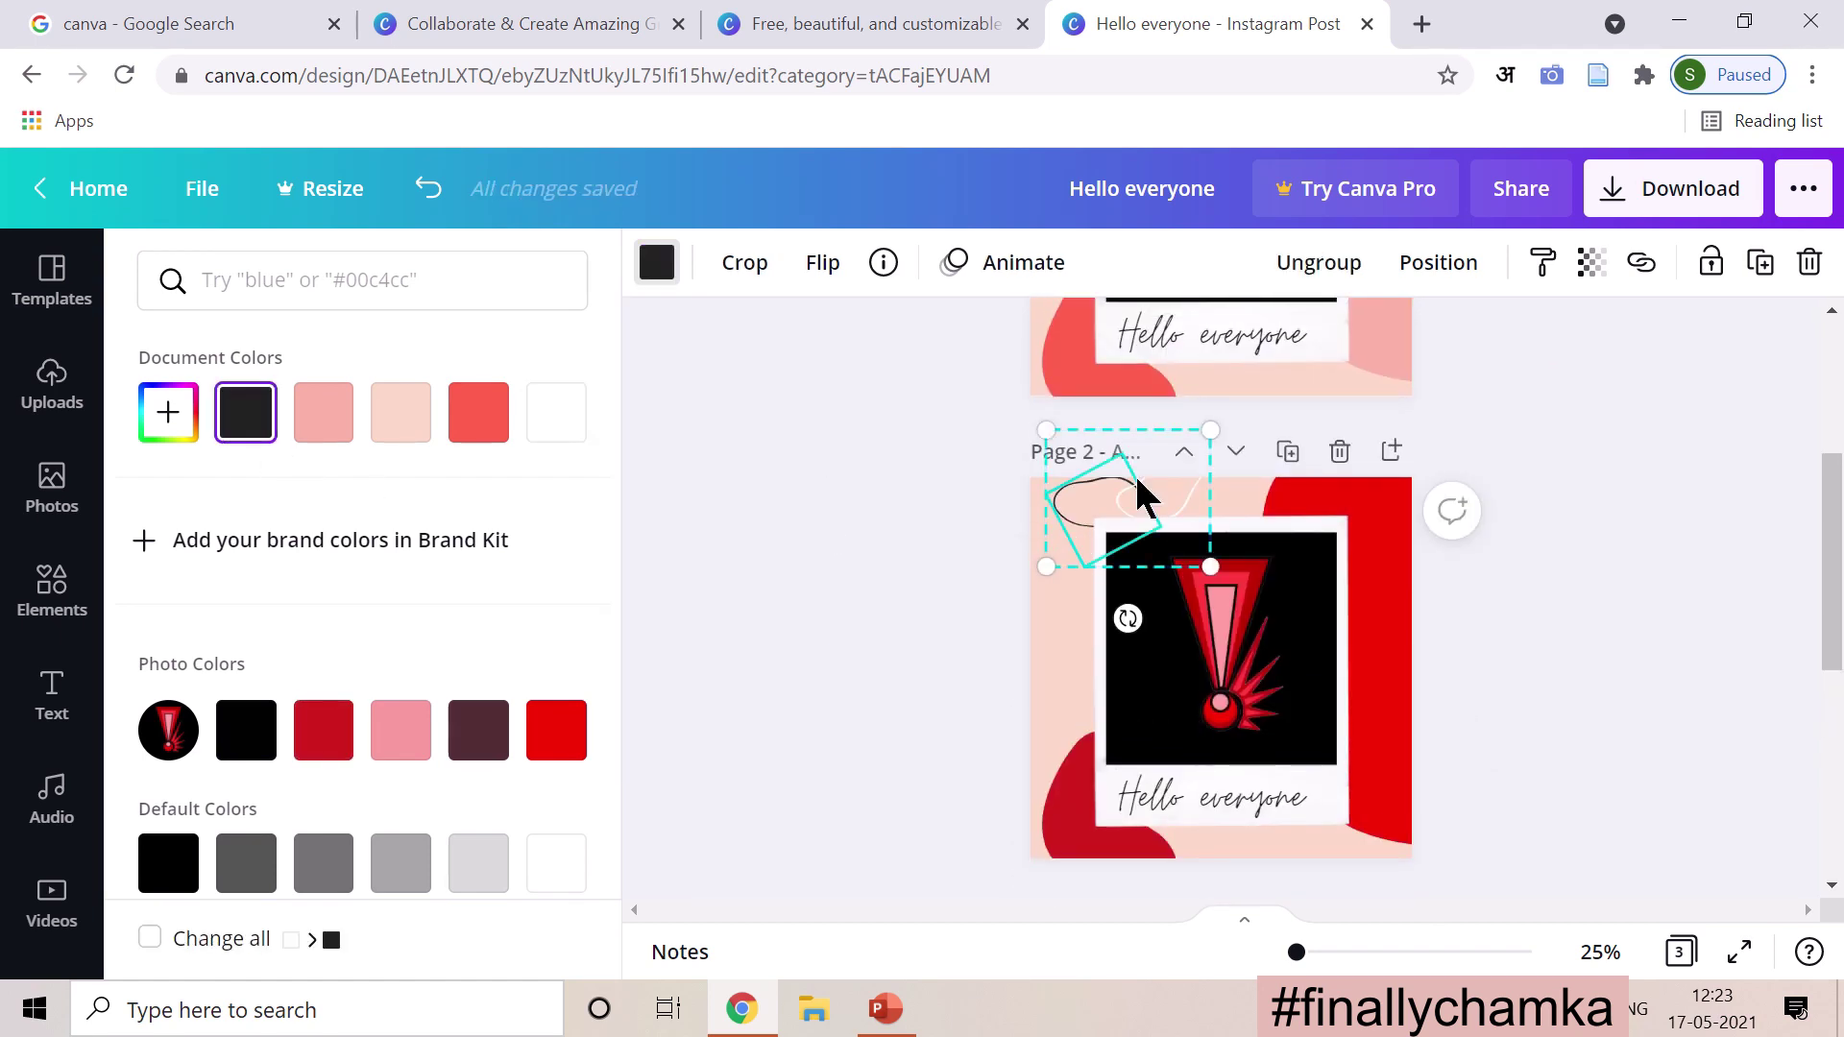
key("ctrl+z")
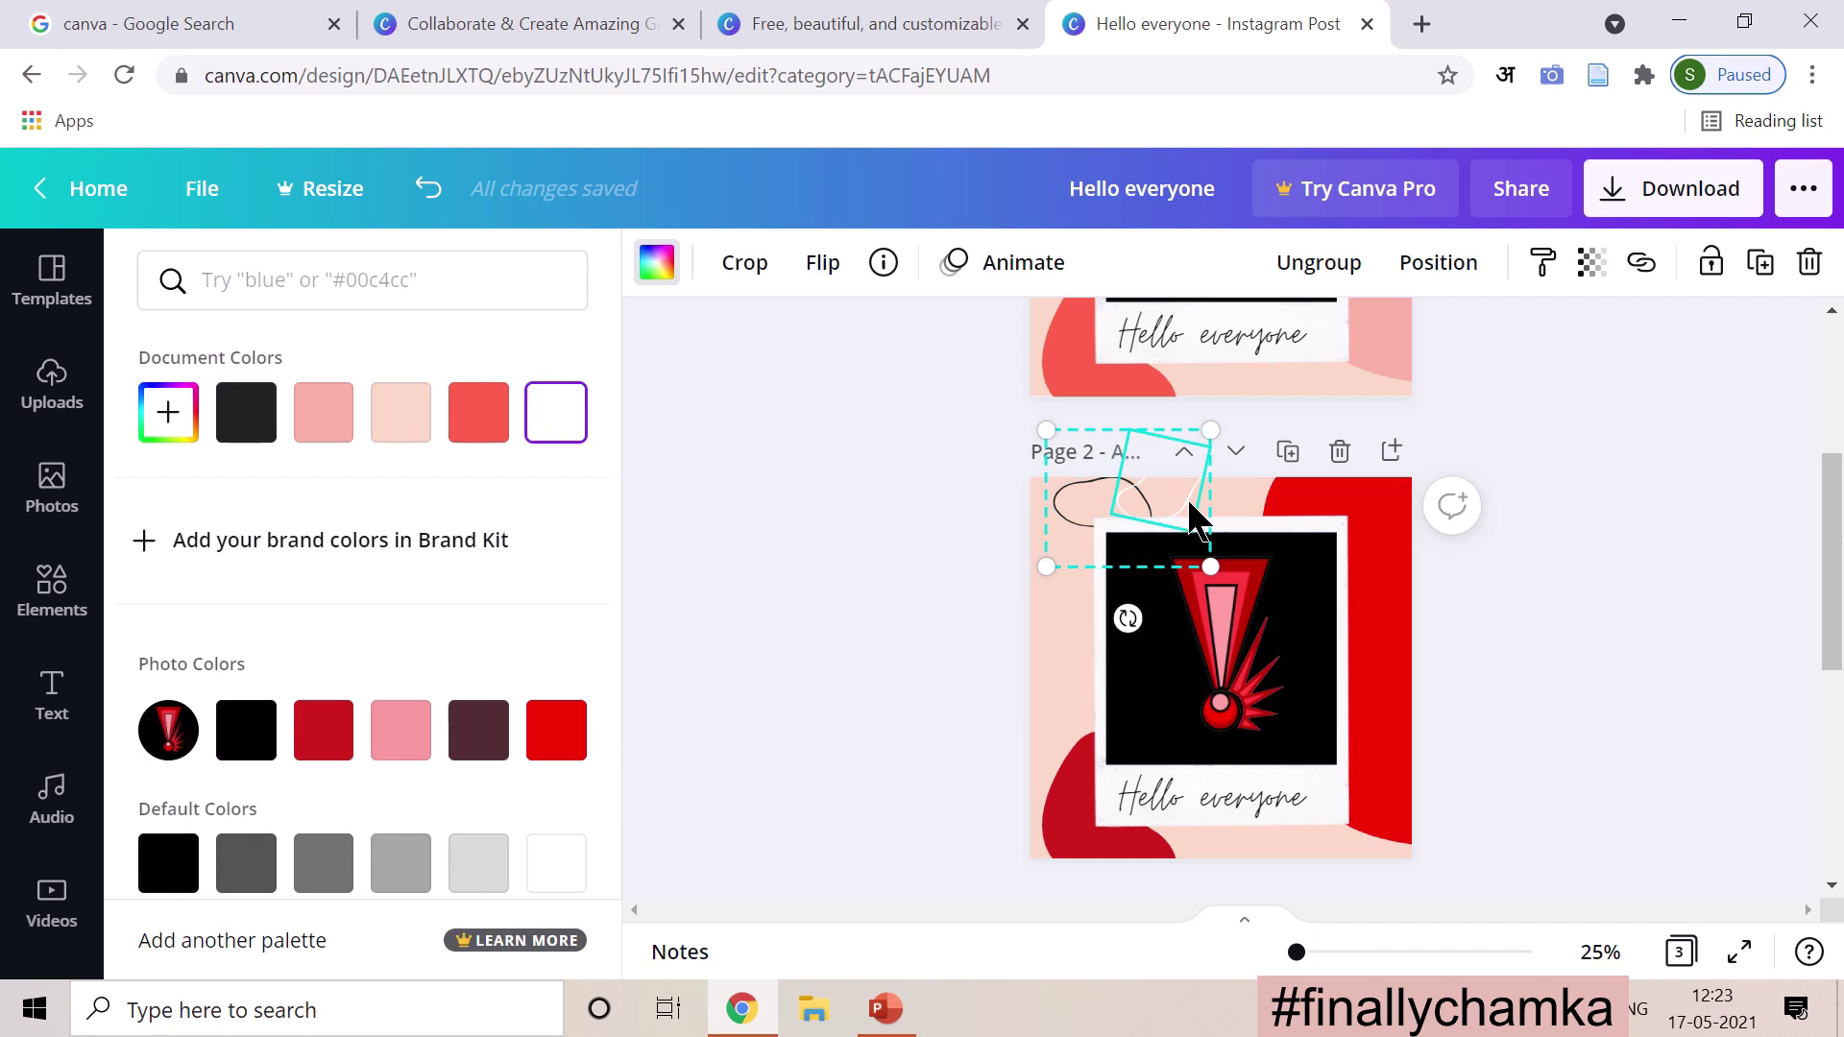
left_click(230, 421)
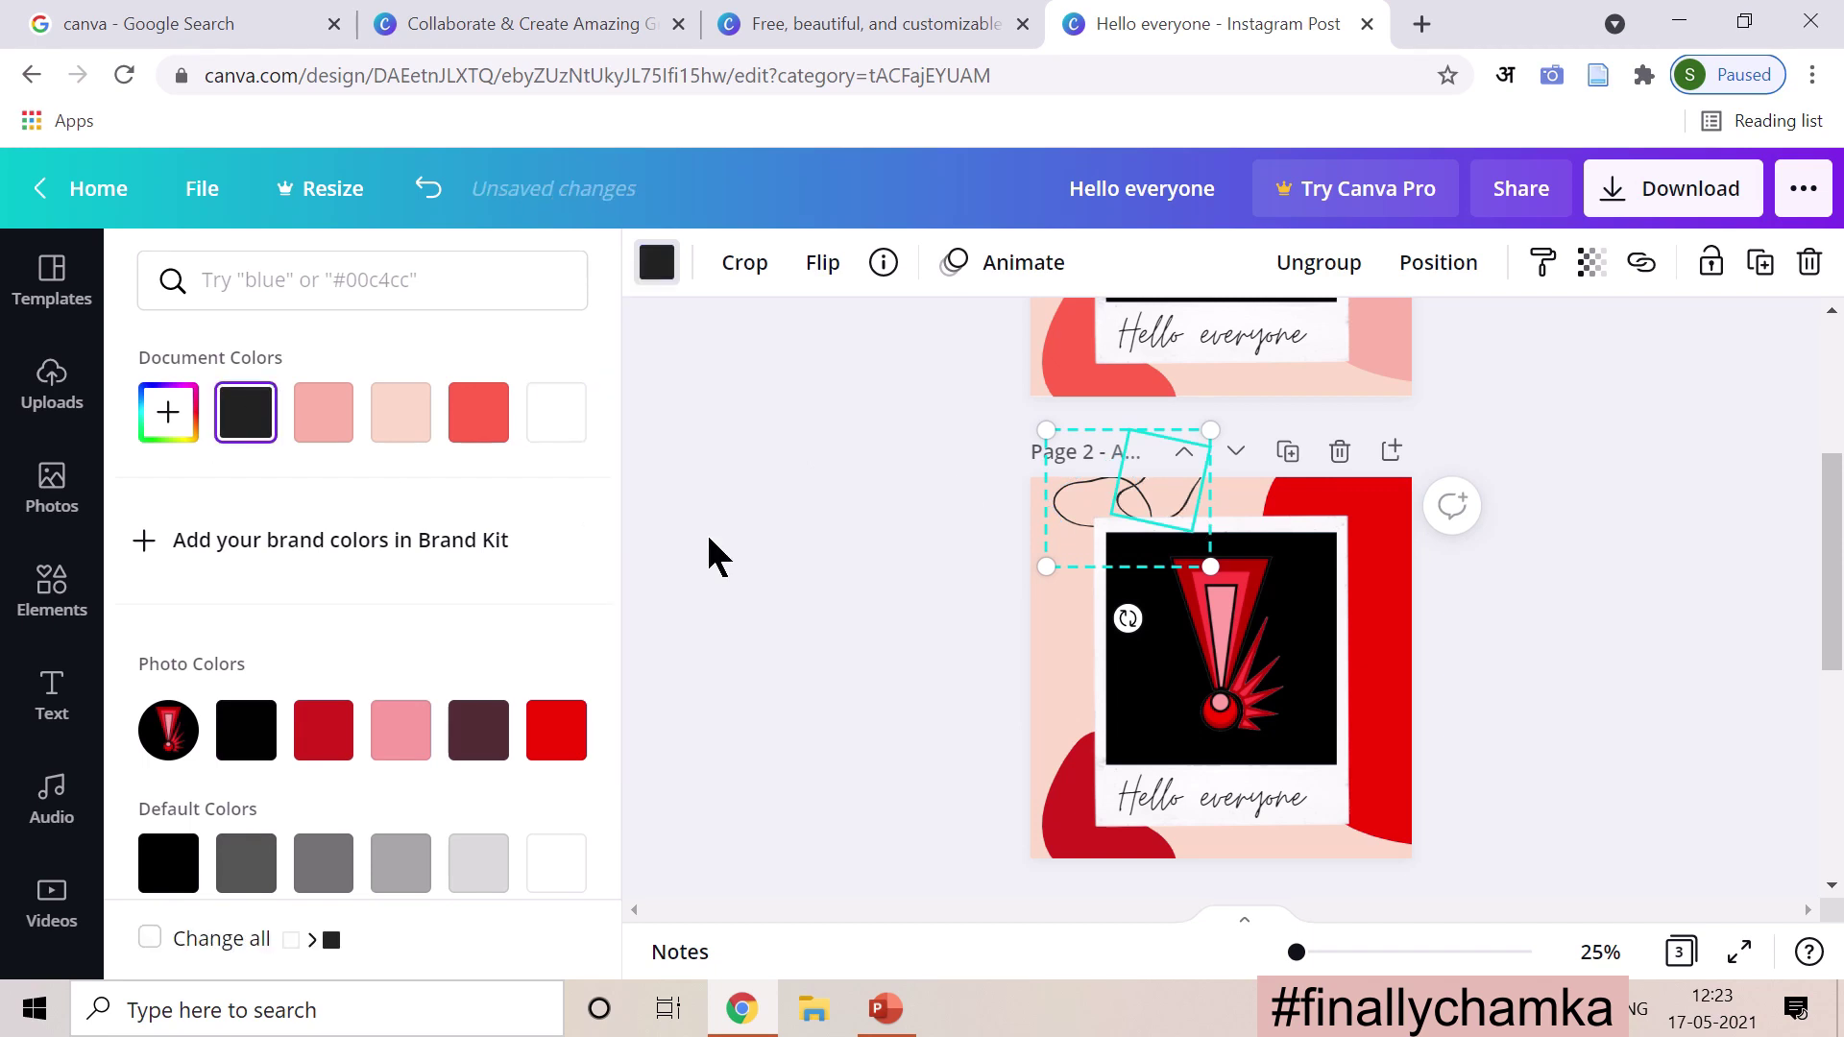
Step: Duplicate page 2's black line doodle and nudge the copy down and left over the polaroid's upper-left corner
key("Escape")
key("Down")
key("Down")
key("Down")
key("Down")
key("Down")
key("Down")
key("Down")
key("Down")
key("Down")
key("Down")
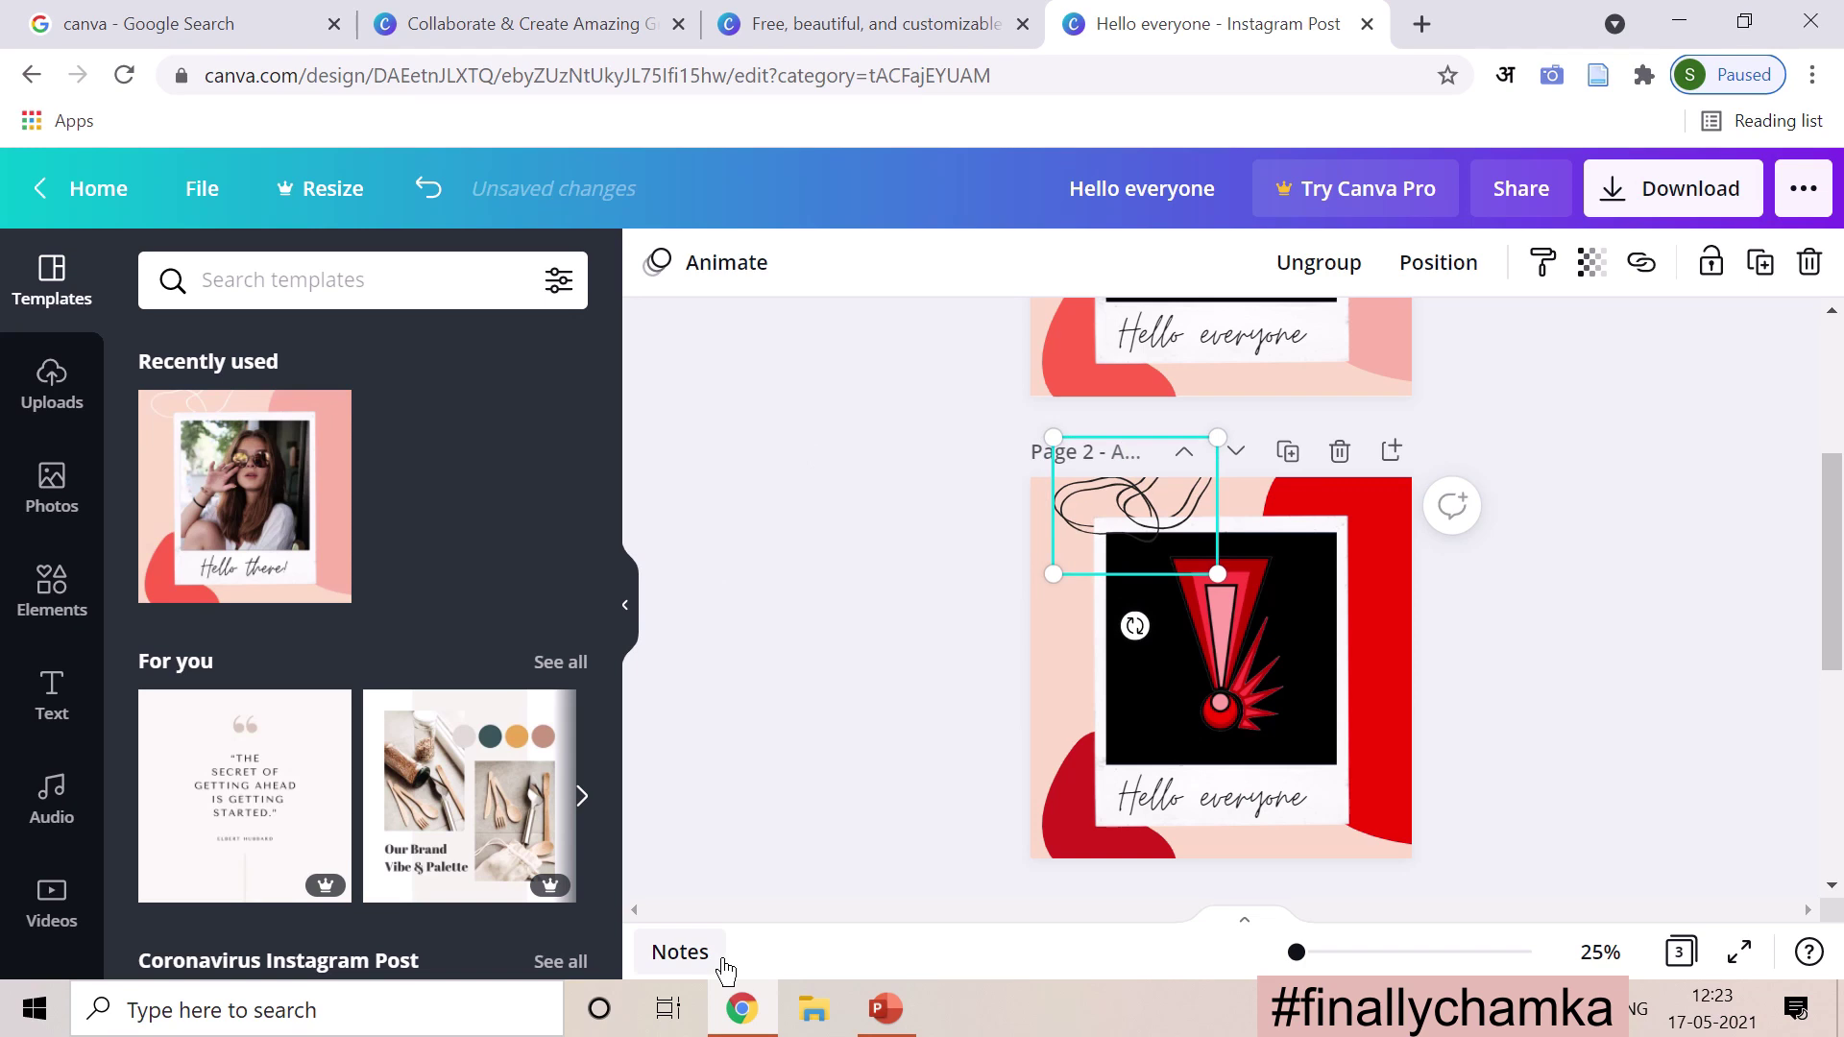
key("Left")
key("Left")
key("Left")
key("Left")
key("Left")
key("Left")
key("Left")
key("Left")
key("Left")
key("Left")
key("Left")
key("Left")
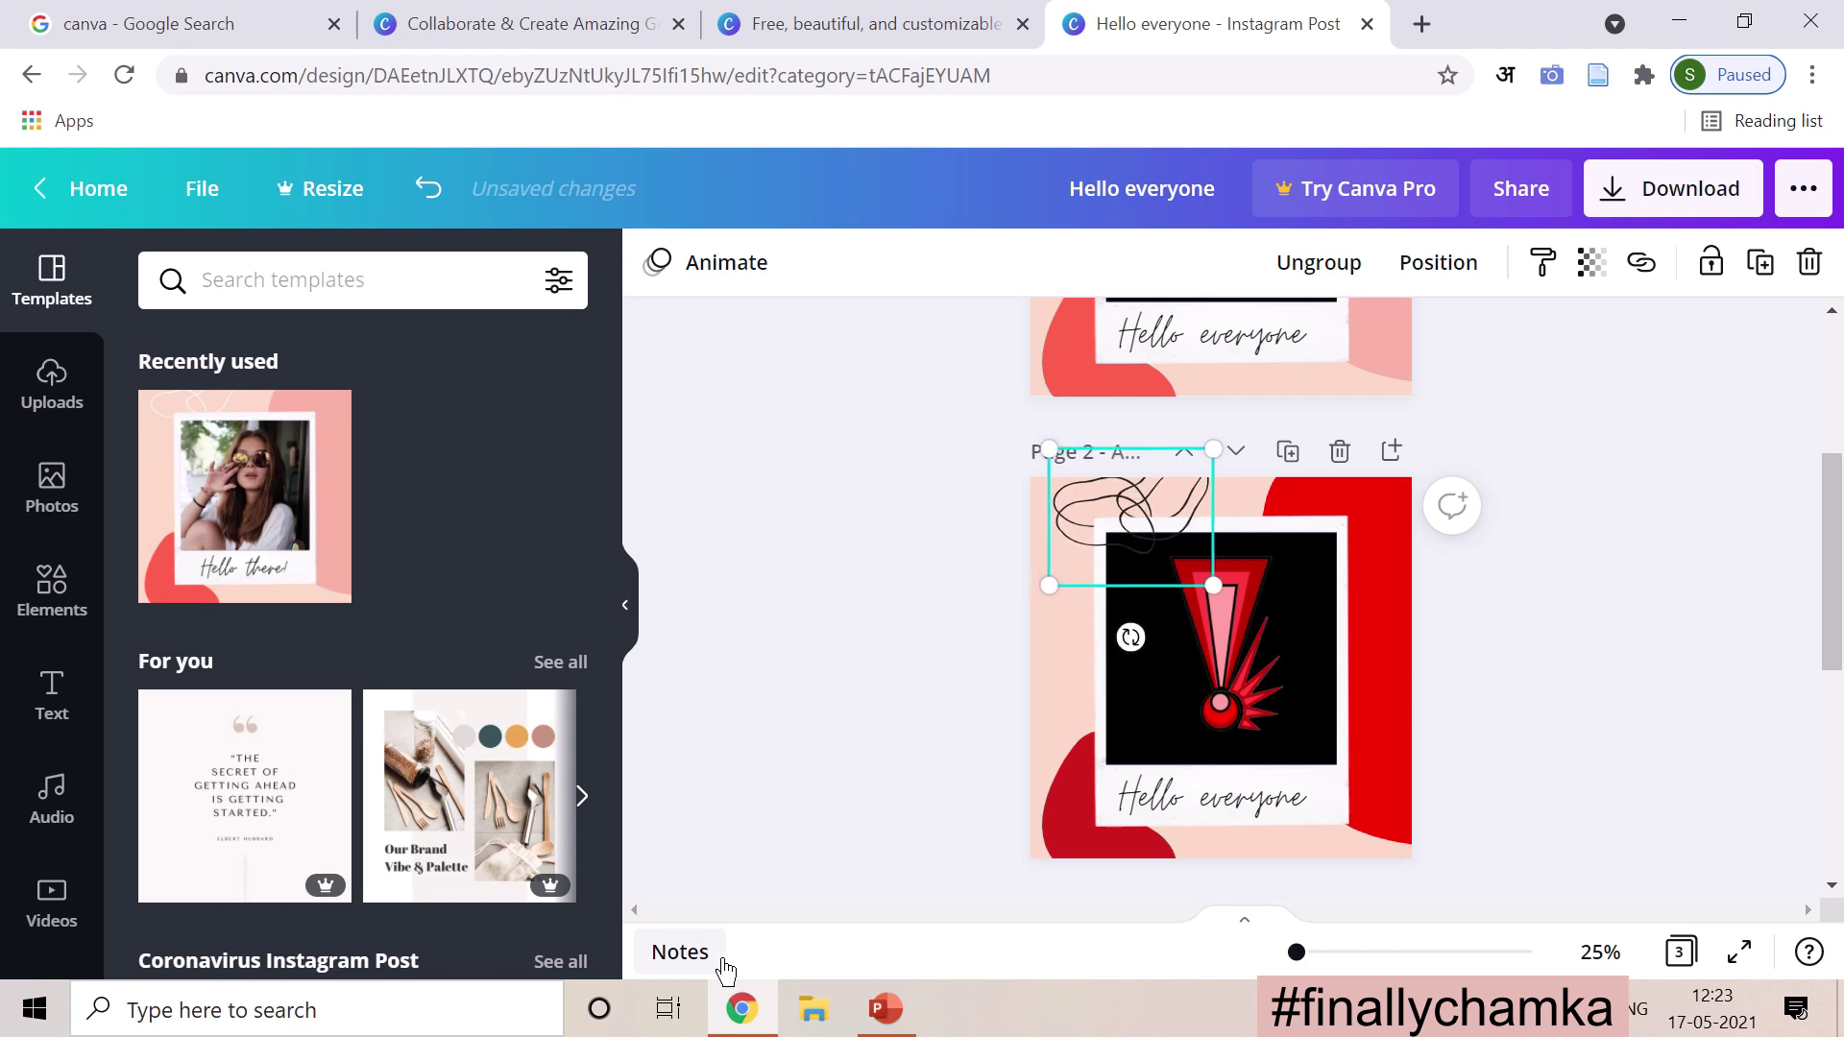
key("Down")
key("Down")
key("Down")
key("Down")
key("Down")
key("Down")
key("Down")
key("Down")
key("Down")
key("Down")
key("Down")
key("Down")
key("Down")
key("Down")
key("Down")
key("Down")
key("Down")
key("Down")
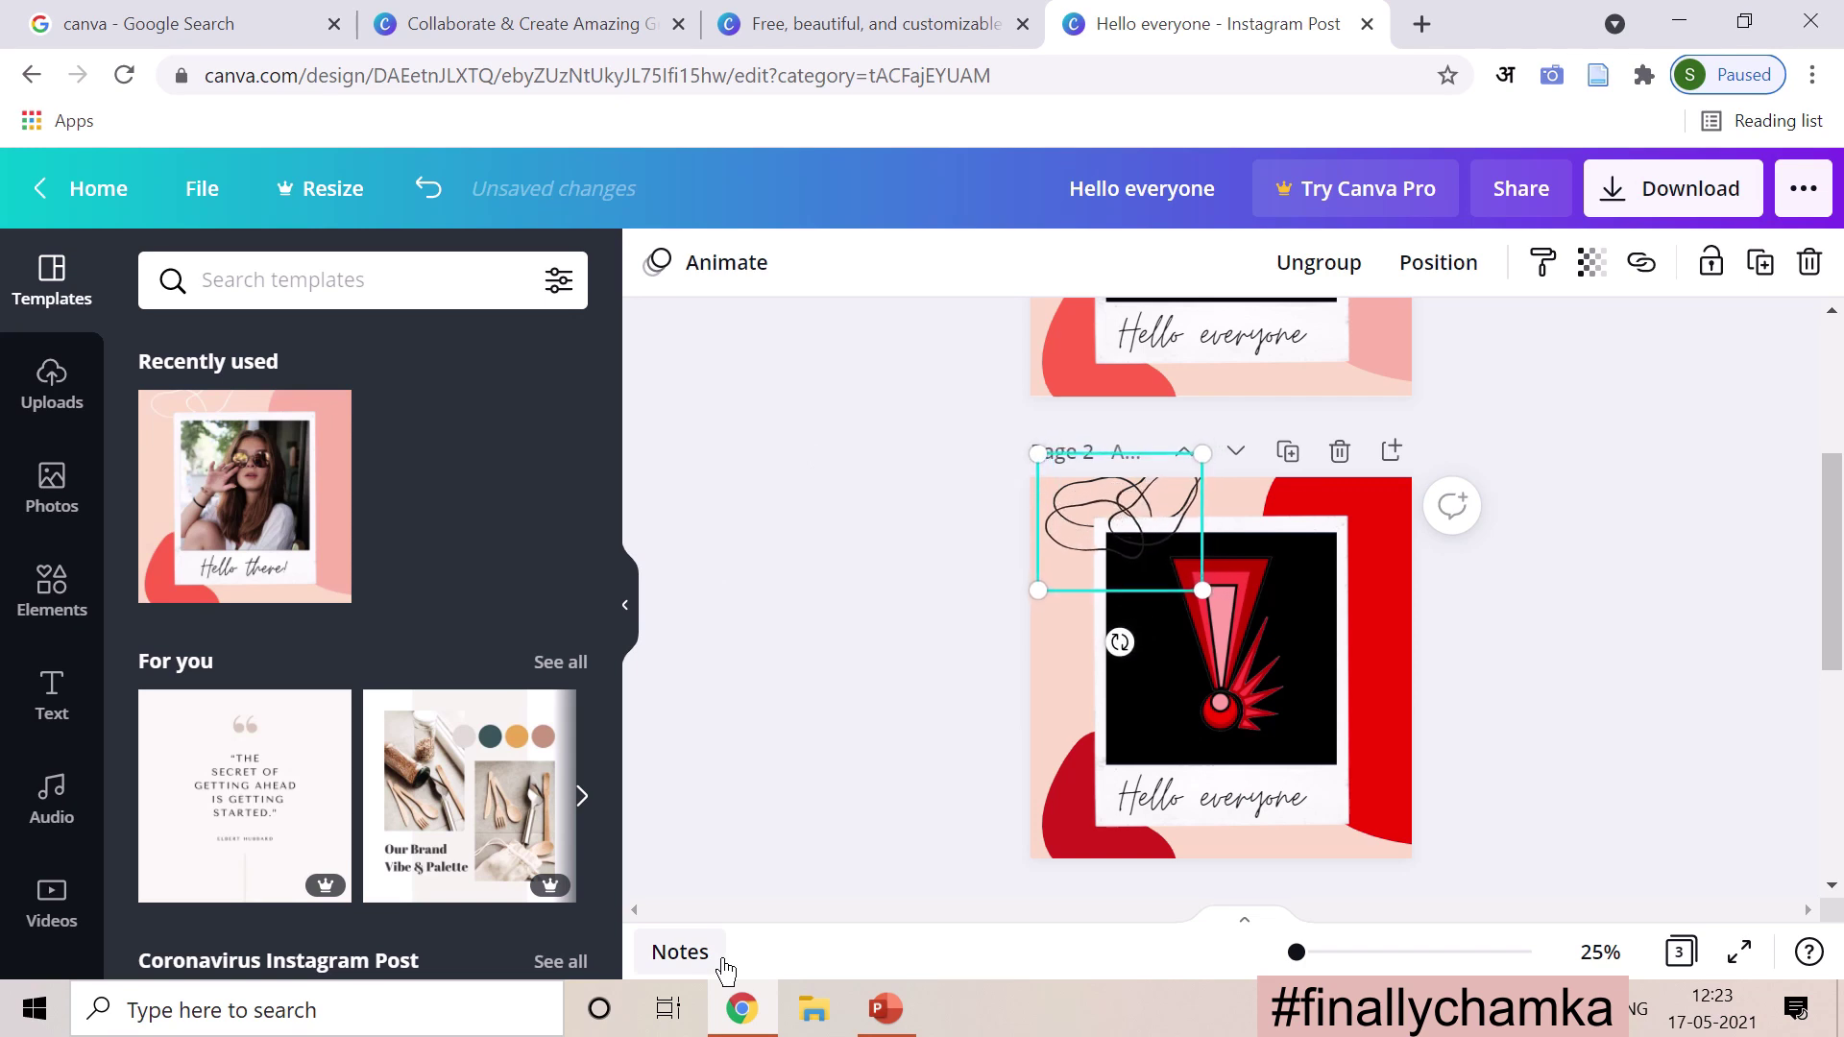
key("Down")
key("Down")
key("Down")
key("Down")
key("Down")
key("Down")
key("Down")
key("Down")
key("Down")
key("Down")
key("Down")
key("Down")
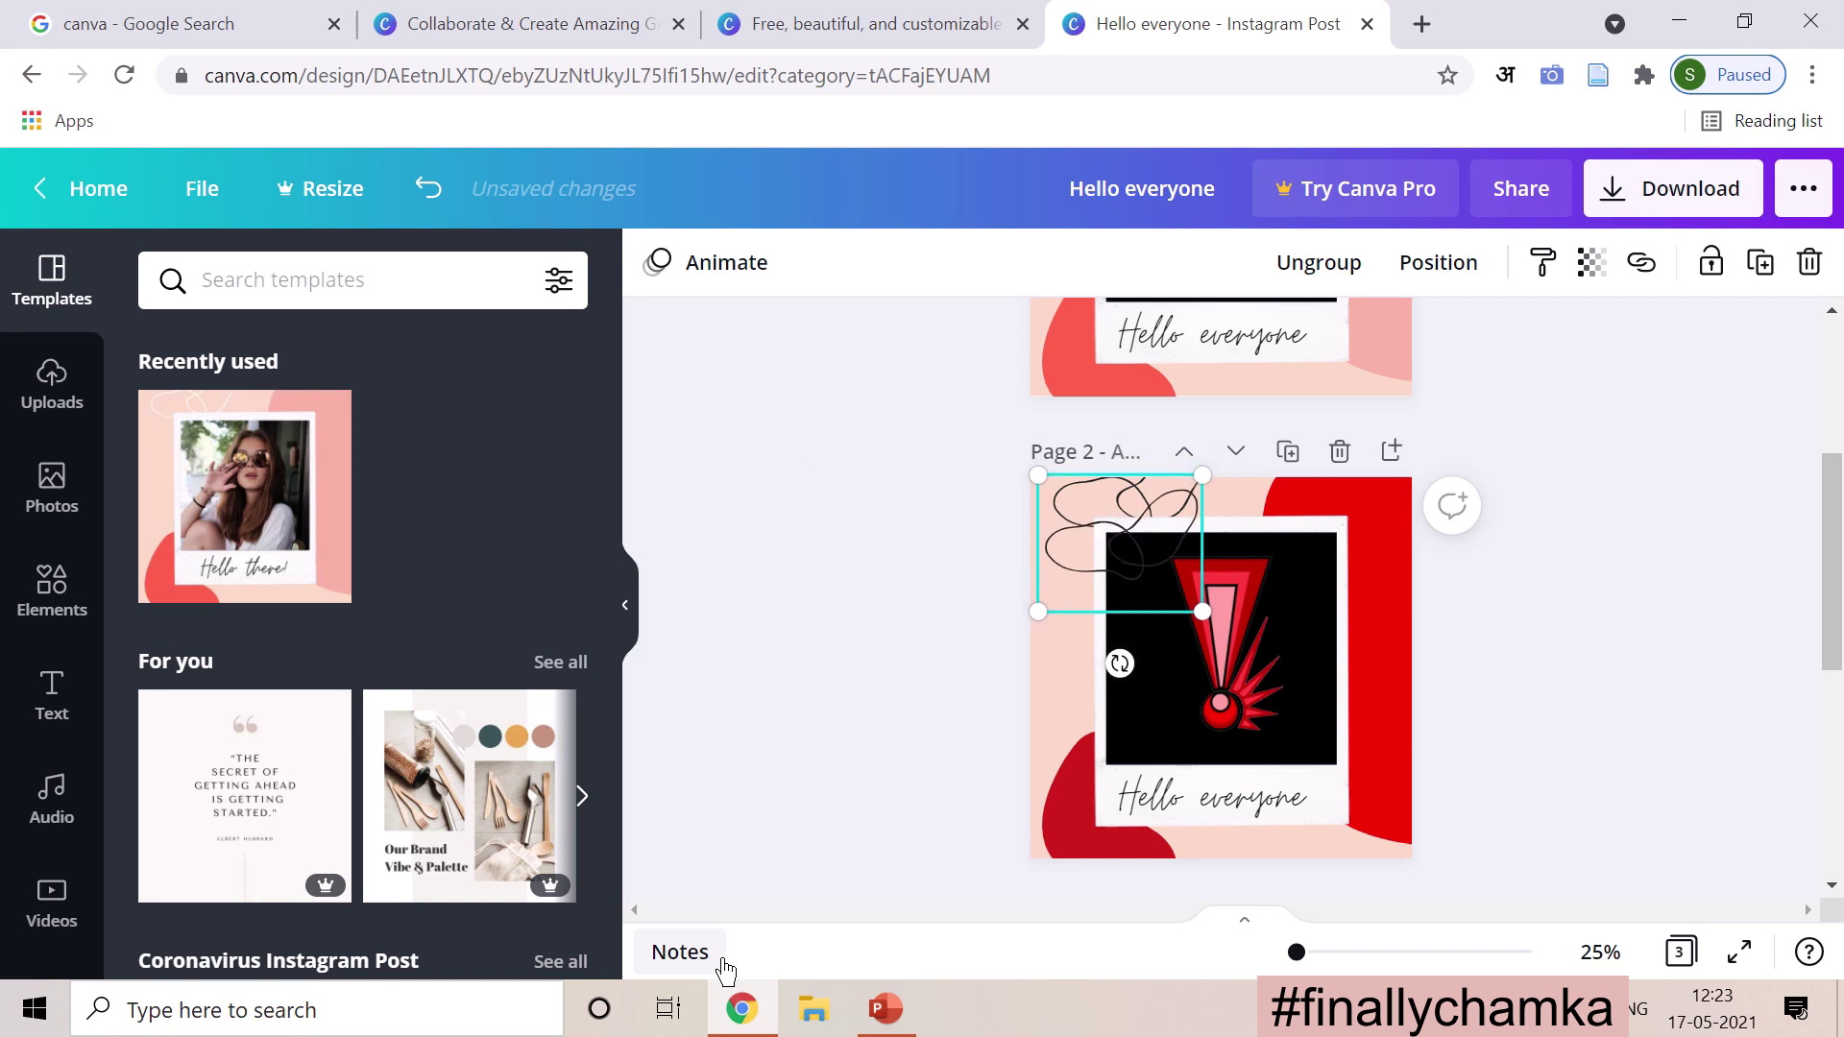
key("Left")
key("Left")
key("Left")
key("Left")
key("Left")
key("Left")
key("Left")
key("Left")
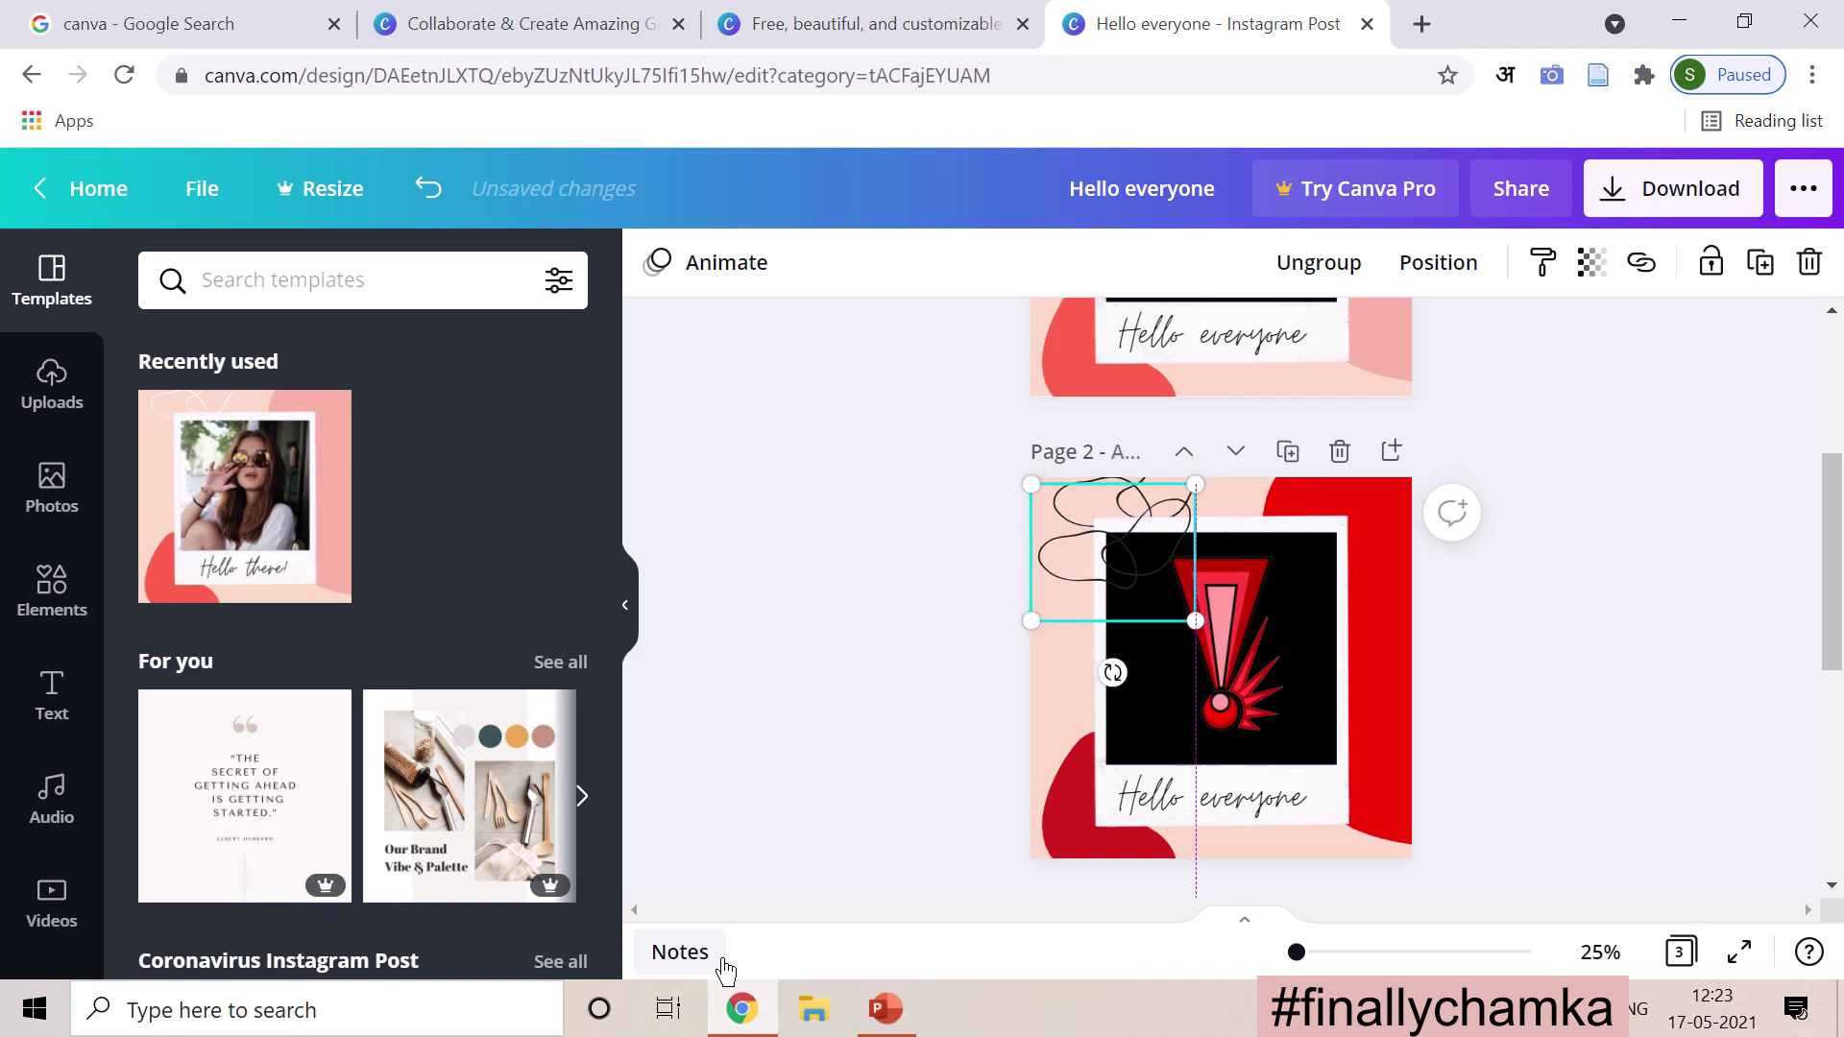
key("Down")
key("Down")
key("Down")
key("Down")
key("Down")
key("Down")
key("Down")
key("Down")
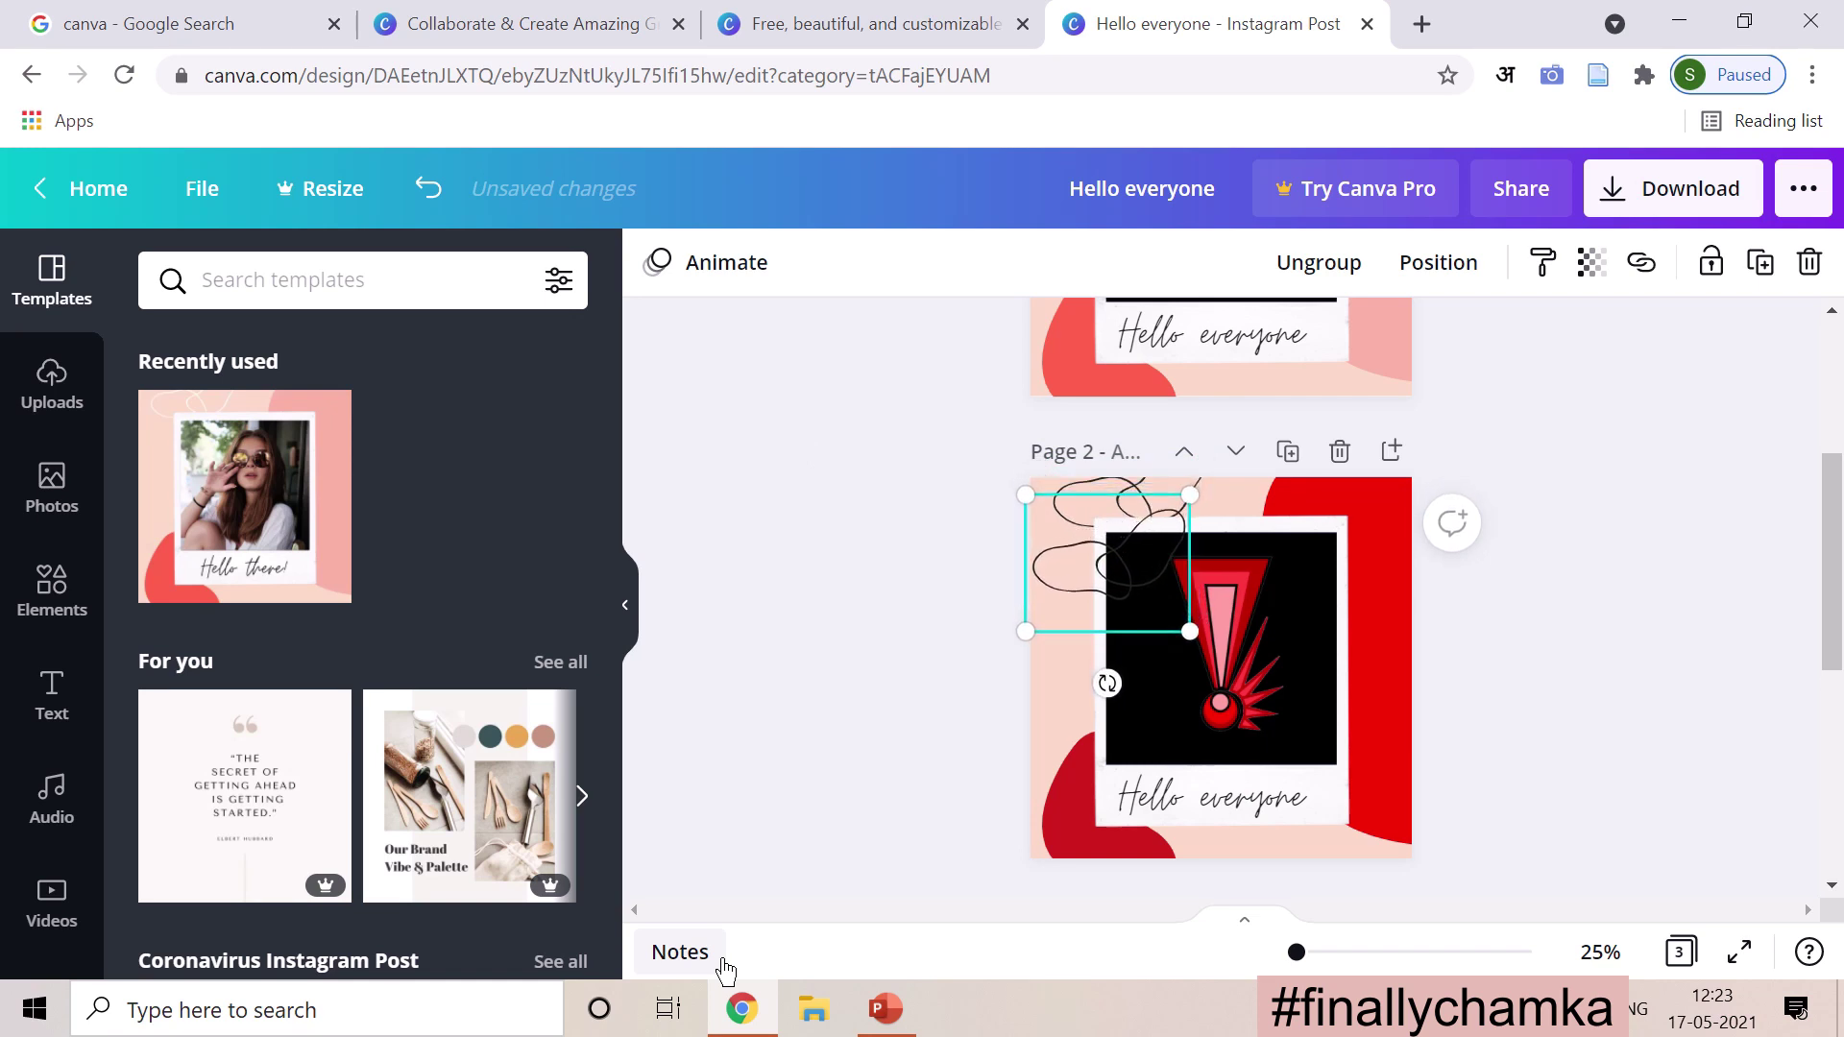
Step: Send the copied doodle backward twice so that it sits behind the photo and the polaroid frame
right_click(1106, 571)
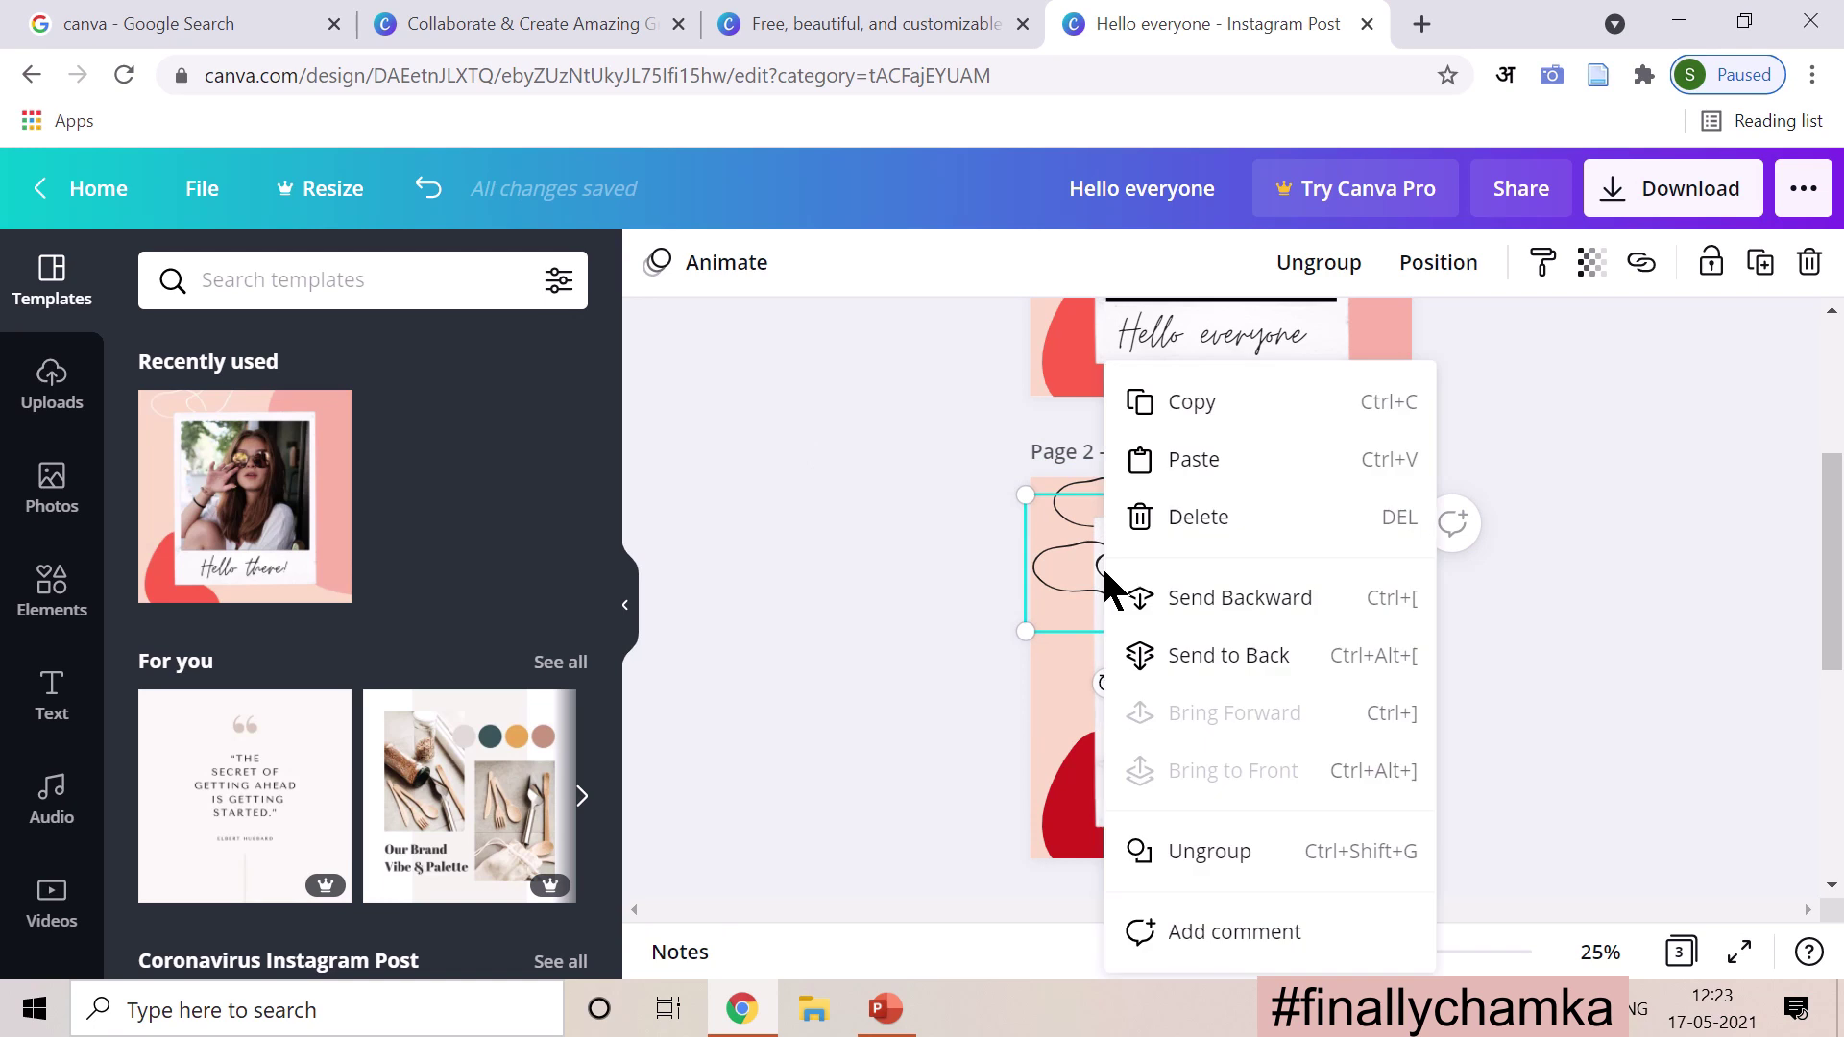
left_click(1299, 615)
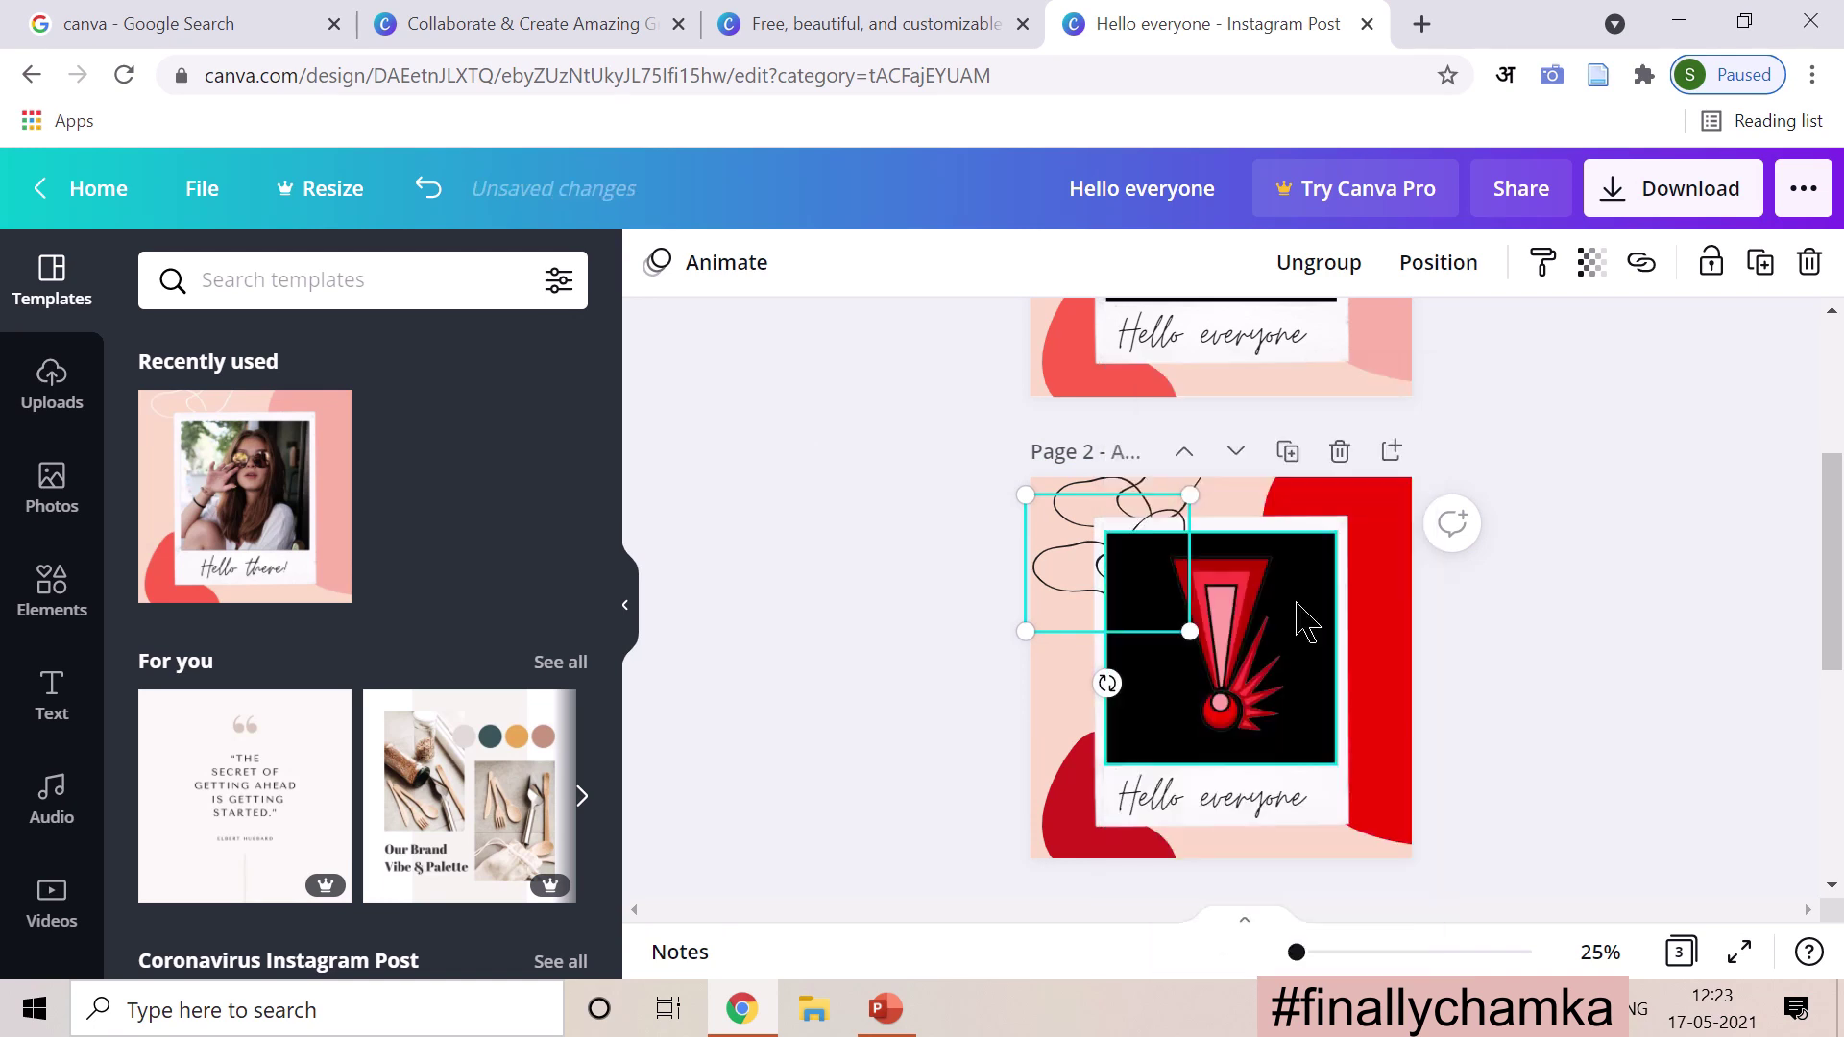
right_click(1045, 591)
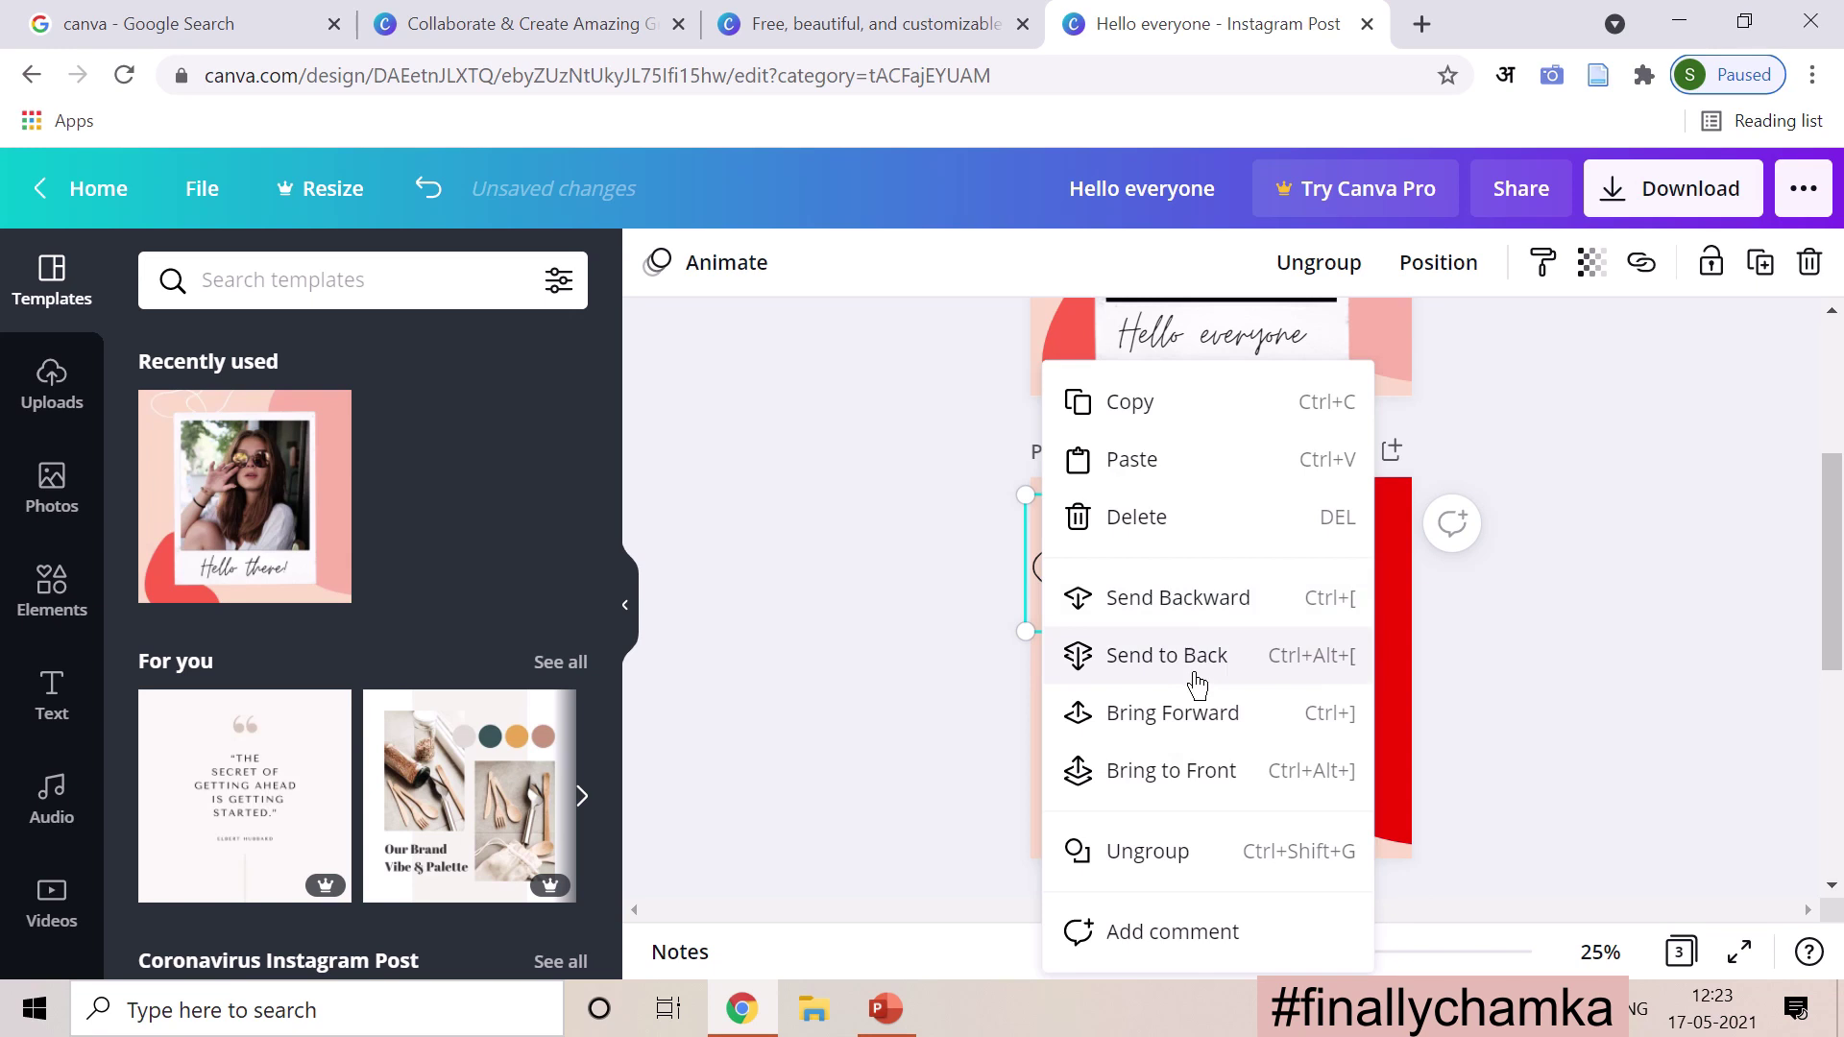
left_click(1202, 603)
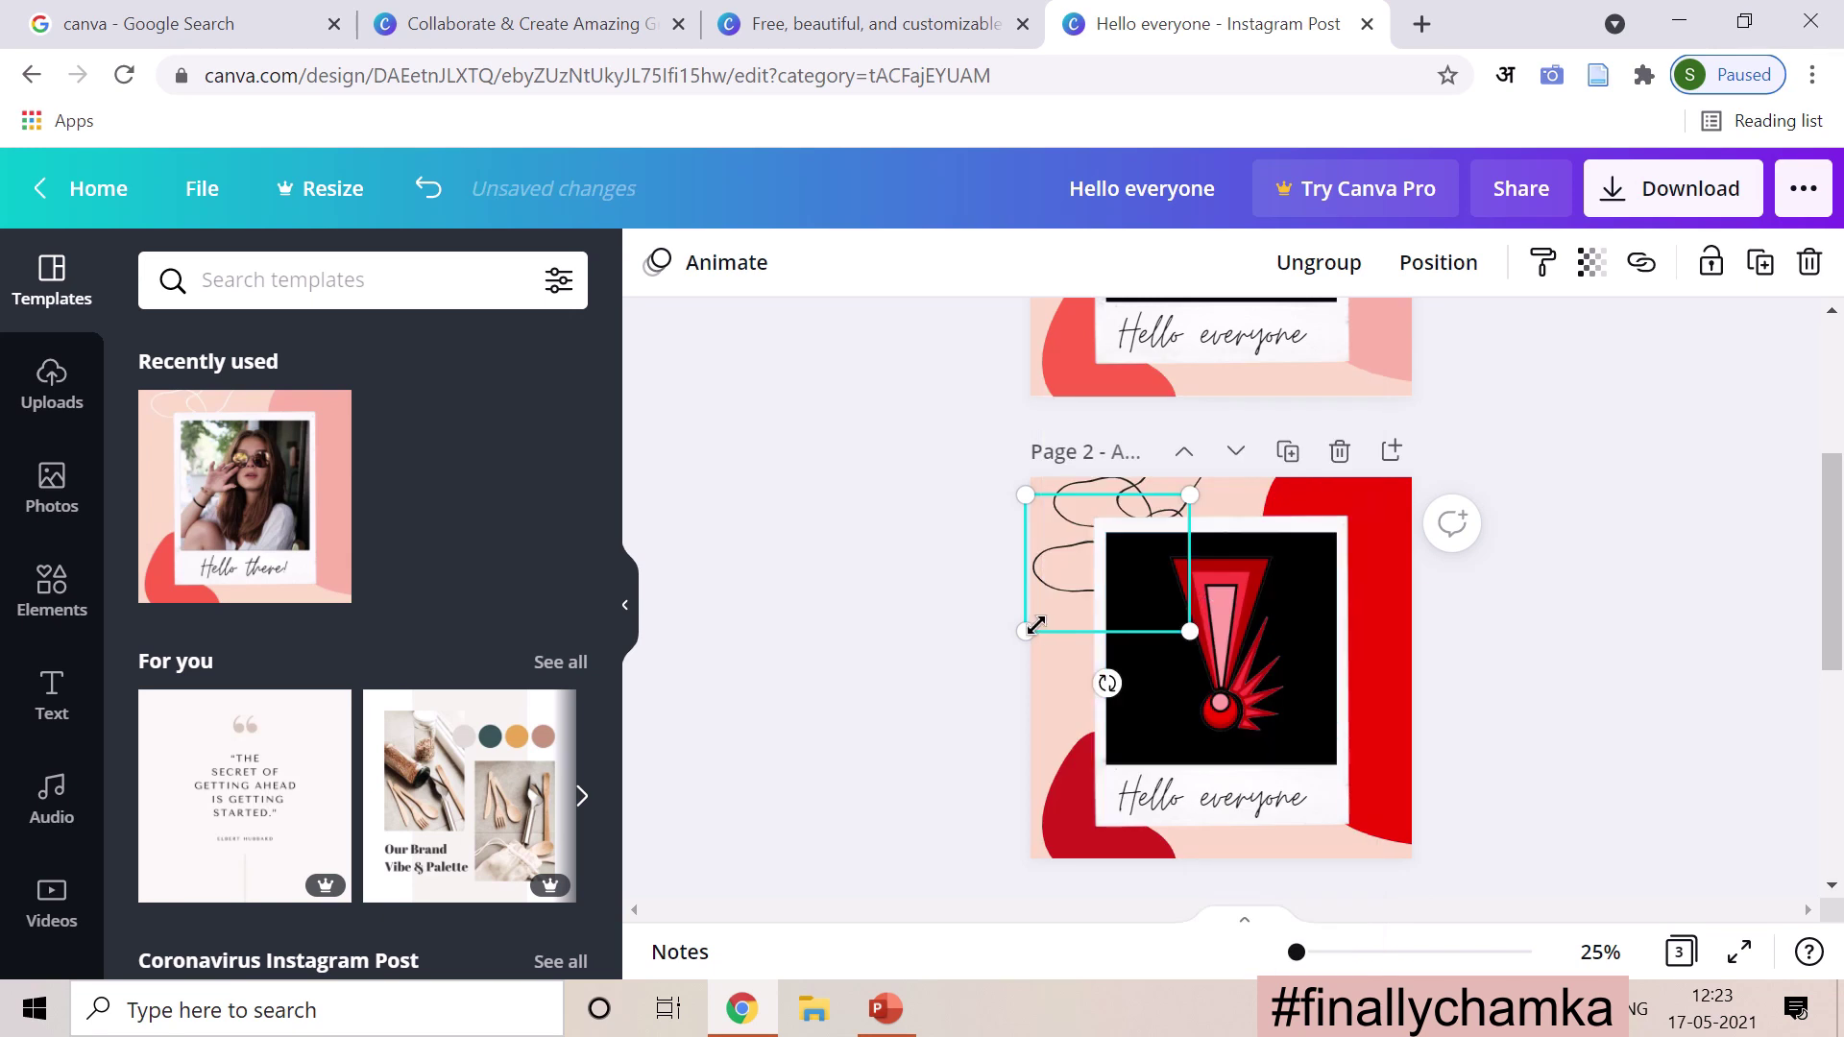
Step: Nudge the copied doodle further down along page 2's left edge, away from the original doodle
key("Down")
key("Down")
key("Down")
key("Down")
key("Down")
key("Down")
key("Down")
key("Down")
key("Down")
key("Down")
key("Down")
key("Down")
key("Down")
key("Down")
key("Down")
key("Down")
key("Down")
key("Down")
key("Down")
key("Down")
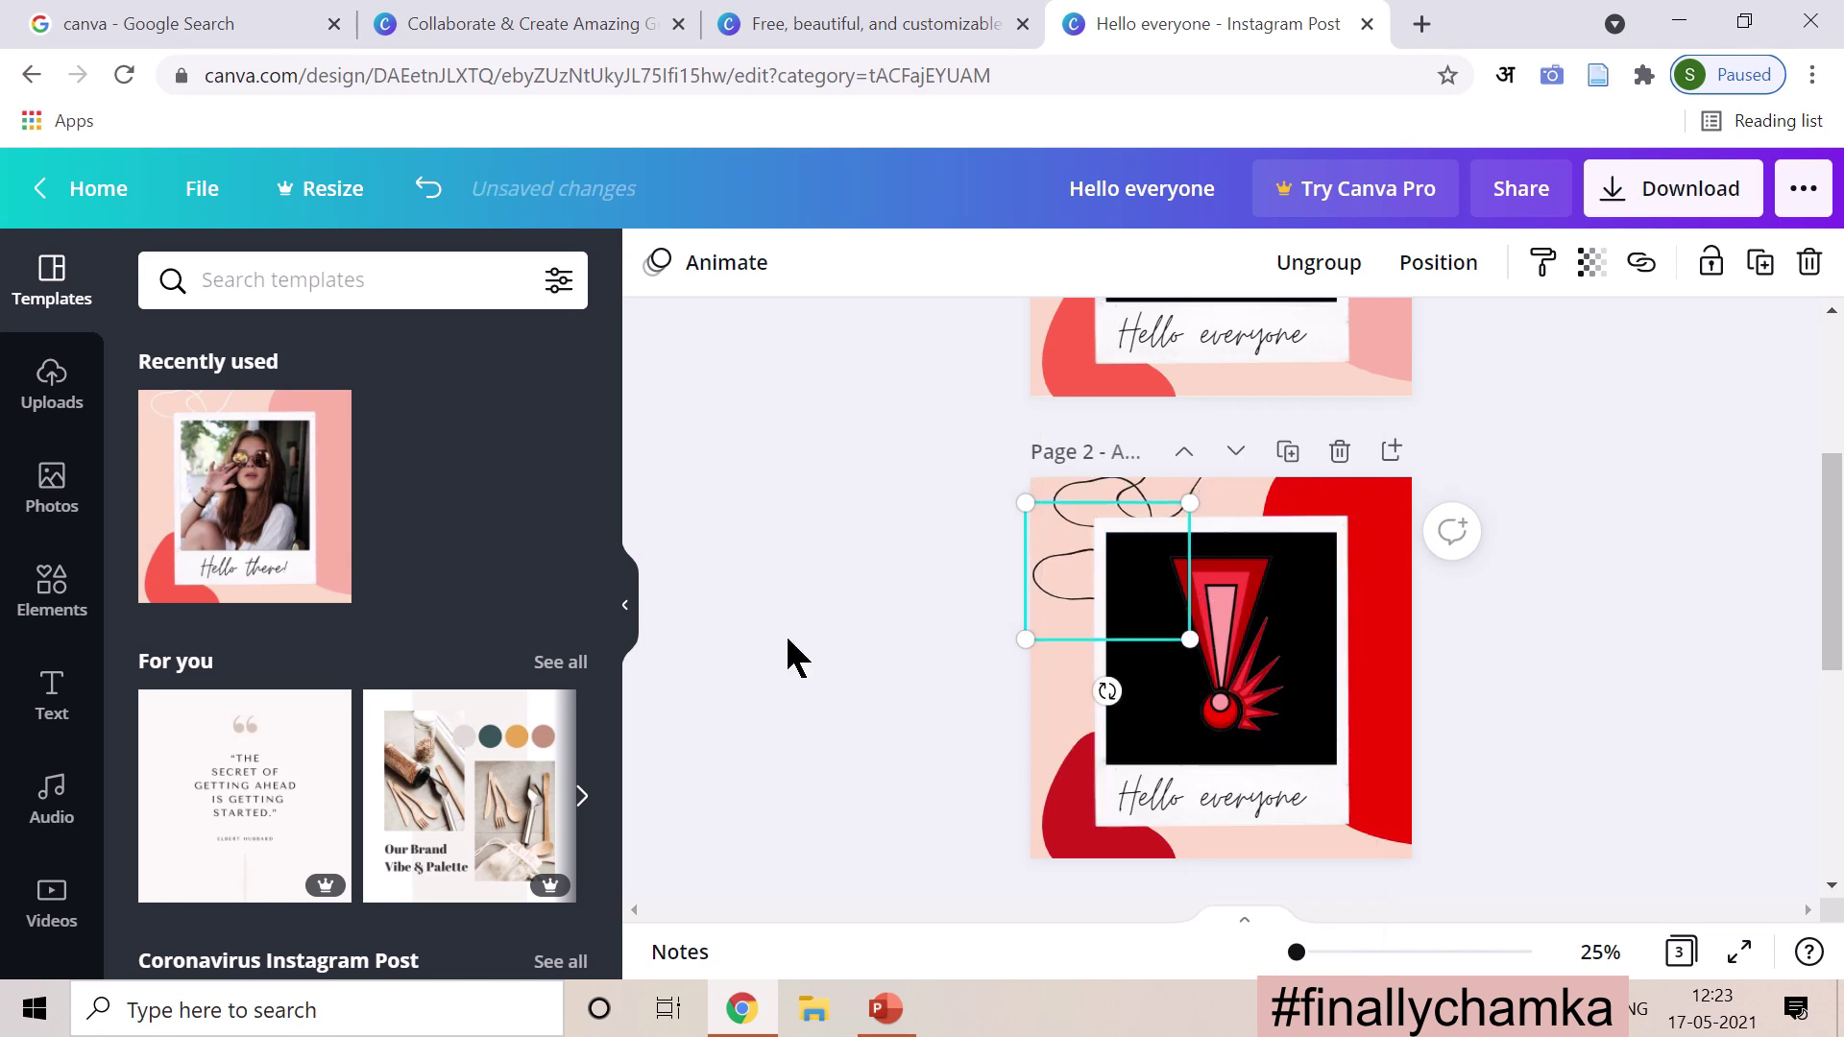
key("Down")
key("Down")
key("Down")
key("Down")
key("Down")
key("Down")
key("Down")
key("Down")
key("Down")
key("Down")
key("Down")
key("Down")
key("Down")
key("Down")
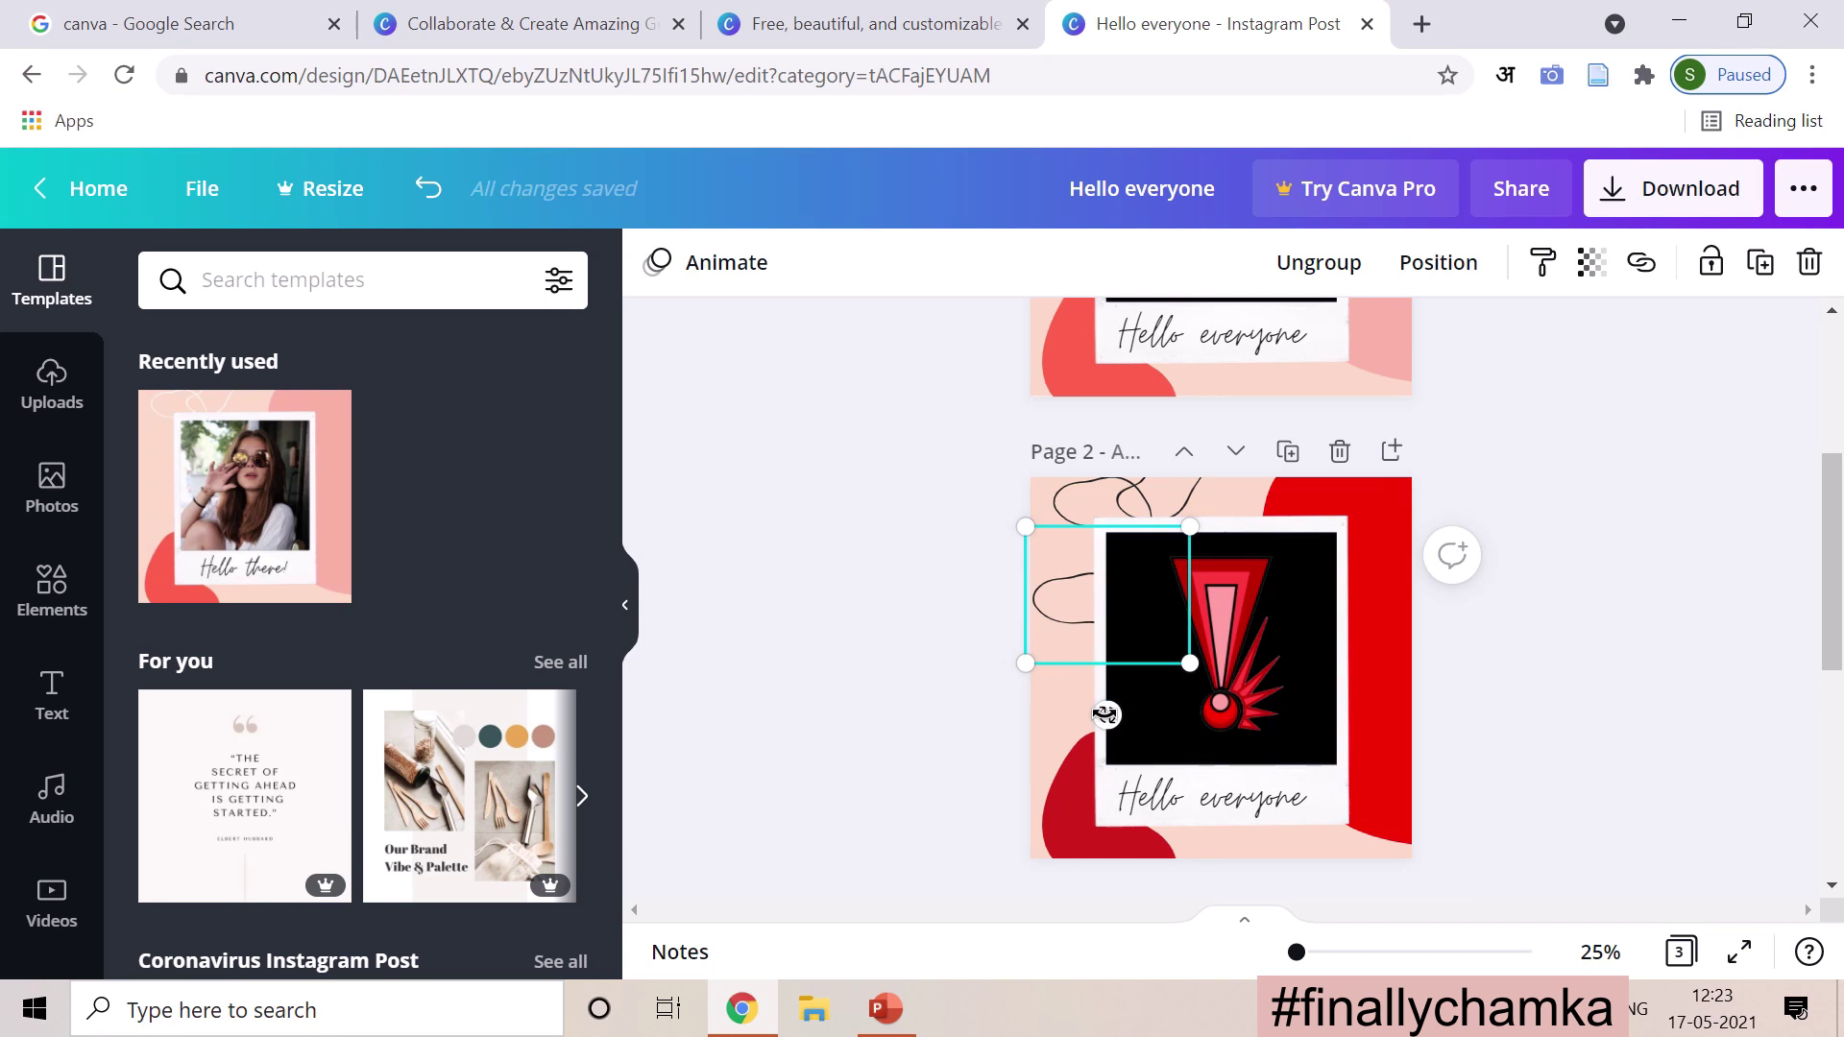
Step: Rotate the copied doodle counterclockwise to nearly vertical and nudge it left and down beside the polaroid's left edge
mouse_move(1105, 714)
left_mouse_down()
mouse_move(1158, 687)
mouse_move(1148, 608)
left_mouse_up()
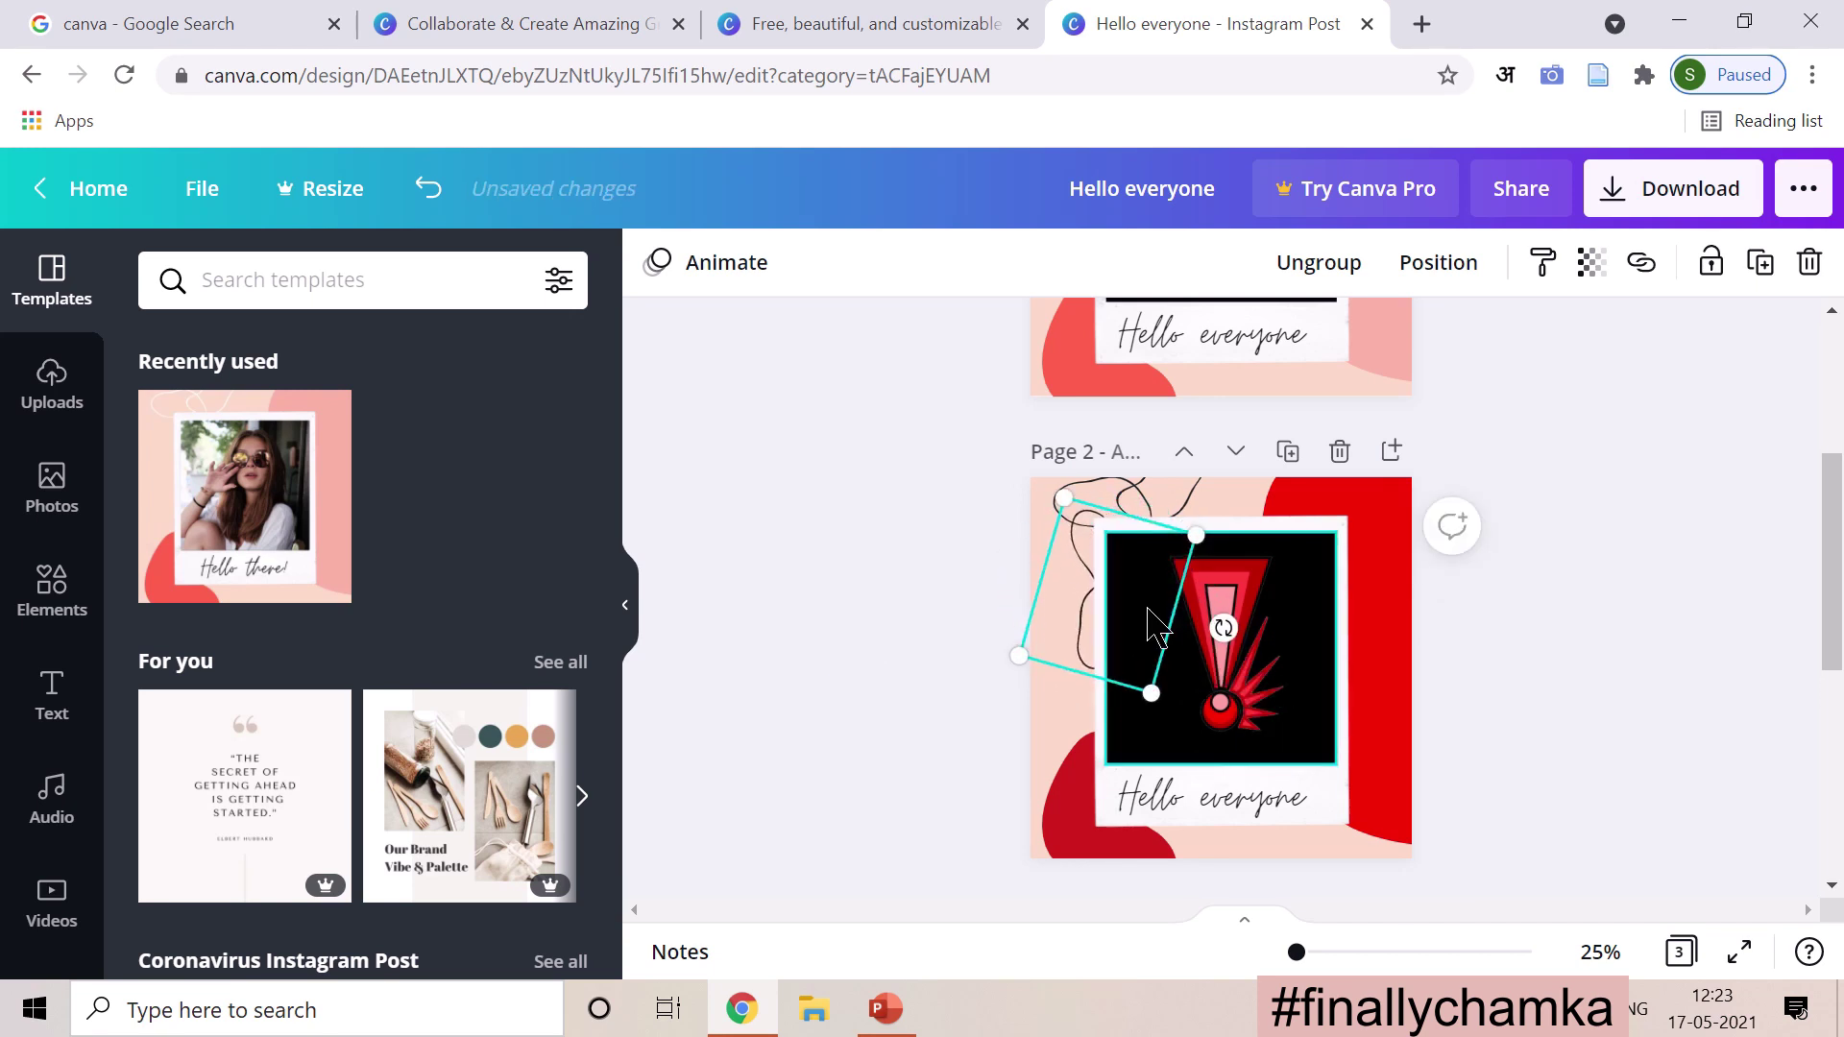
key("shift+Left")
key("shift+Left")
key("shift+Left")
key("shift+Left")
key("shift+Left")
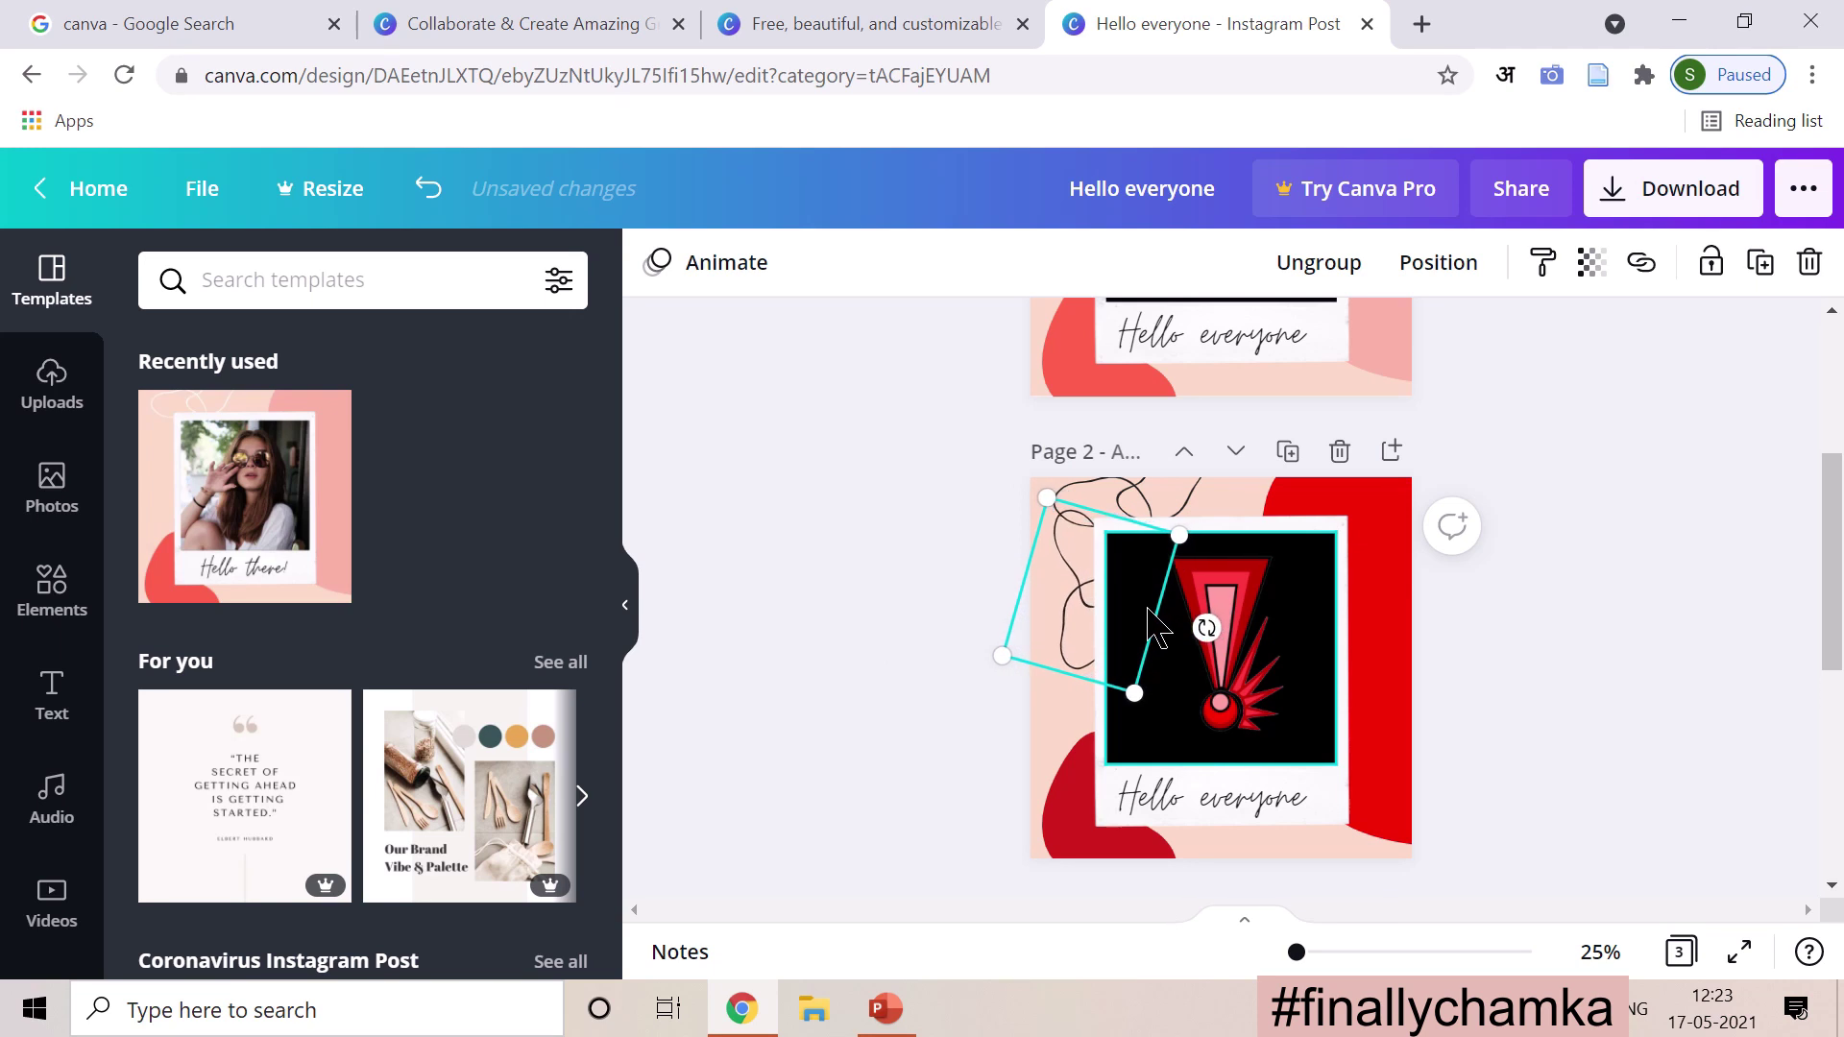
key("shift+Left")
key("shift+Left")
key("shift+Left")
key("shift+Left")
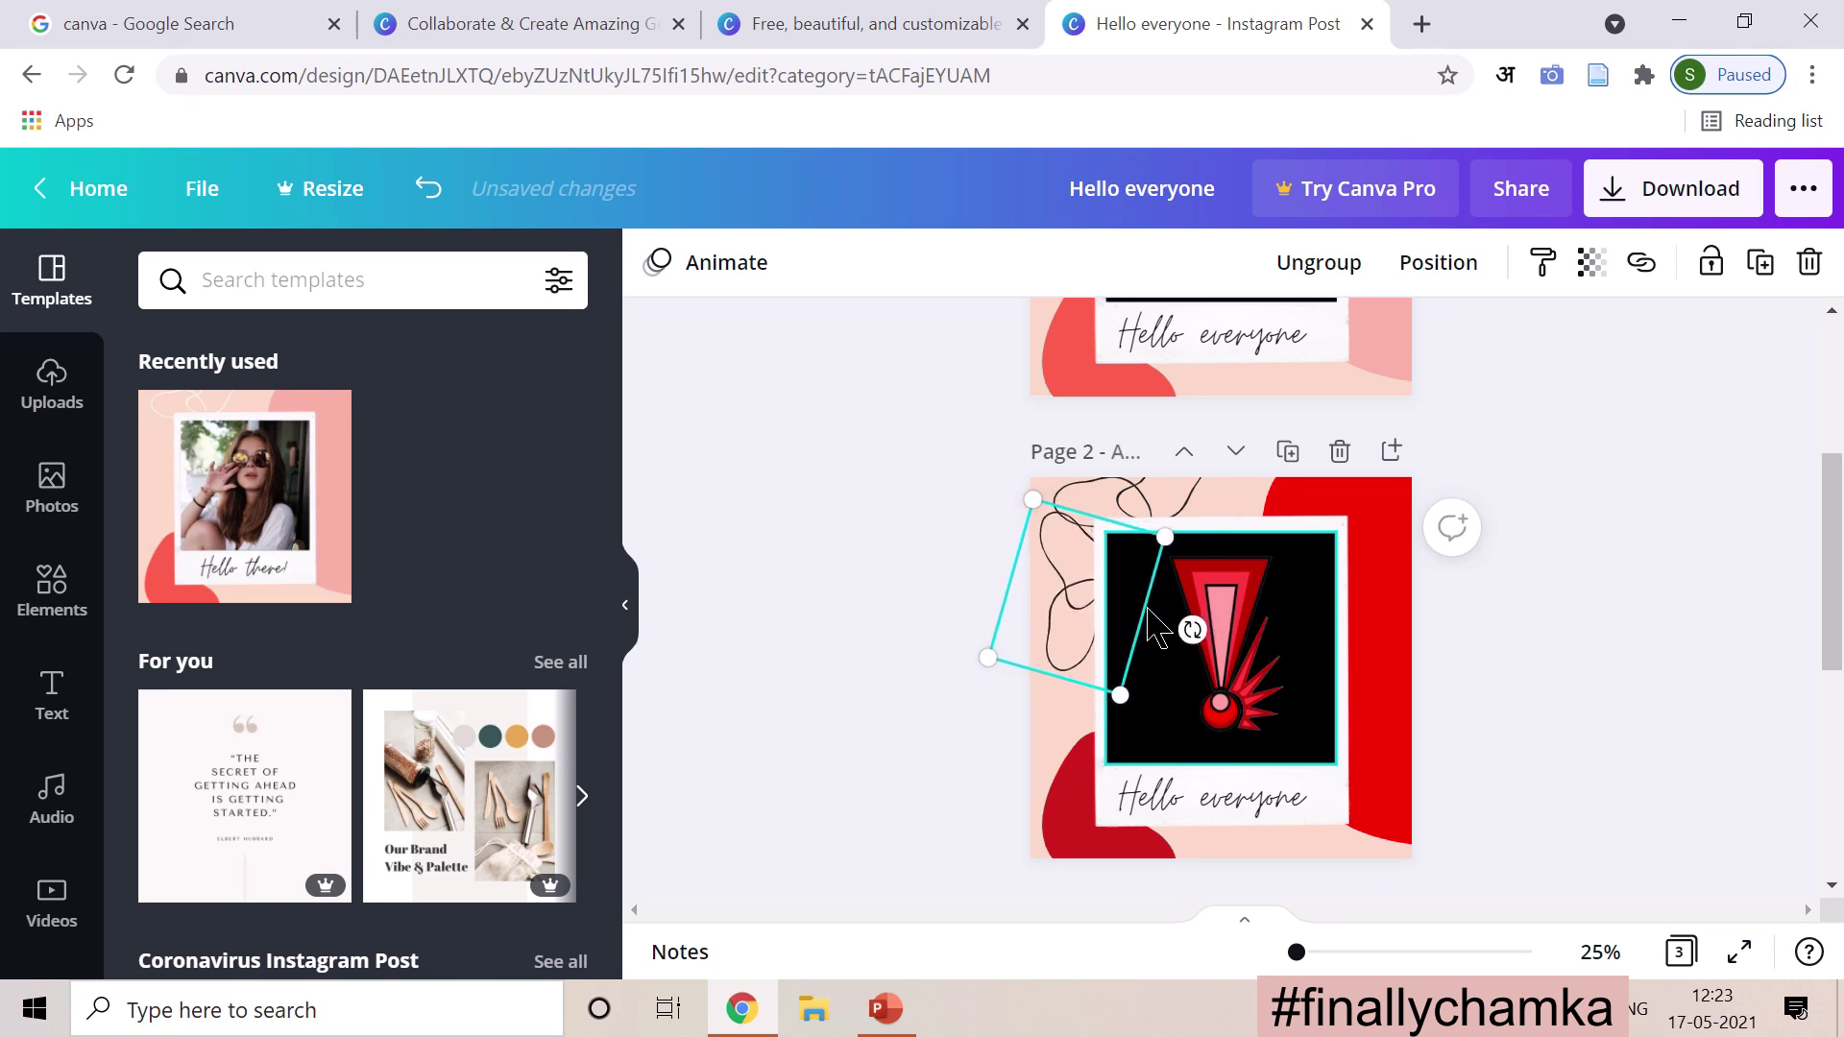
key("shift+Down")
key("shift+Down")
key("shift+Down")
key("shift+Down")
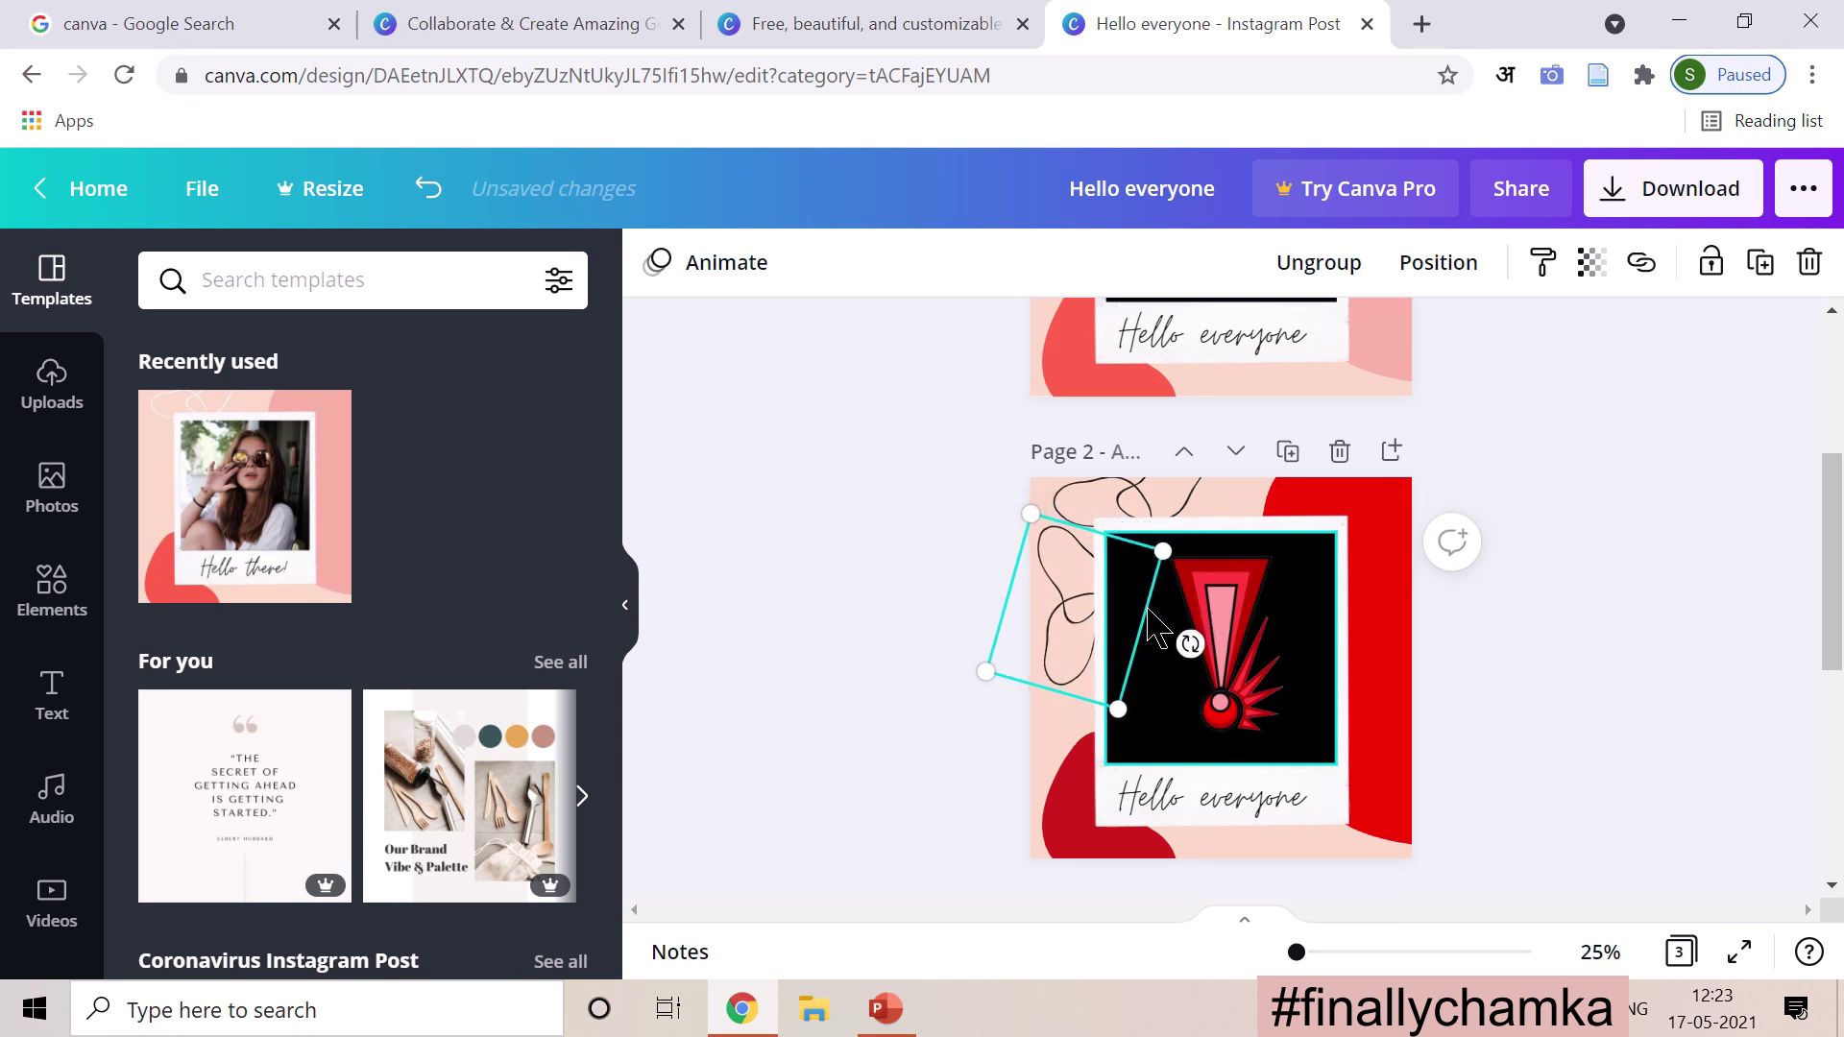
key("shift+Down")
key("shift+Down")
key("shift+Down")
key("shift+Left")
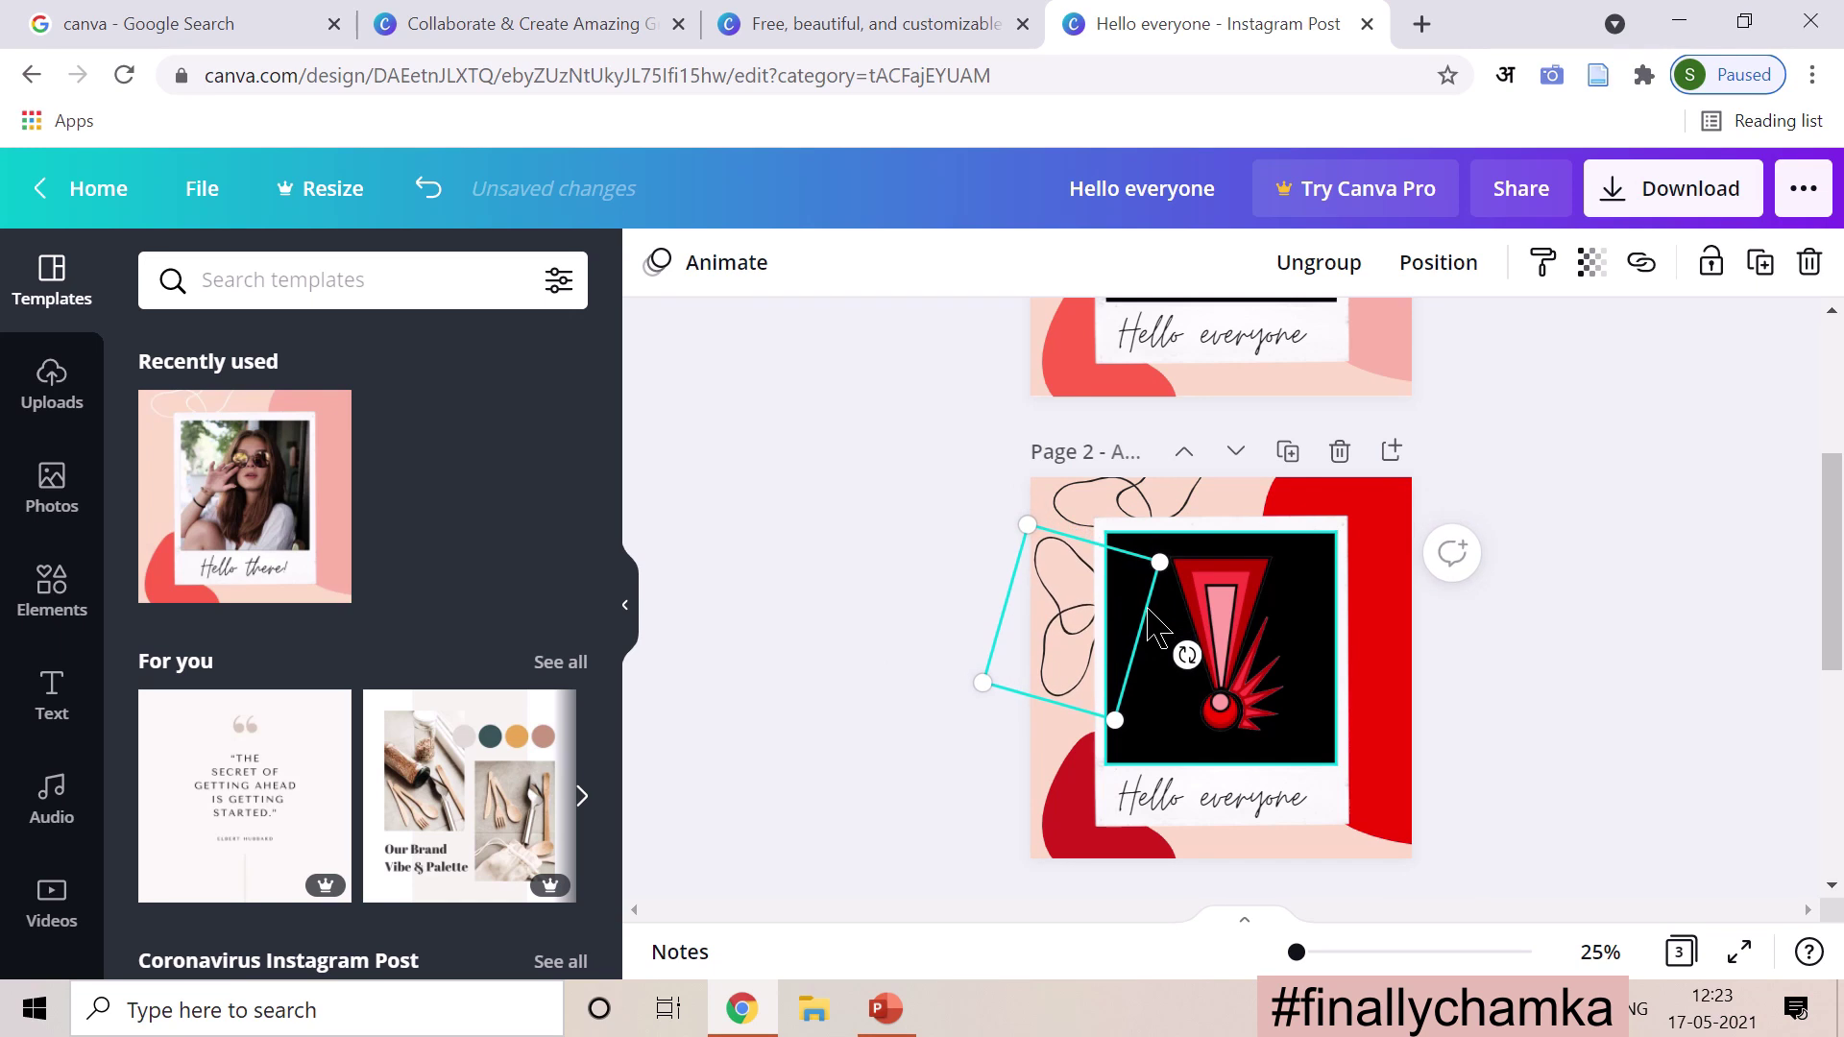
Step: Duplicate the nearly vertical black doodle on page 2 and move the new copy over the polaroid's lower-right corner and the red shape
key("shift+Right")
key("shift+Right")
key("shift+Down")
key("shift+Down")
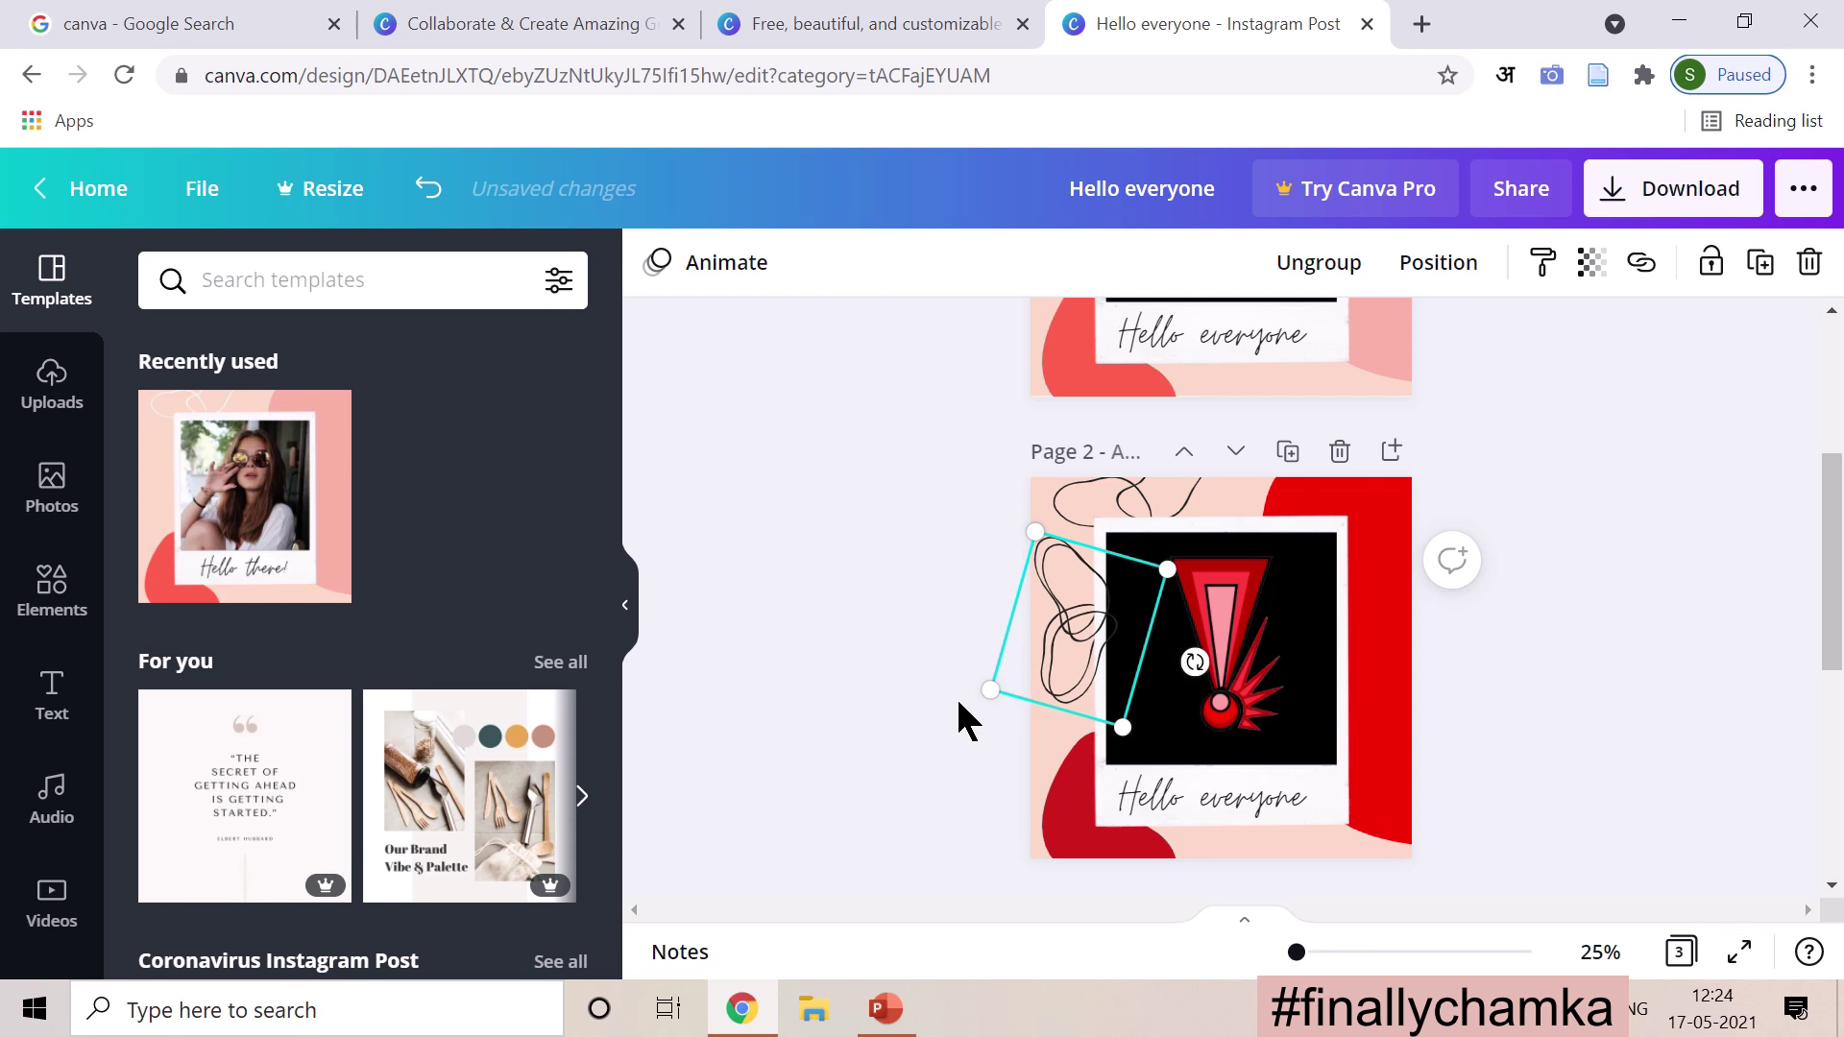
key("shift+Right")
key("shift+Right")
key("shift+Right")
key("shift+Right")
key("shift+Right")
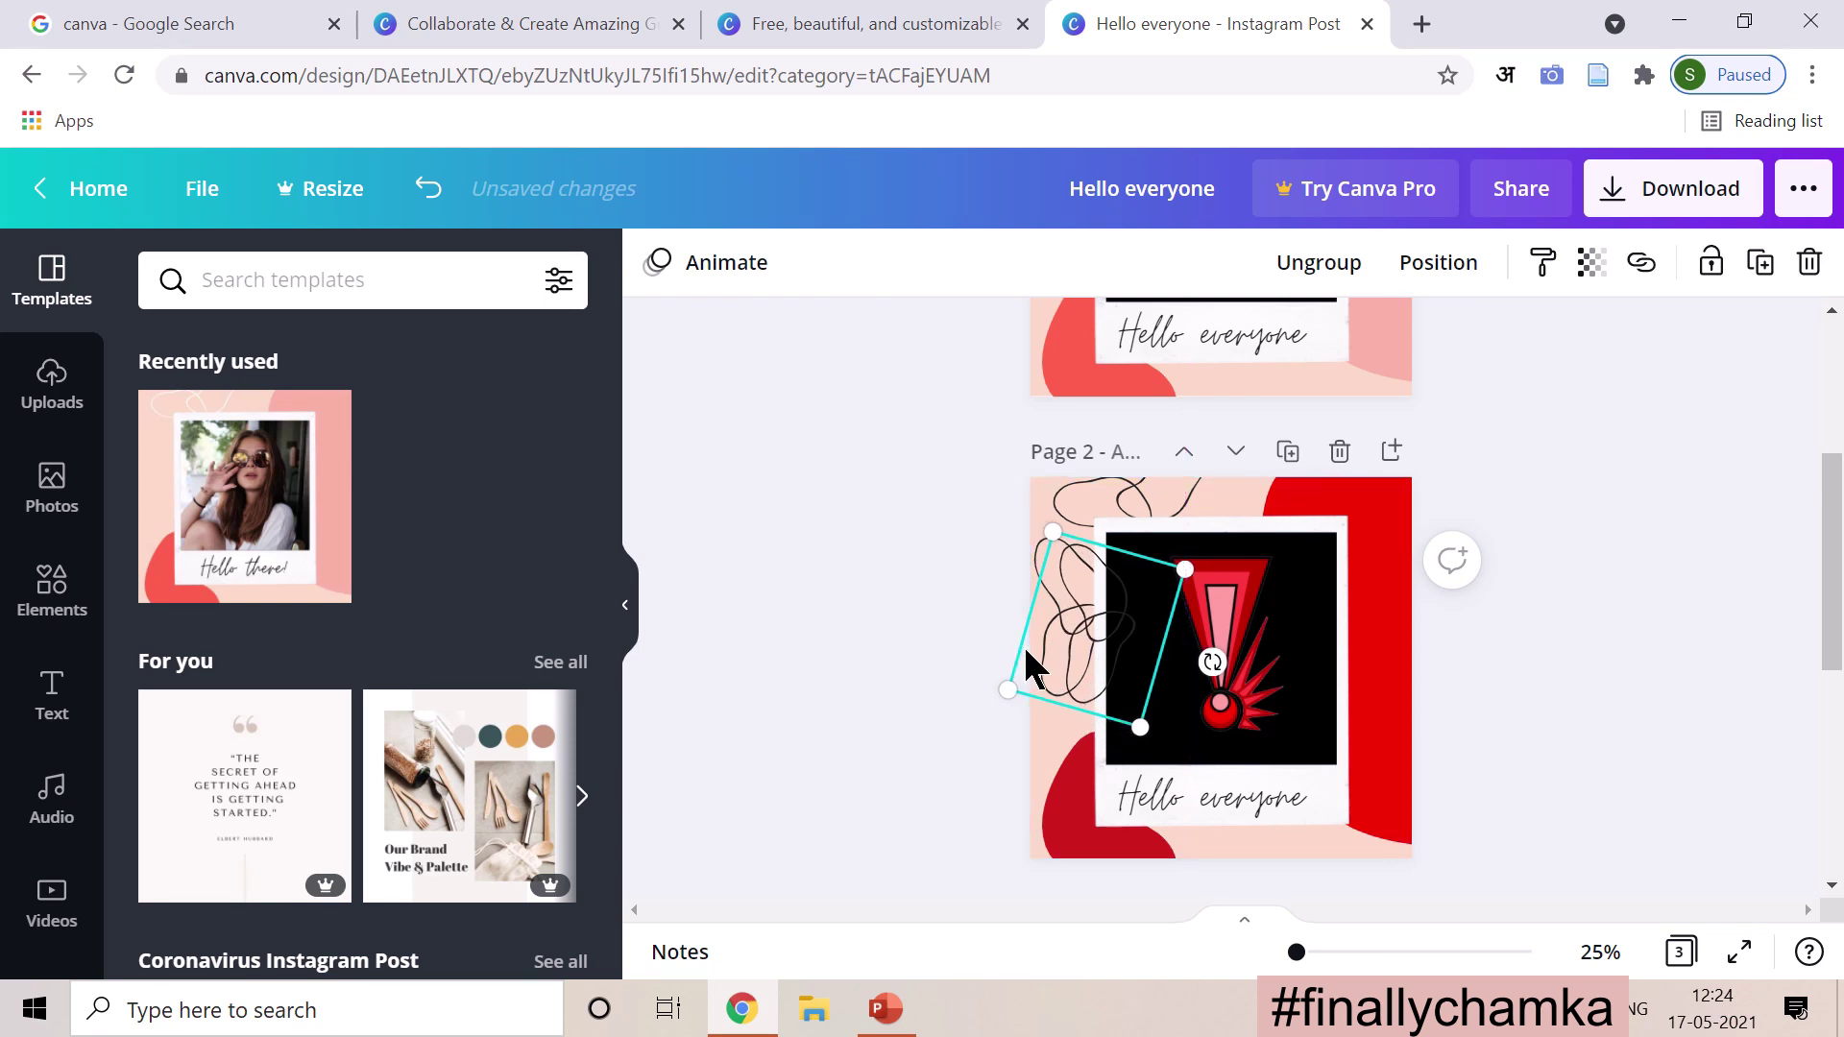
mouse_move(1023, 649)
left_mouse_down()
mouse_move(1311, 662)
mouse_move(1308, 787)
left_mouse_up()
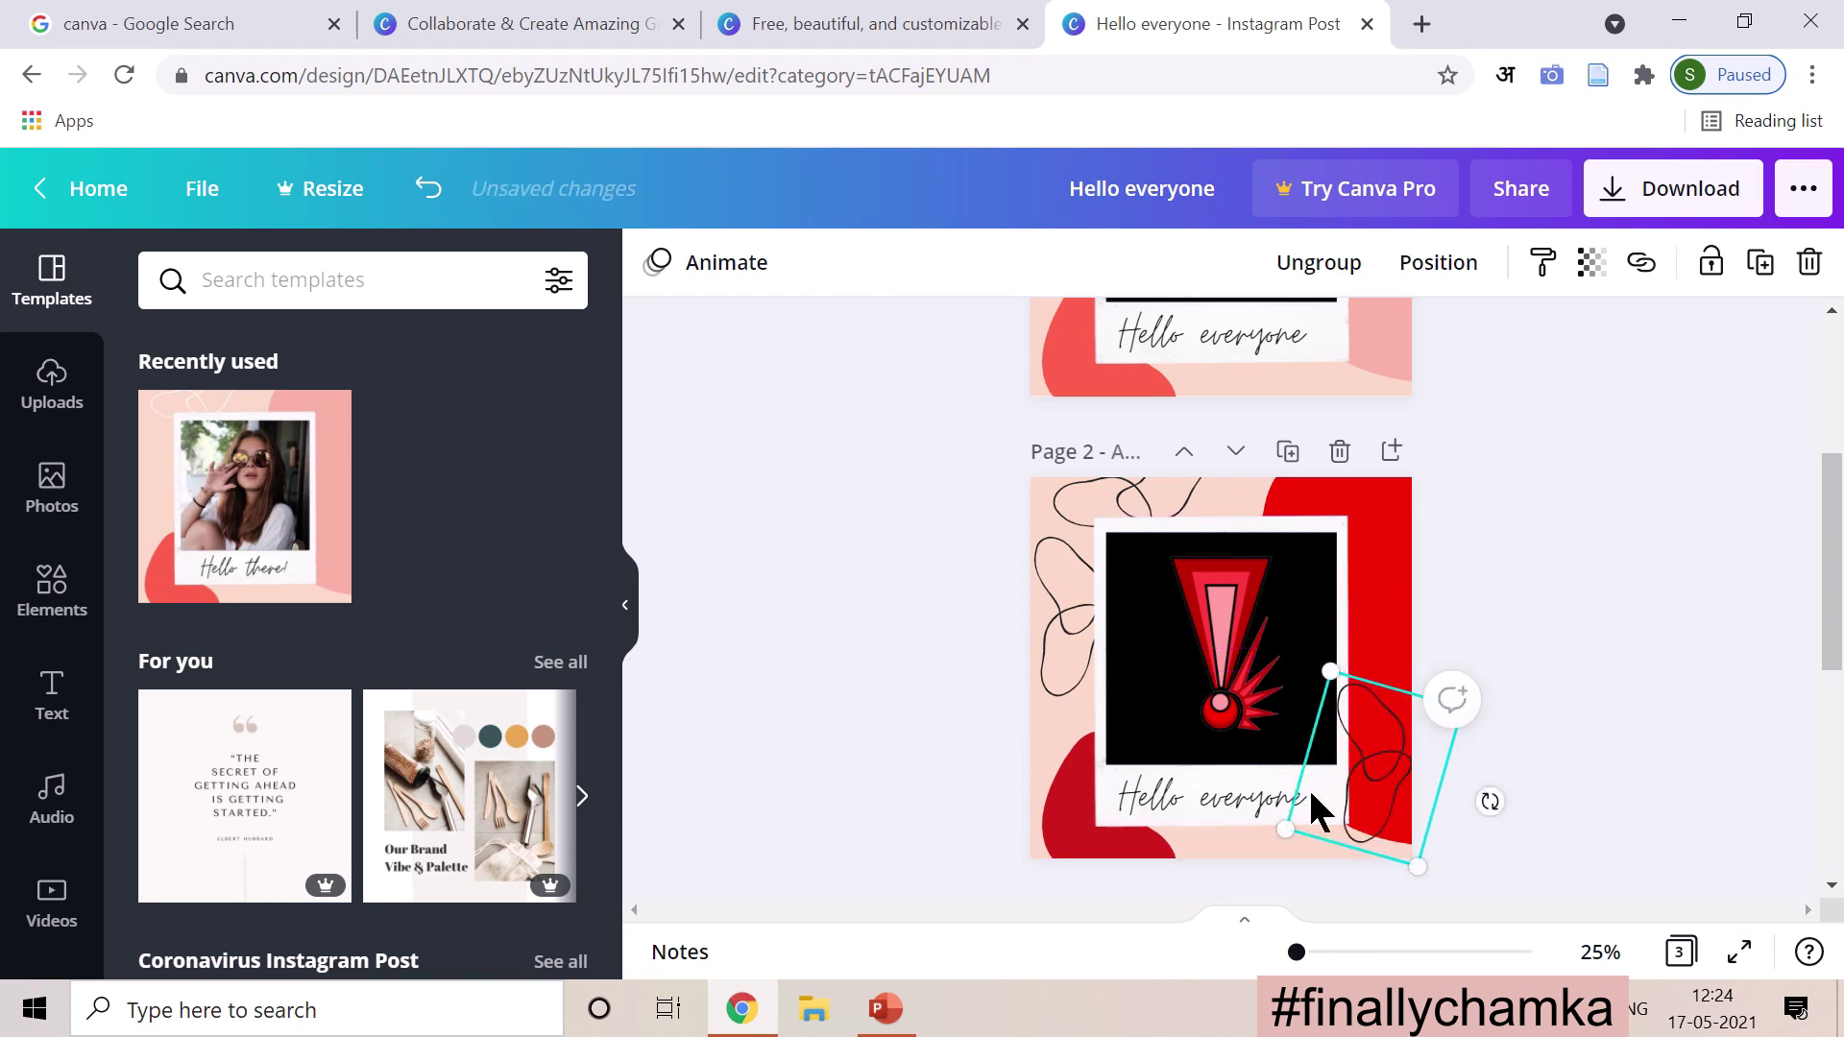
Step: Send the new doodle copy at page 2's lower-right corner backward three times, behind the polaroid frame
right_click(1374, 778)
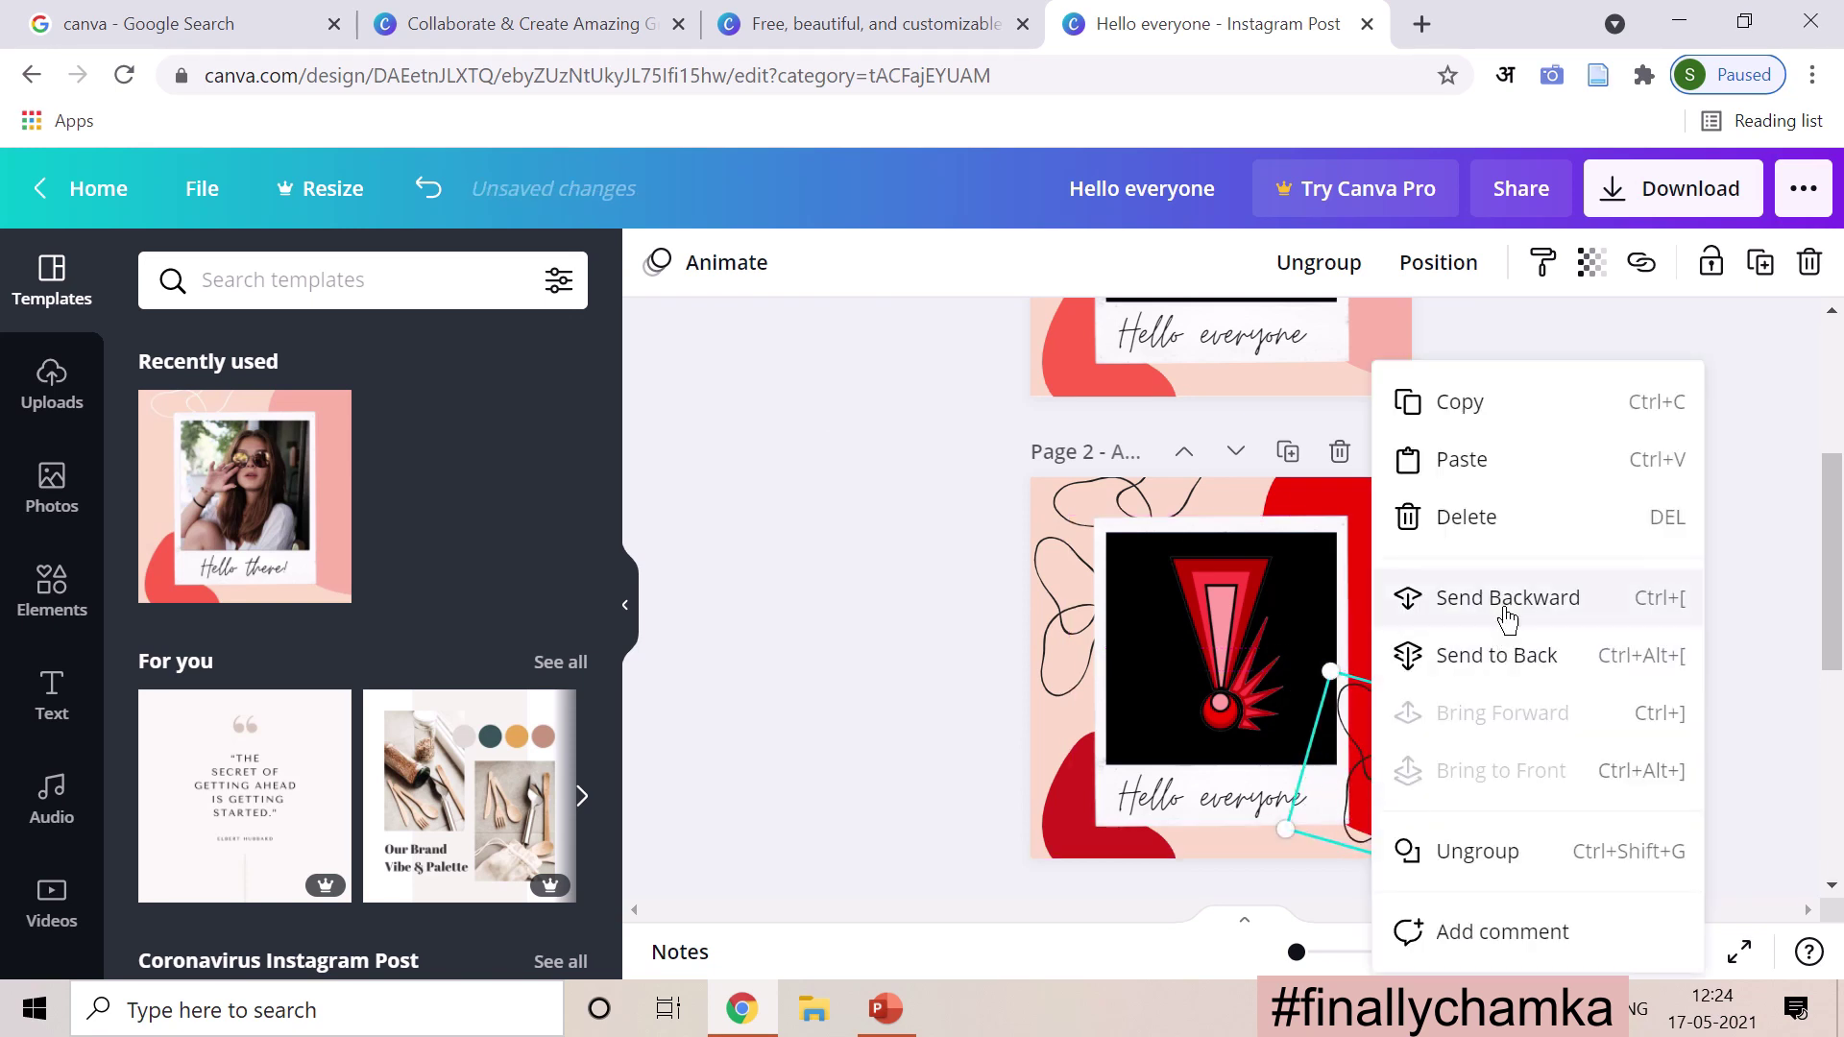
left_click(1506, 605)
right_click(1380, 787)
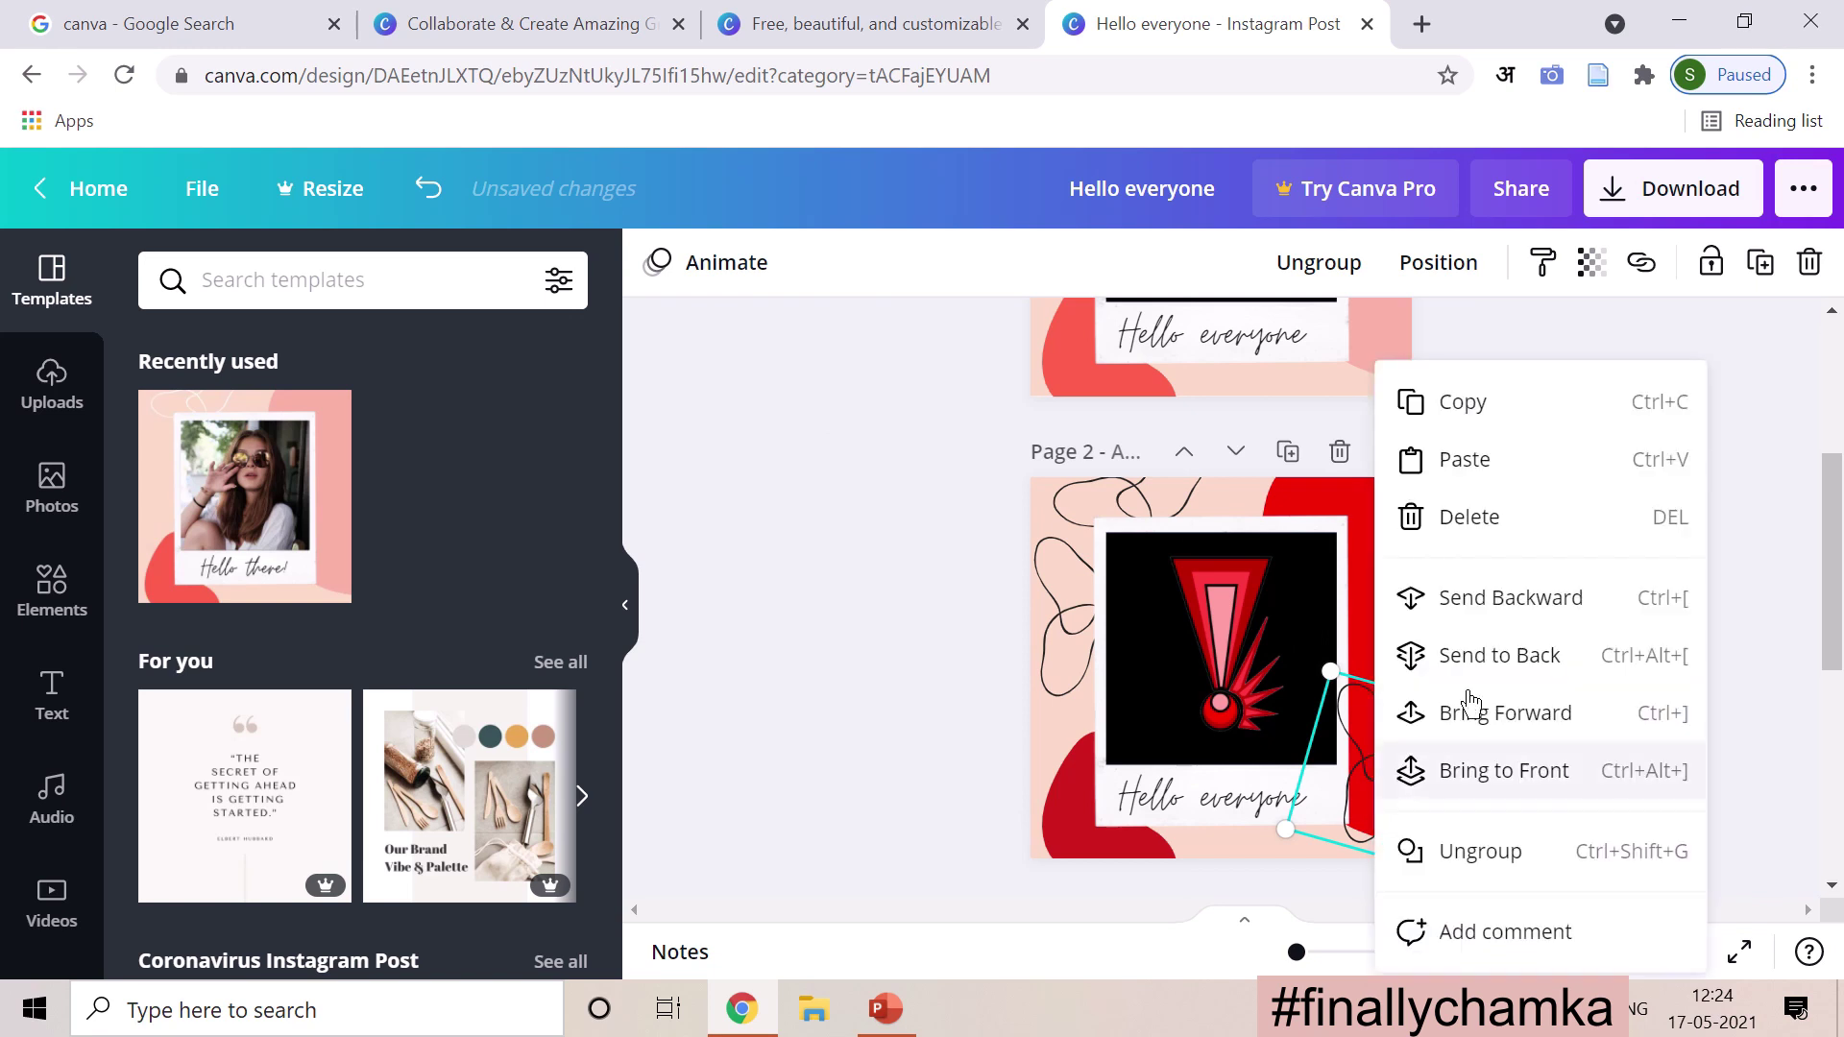
left_click(1516, 611)
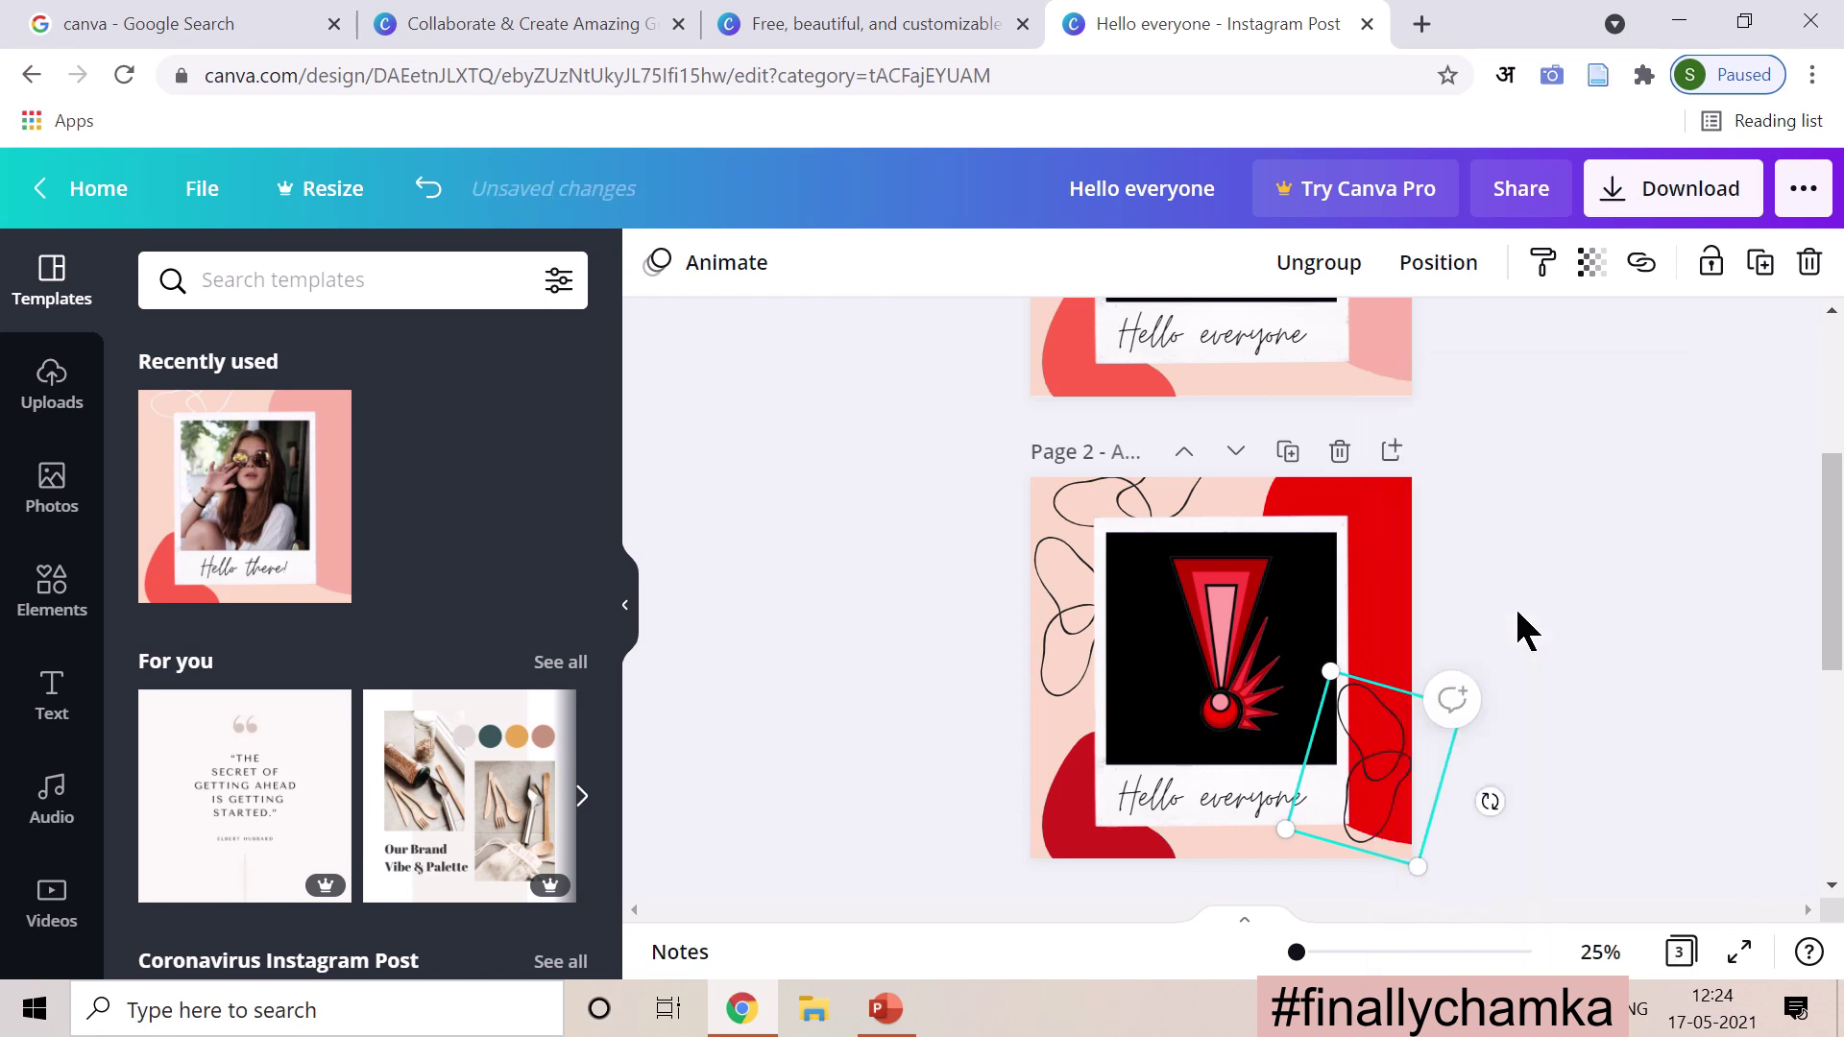
right_click(1362, 778)
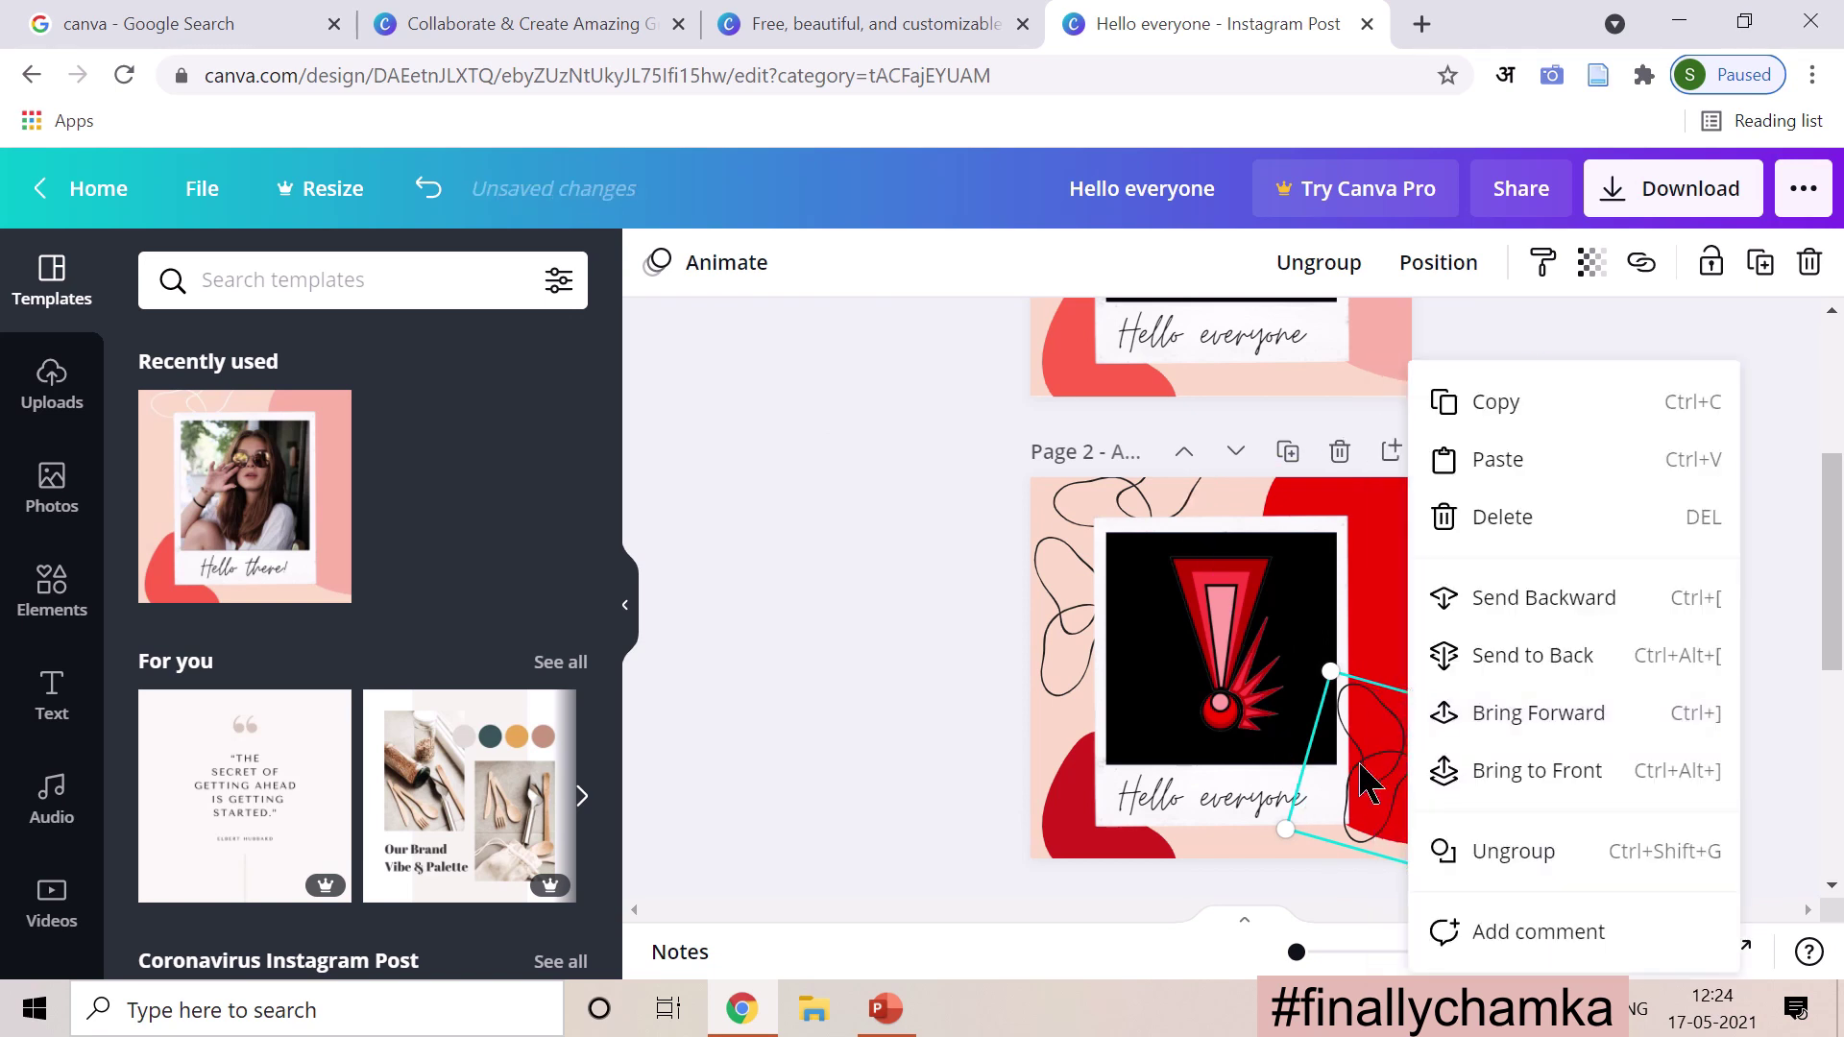
left_click(1369, 783)
right_click(1362, 773)
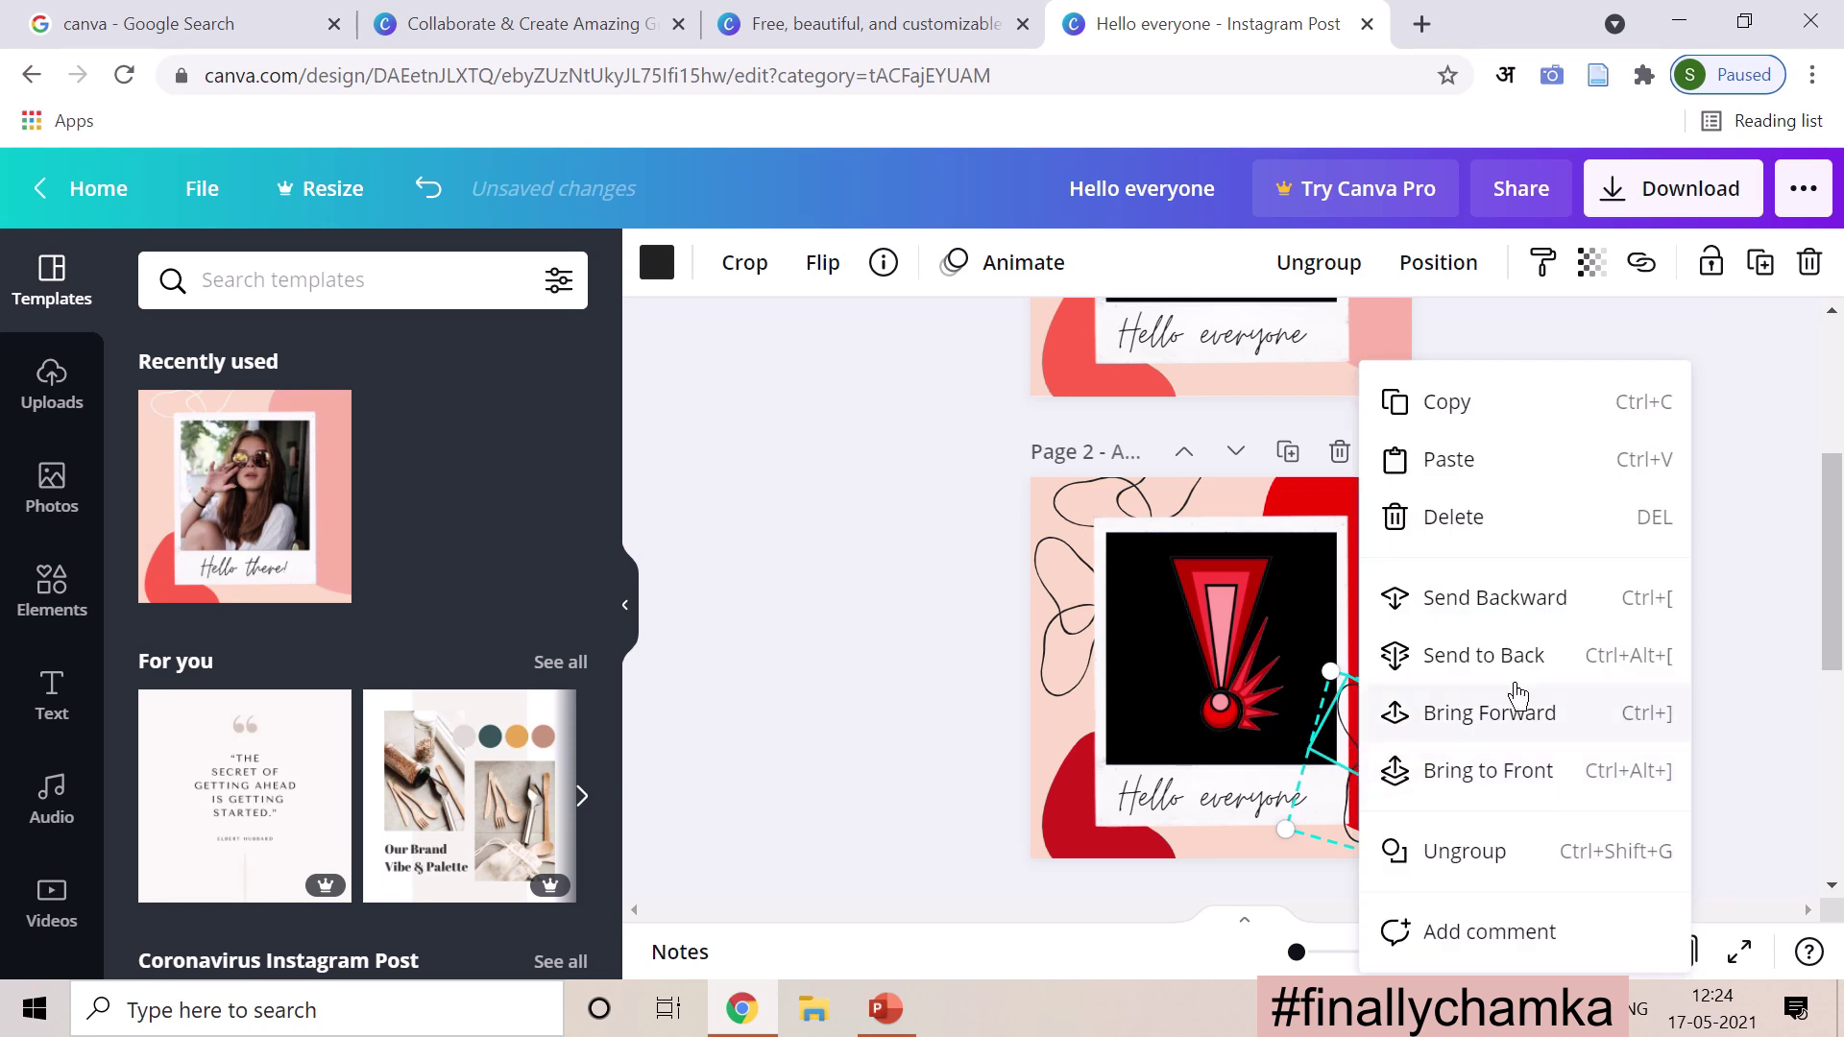
left_click(1549, 607)
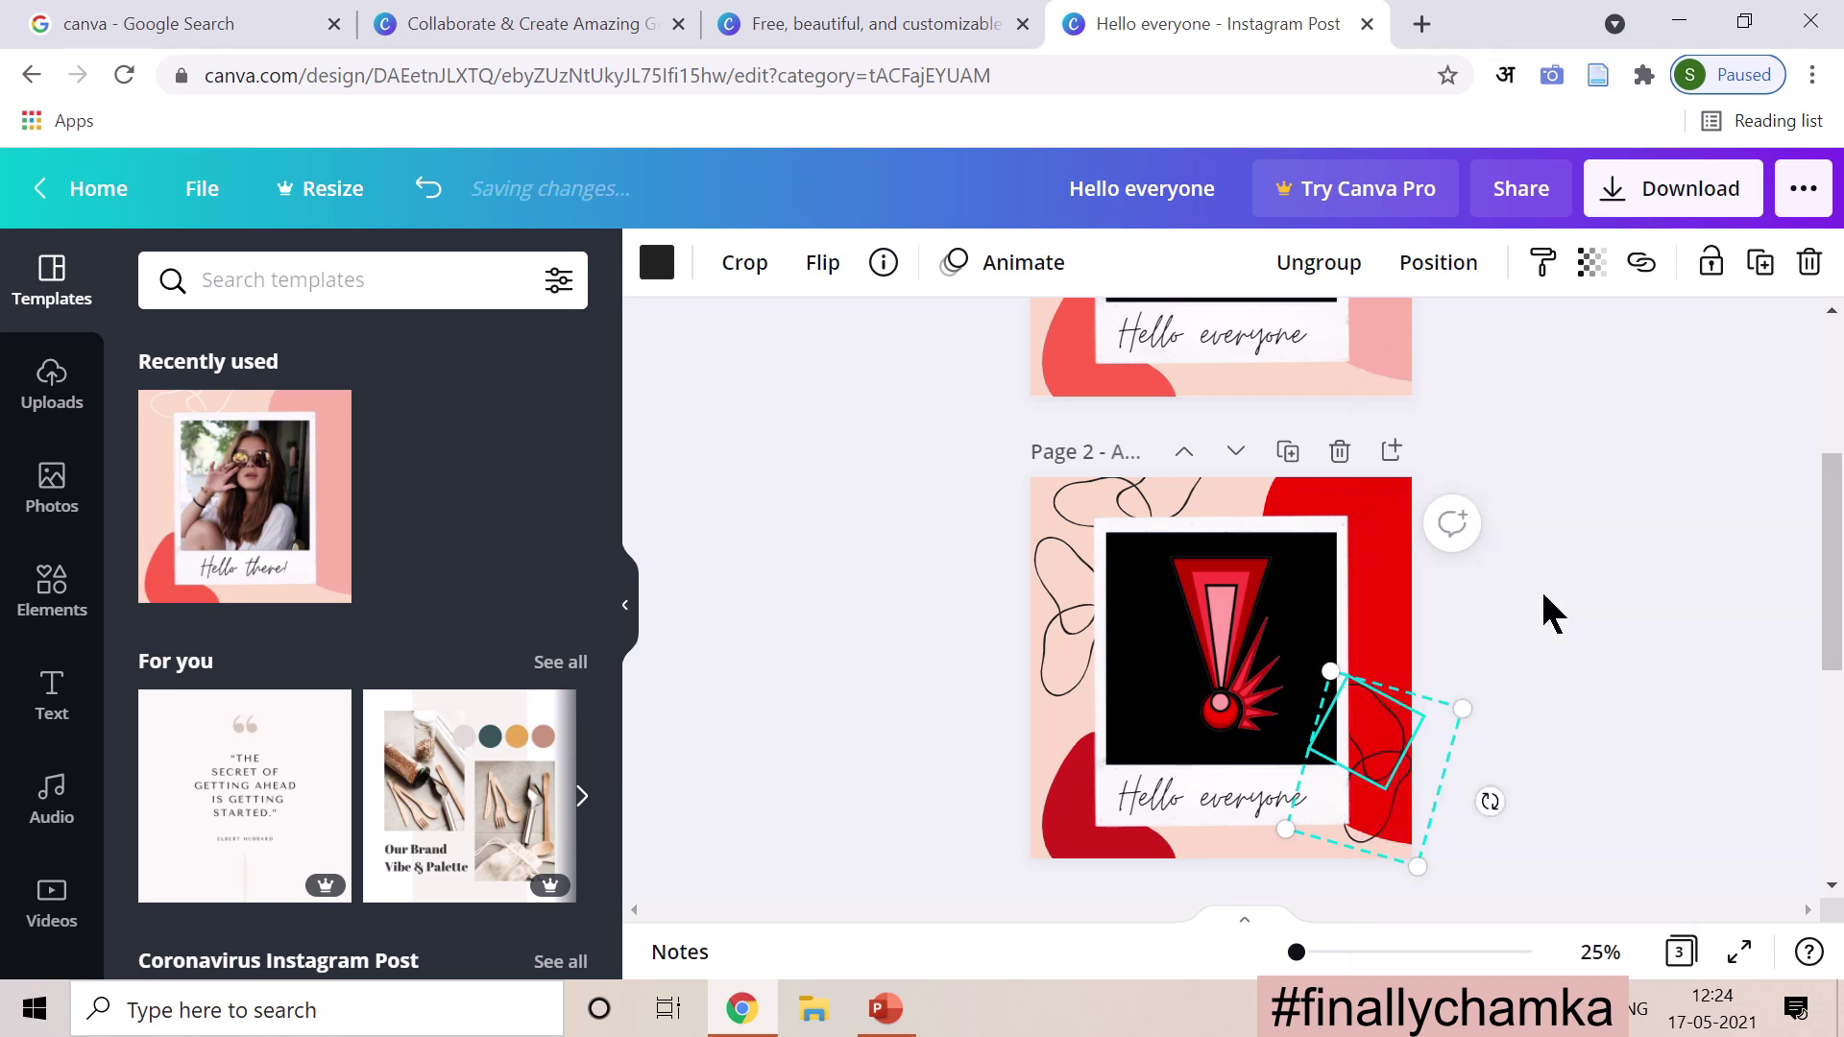
right_click(1380, 846)
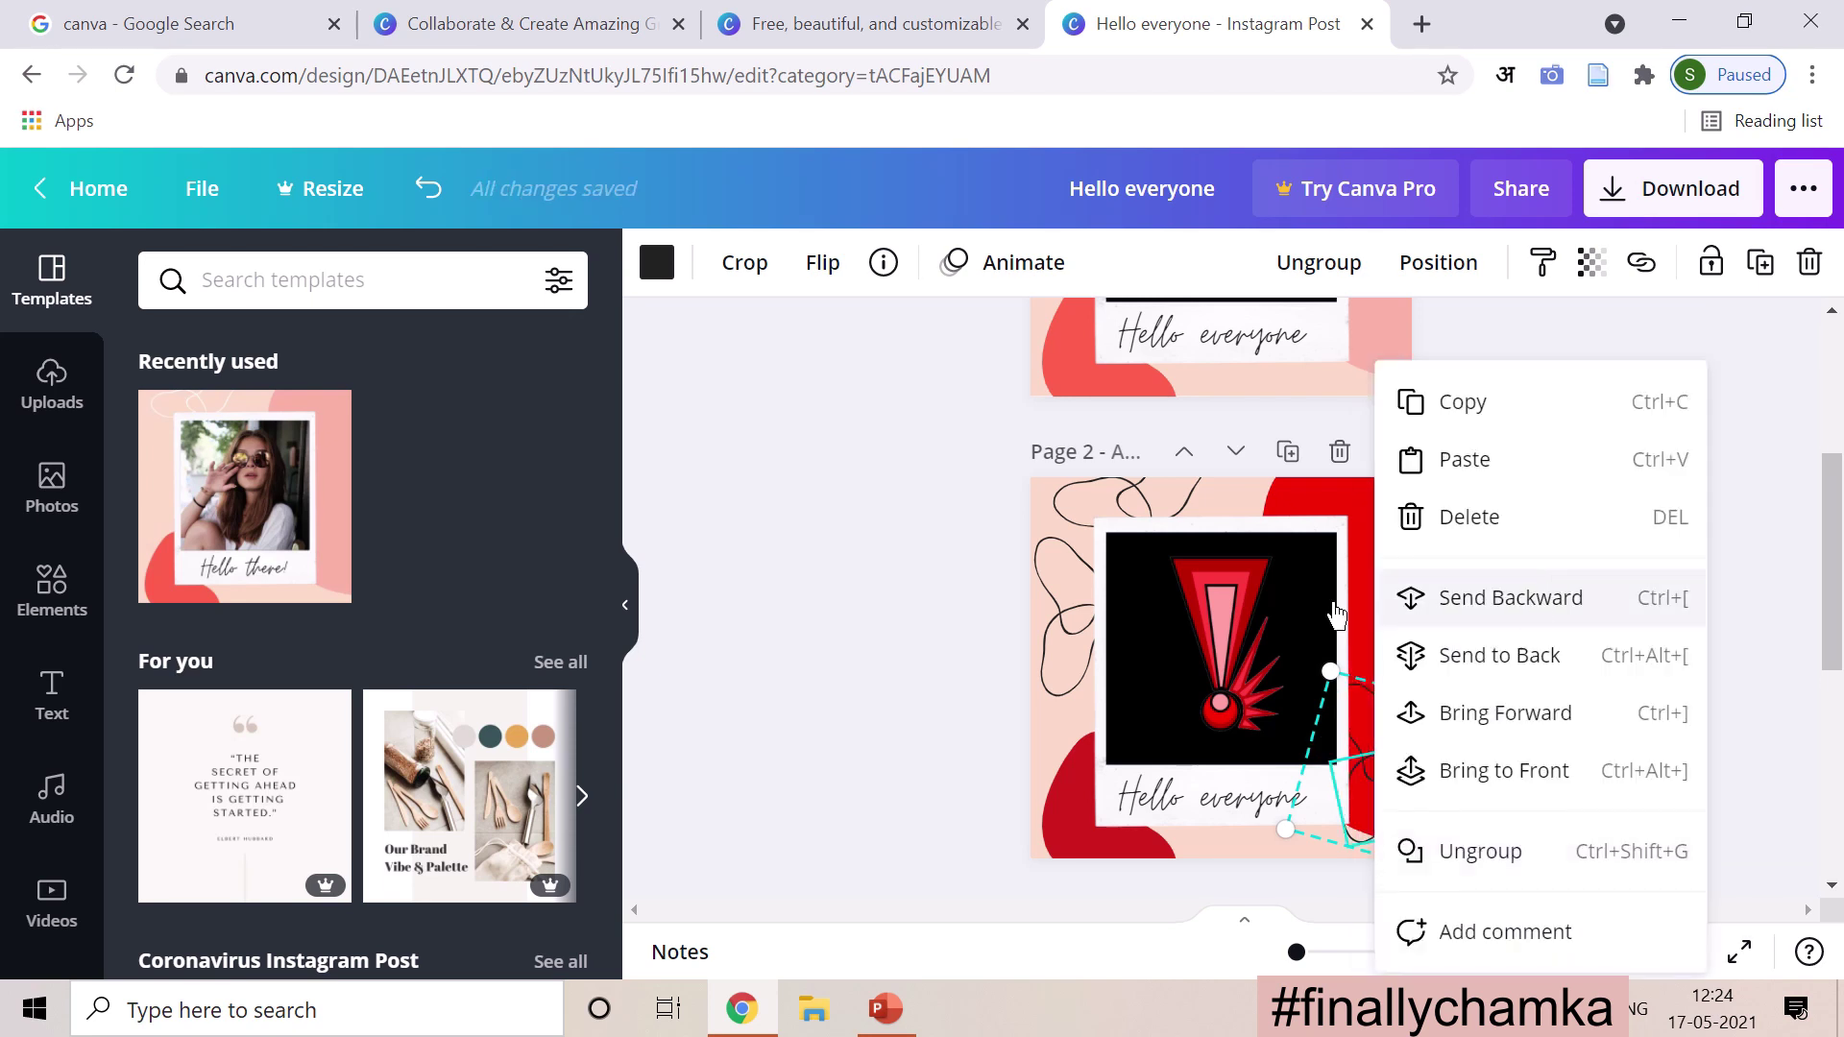
left_click(808, 753)
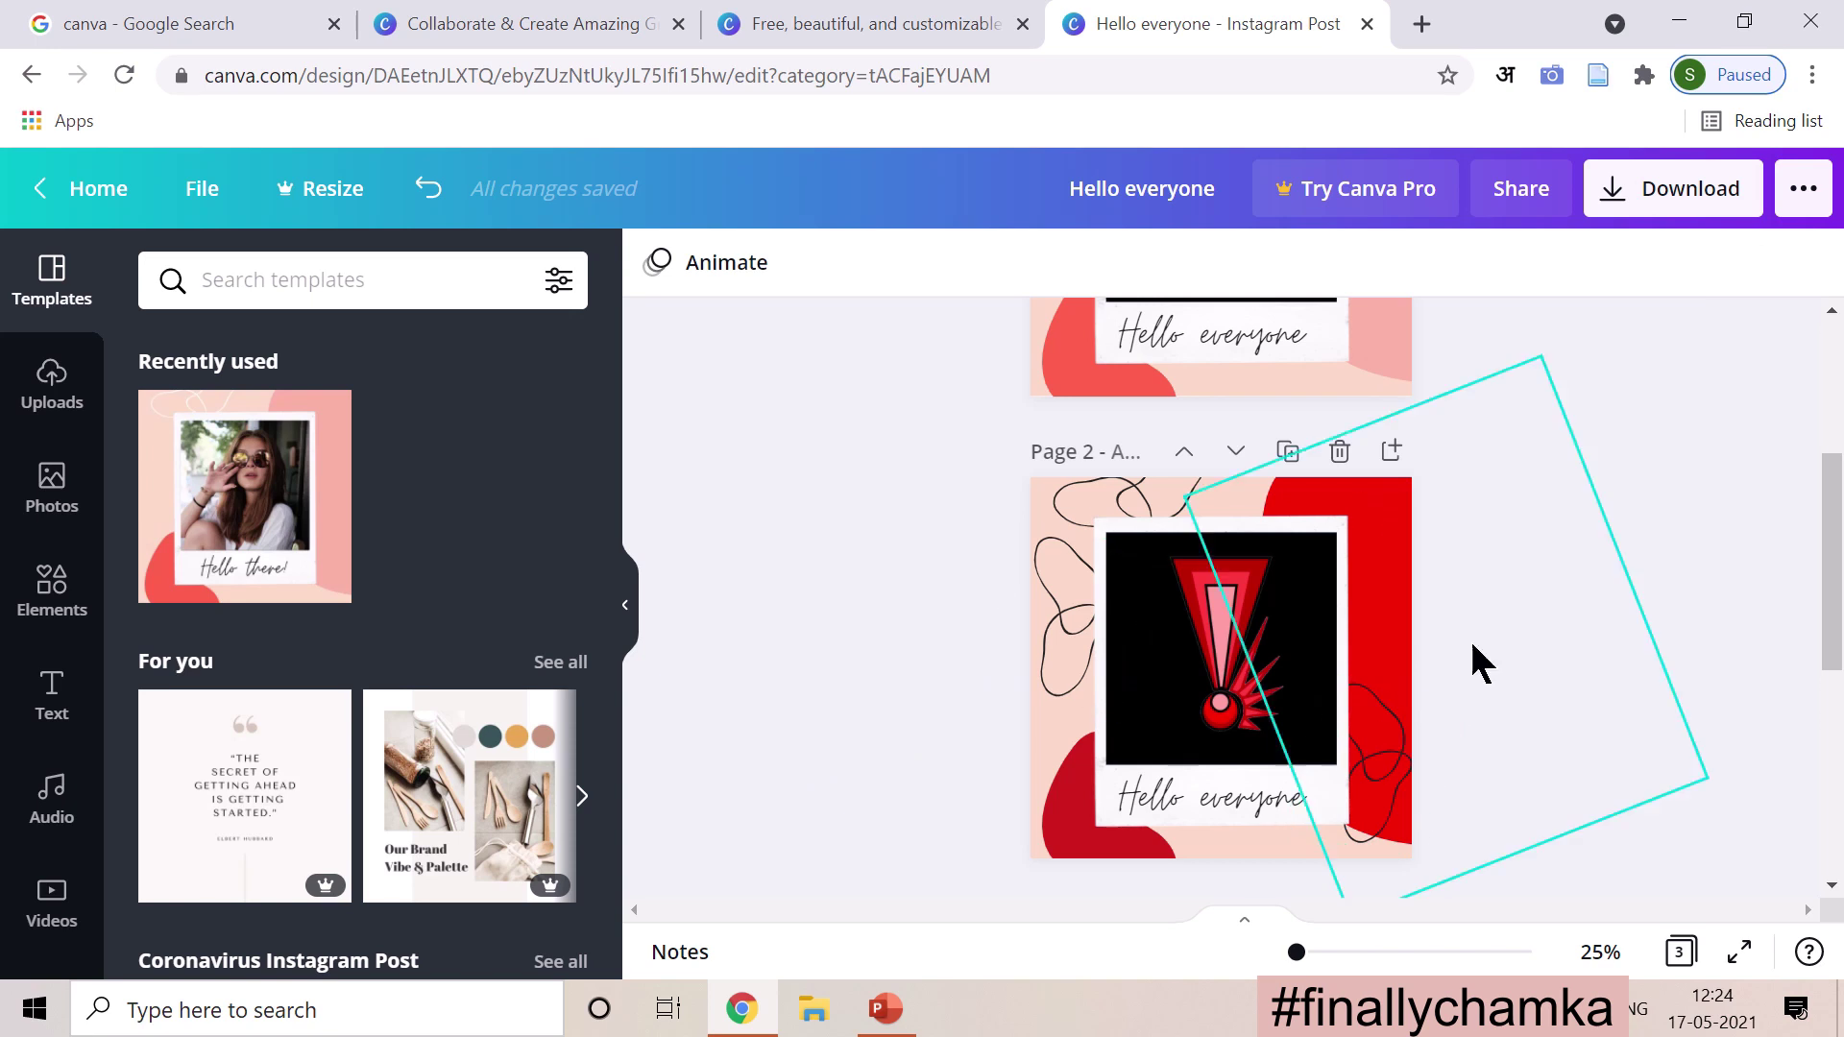
Step: Browse the Instagram Post template categories from Coronavirus down to Climate Action and Instagram Ad
scroll(826, 654, "down", 5)
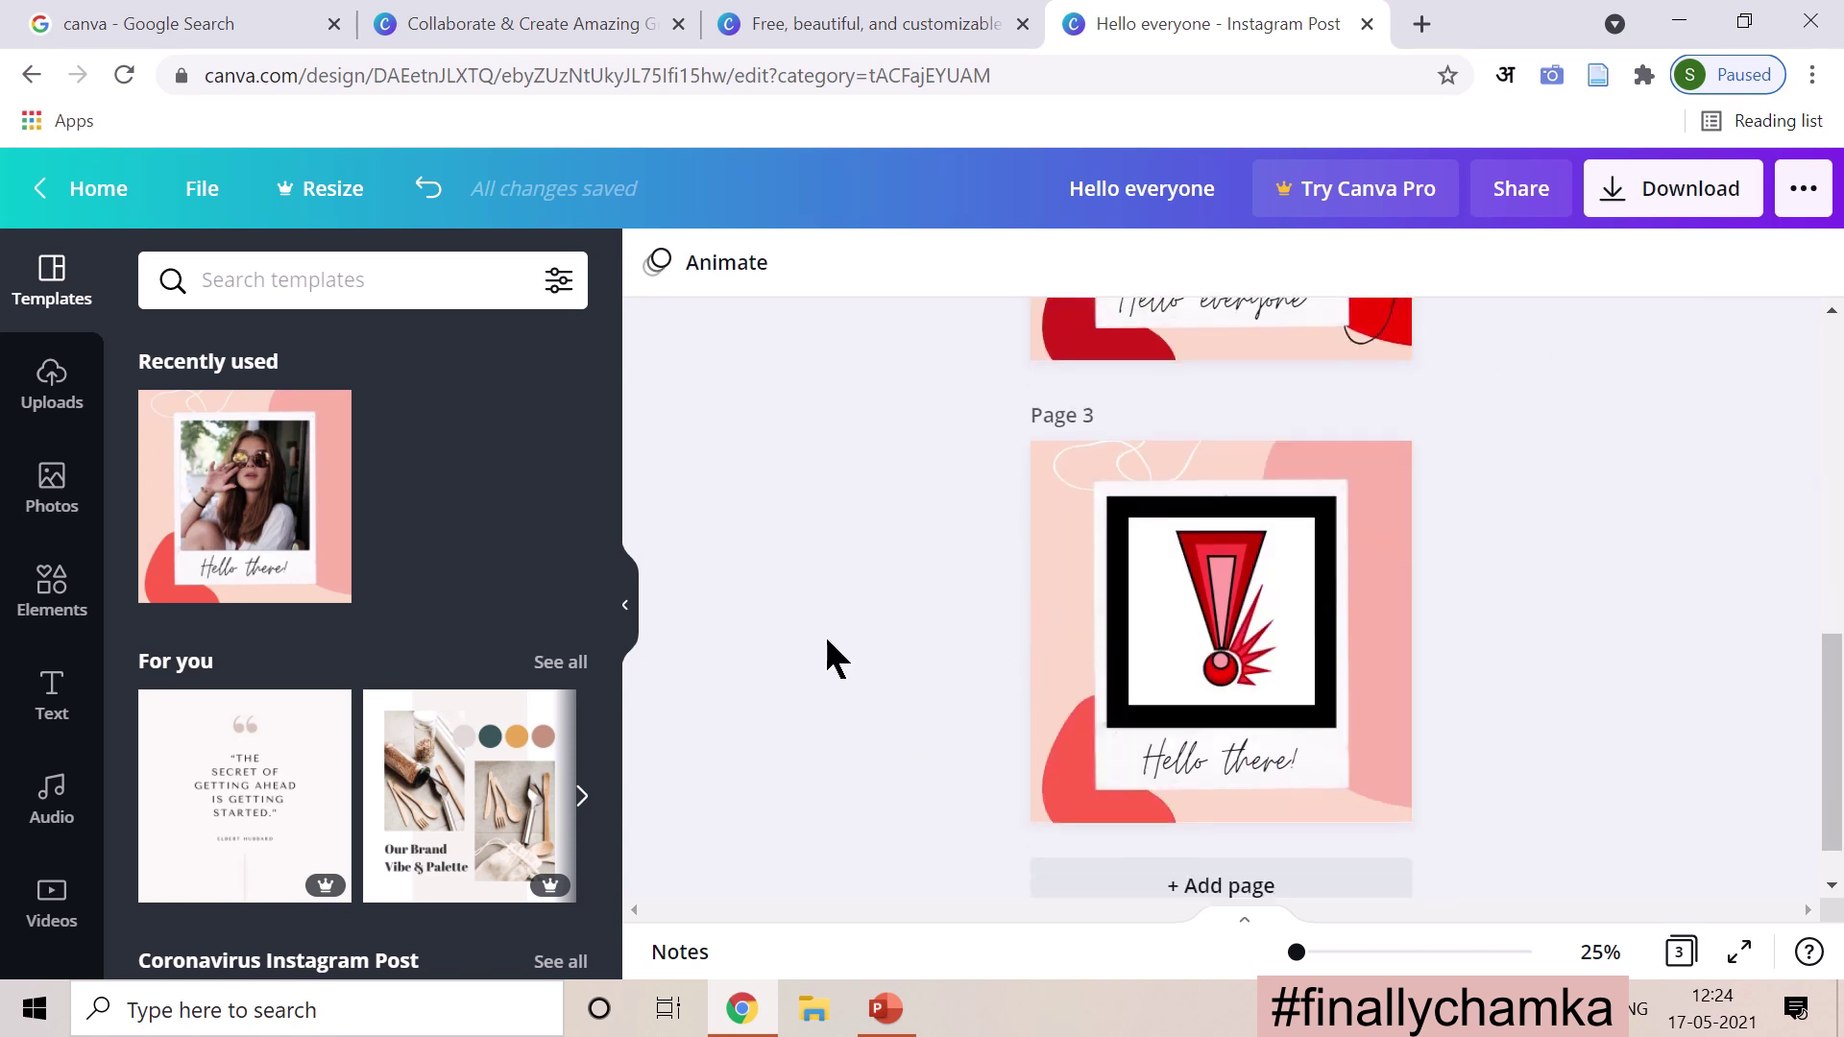
scroll(826, 654, "up", 5)
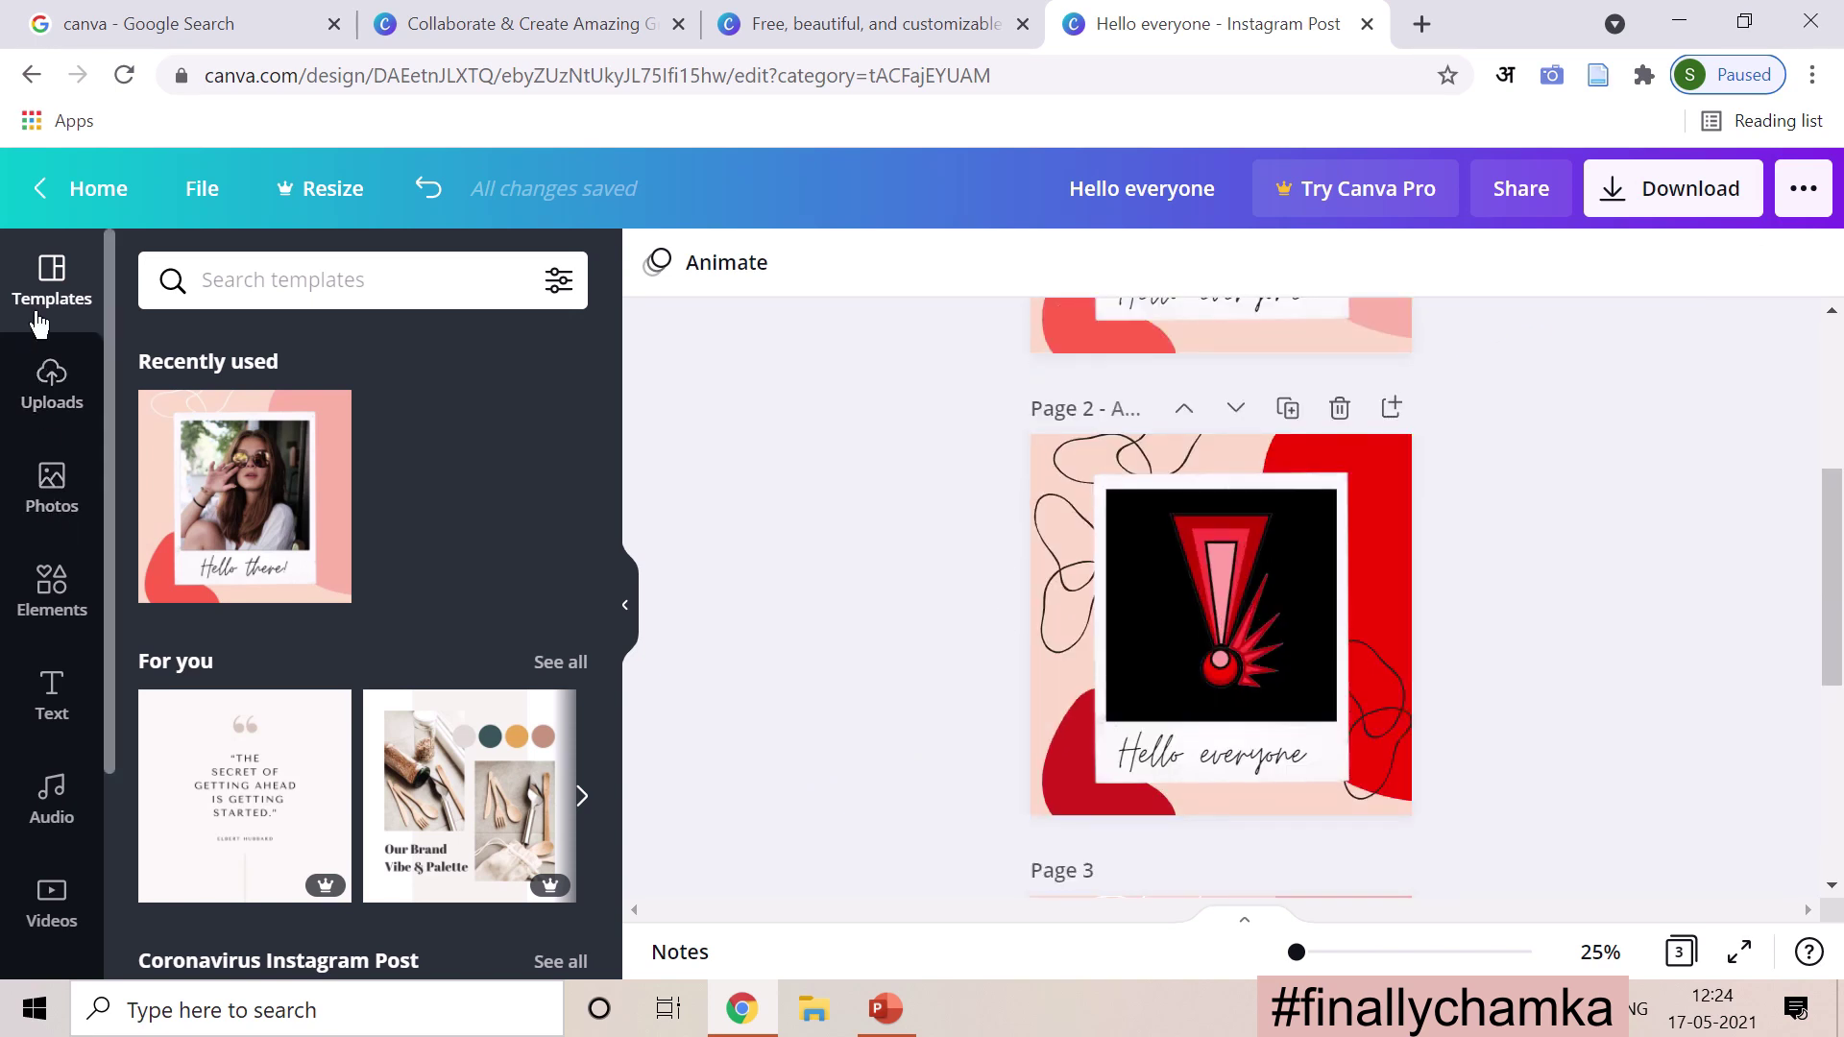
scroll(363, 506, "down", 8)
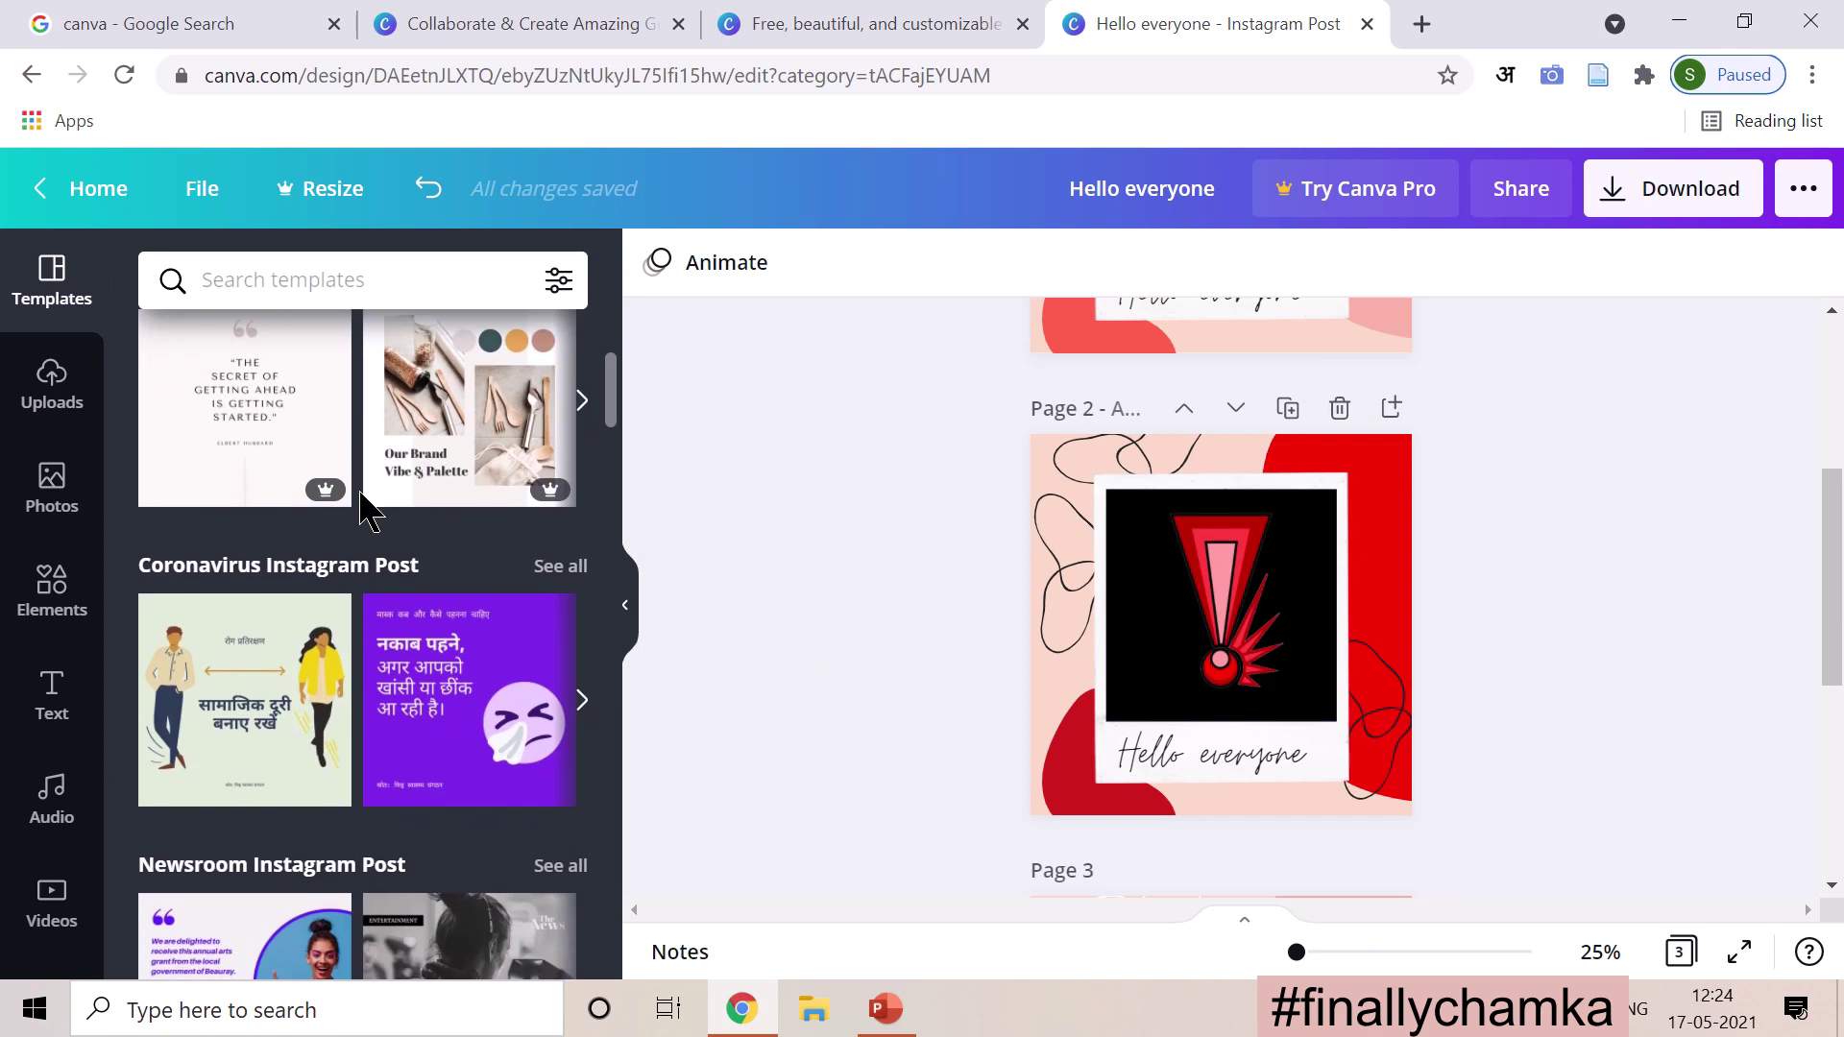
scroll(363, 506, "down", 10)
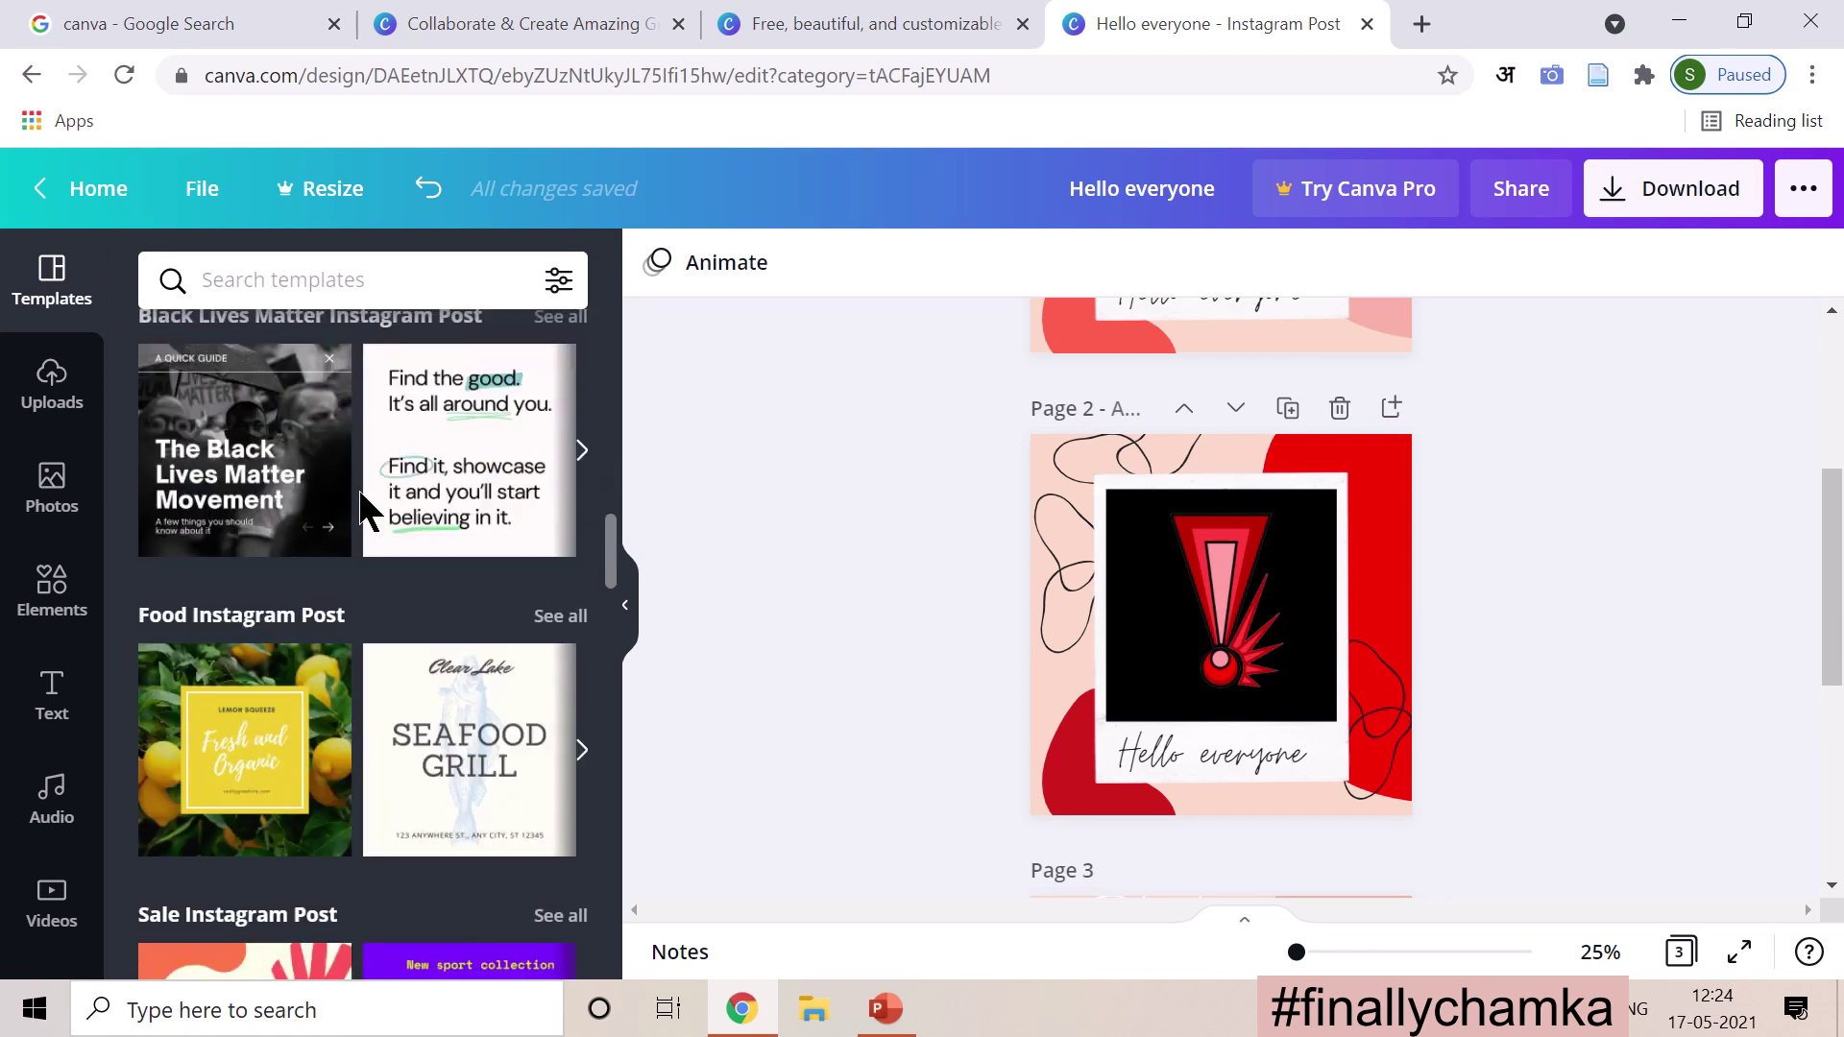
scroll(363, 506, "down", 4)
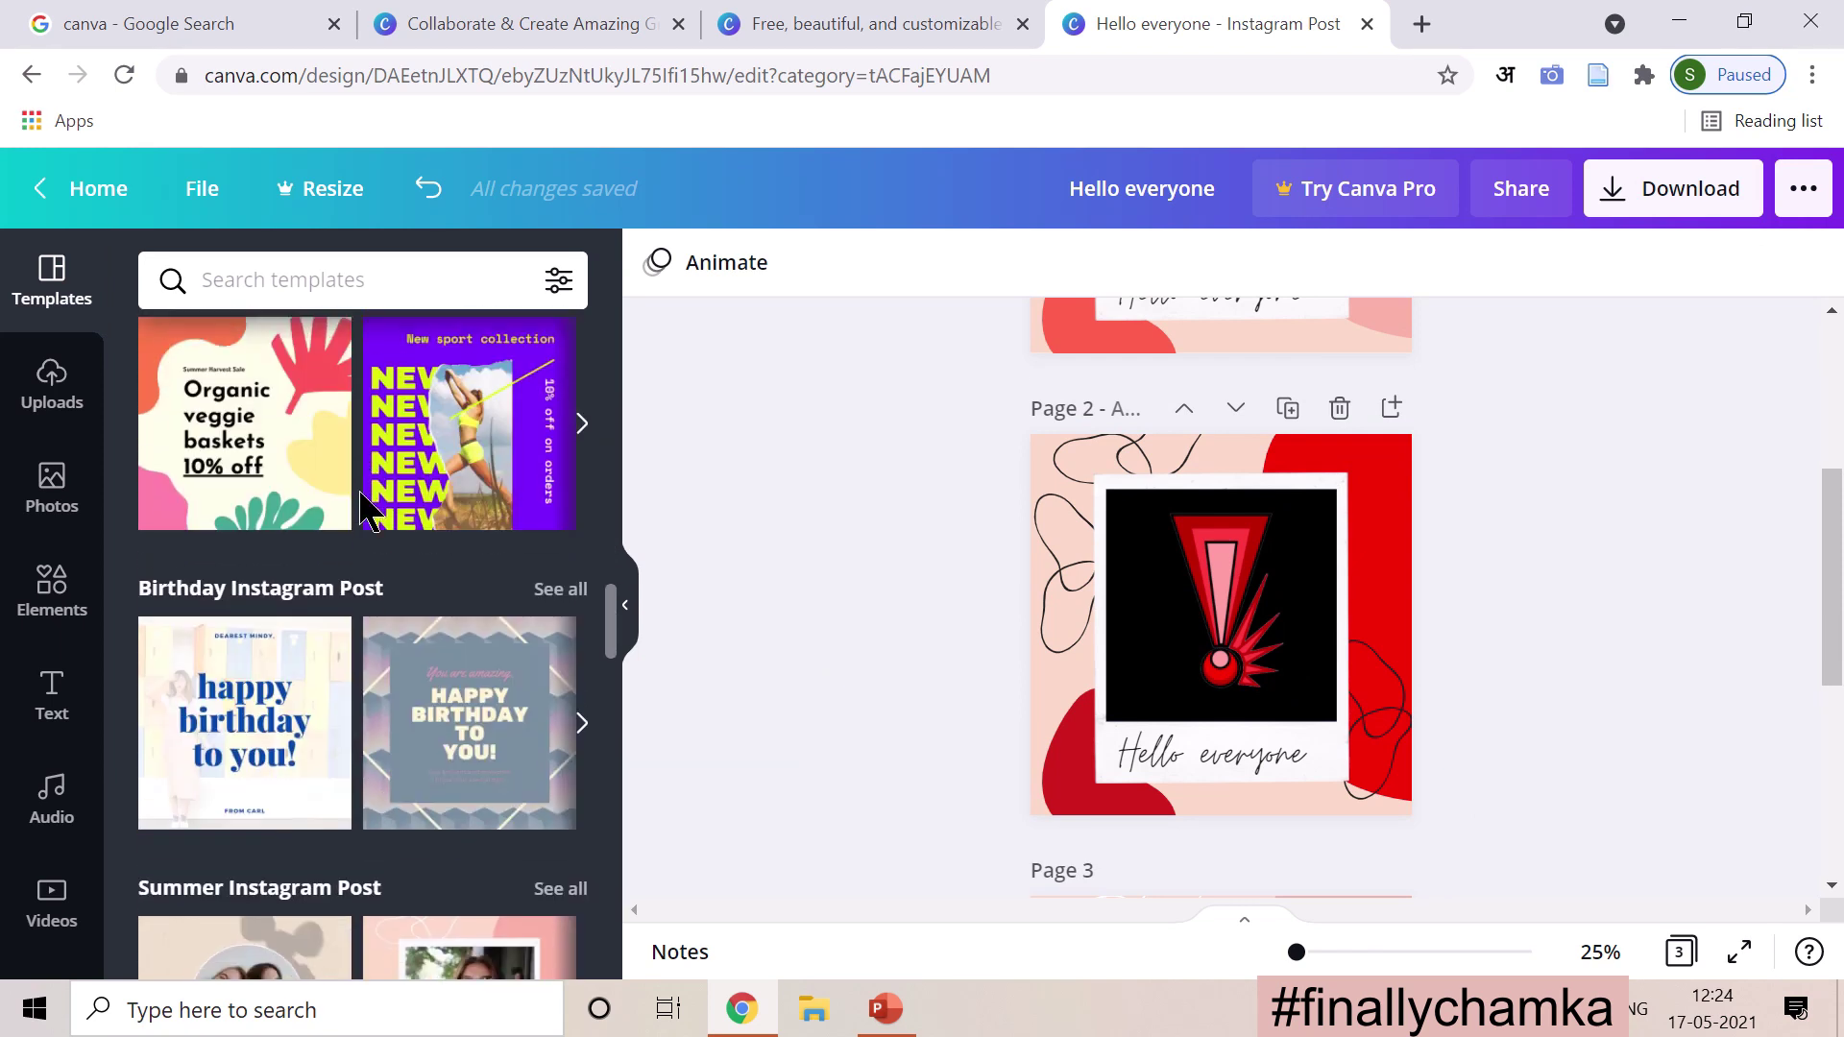
scroll(347, 576, "down", 6)
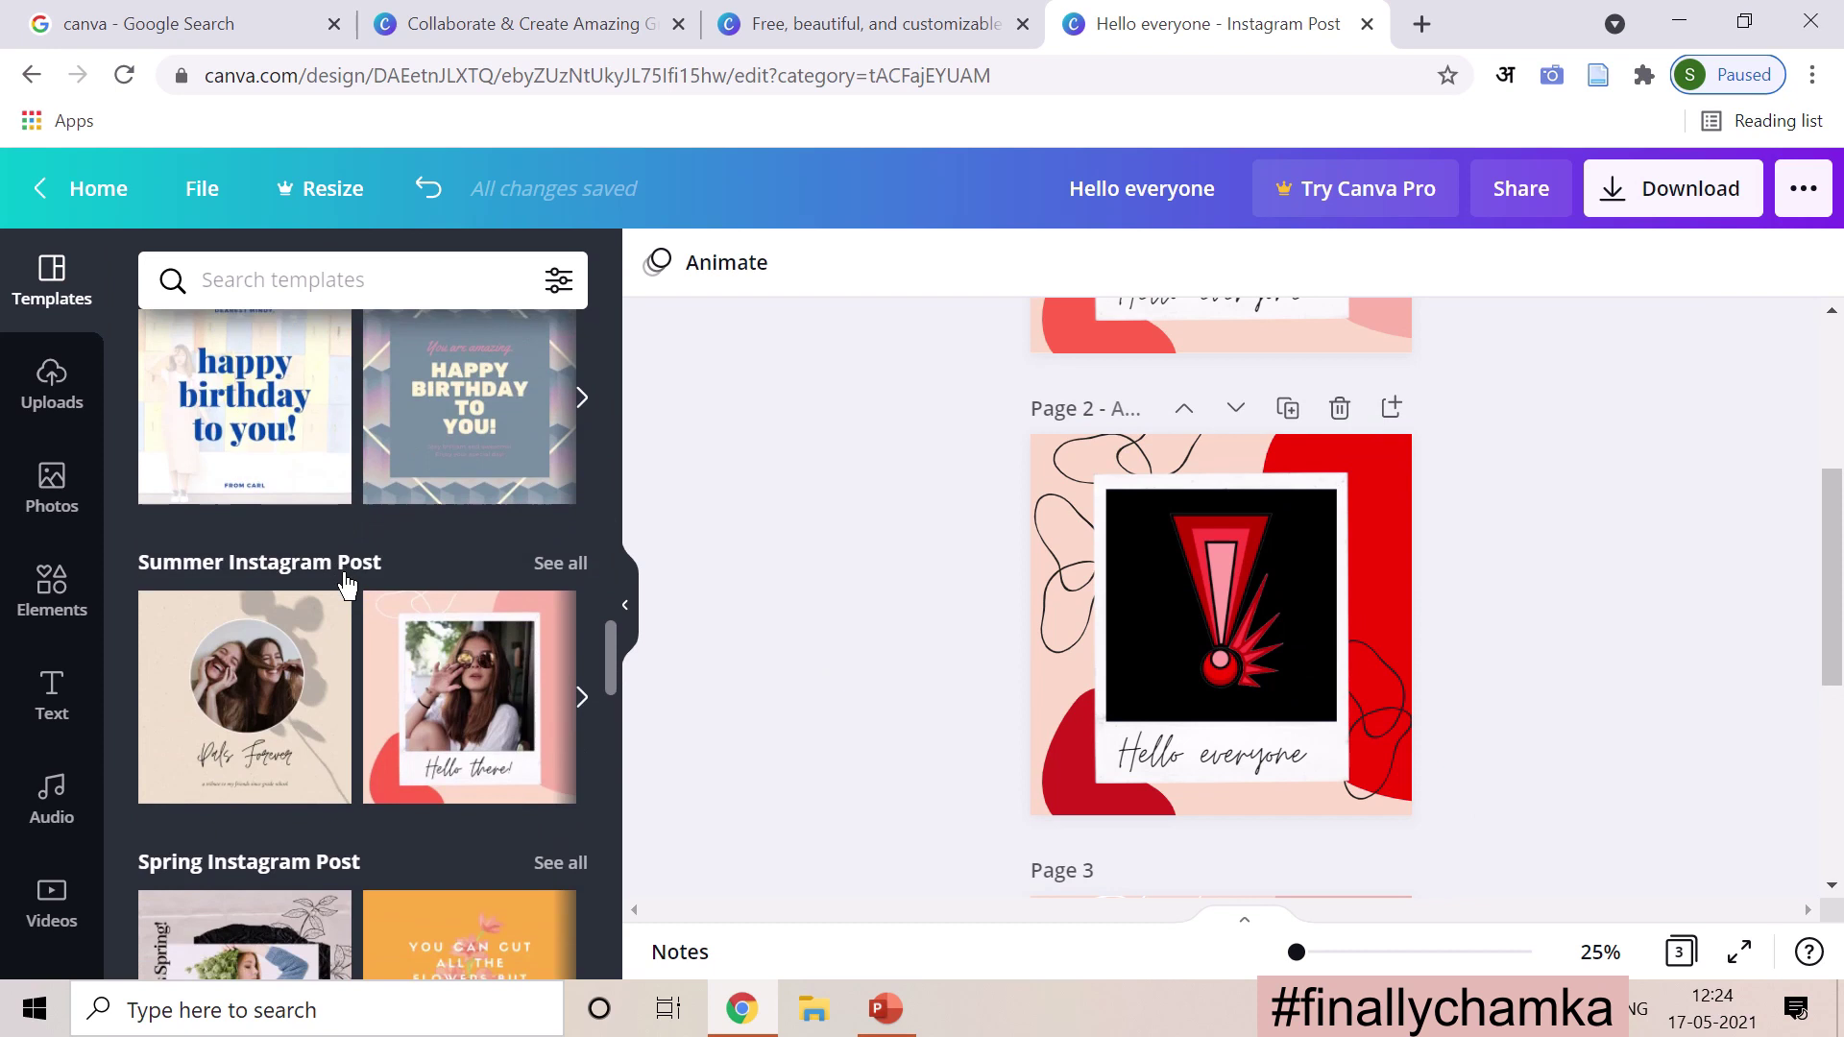
scroll(348, 582, "down", 7)
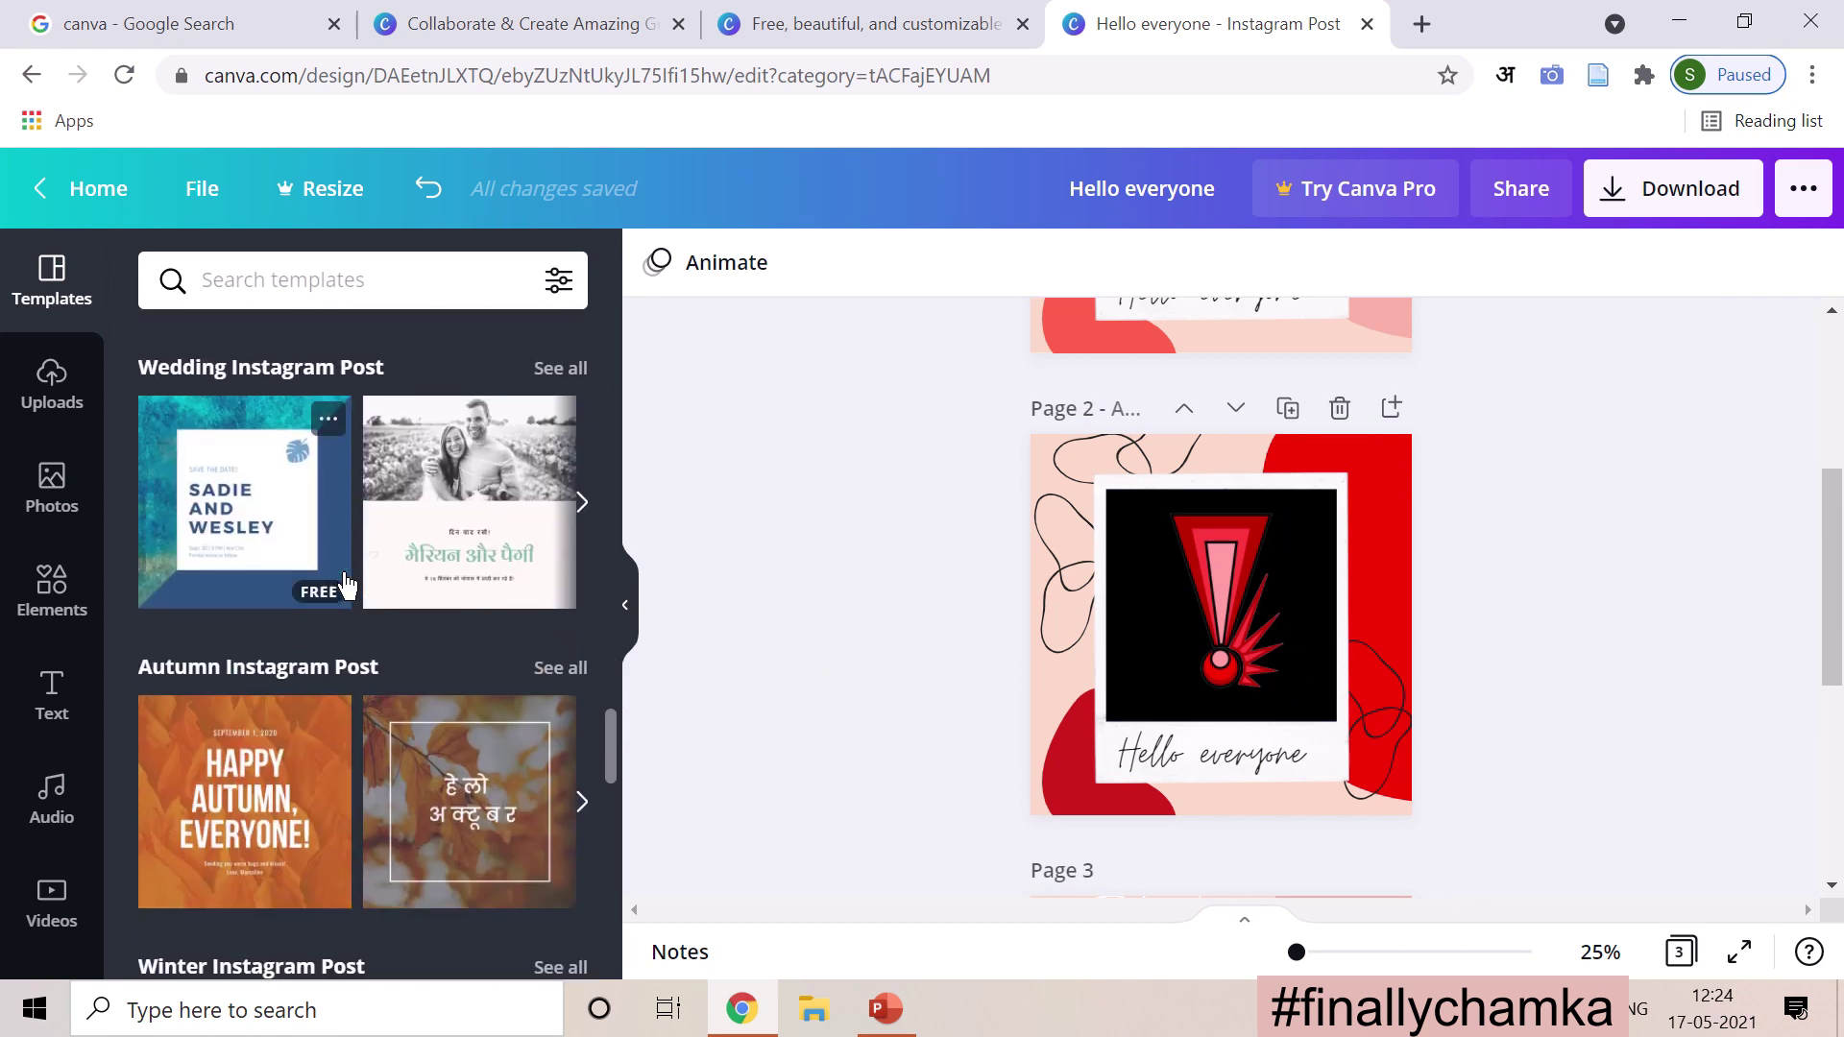
scroll(347, 586, "down", 7)
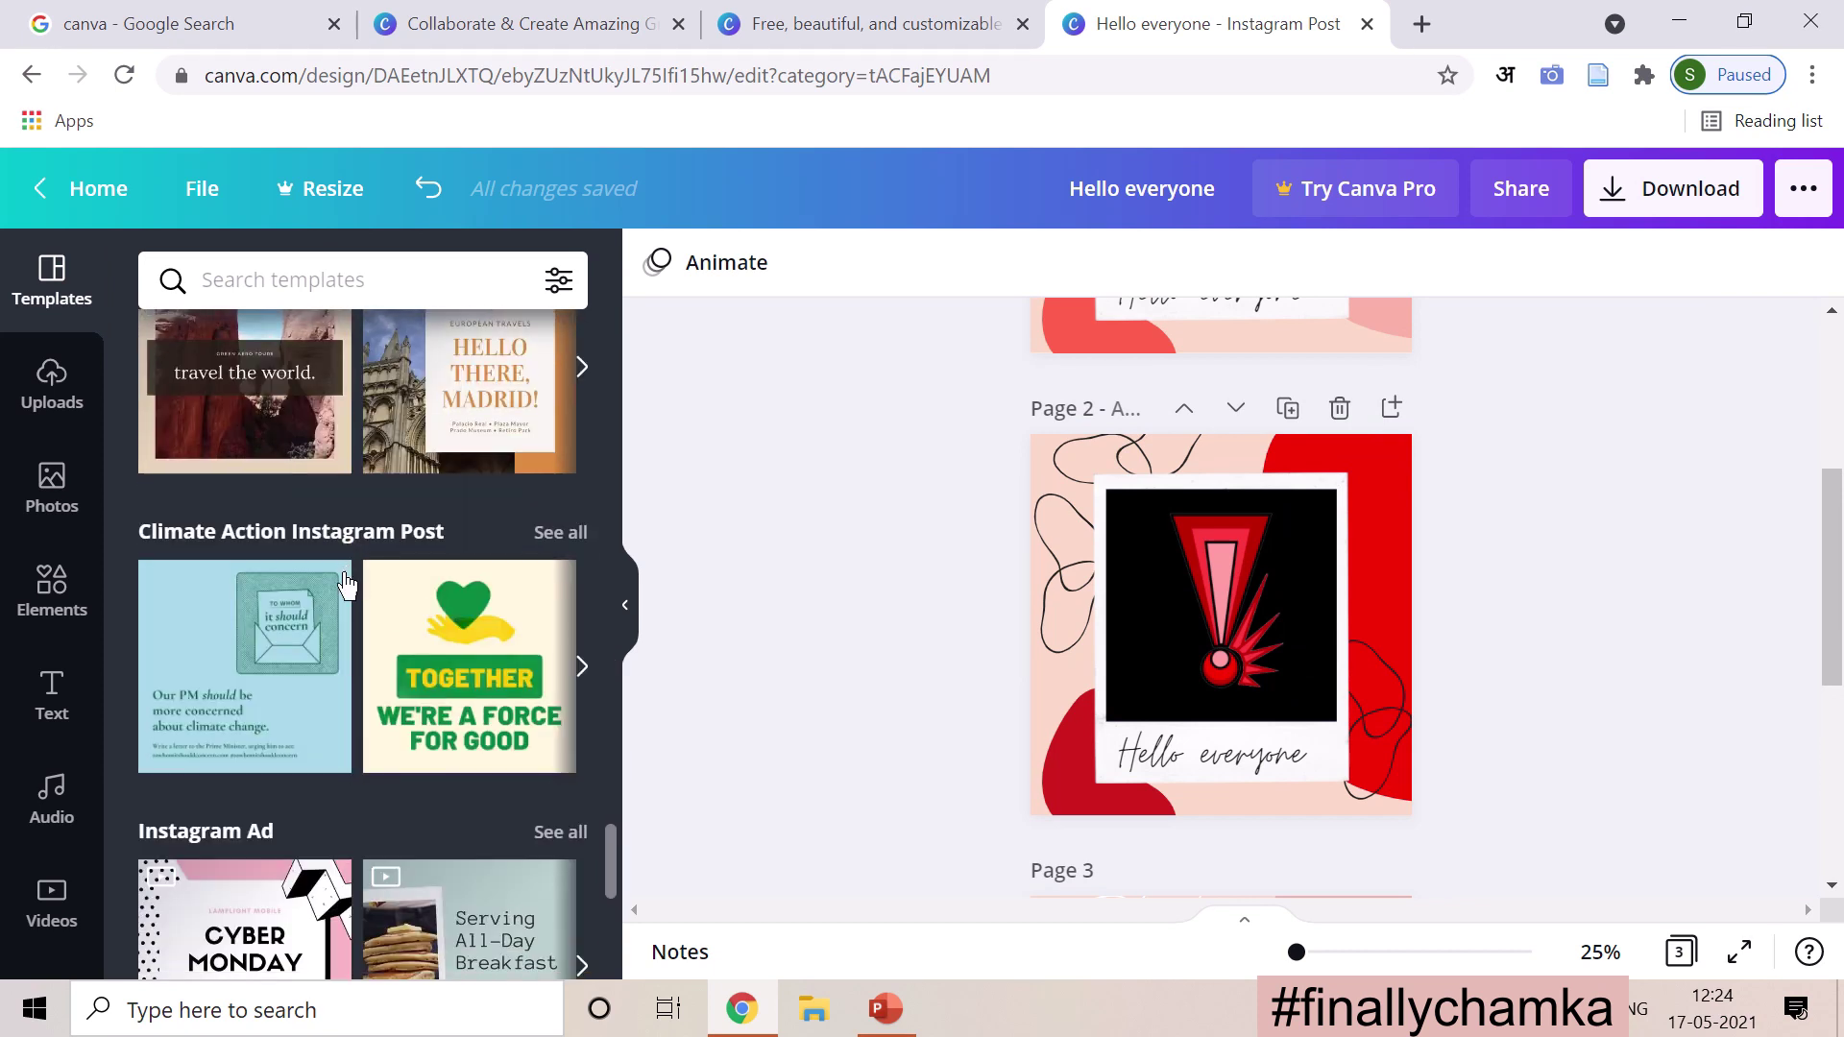
scroll(885, 499, "down", 2)
Step: Duplicate page 1 with the light pink polaroid design and deselect everything
scroll(884, 499, "up", 6)
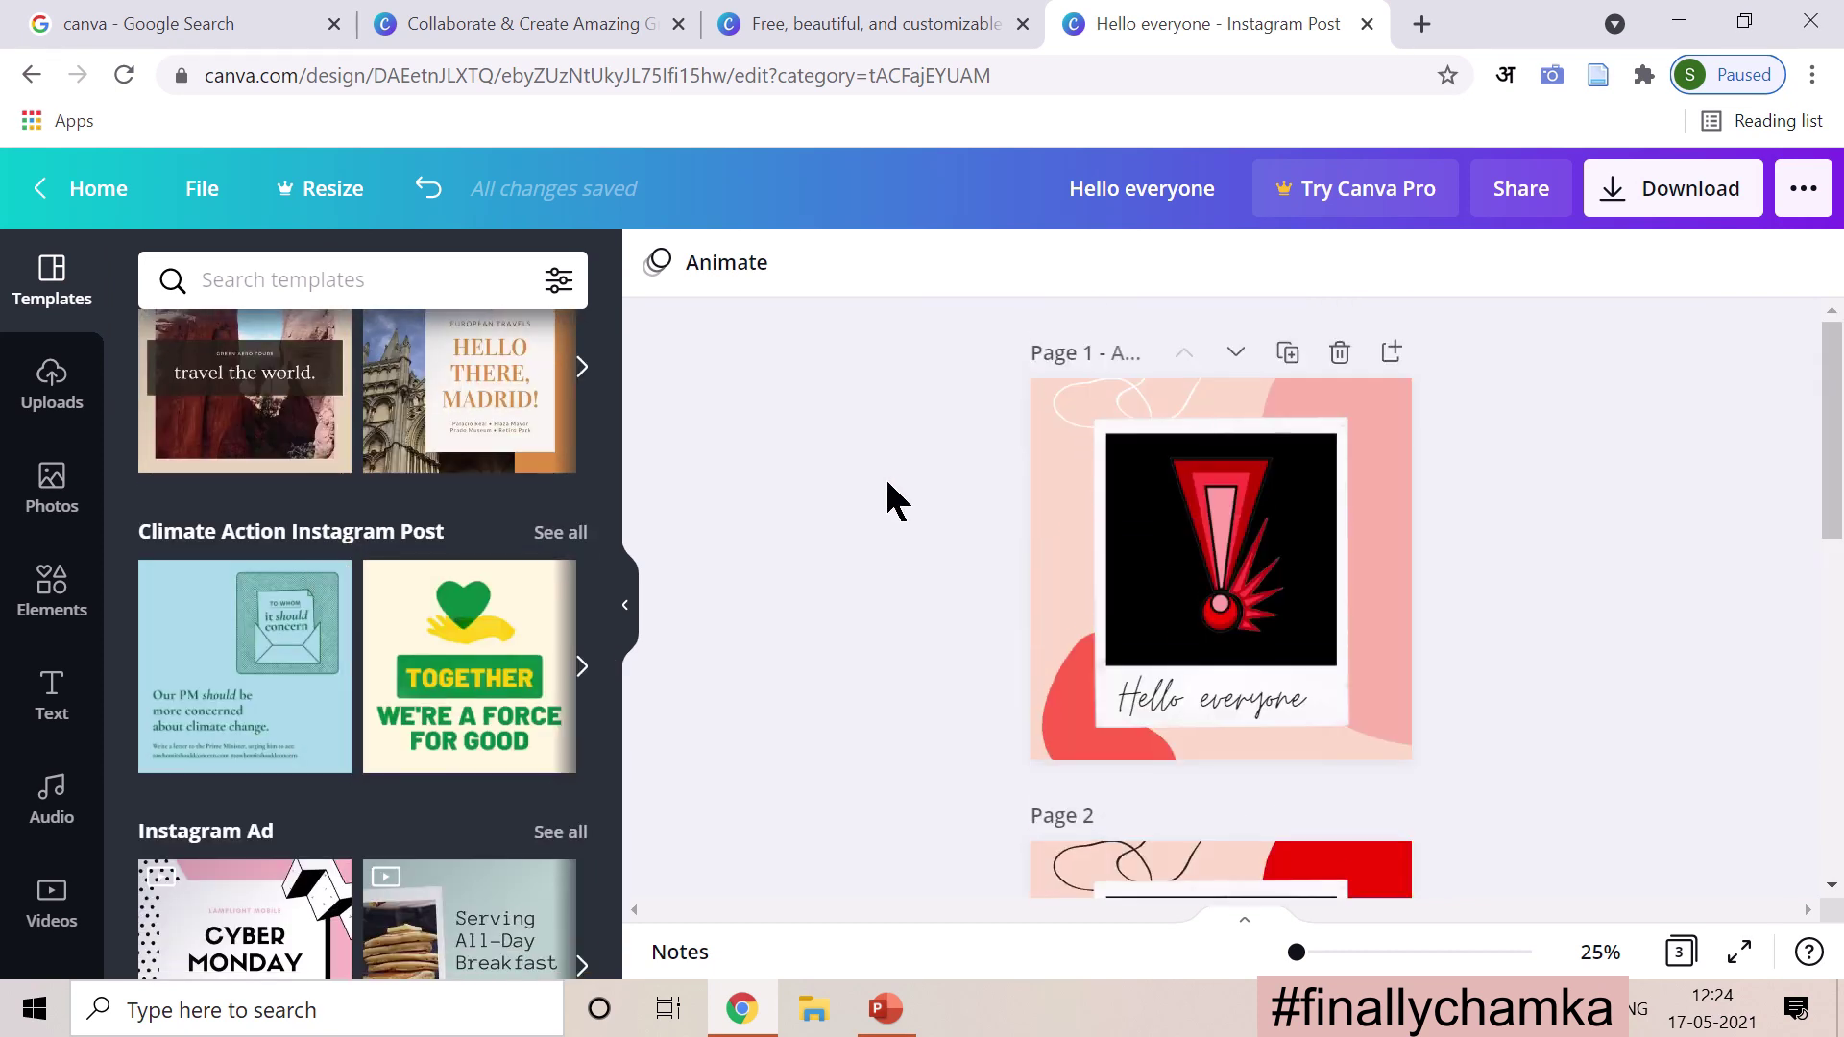
left_click(1188, 547)
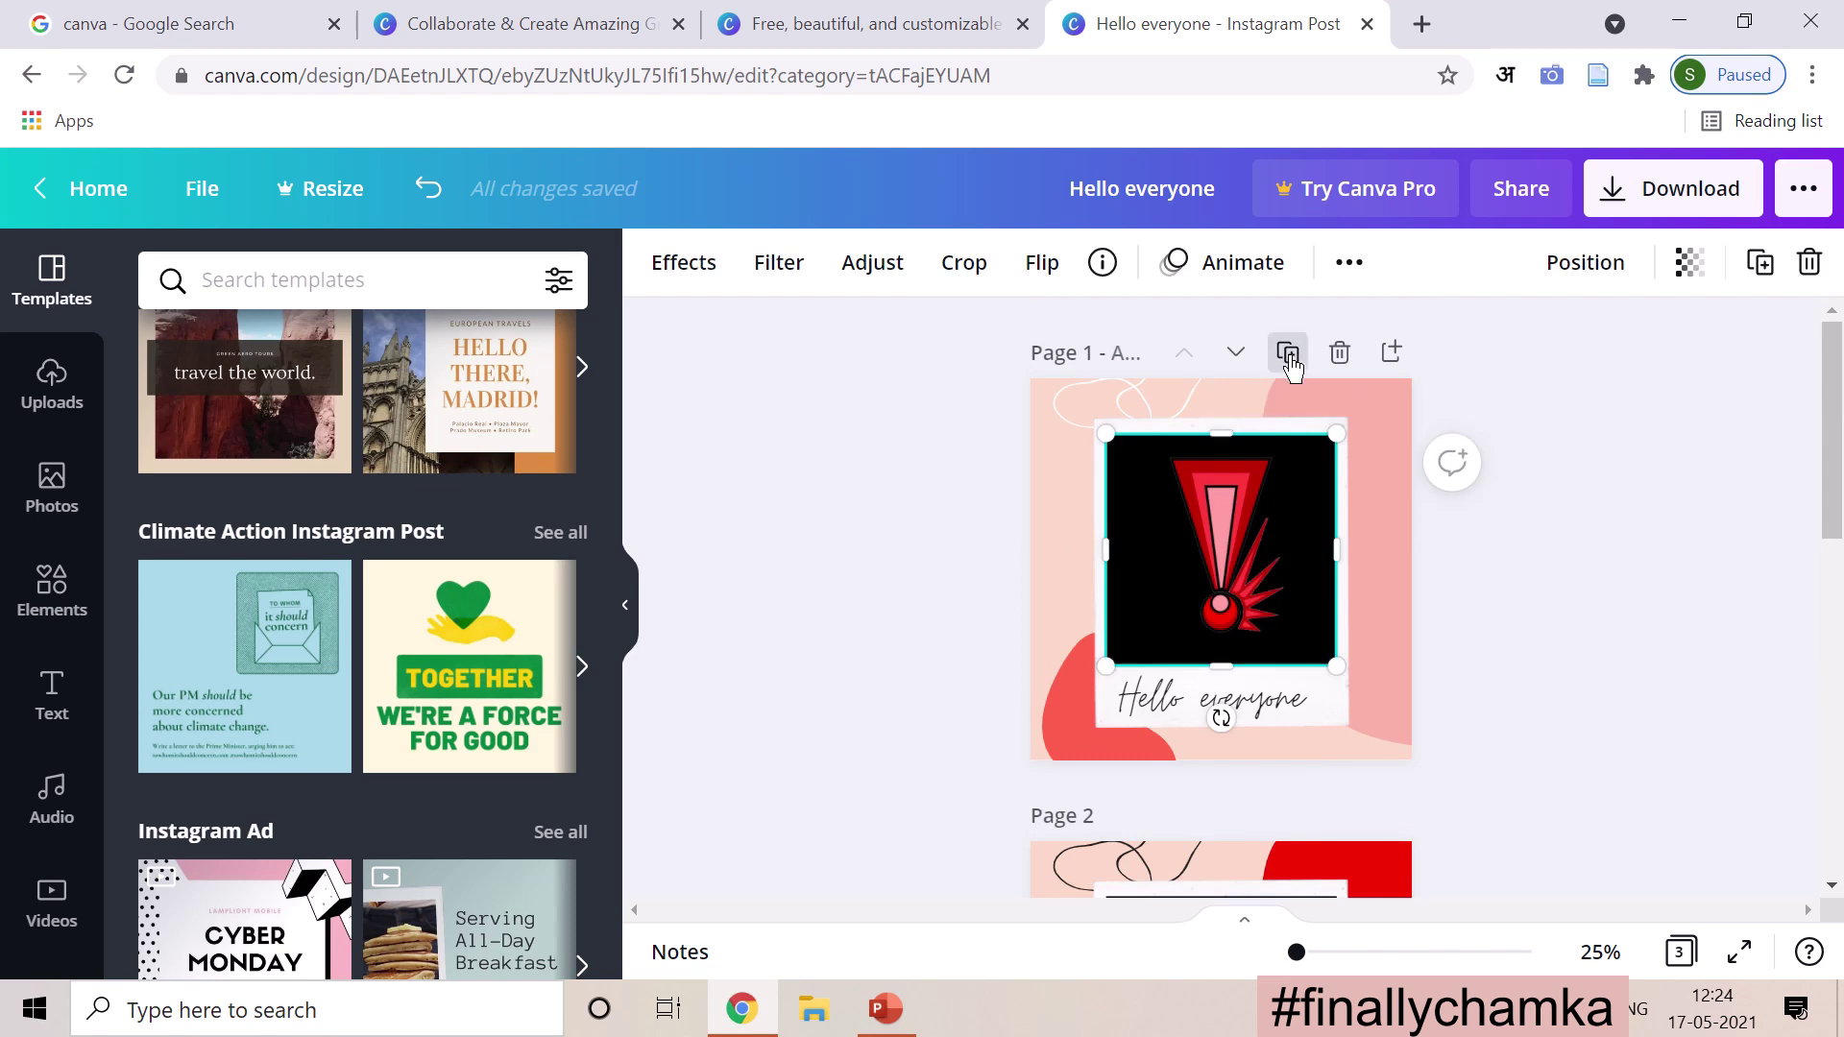
left_click(1289, 353)
scroll(799, 551, "up", 5)
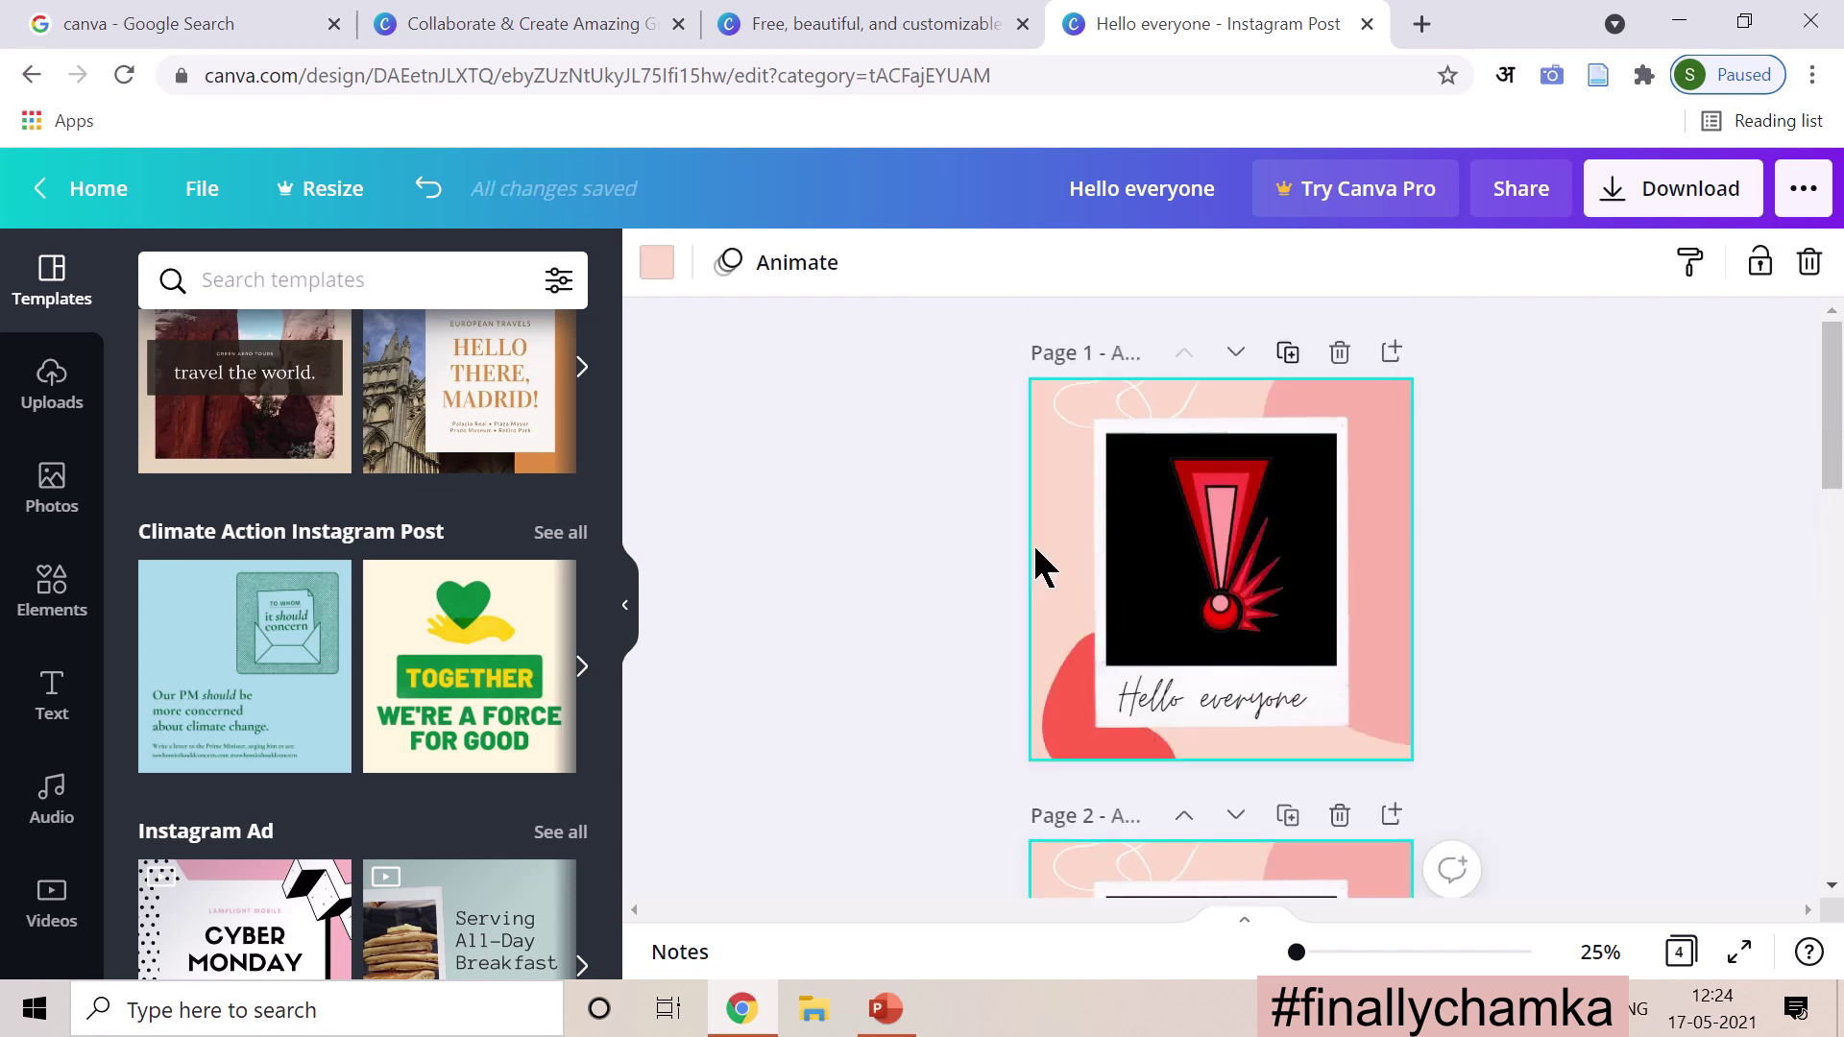
left_click(861, 559)
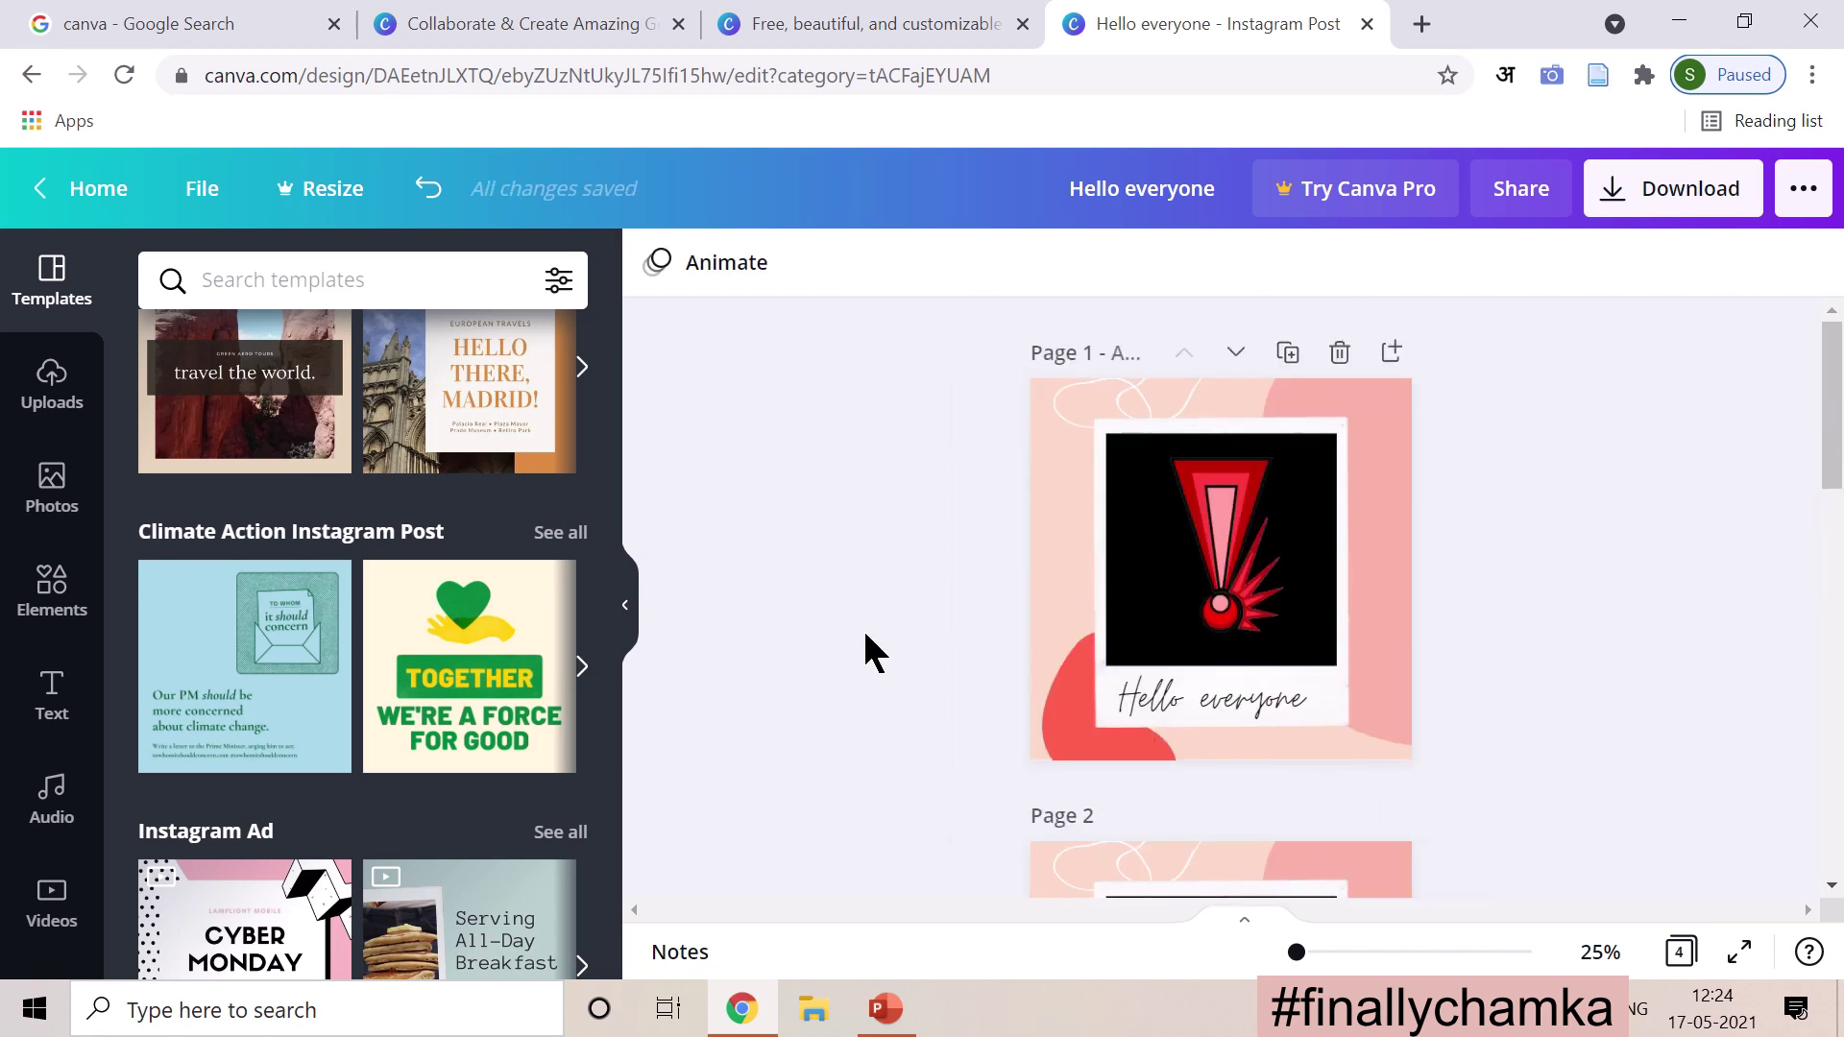
Step: Apply the Climate Action "Together we're a force for good" template to page 1, and replace it with the Green Blue Cream Earth Day template's first page
left_click(519, 672)
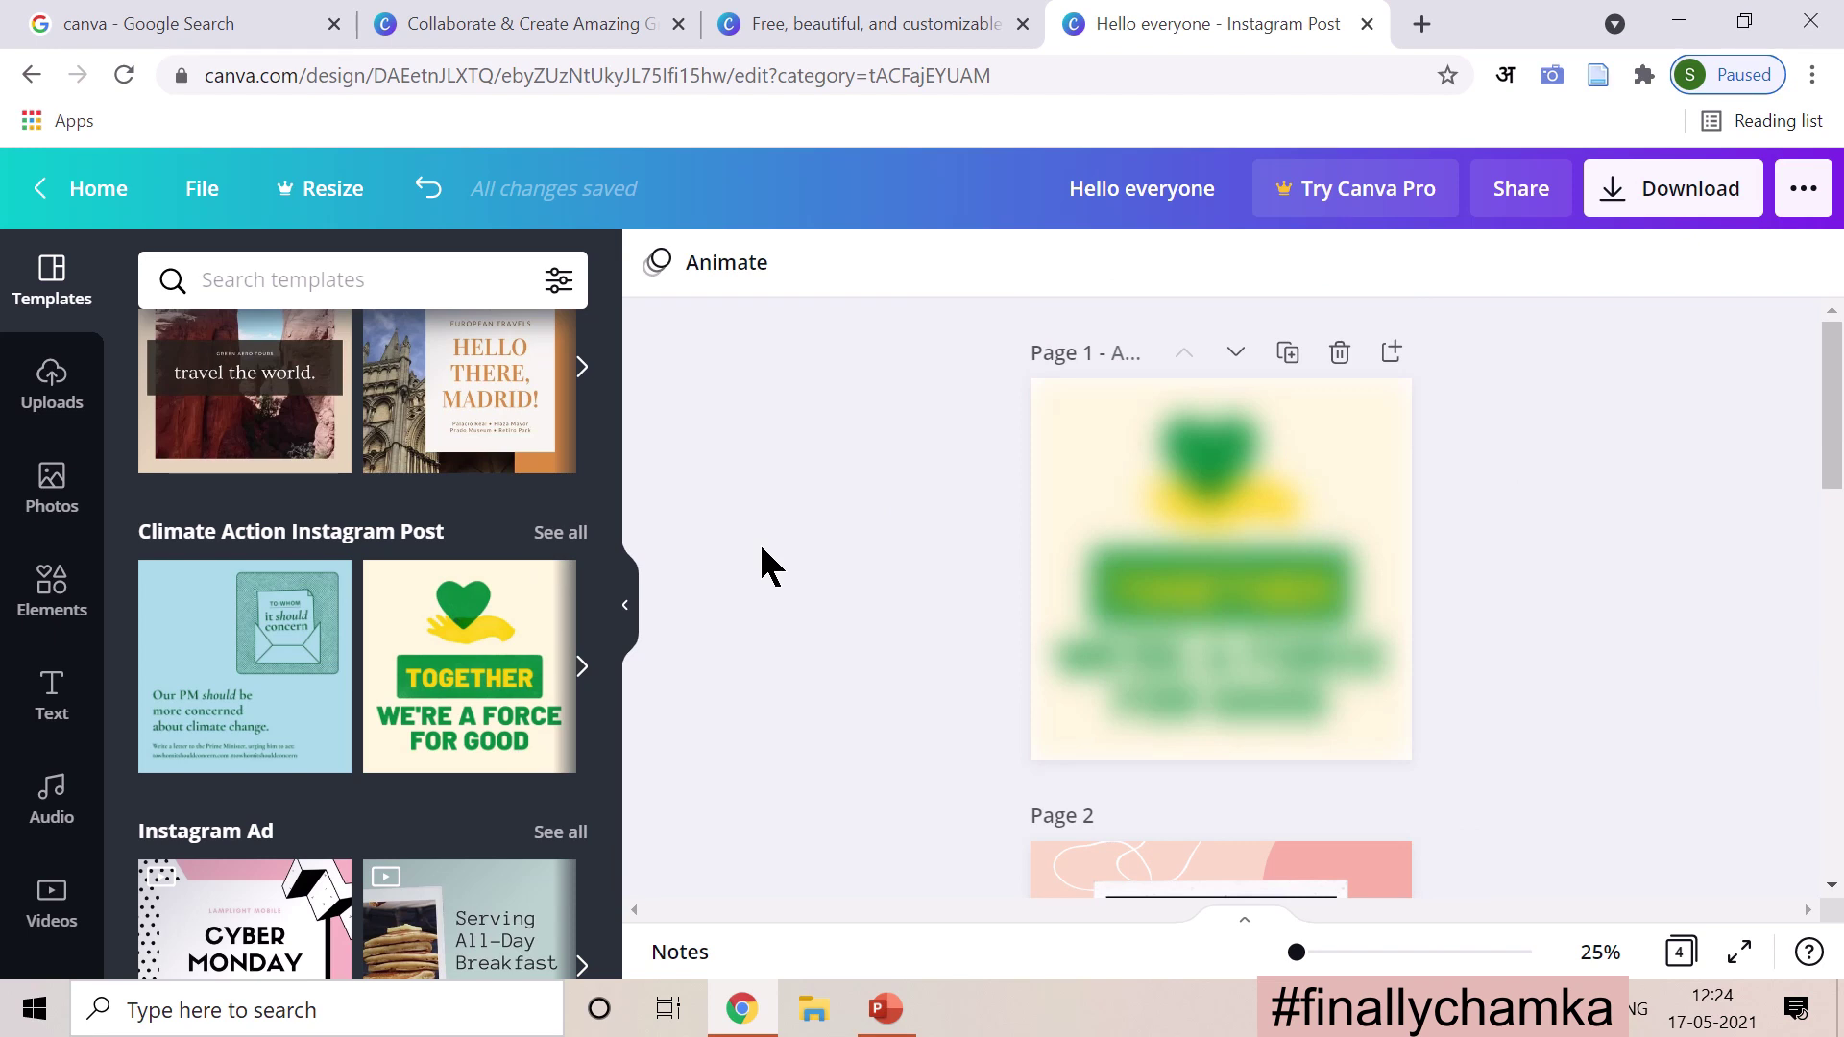
scroll(285, 735, "down", 5)
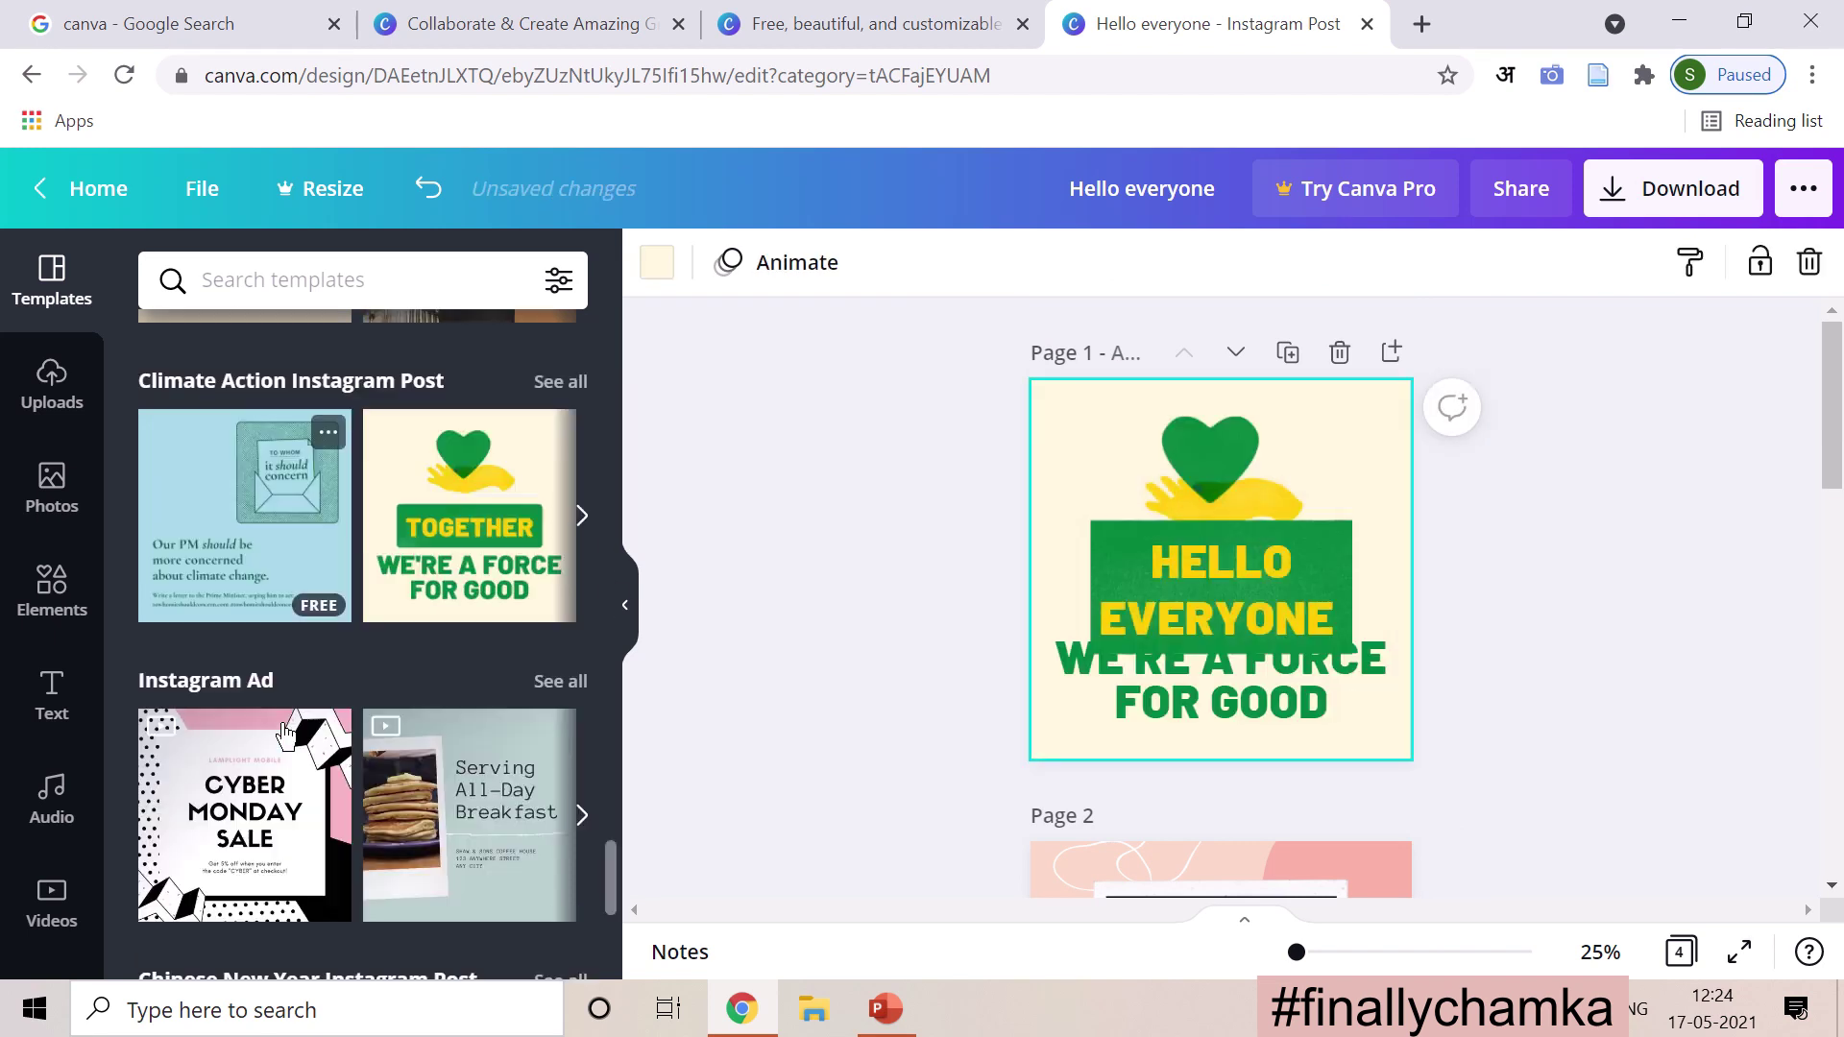
scroll(285, 735, "down", 6)
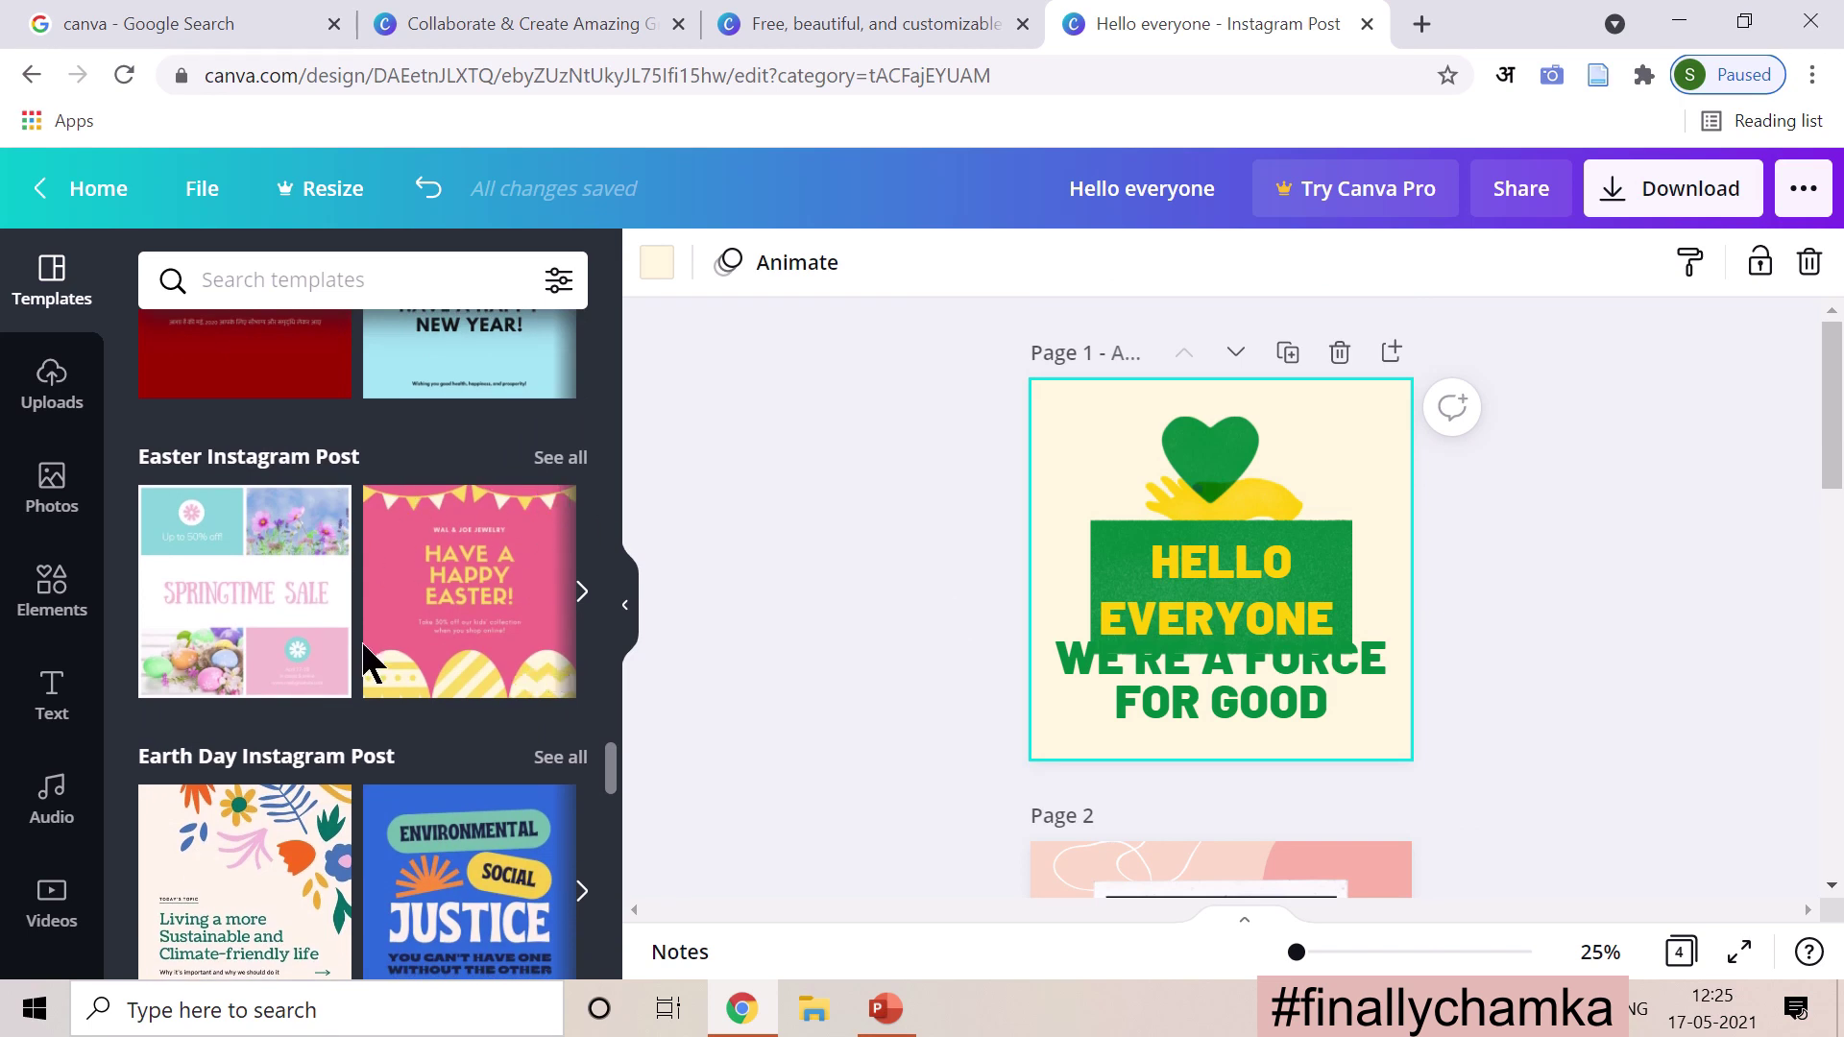
scroll(419, 647, "down", 3)
scroll(419, 648, "down", 3)
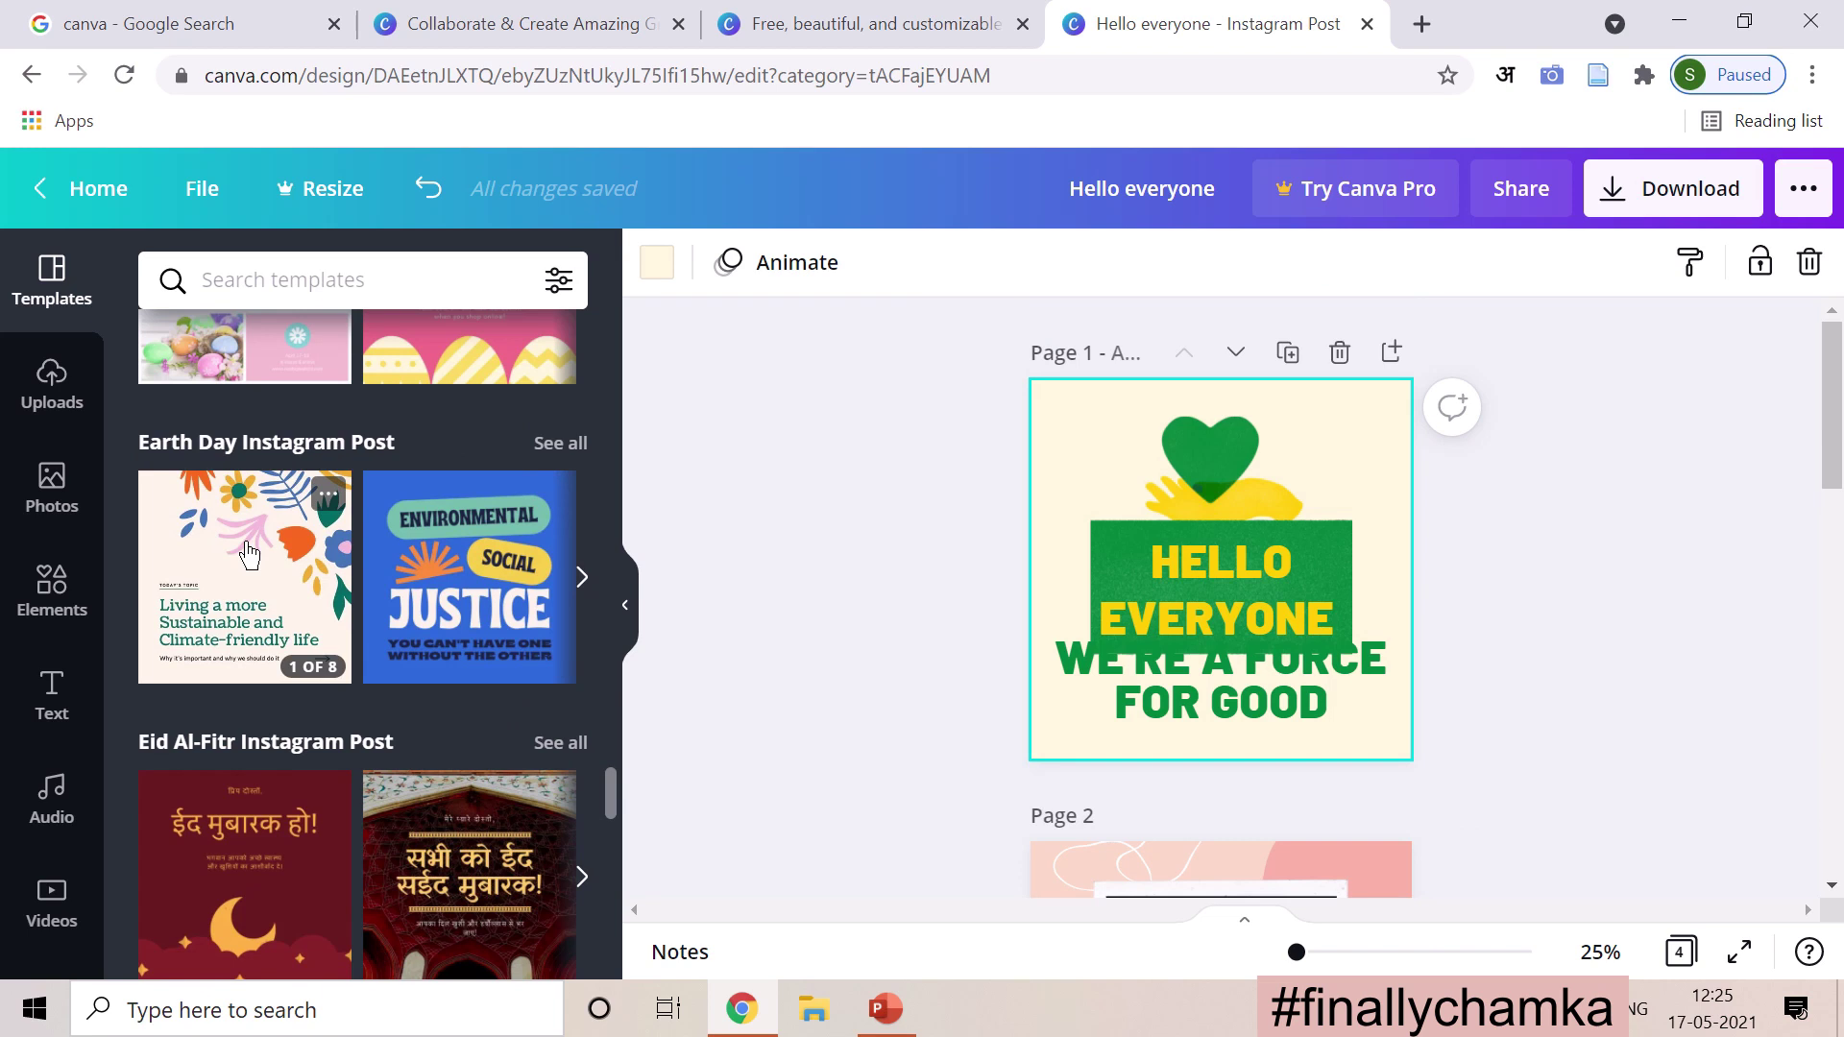
left_click(248, 554)
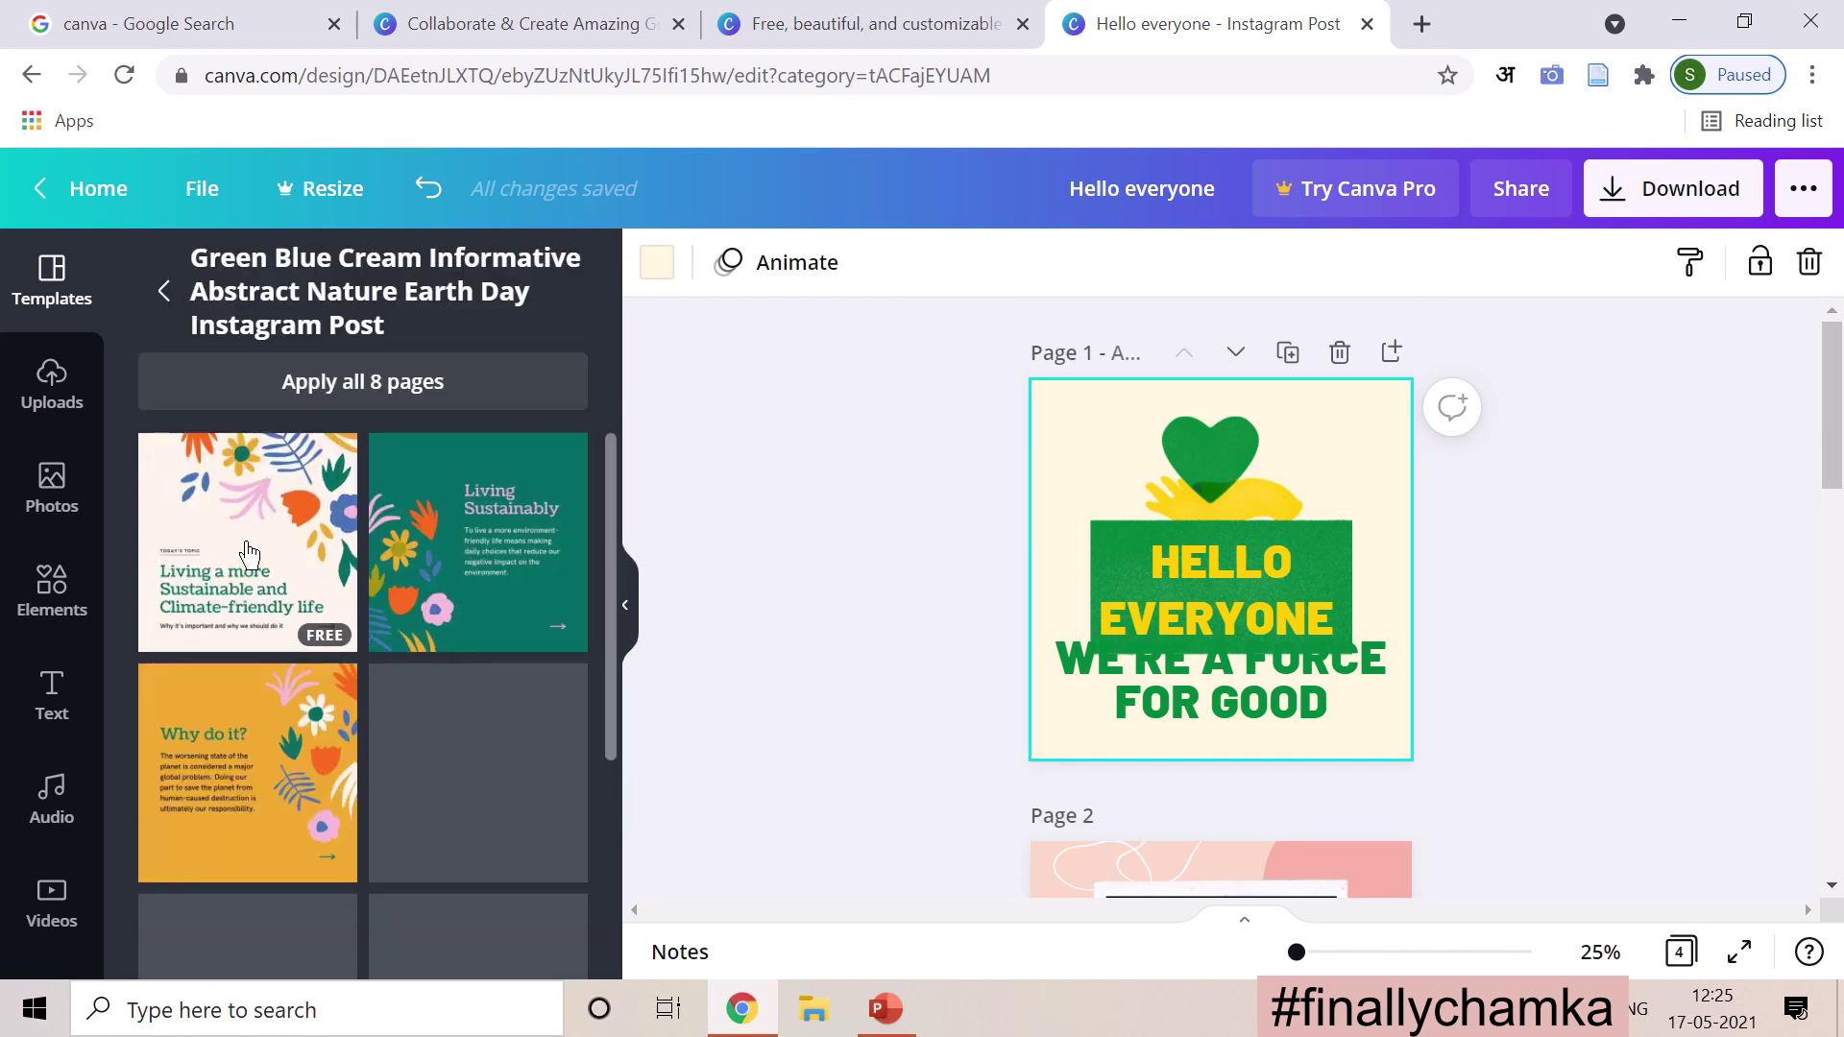
left_click(248, 557)
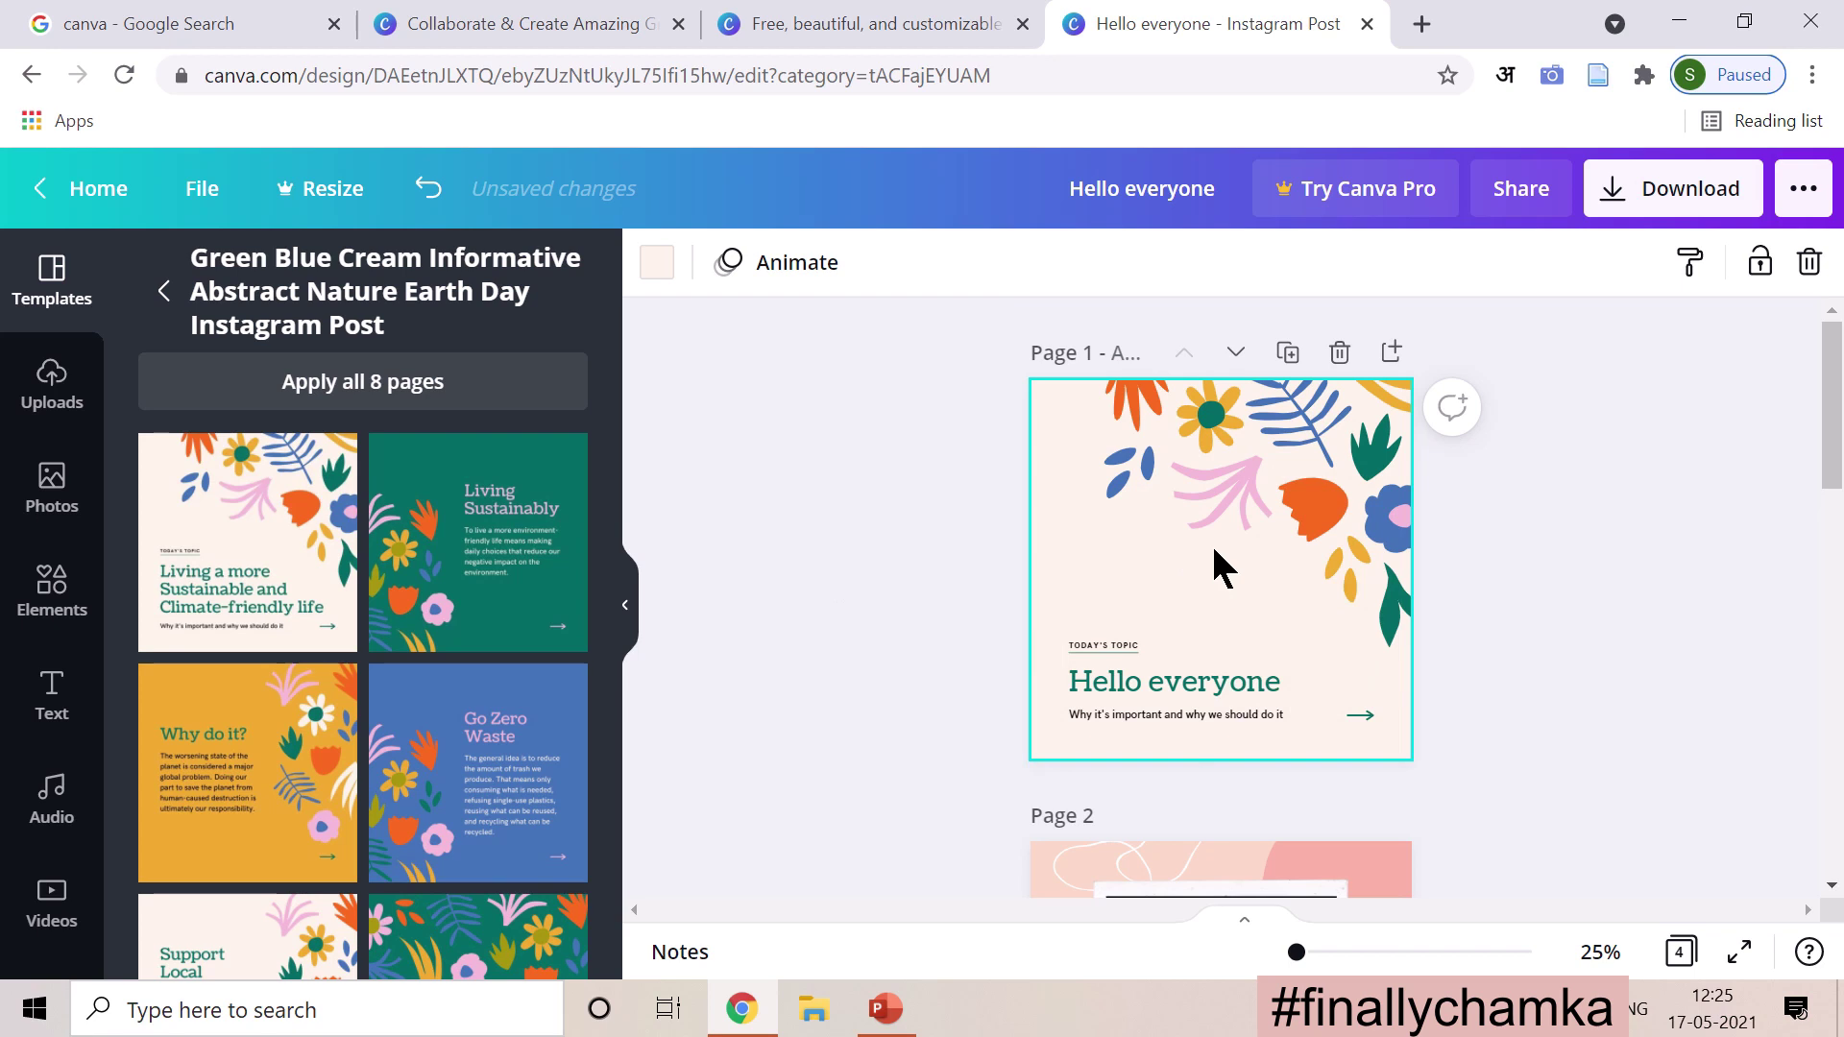
right_click(1212, 544)
left_click(1604, 536)
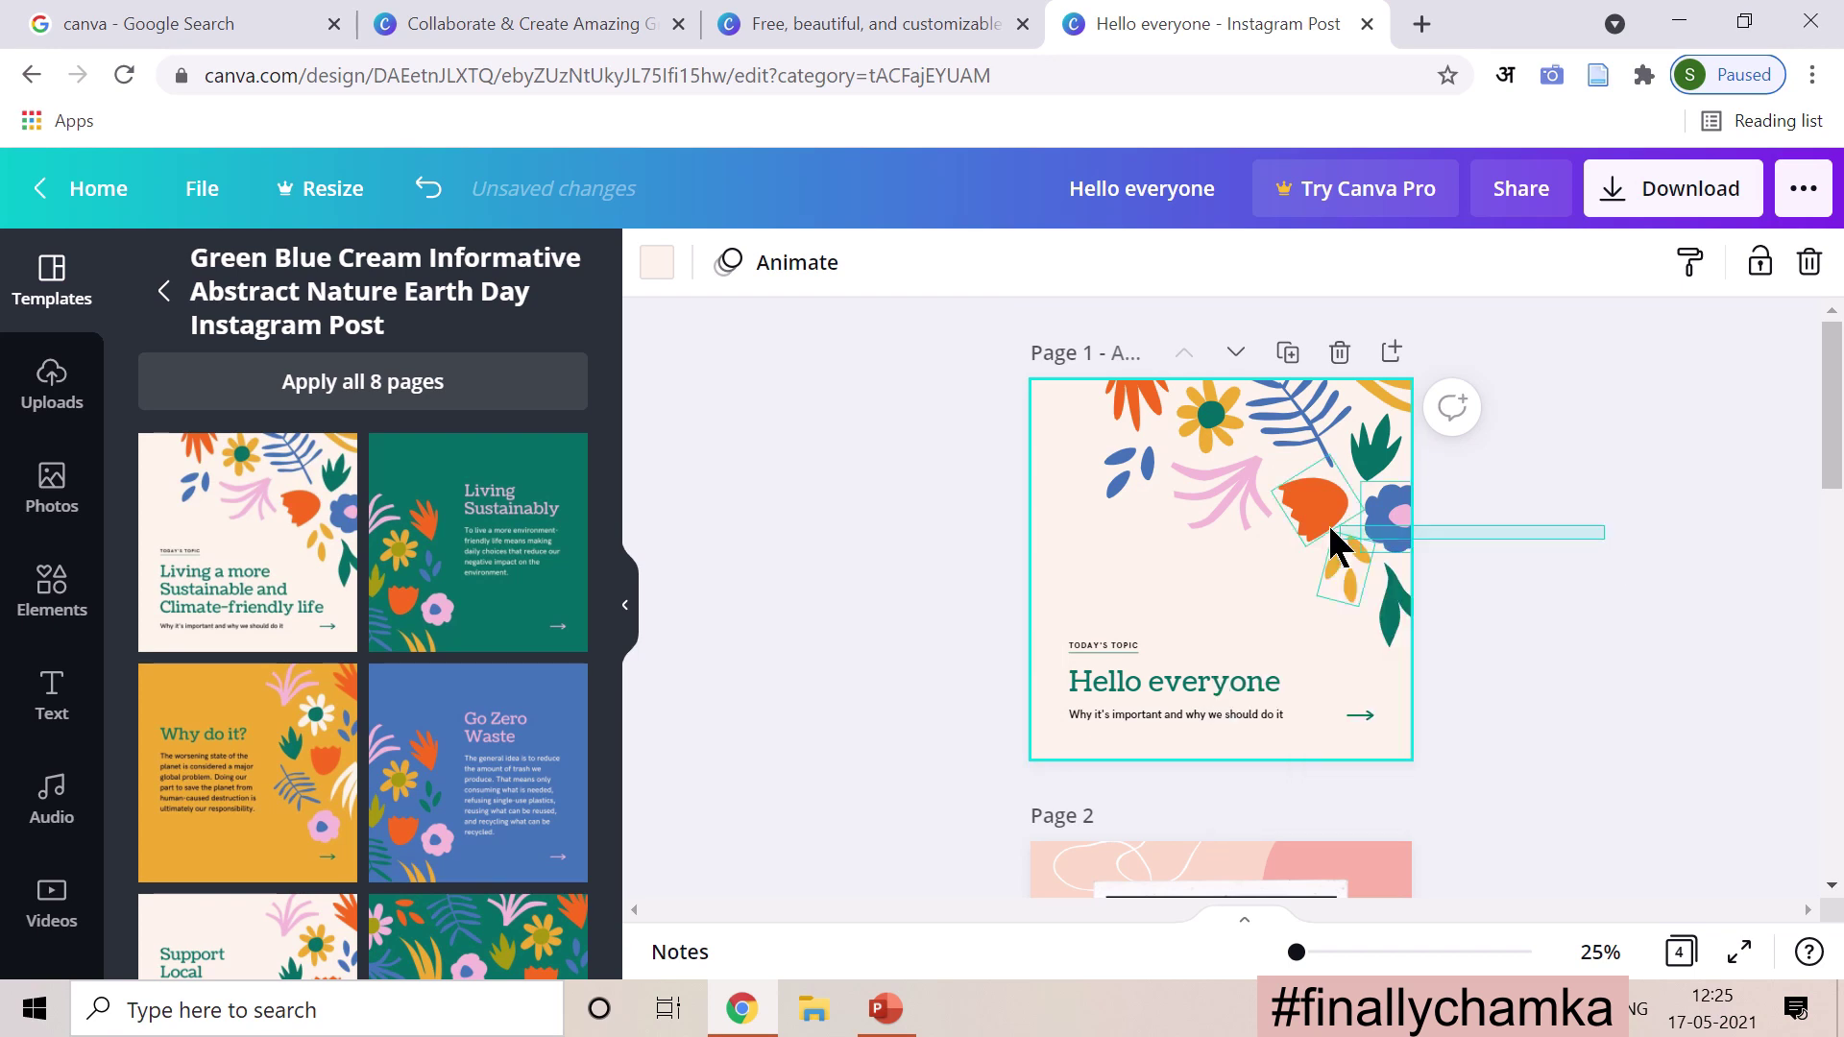
left_click(1332, 534)
right_click(1331, 534)
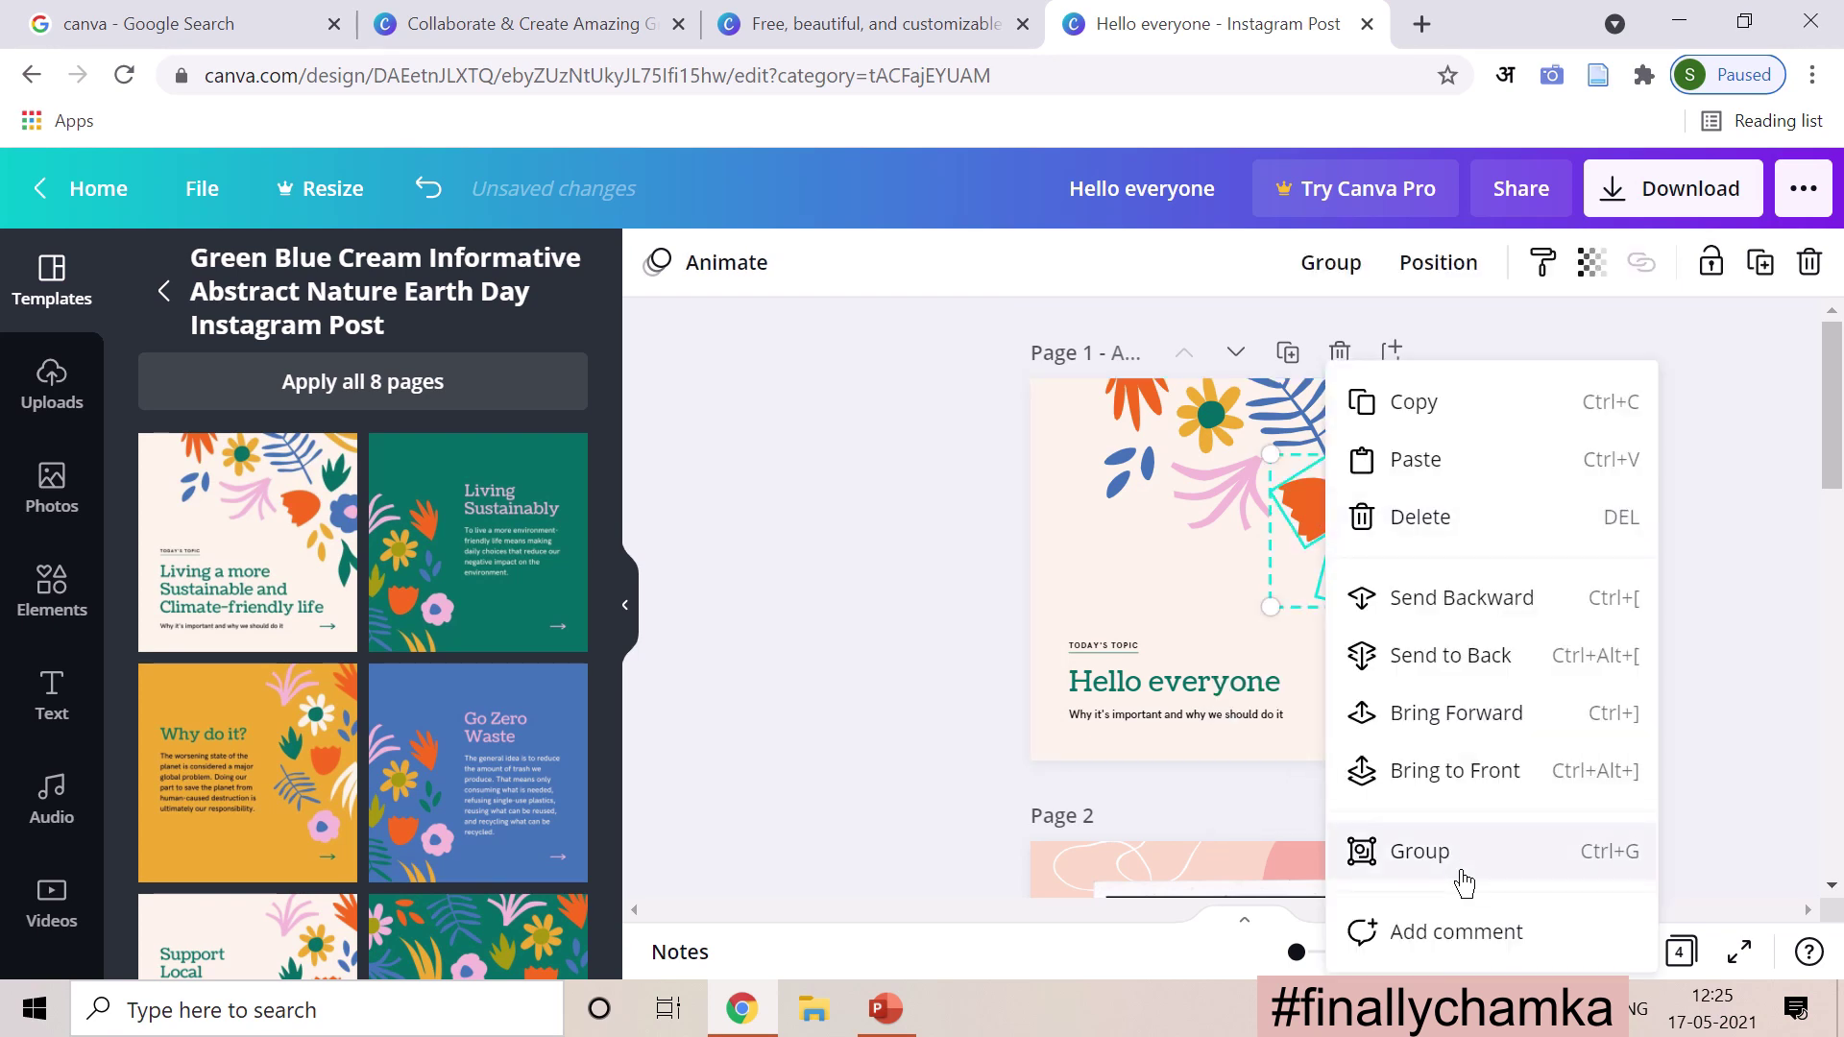
left_click(1766, 612)
left_click(1331, 544)
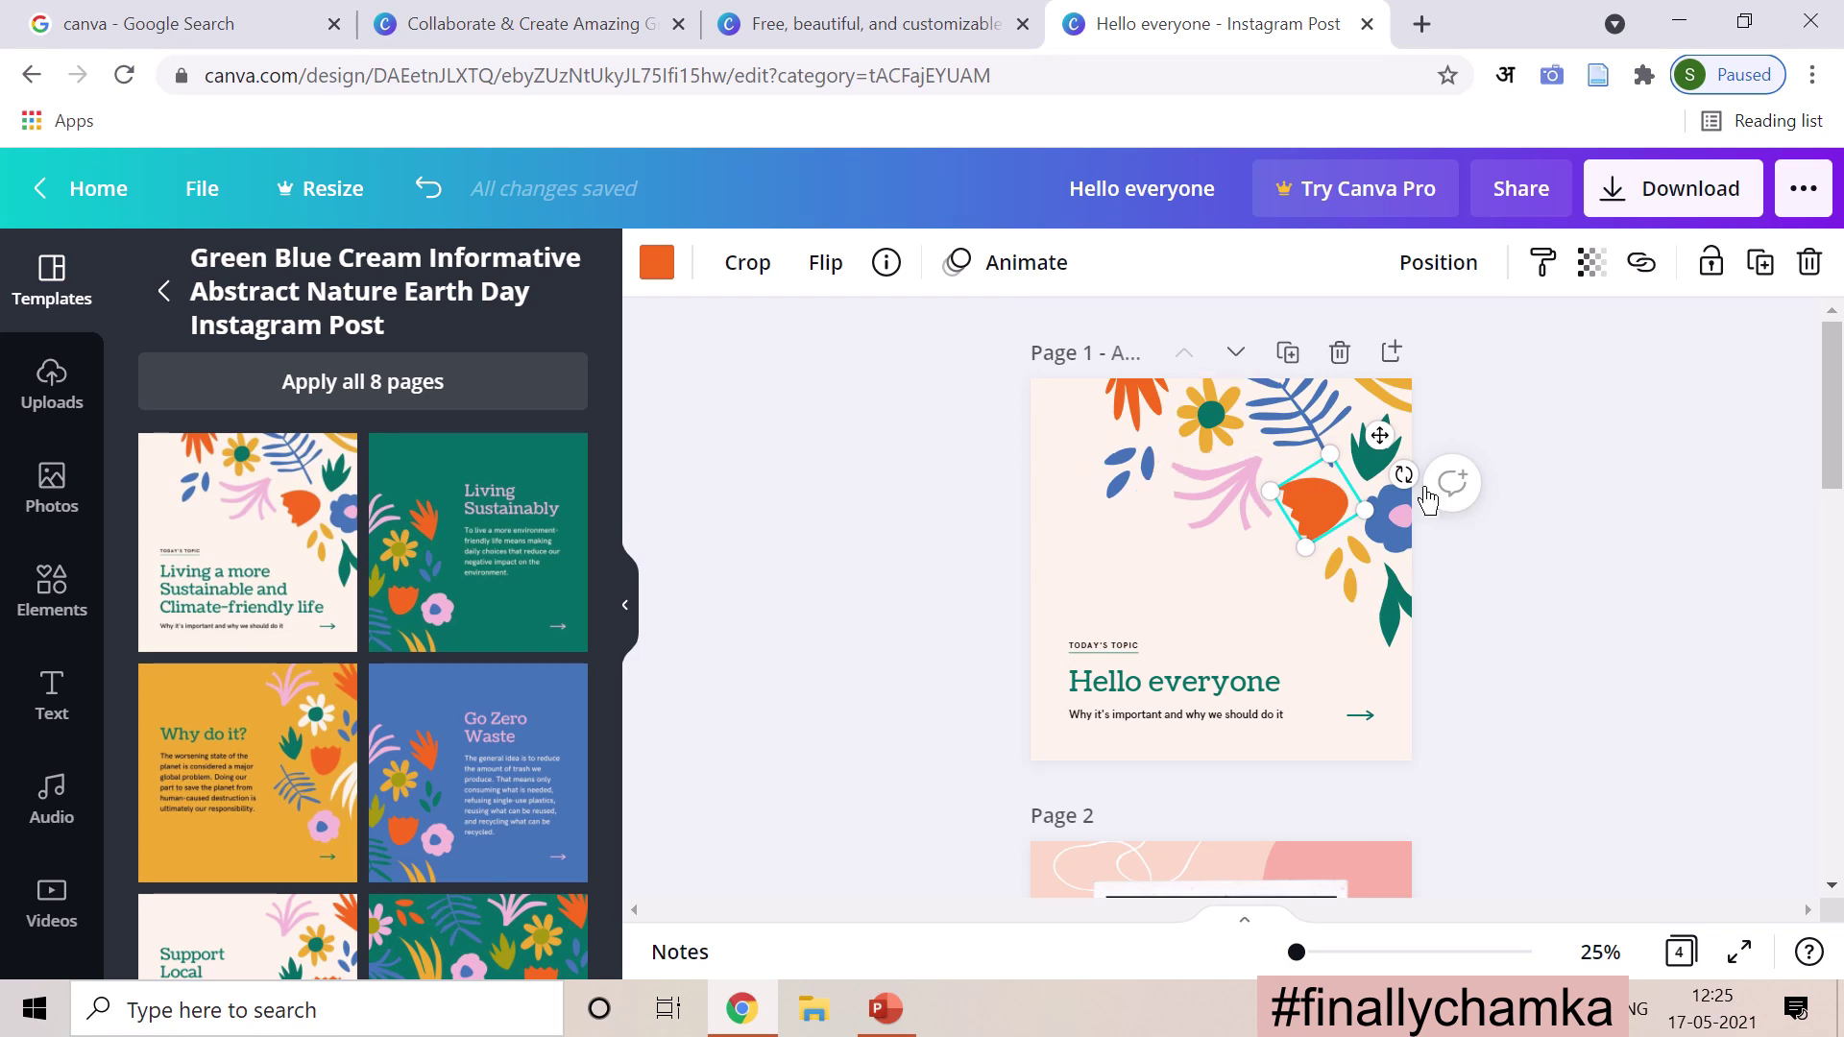
Step: Move the blue leaves element from page 1's floral design onto the upper part of page 2's polaroid
left_click(1139, 473)
left_click_drag(1139, 470, 1187, 878)
scroll(1183, 874, "down", 5)
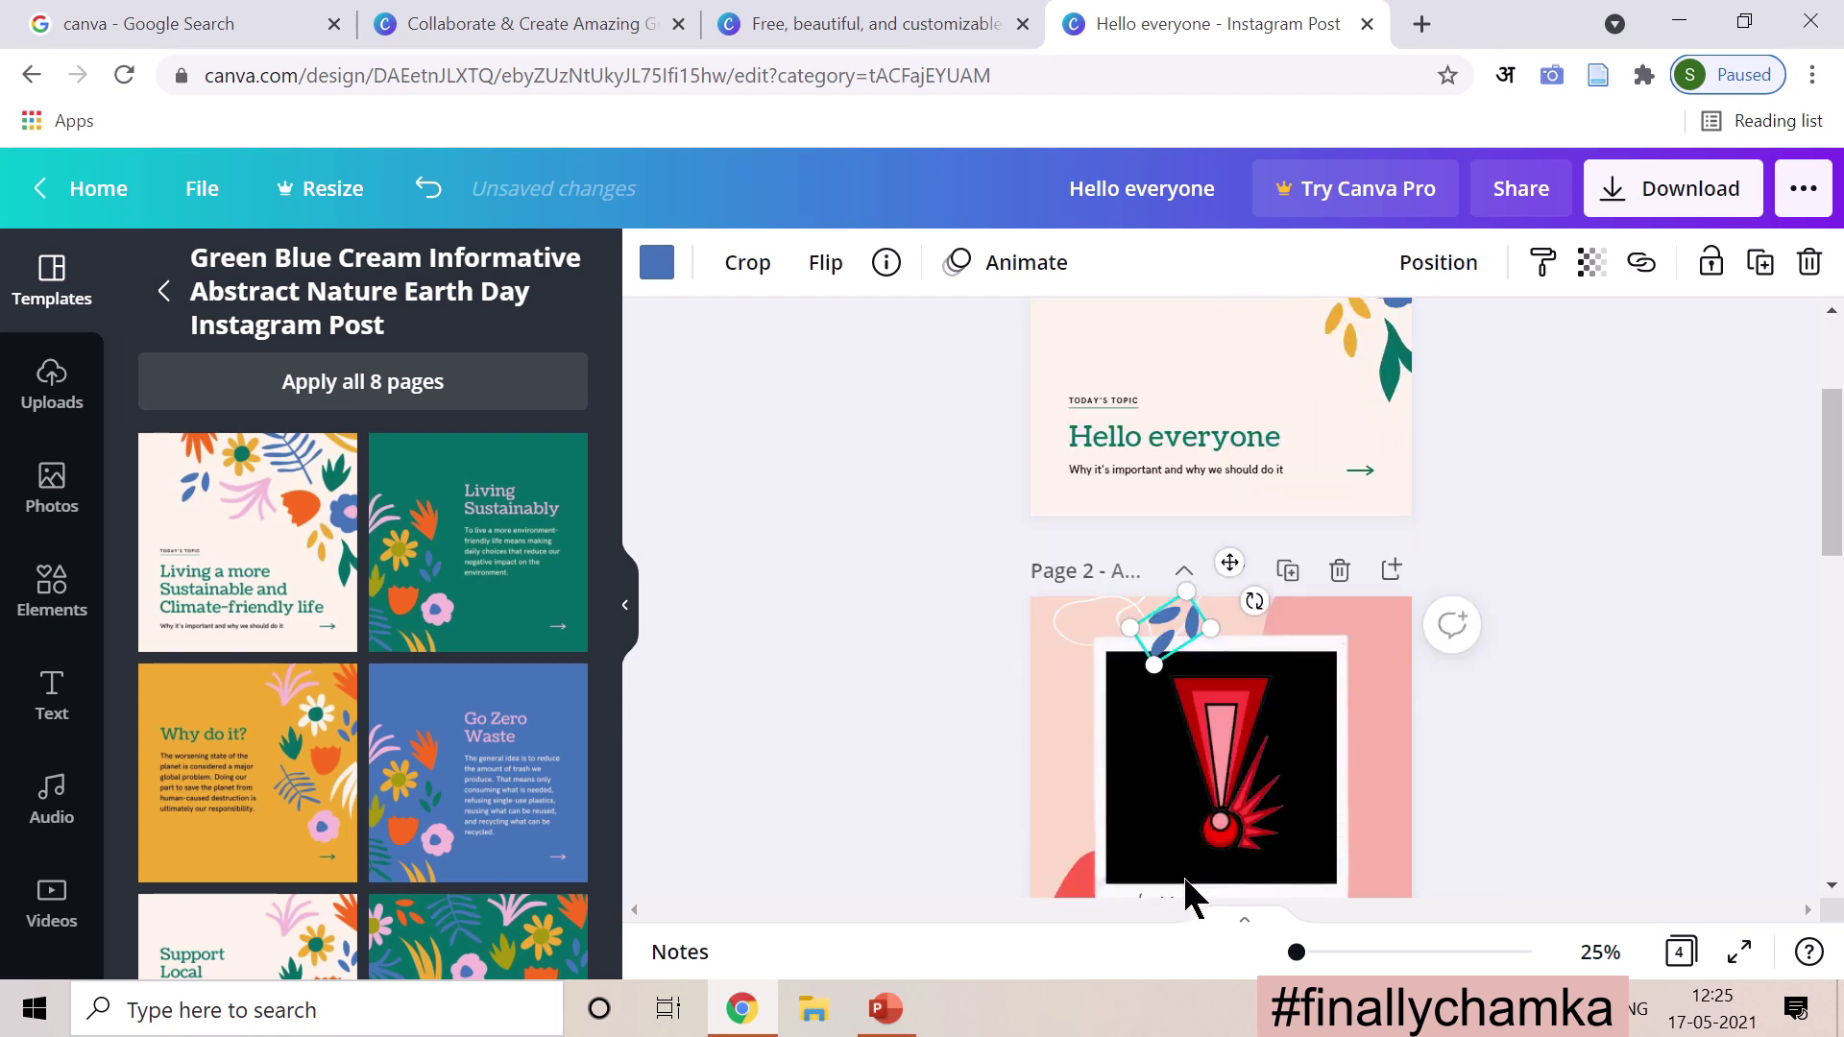
Step: Rotate the blue leaves upright and stack three copies of them along the strip beside the polaroid's left edge on page 2
left_click_drag(1189, 462, 1146, 638)
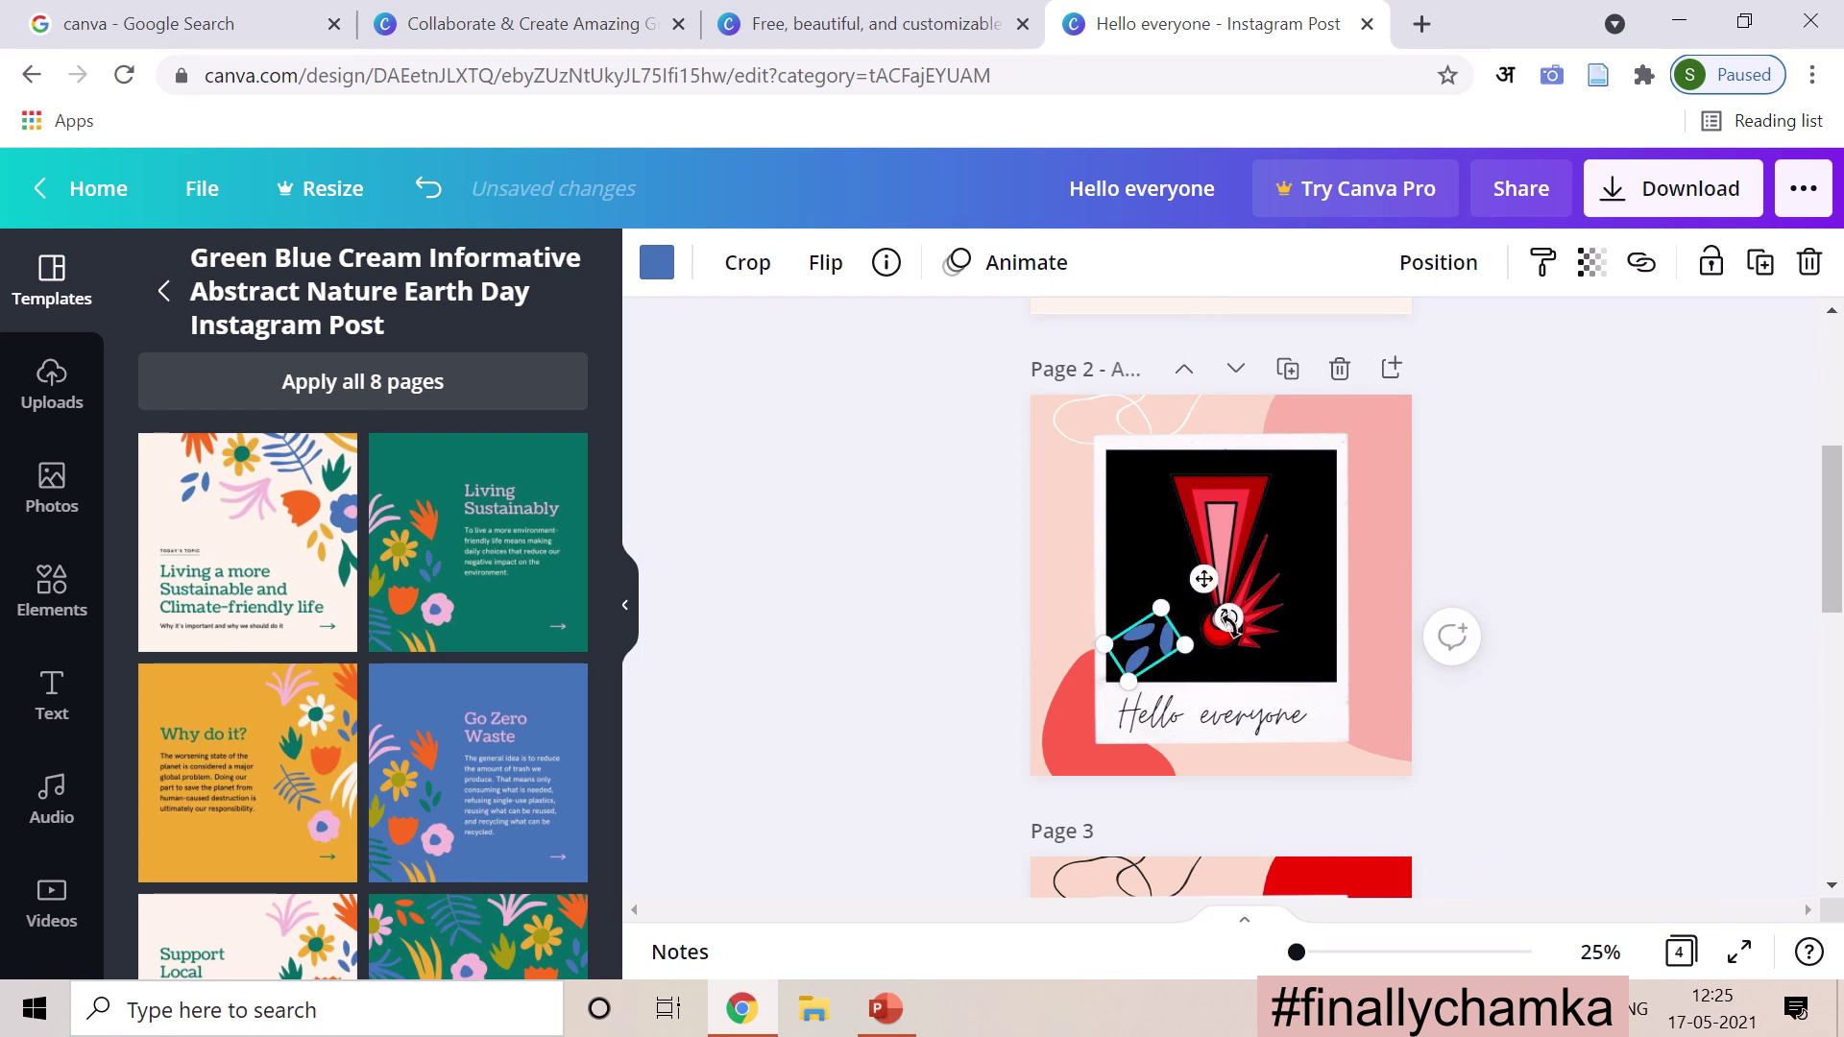
left_click_drag(1218, 698, 1129, 755)
left_click_drag(1146, 647, 1063, 472)
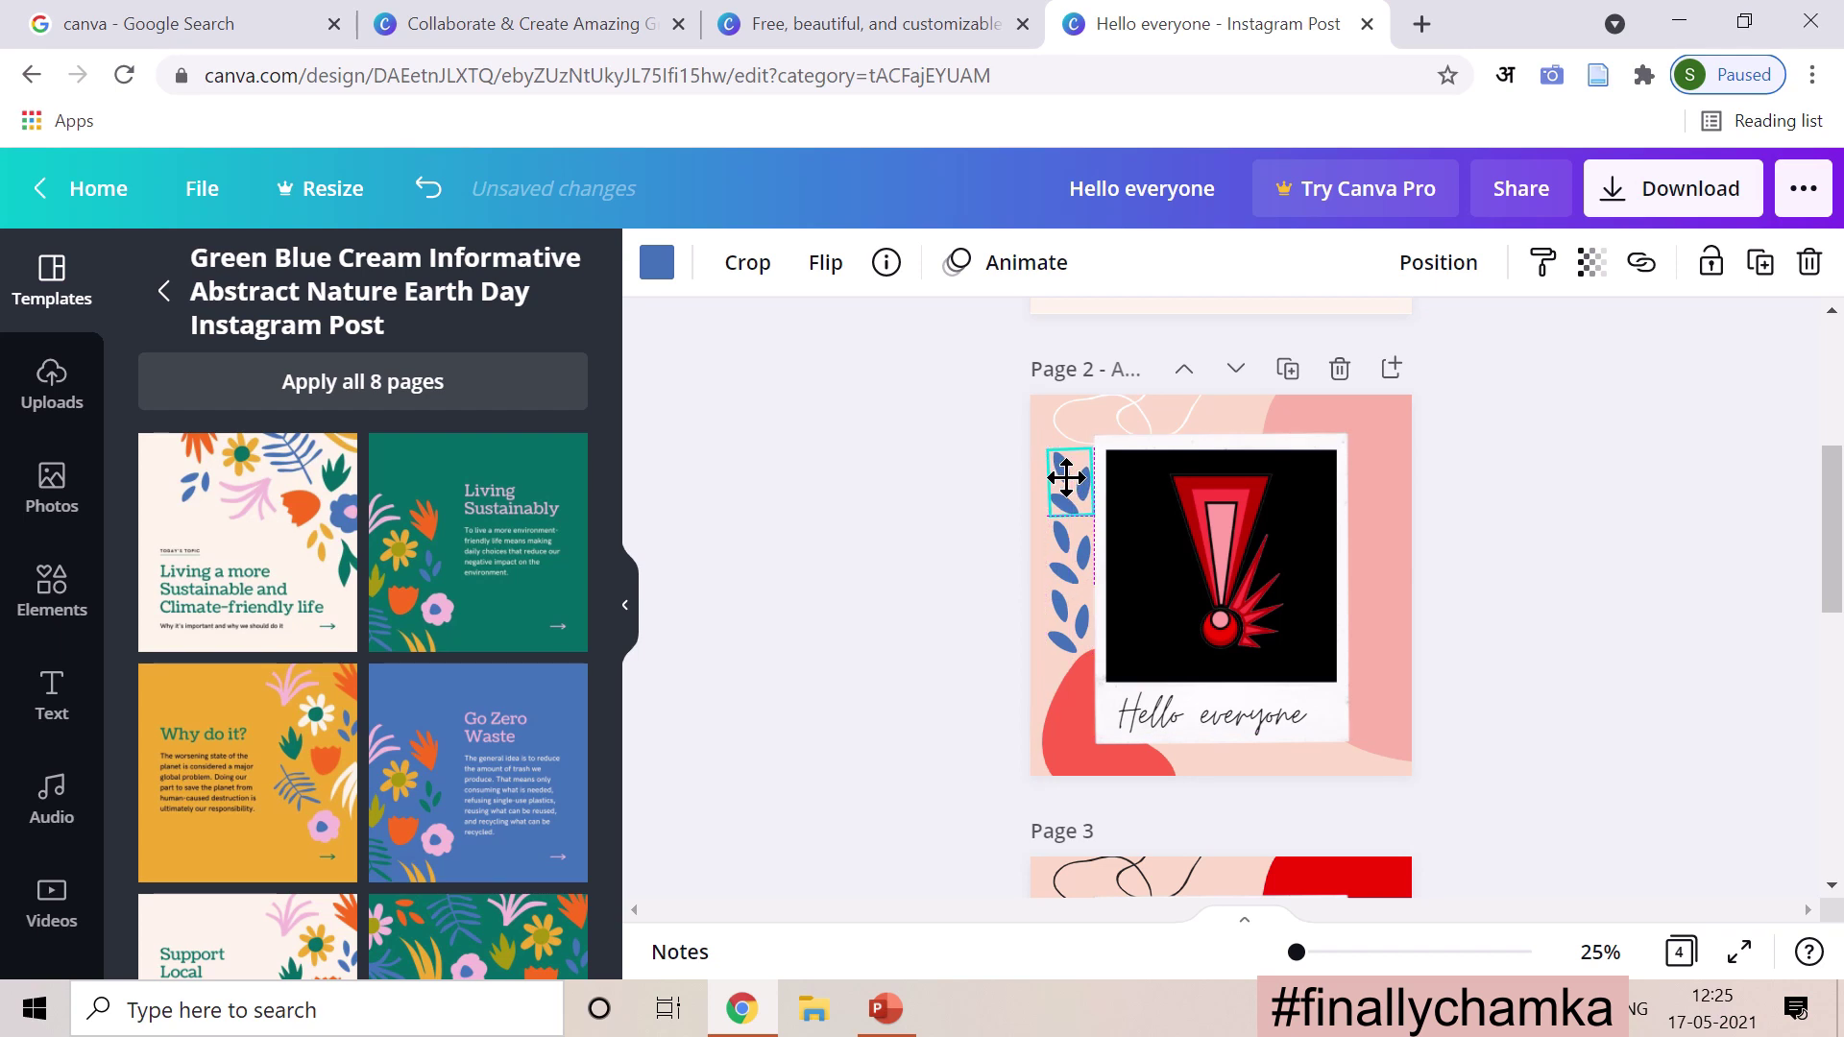
left_click(893, 557)
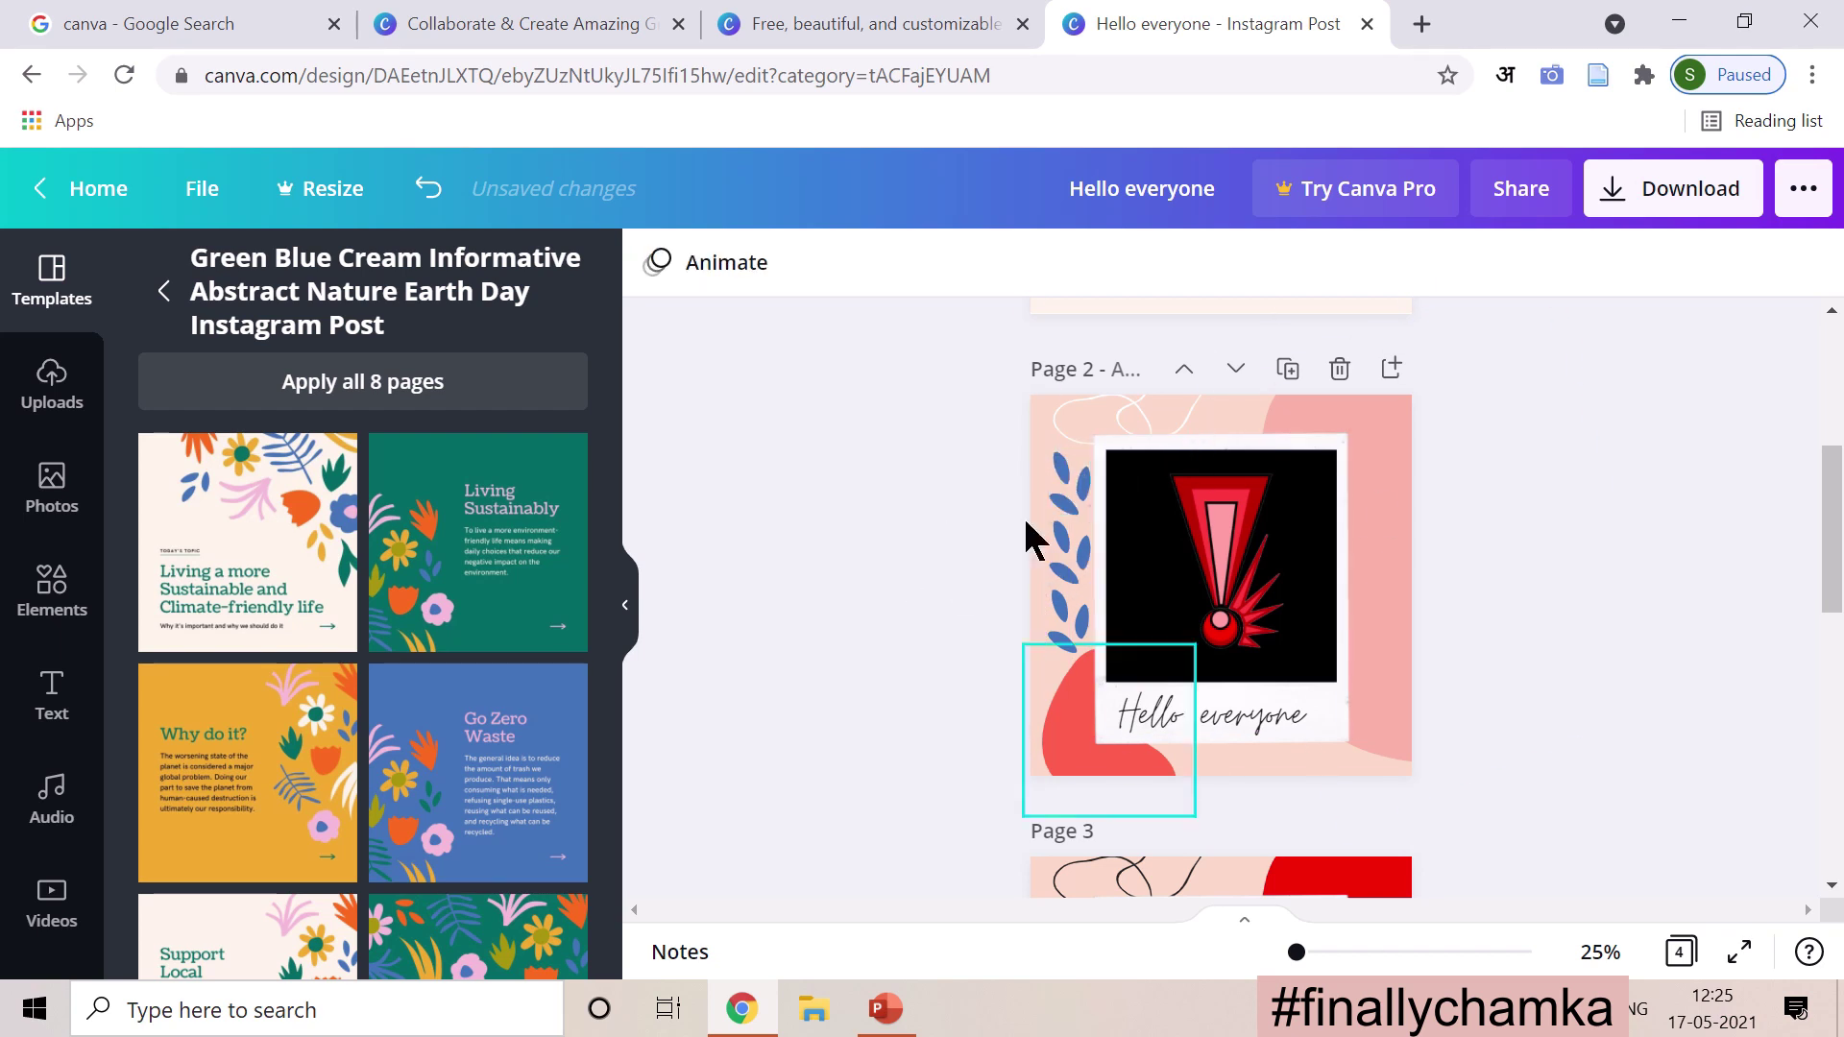
scroll(239, 793, "down", 4)
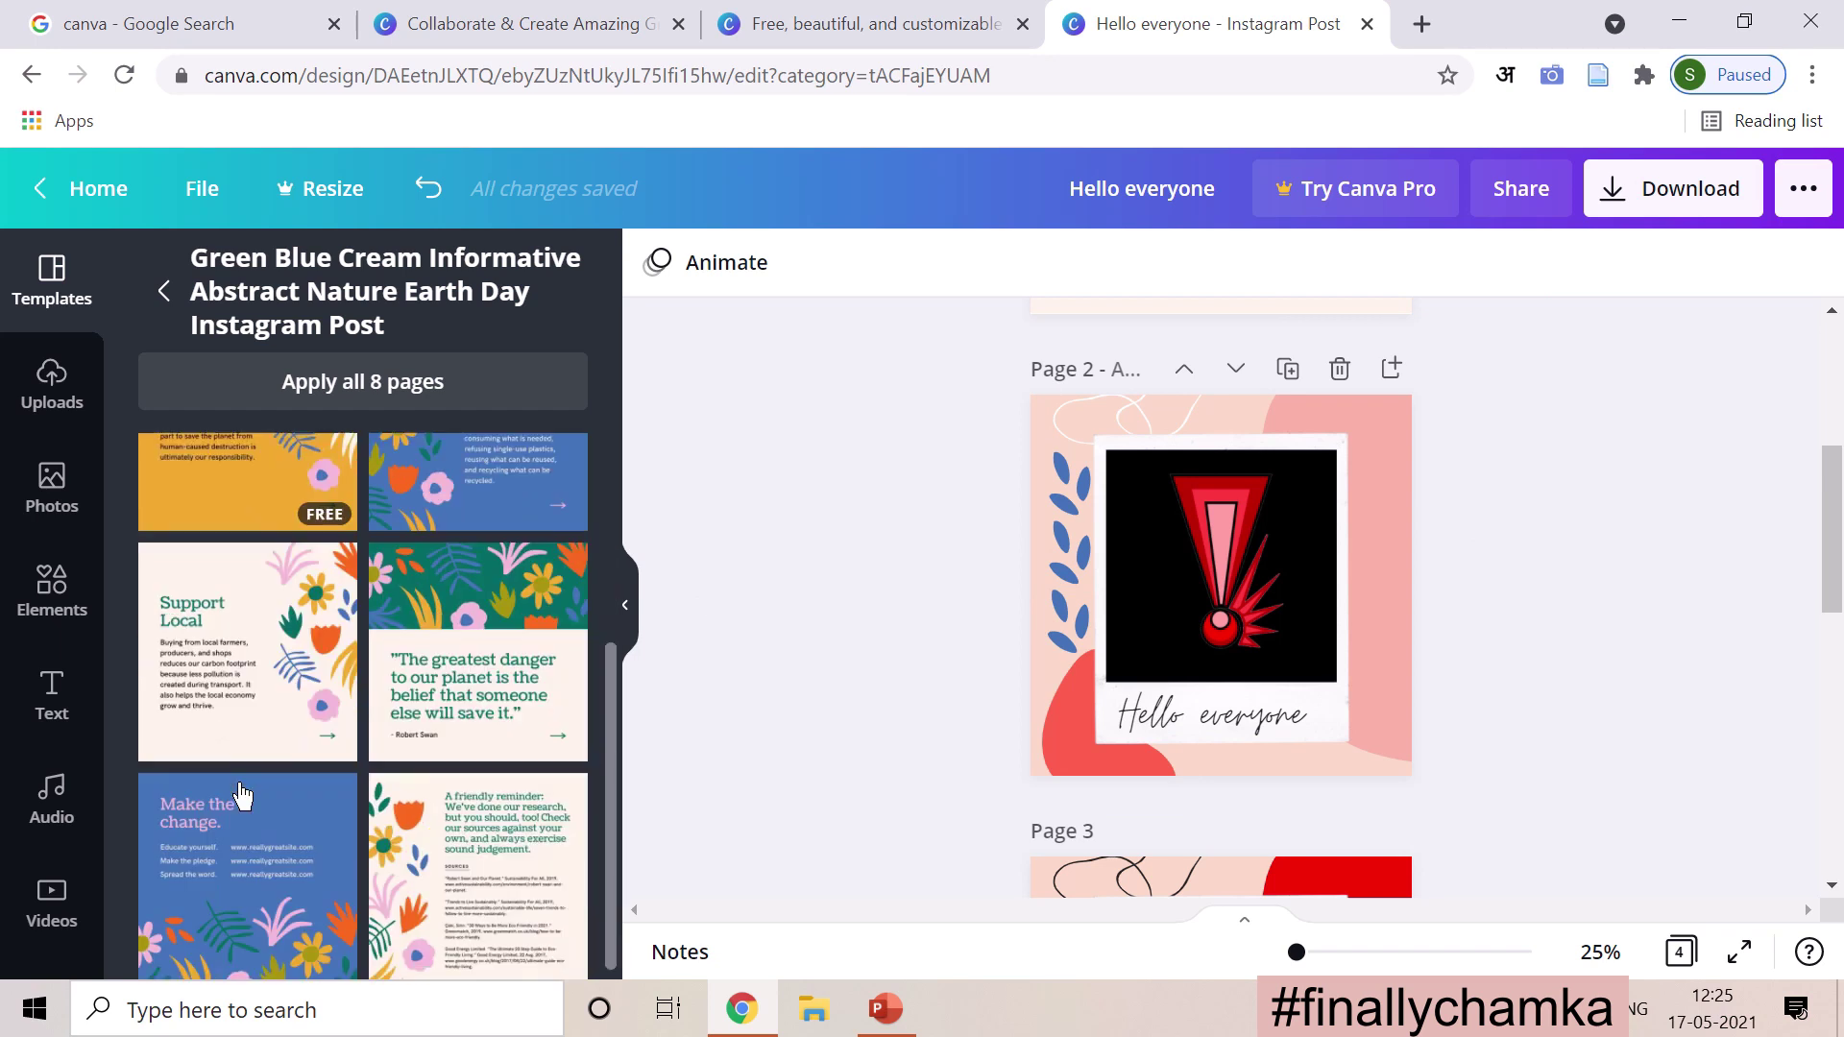
scroll(242, 796, "up", 4)
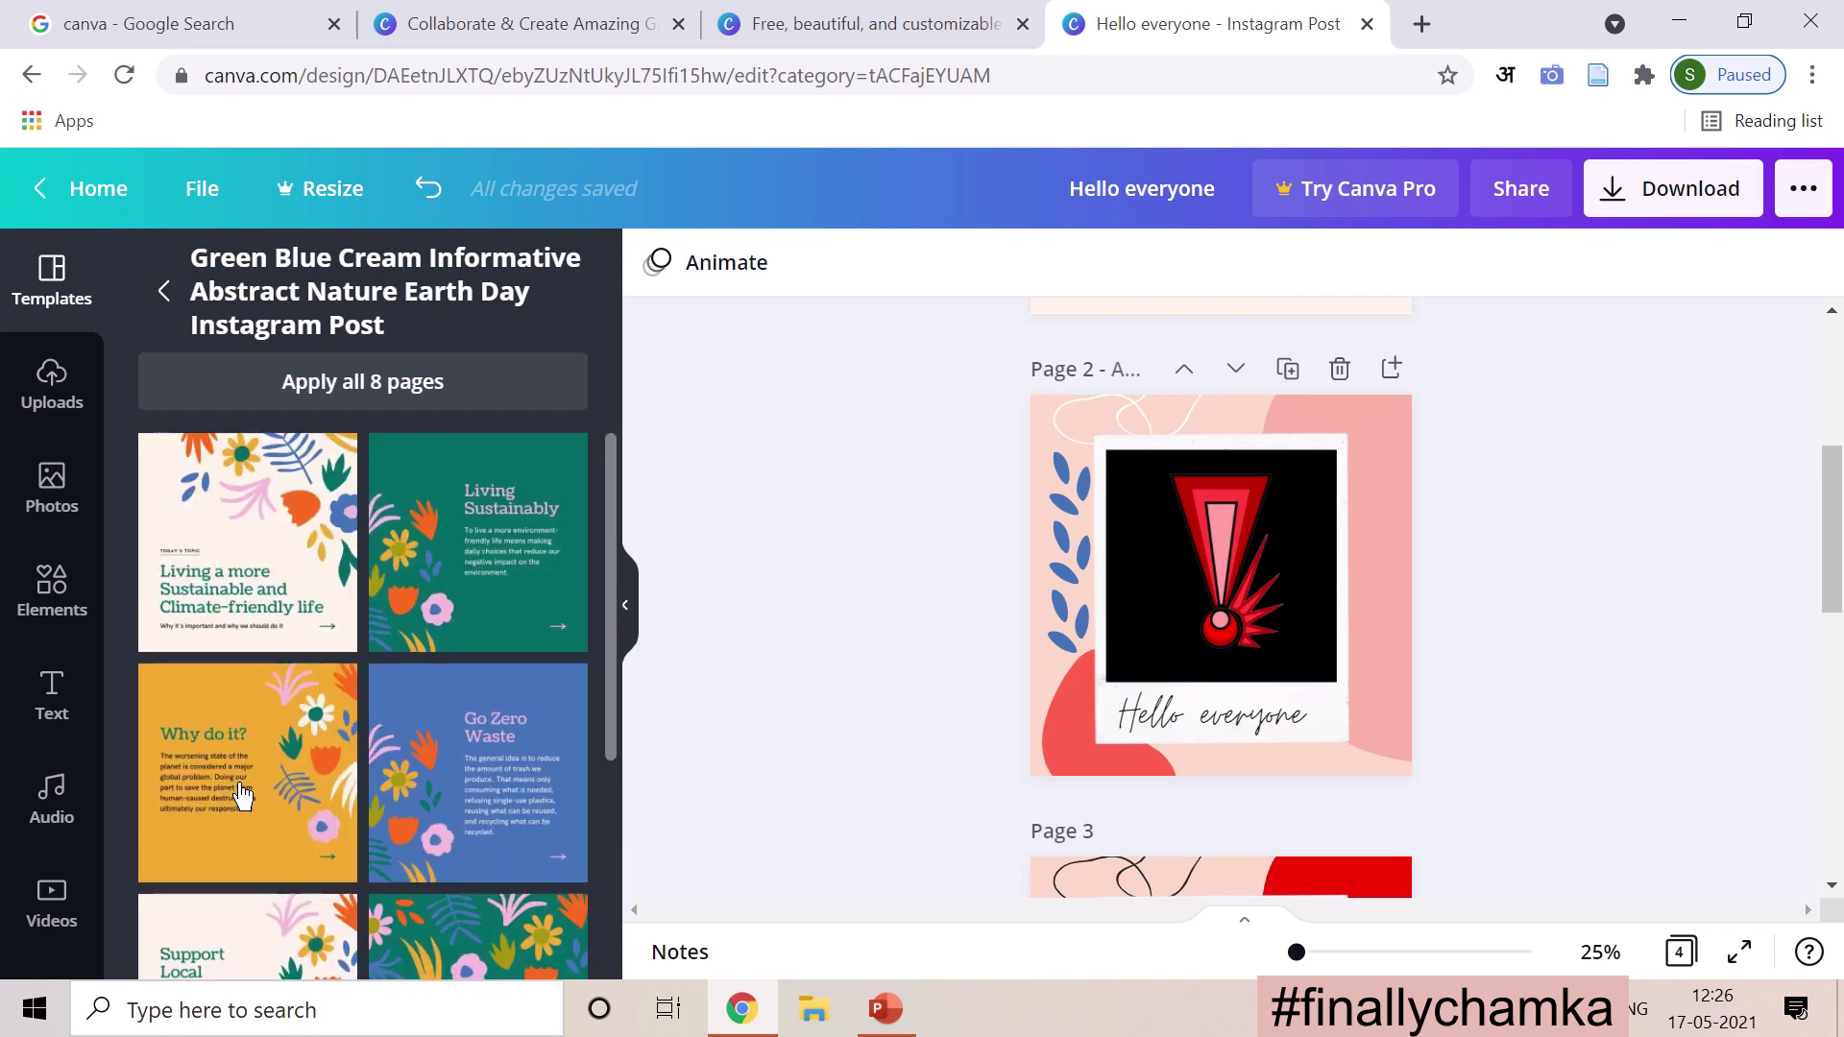
Step: Recolor the three blue leaf elements on page 2 from the document colors: upper one dark red, middle one coral, lower one light pink
left_click(1071, 492)
left_click(656, 266)
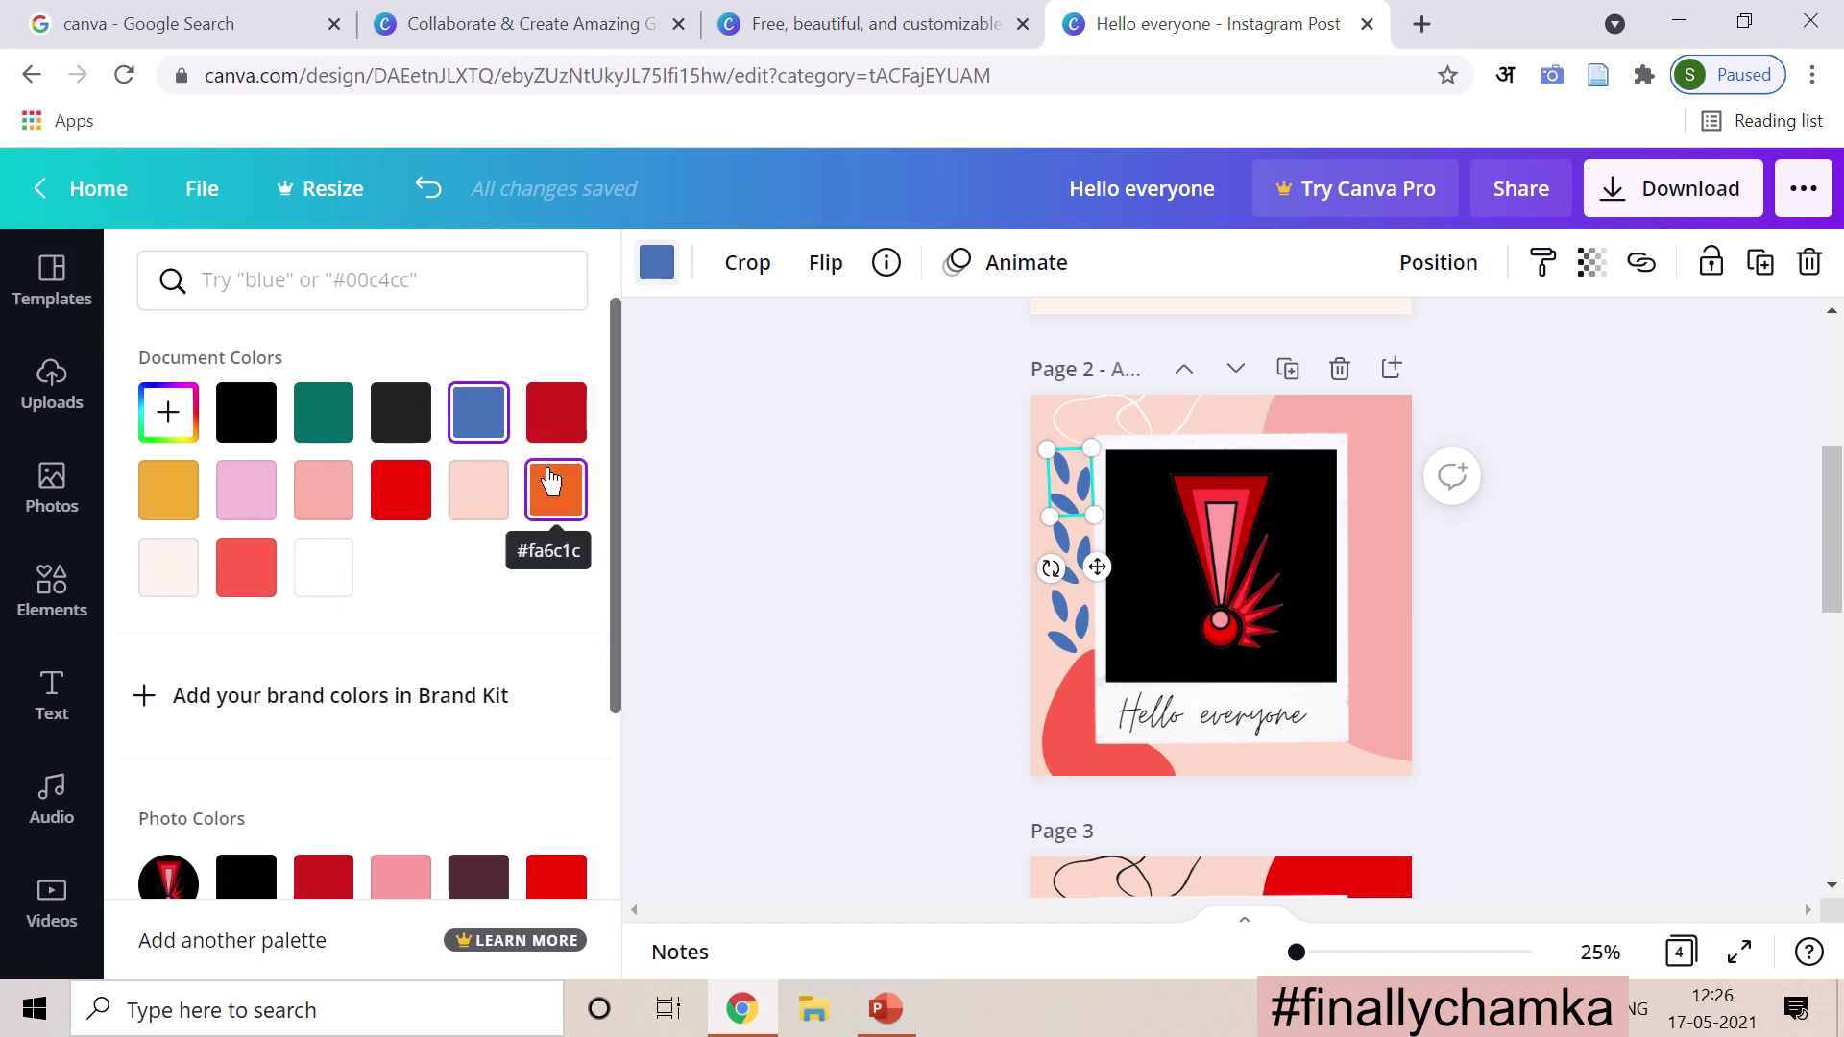
left_click(556, 412)
left_click(1076, 566)
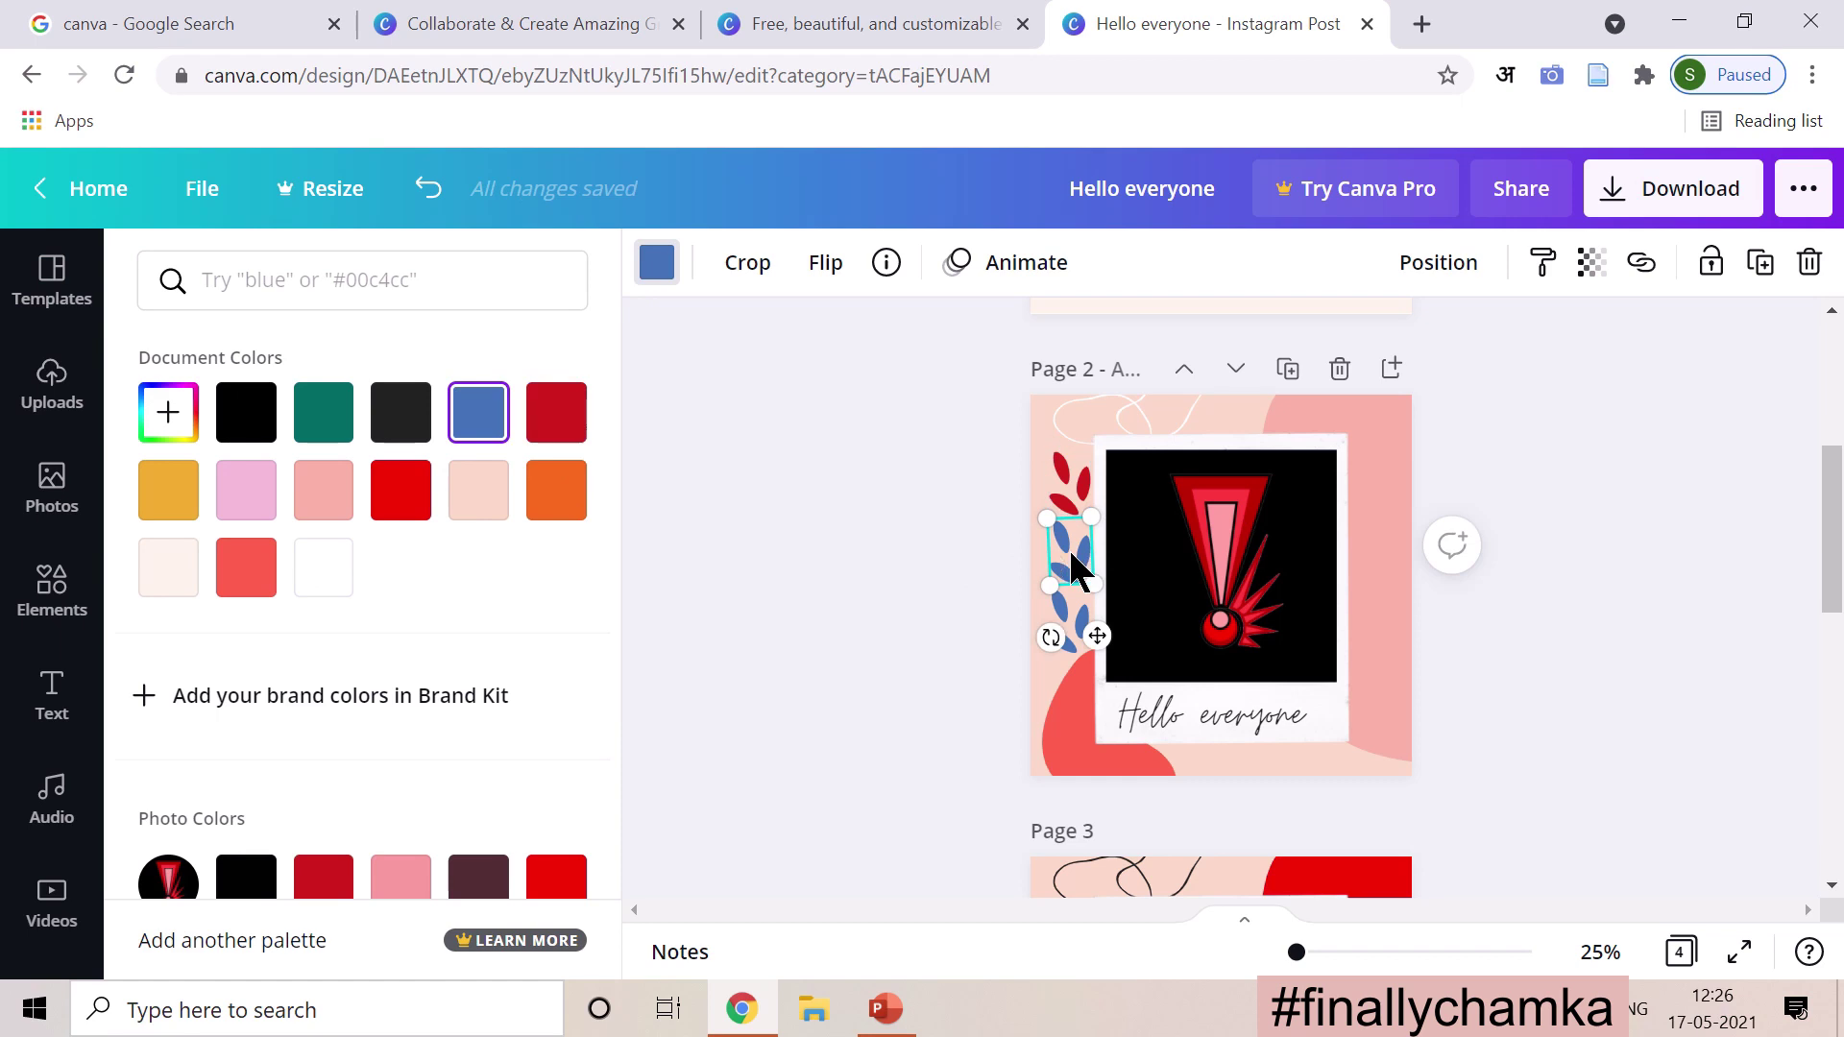
left_click(246, 567)
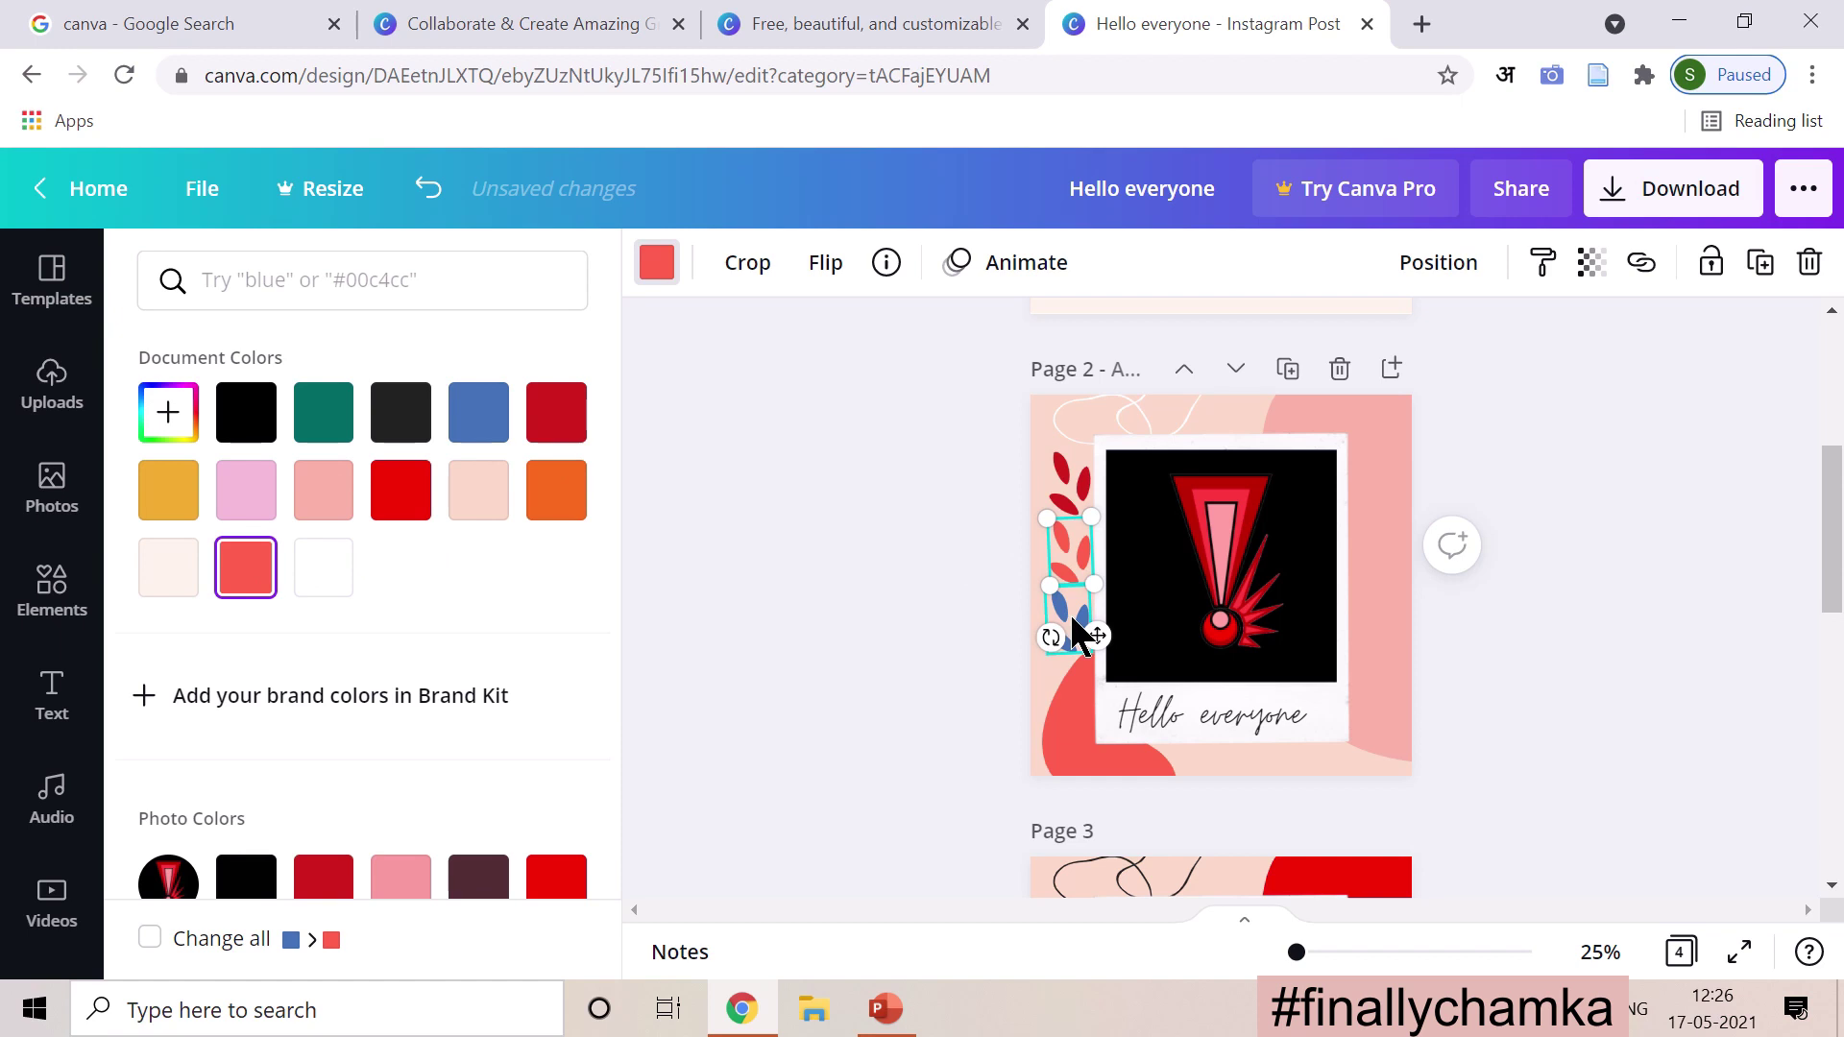
left_click(1068, 620)
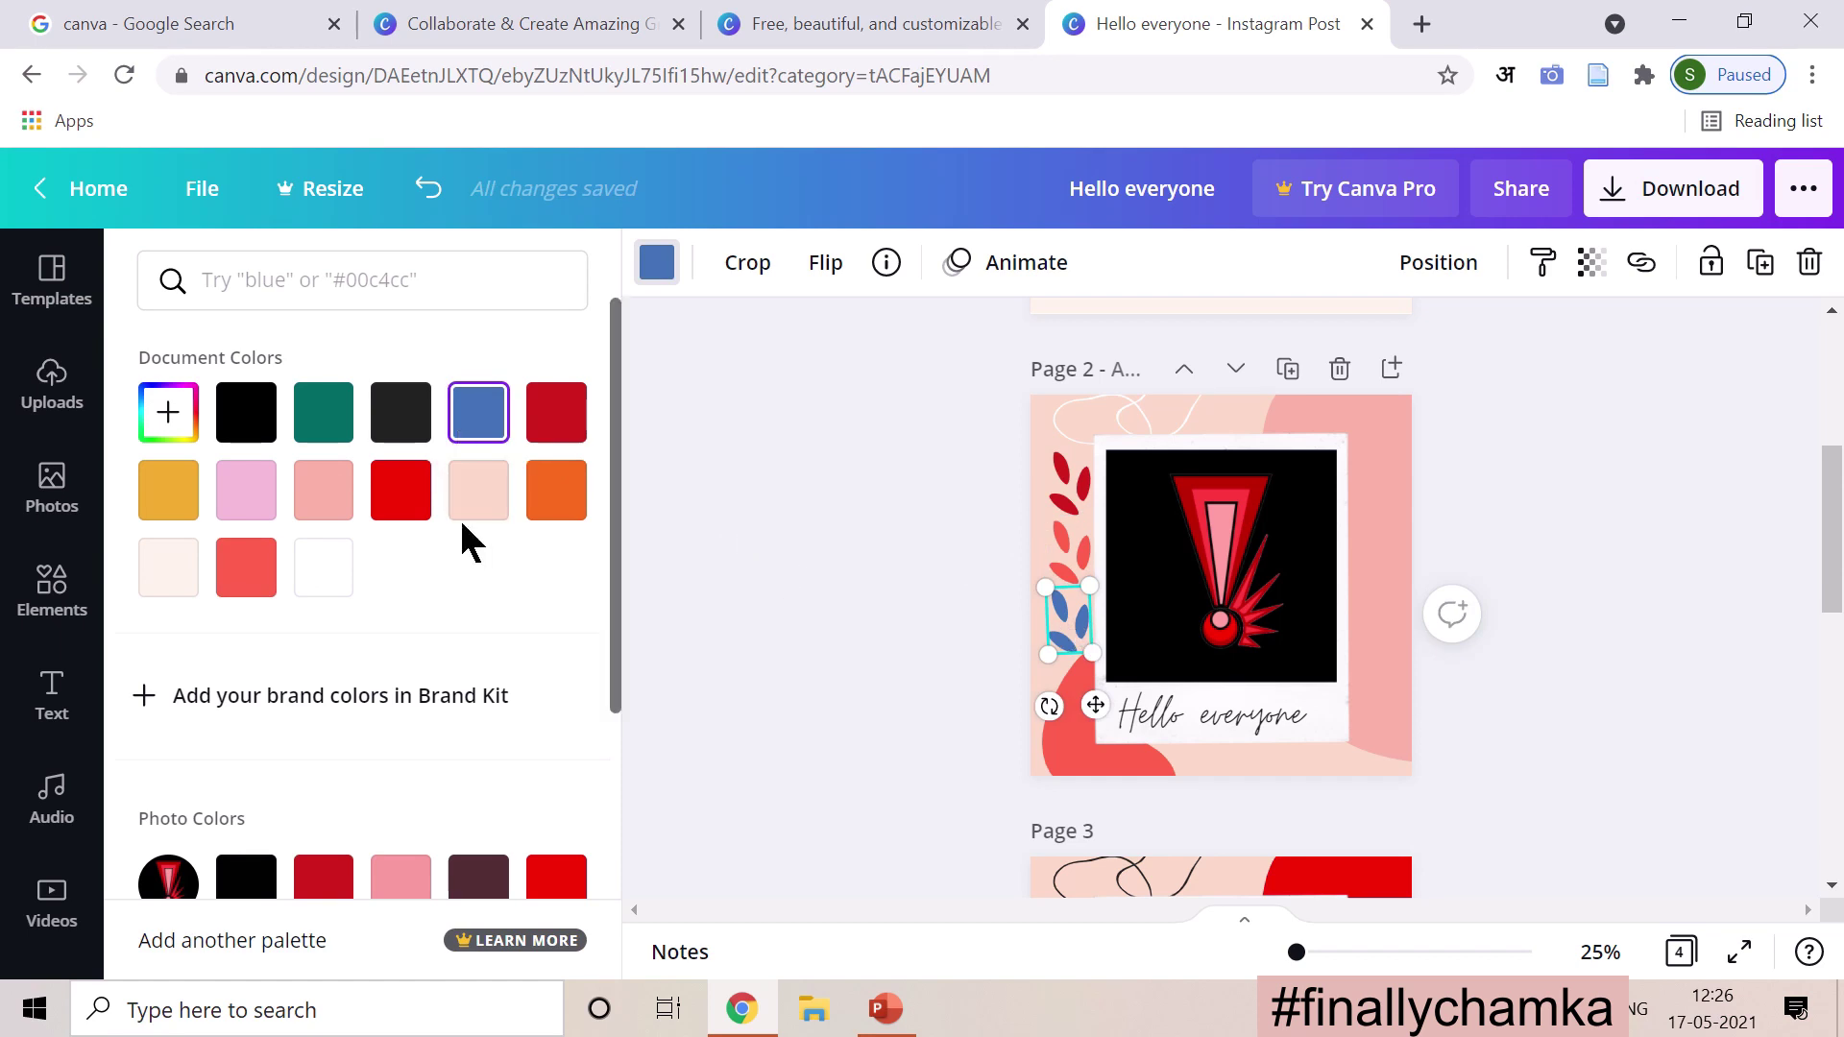
left_click(323, 500)
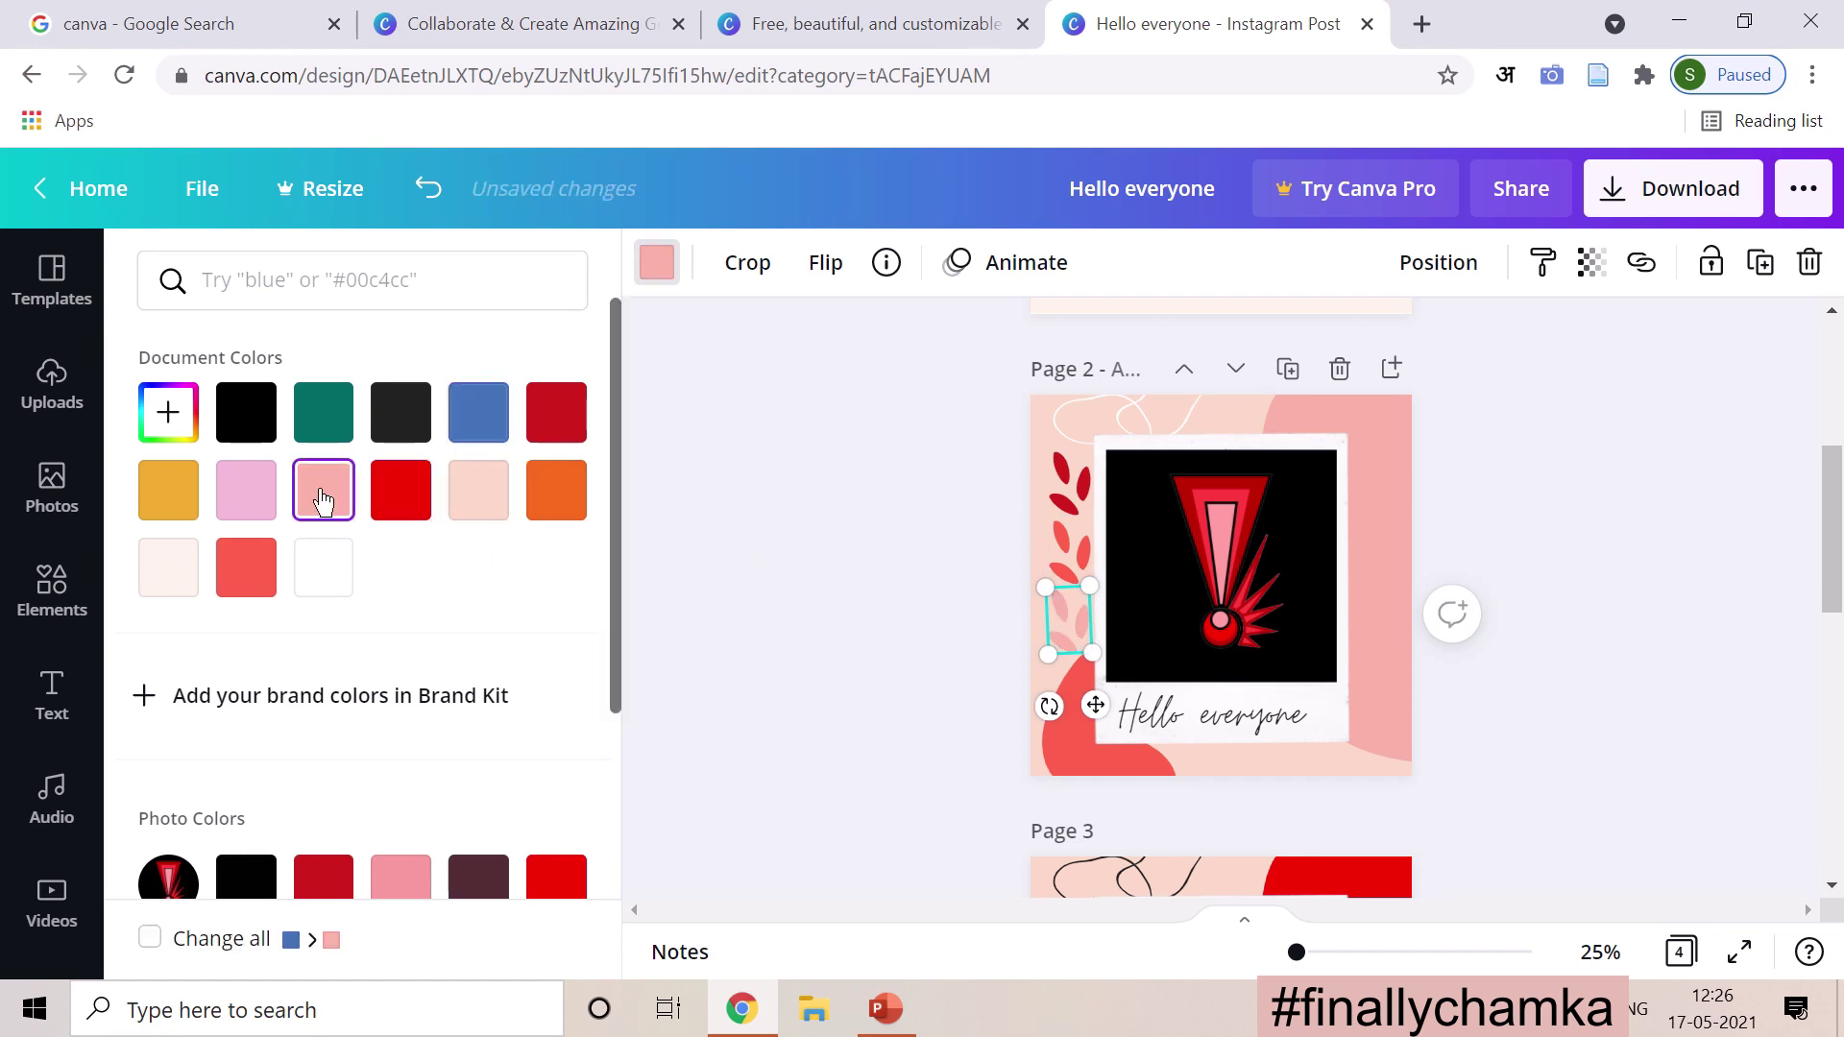
left_click(716, 579)
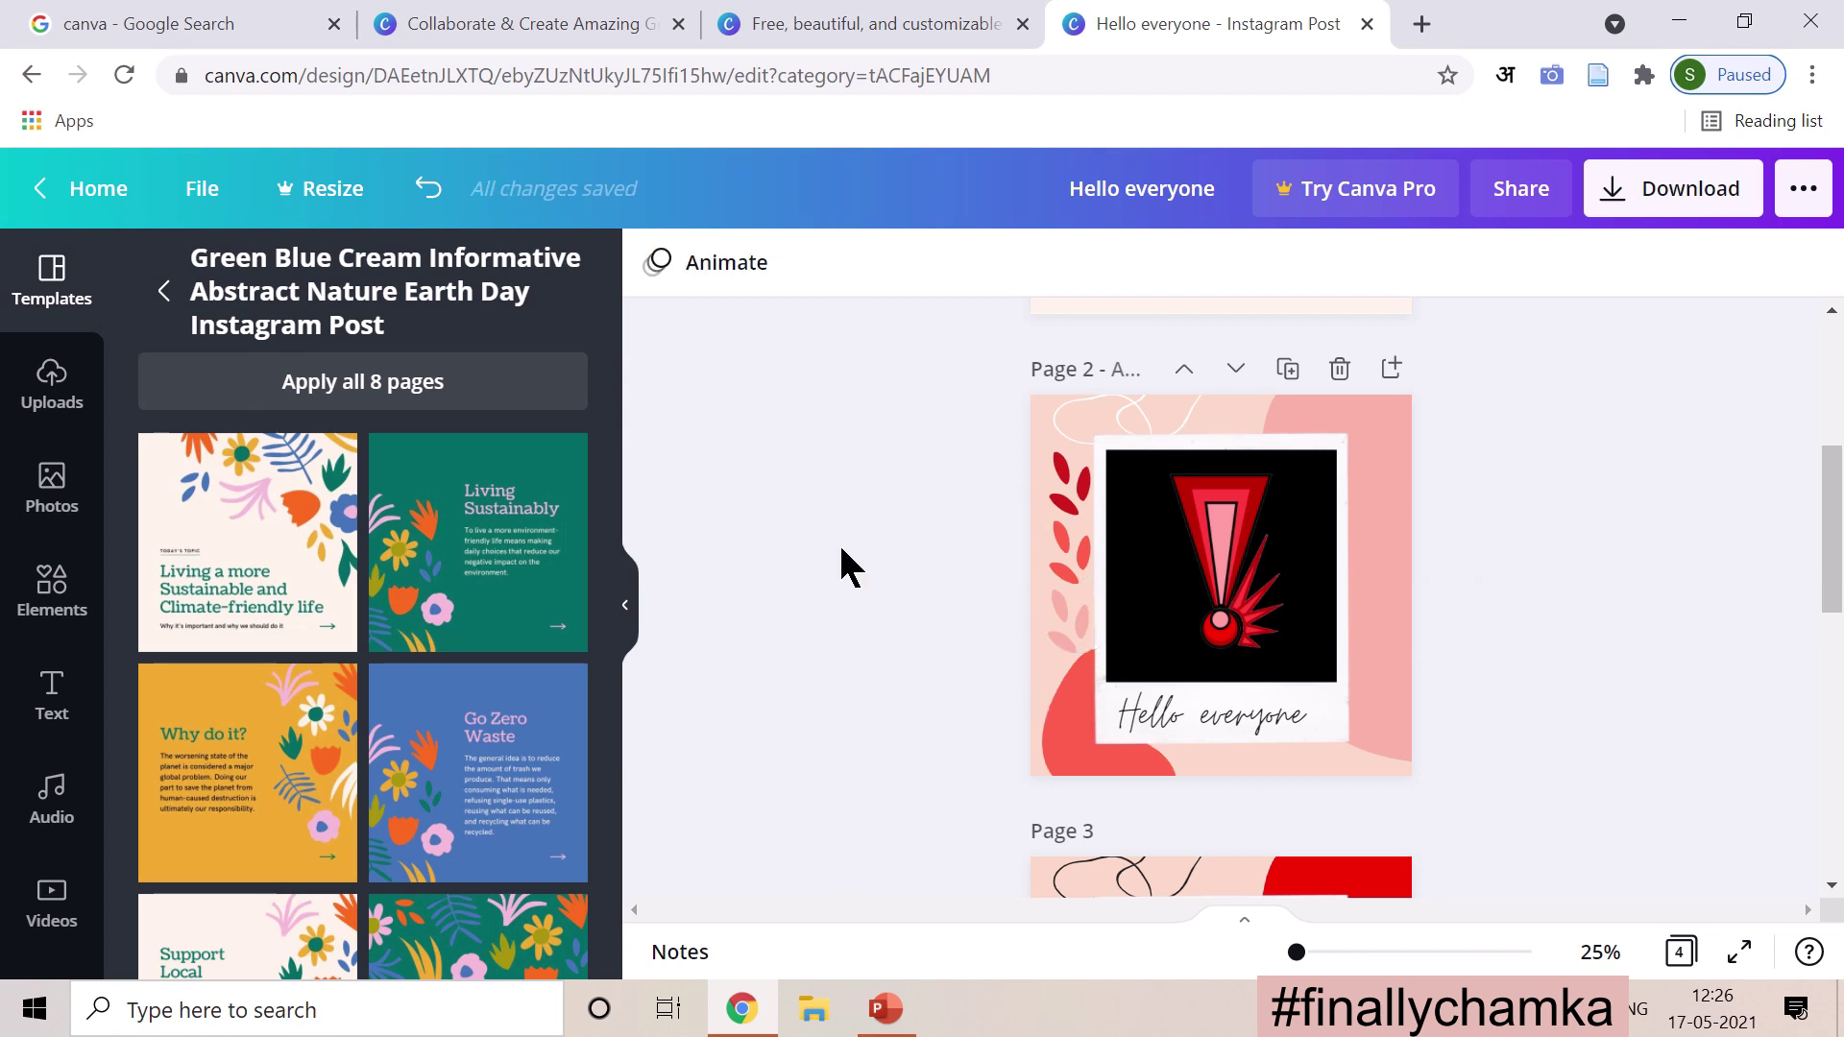
Step: Move the dark red leaves from page 2 onto page 3, beside the lower part of the polaroid's left edge
scroll(870, 629, "down", 3)
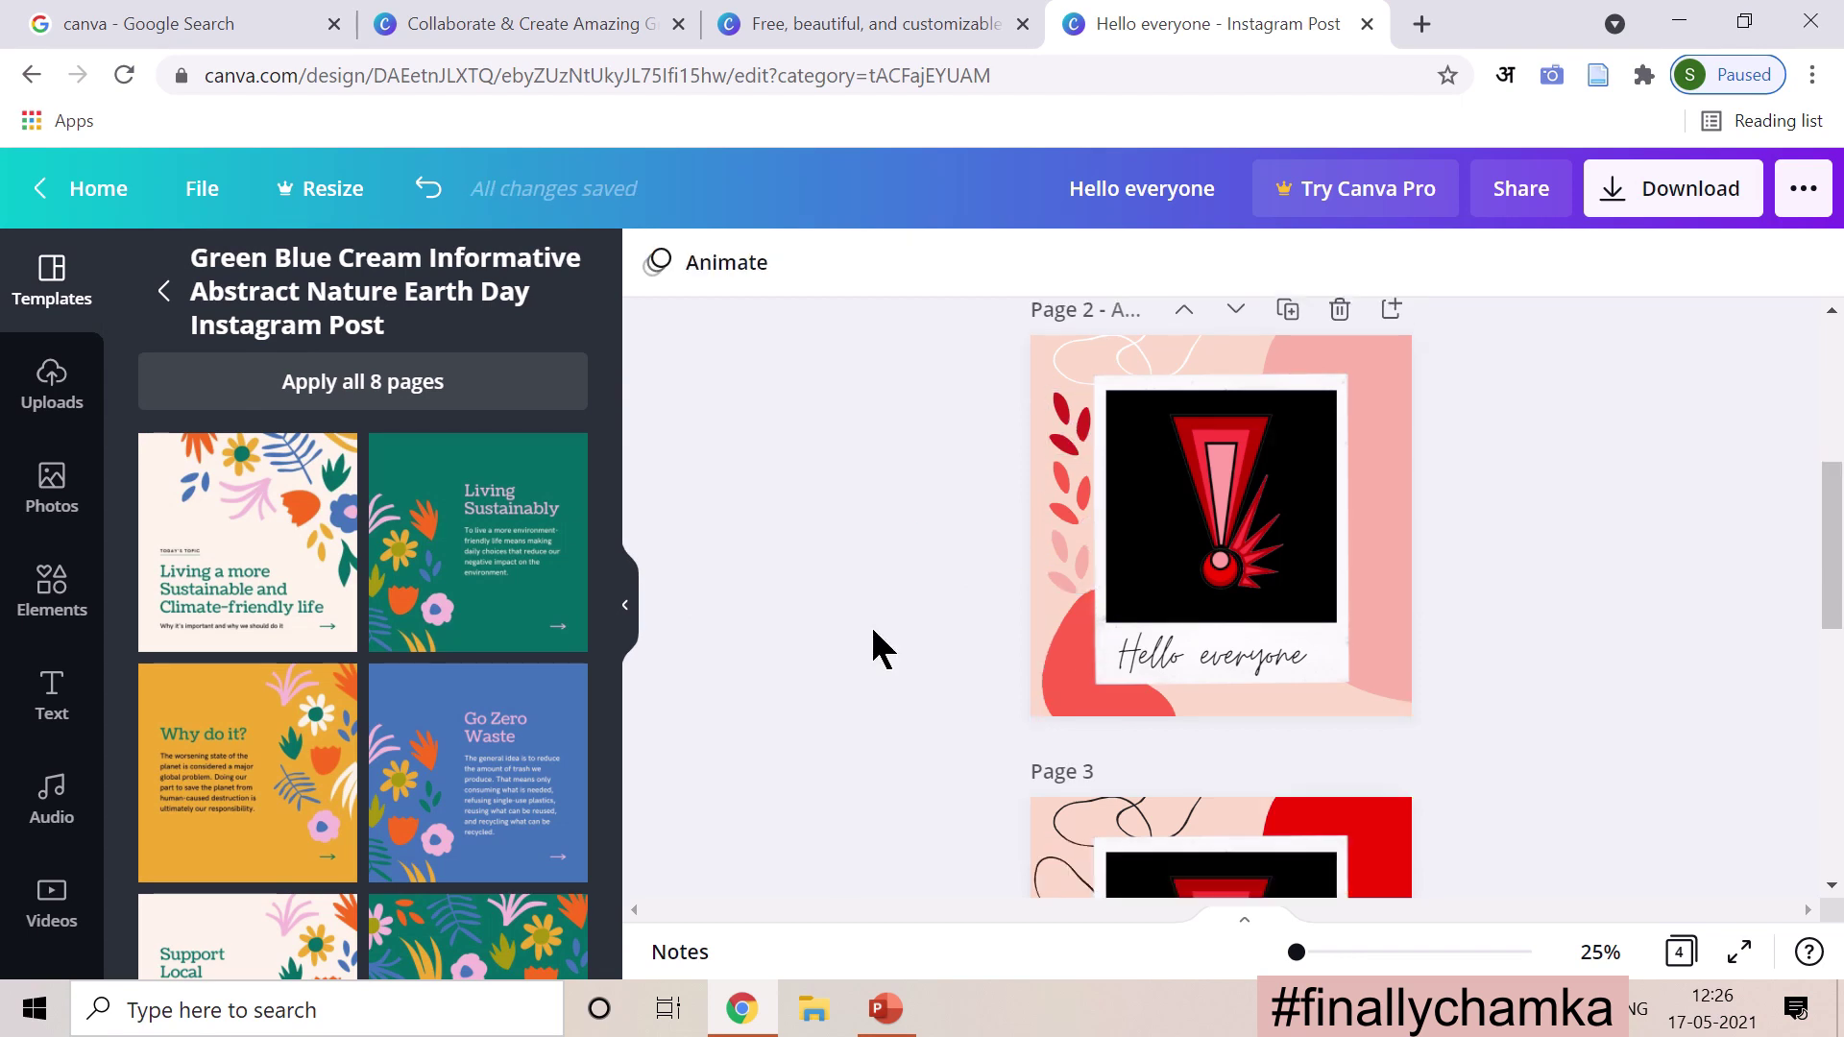
scroll(870, 629, "up", 3)
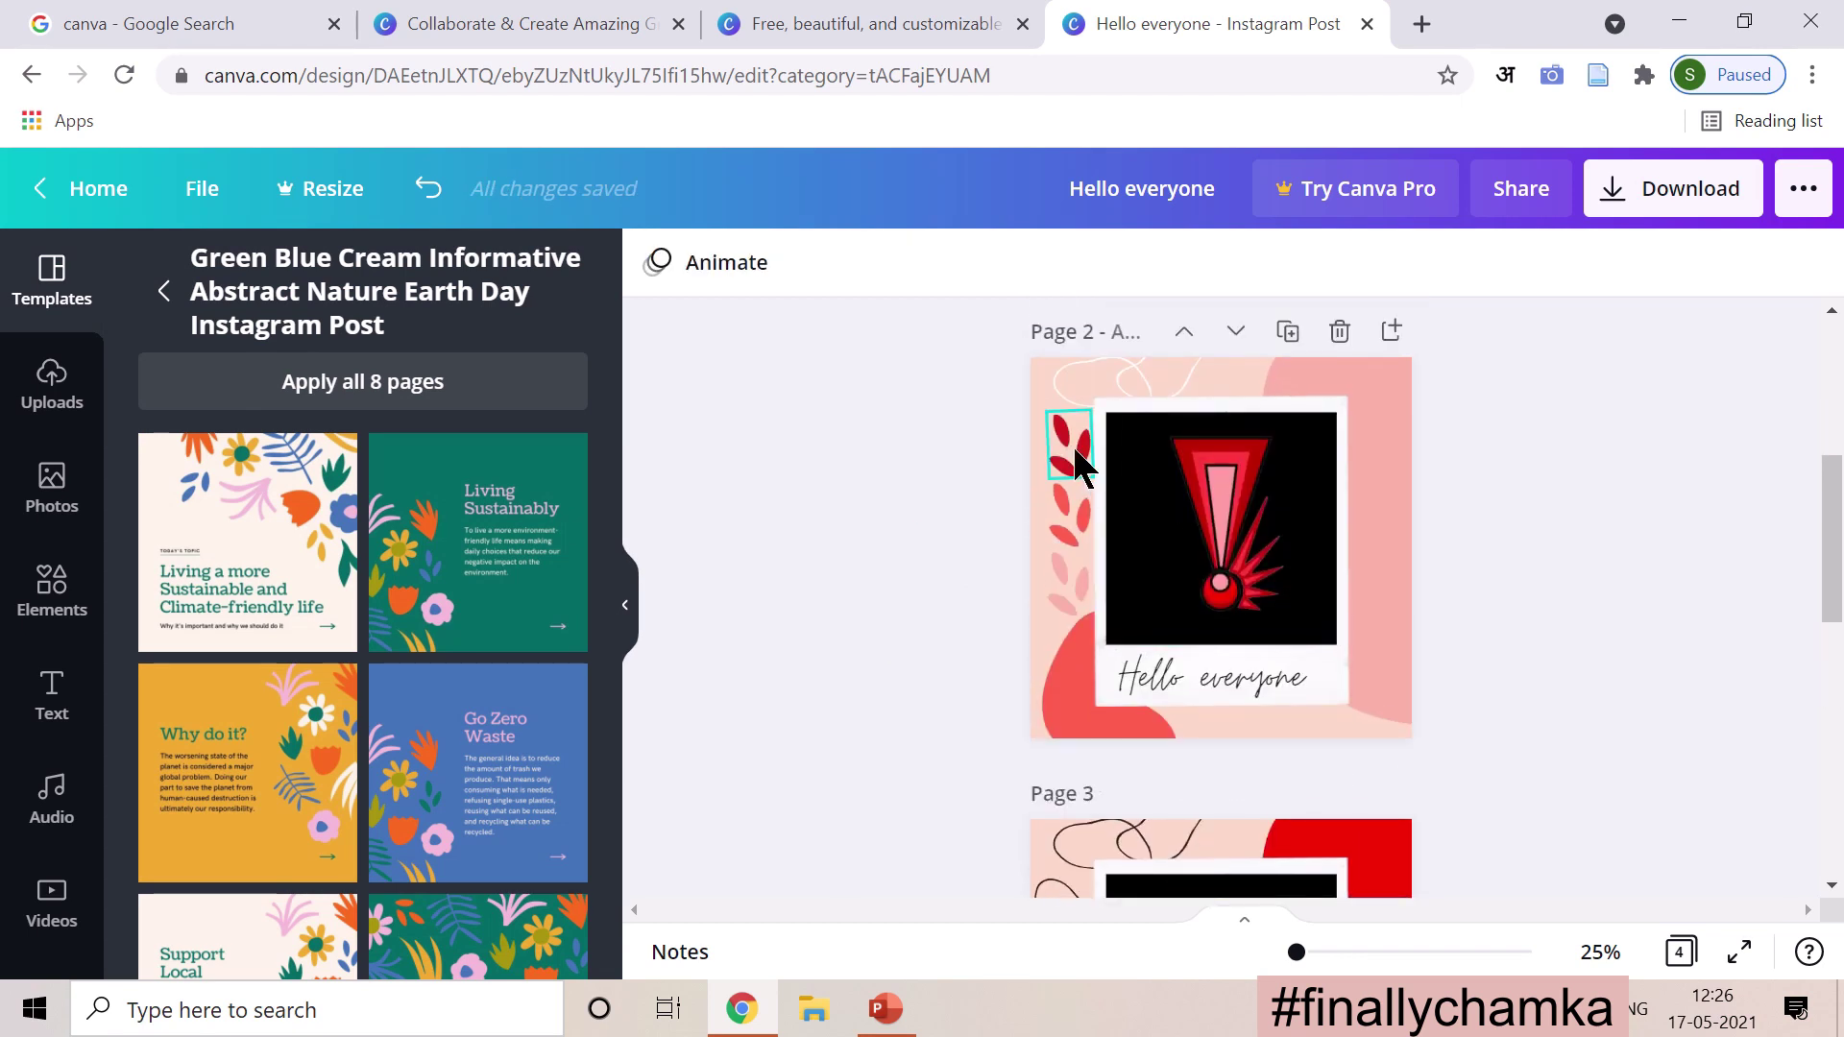
left_click_drag(1081, 461, 1077, 694)
left_click(865, 679)
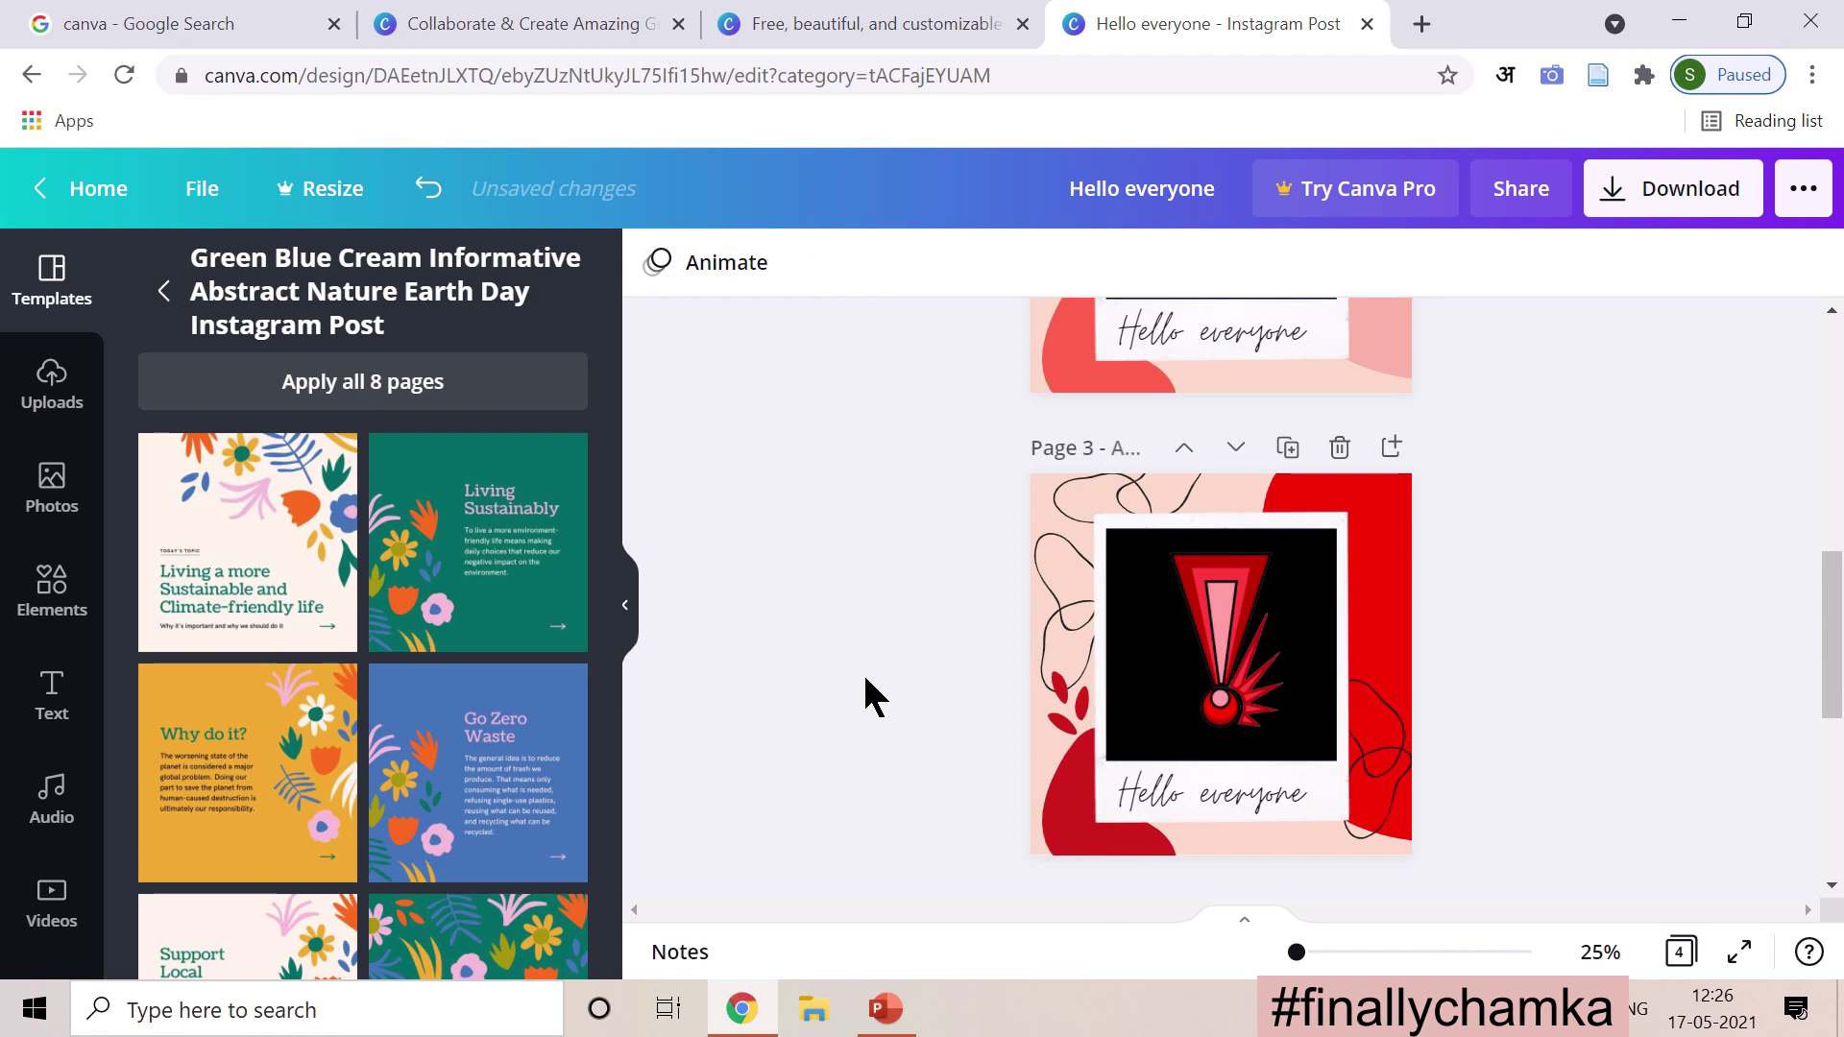
Step: Delete page 1 with the floral Earth Day design
scroll(807, 715, "up", 8)
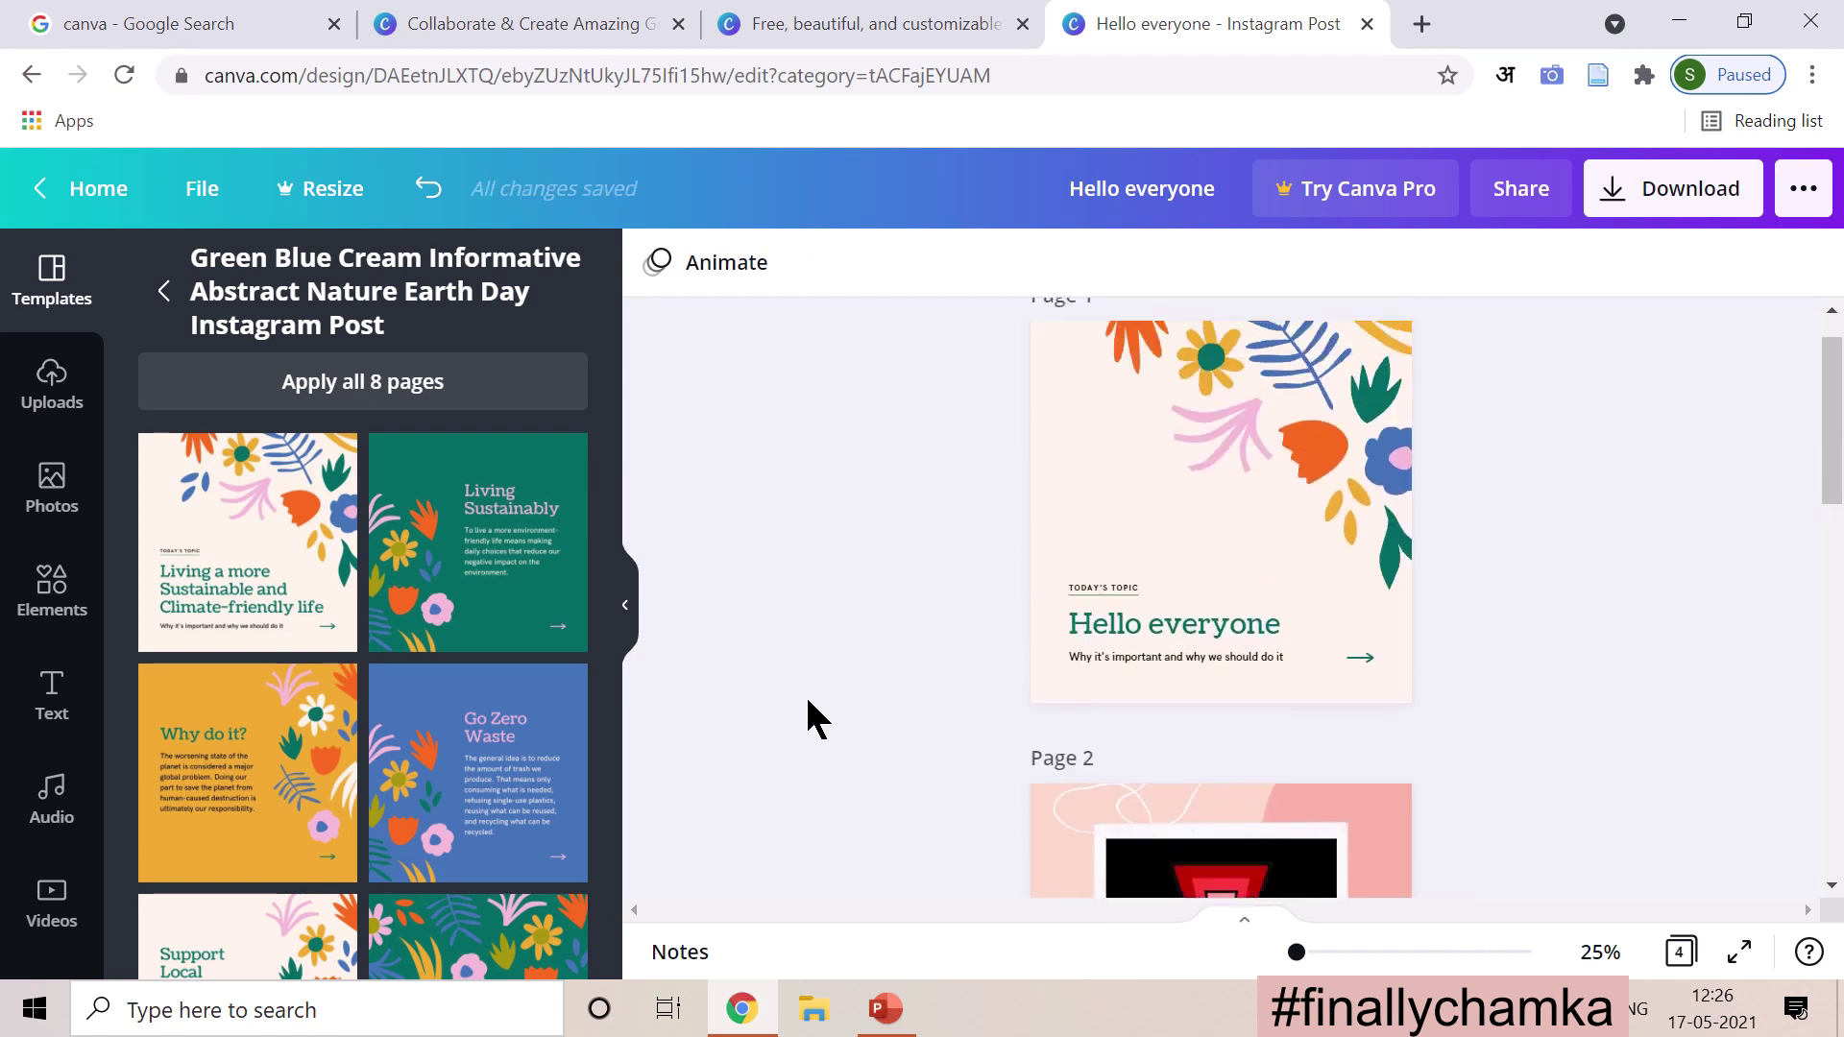
scroll(807, 715, "up", 1)
left_click(1223, 584)
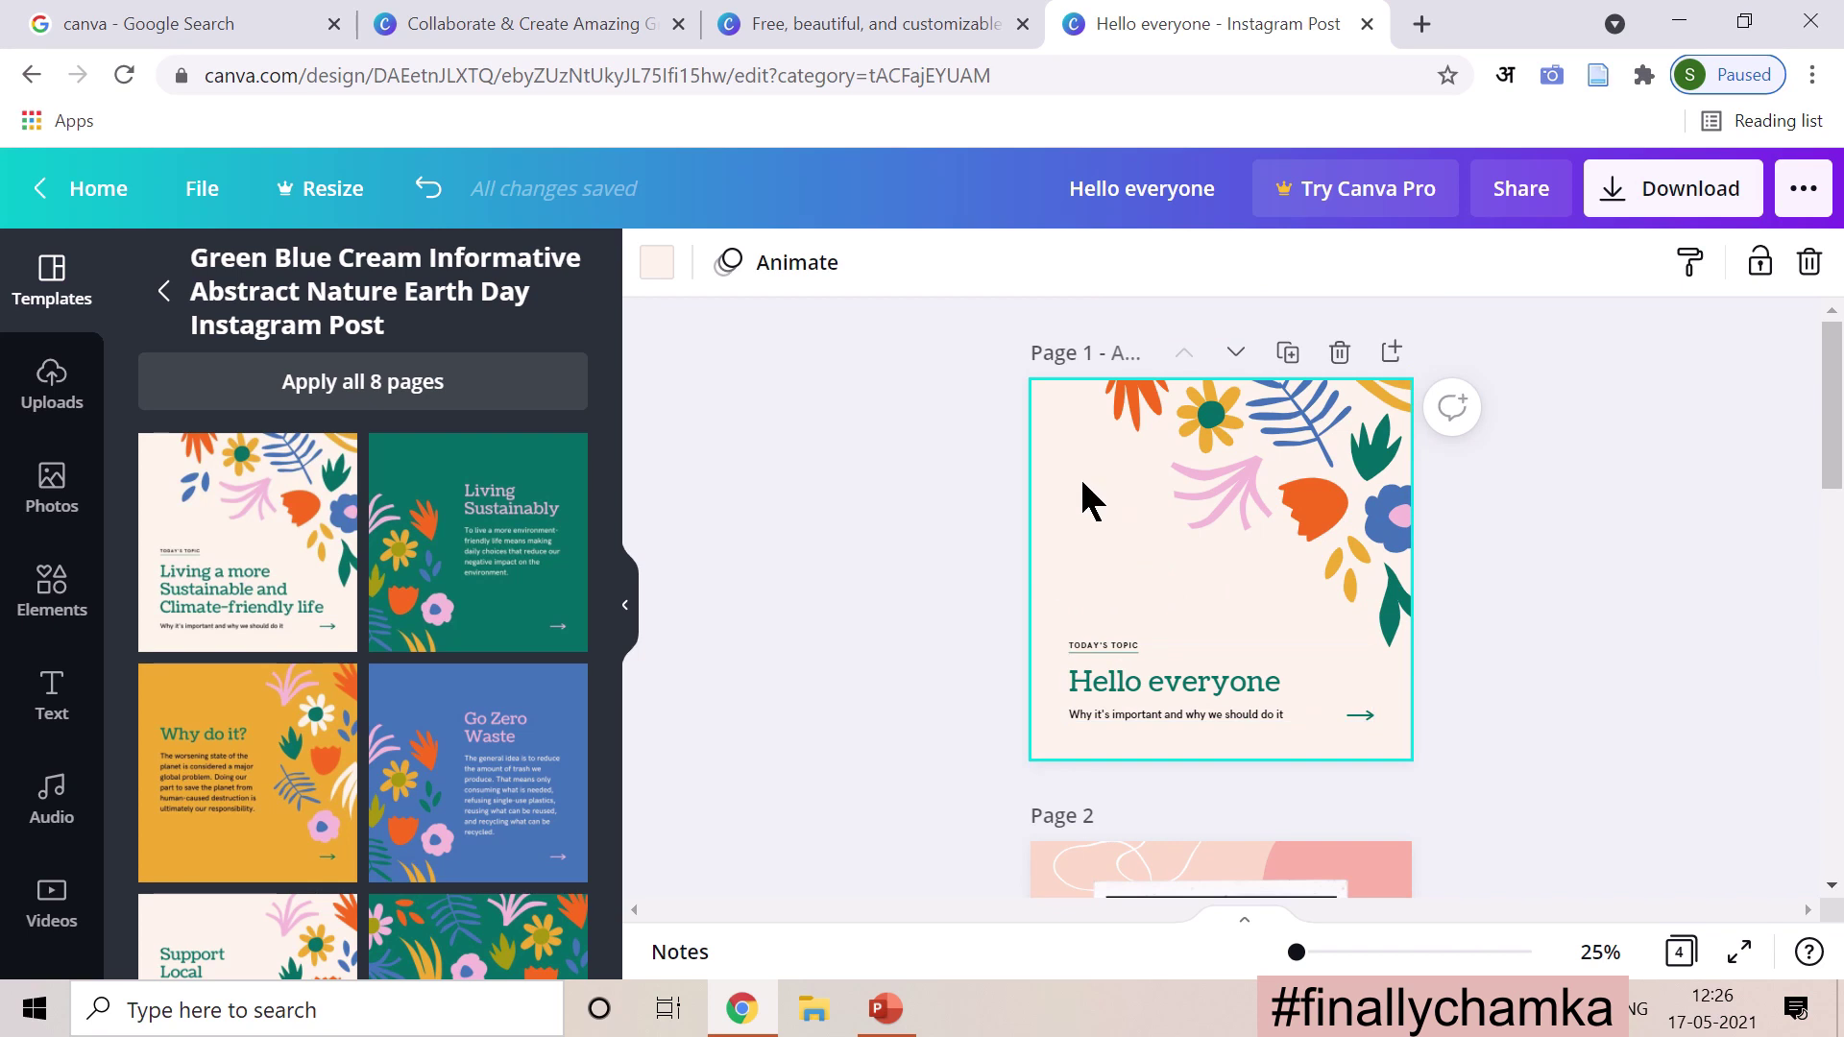
left_click(1337, 351)
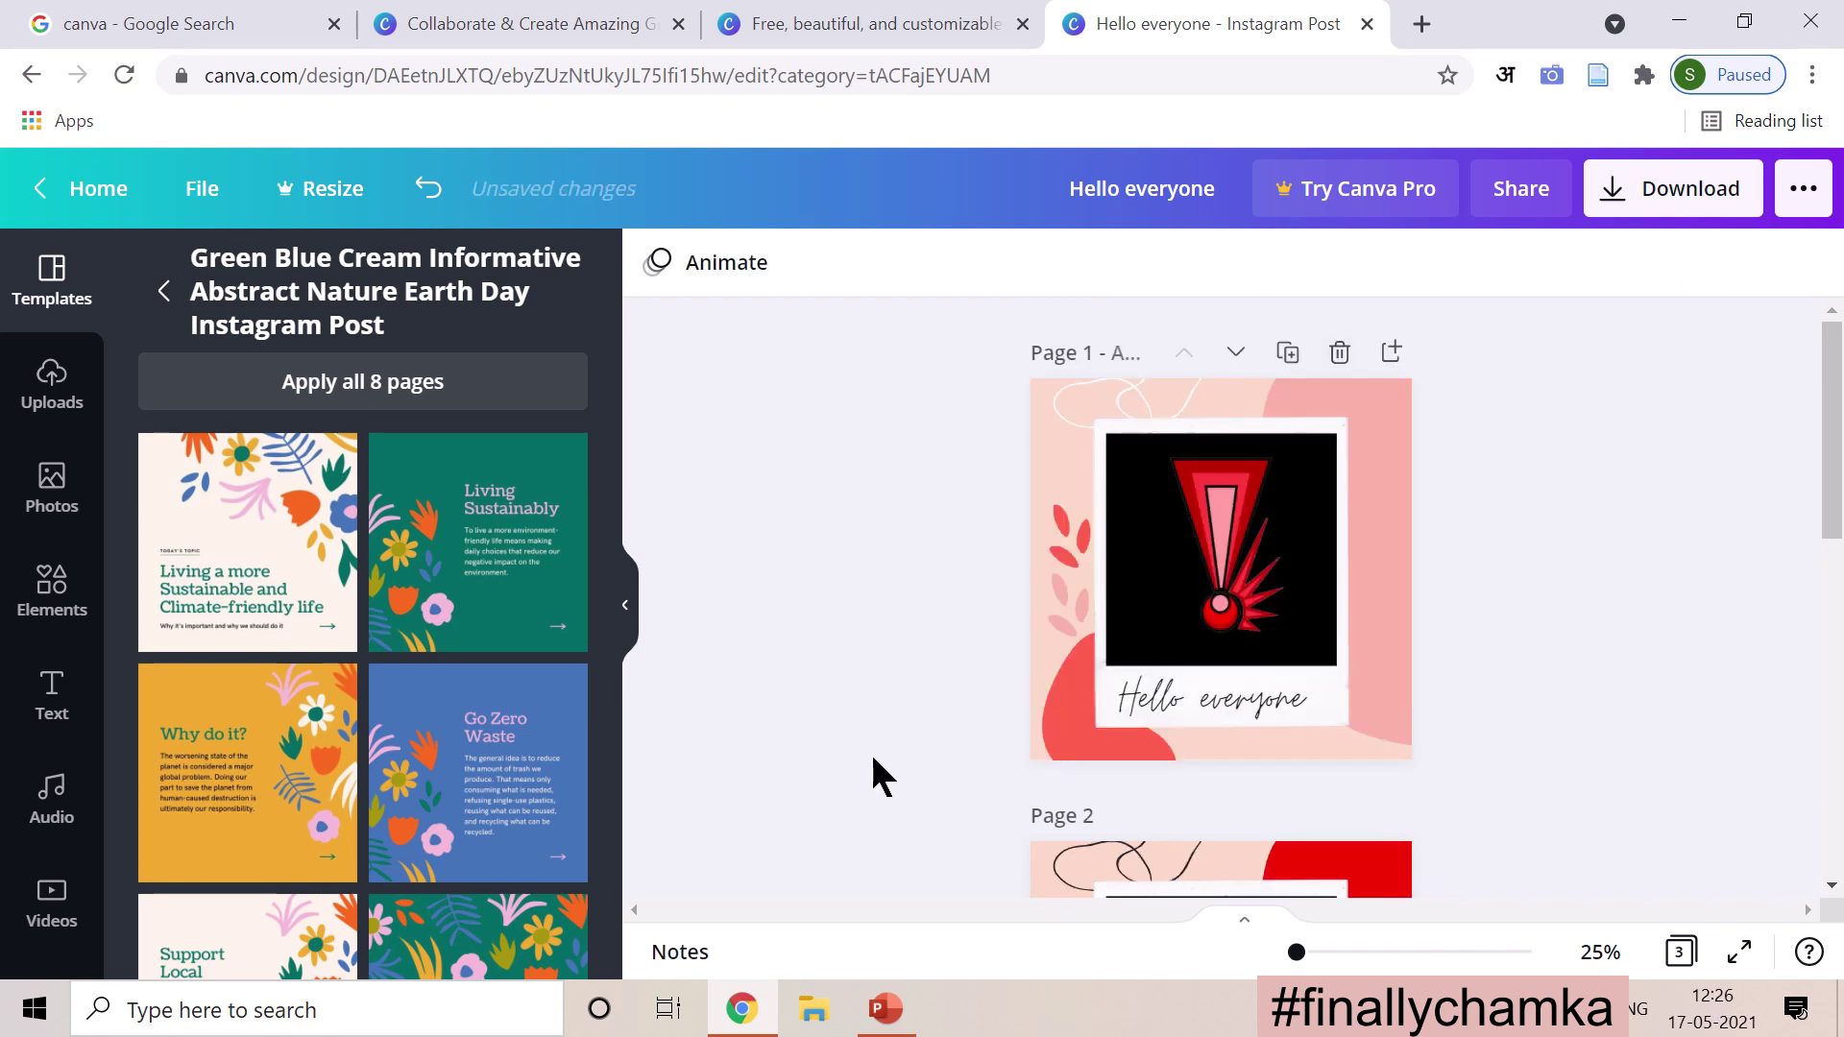
Step: Review the remaining polaroid pages and compare their leaf decorations and backgrounds
scroll(870, 751, "down", 5)
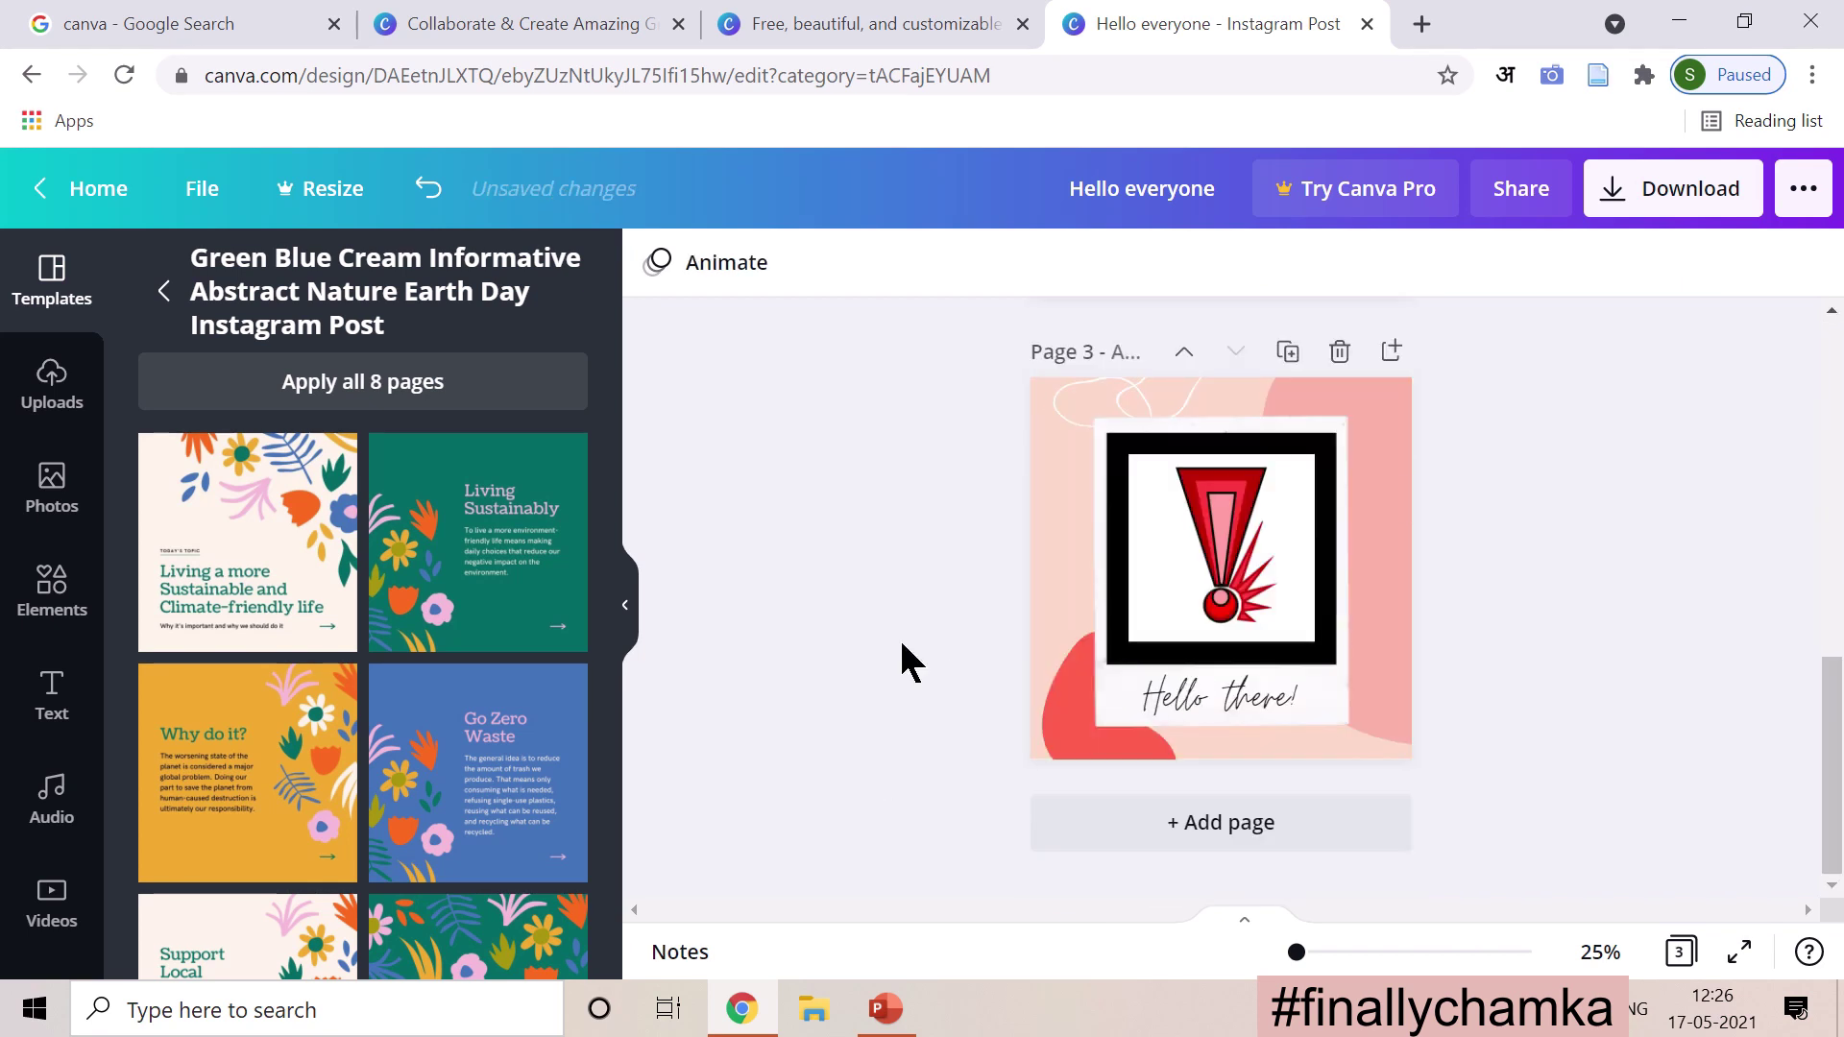
scroll(903, 646, "up", 6)
scroll(902, 661, "up", 2)
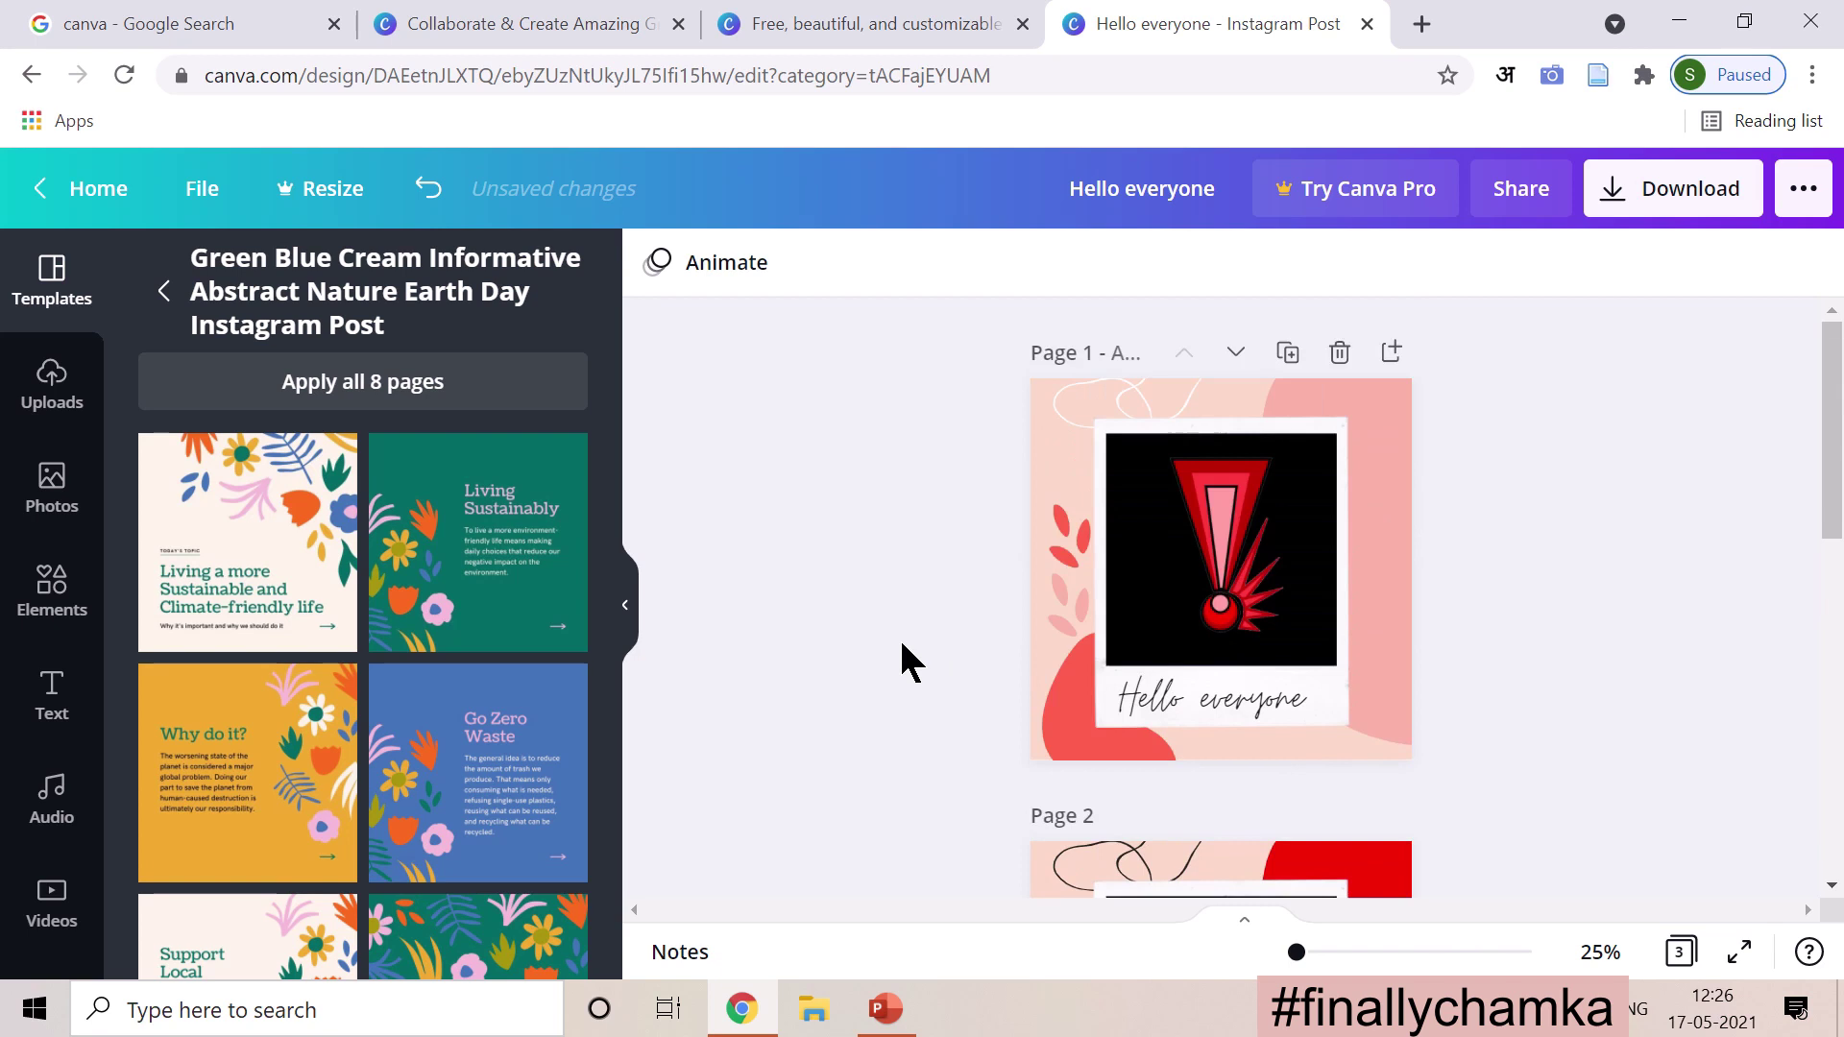
scroll(902, 661, "down", 3)
scroll(901, 661, "up", 1)
scroll(903, 661, "up", 2)
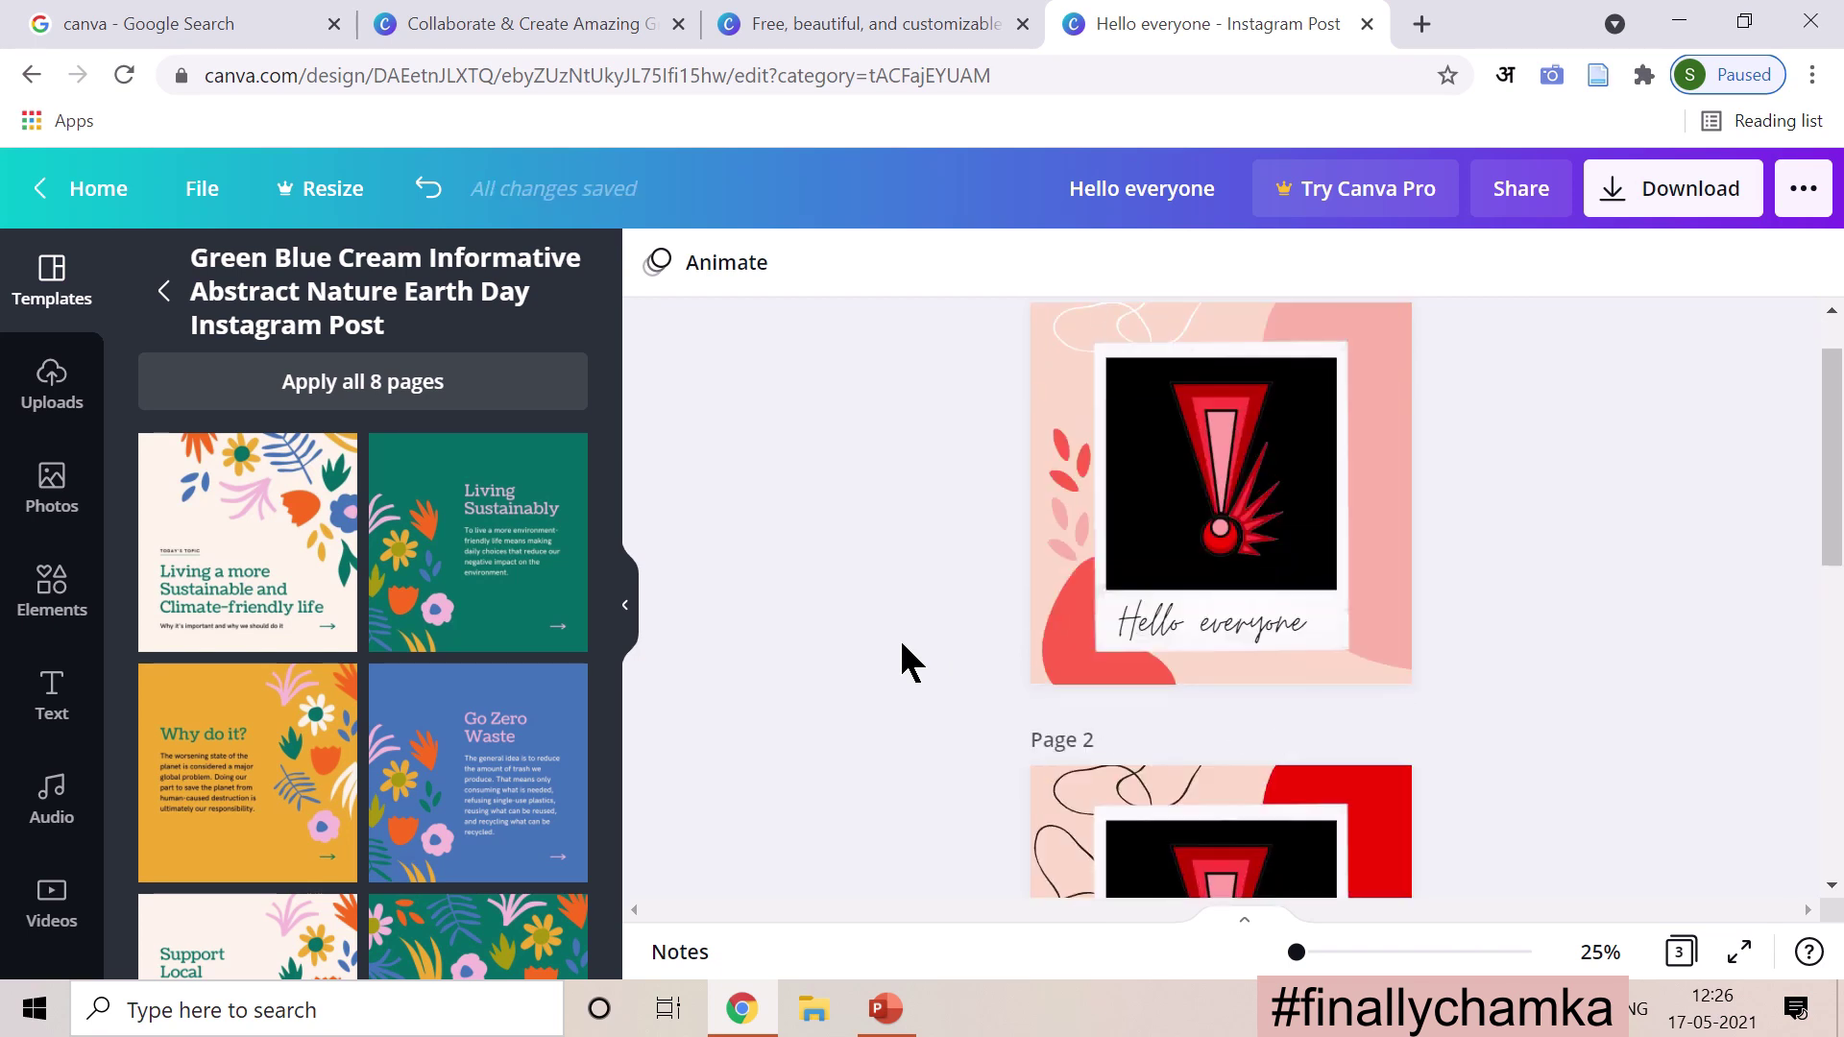
scroll(903, 661, "down", 5)
left_click(1241, 557)
scroll(1056, 567, "up", 1)
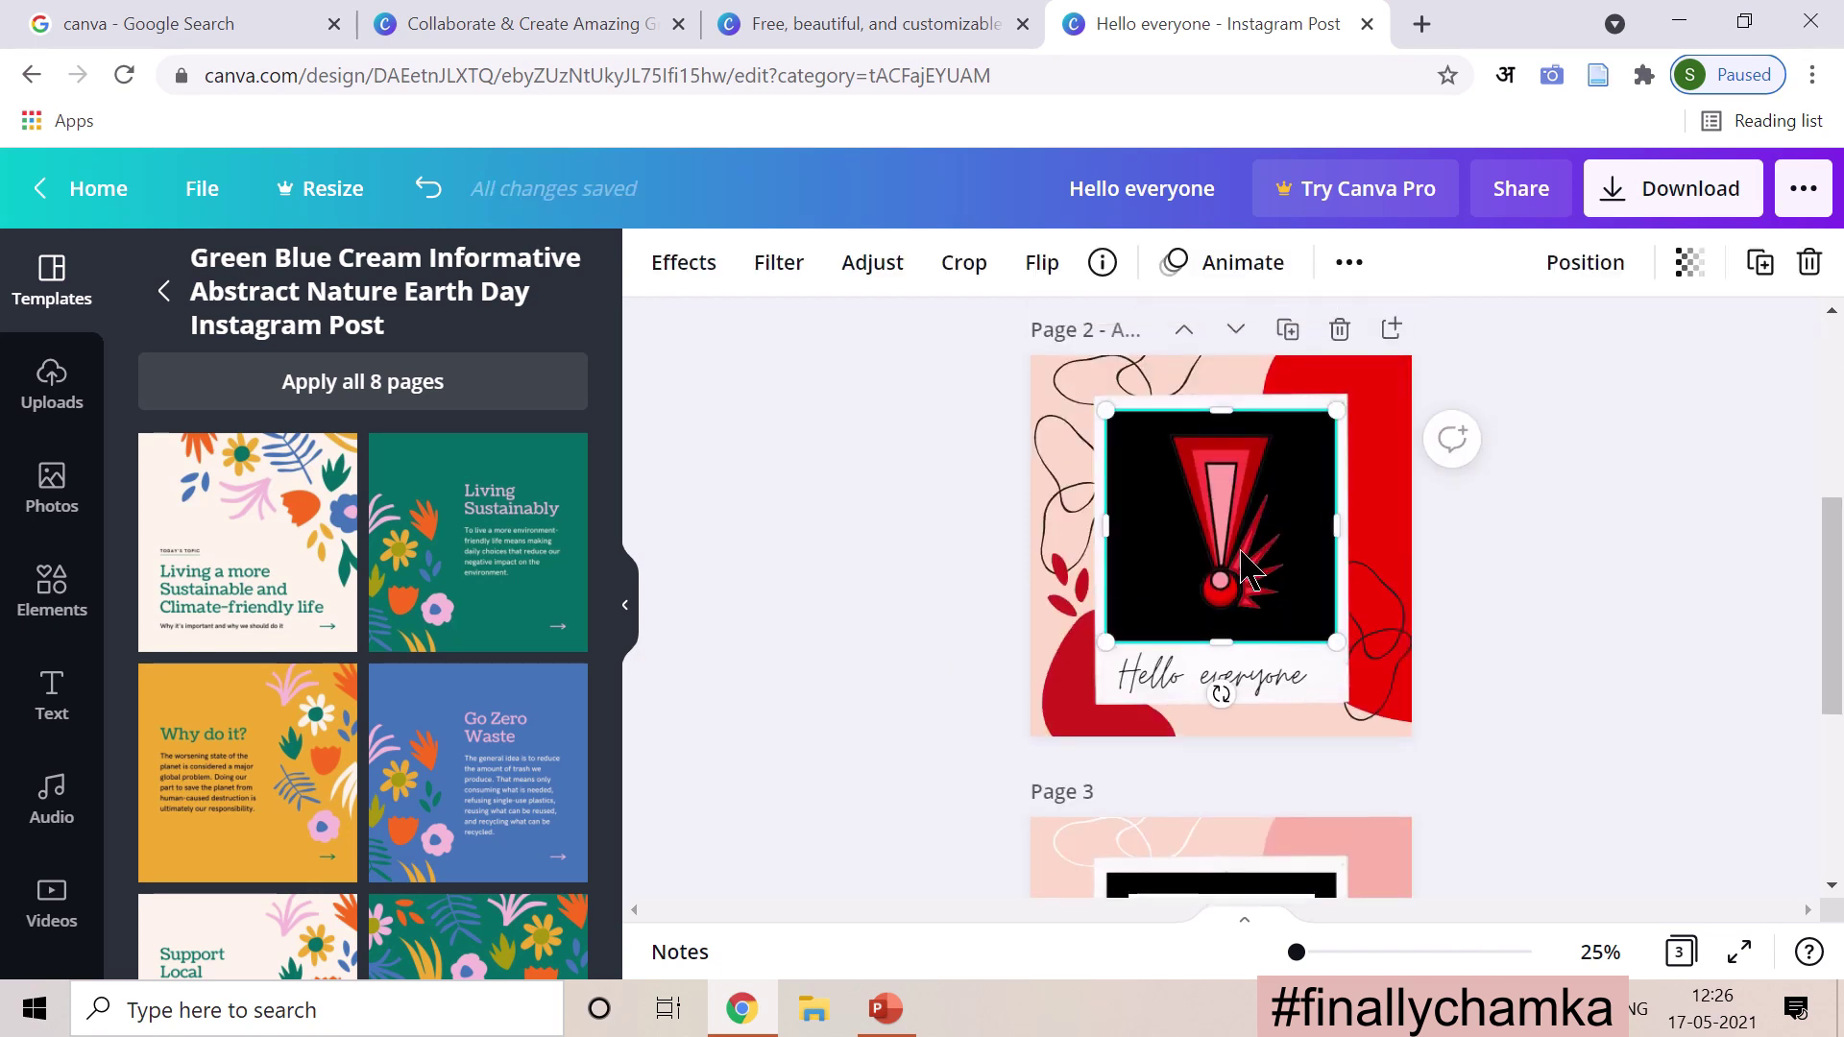
left_click(868, 564)
scroll(868, 564, "up", 4)
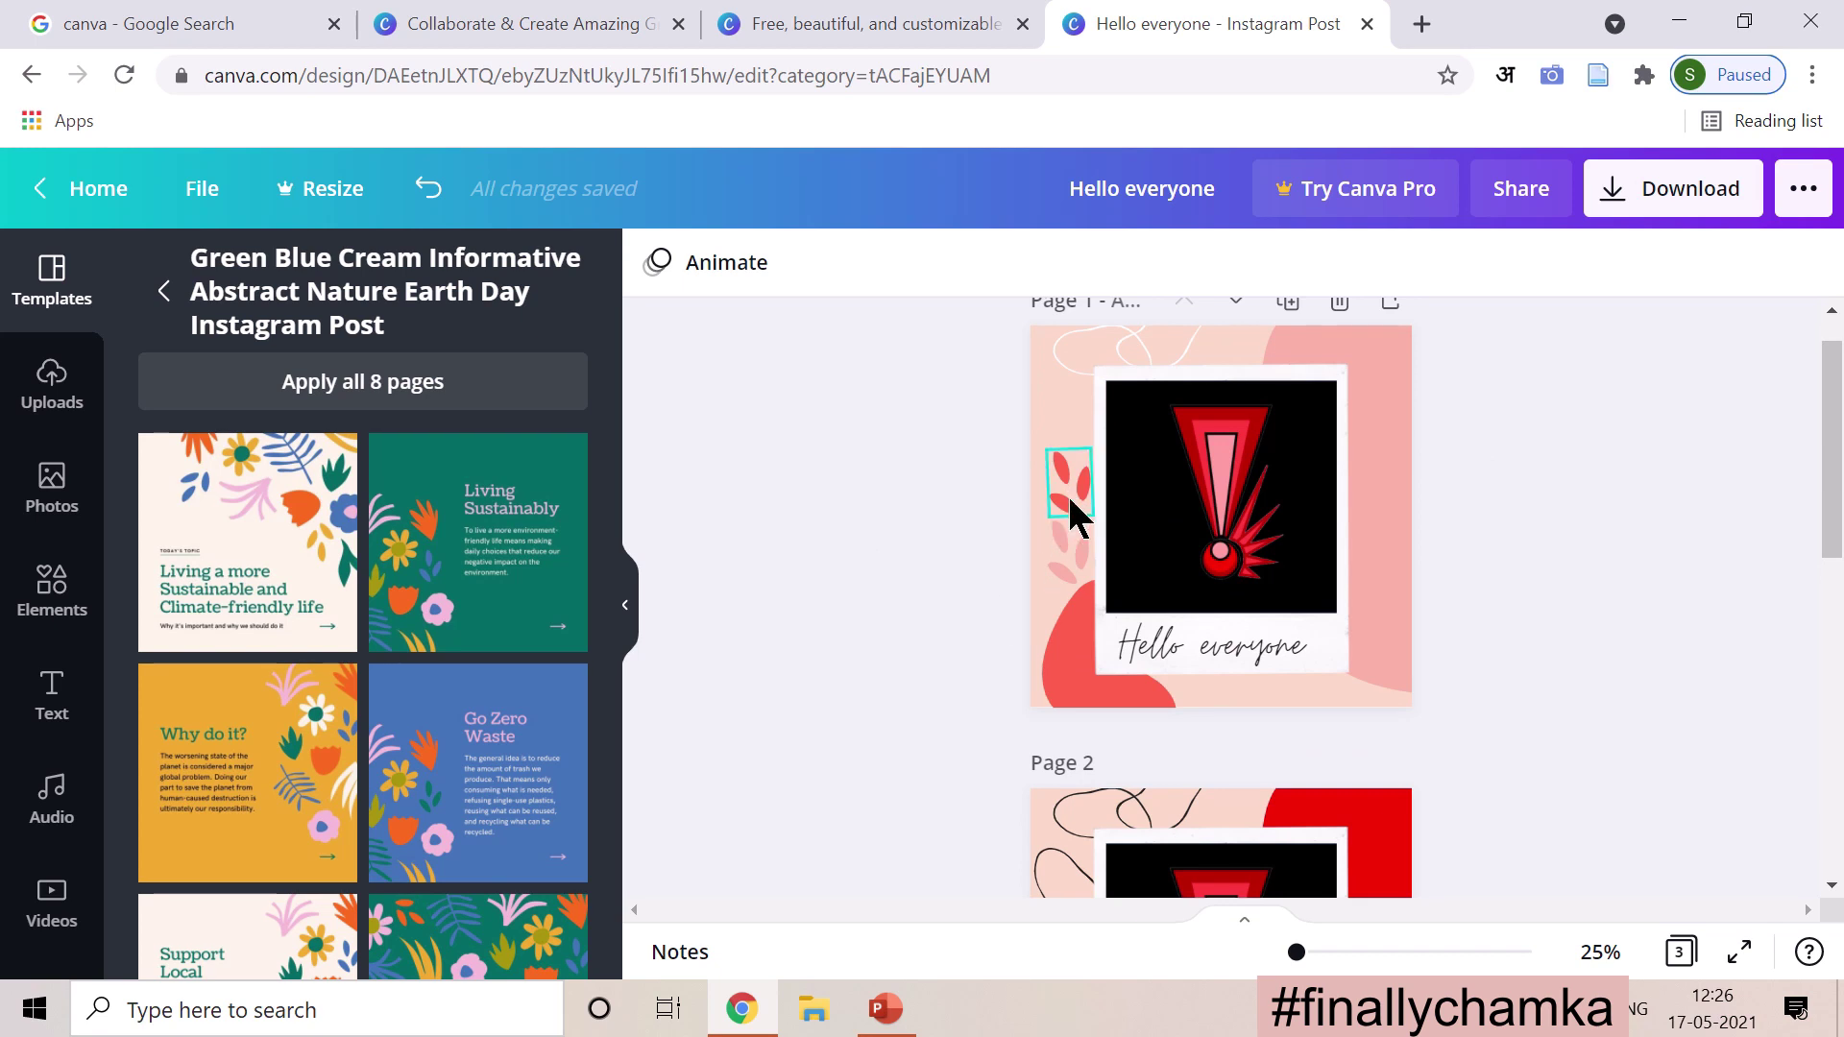
Step: Delete page 3 with the "Hello there!" polaroid and return to page 1
scroll(948, 618, "down", 2)
scroll(948, 617, "down", 7)
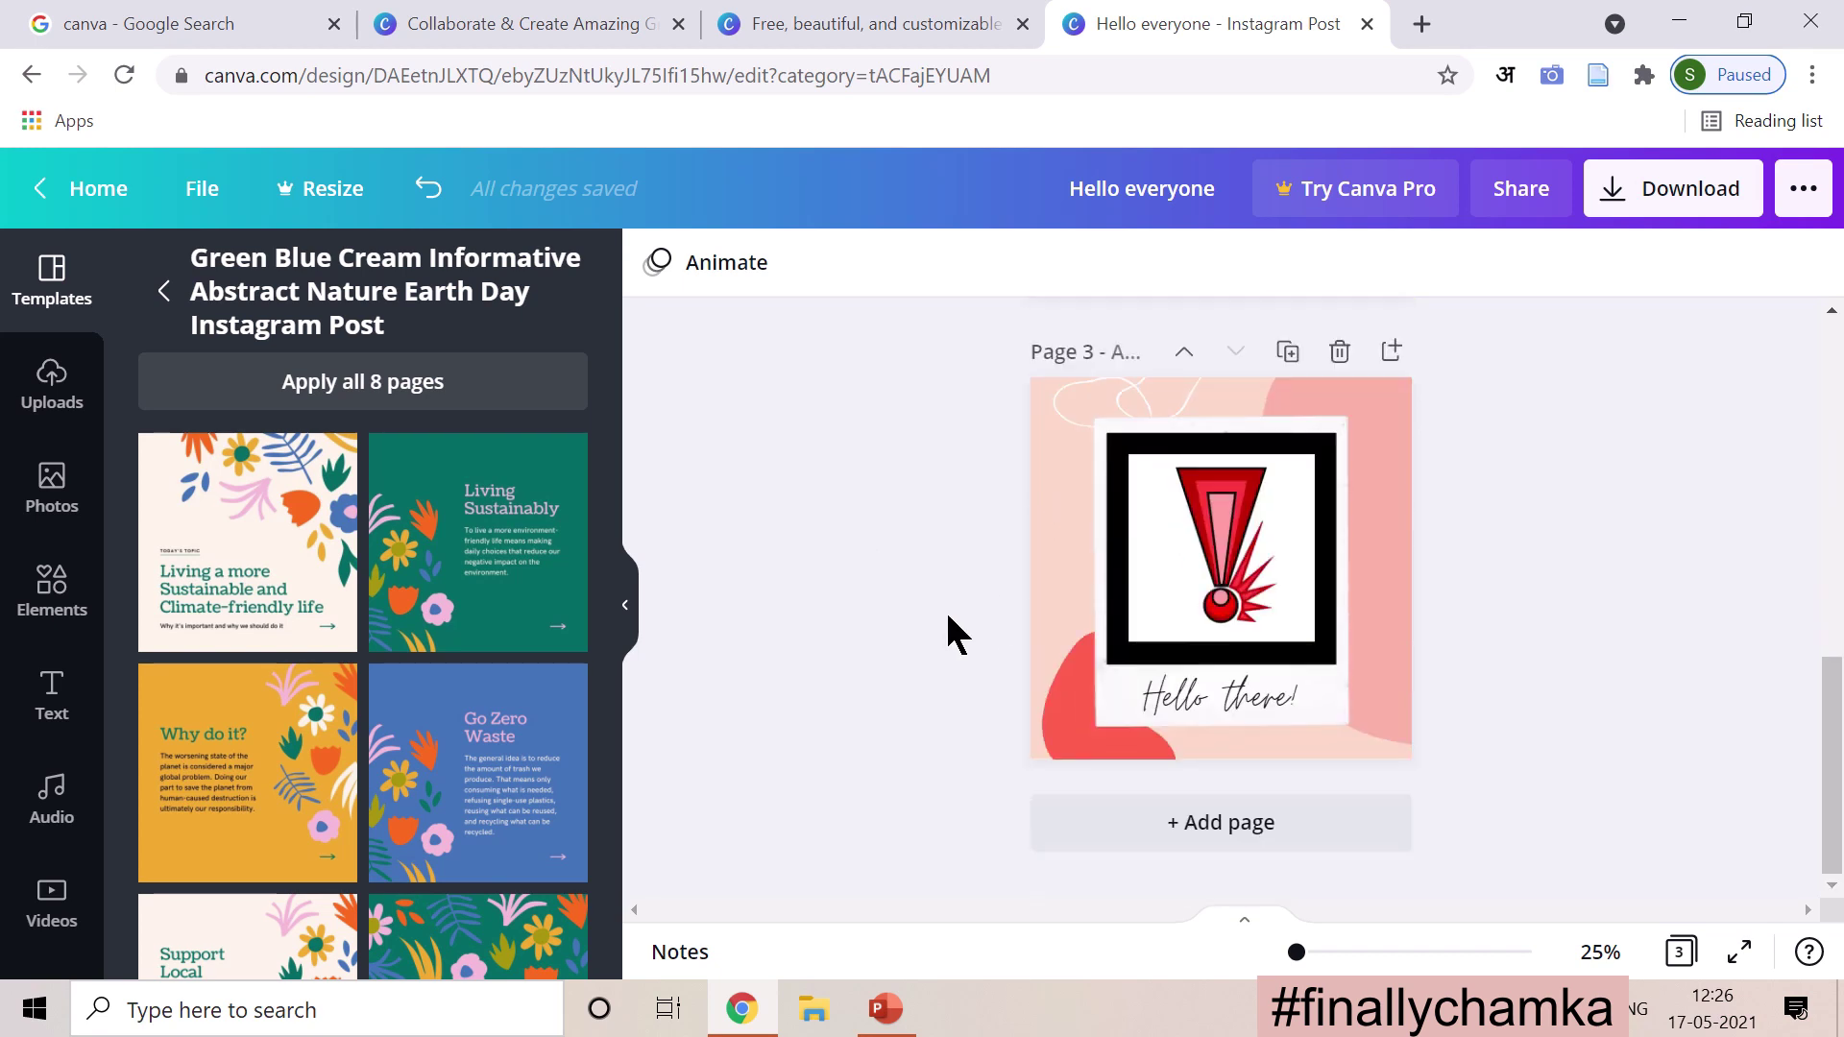
left_click(1341, 369)
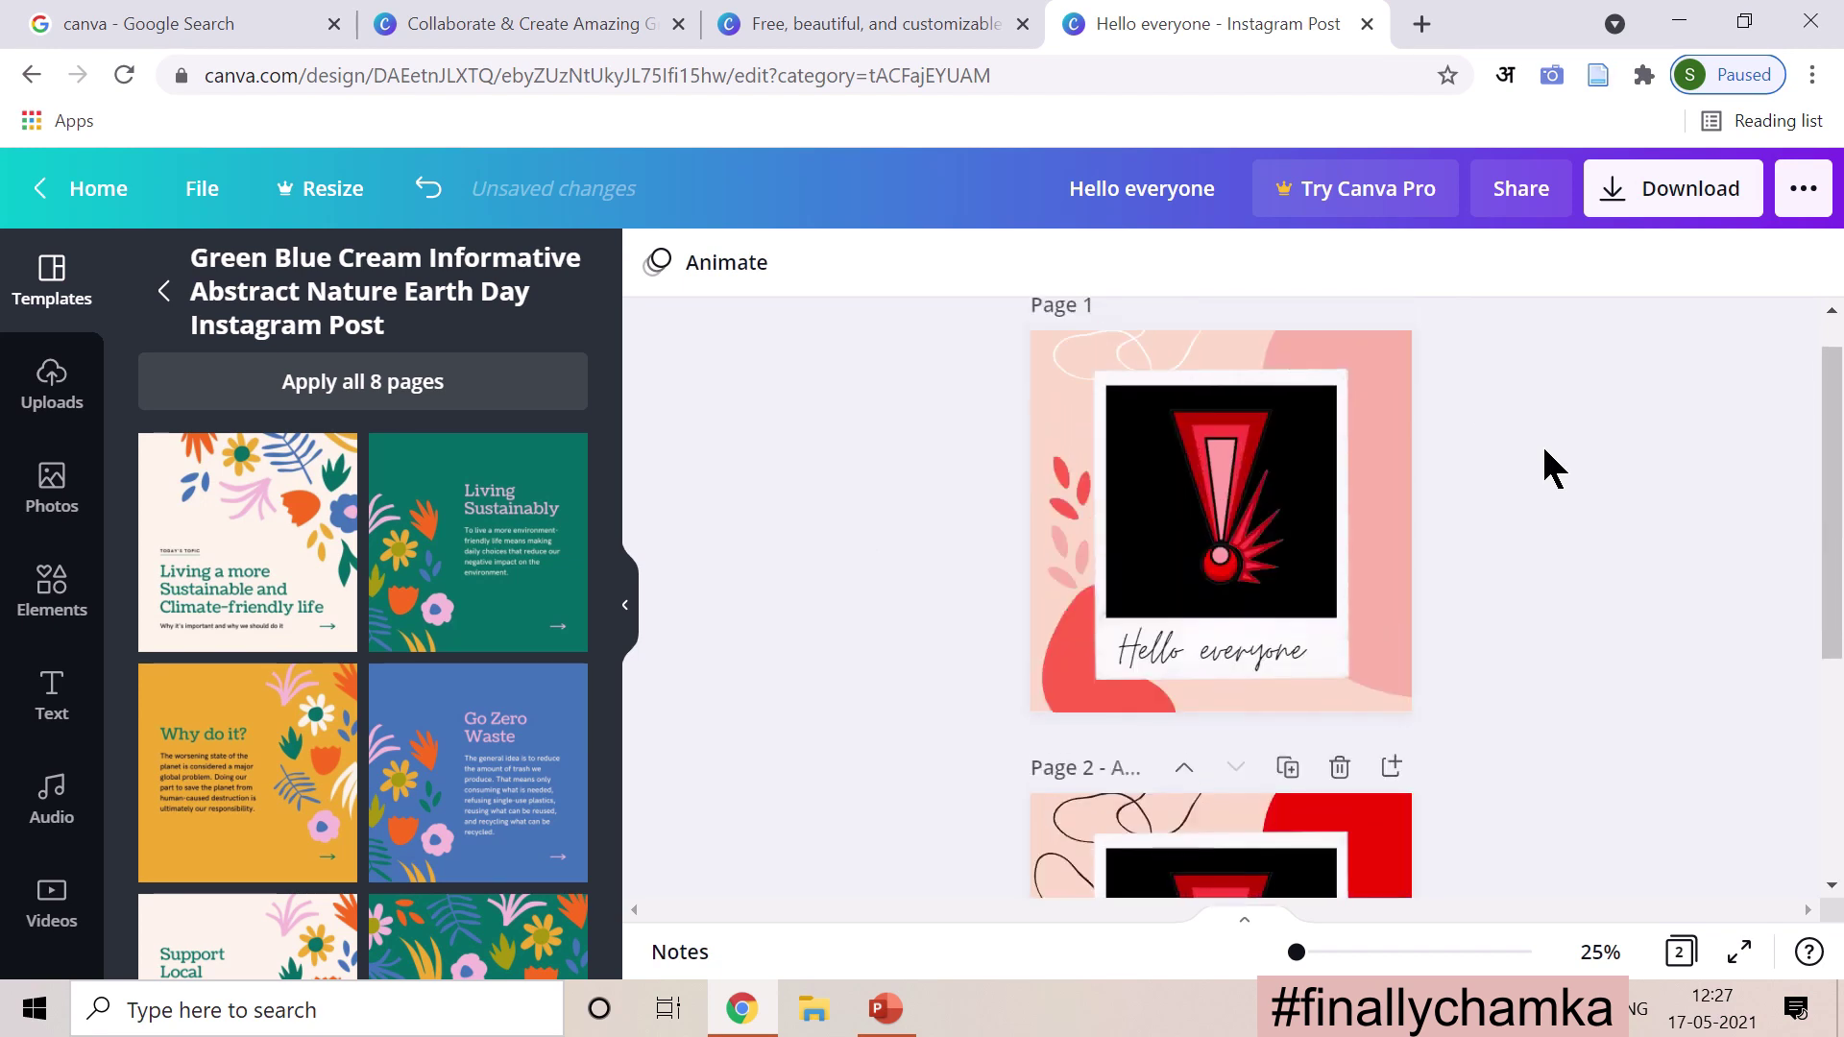
scroll(1545, 452, "up", 5)
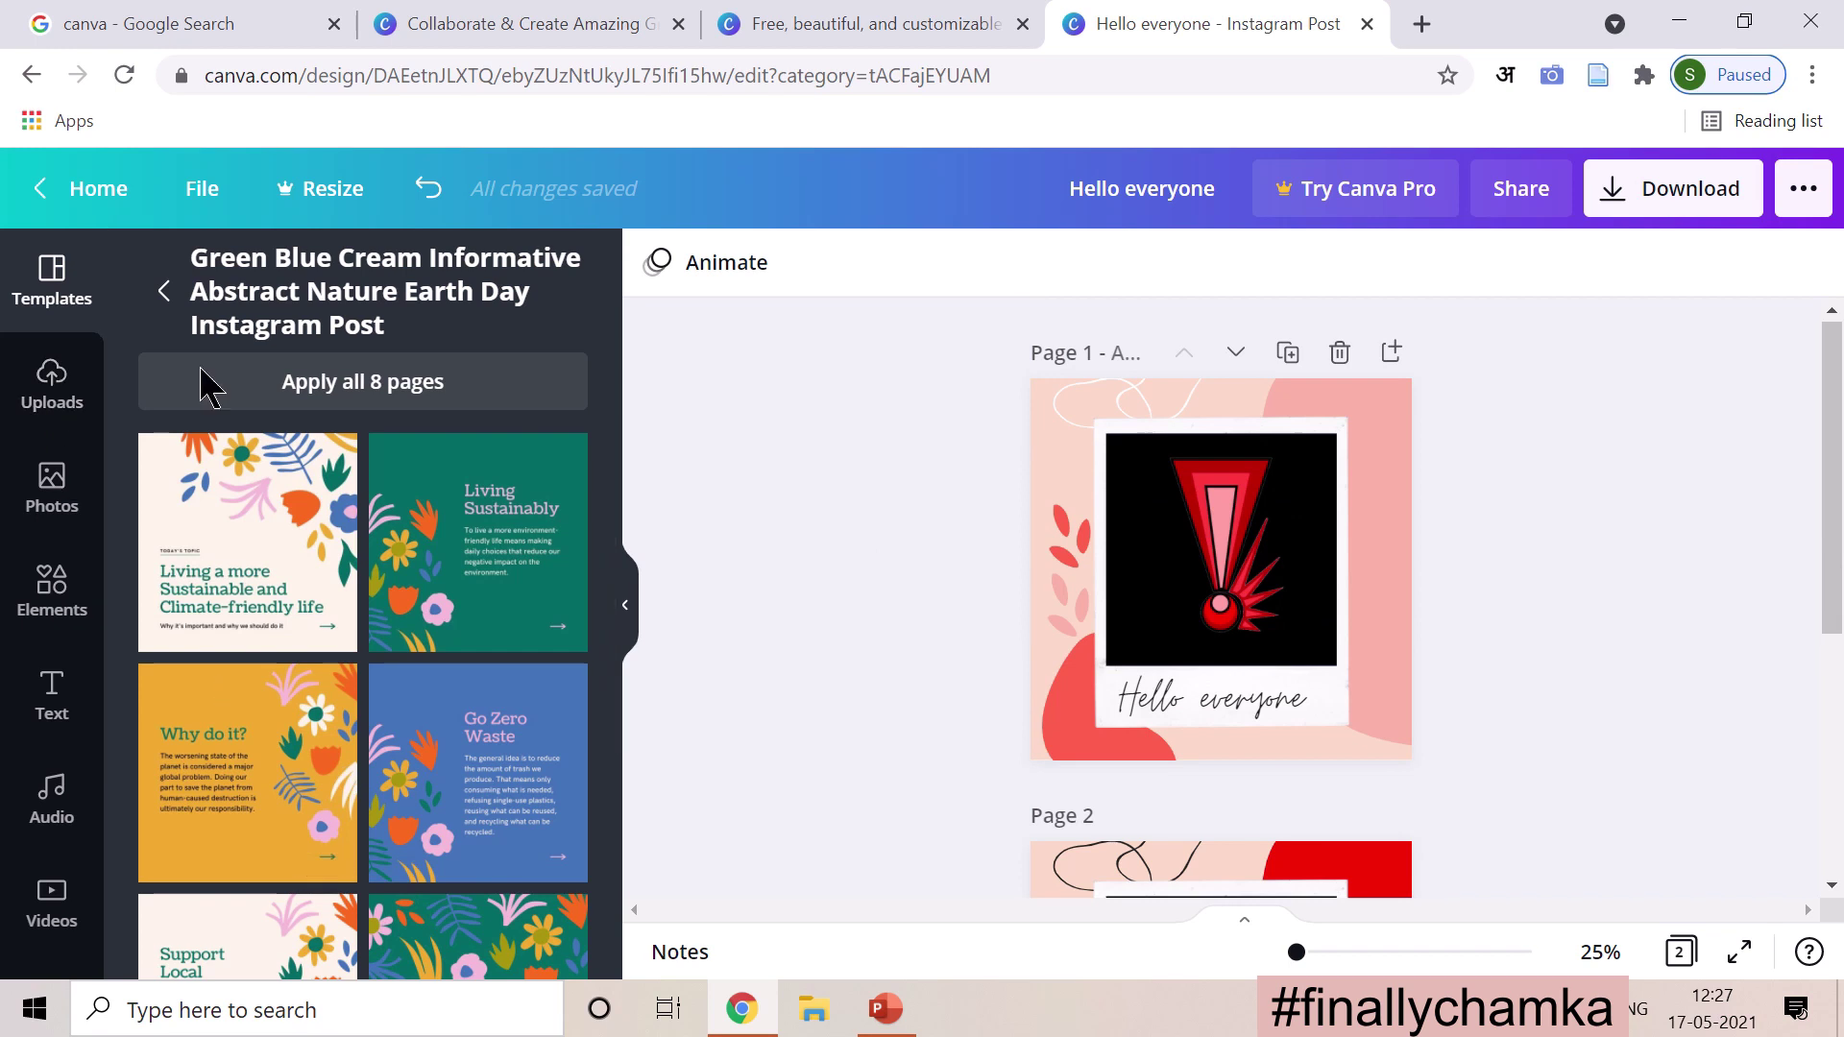
Step: Leave the Earth Day template set and apply the Hindi greeting template with the green leaf border to page 1
scroll(228, 607, "down", 4)
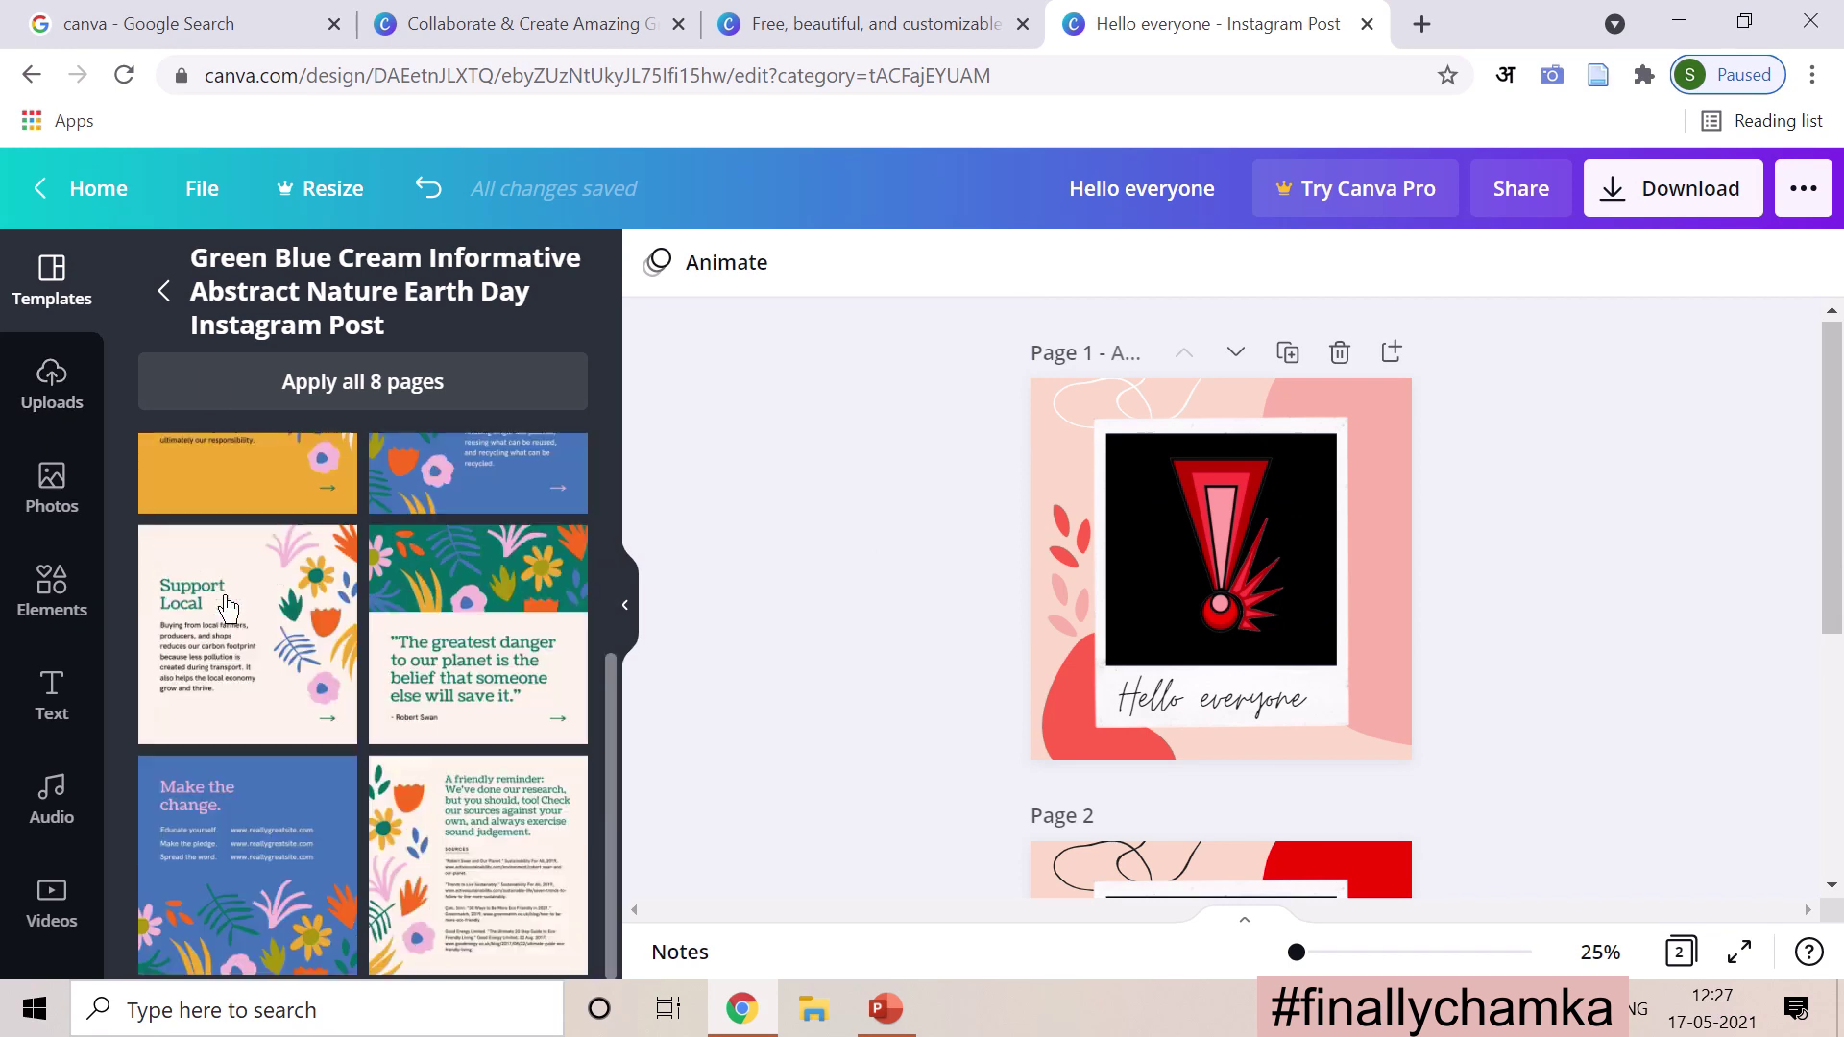
left_click(168, 291)
scroll(326, 739, "down", 15)
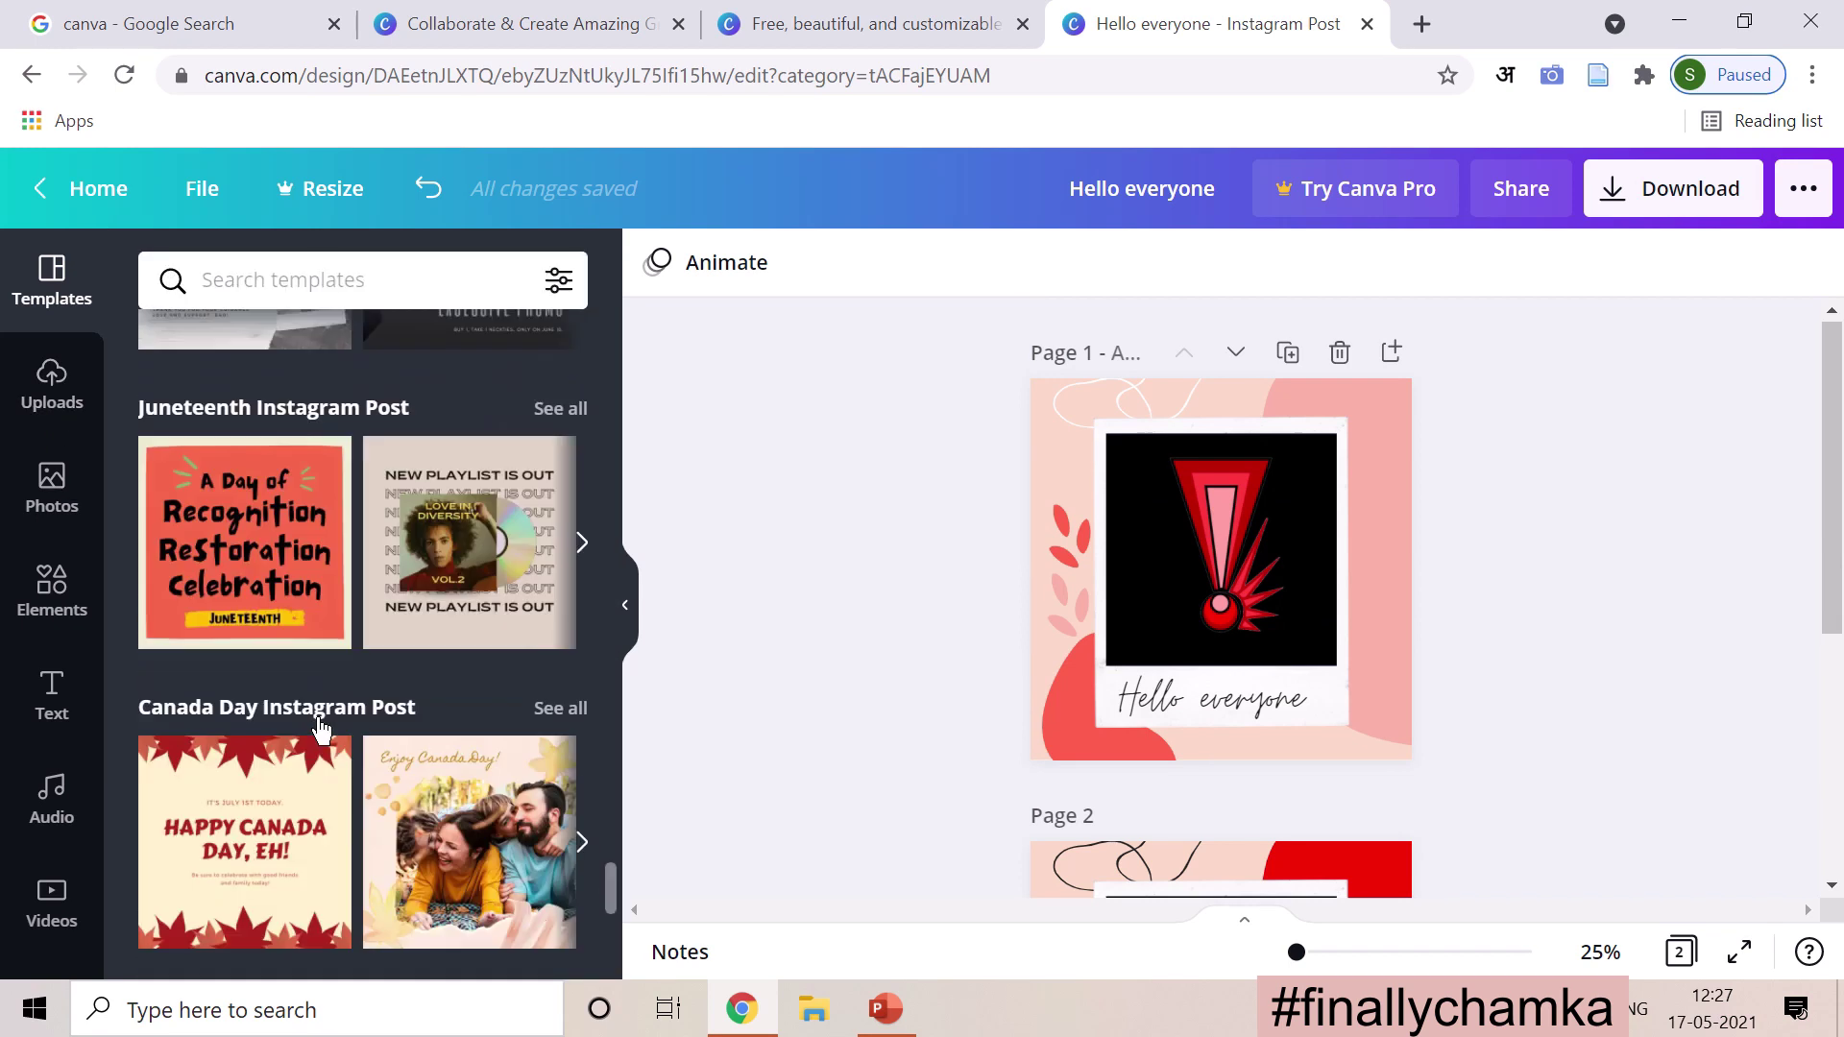
scroll(326, 740, "down", 5)
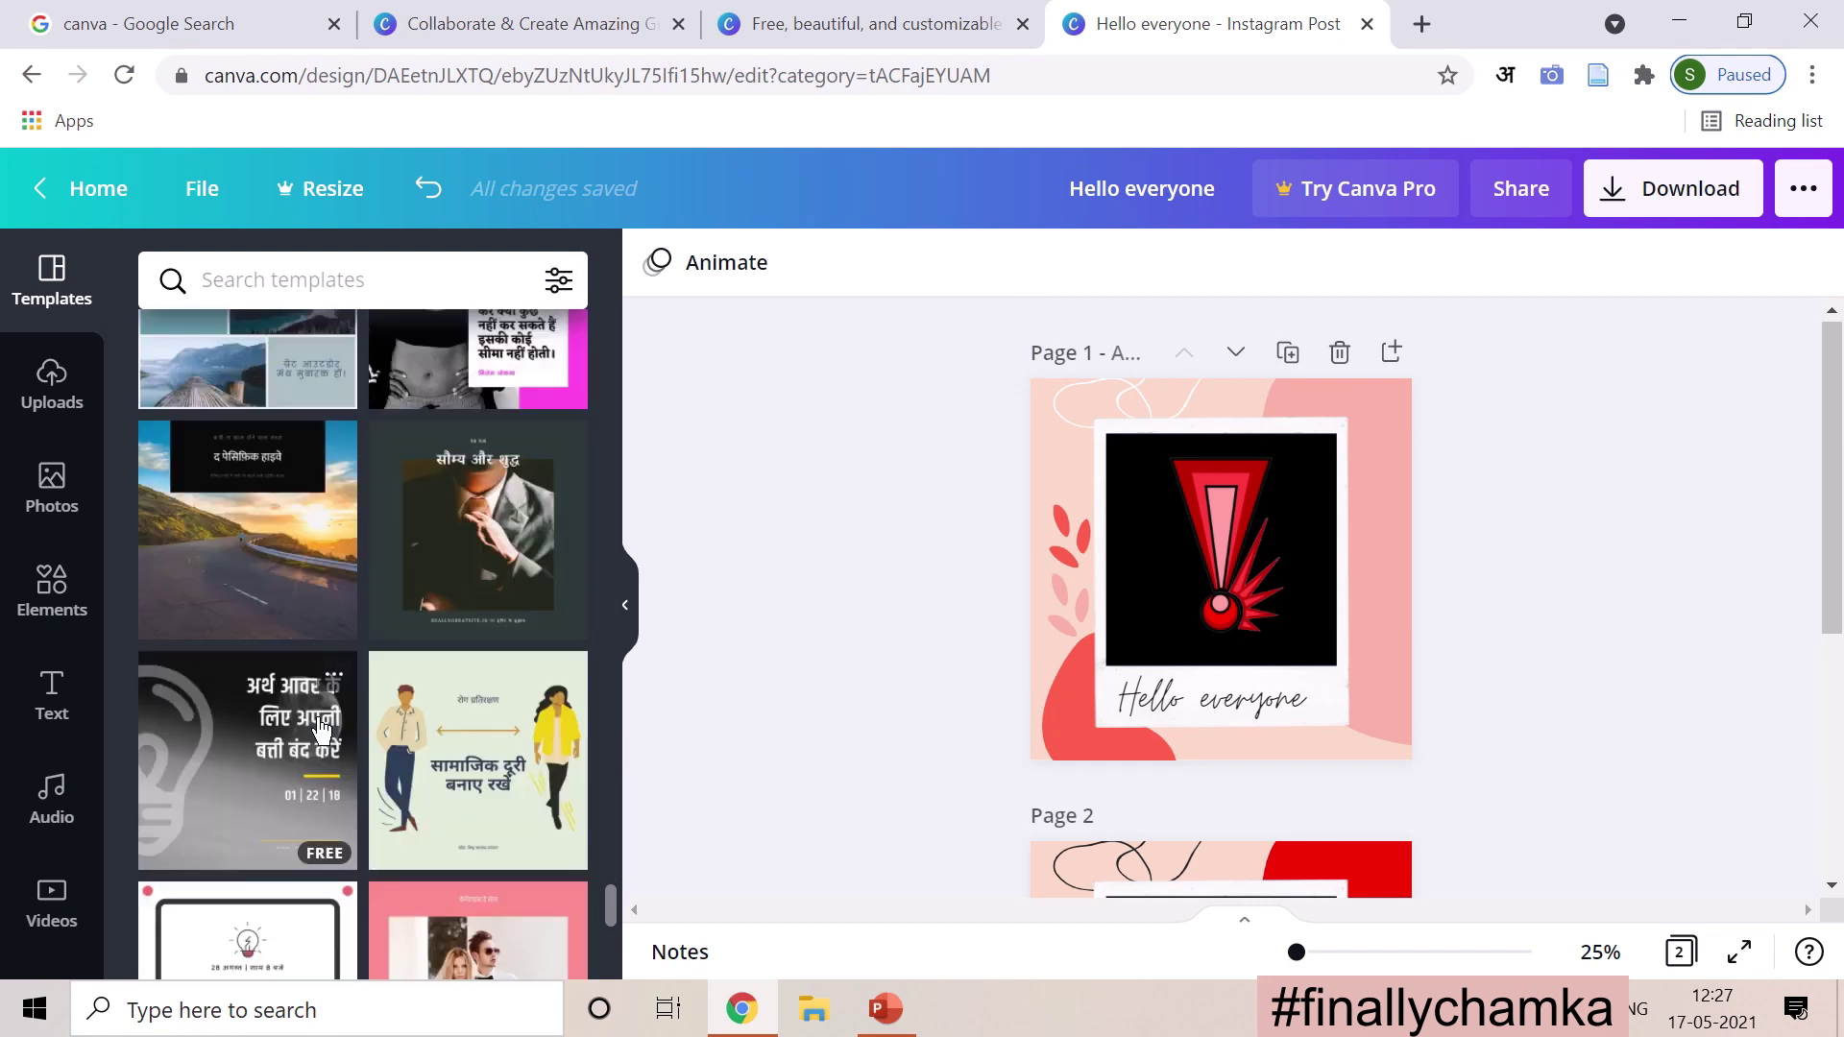
scroll(322, 732, "down", 6)
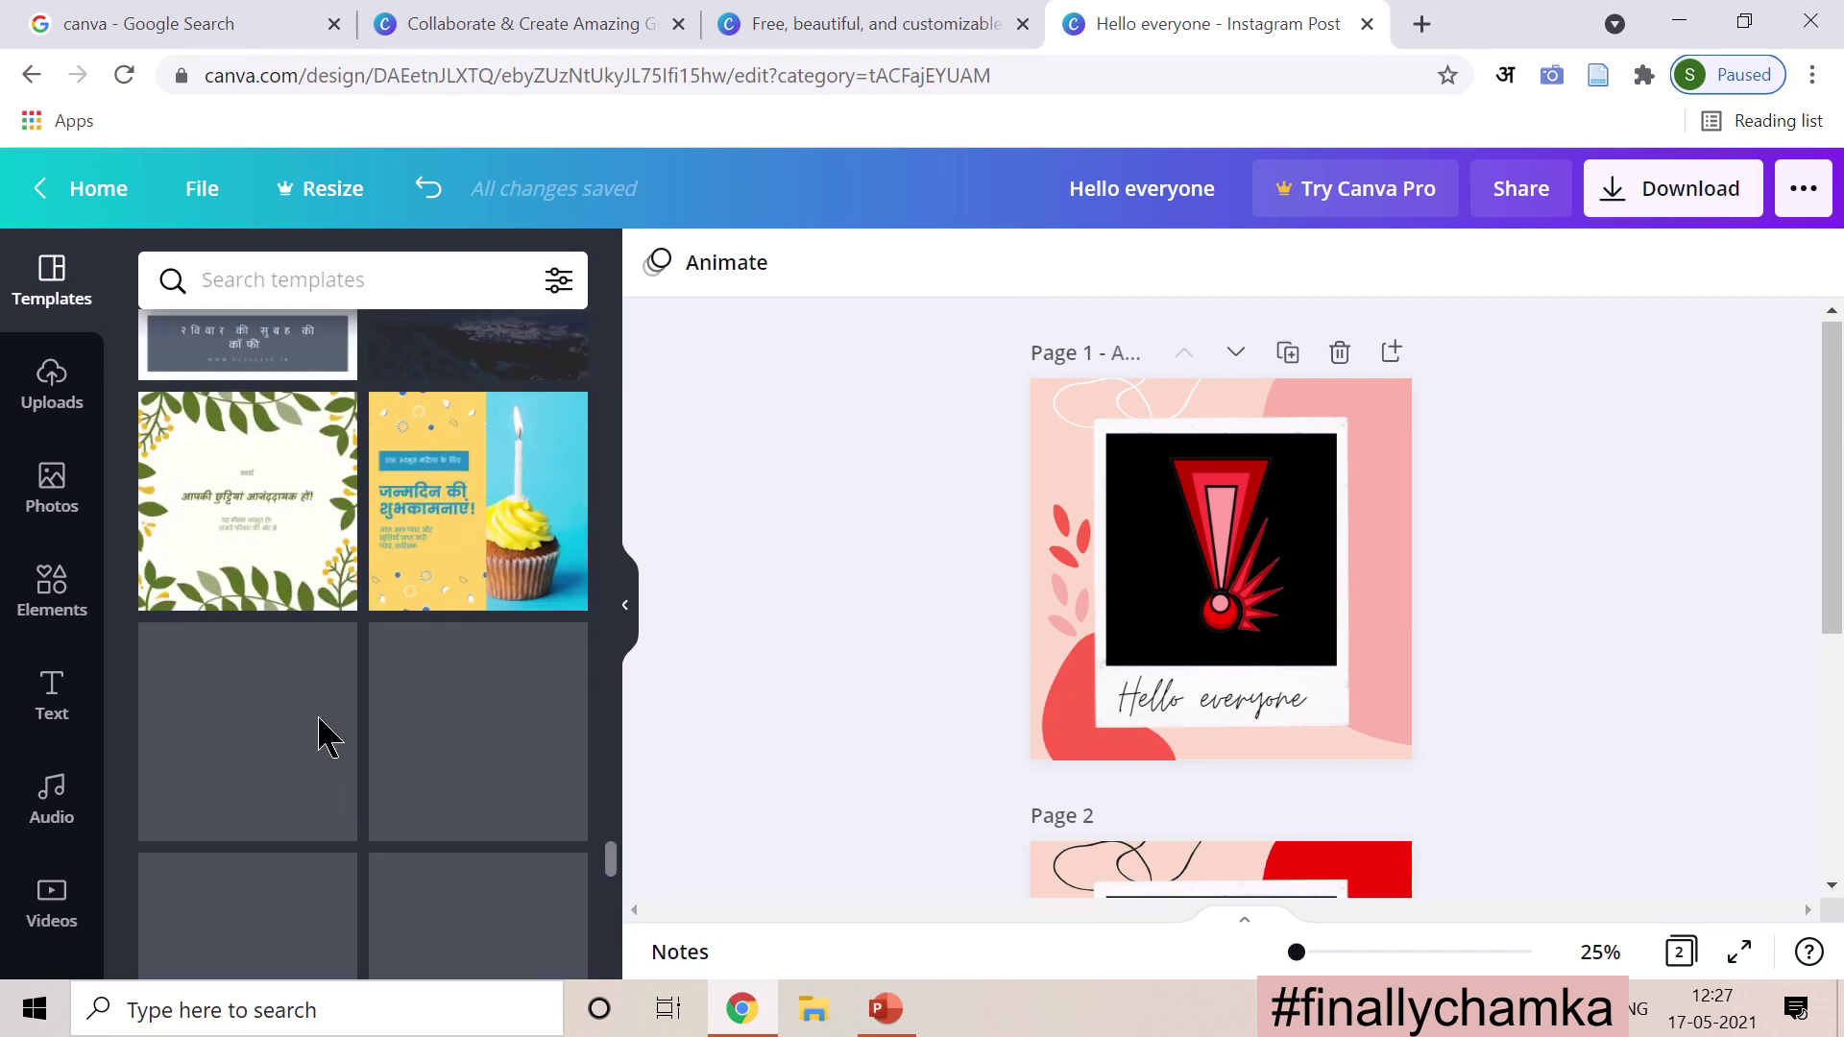
left_click(257, 523)
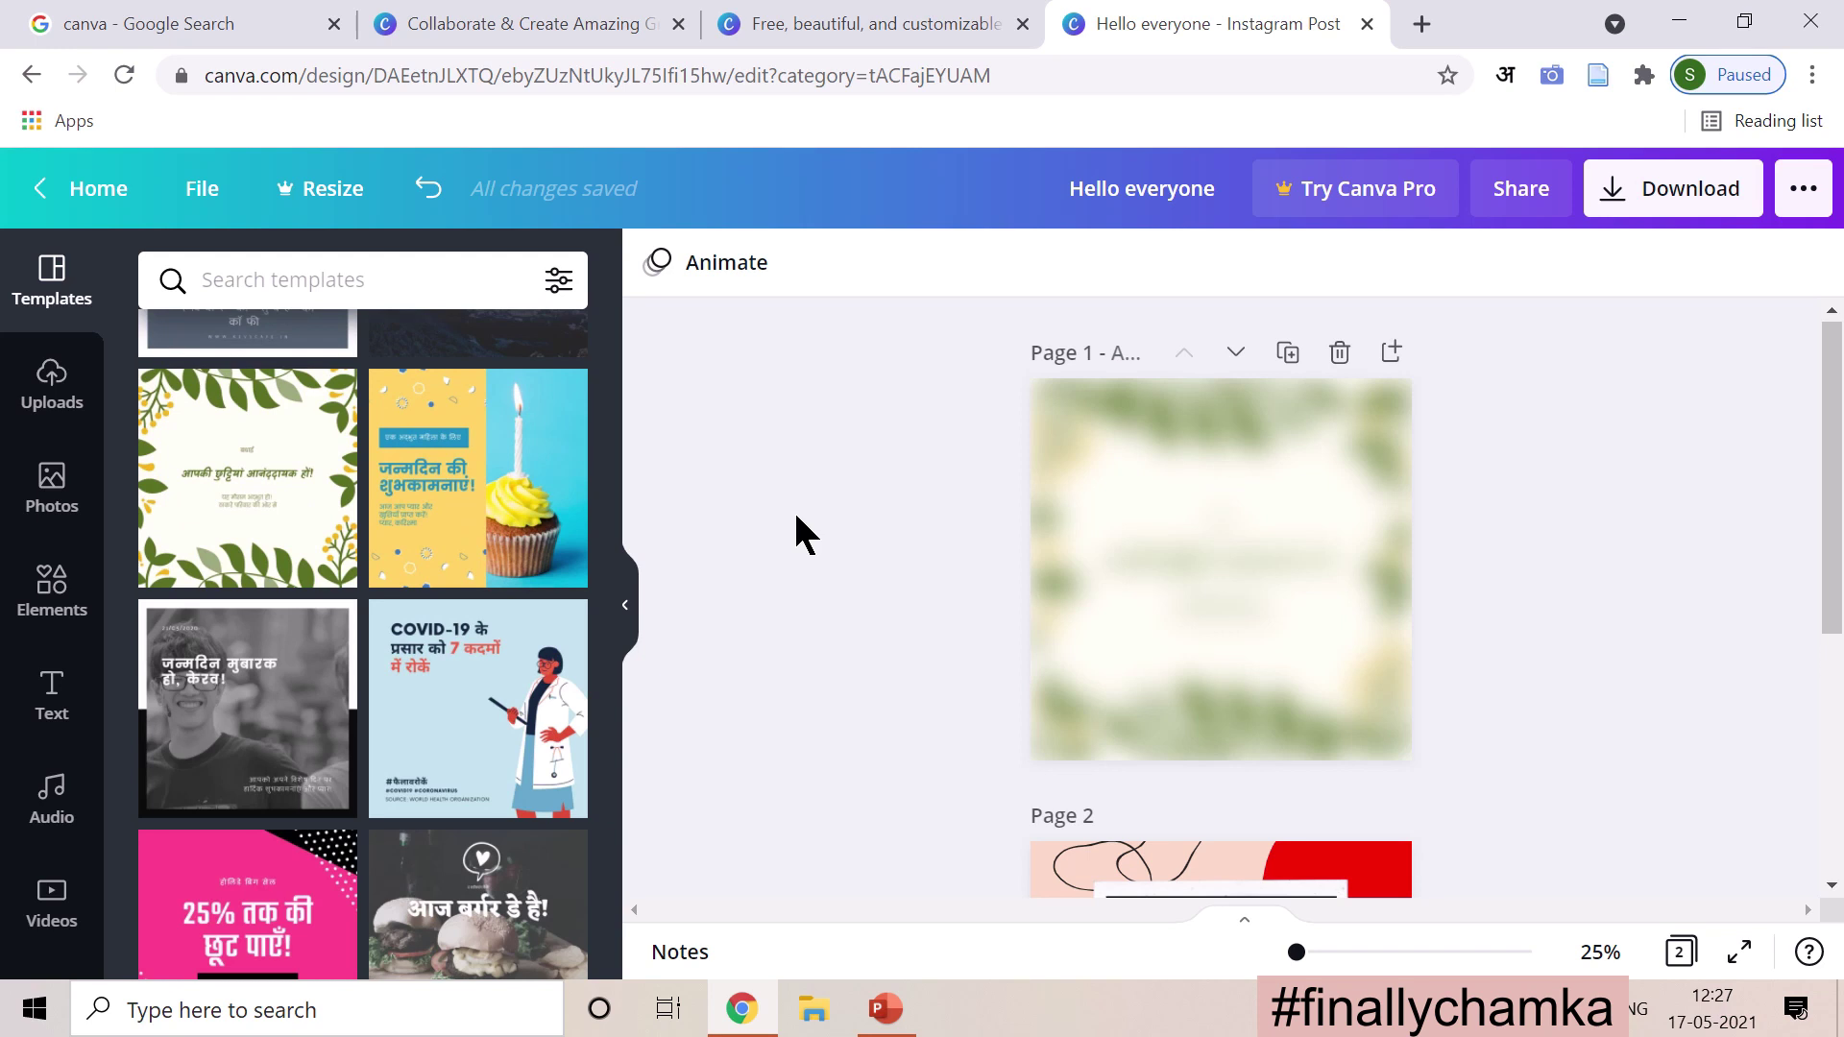
left_click(1050, 423)
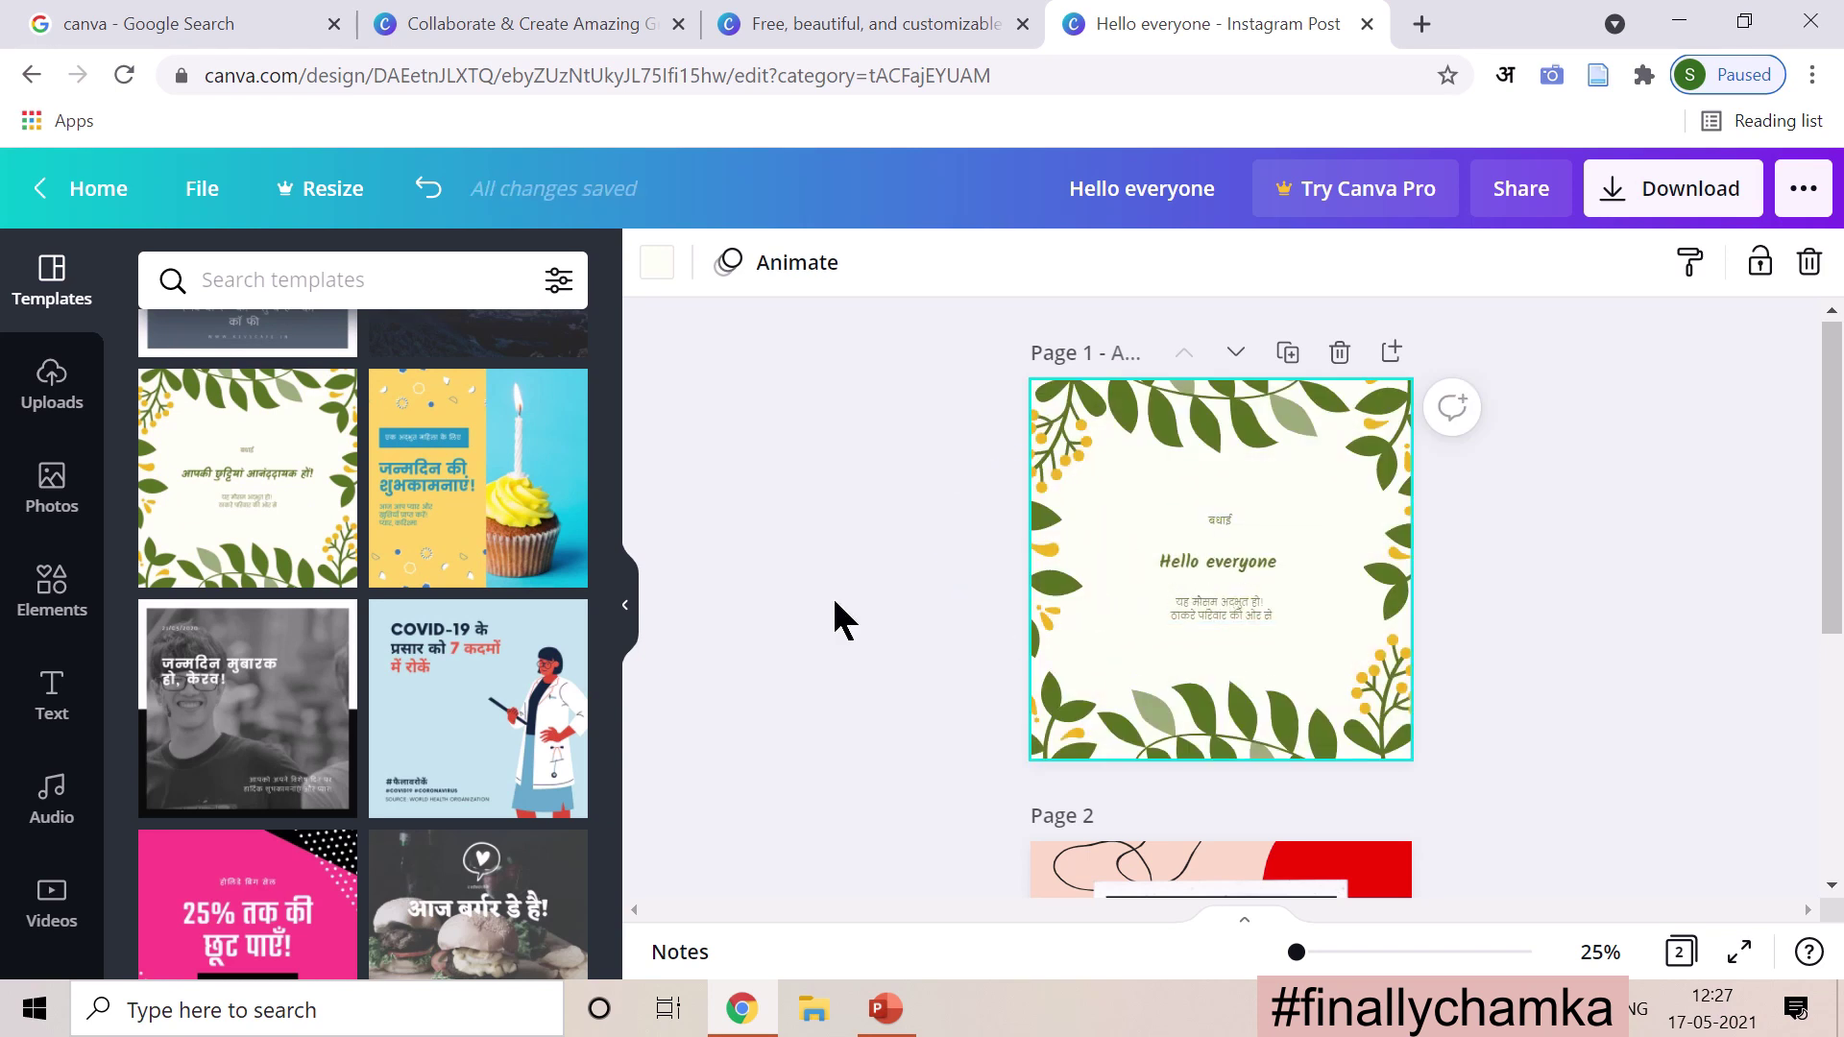
Step: Retype the word "everyone" in the "Hello everyone" heading on page 1 and deselect the text
scroll(538, 663, "down", 4)
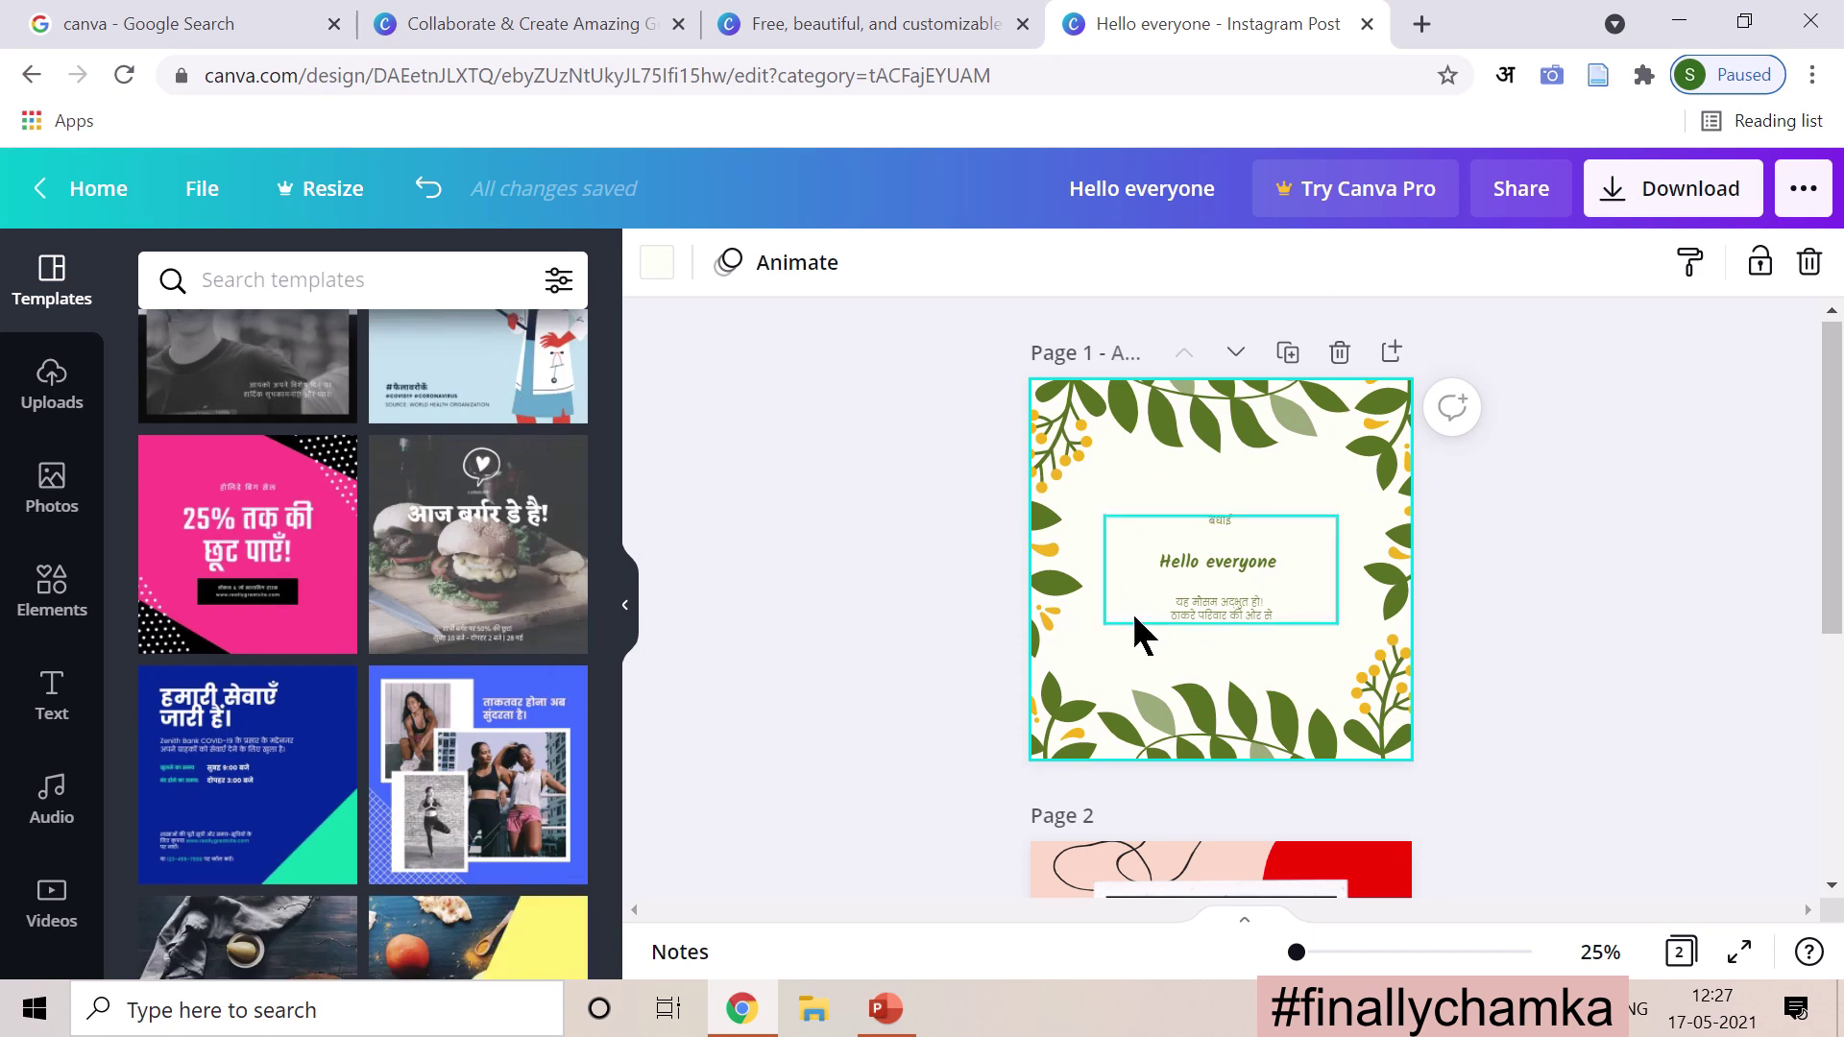
double_click(1239, 555)
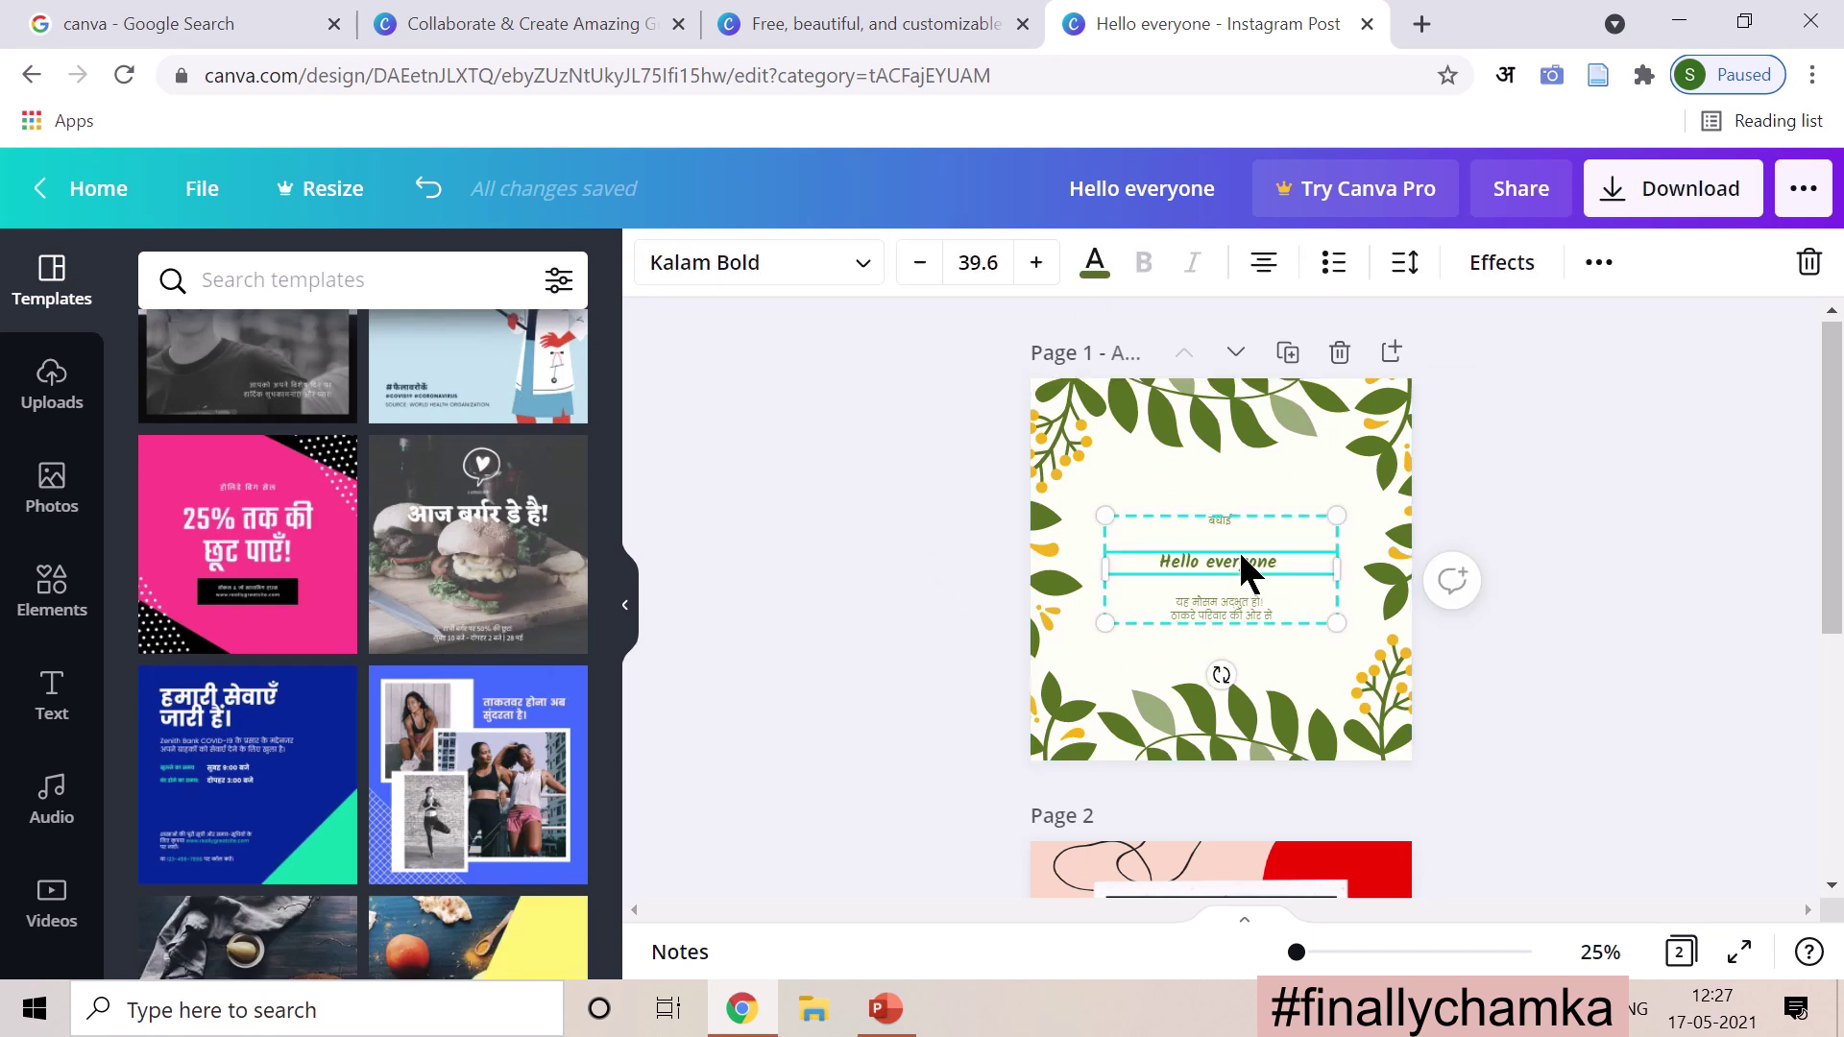
double_click(1241, 557)
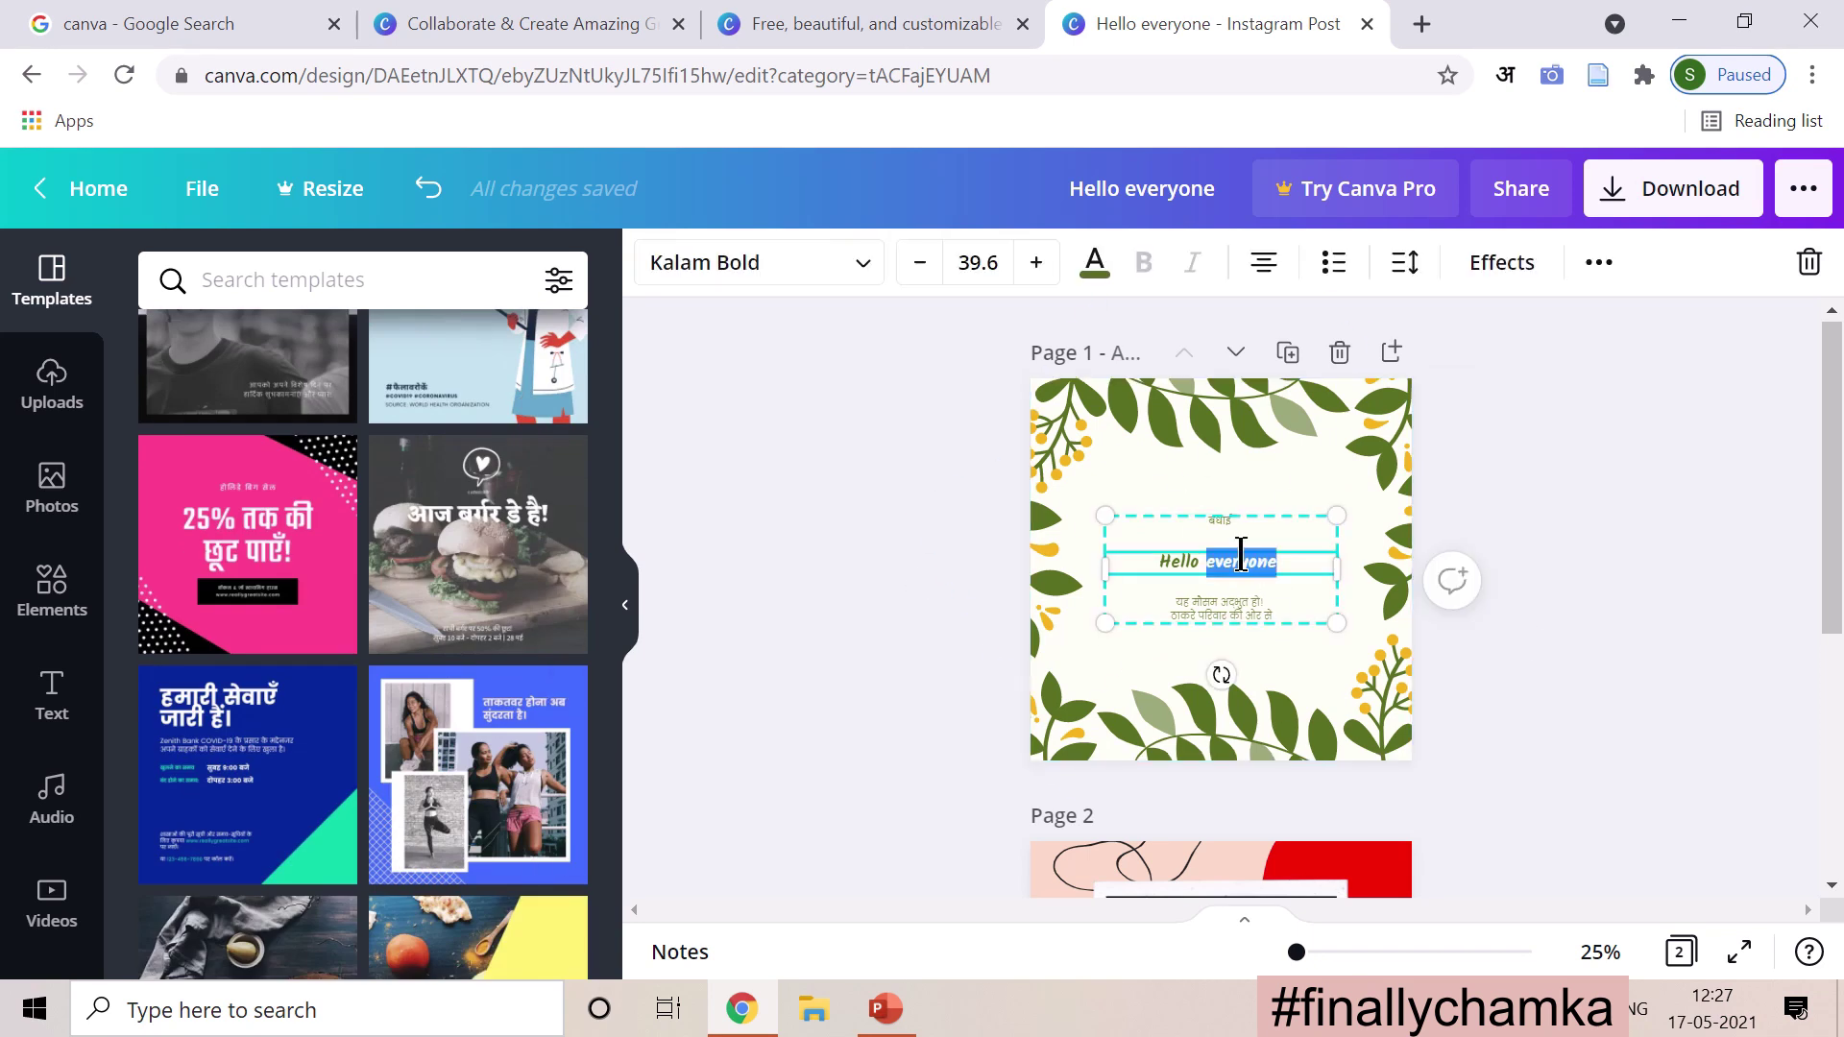
key("BackSpace")
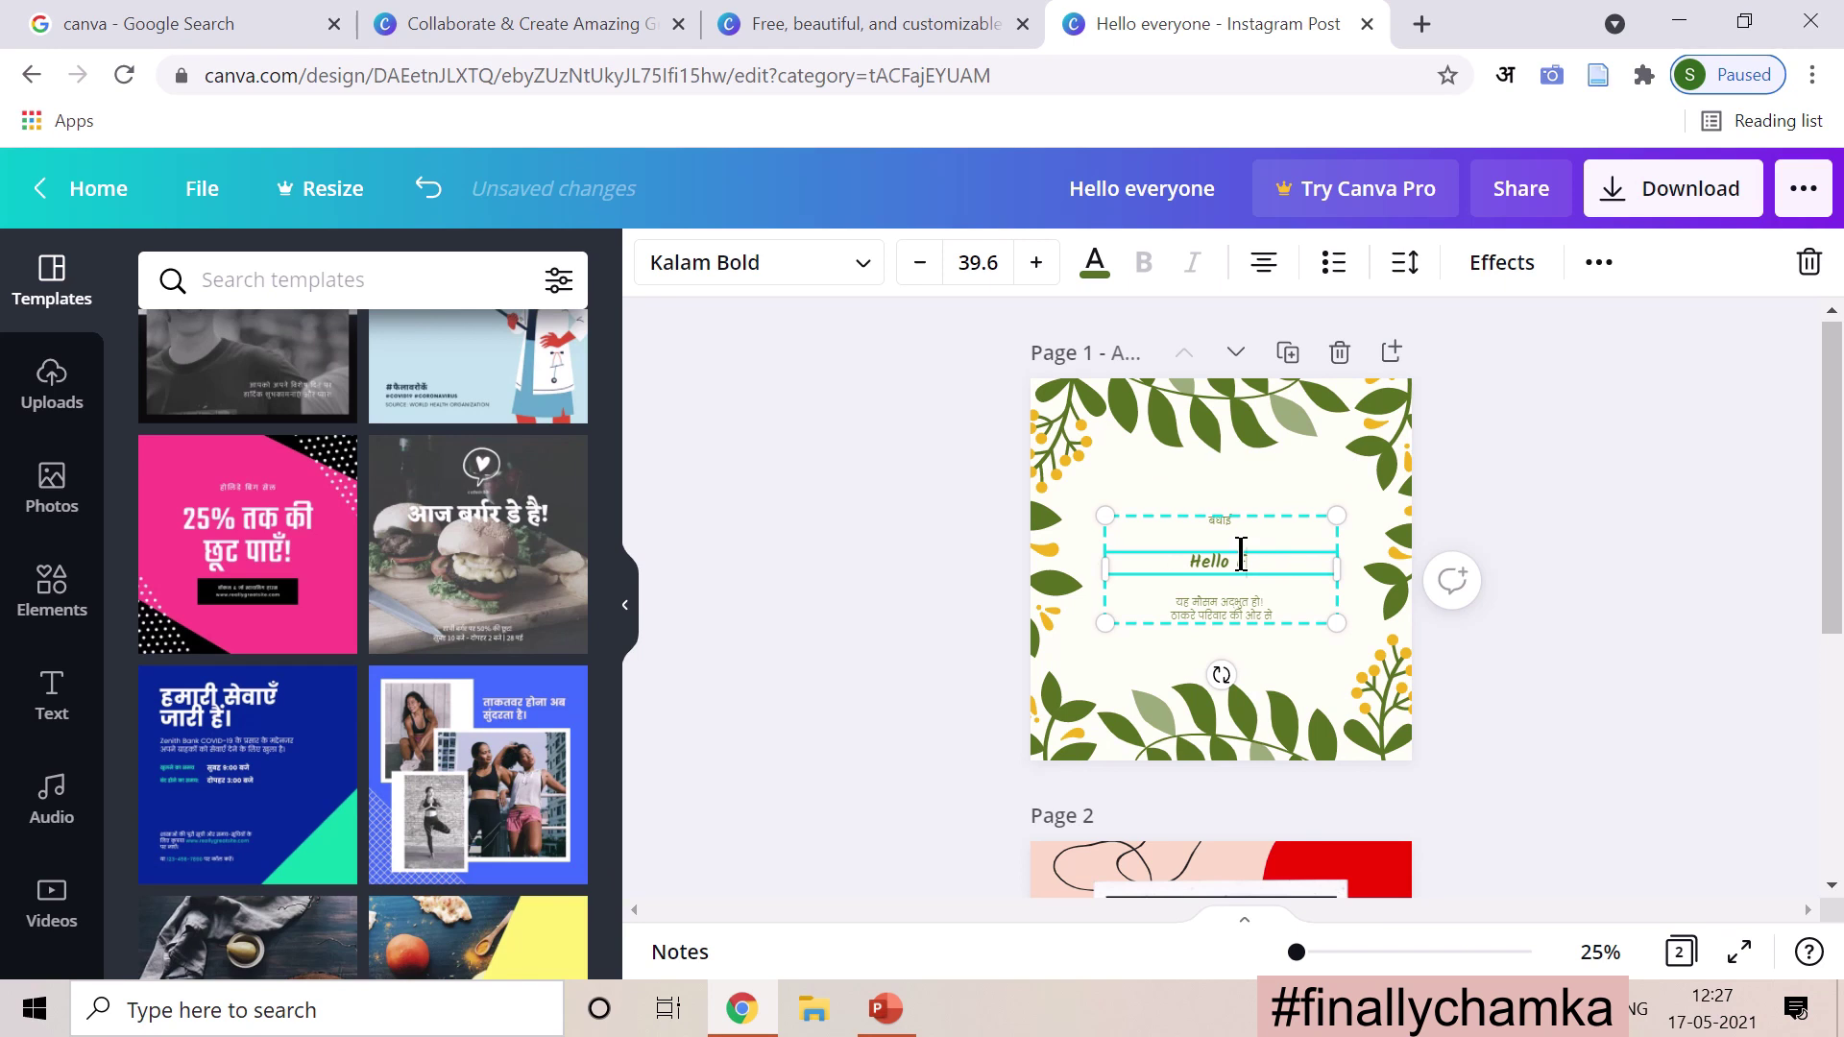
type("F")
key("BackSpace")
type("everyon")
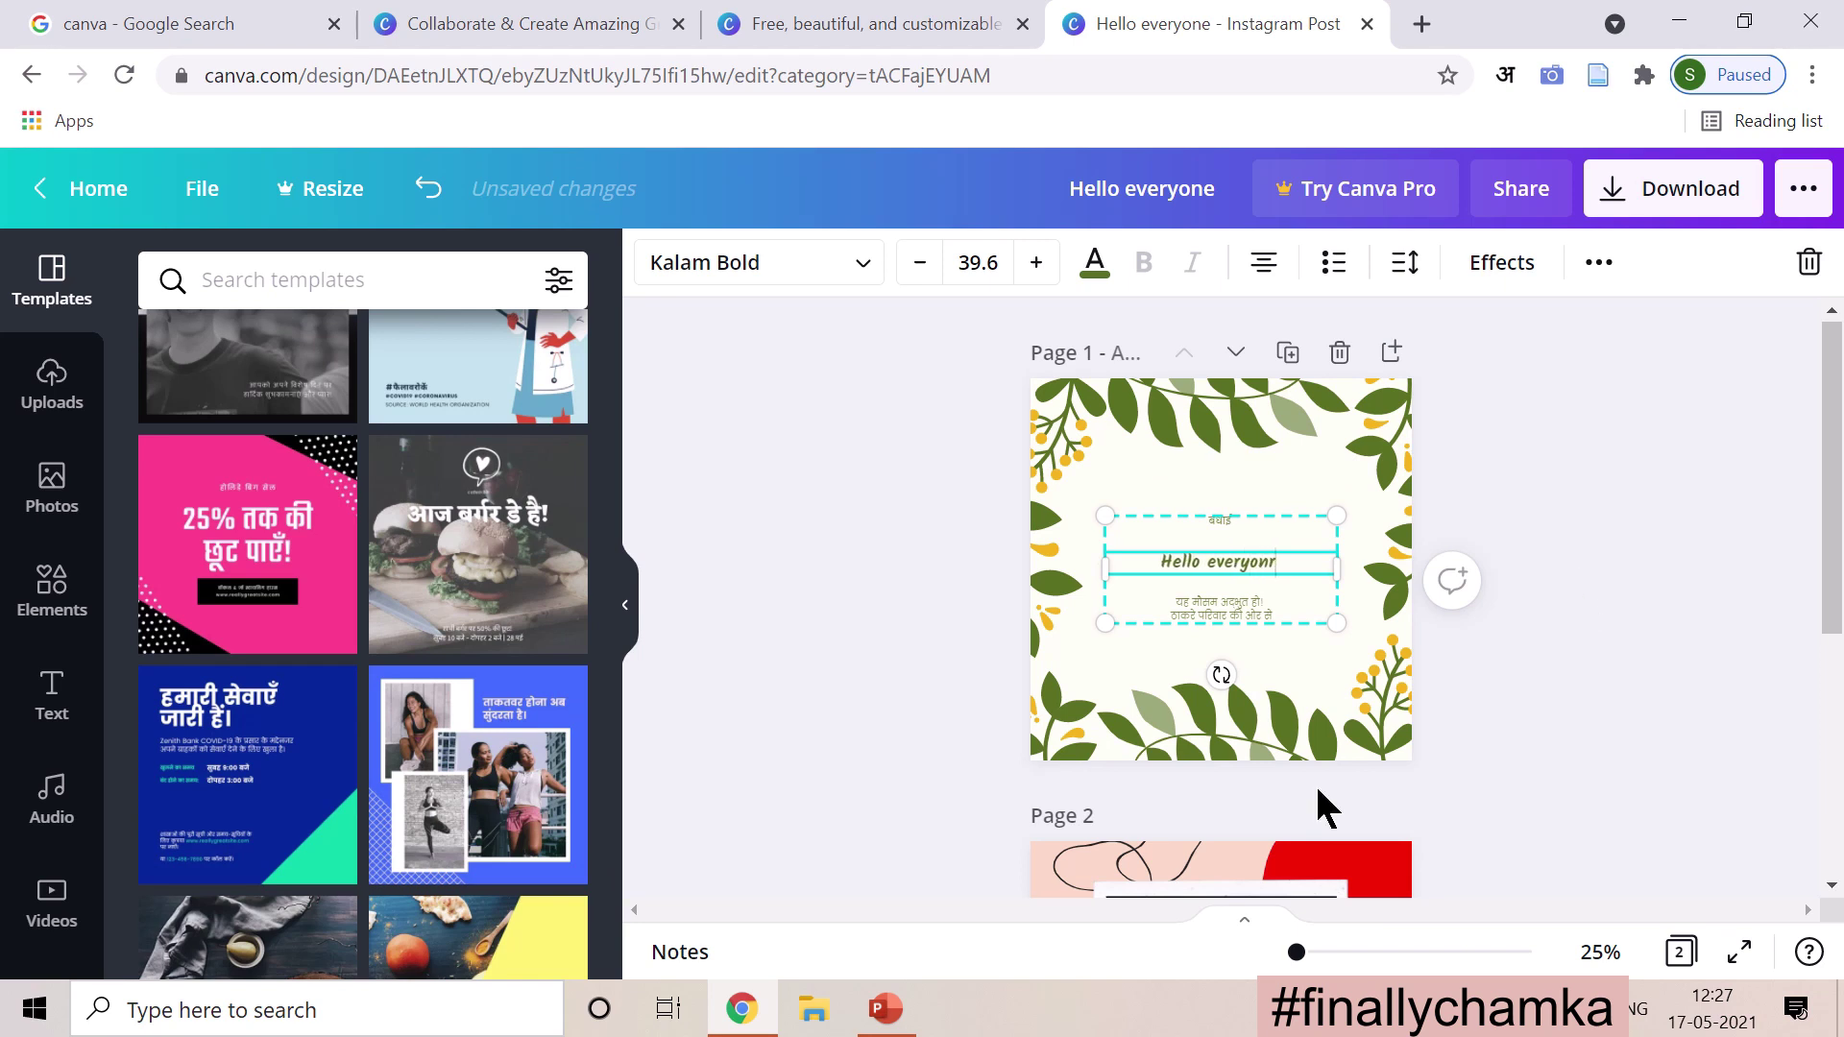
type("e")
left_click(861, 549)
Step: Find the black Hindi sale template with gold dots along its sides and apply it to page 1
scroll(308, 679, "down", 3)
scroll(309, 679, "down", 5)
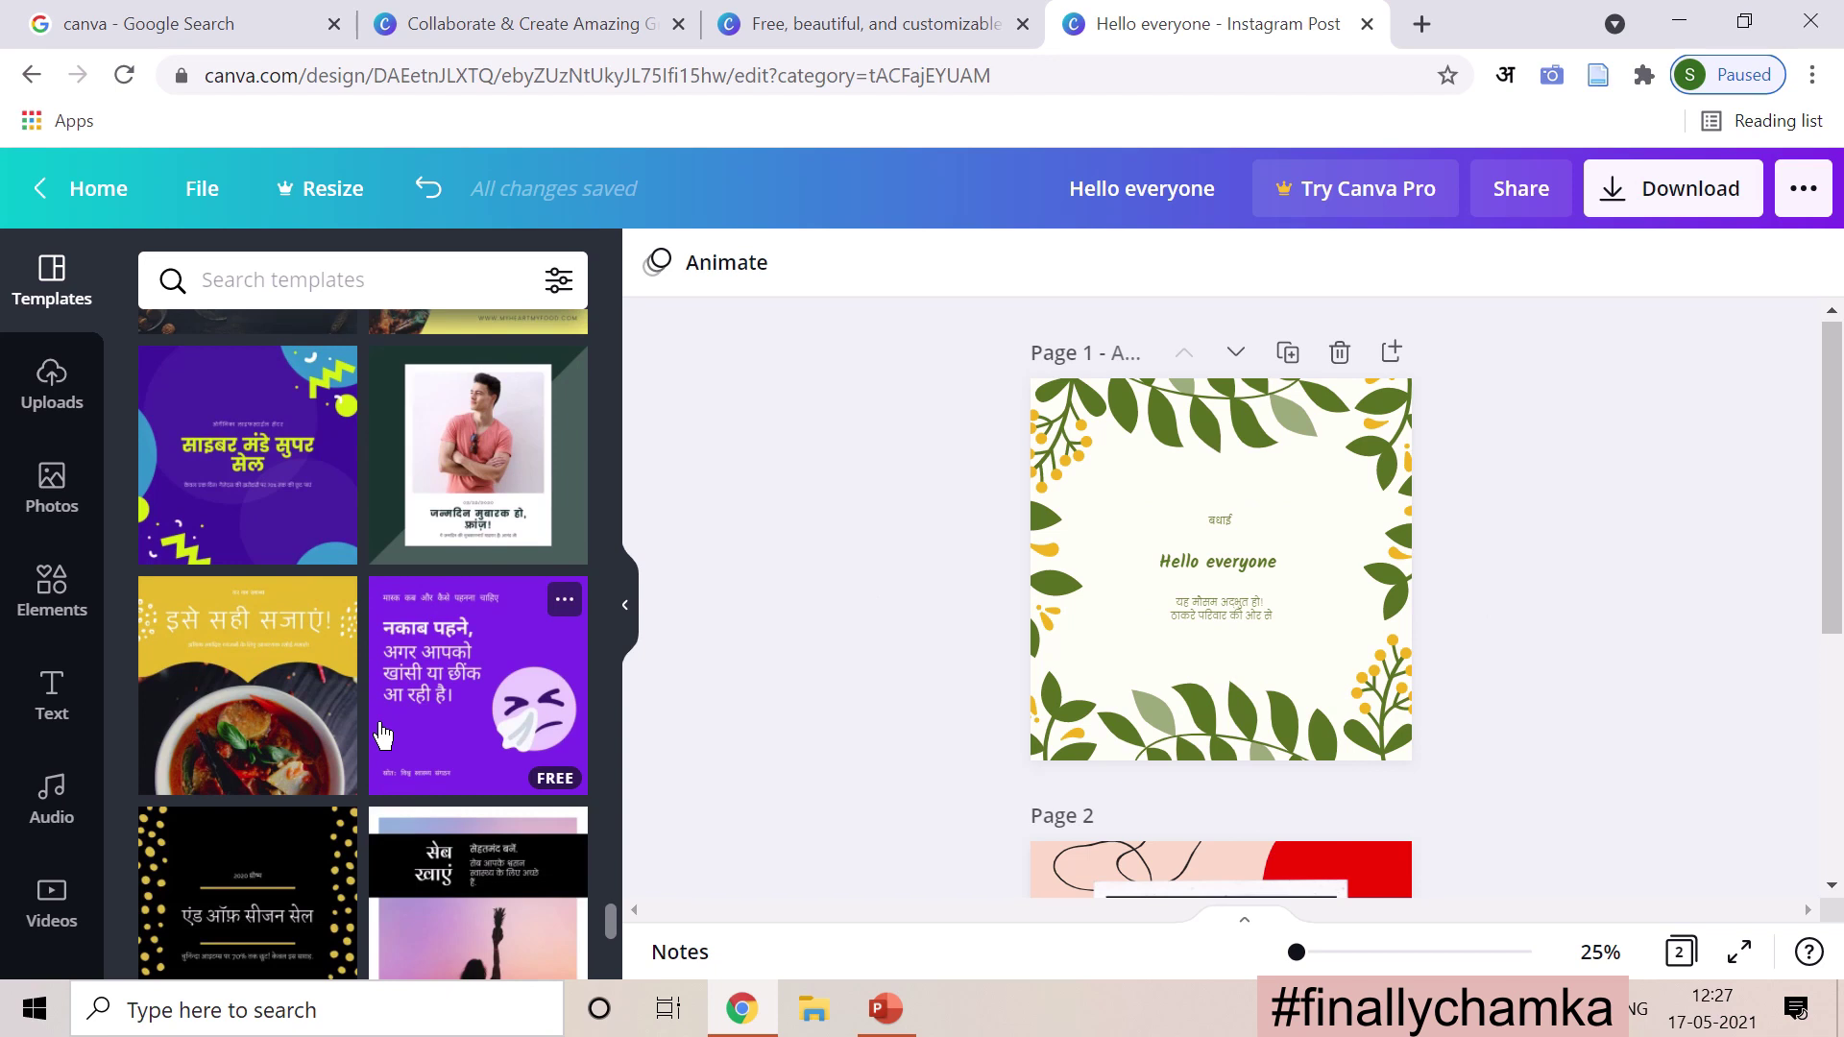
scroll(382, 735, "down", 3)
left_click(259, 638)
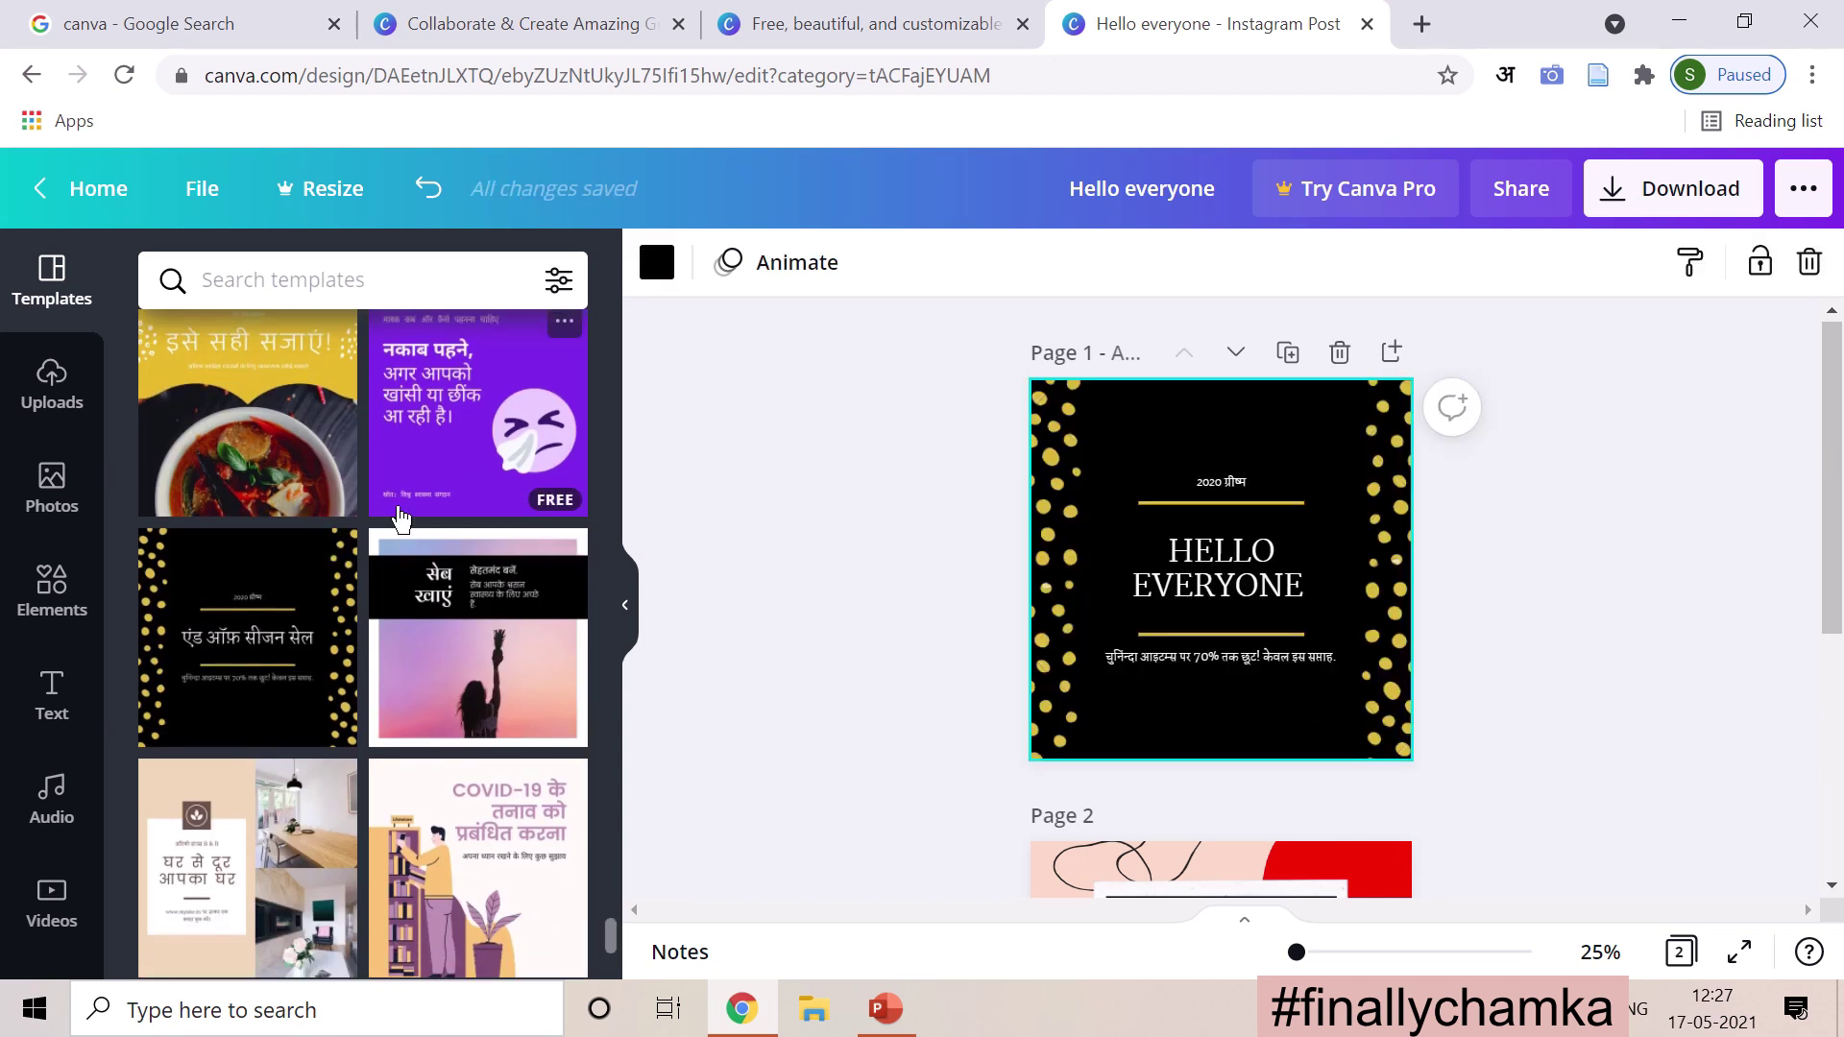
Step: Browse further templates and delete page 1 with the black "HELLO EVERYONE" design
scroll(373, 643, "down", 5)
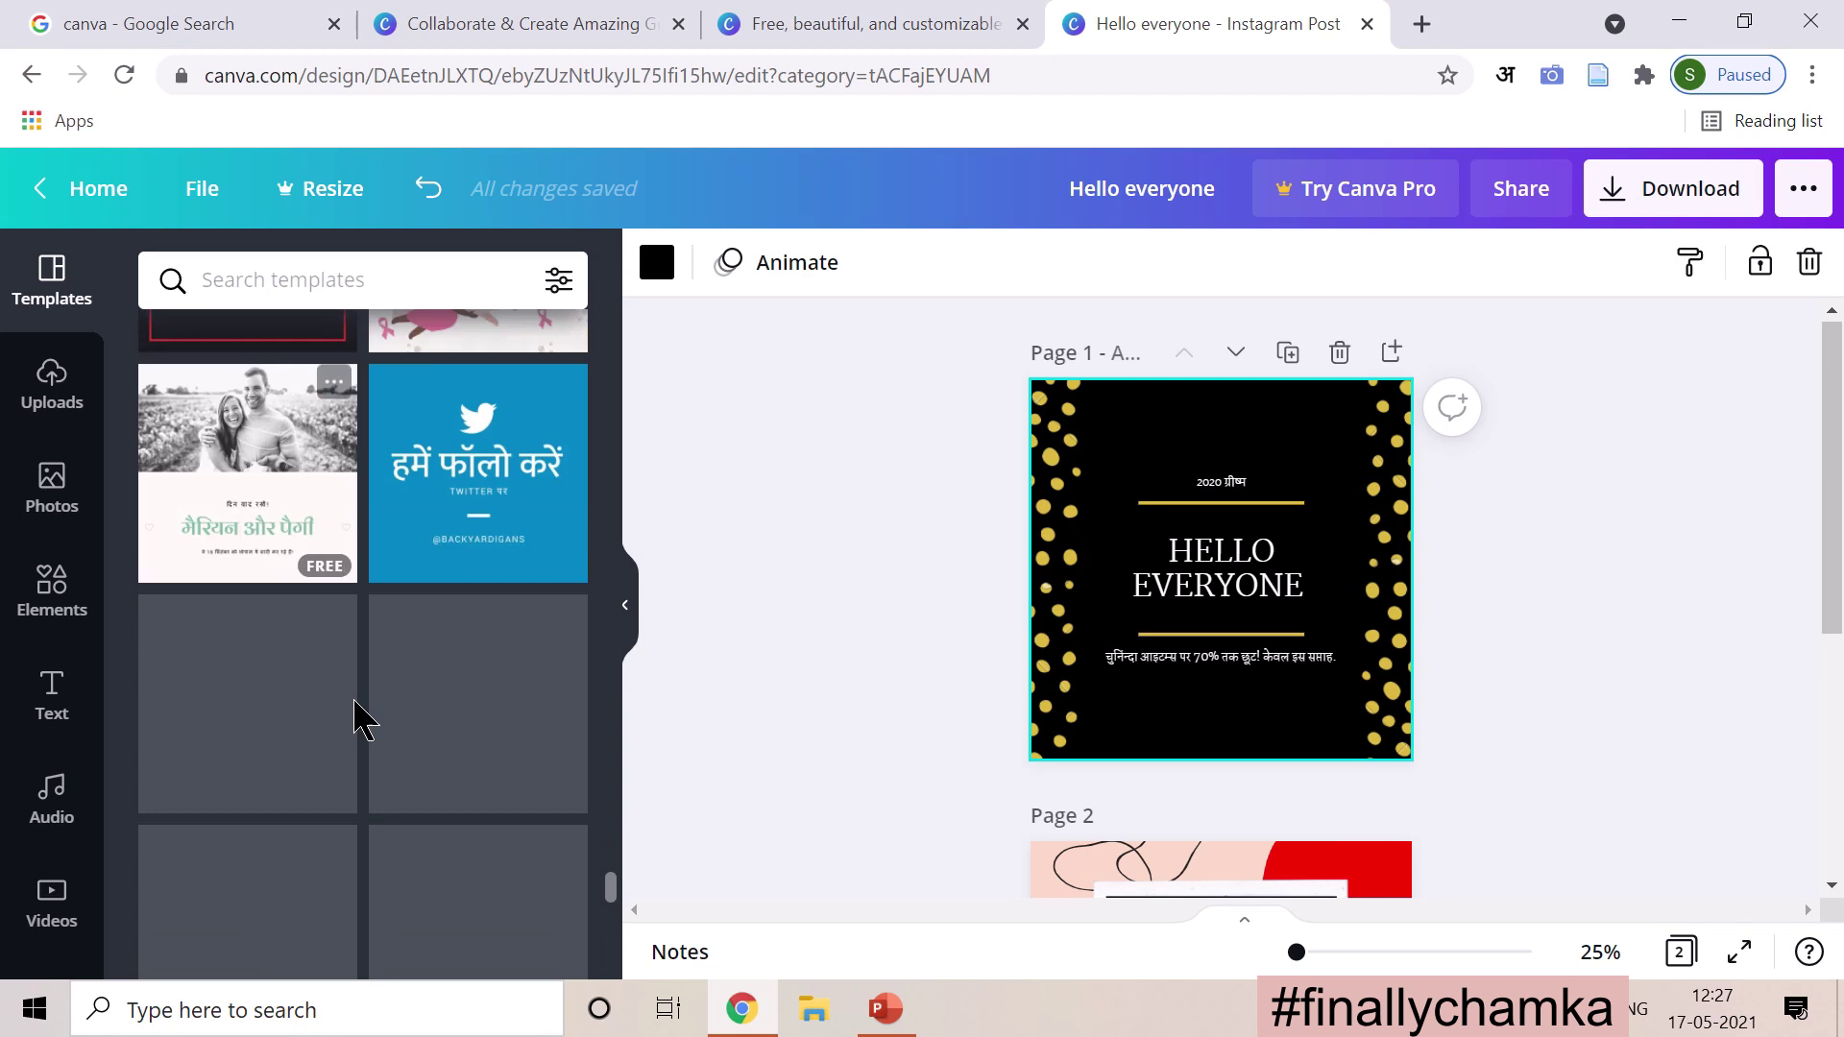
scroll(355, 720, "up", 5)
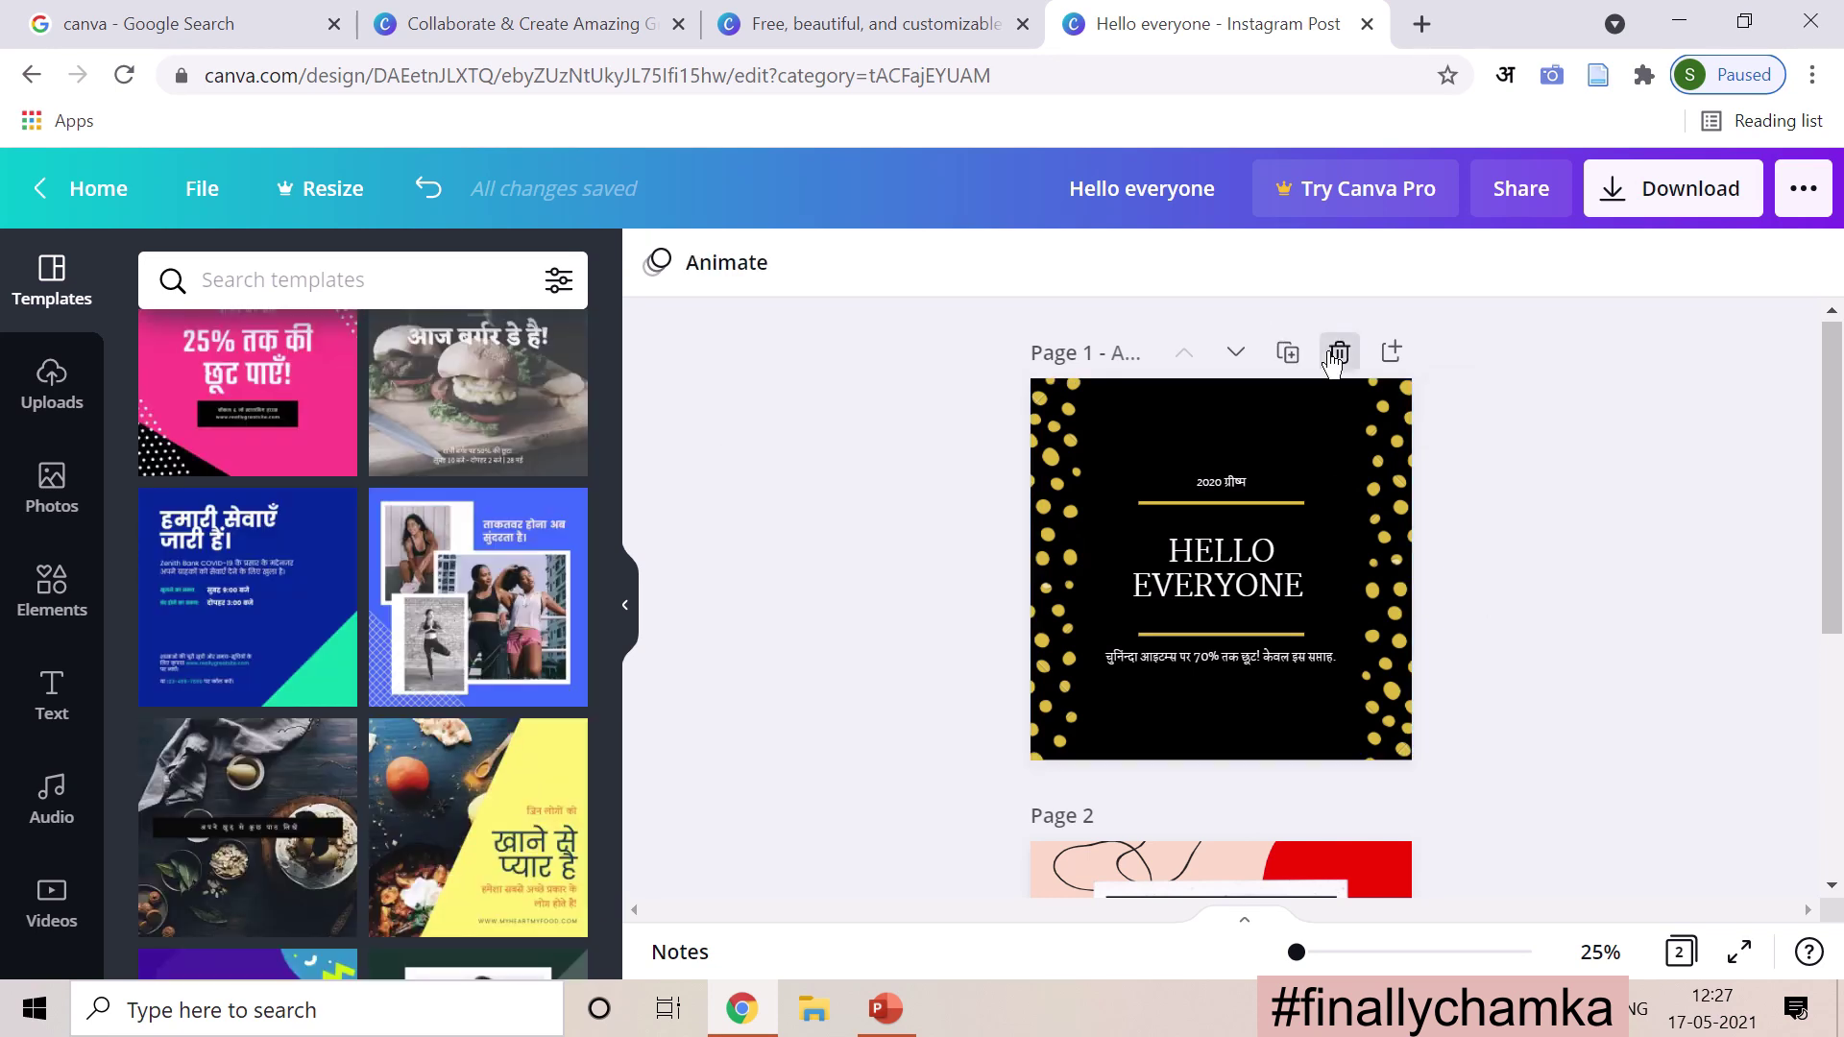
left_click(1338, 352)
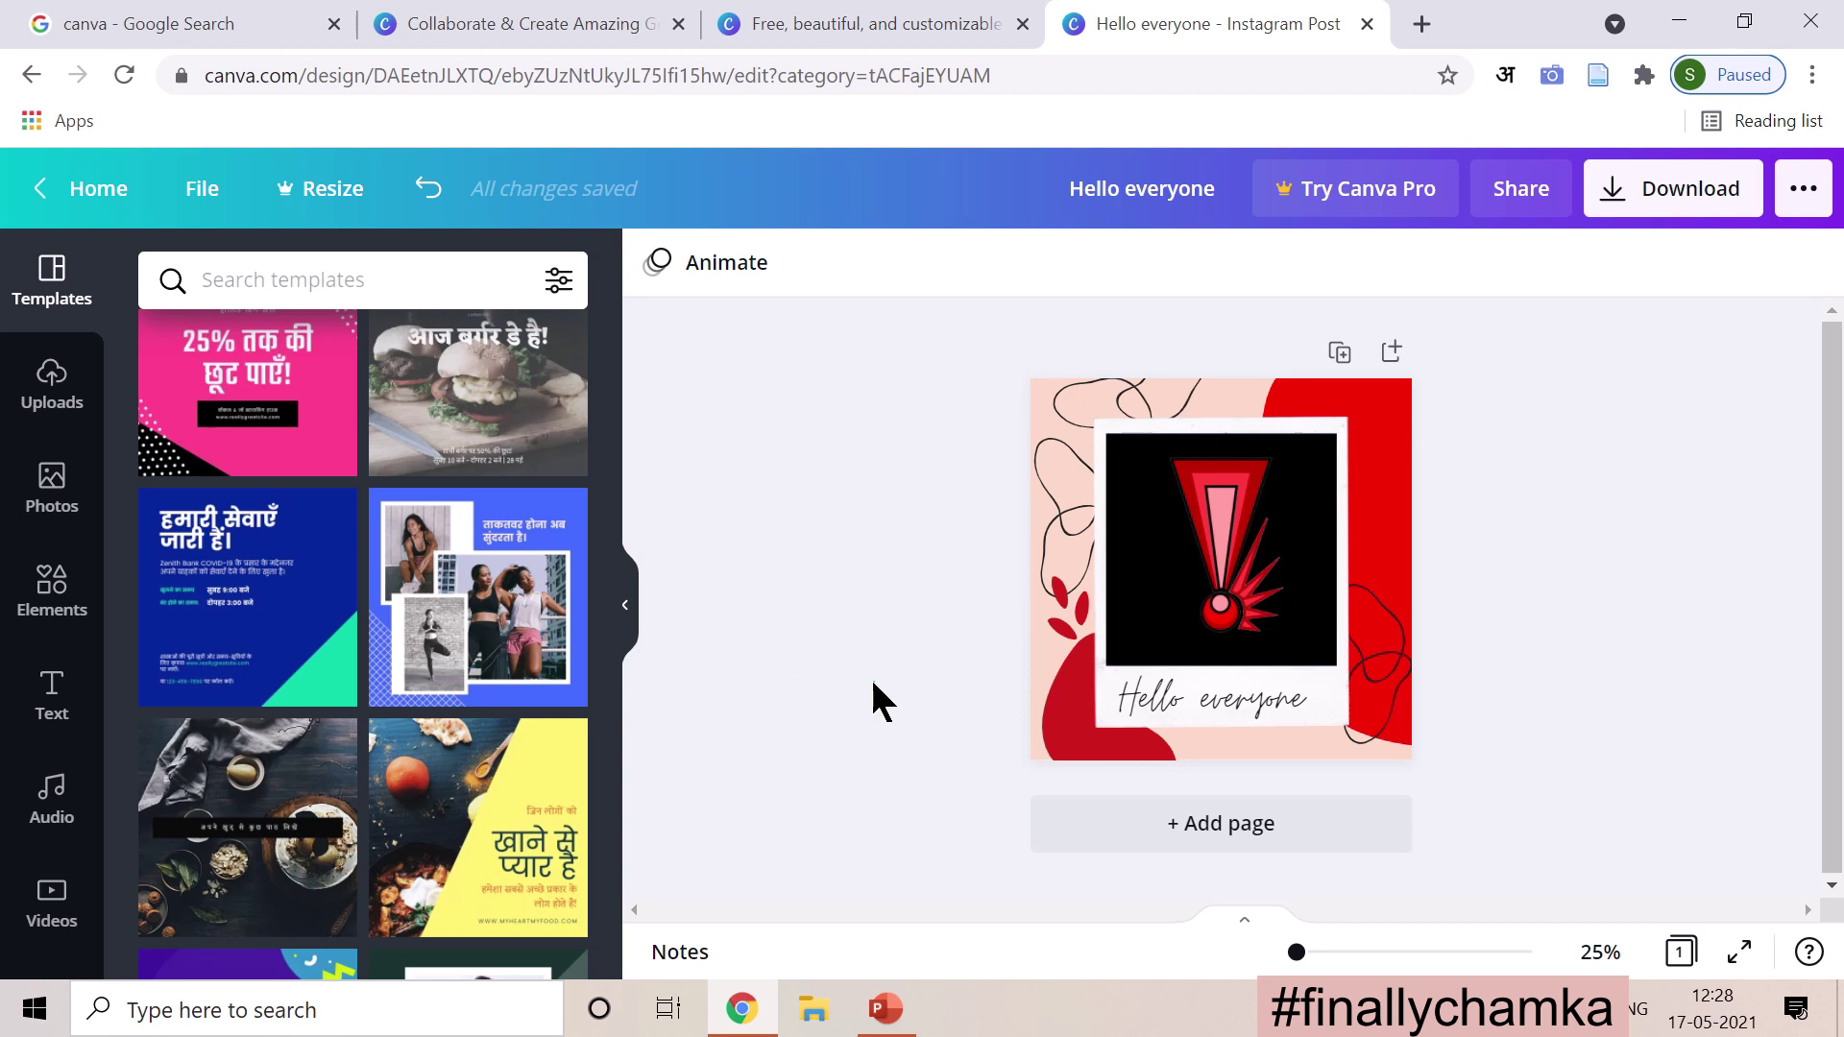
Step: Undo the page deletion and the template changes on page 1 back to the polaroid design, and check both pages
key("ctrl+z")
key("ctrl+z")
key("ctrl+z")
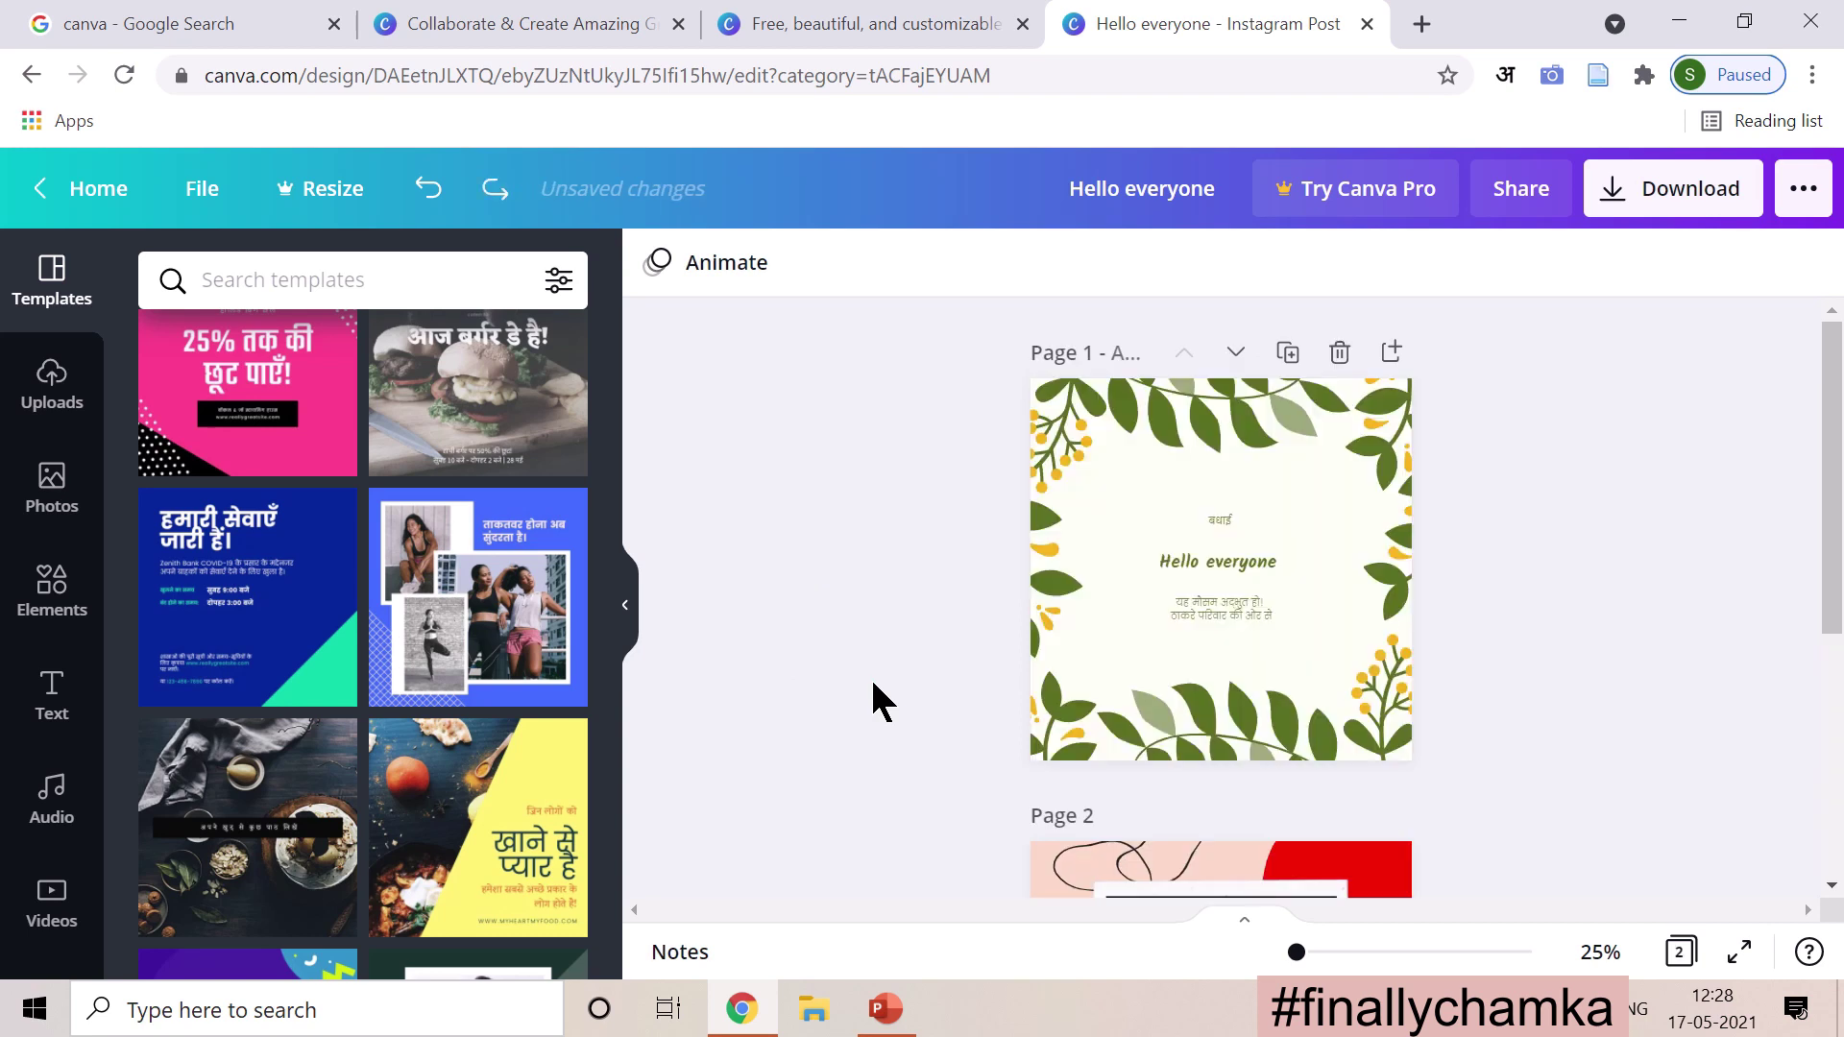
key("ctrl+z")
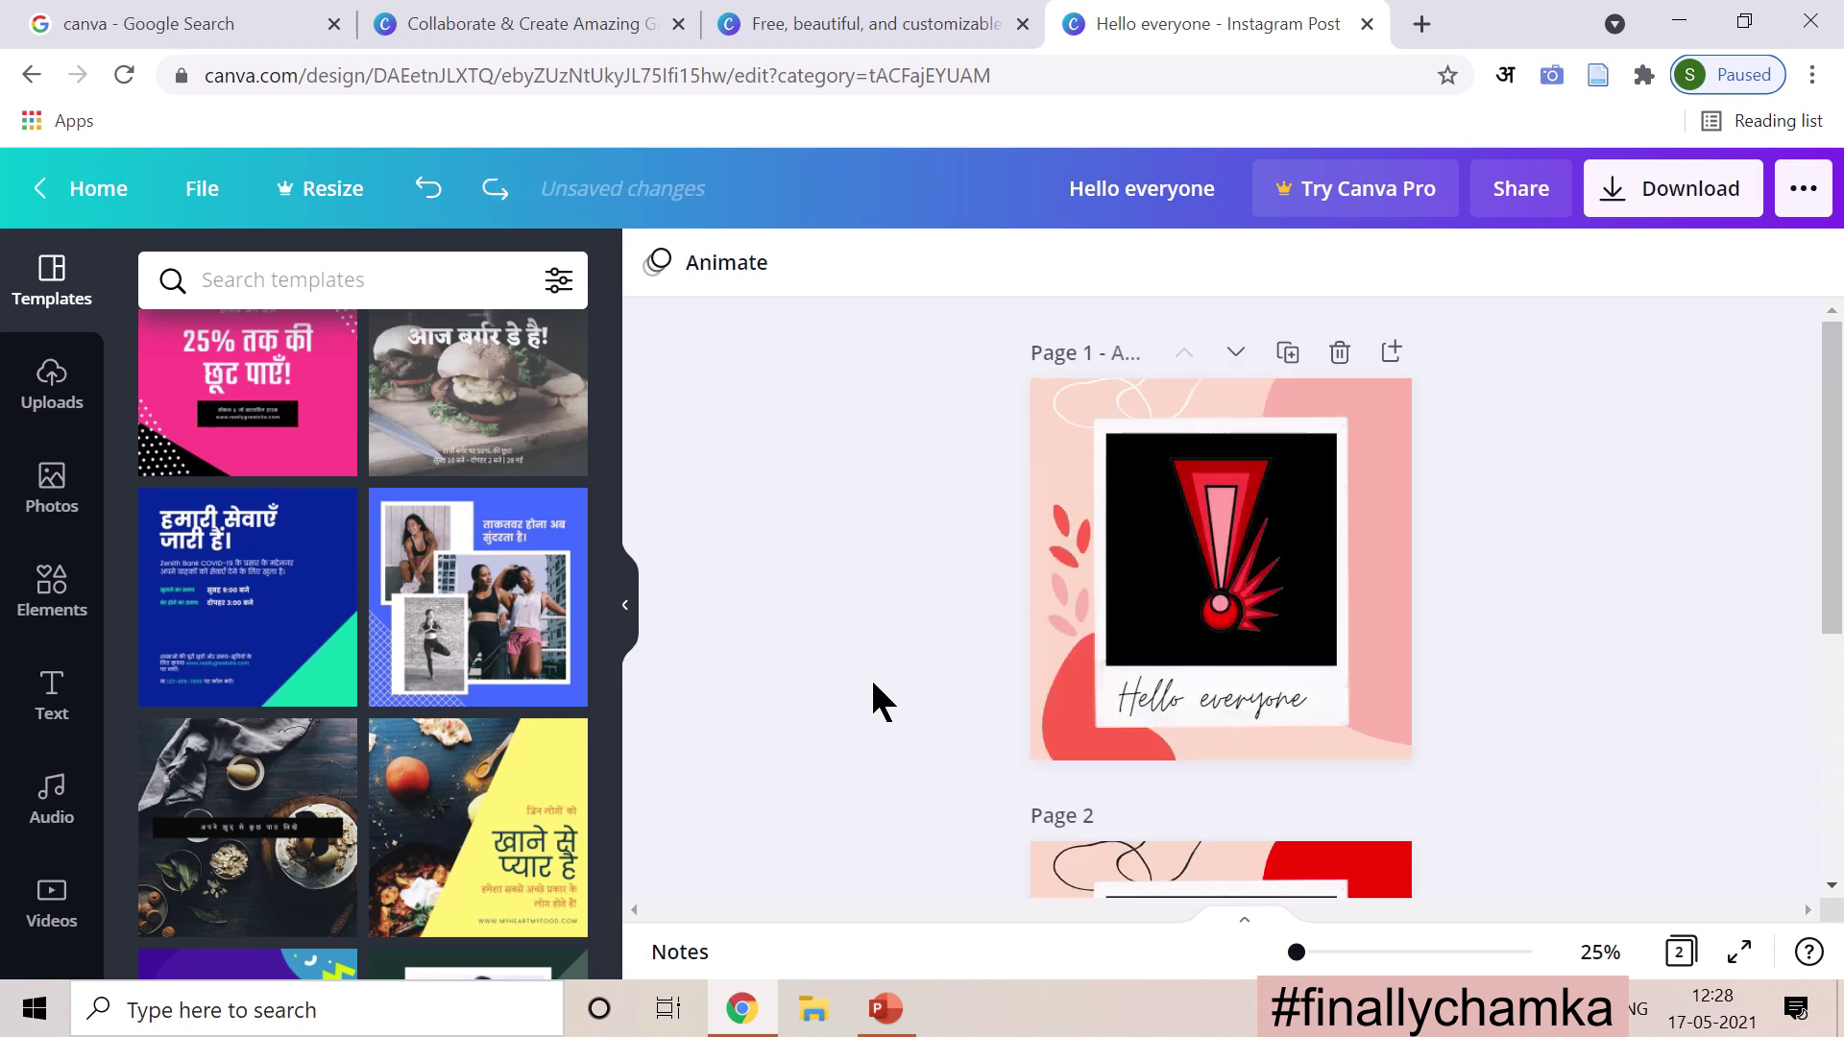
scroll(870, 676, "down", 5)
scroll(870, 677, "up", 5)
scroll(870, 676, "down", 5)
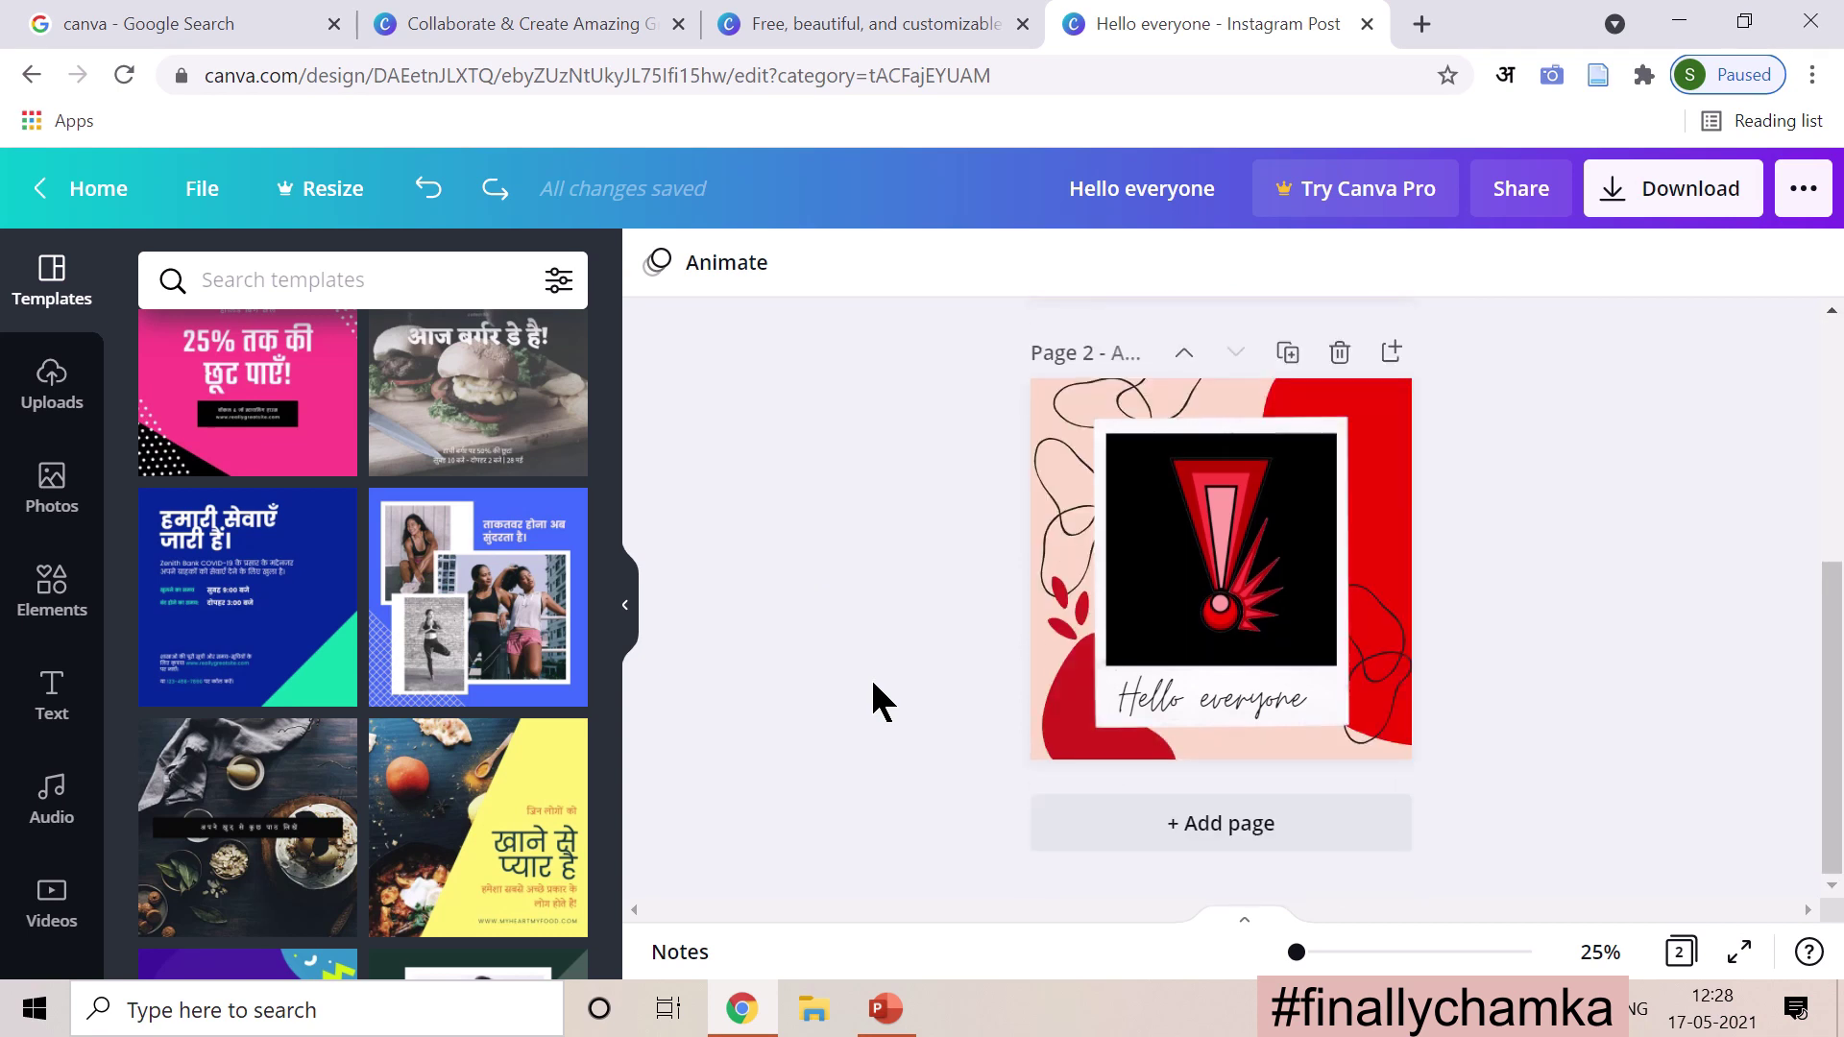
scroll(871, 676, "up", 5)
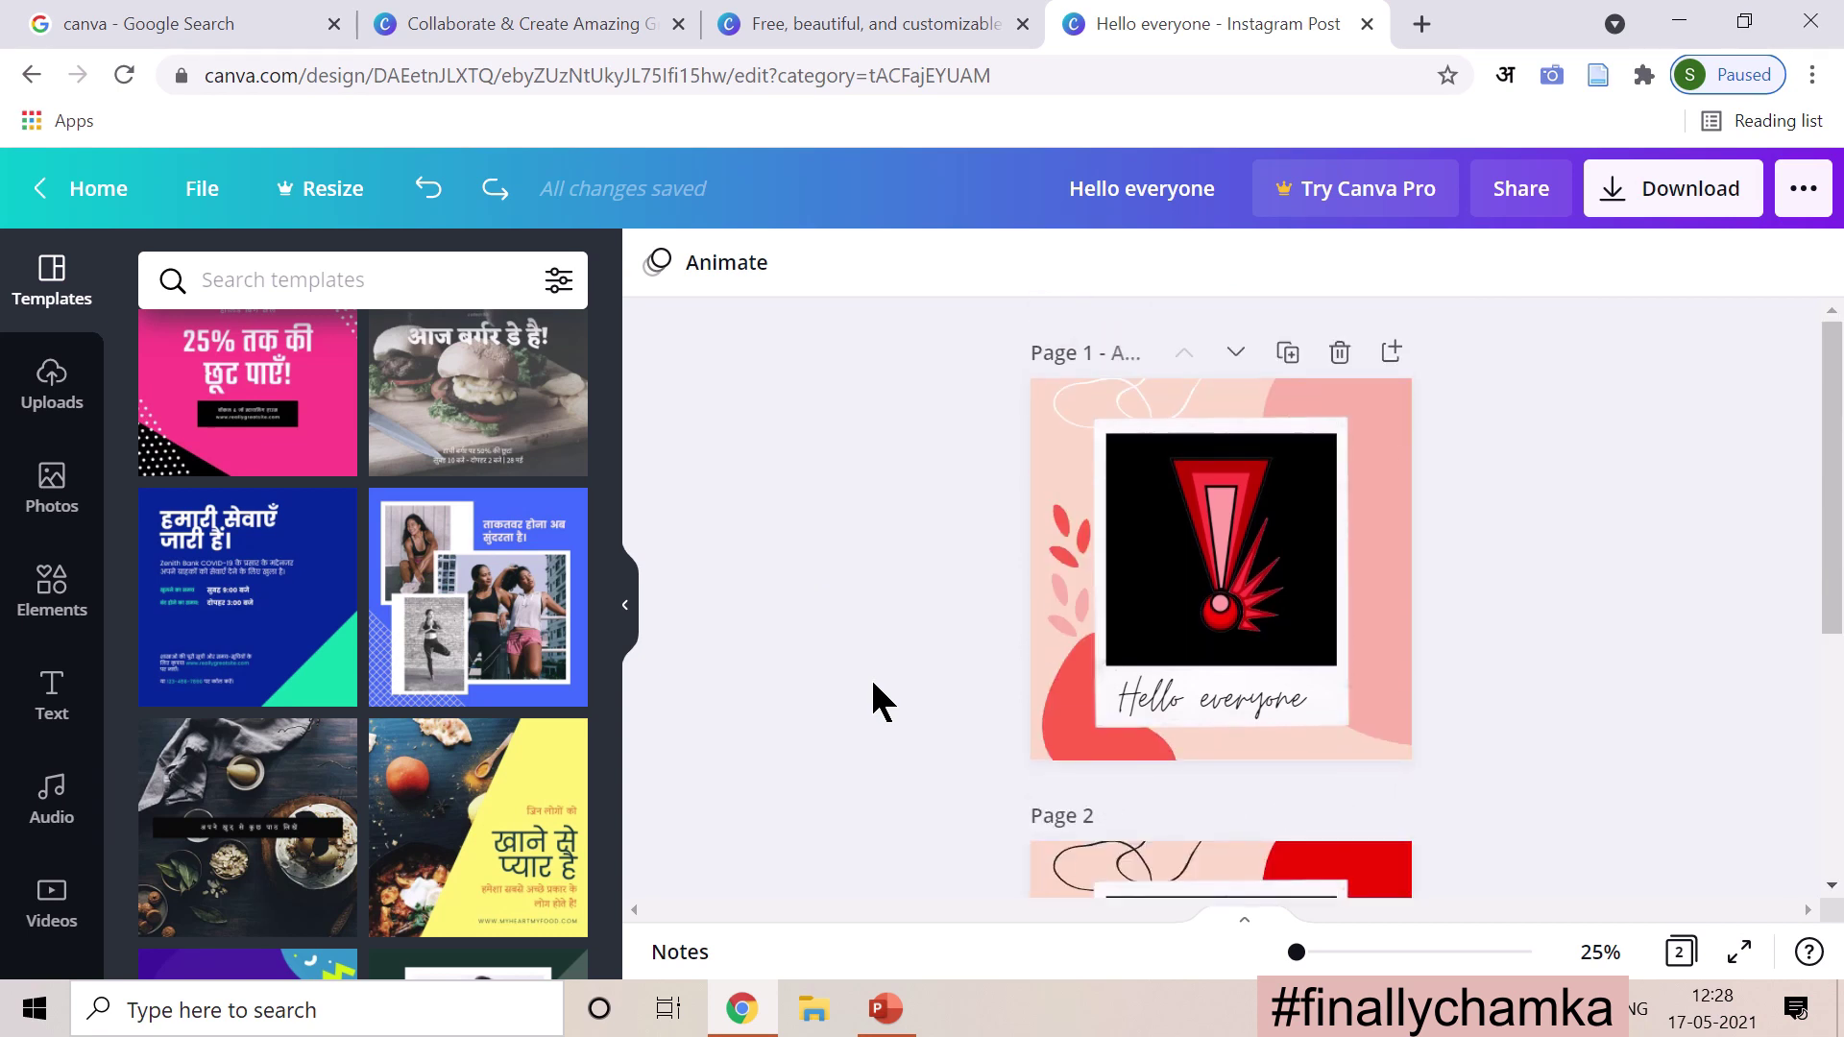
Step: Download all pages of the design as PNG files
left_click(1656, 207)
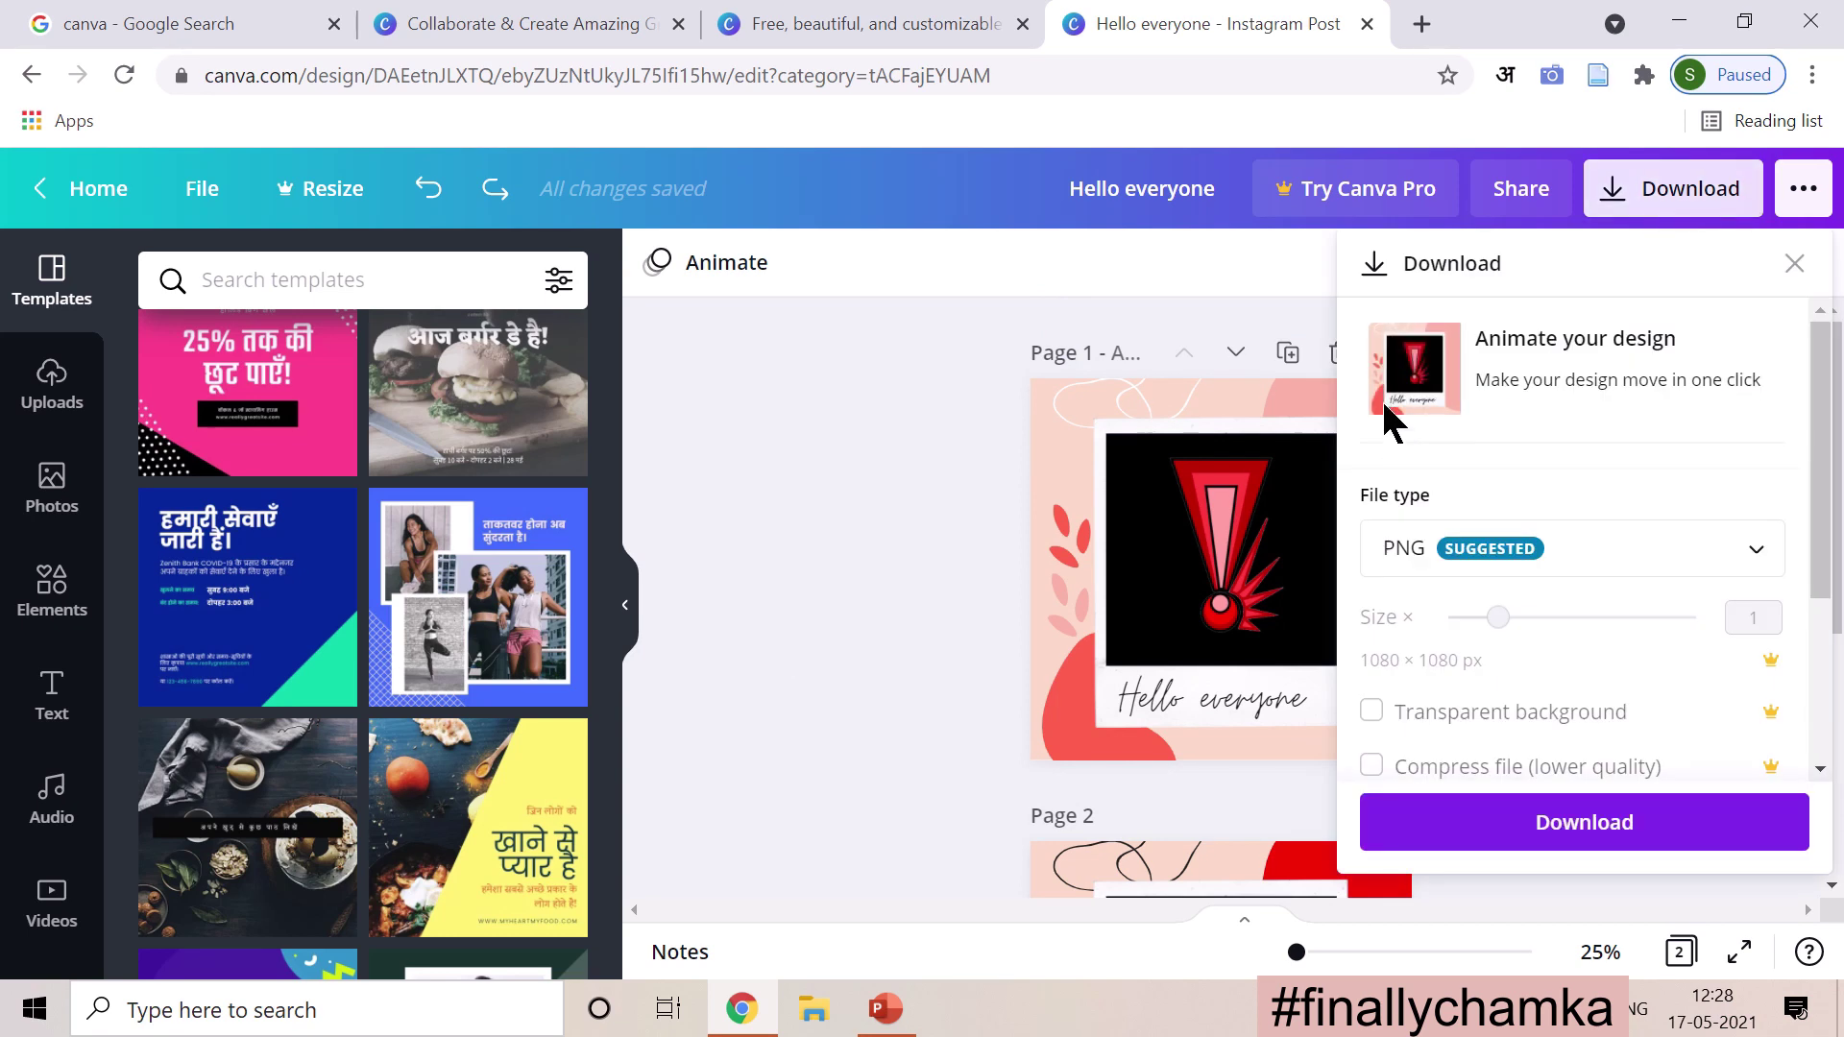
left_click(1753, 555)
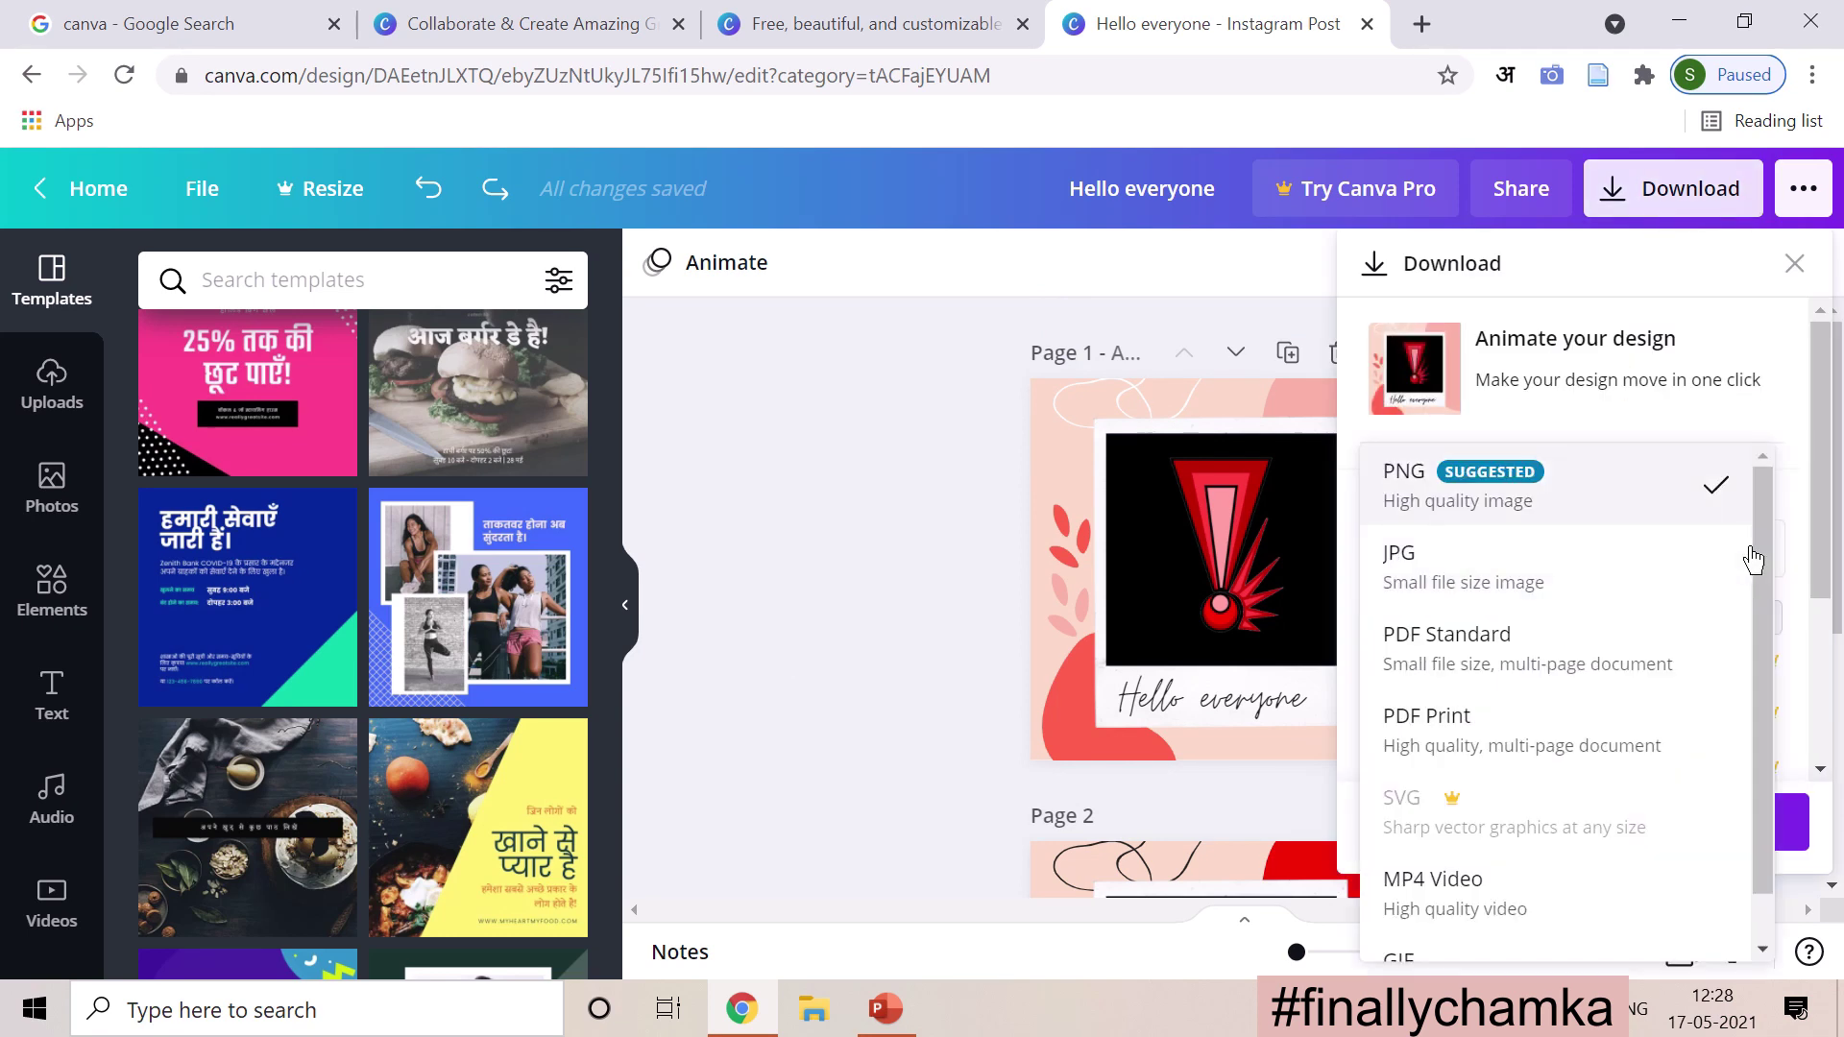
left_click(1564, 528)
scroll(1606, 663, "down", 1)
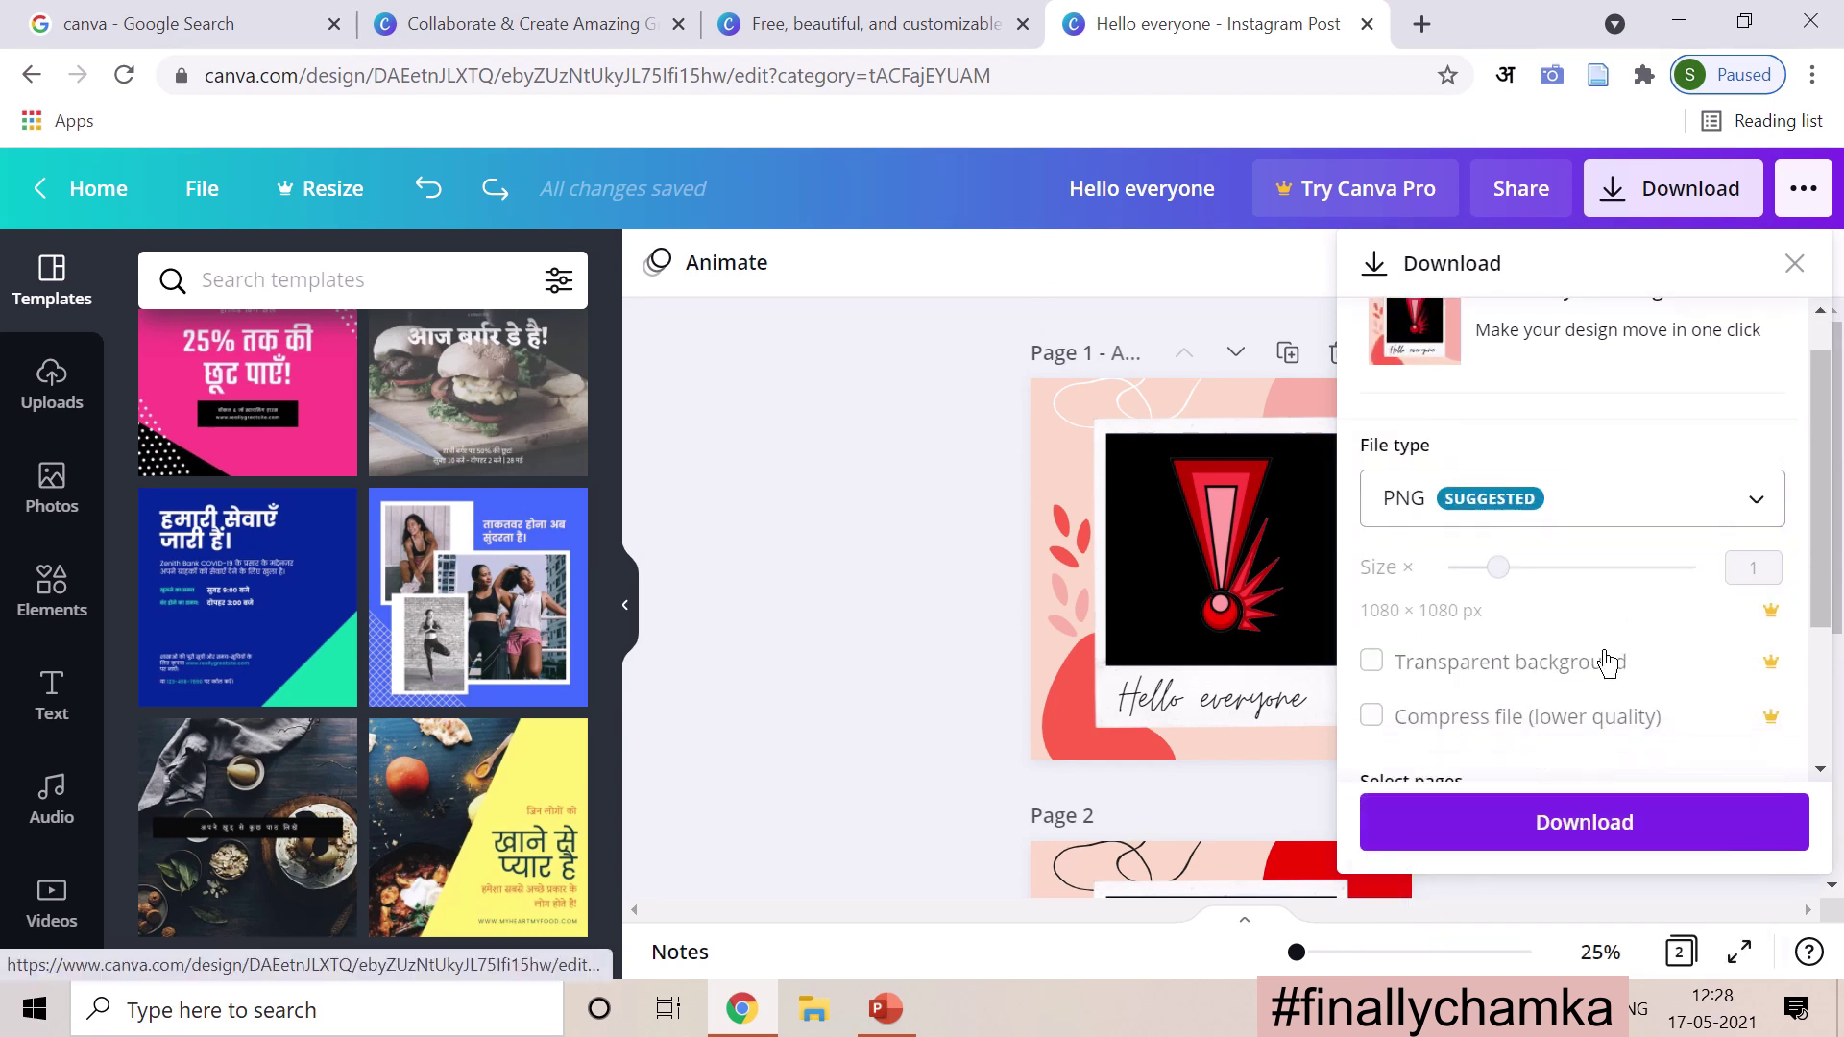
scroll(1606, 663, "down", 3)
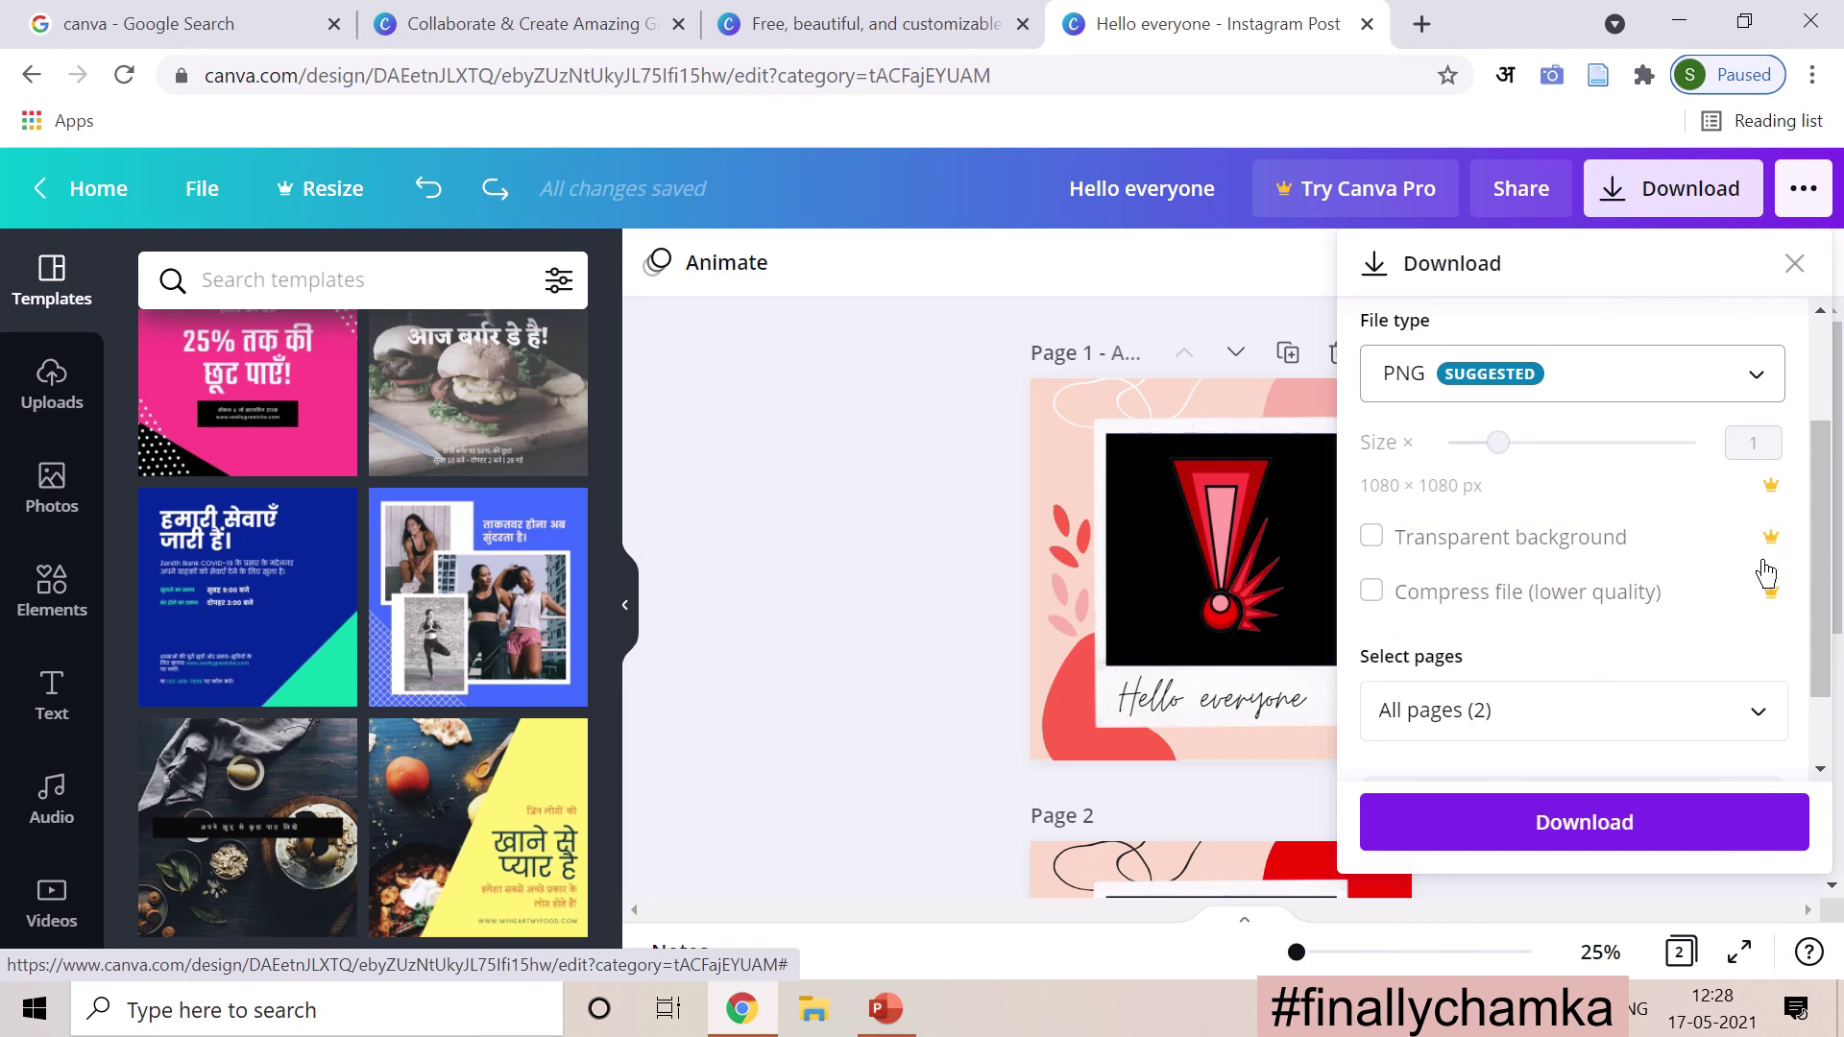
scroll(1586, 625, "down", 1)
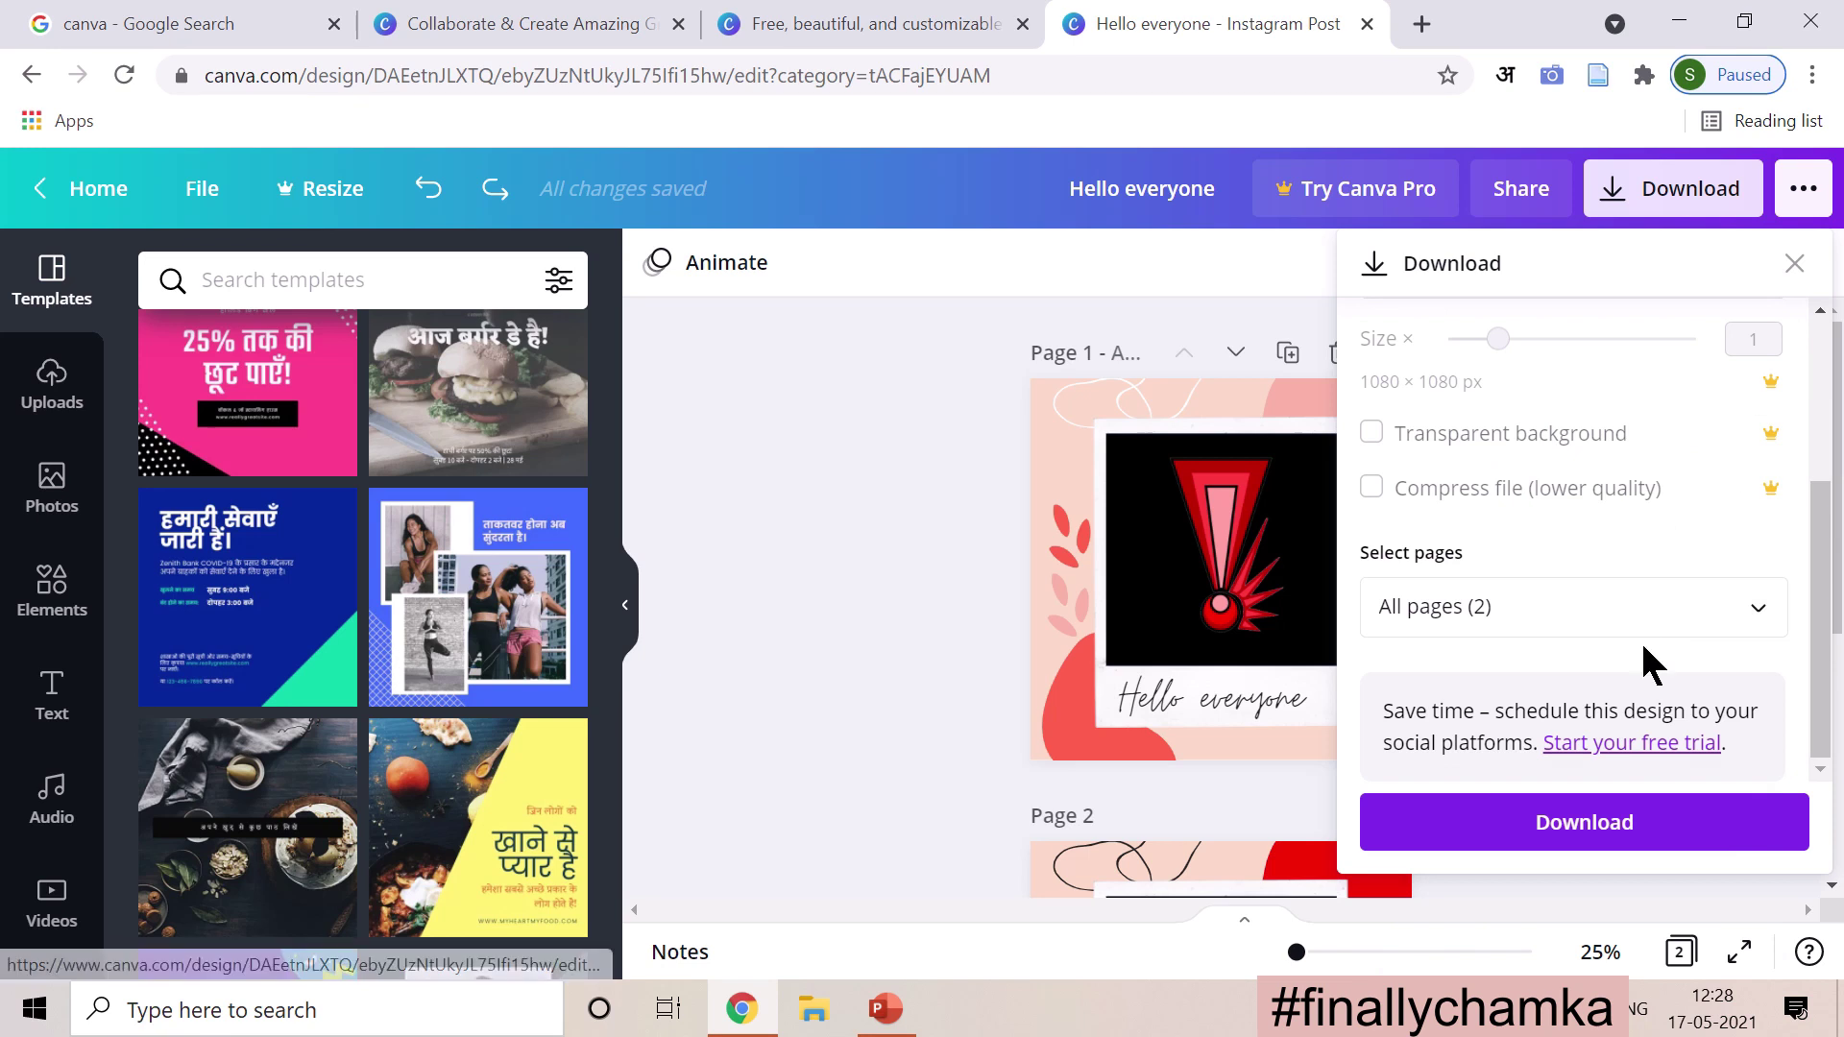
left_click(1610, 829)
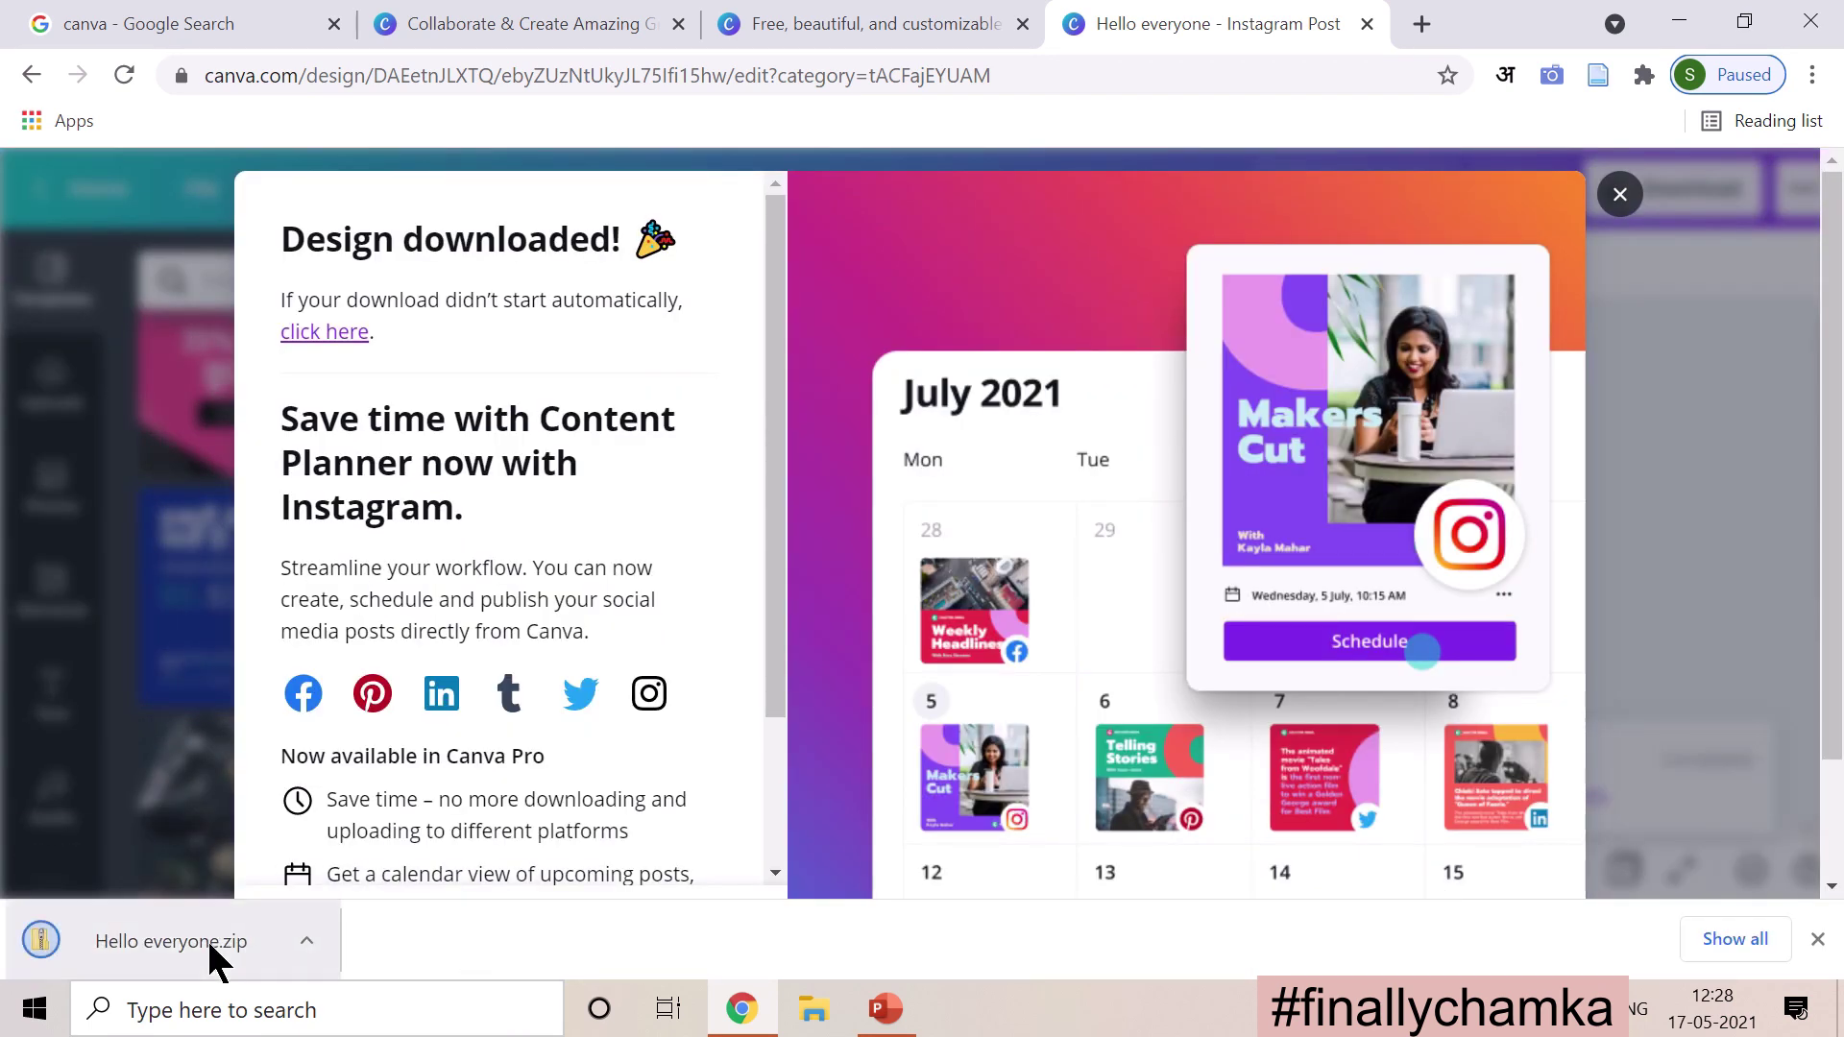
Step: Place the downloaded Hello everyone.zip on the desktop
right_click(168, 937)
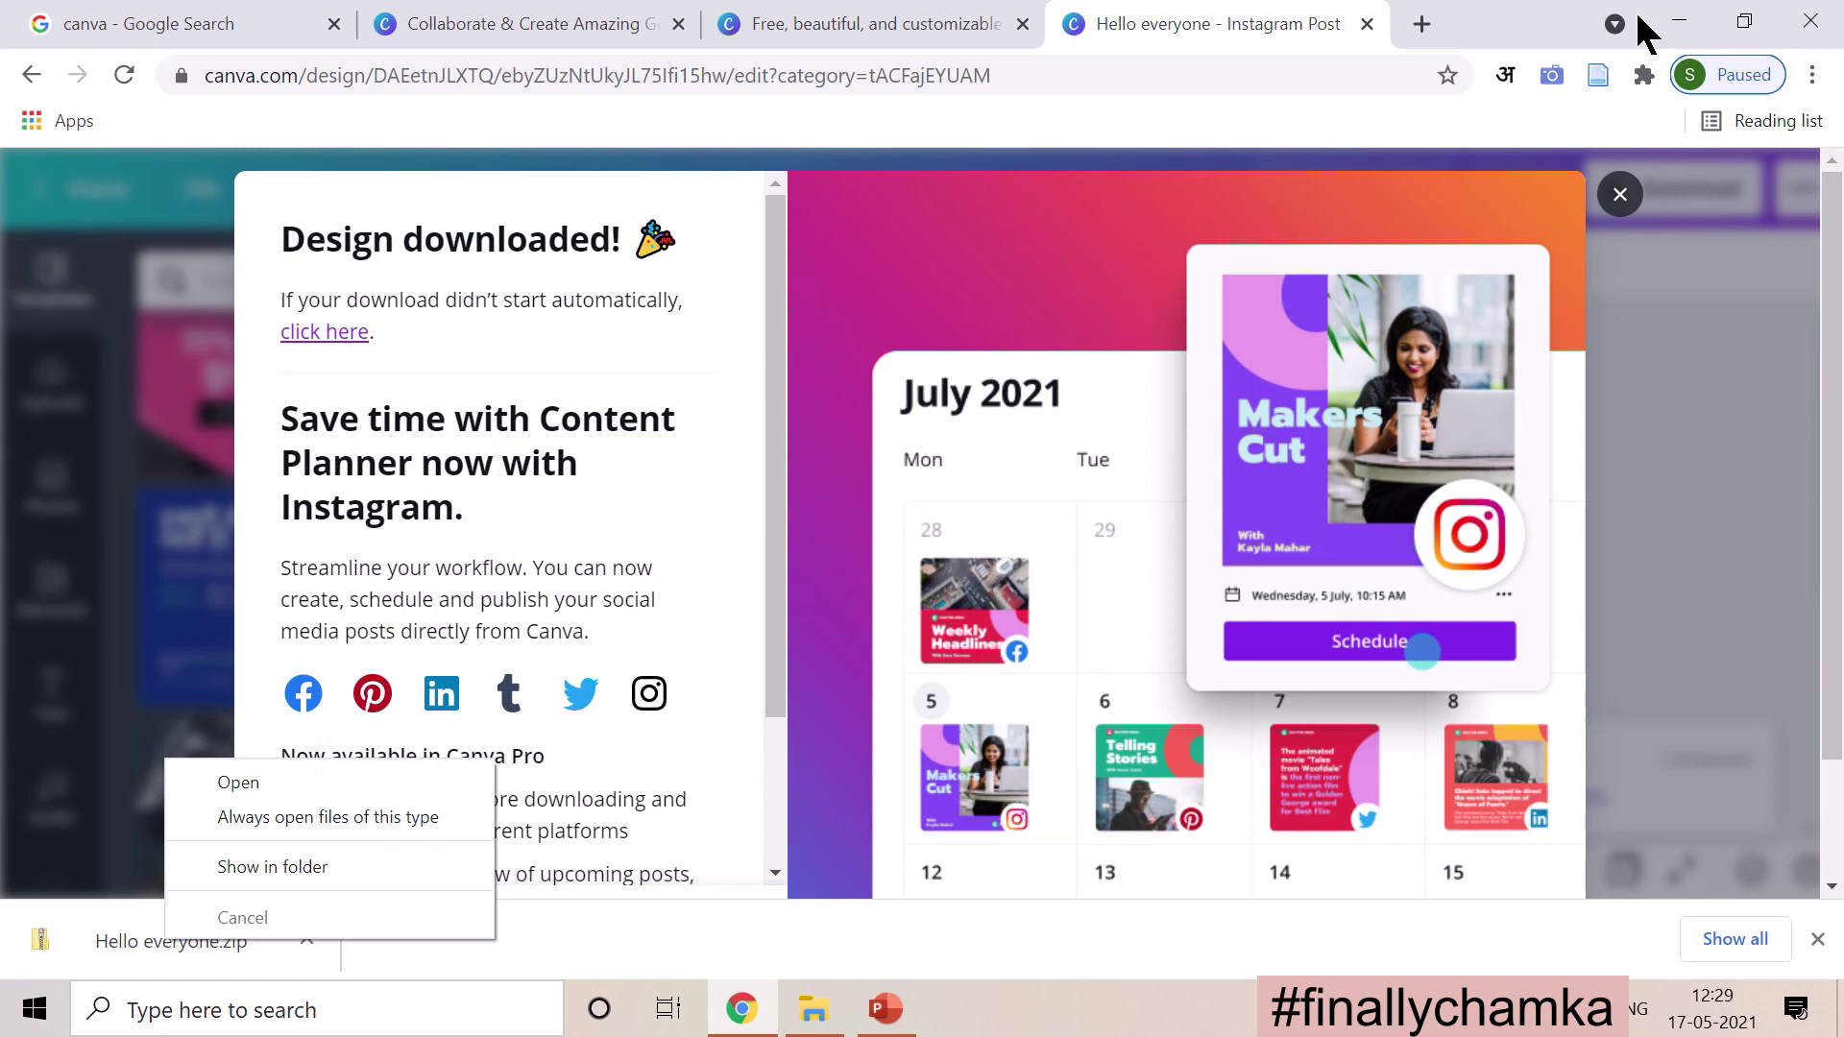
left_click(1672, 28)
left_click(1671, 29)
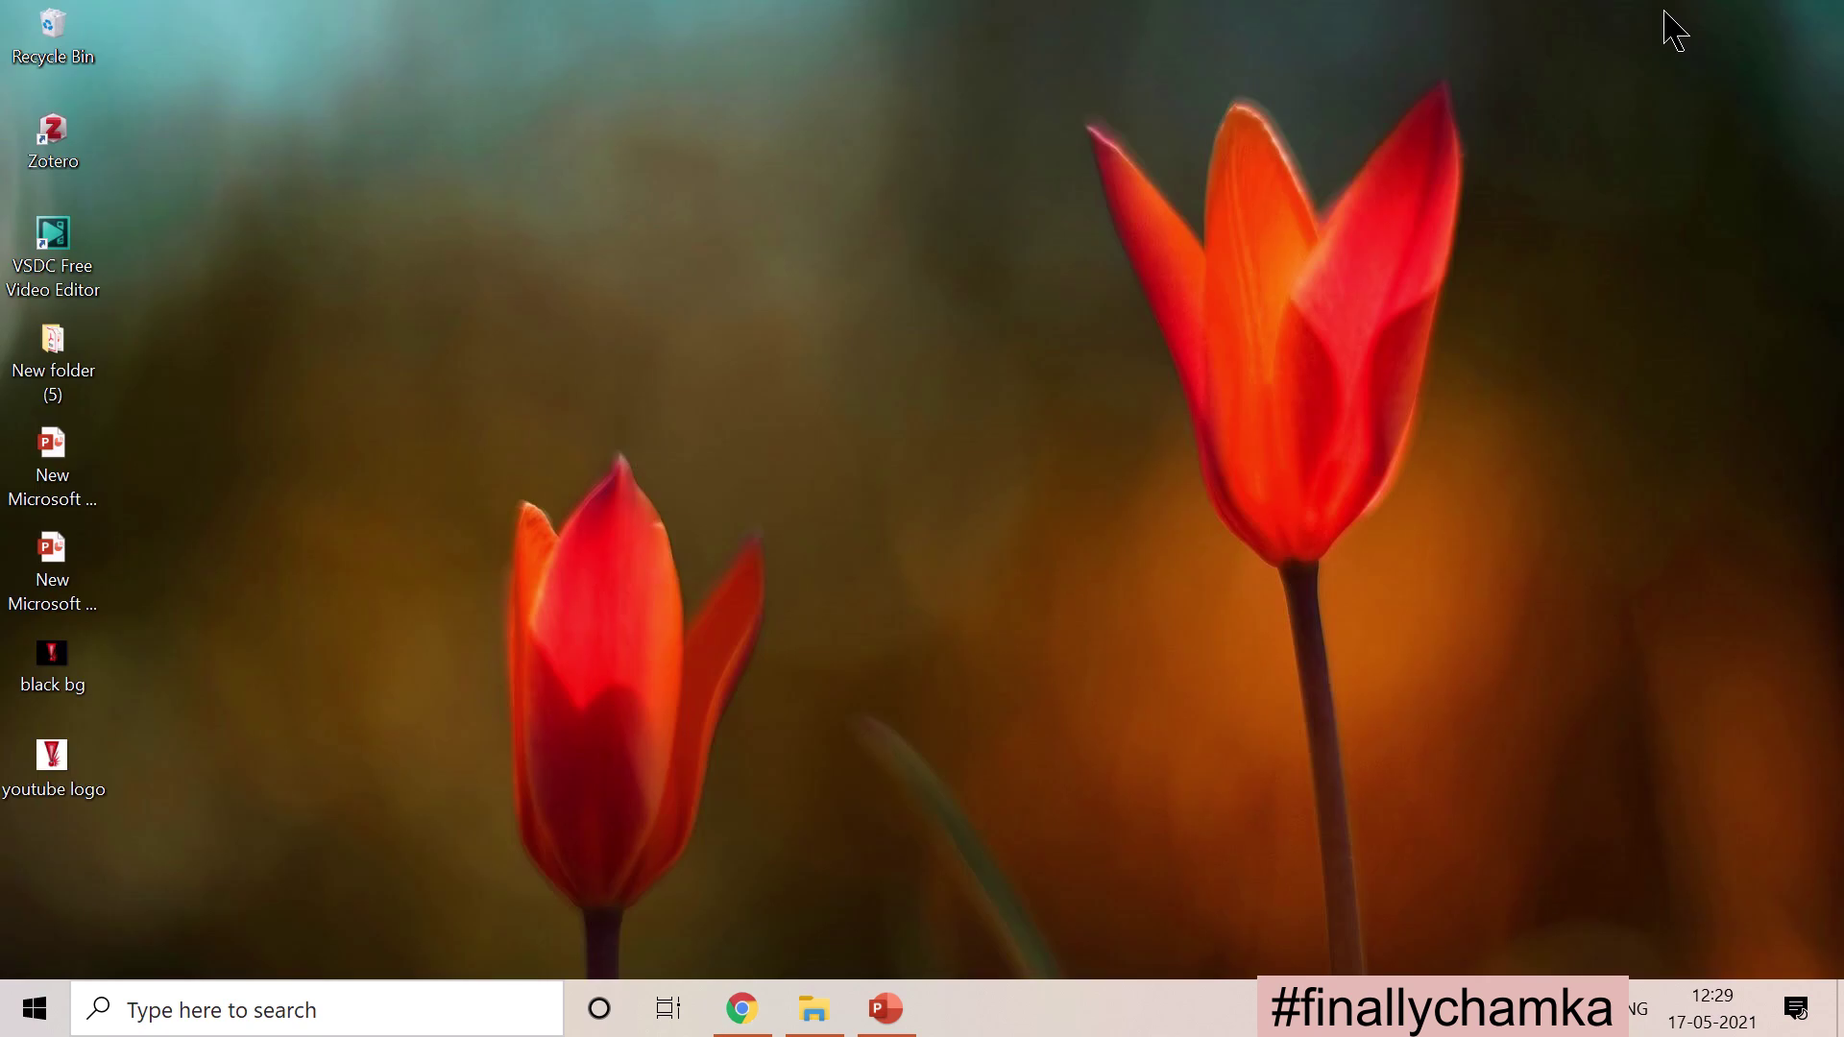
right_click(604, 465)
left_click(749, 630)
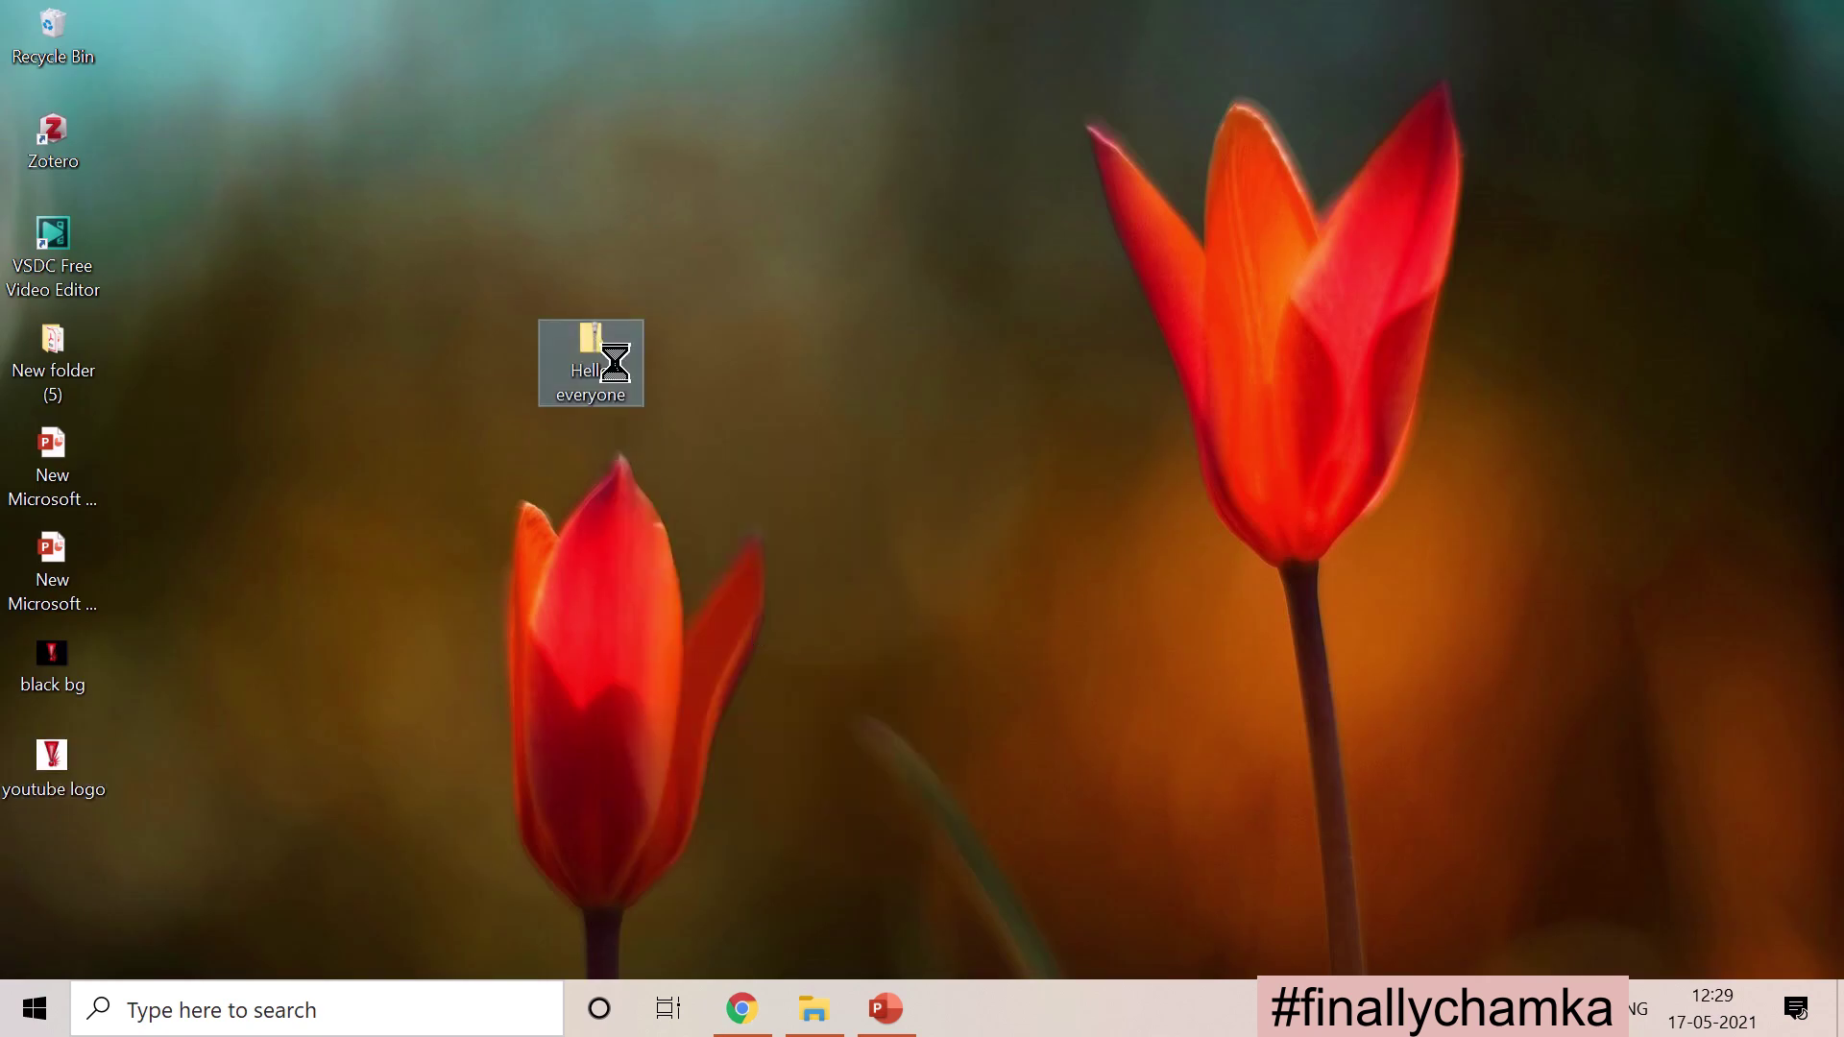
Step: Extract the Hello everyone archive directly onto the desktop with 7-Zip
right_click(615, 366)
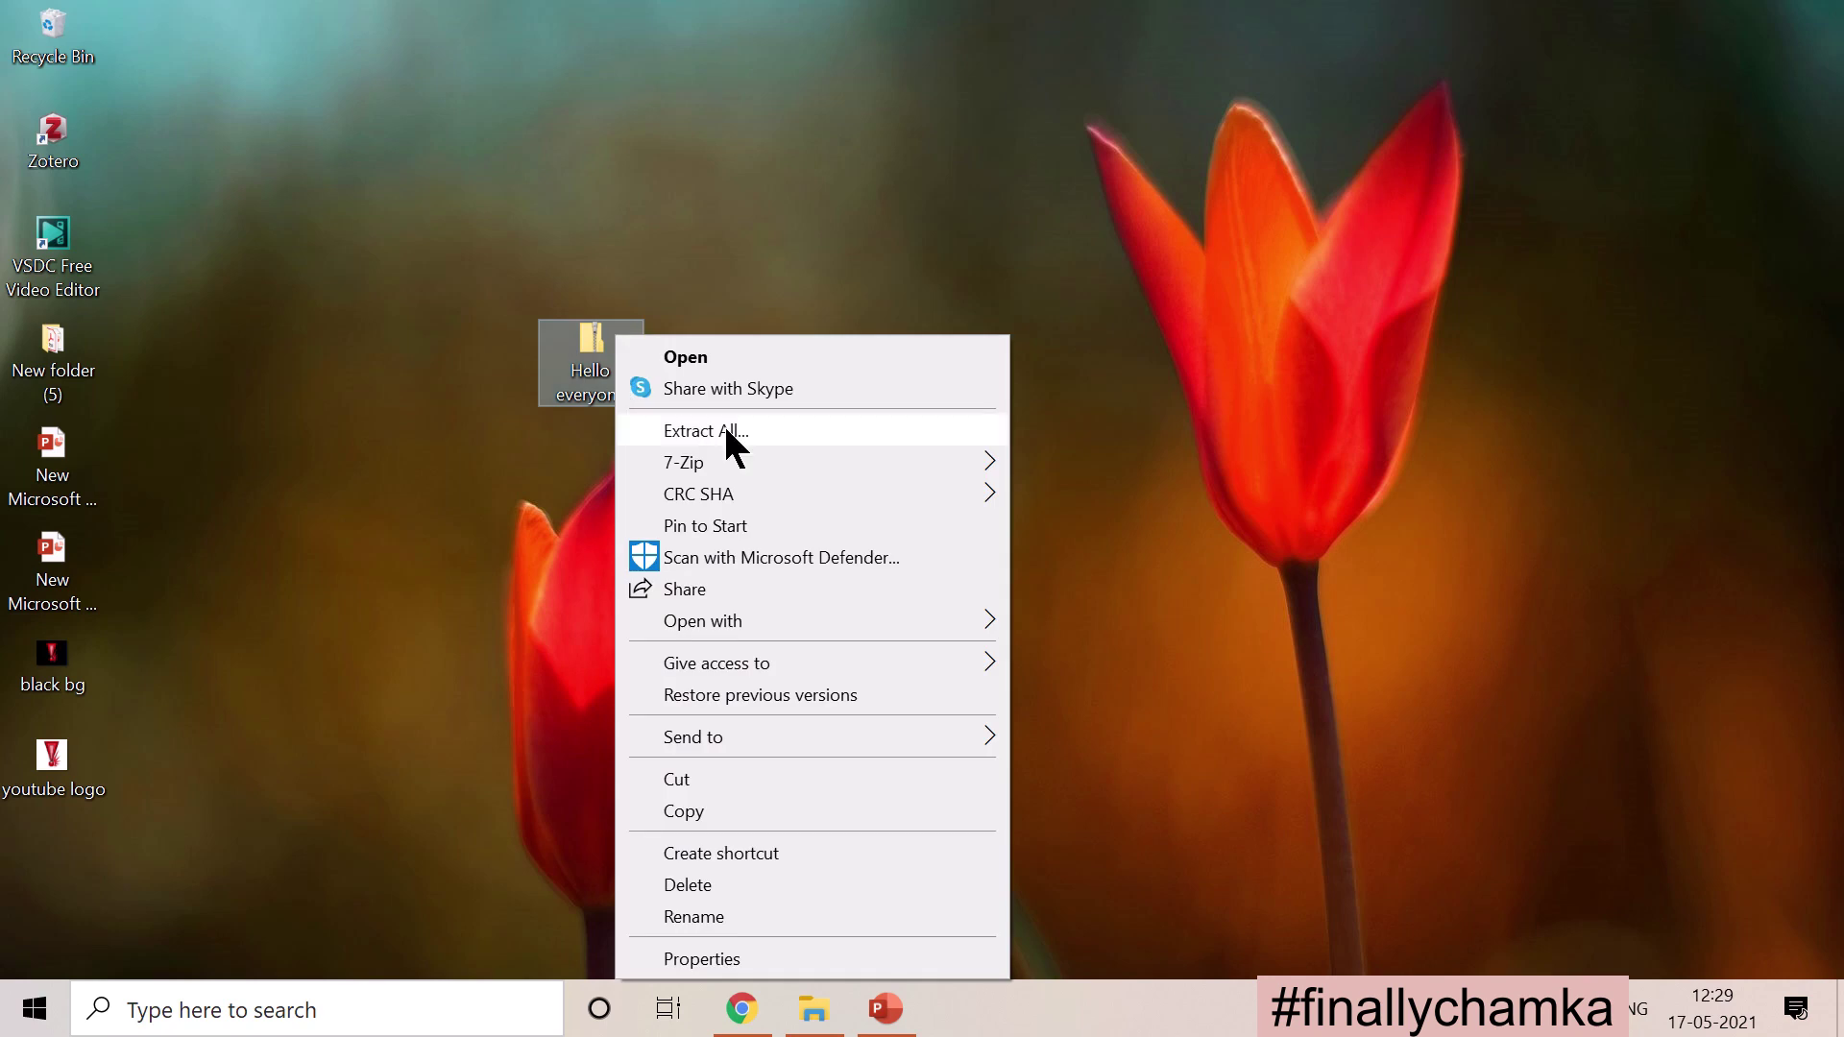
mouse_move(777, 469)
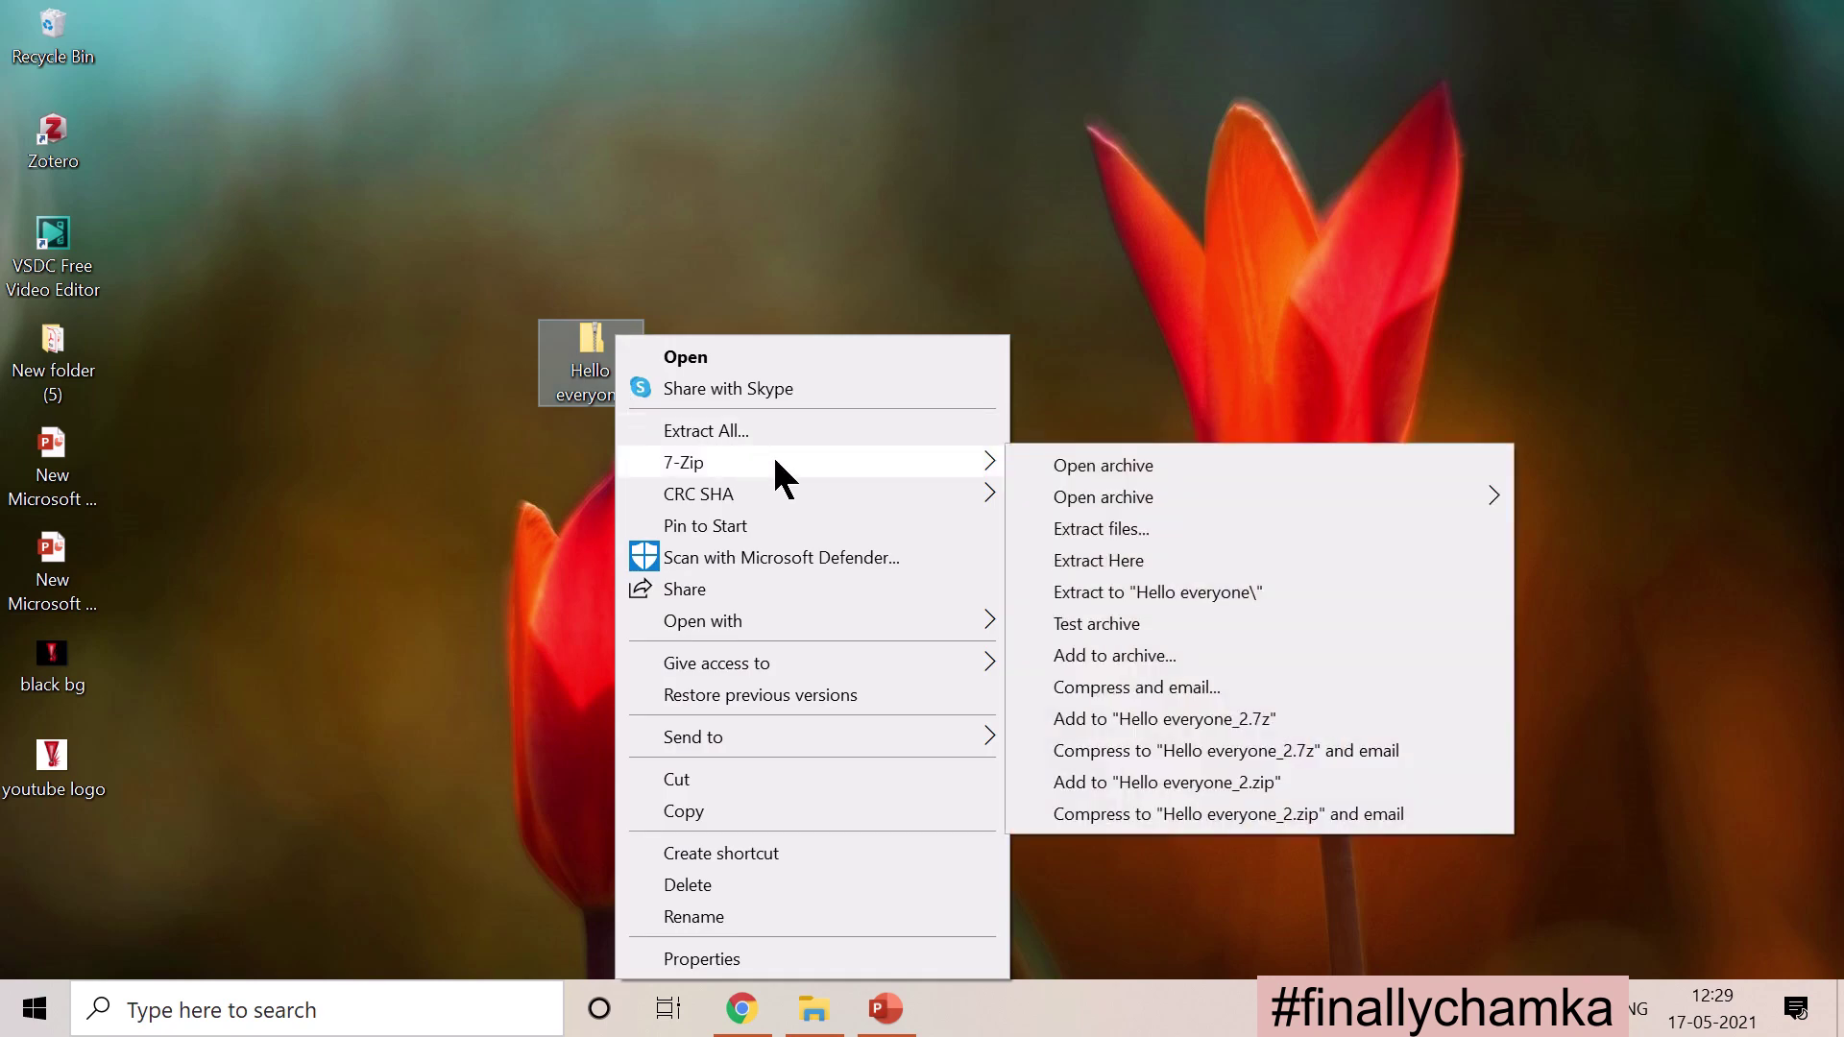
left_click(1106, 560)
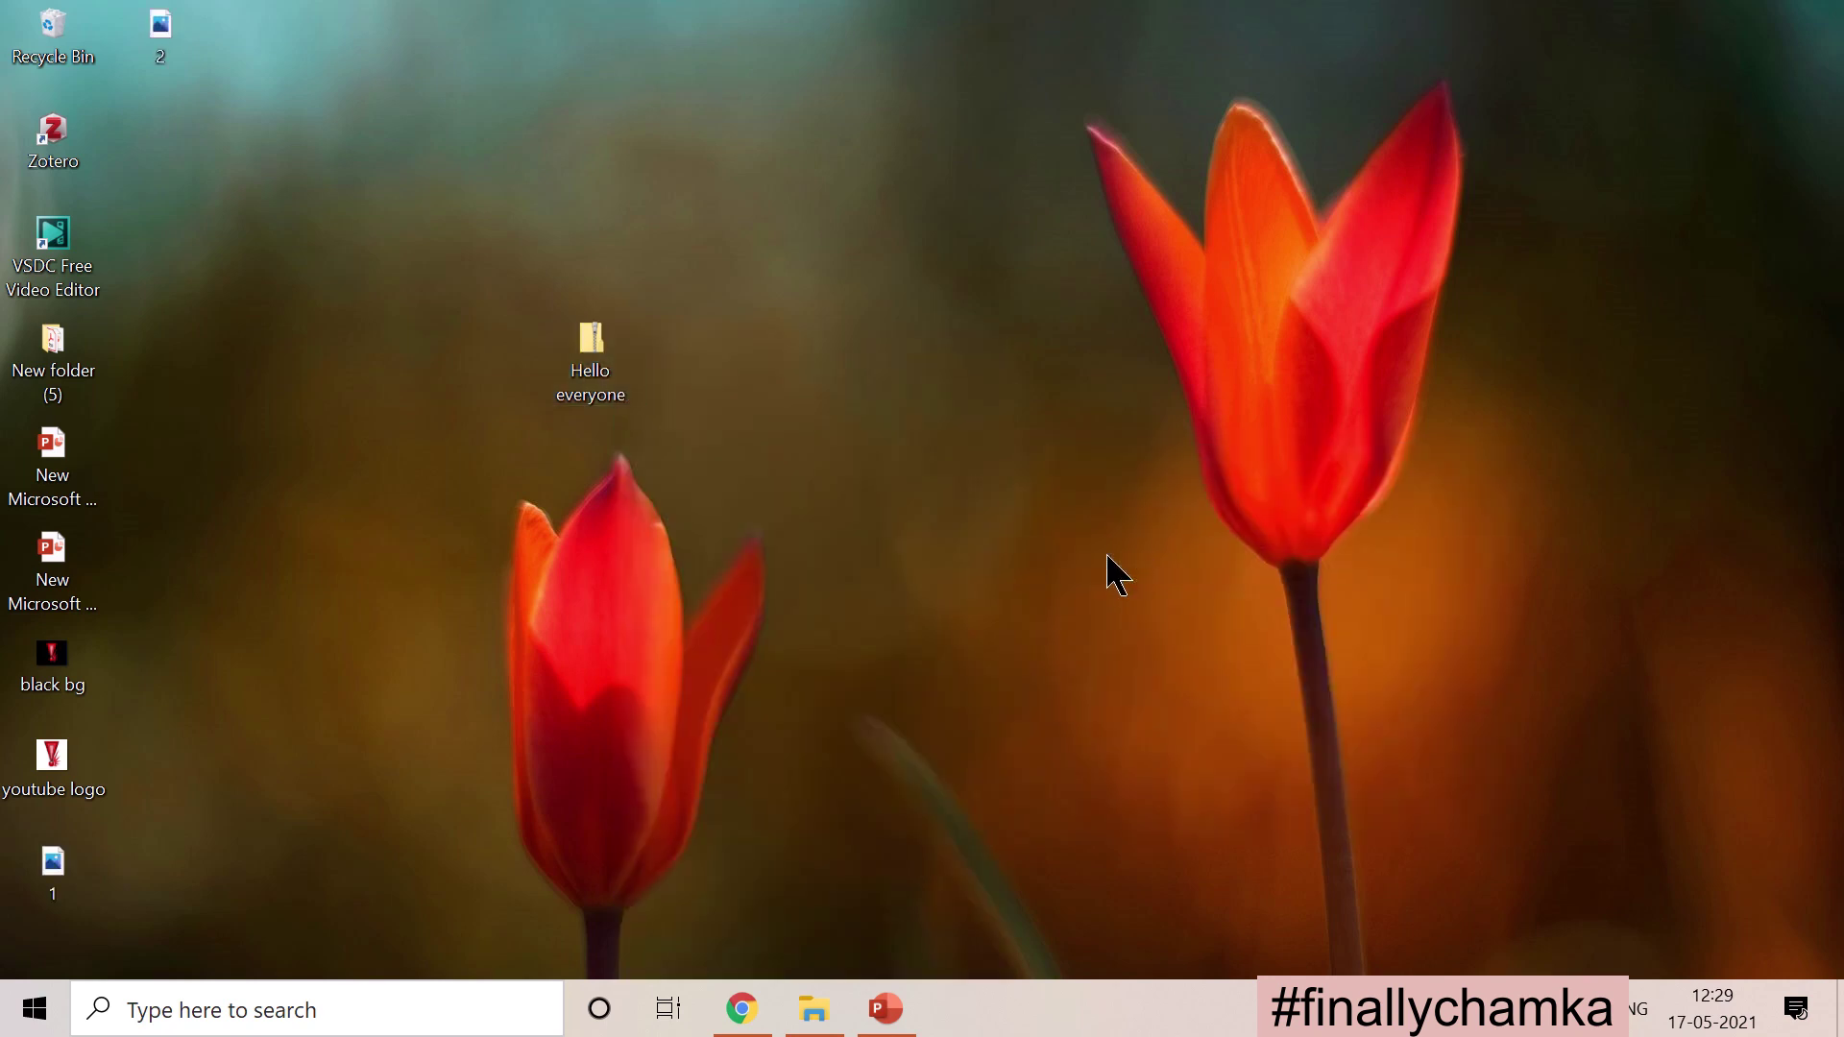
Step: View the extracted images 1.png and 2.png and compare the two polaroid designs
double_click(75, 878)
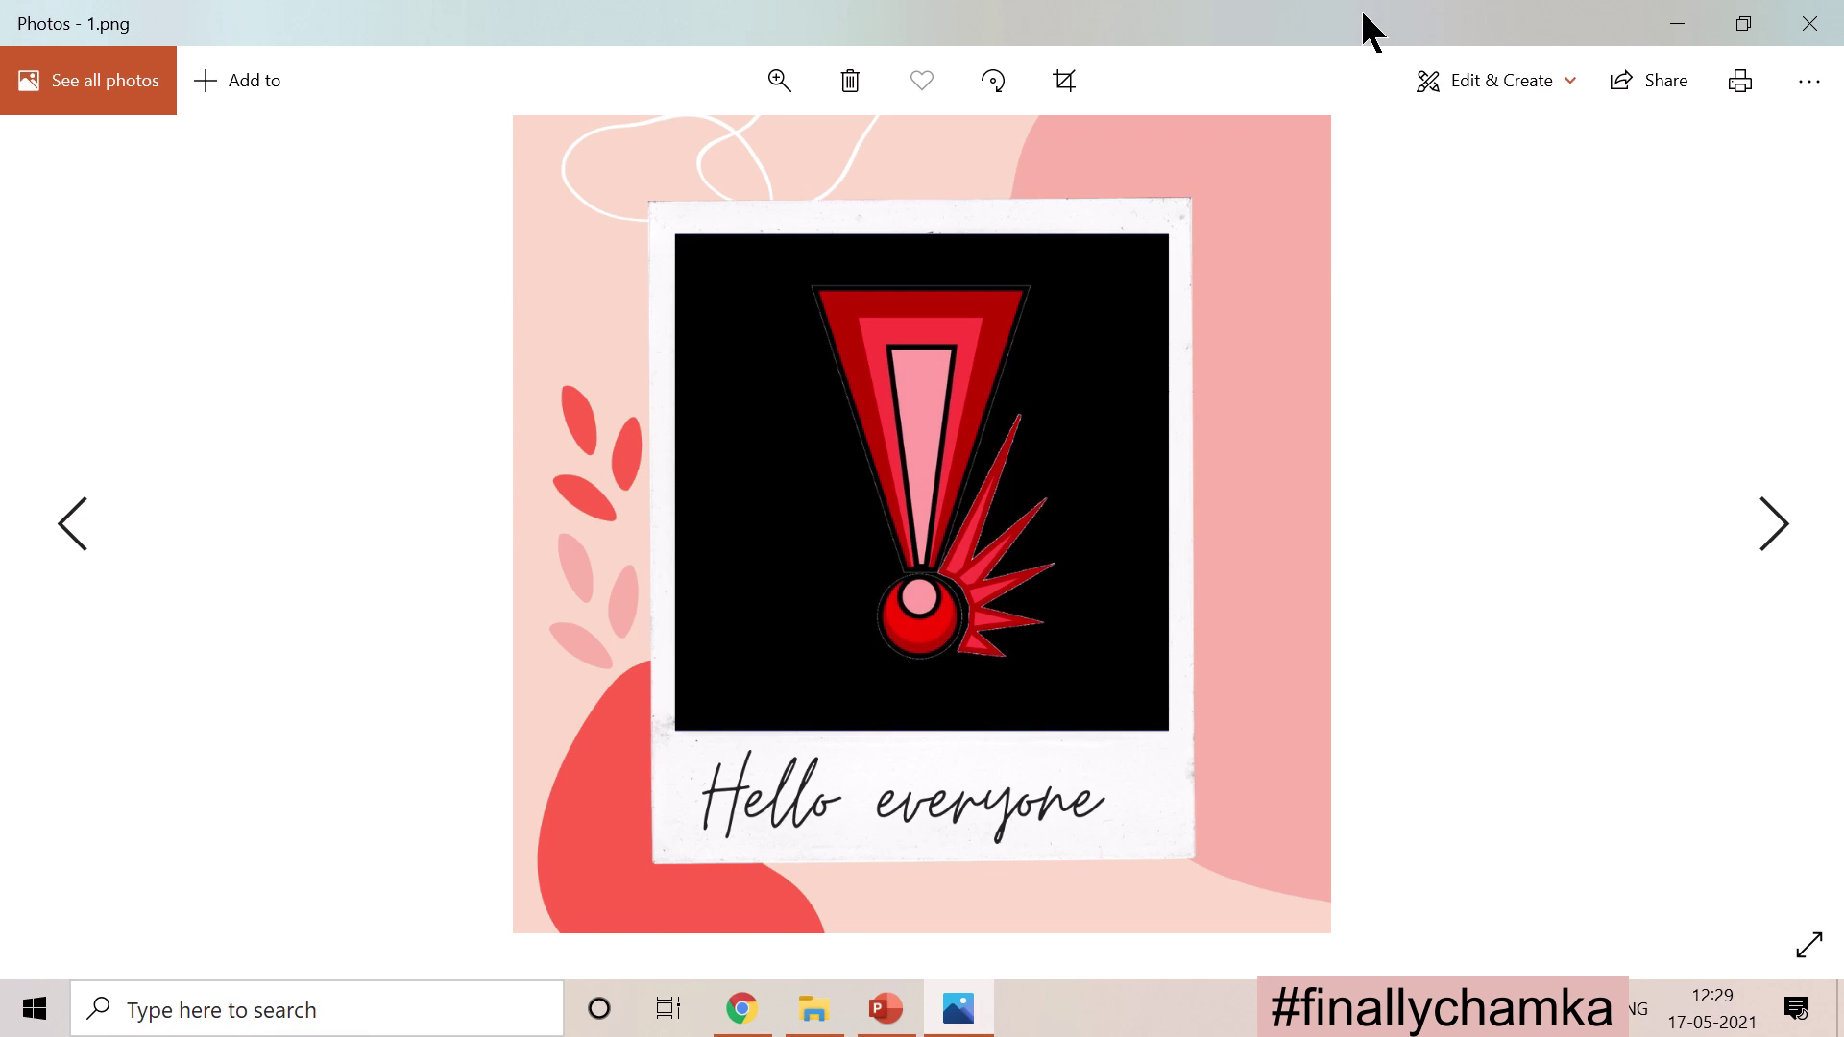
key("Right")
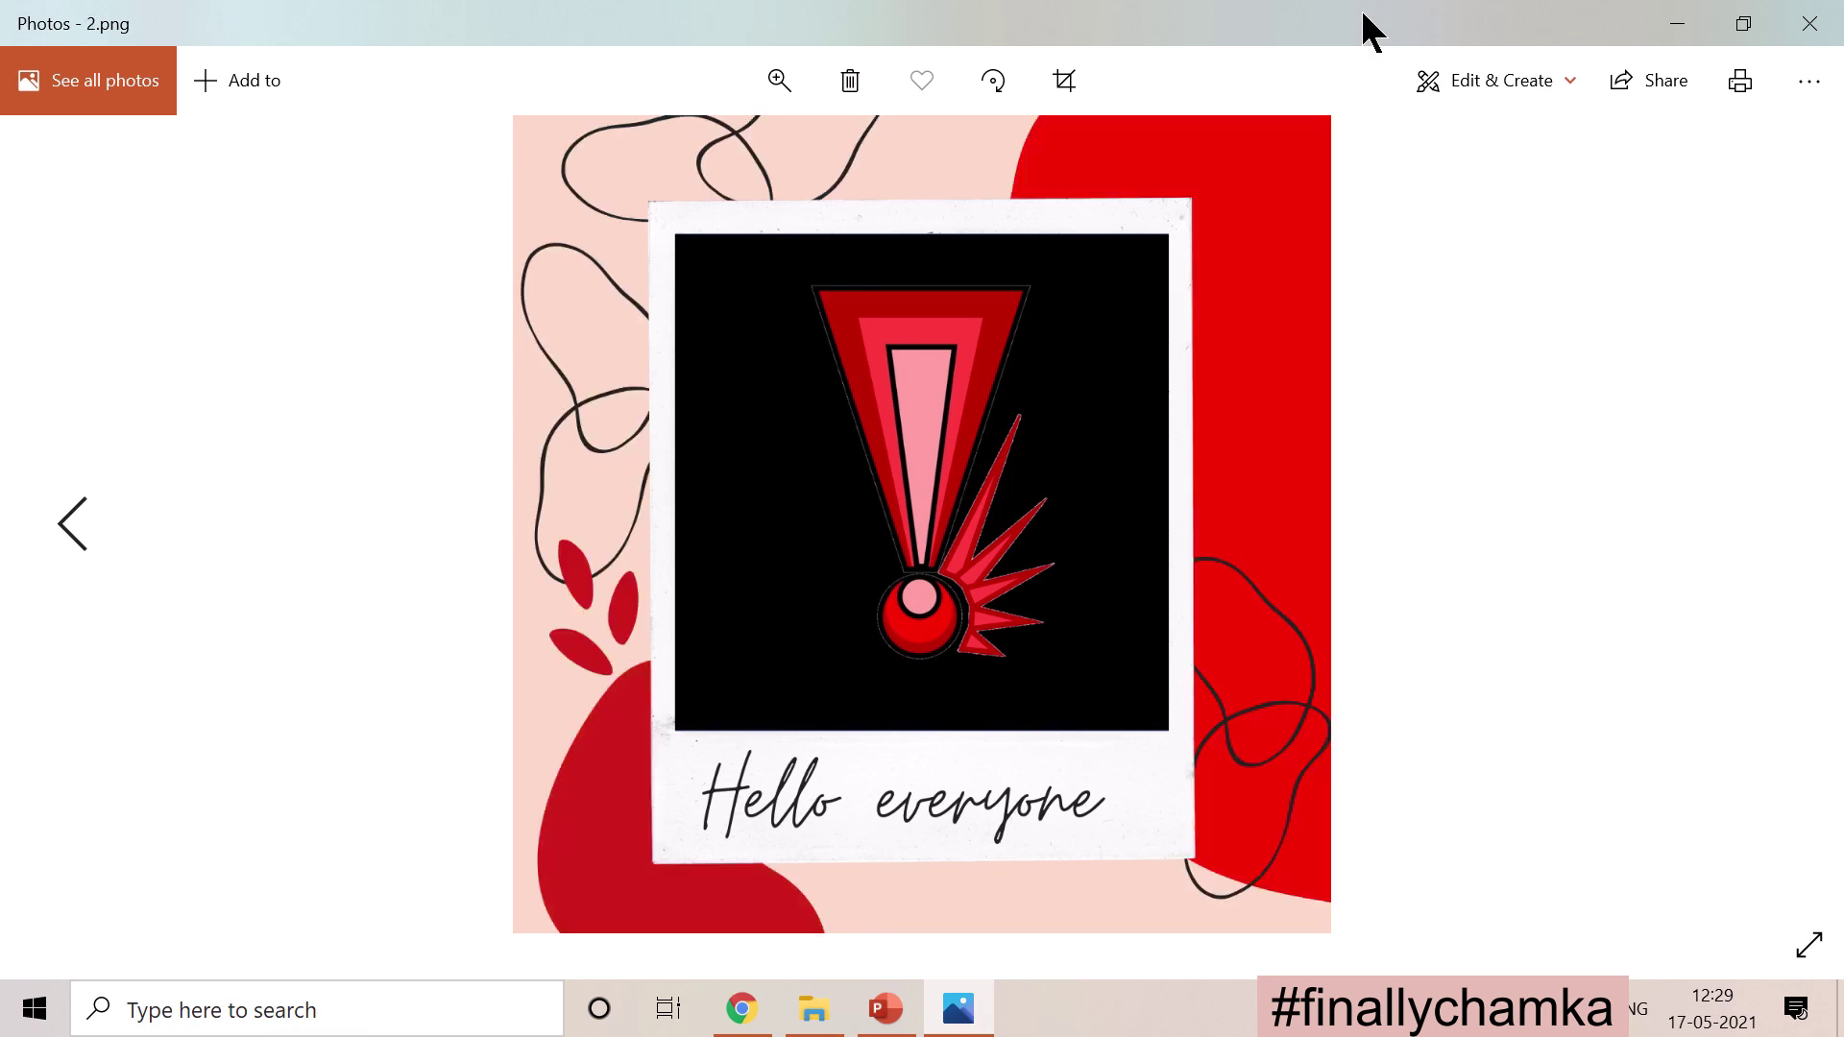
key("Left")
key("Right")
key("Left")
key("Right")
key("Left")
key("Right")
key("Left")
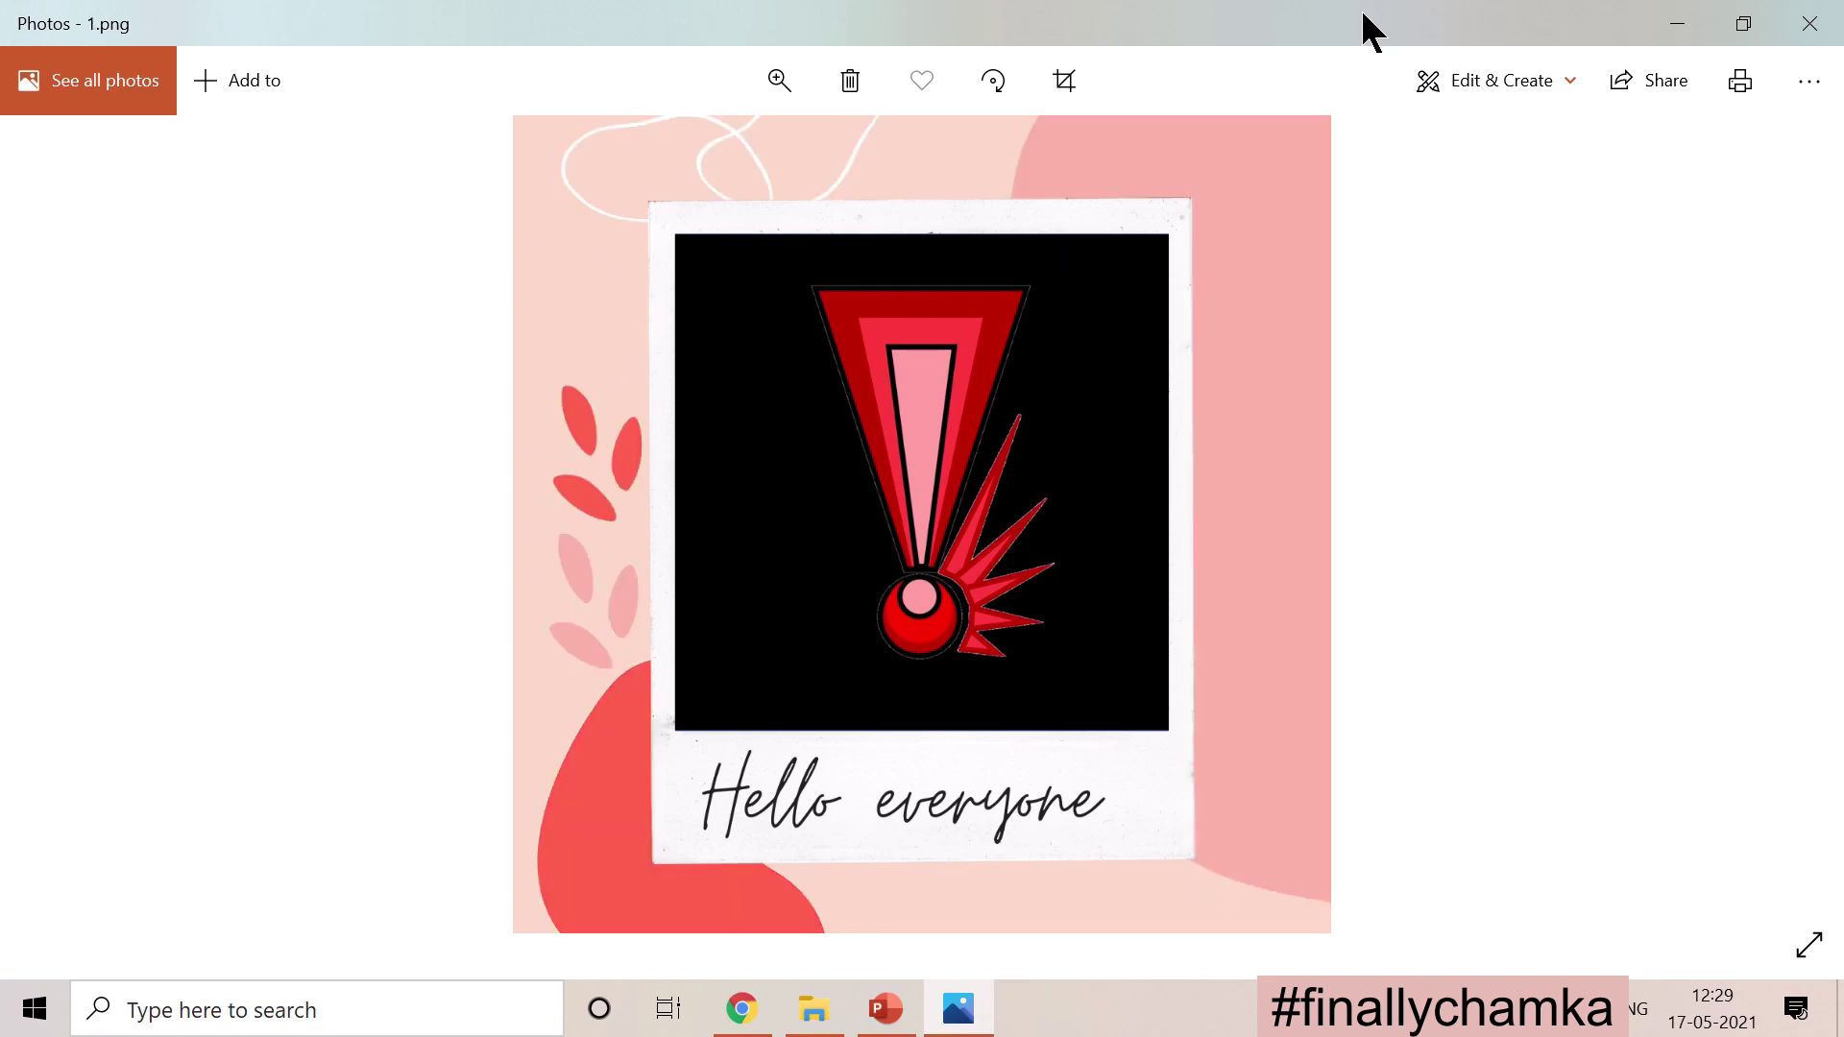
key("Right")
key("Left")
key("Right")
key("Right")
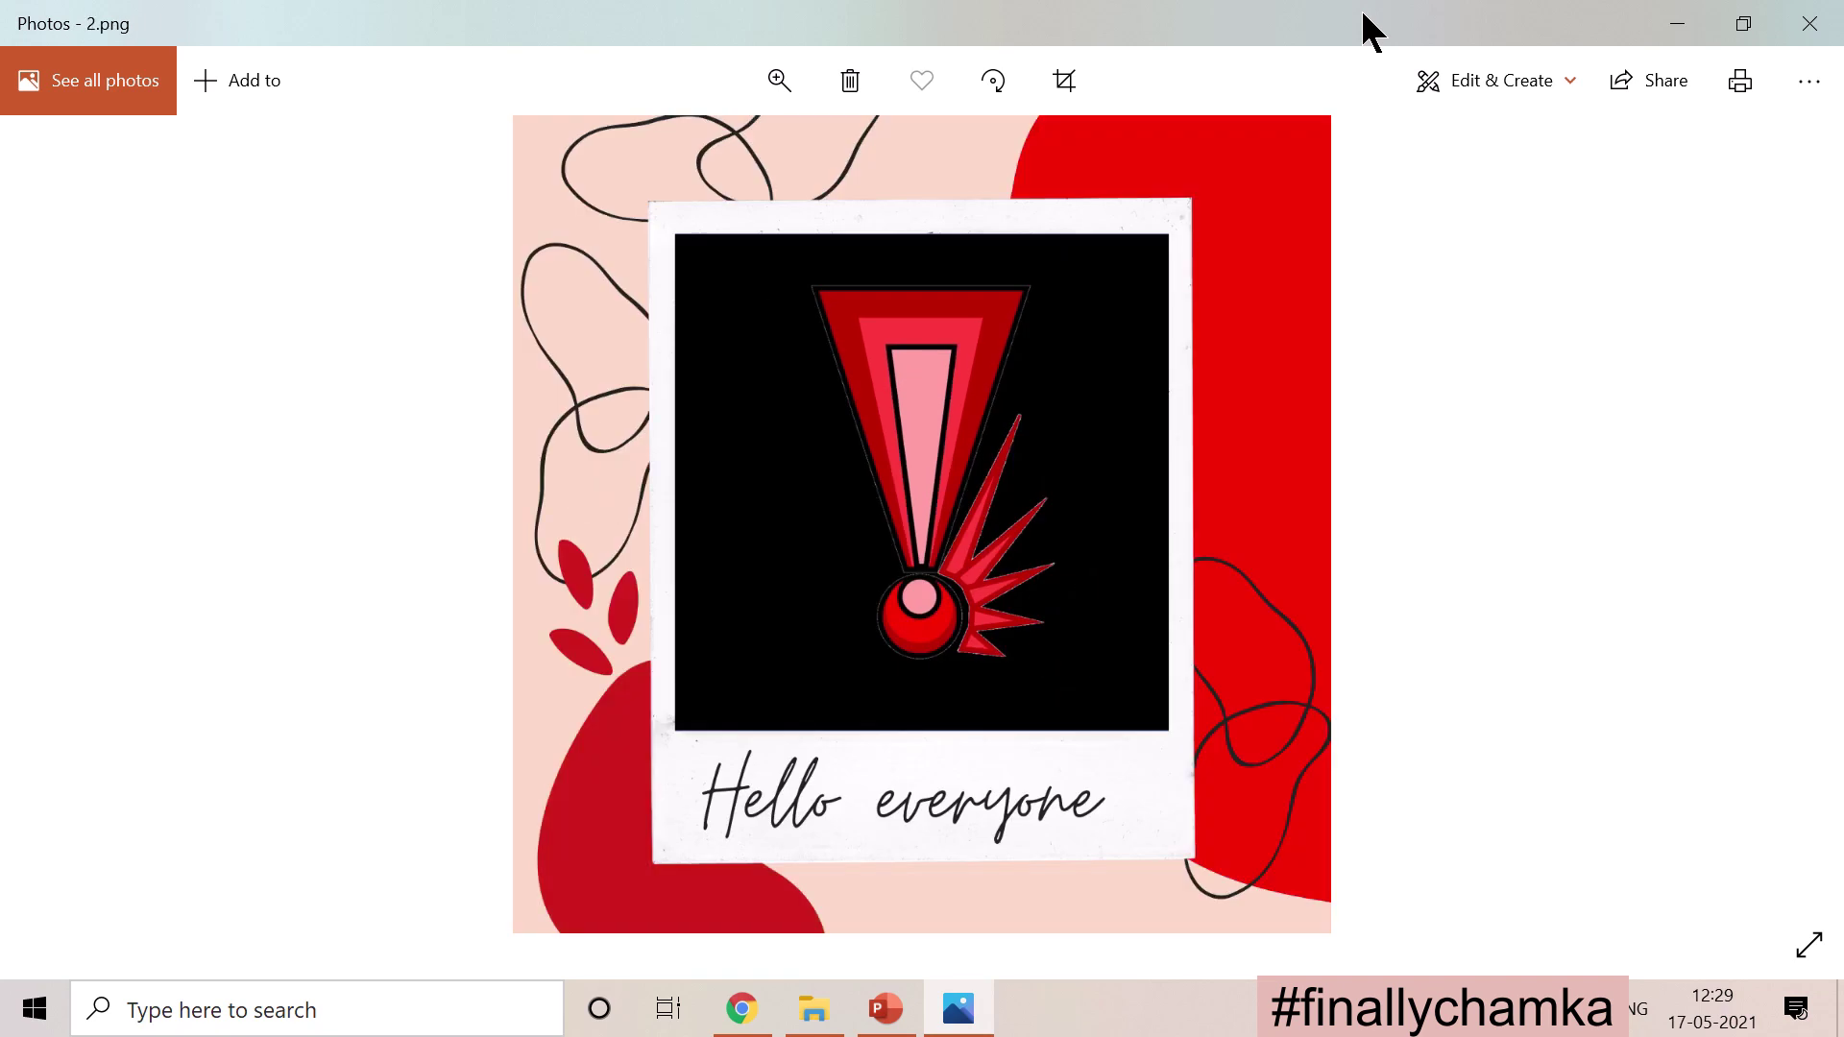
key("Left")
key("Right")
left_click(1810, 23)
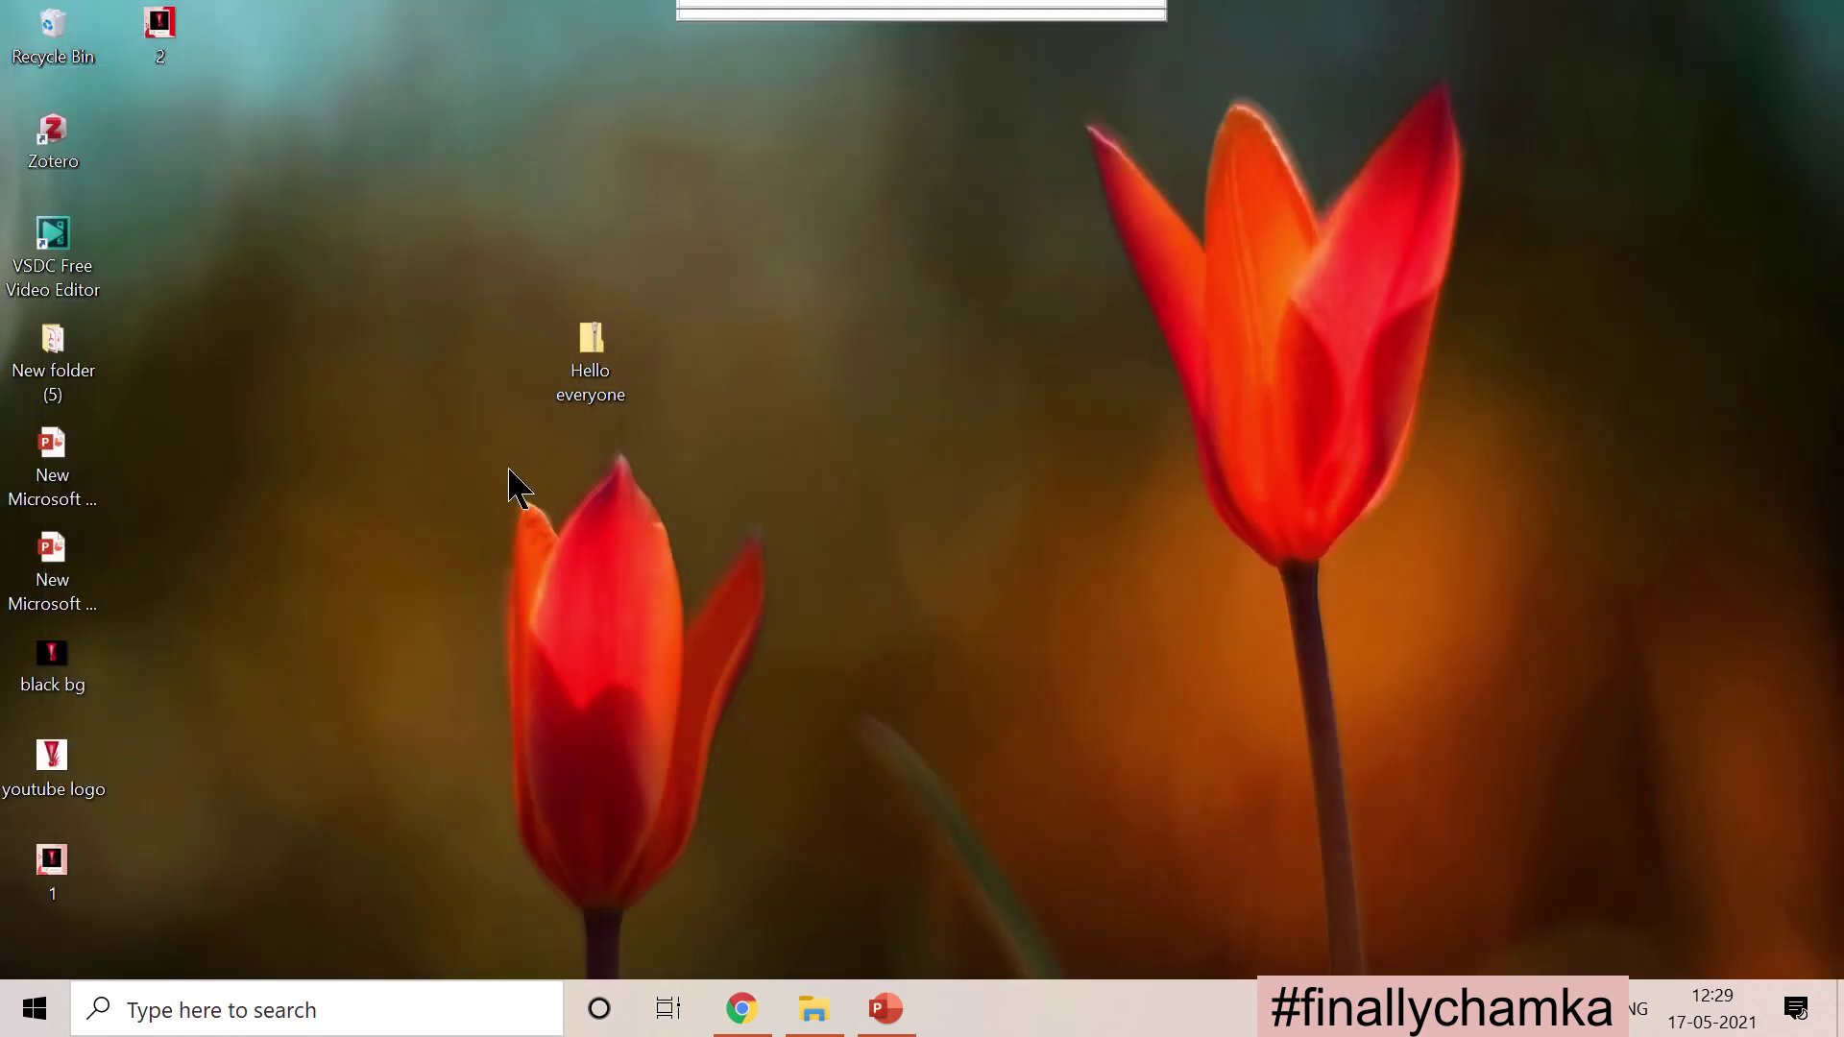
double_click(157, 28)
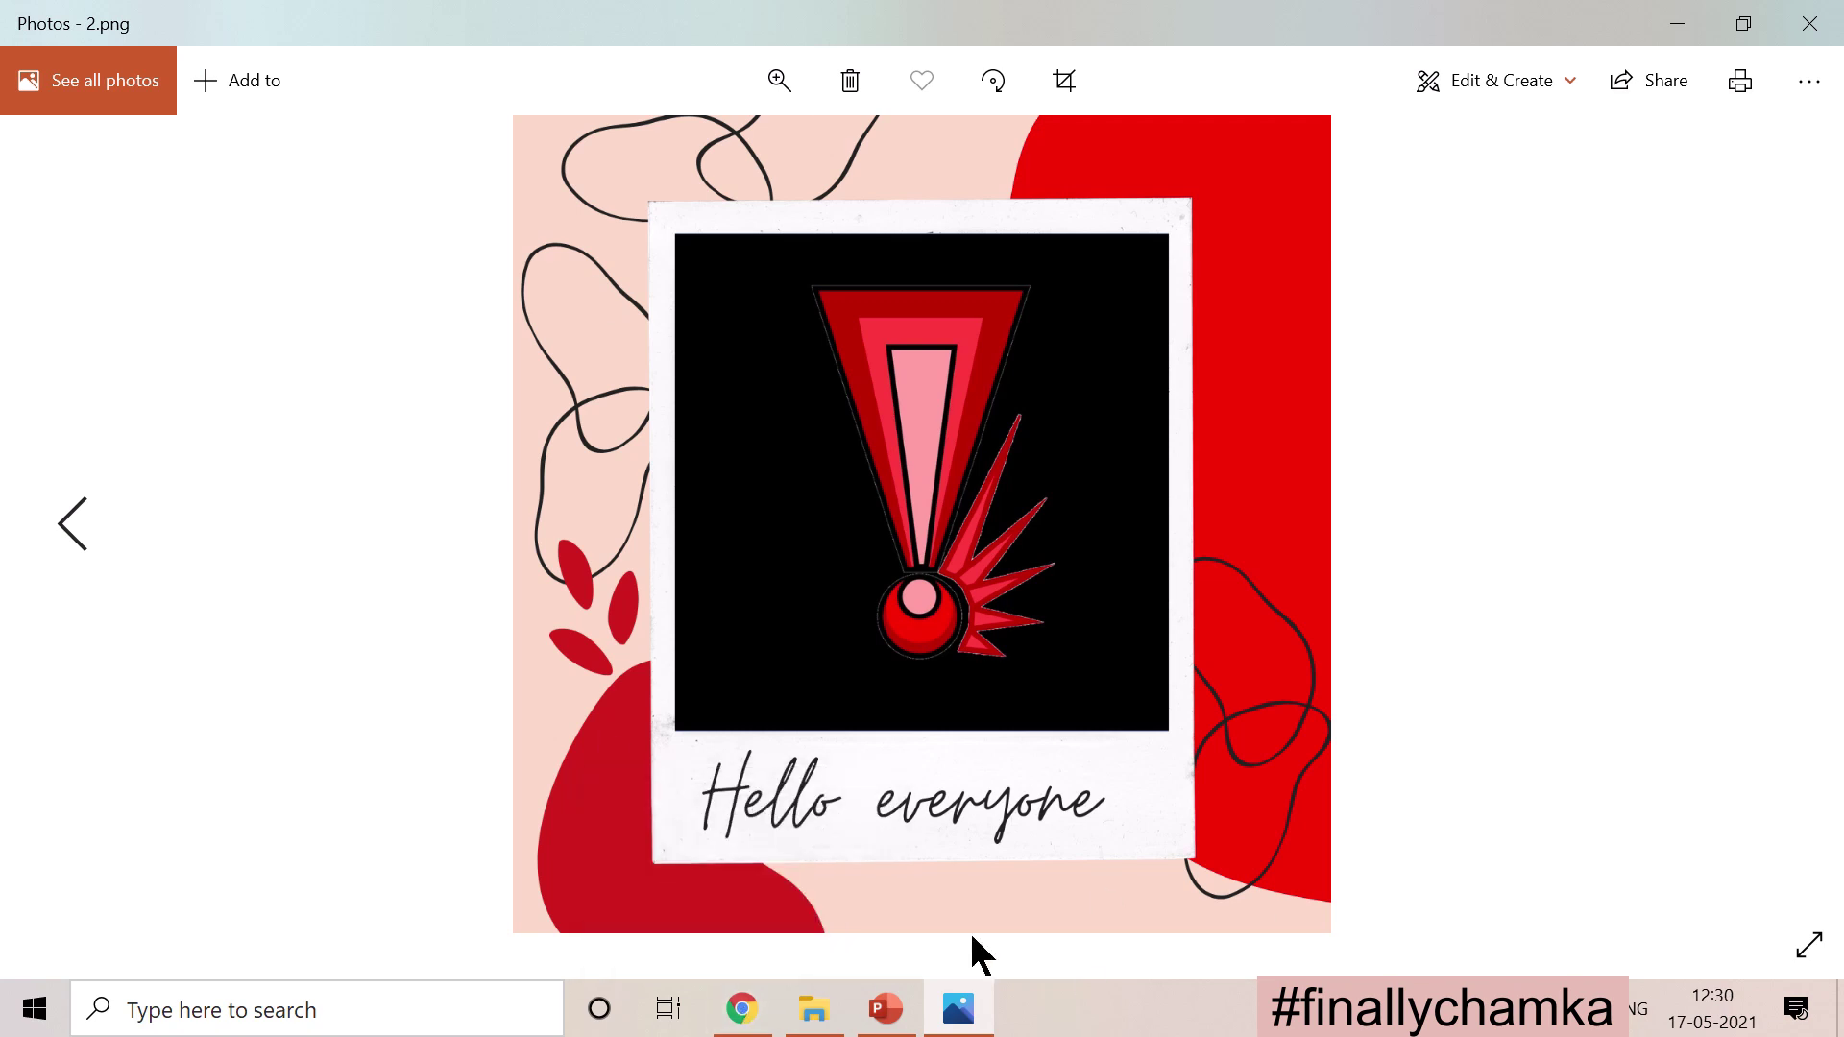
Step: Switch back to Canva in Chrome, look through the "Design downloaded!" dialog and close it
left_click(742, 1008)
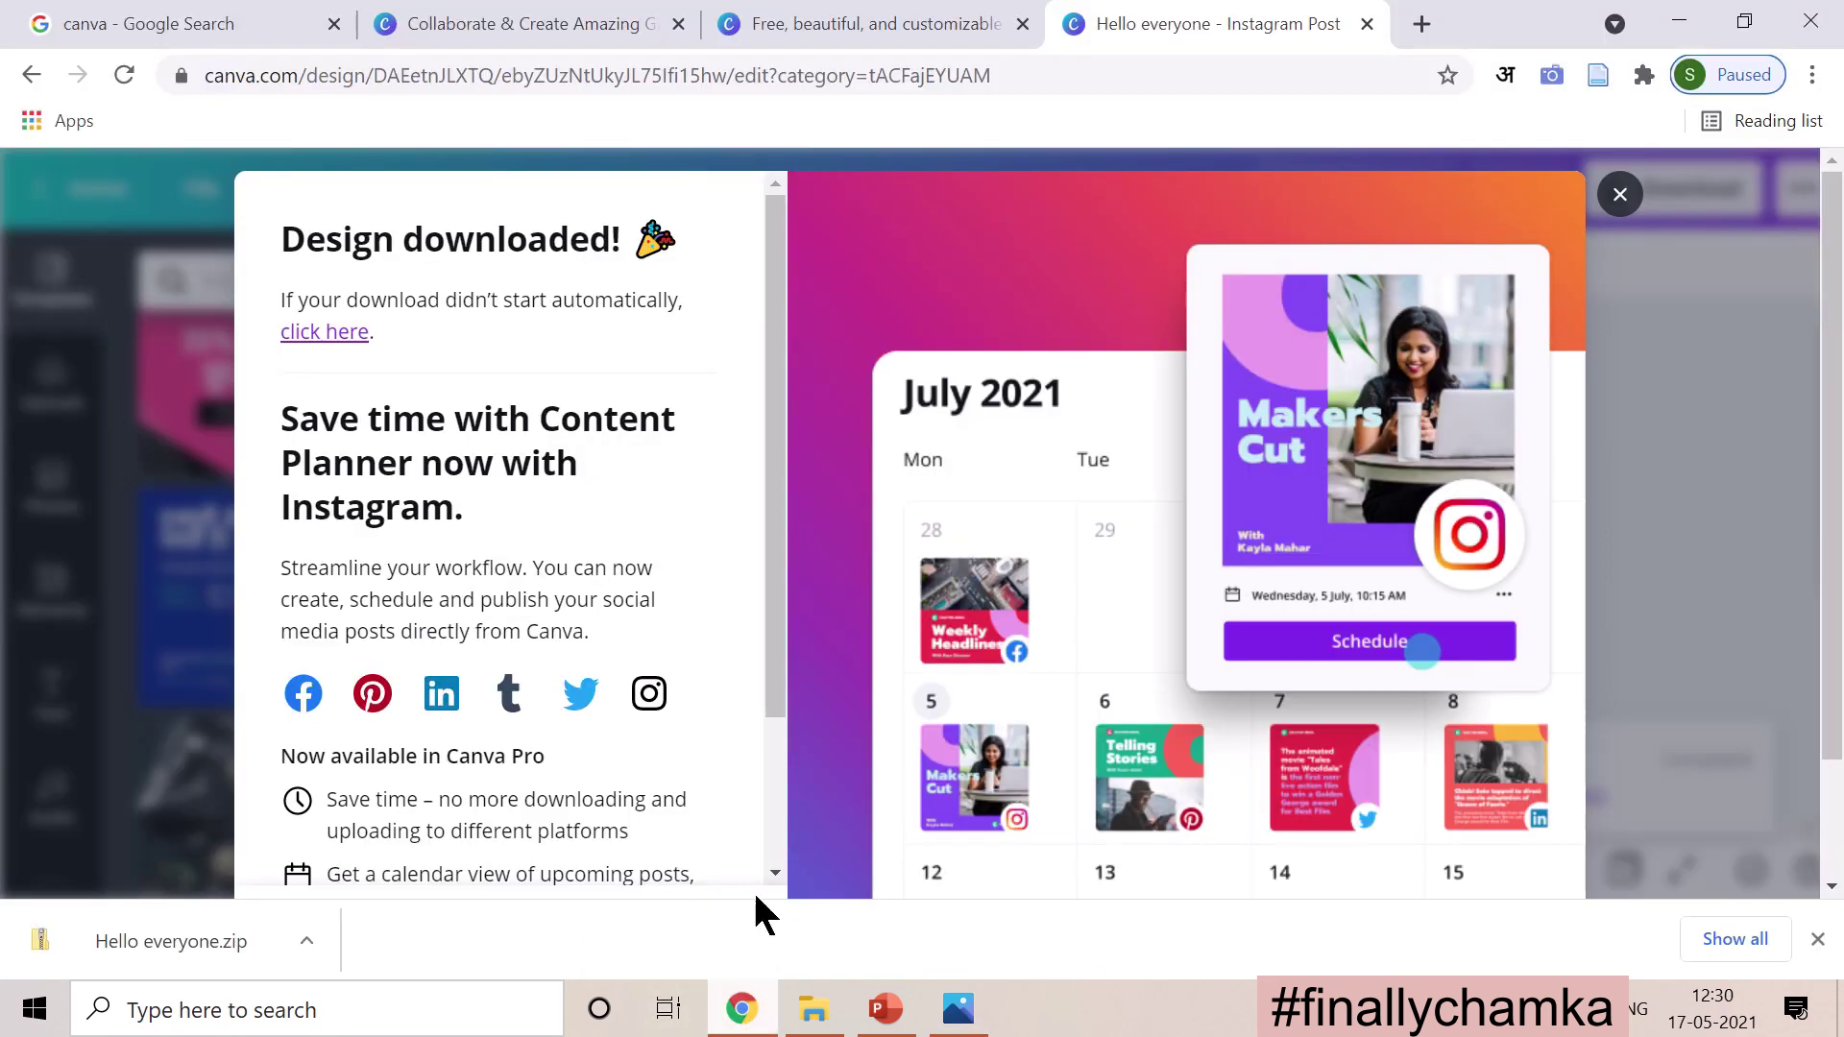
scroll(682, 596, "down", 2)
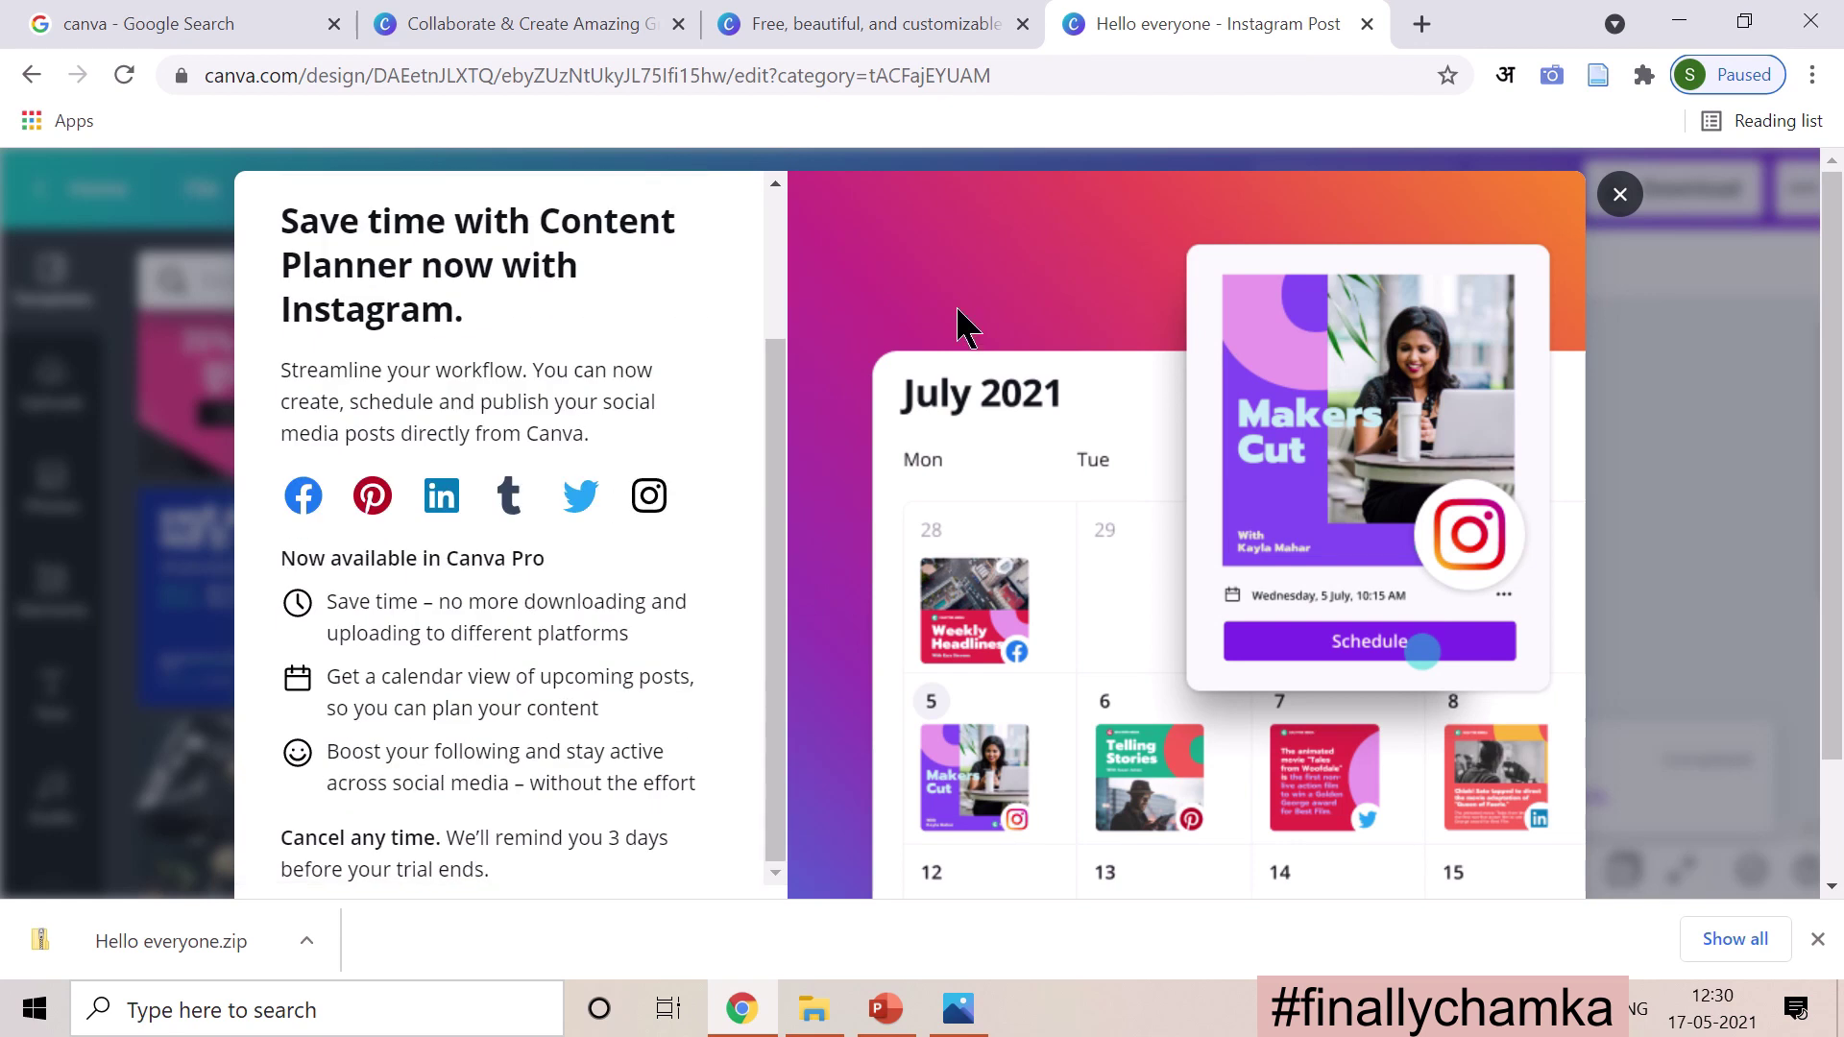
scroll(960, 653, "down", 2)
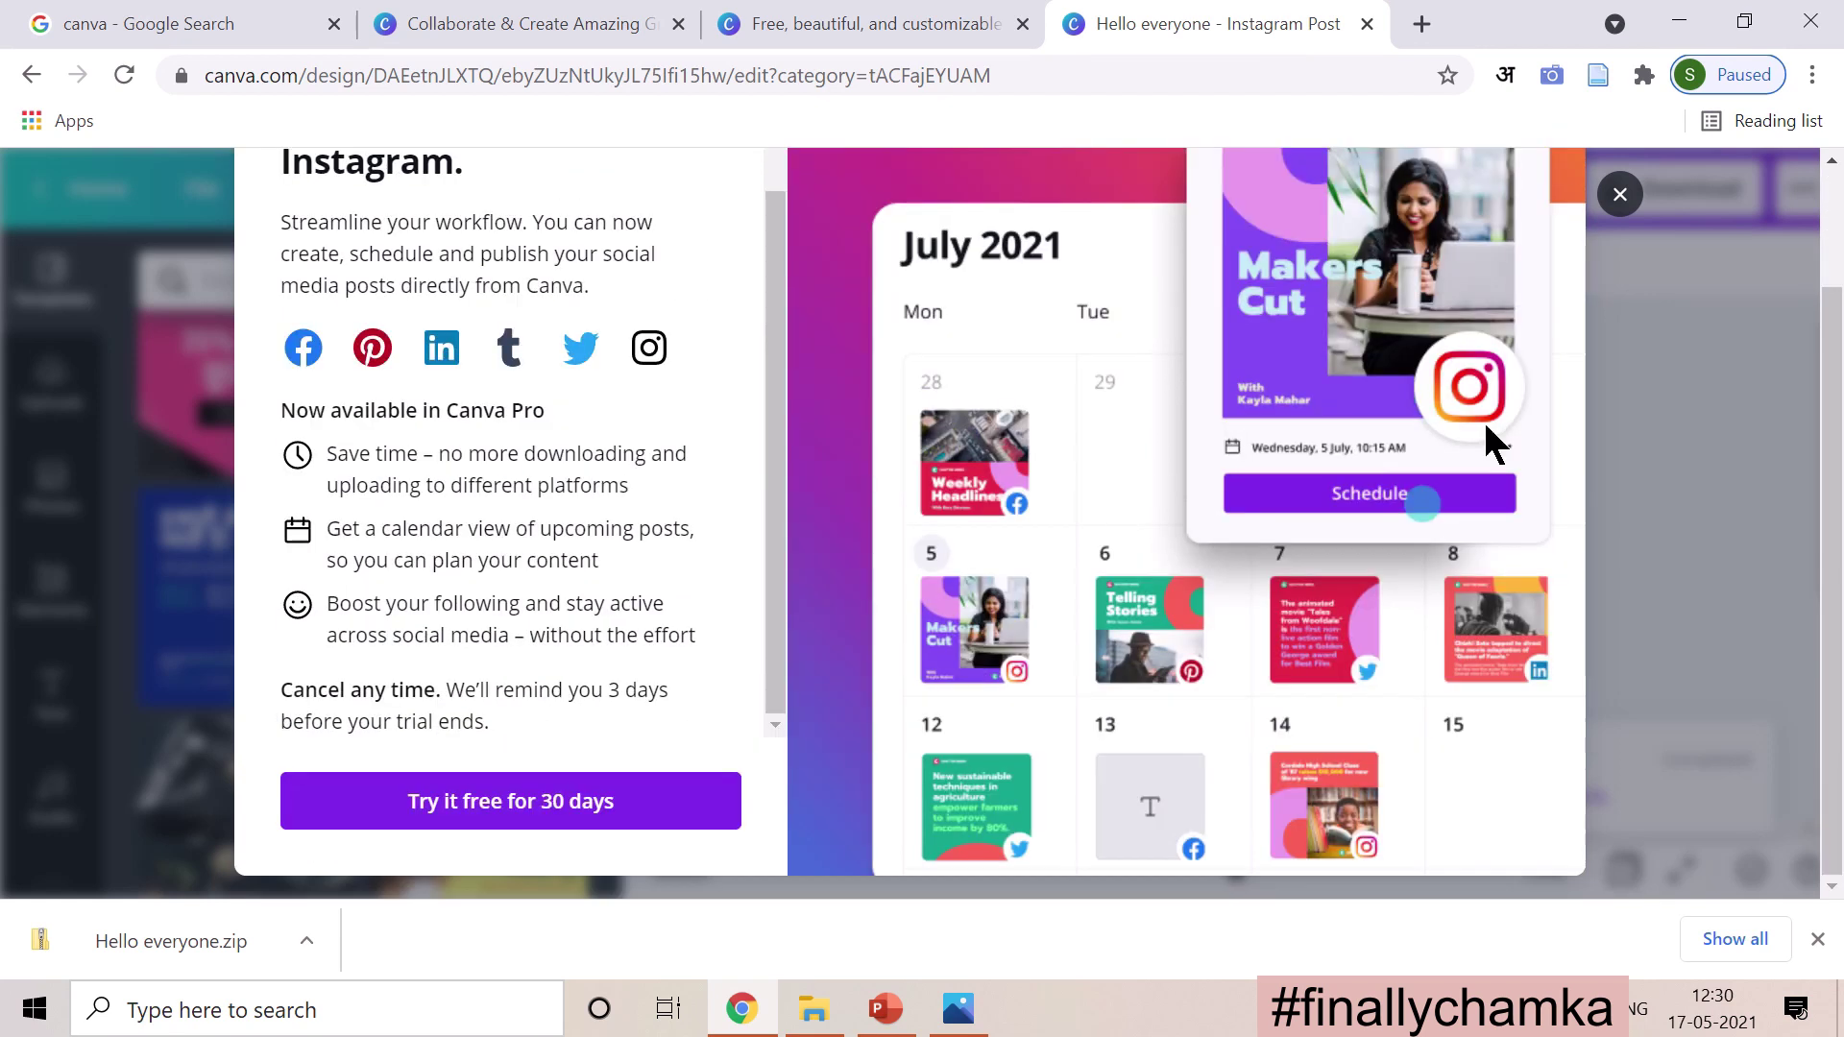
left_click(1618, 217)
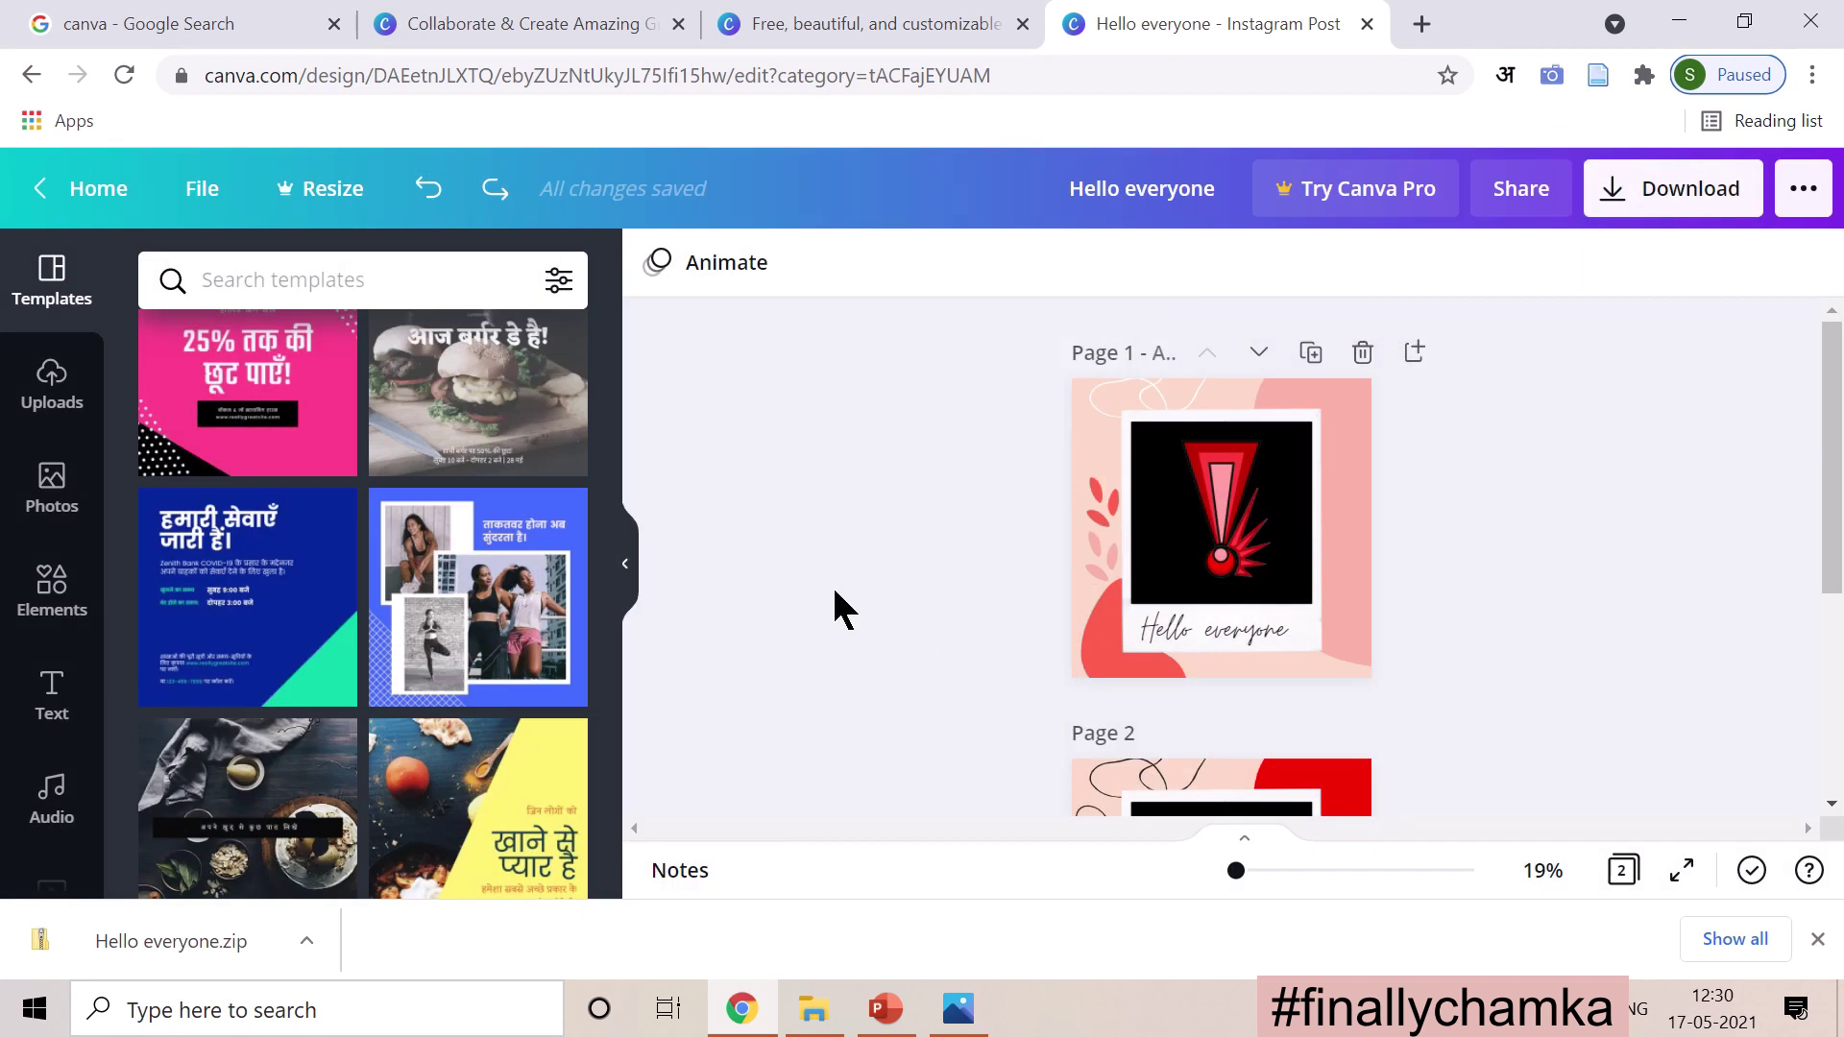
scroll(834, 591, "down", 3)
scroll(834, 591, "up", 3)
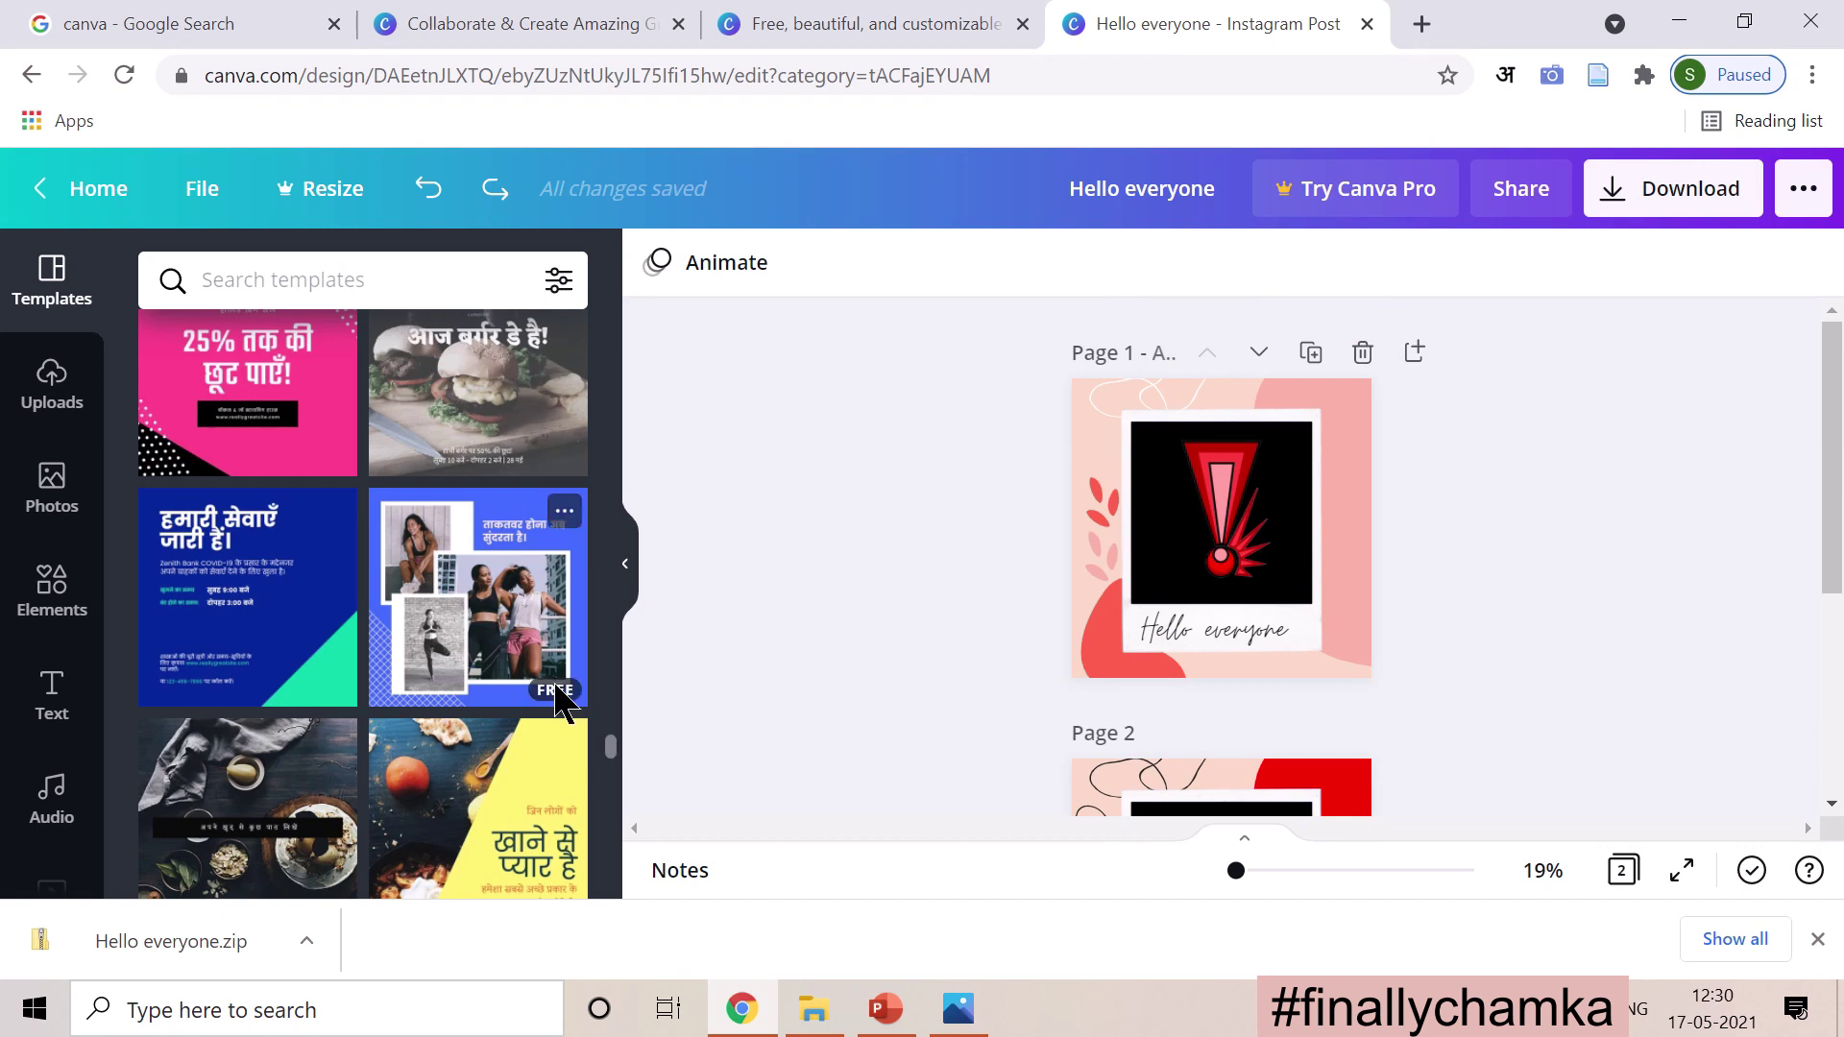
scroll(794, 558, "down", 3)
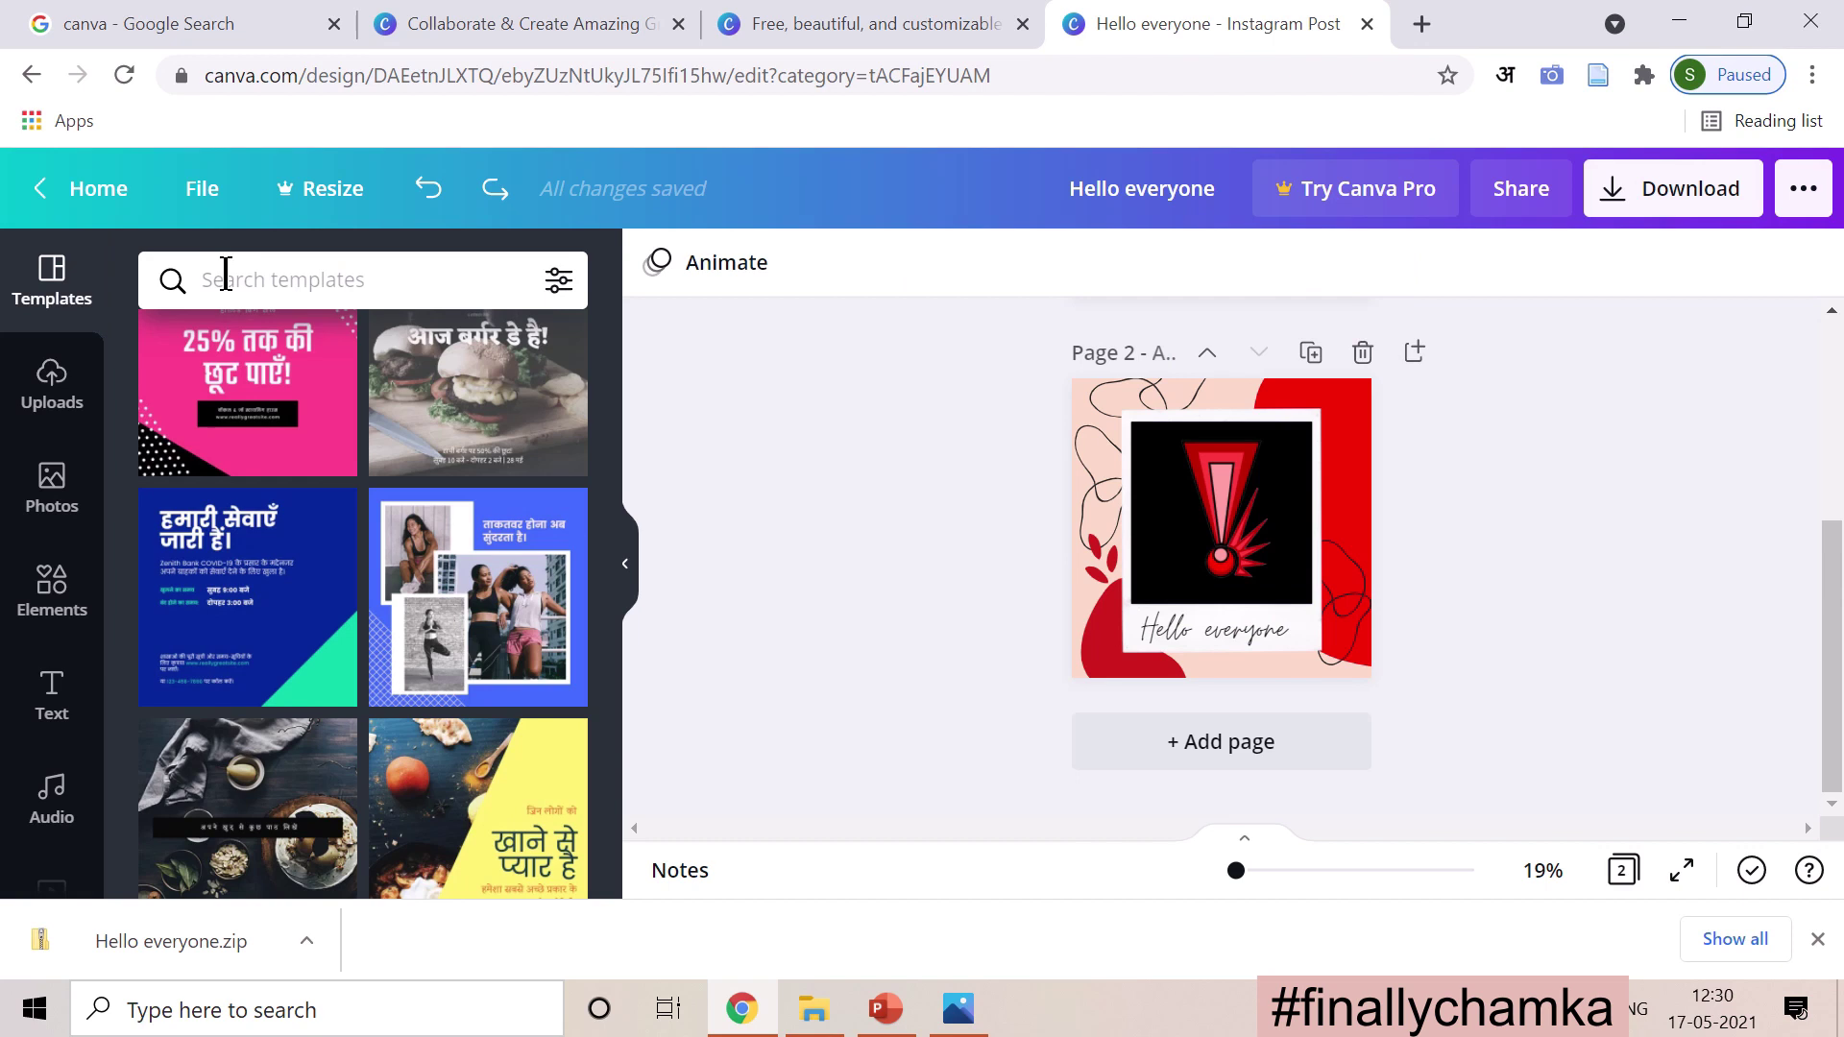
scroll(371, 605, "down", 10)
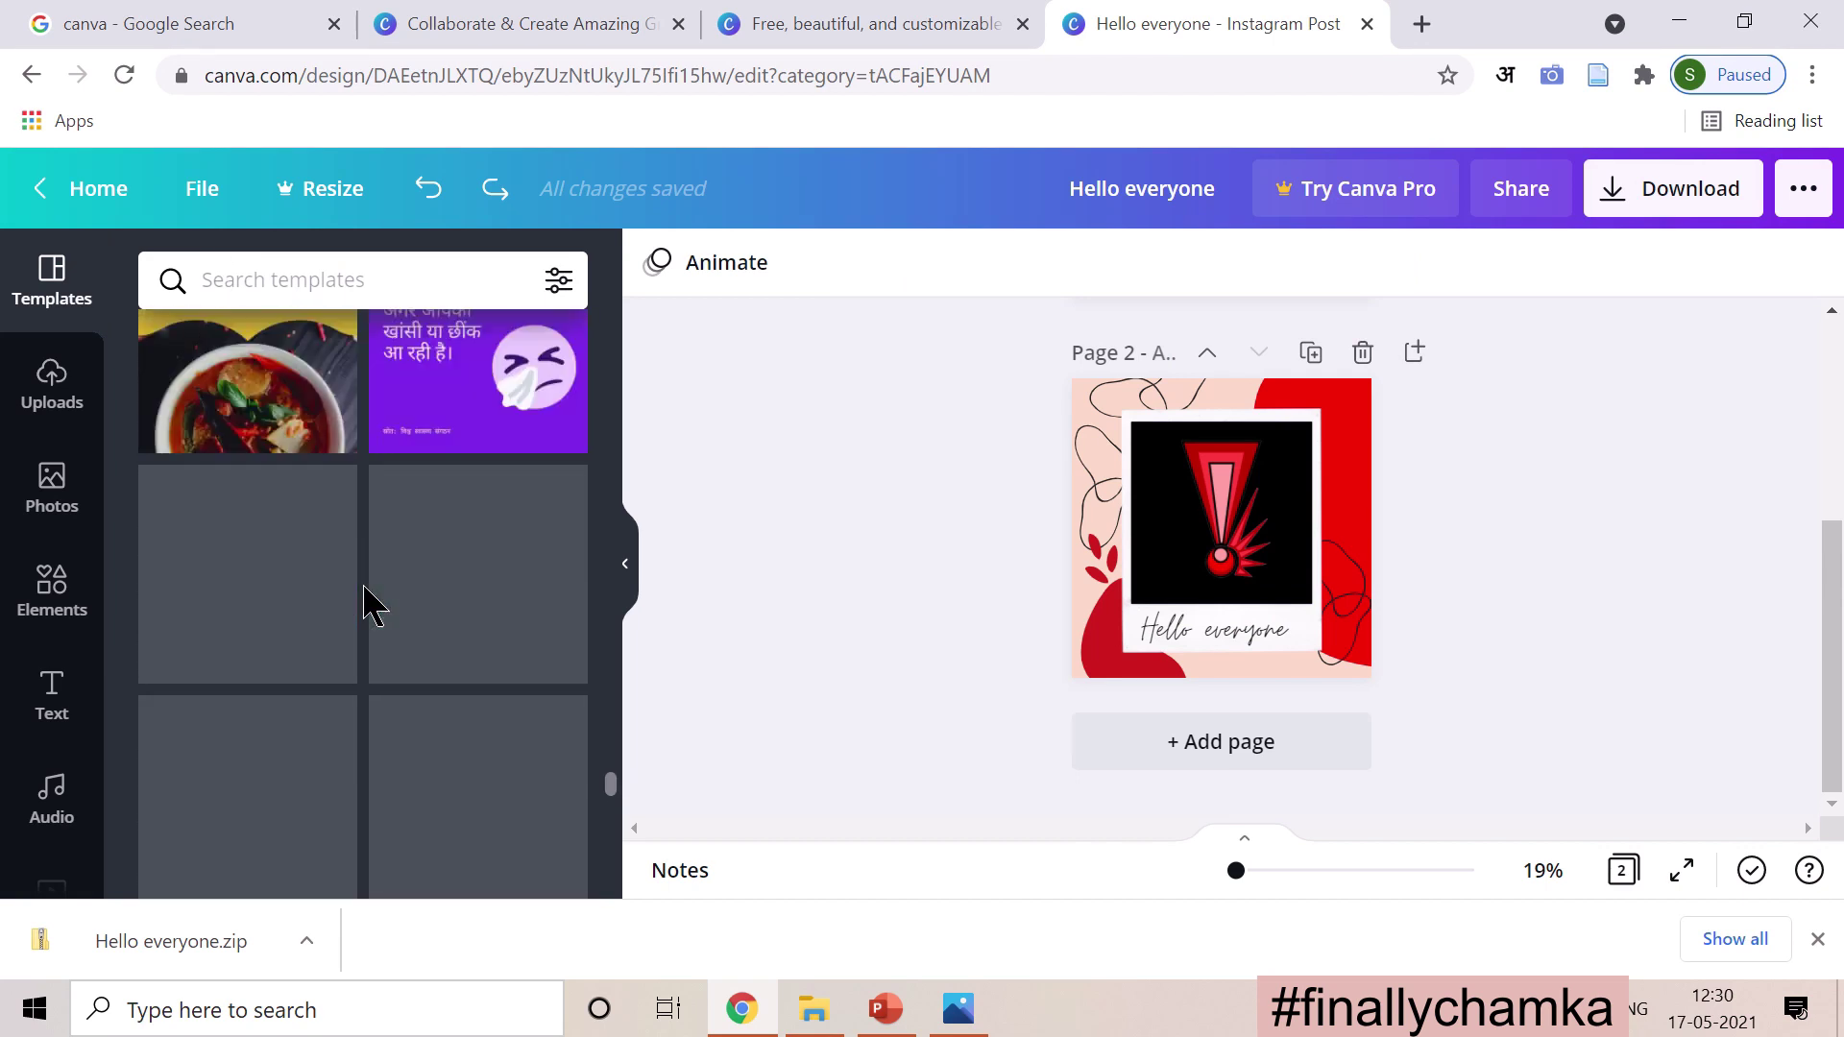
scroll(371, 605, "up", 5)
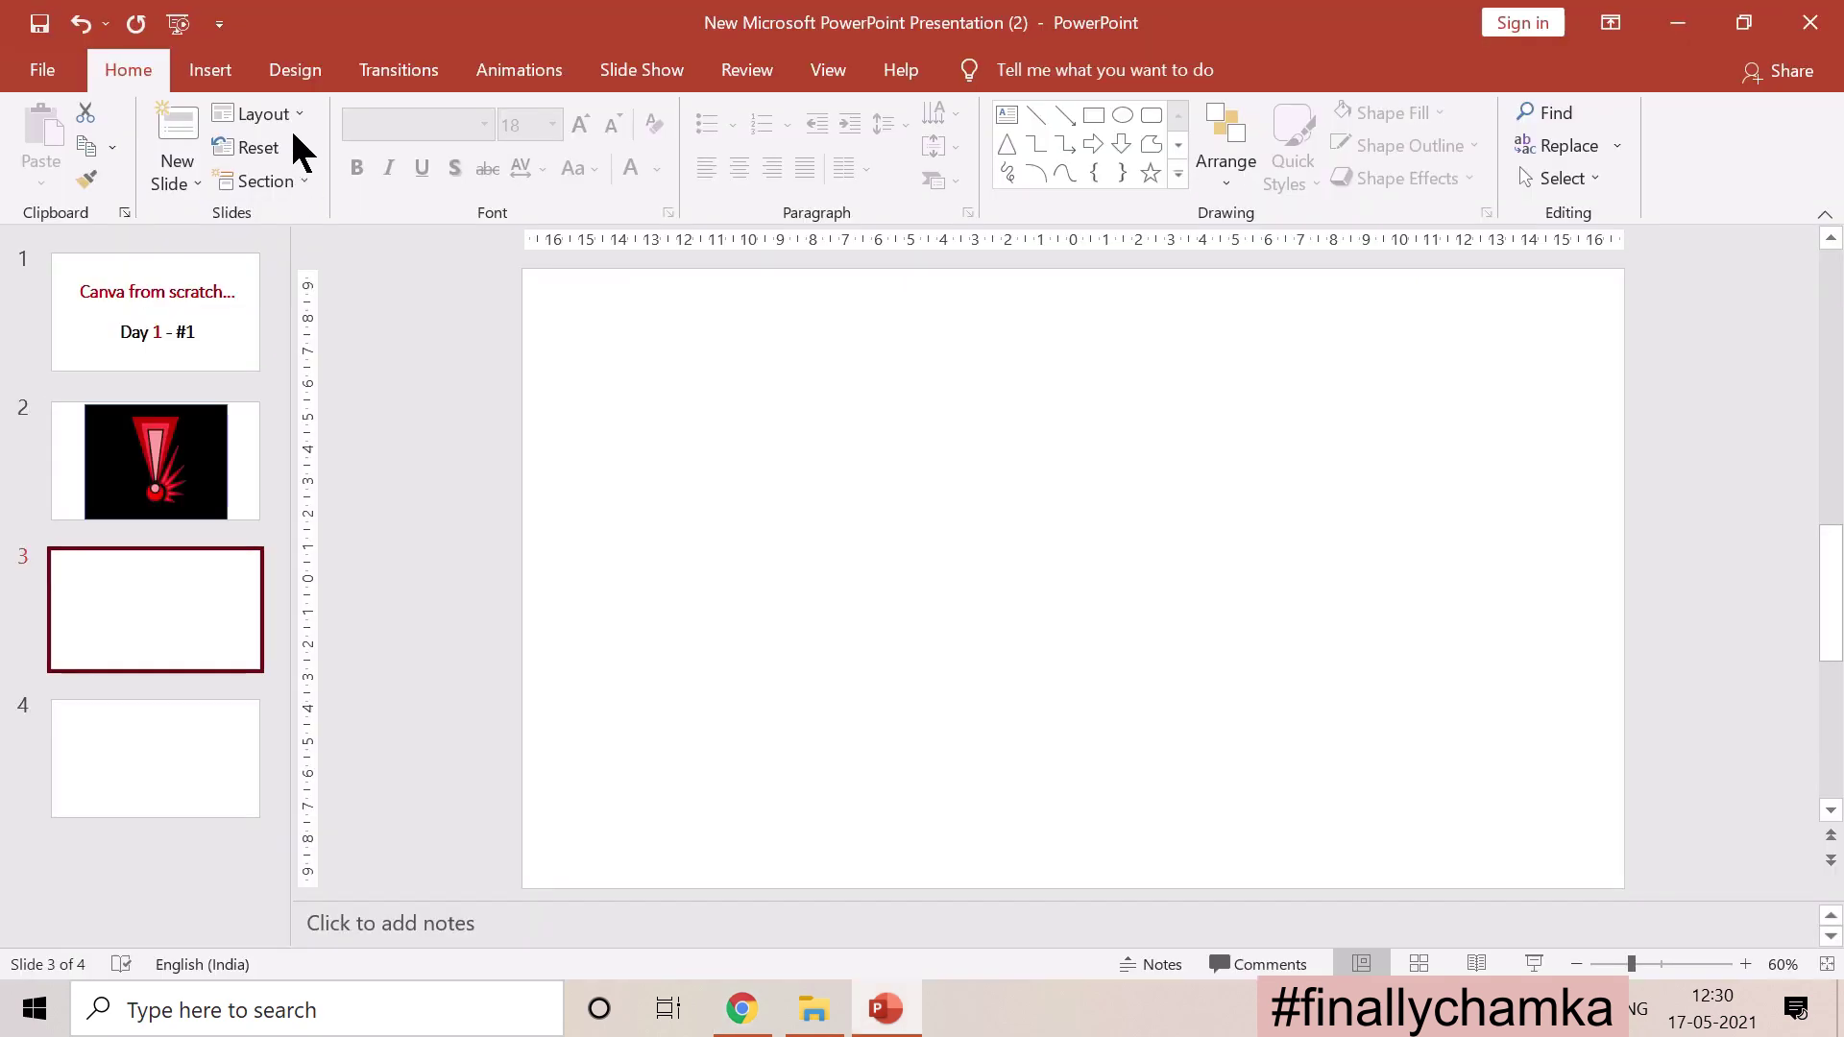
Step: Apply the Title Slide layout to slide 3 and begin its title with "Th"
left_click(290, 119)
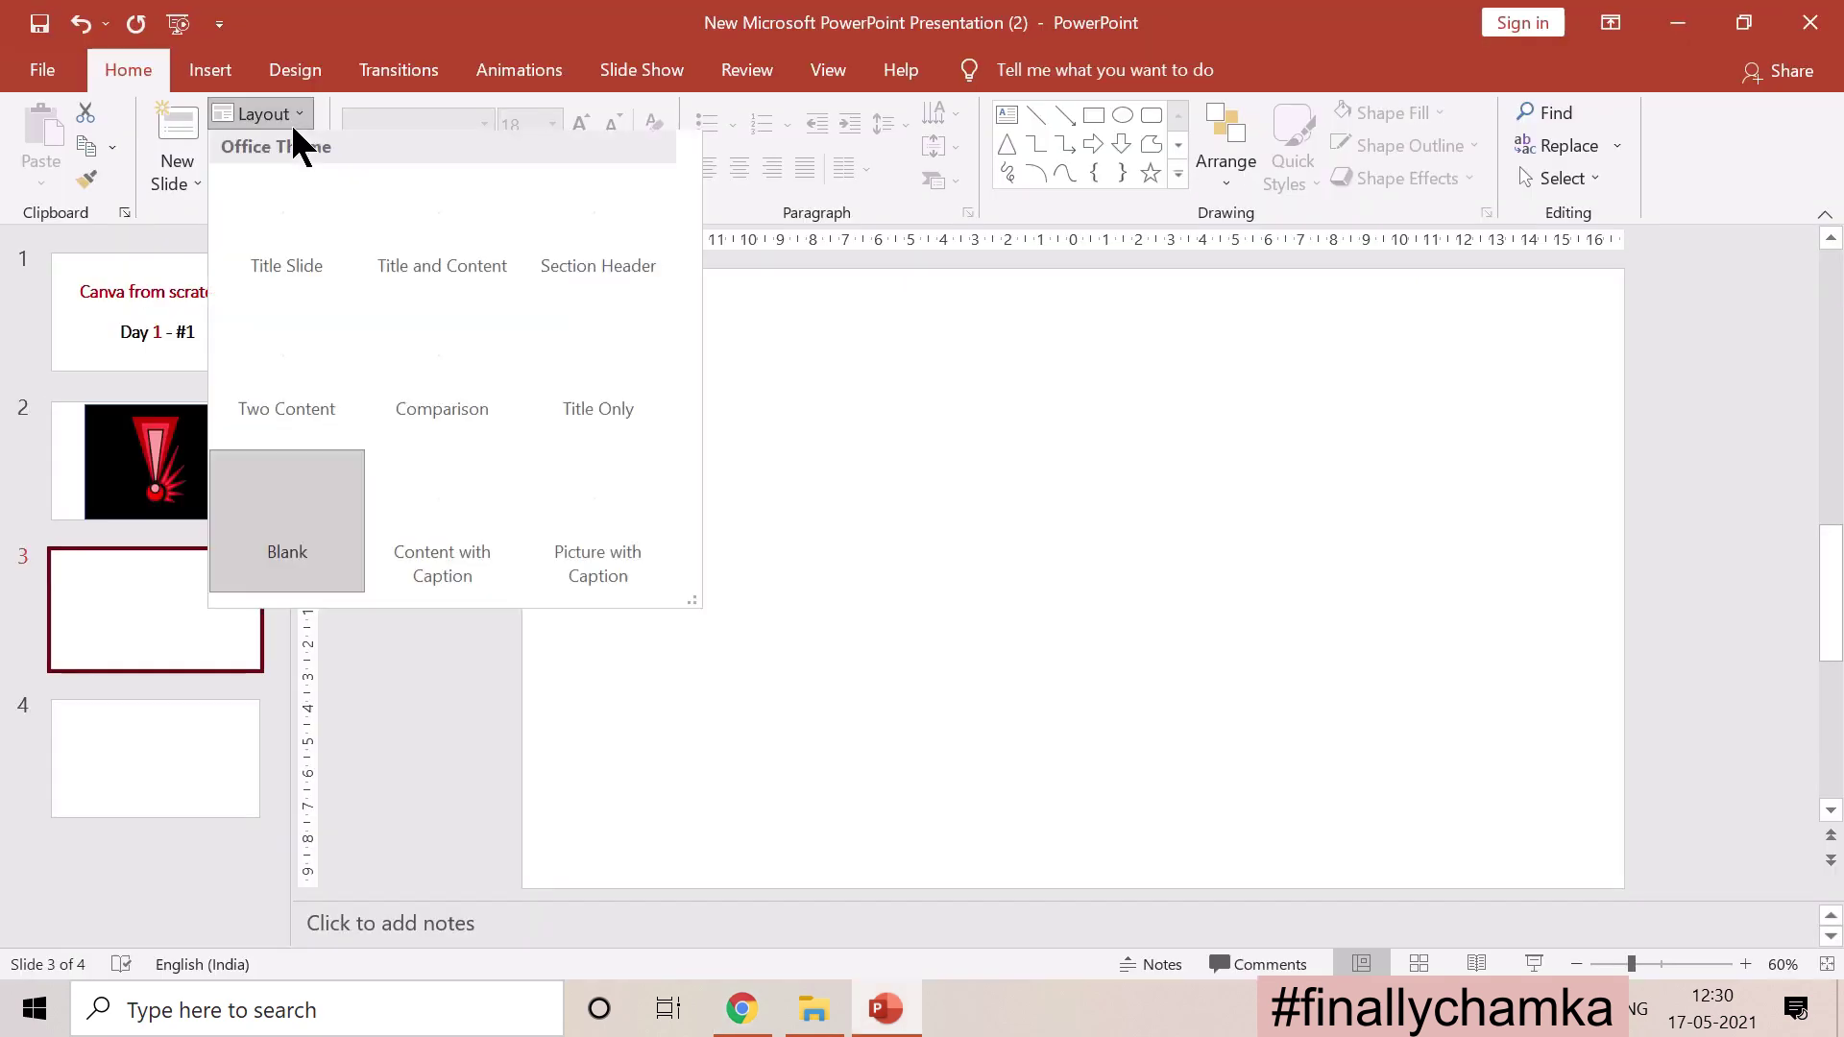
left_click(296, 210)
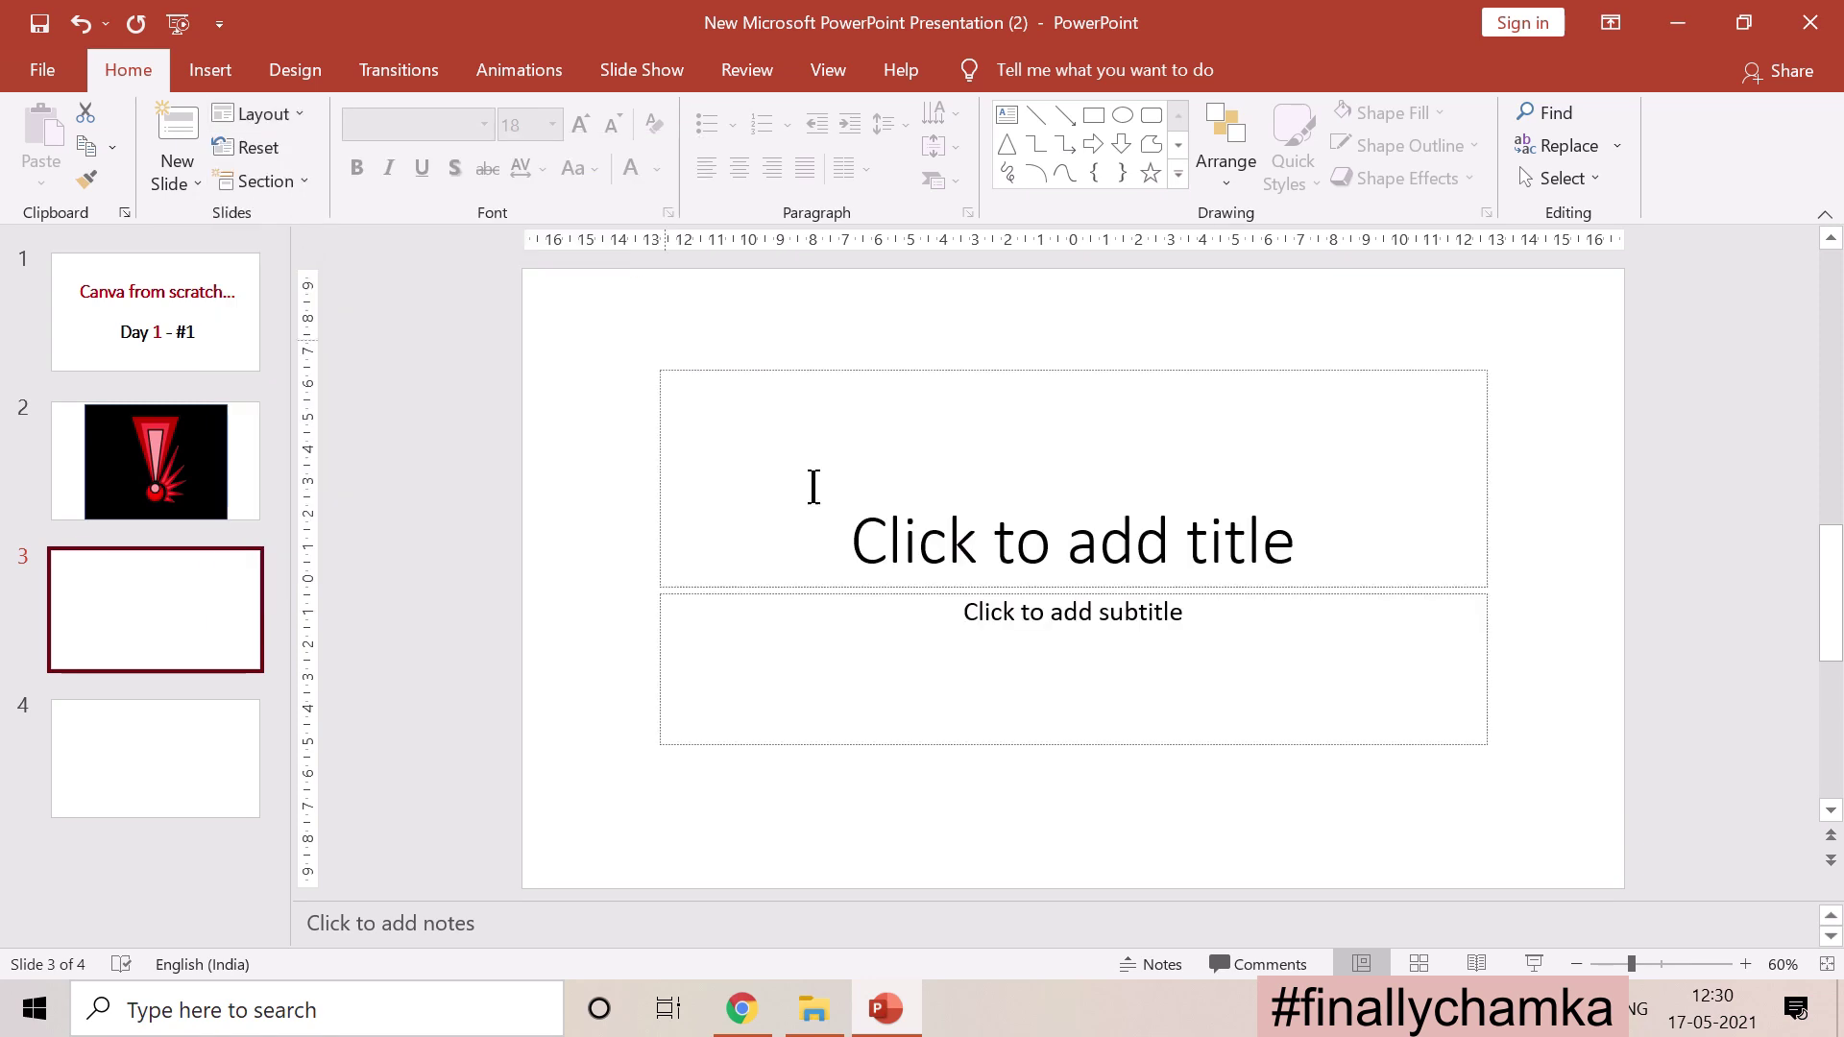
left_click(954, 491)
type("Tha")
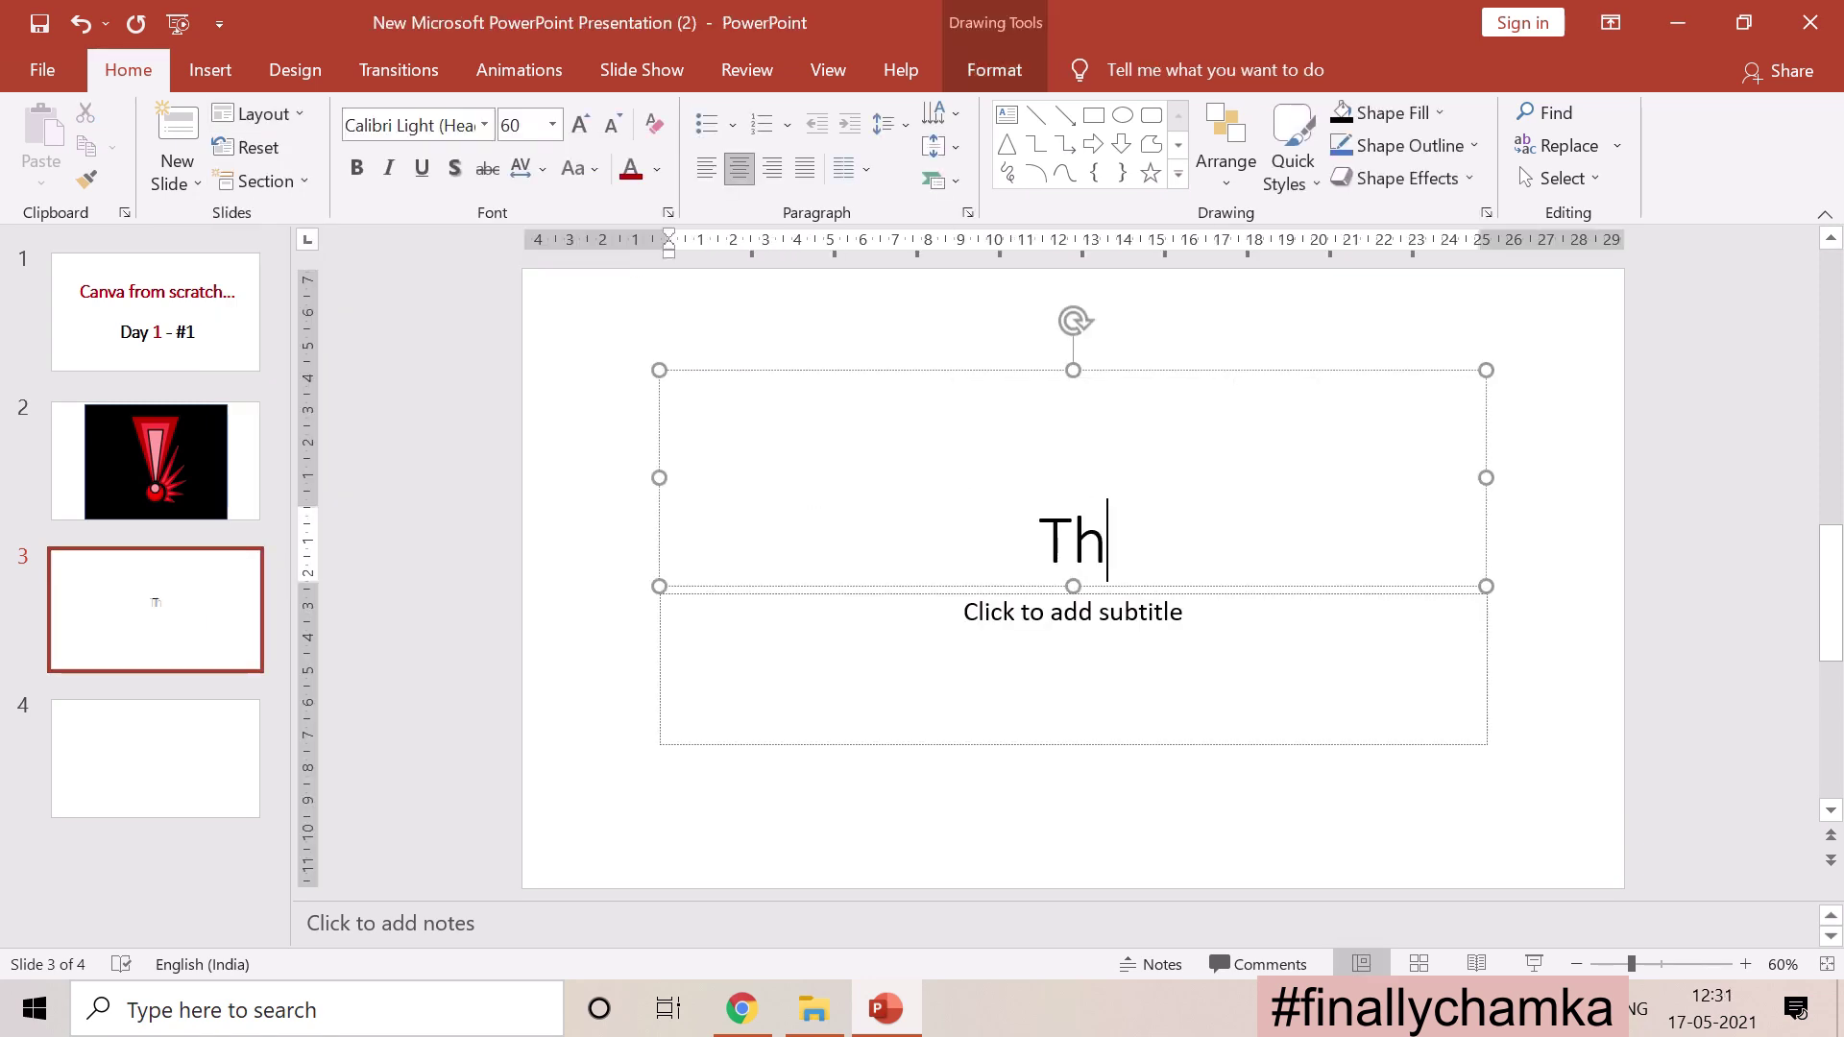